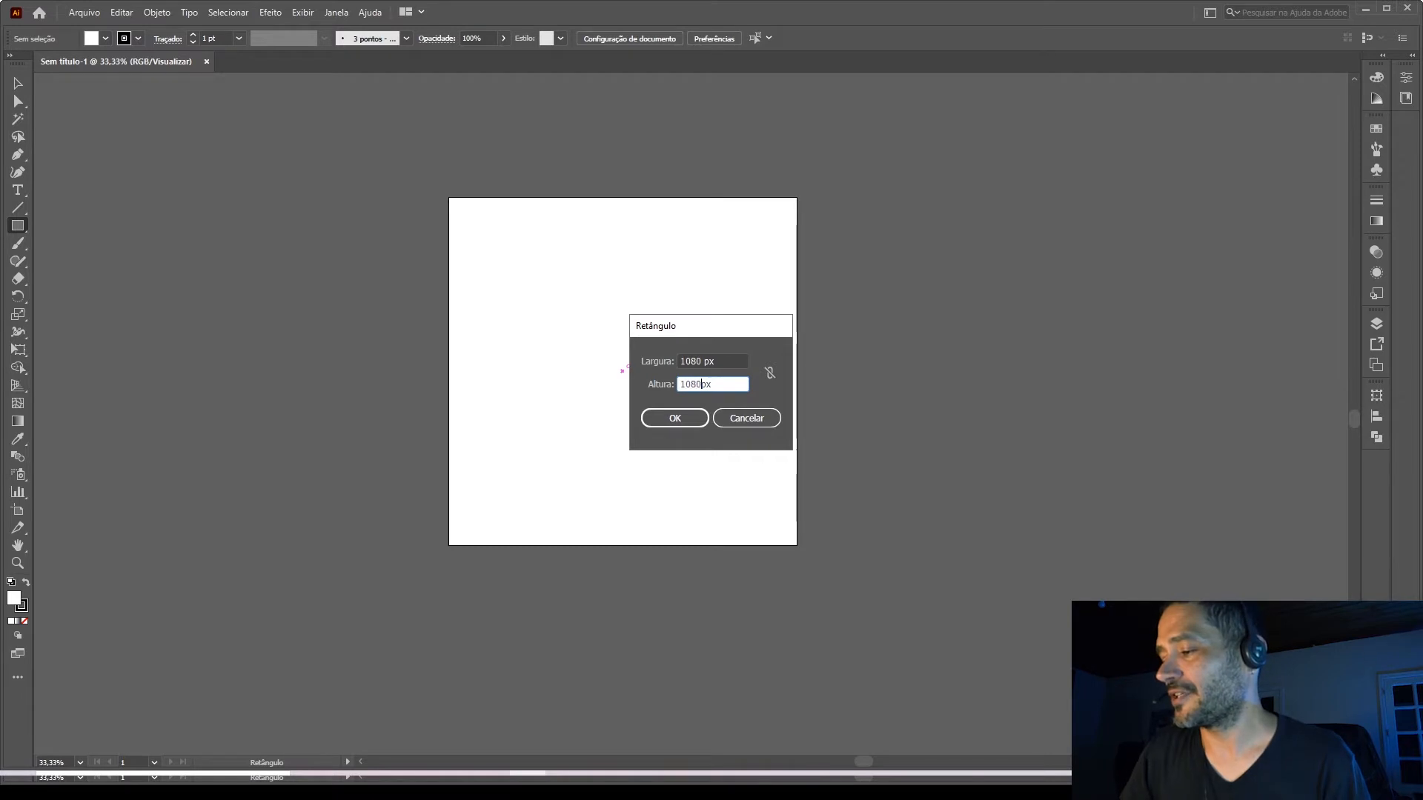
Create a 1080 × 1080 px square with a white fill and no stroke.
key(Return)
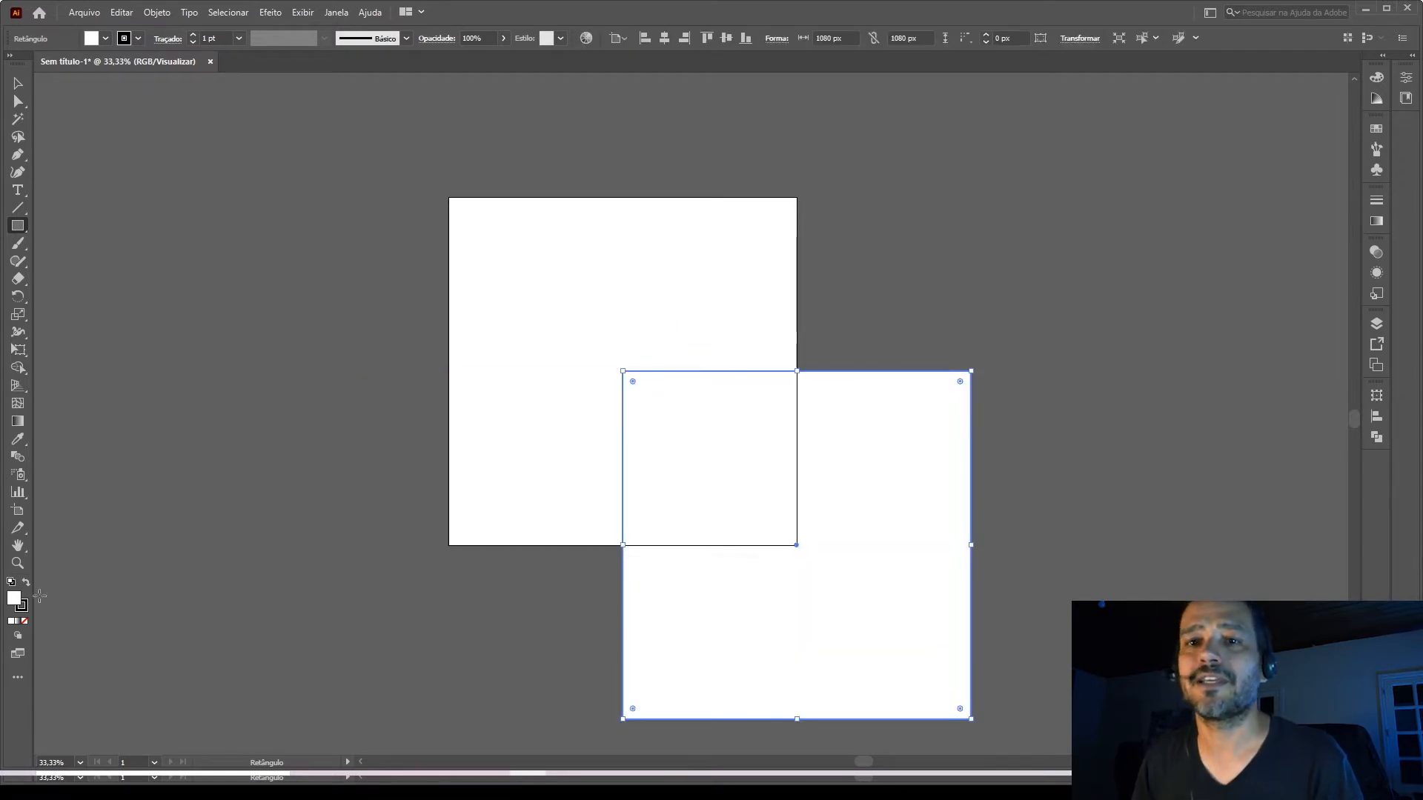
click(25, 609)
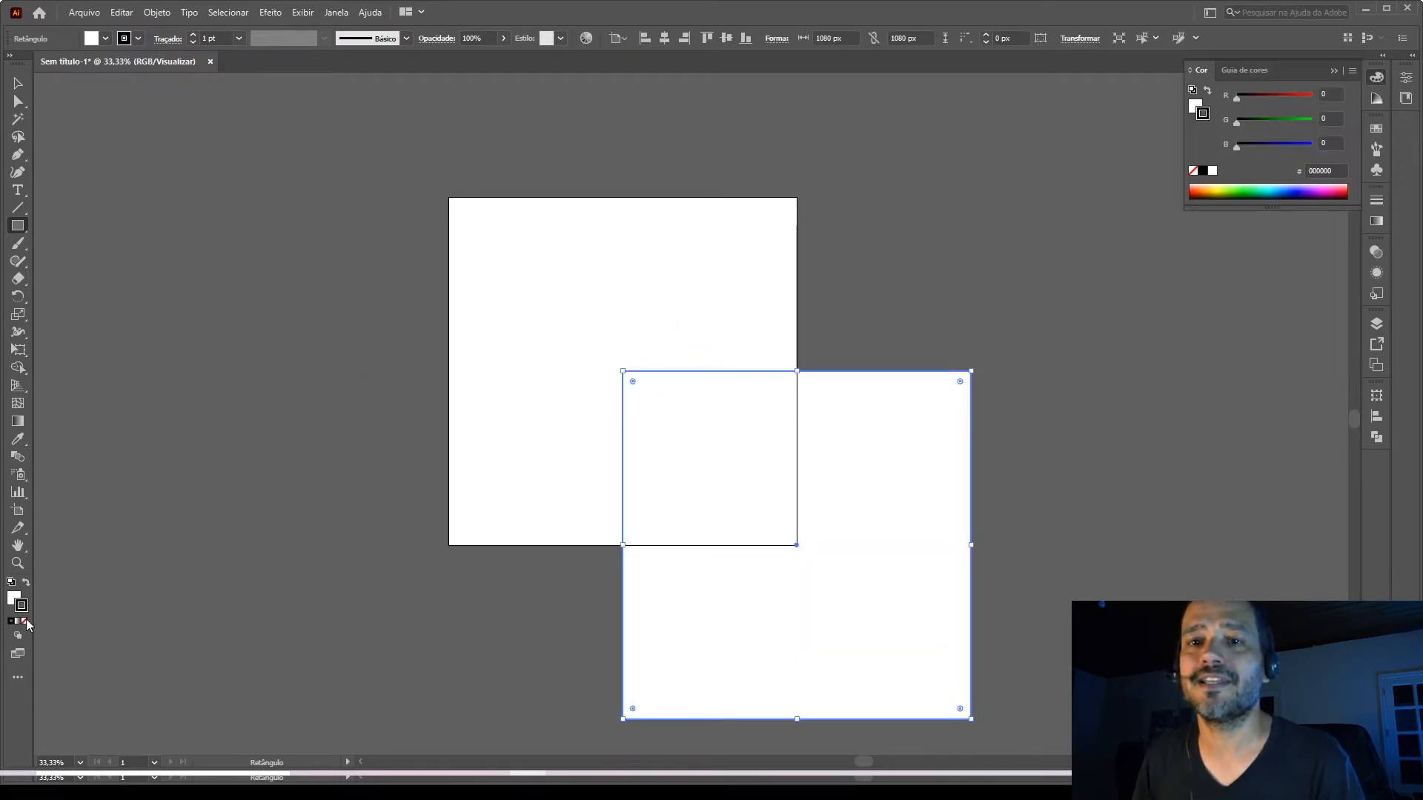
click(26, 621)
click(12, 599)
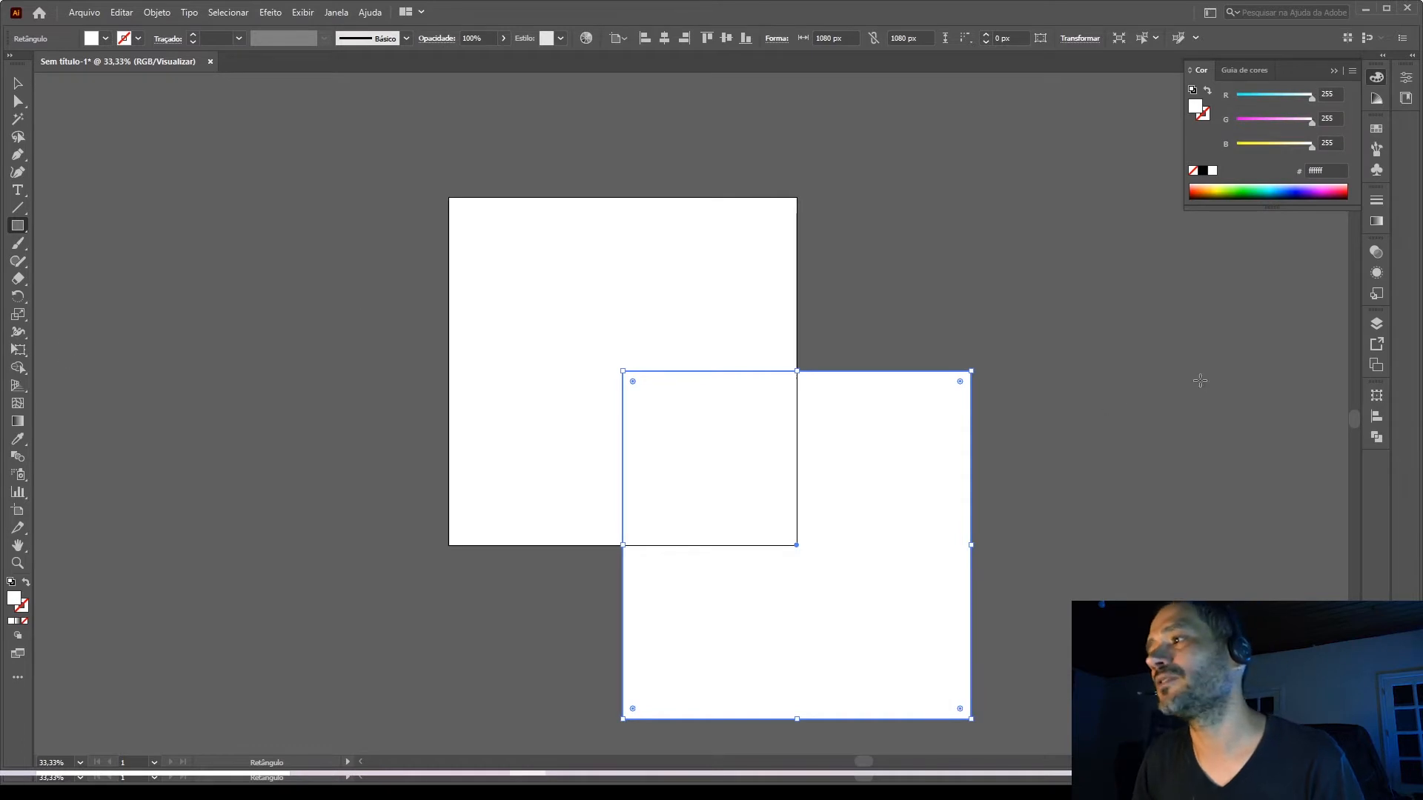
Center the white square on the artboard both vertically and horizontally, aligning it to the artboard, and deselect it.
click(1378, 418)
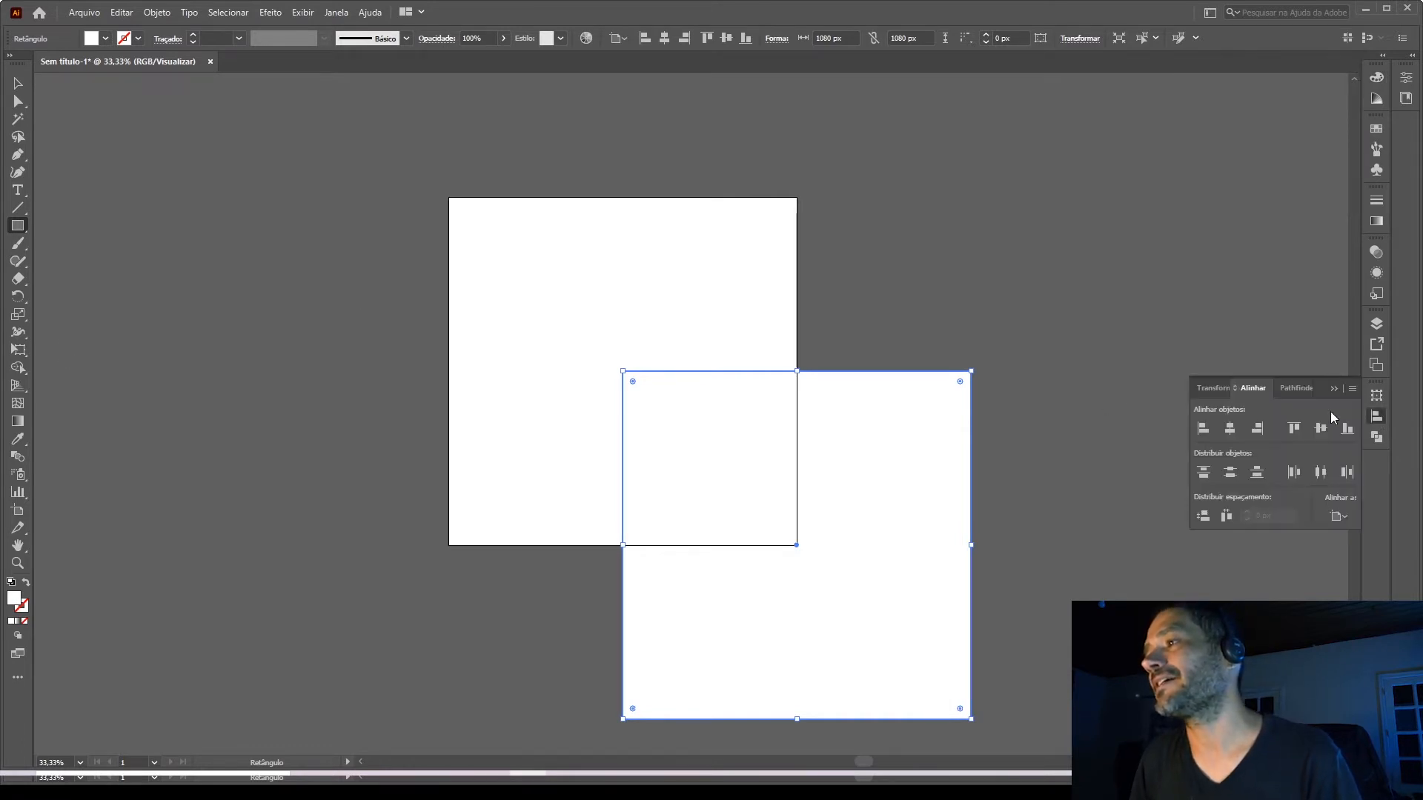
click(1342, 516)
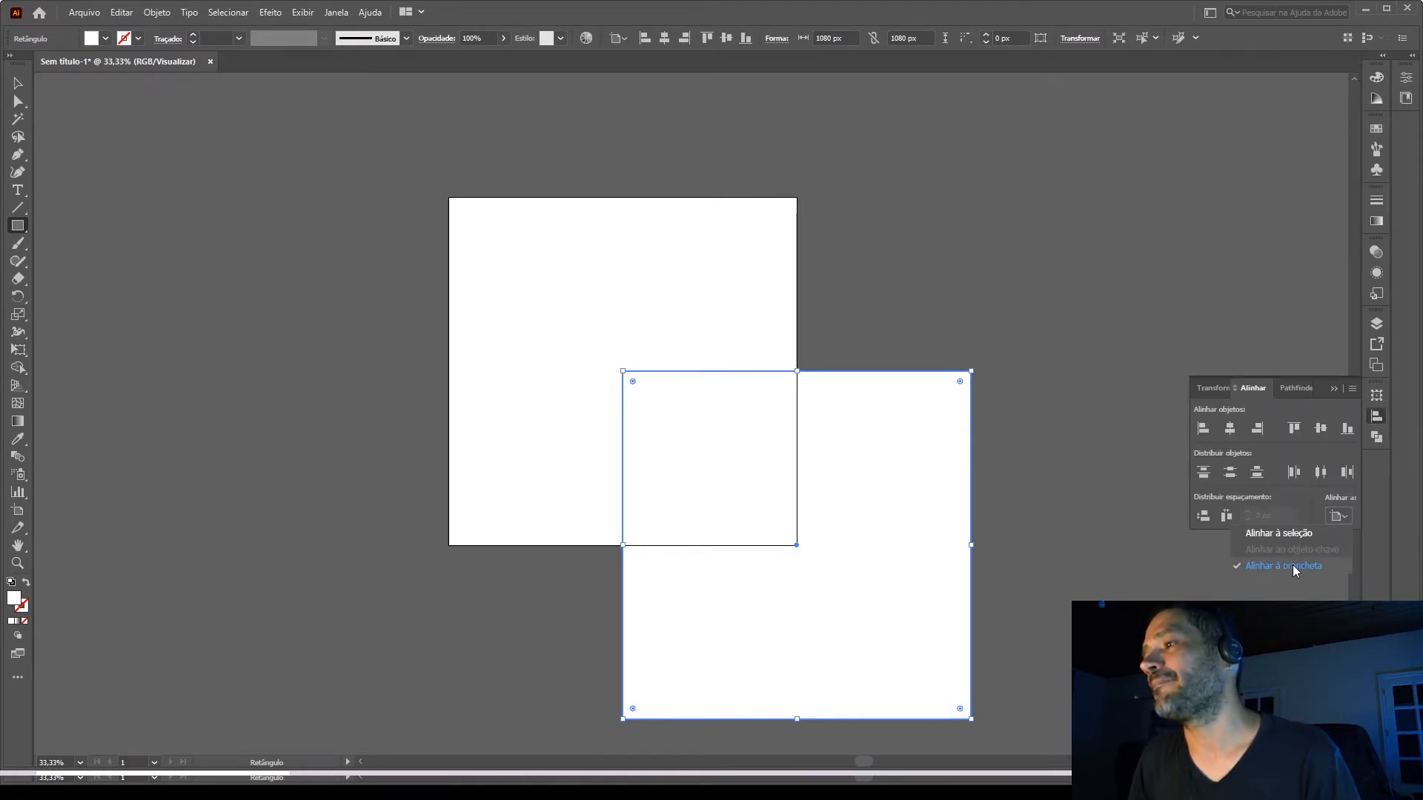
click(1321, 431)
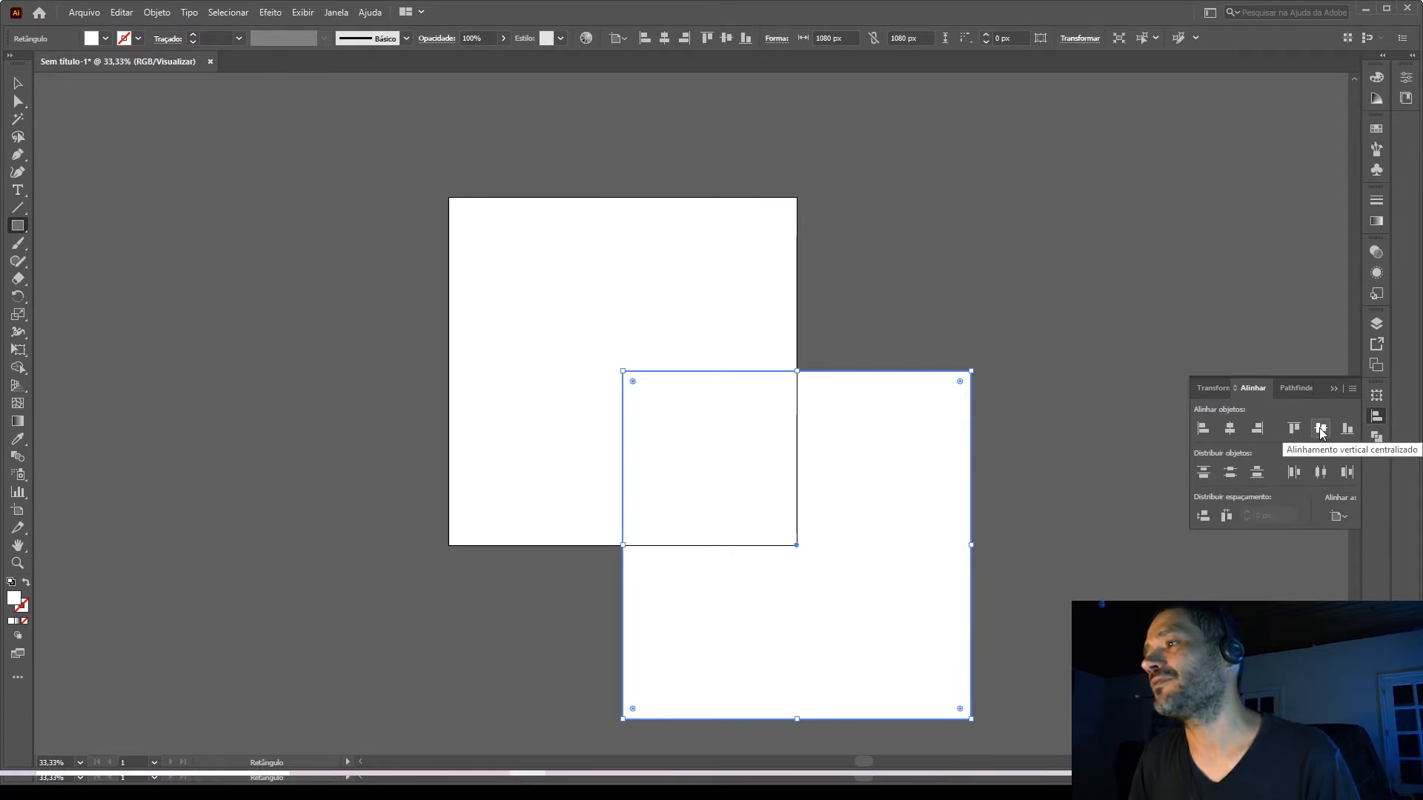
click(1321, 431)
click(1229, 430)
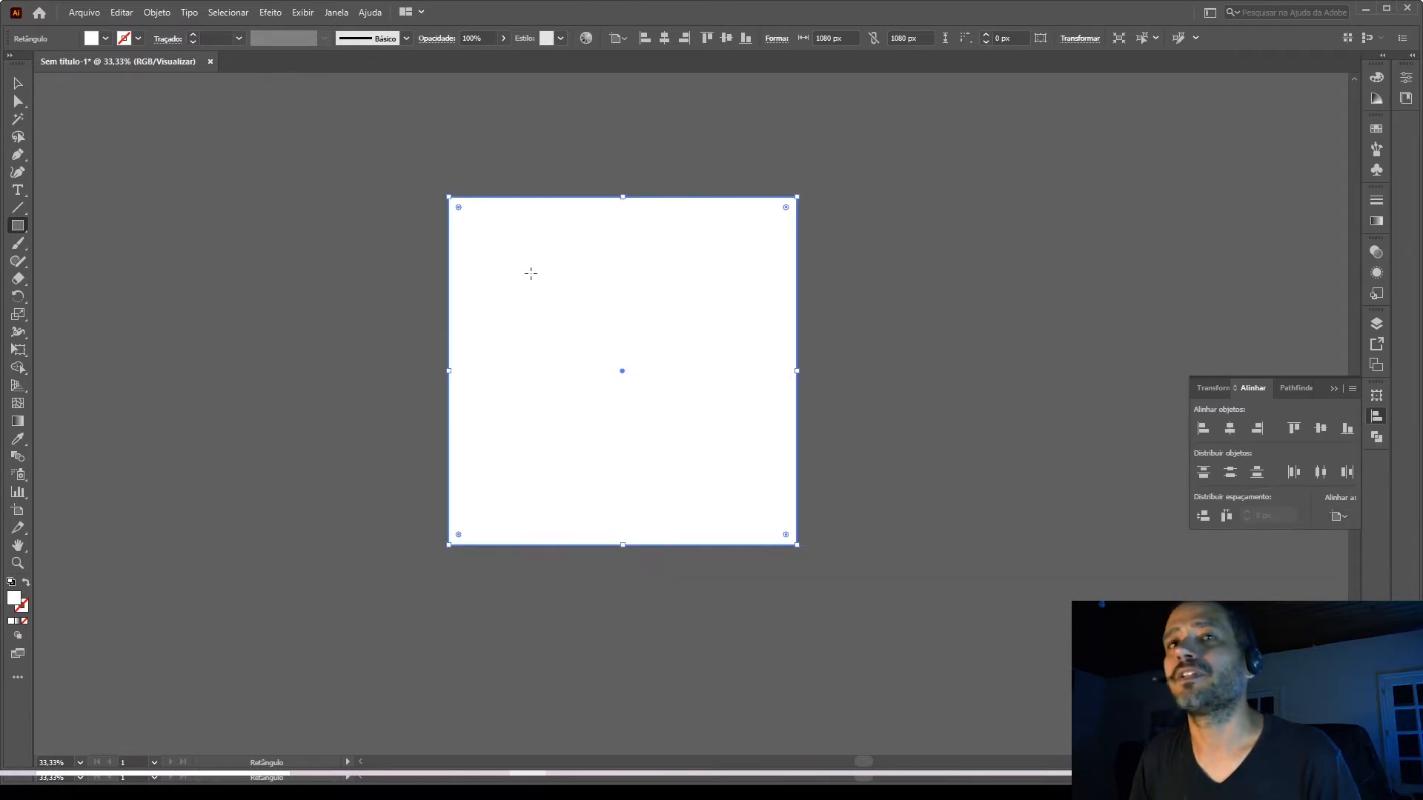
click(18, 83)
click(222, 148)
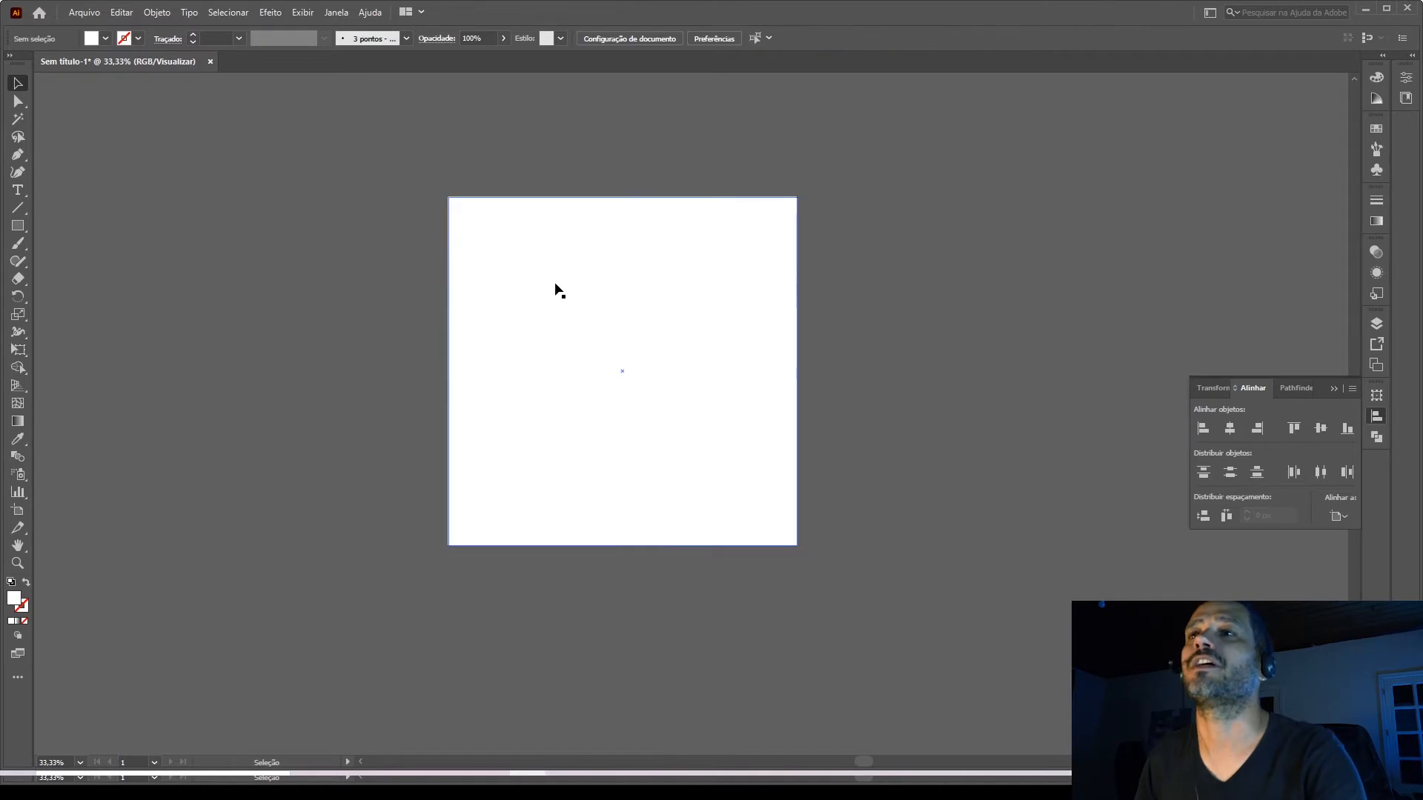
Fill the square with a linear gradient and set the gradient's end stop to the magenta swatch.
click(521, 256)
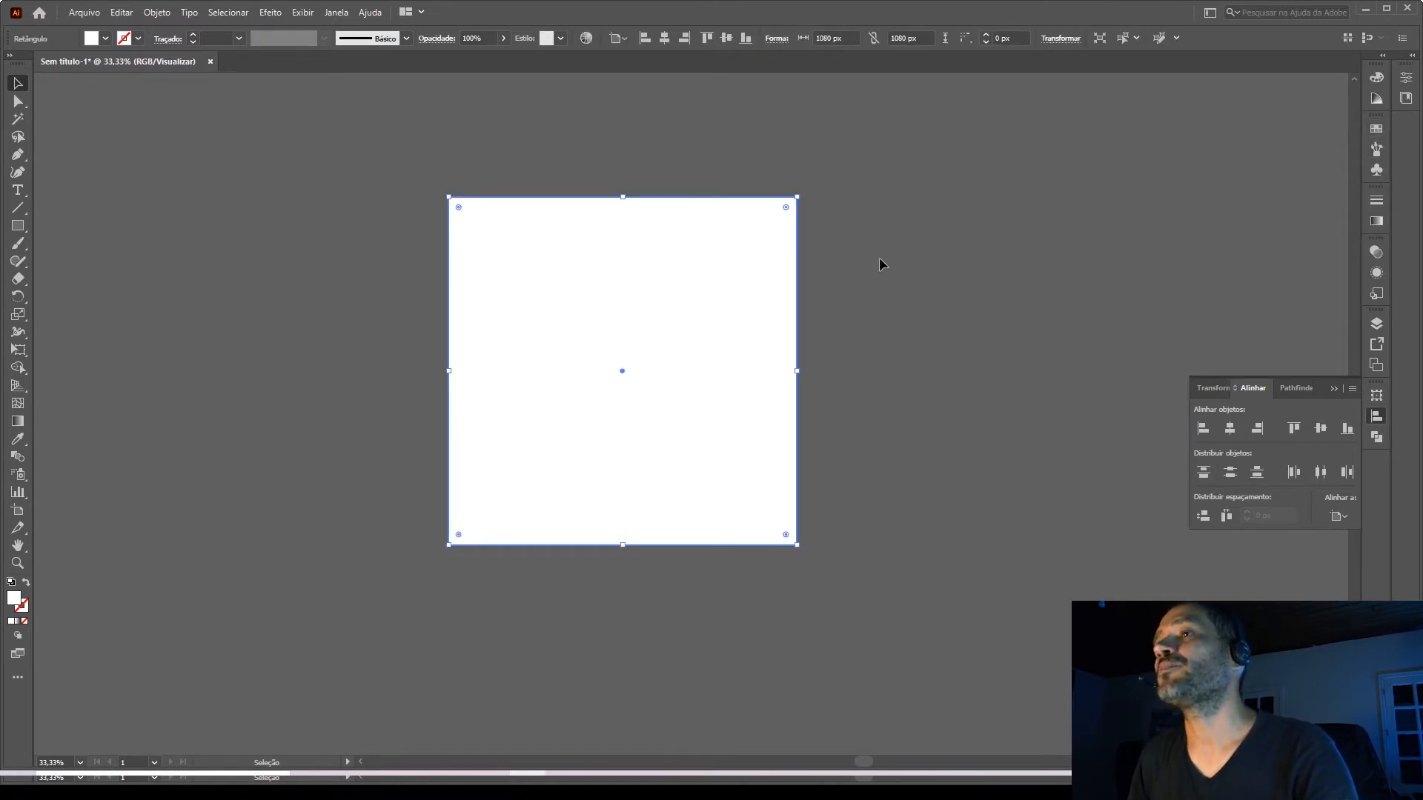
click(1375, 221)
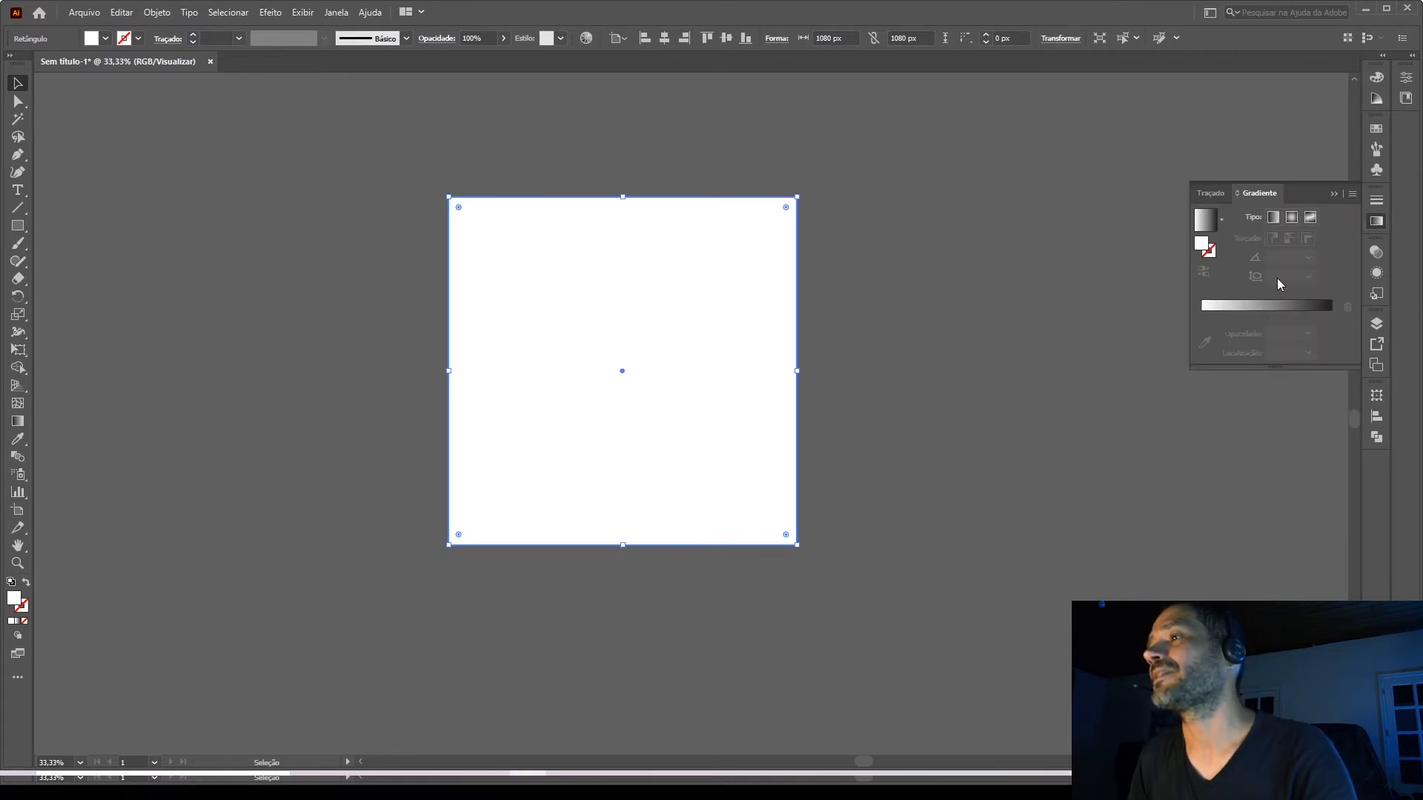
click(1266, 305)
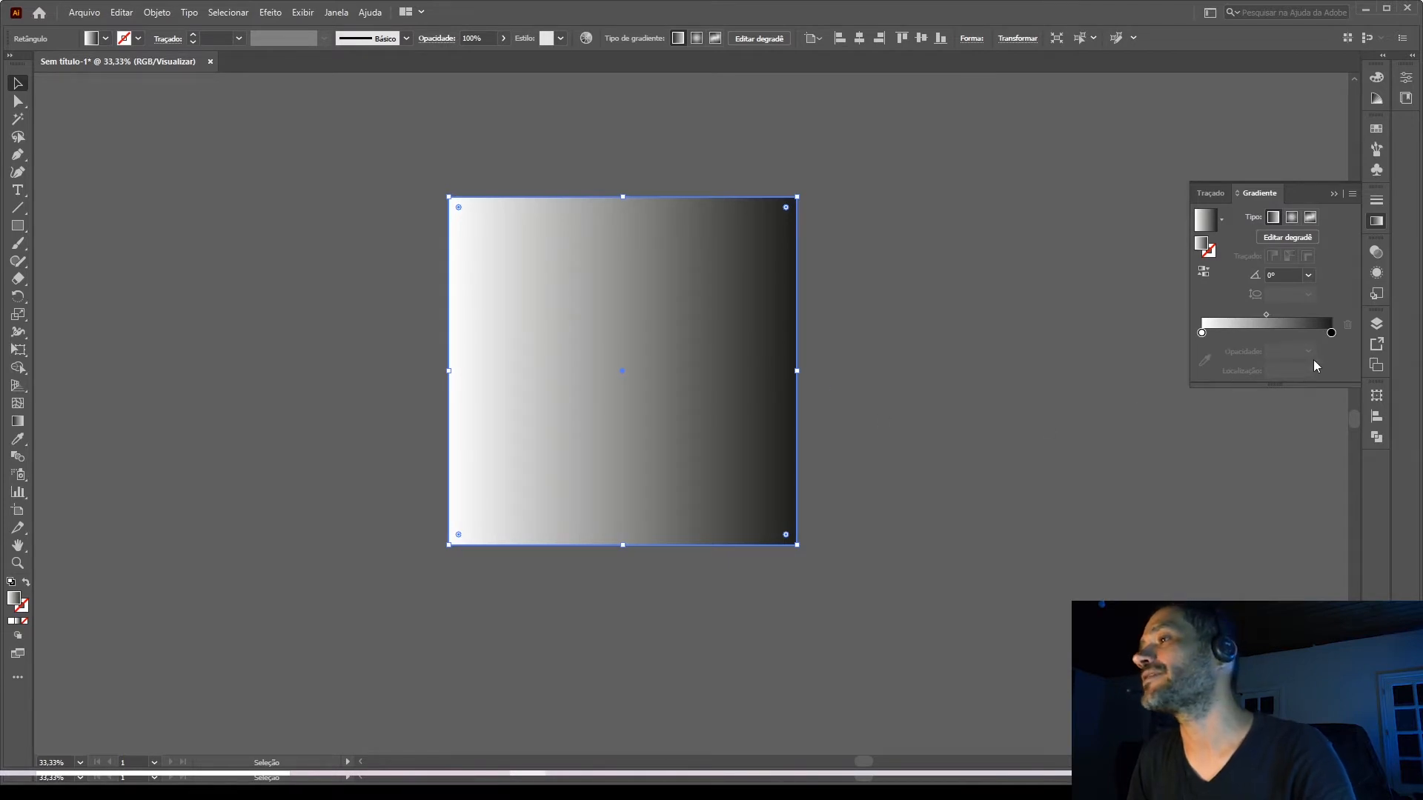
double_click(1330, 333)
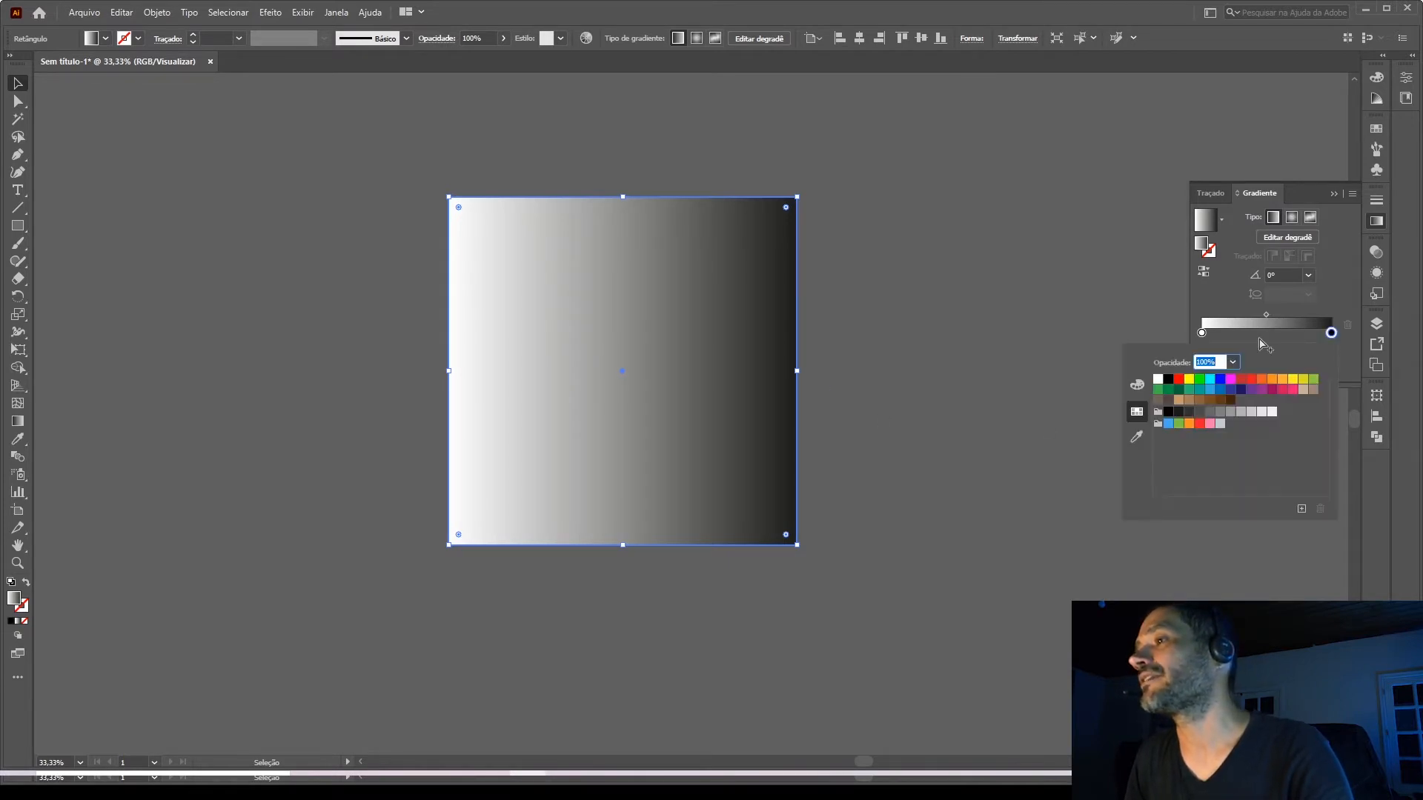
click(1230, 380)
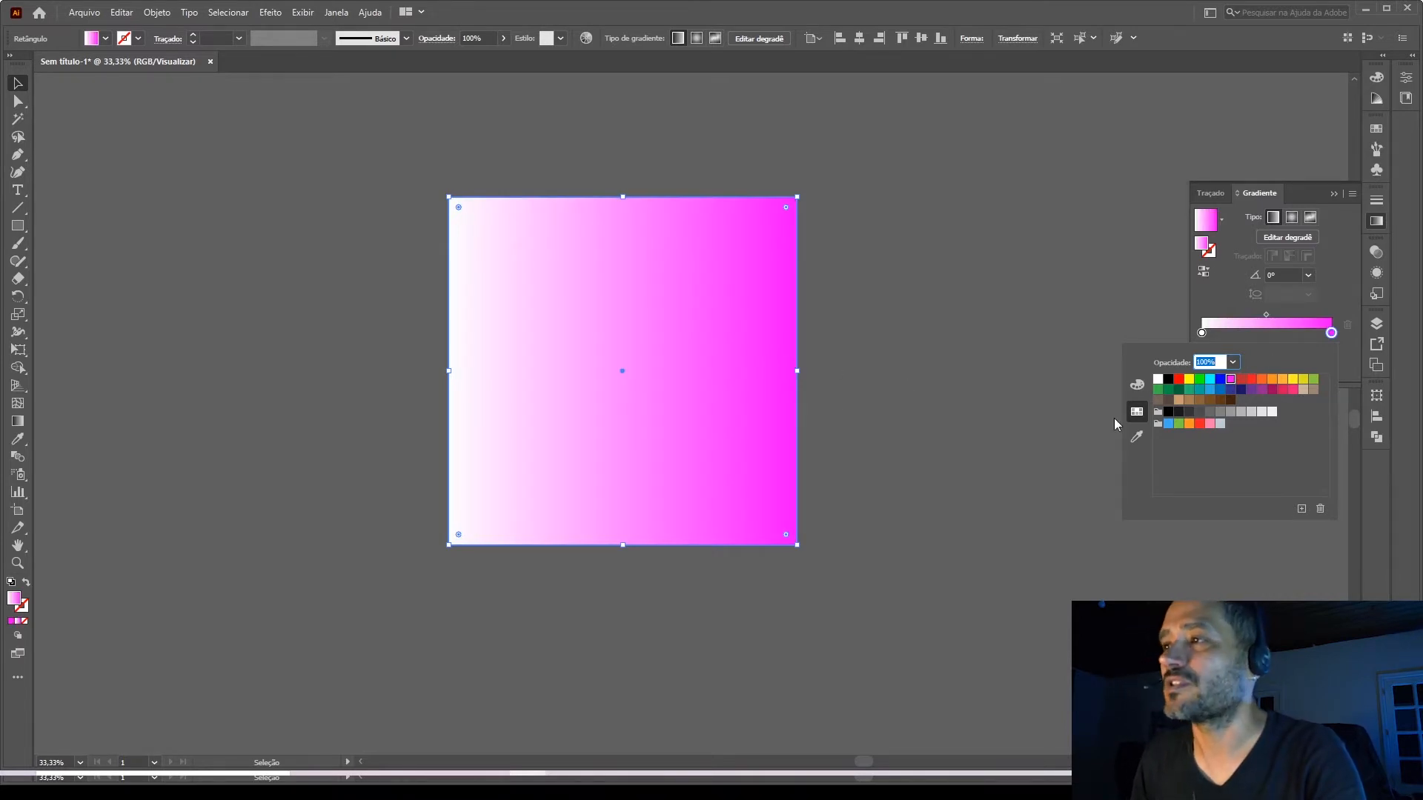
Switch the magenta end stop to HSB color and set its brightness to 6%.
click(1137, 385)
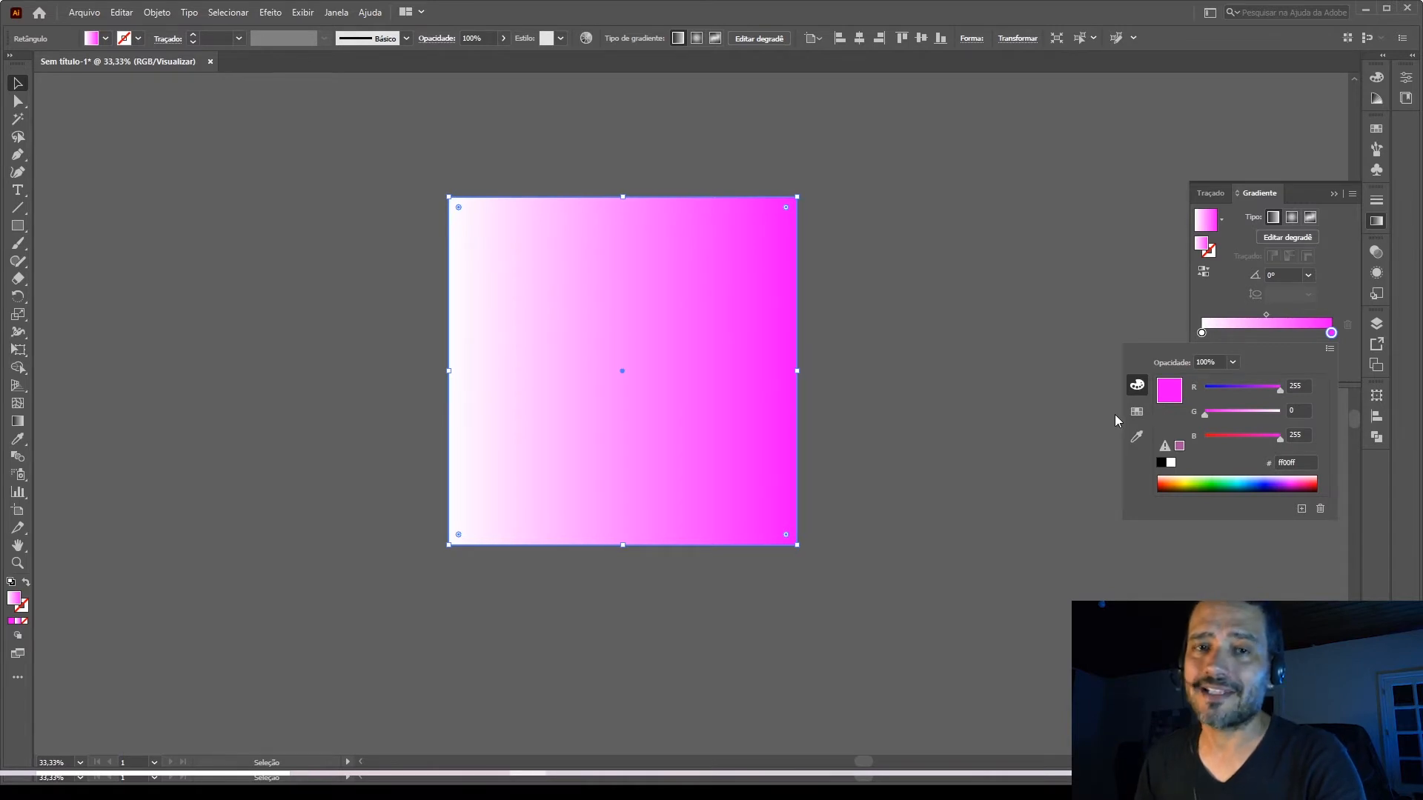
click(1328, 348)
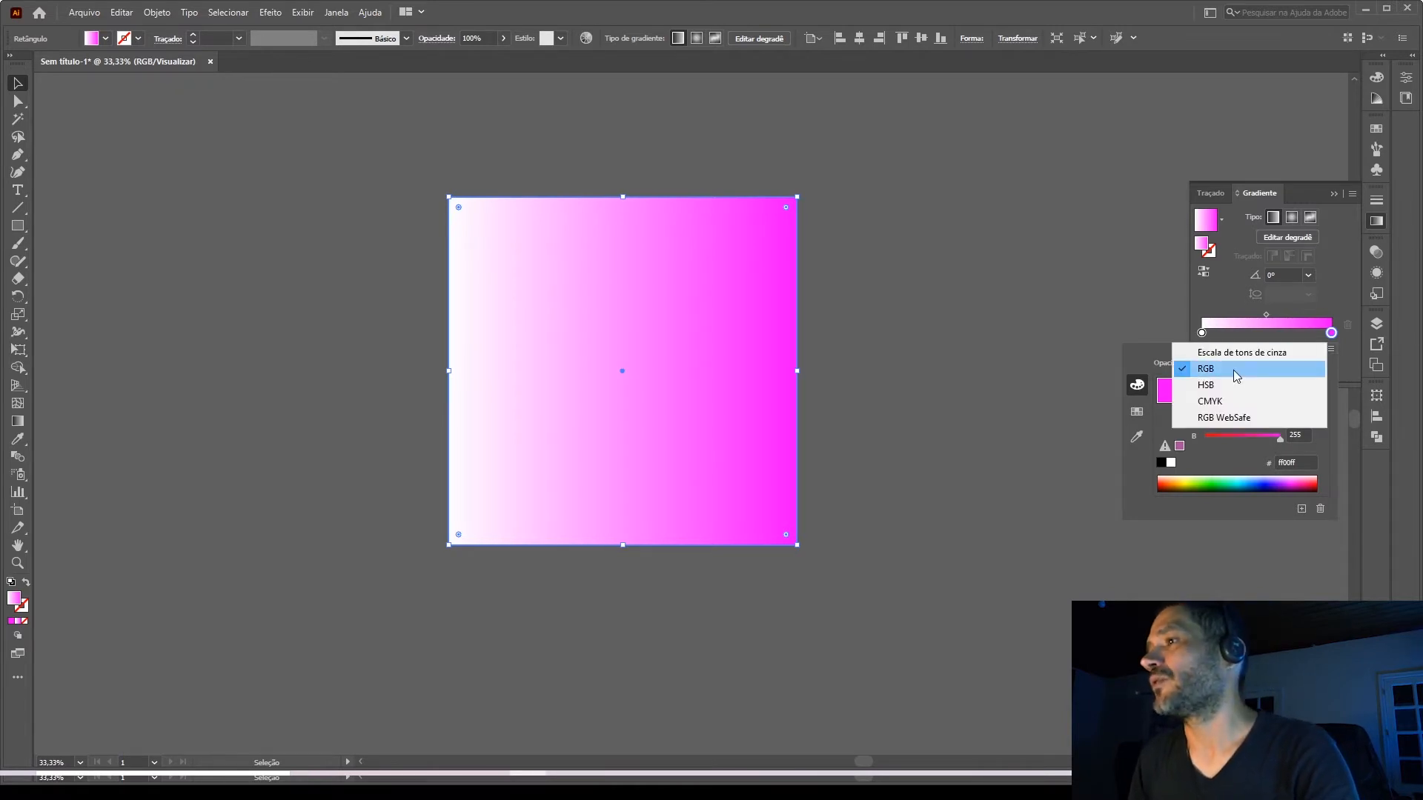
click(1224, 383)
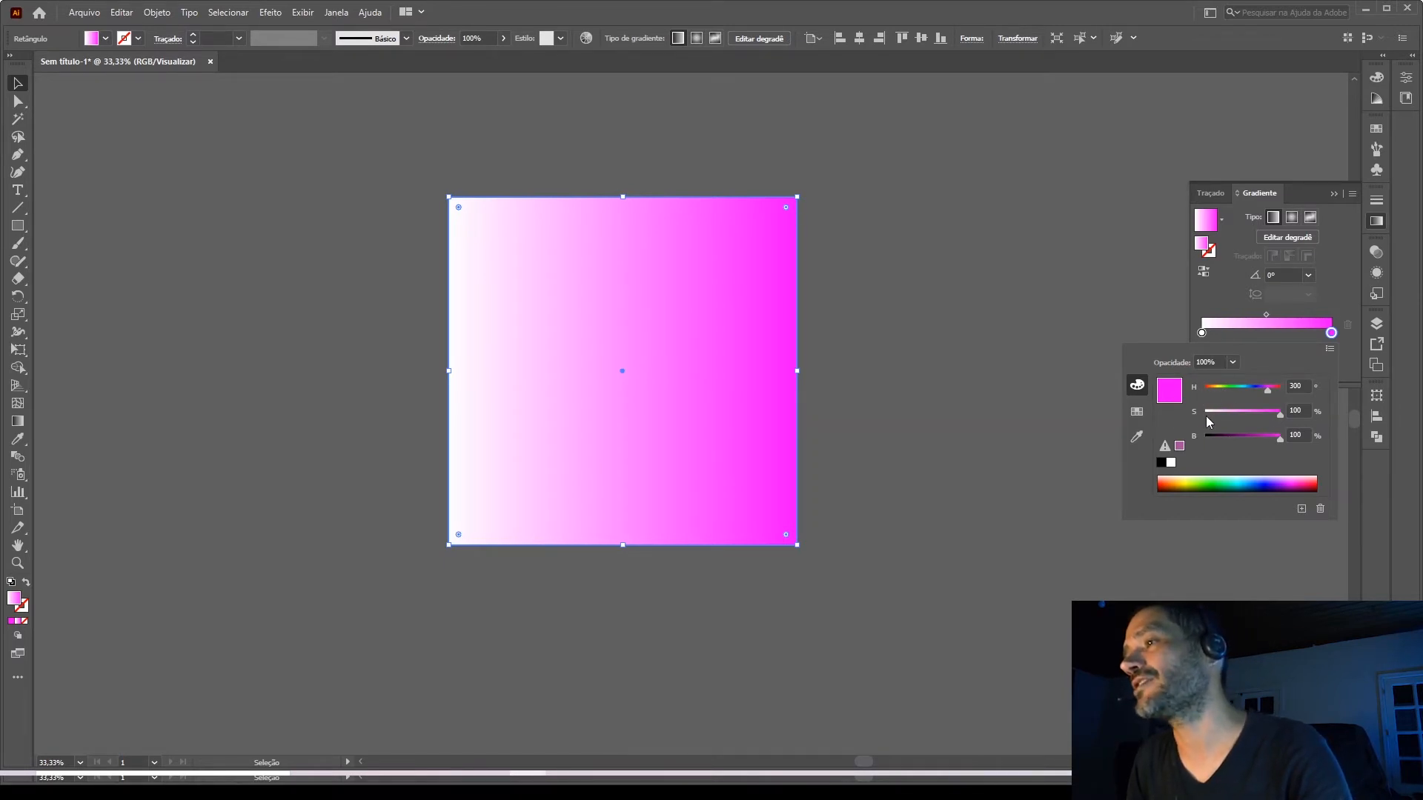
drag(1275, 439, 1207, 440)
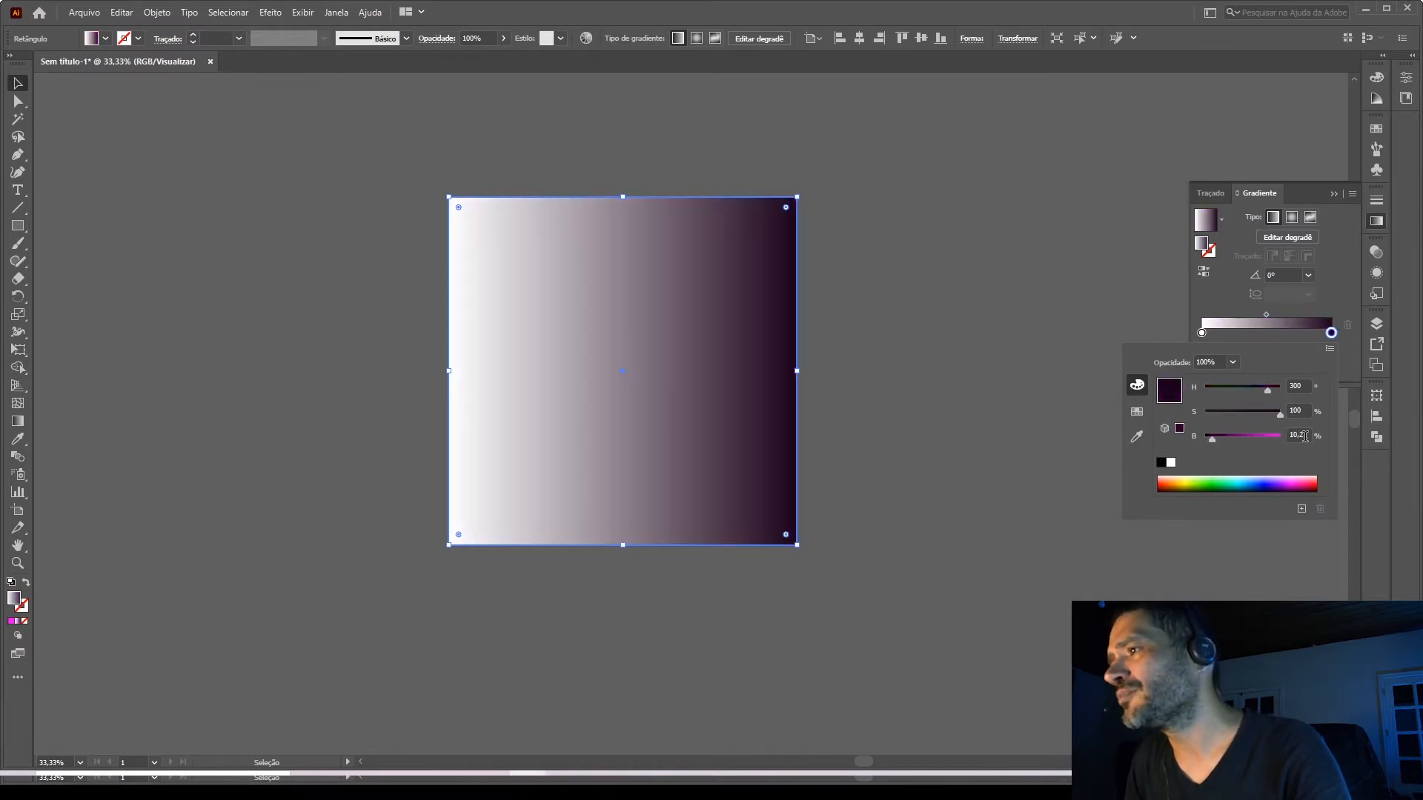
click(1293, 435)
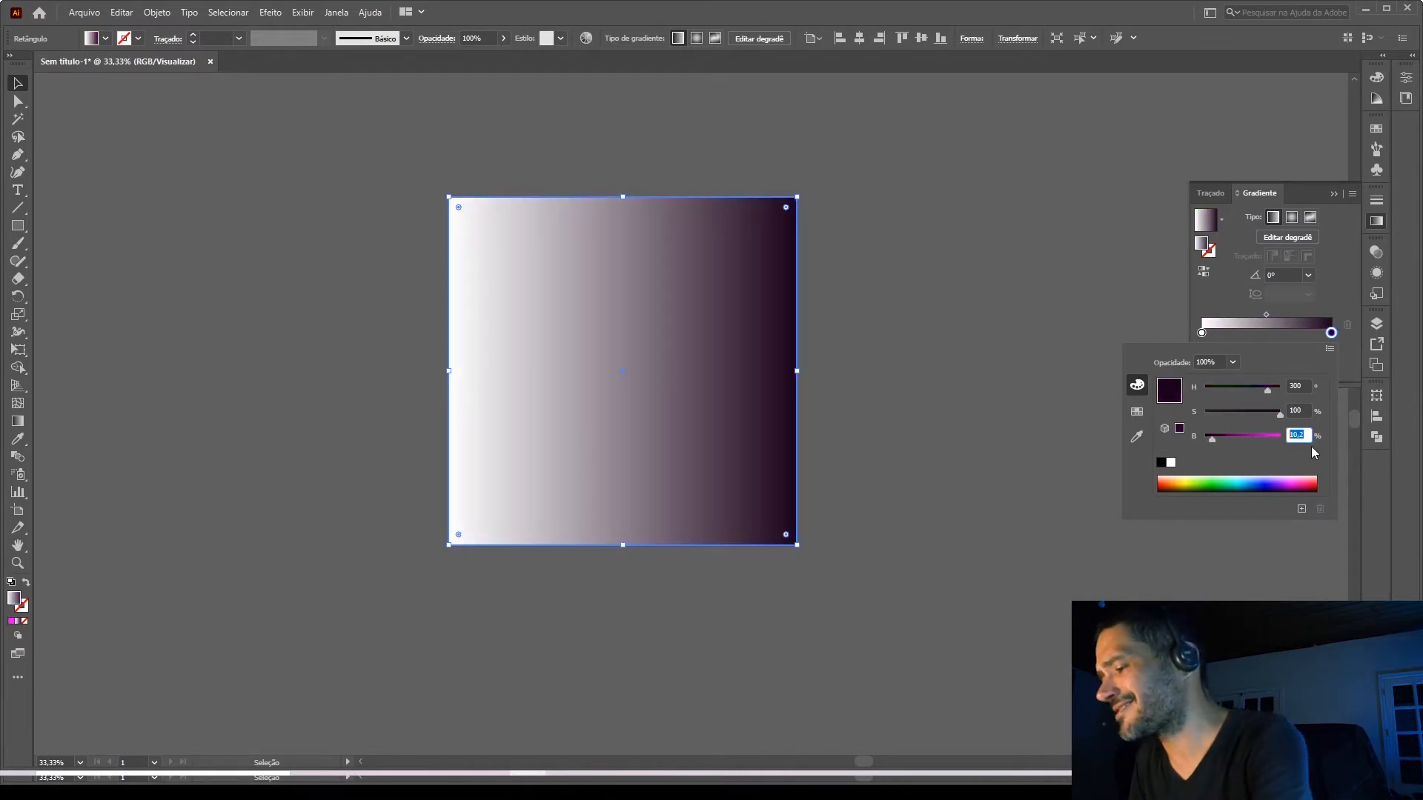
text(6)
click(1304, 412)
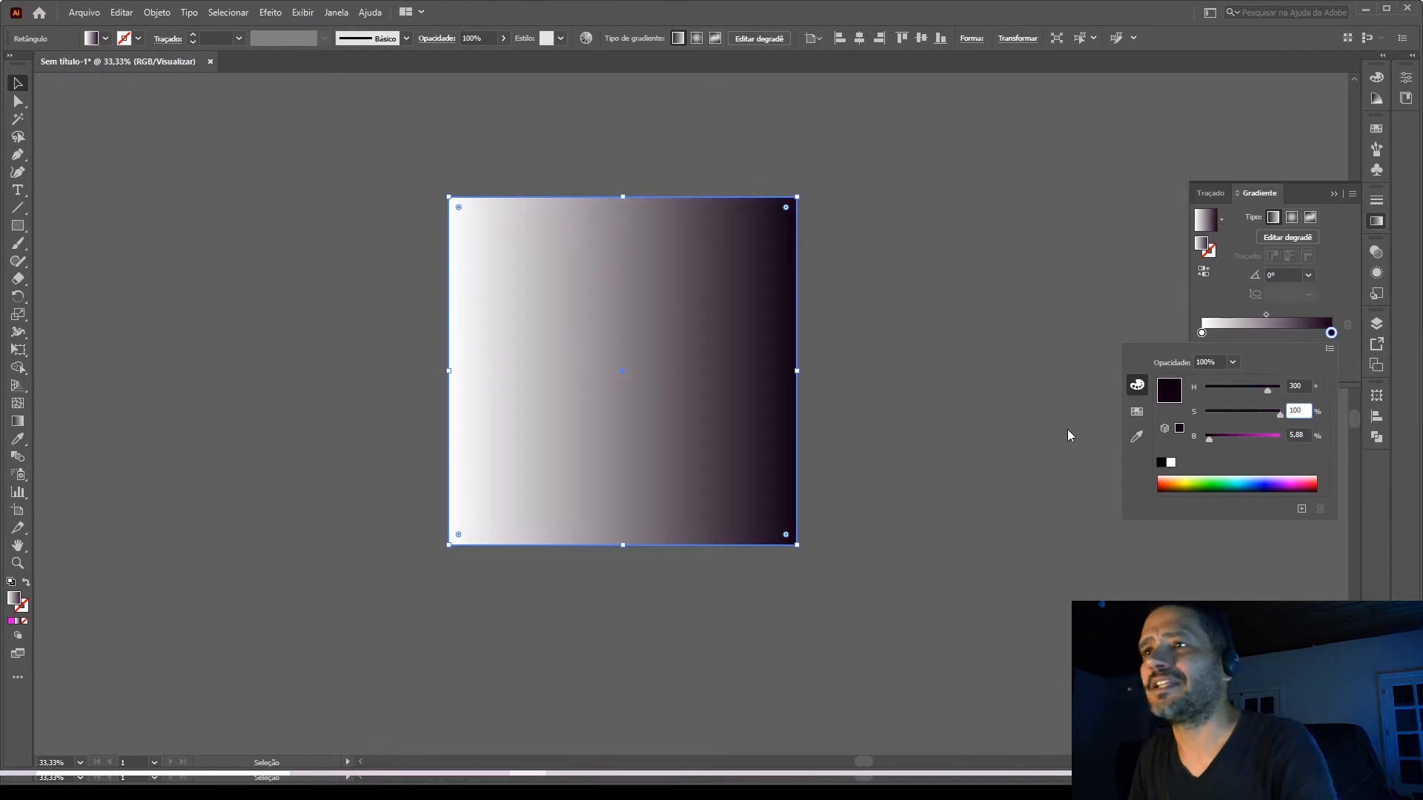
Set the gradient's white start stop to the RGB cyan swatch.
click(1215, 316)
double_click(1202, 333)
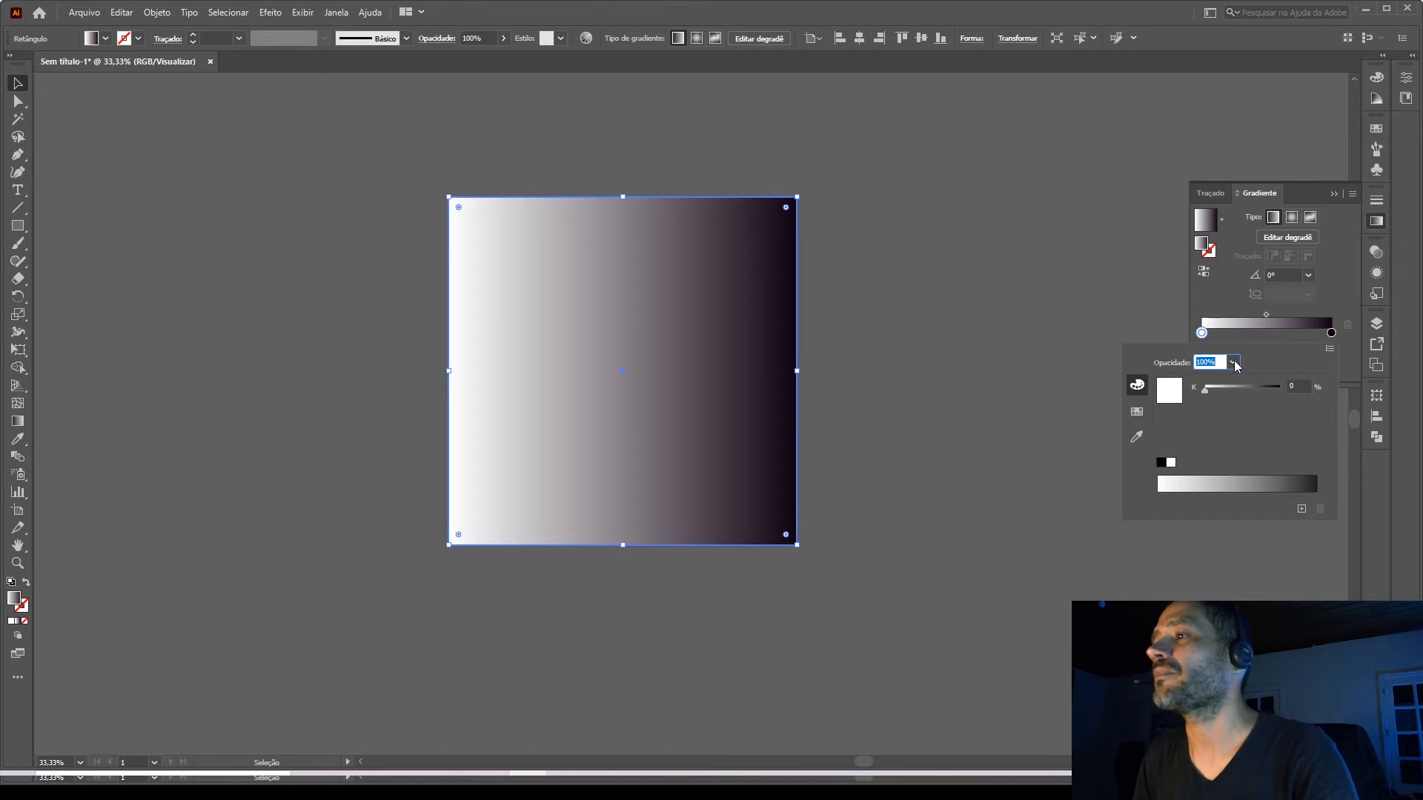
click(1137, 413)
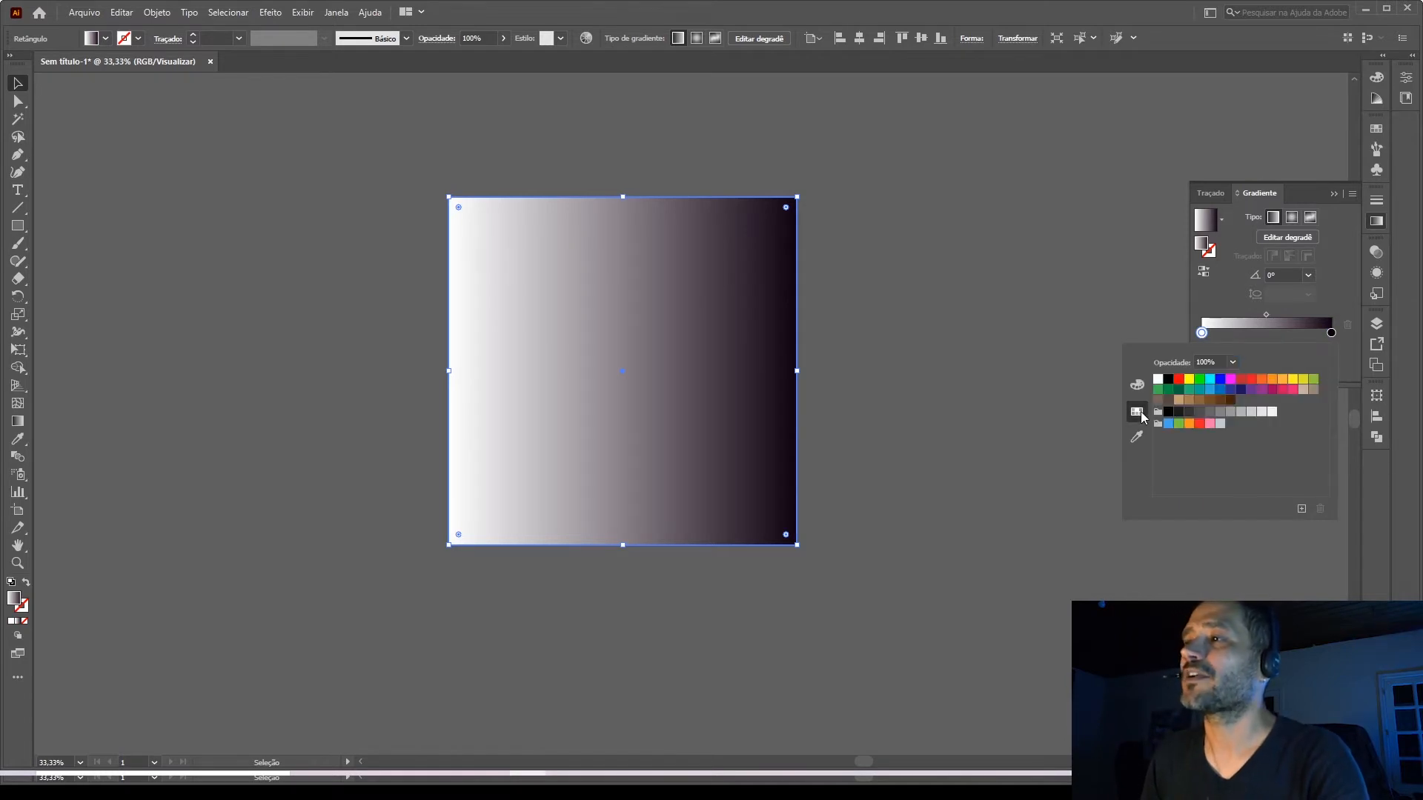
click(1210, 380)
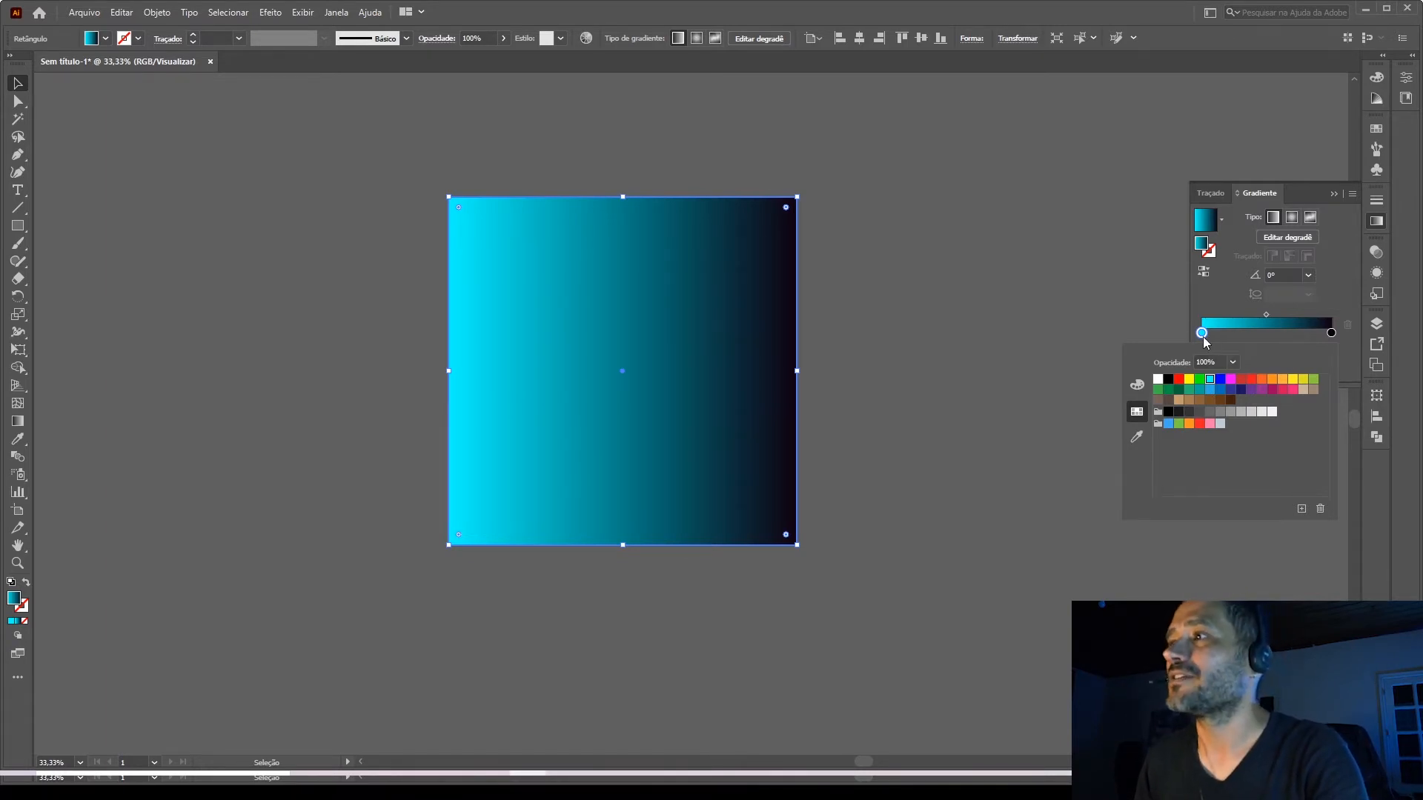
Switch the cyan start stop to HSB color, set its brightness to 5%, and deselect the square.
click(1201, 334)
double_click(1201, 333)
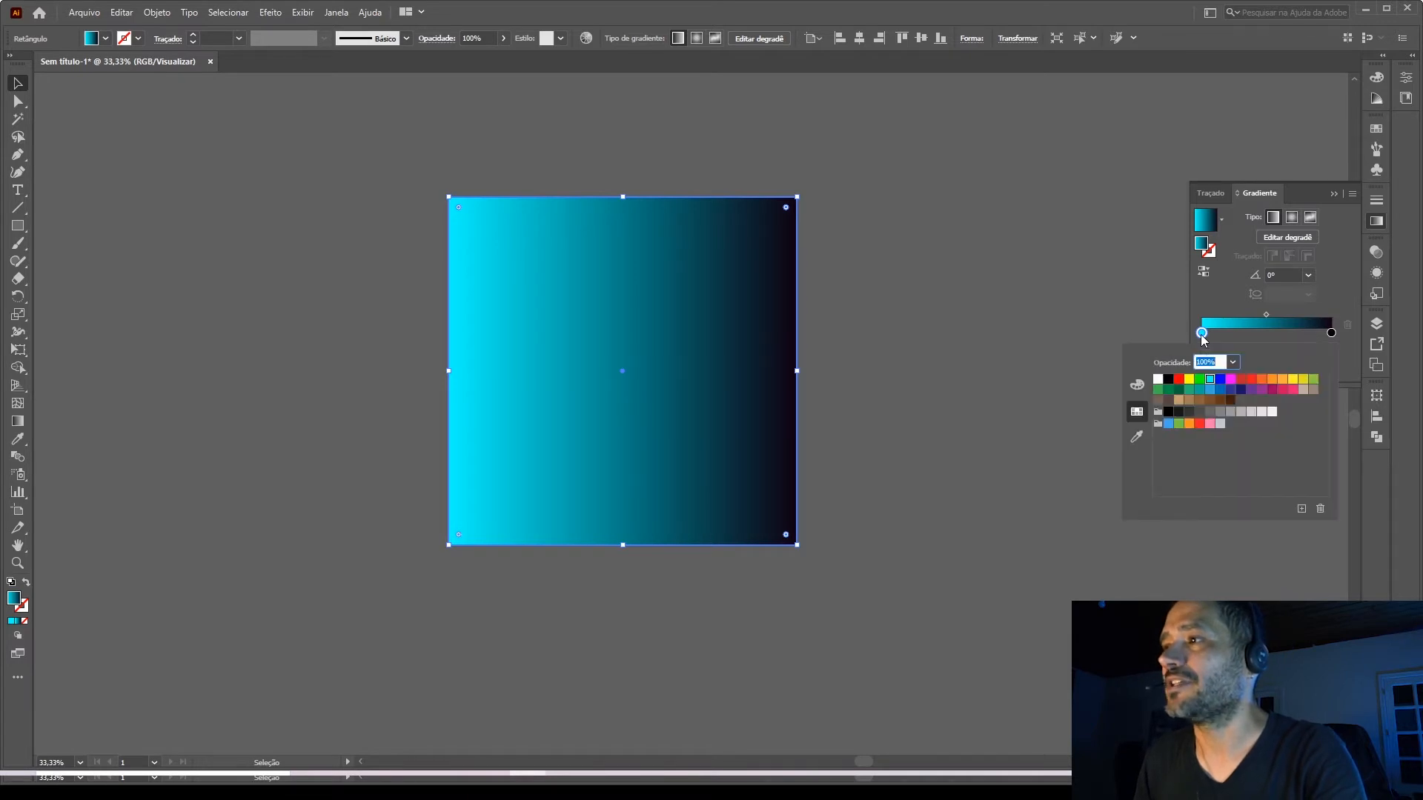
click(1136, 385)
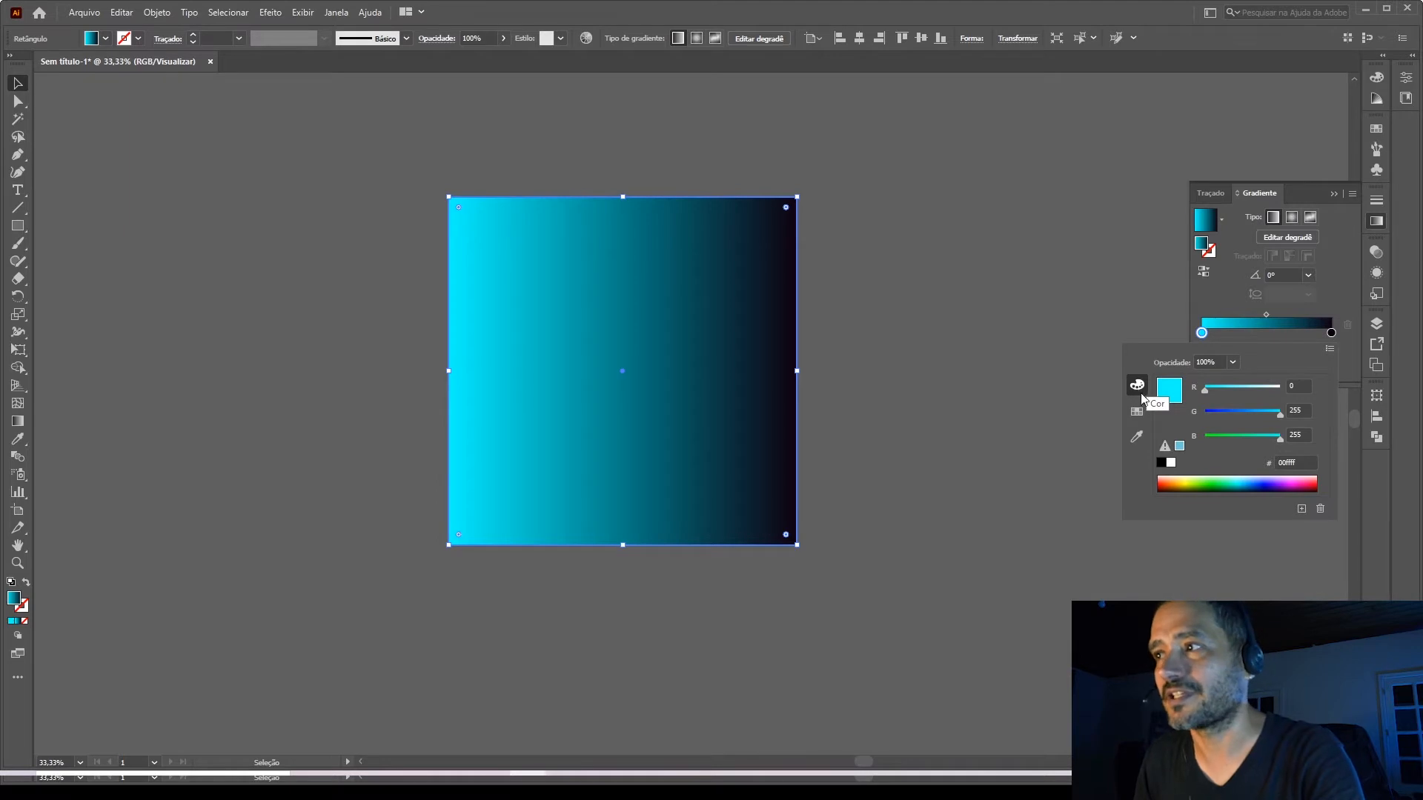
click(1329, 349)
click(1216, 385)
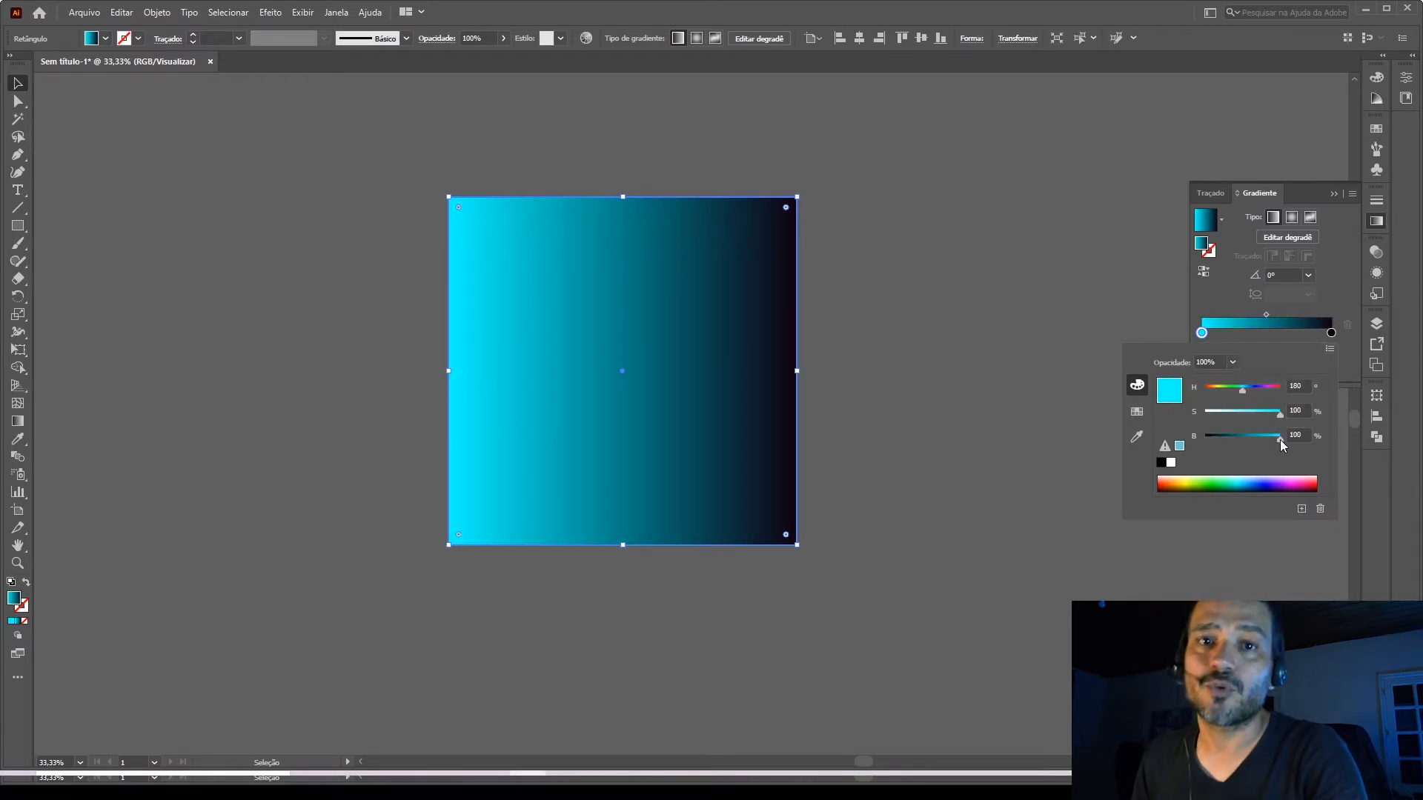
drag(1280, 440, 1209, 438)
click(1298, 435)
double_click(1298, 434)
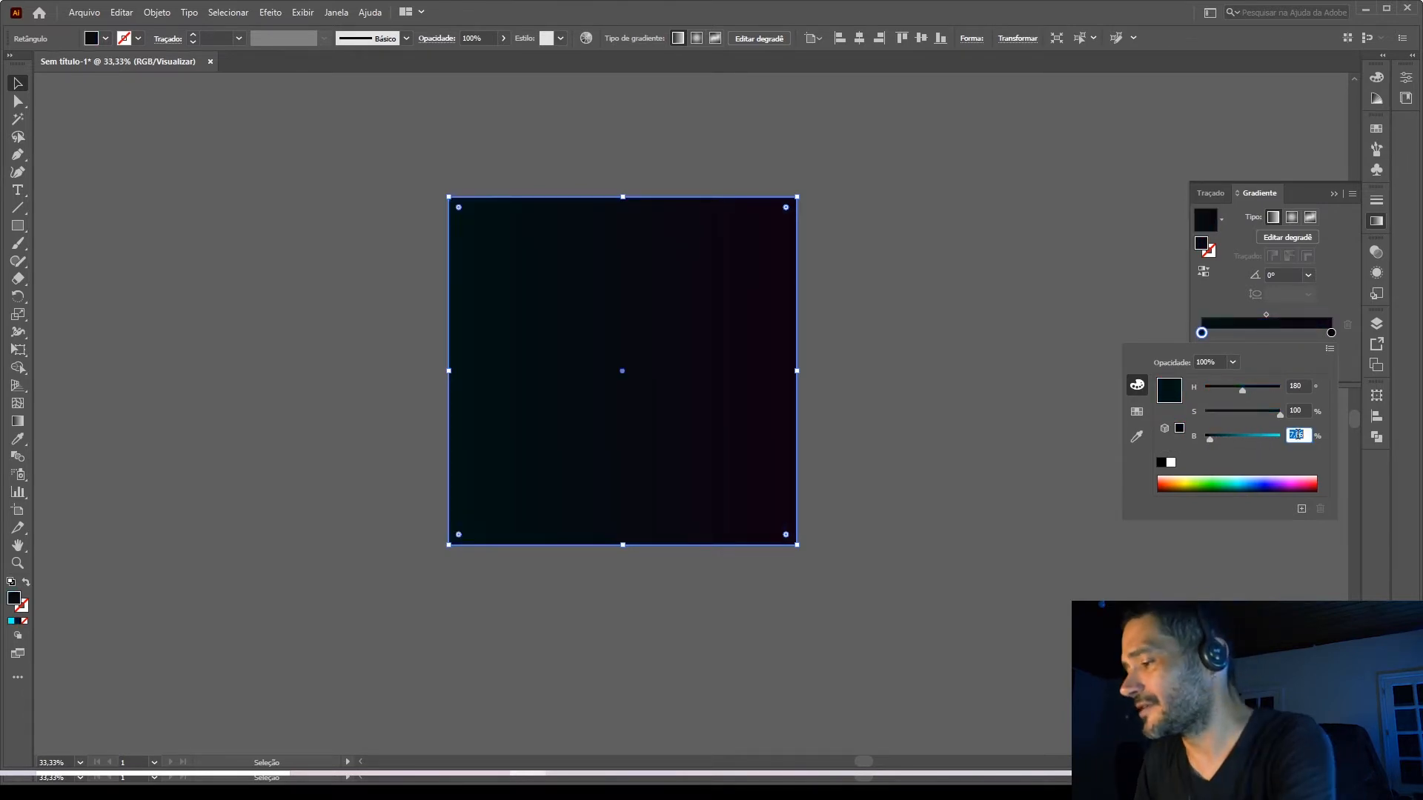
text(5)
key(Return)
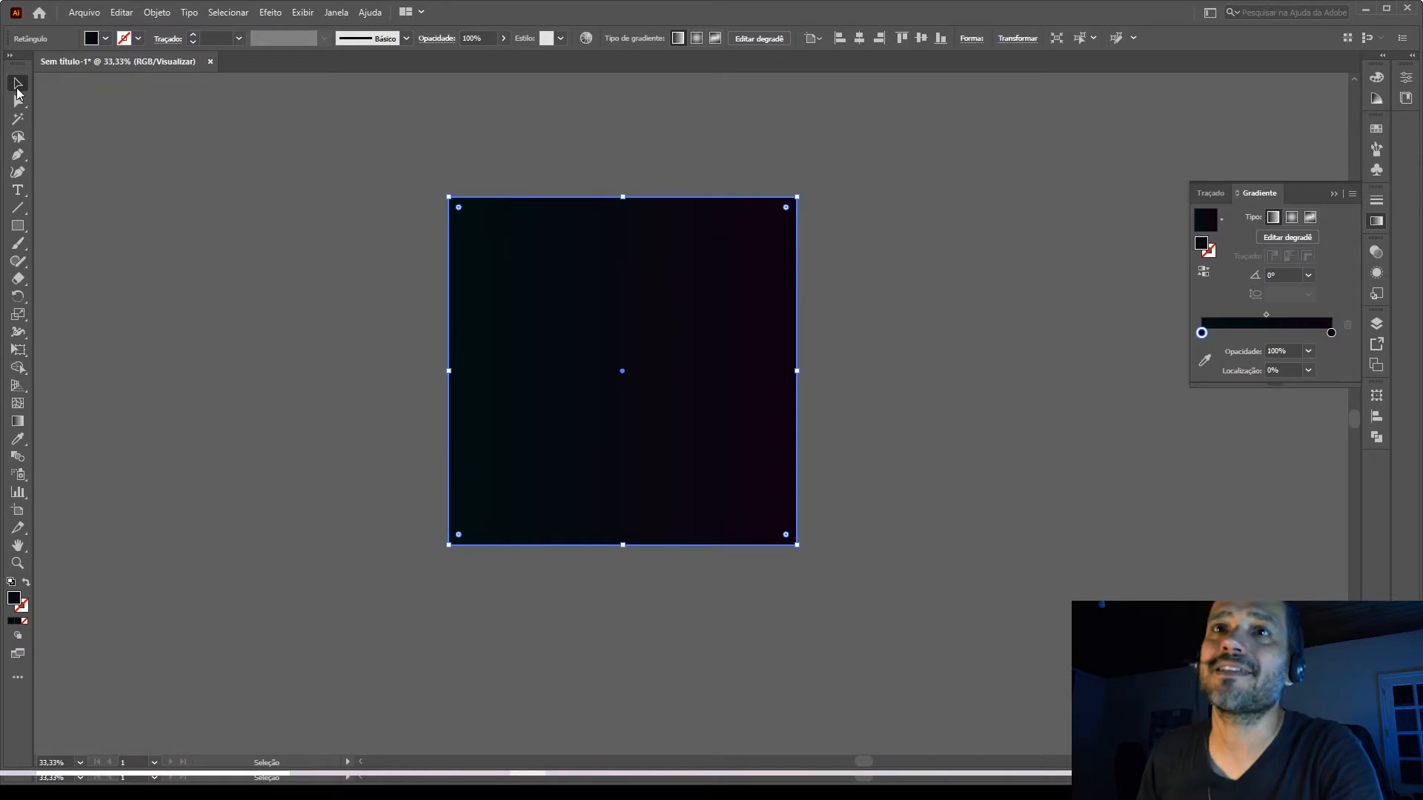
click(173, 204)
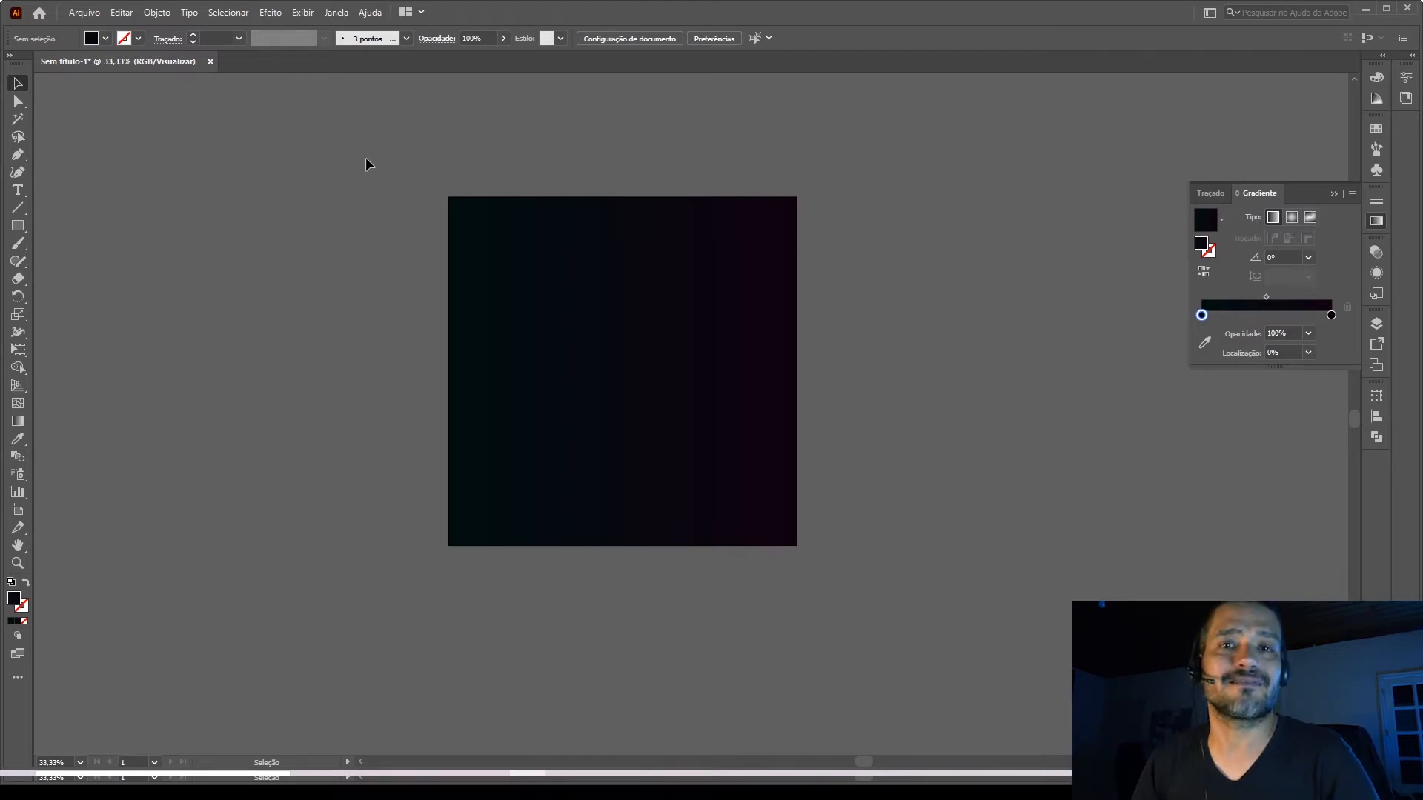
drag(376, 174, 750, 541)
drag(827, 566, 827, 566)
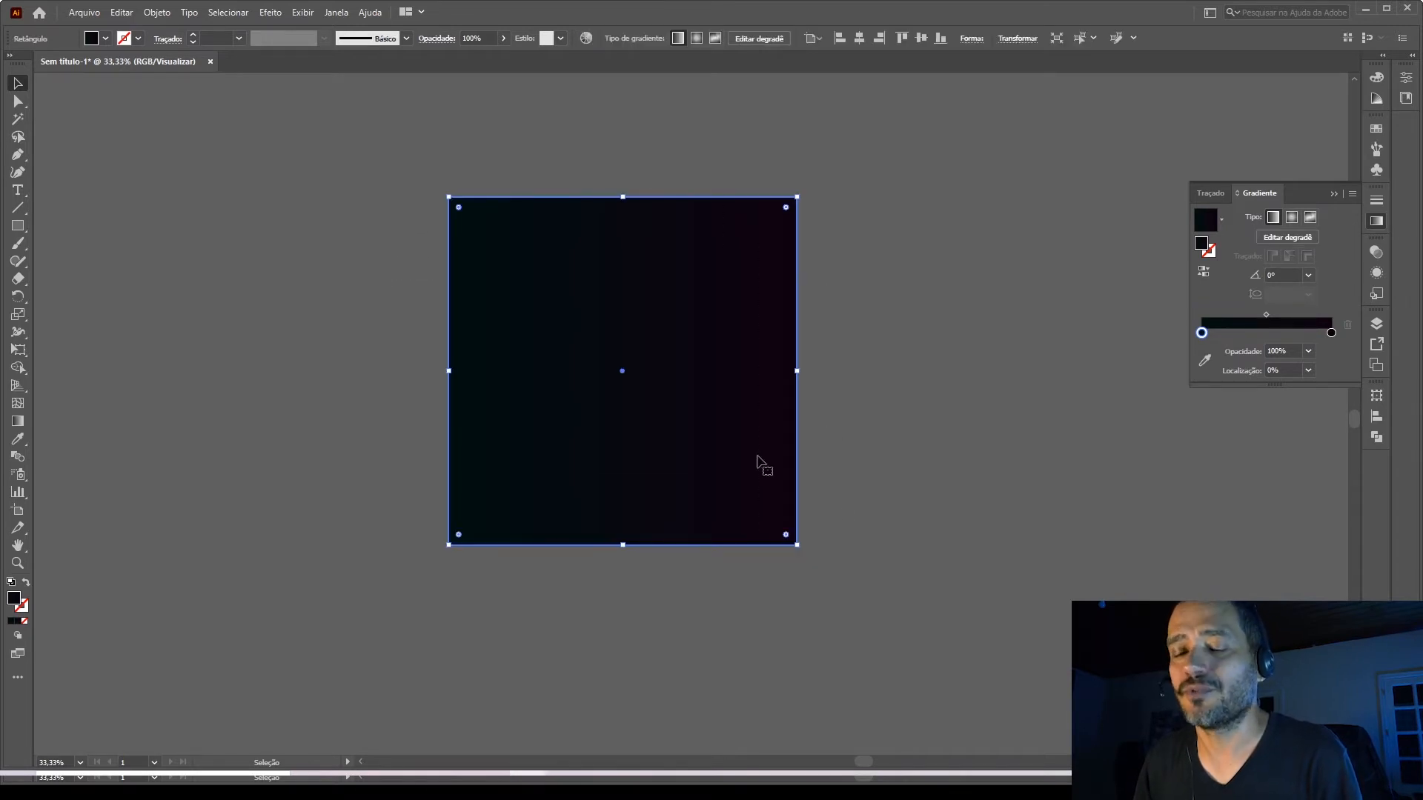
click(843, 509)
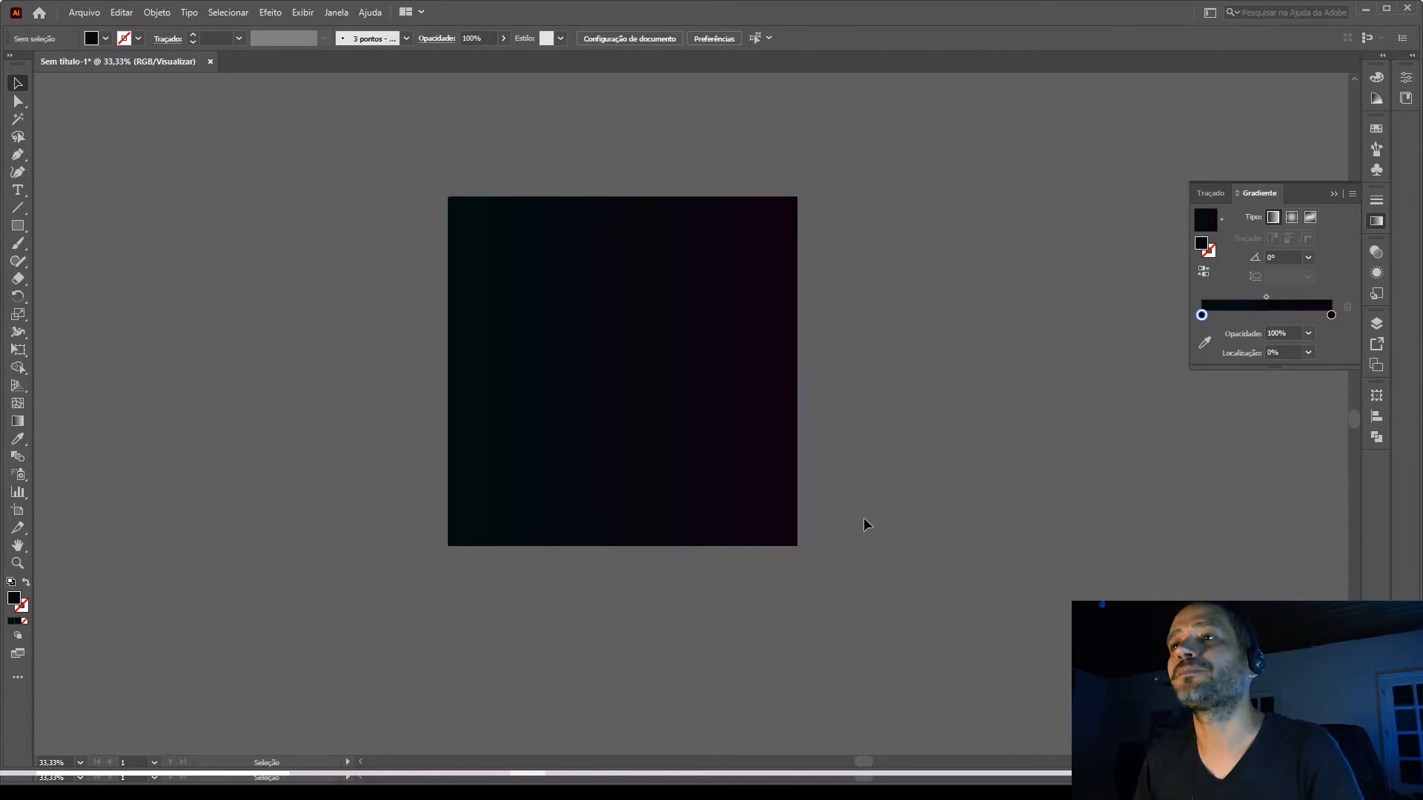
Create a second square of 900 × 900 px with the Rectangle tool, starting at the center of the background square.
click(18, 225)
click(486, 407)
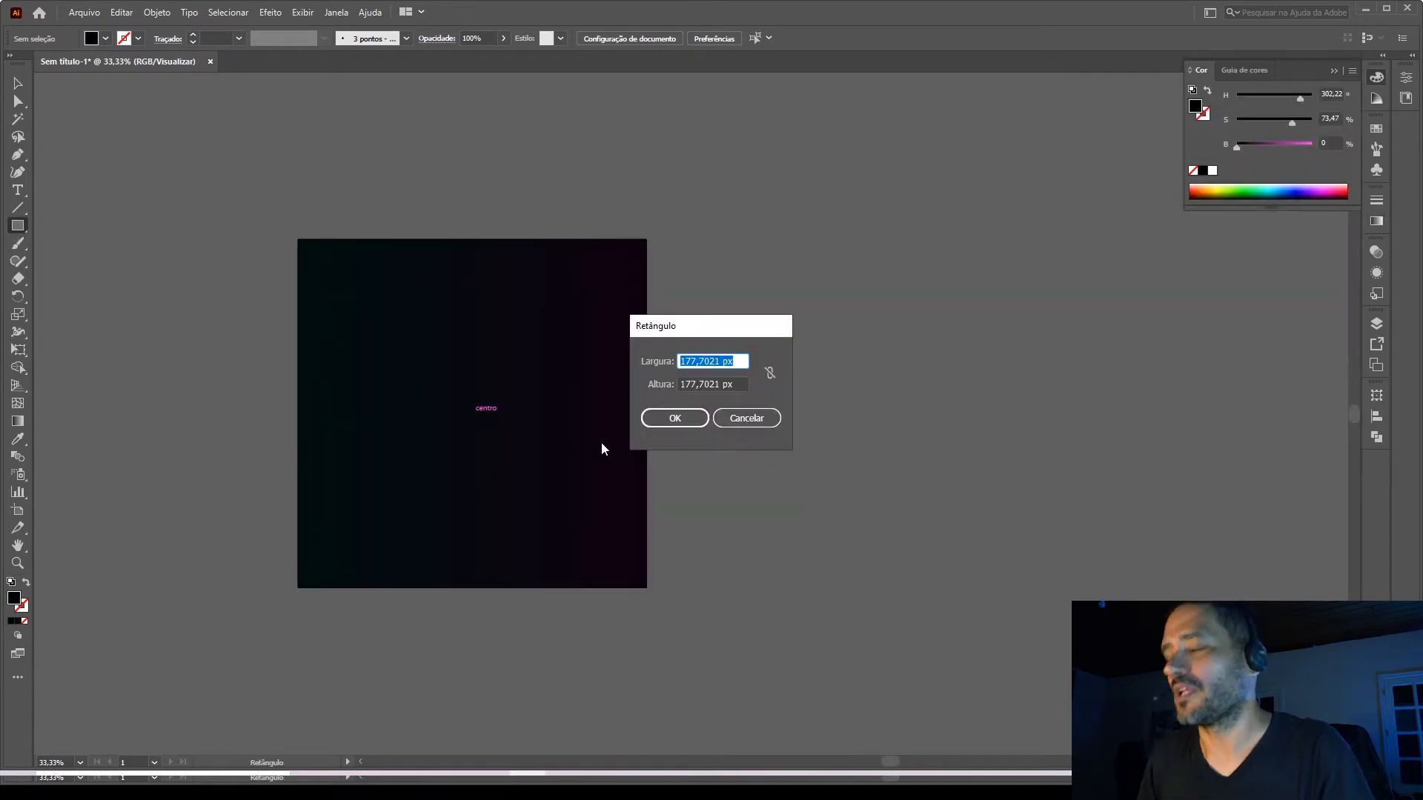
text(900)
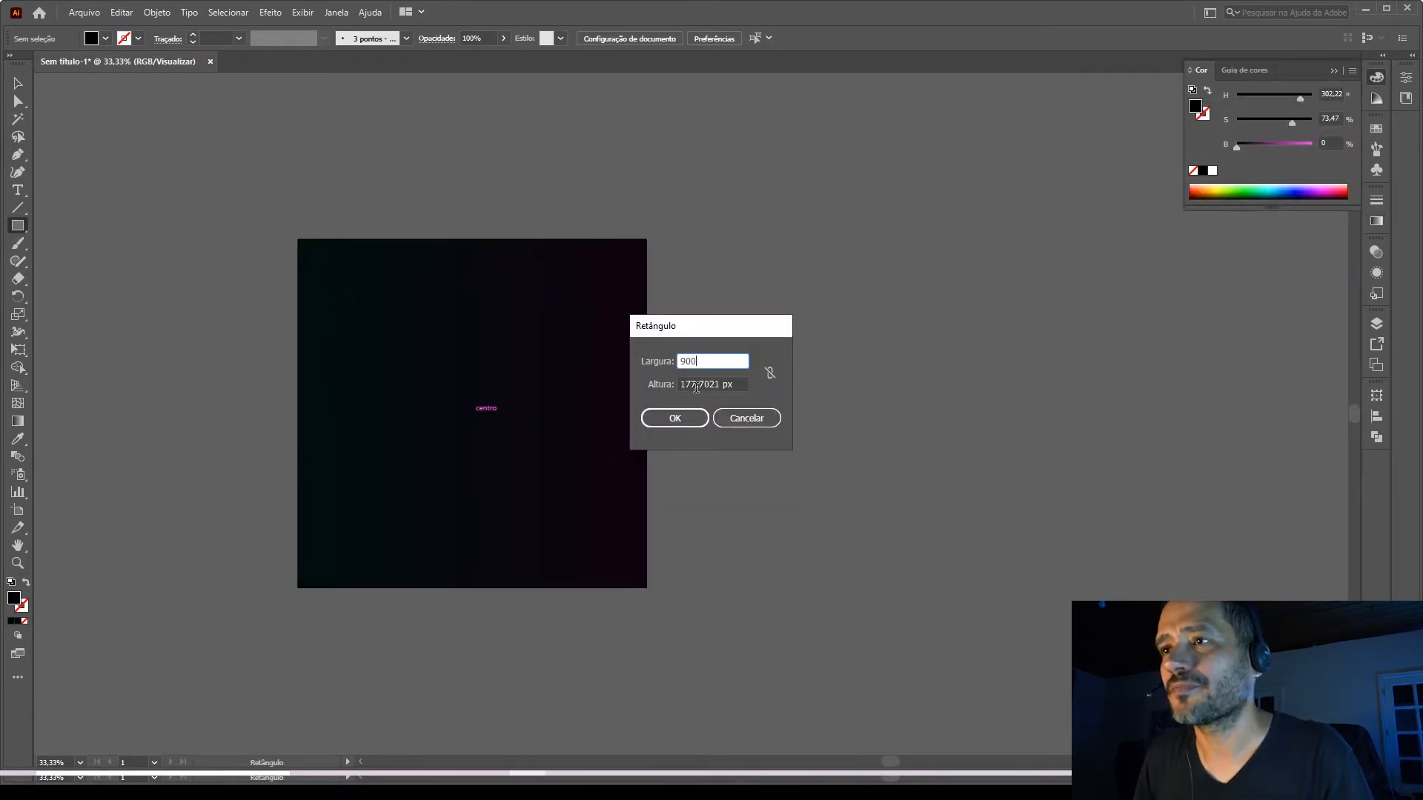
key(Tab)
text(900)
key(Return)
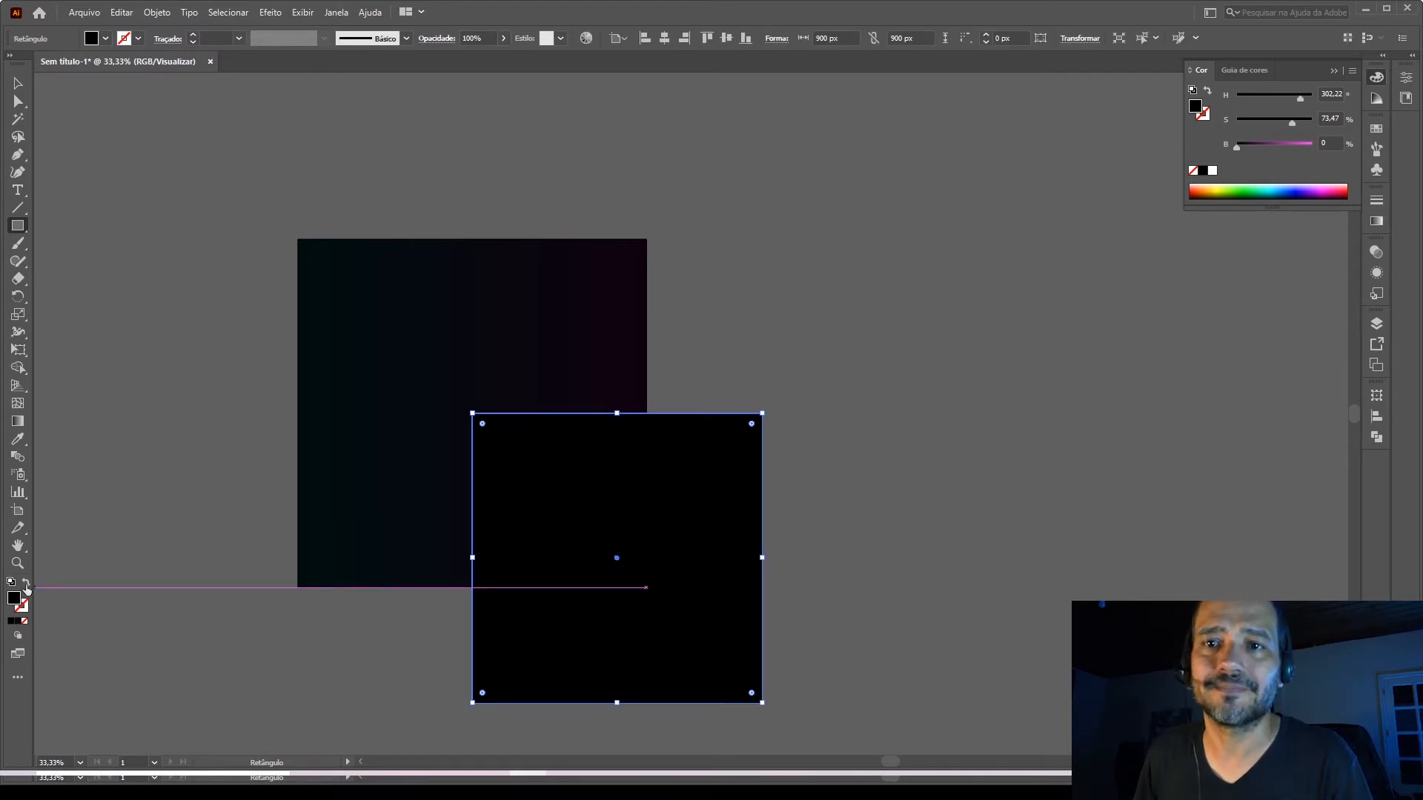
Swap the 900 px square's fill and stroke and make the stroke white, leaving no fill.
click(26, 583)
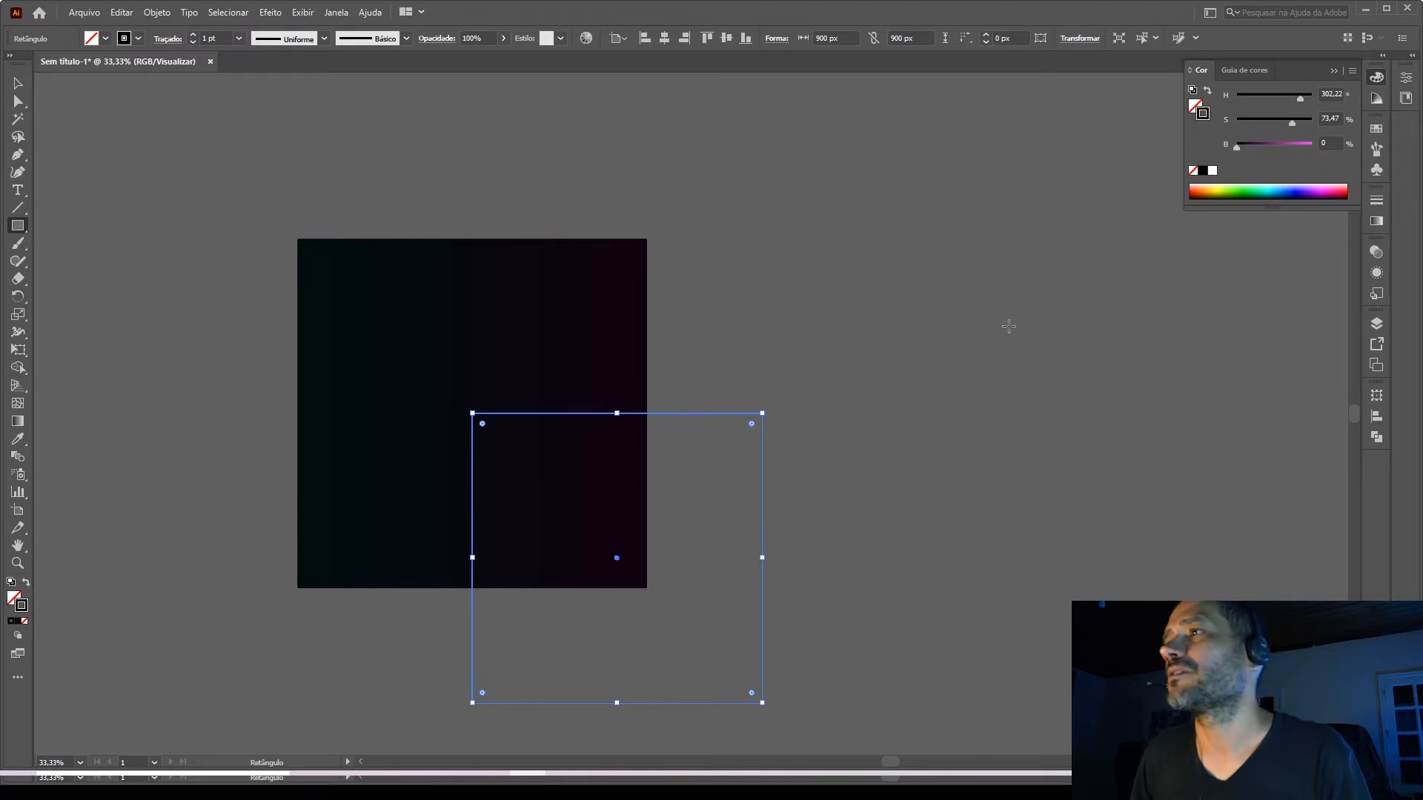
click(1212, 171)
click(19, 84)
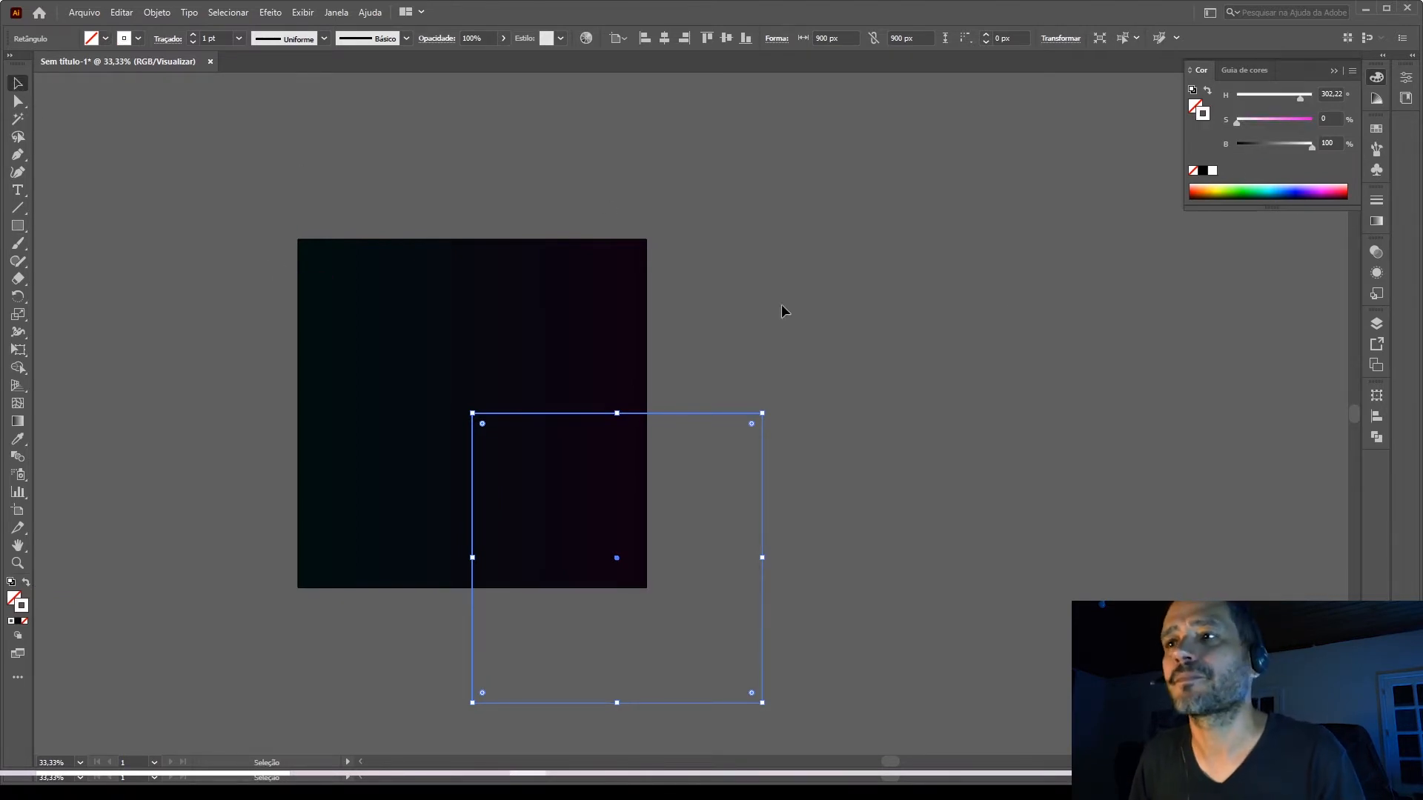
Set the 900 px square's stroke weight to 3 pt and deselect it.
click(781, 304)
scroll(749, 411, up, 3)
click(767, 420)
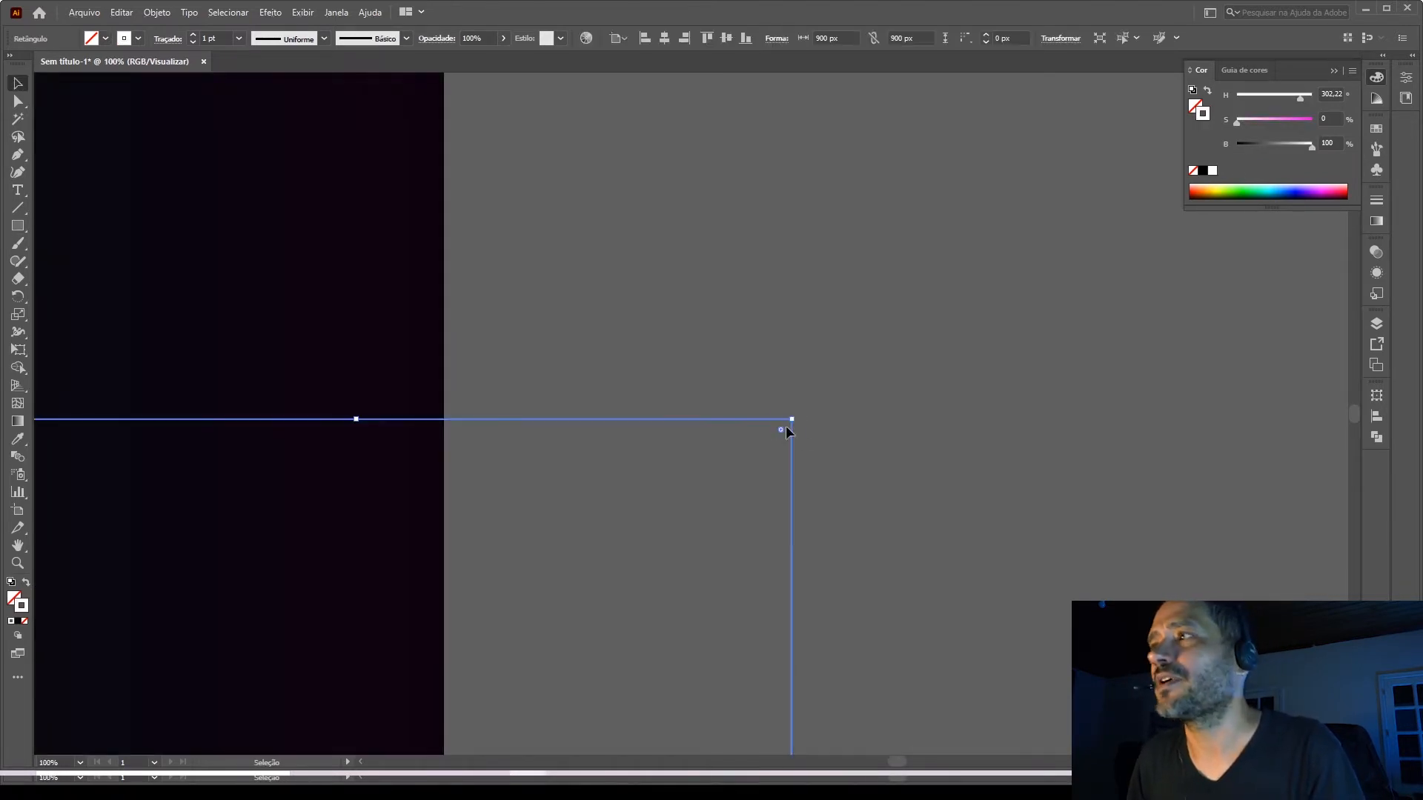
click(1376, 202)
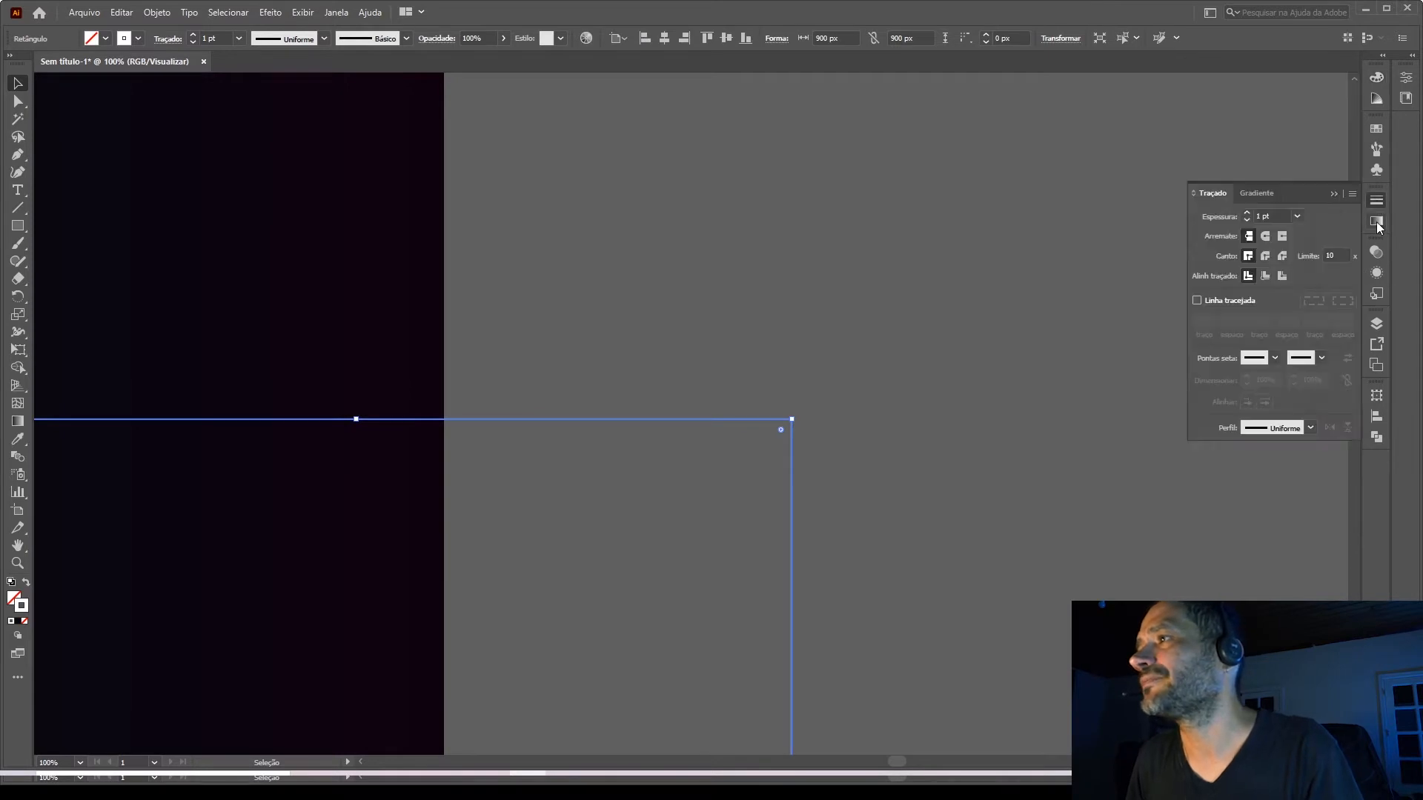
click(1247, 213)
click(1247, 213)
click(931, 304)
scroll(930, 259, down, 3)
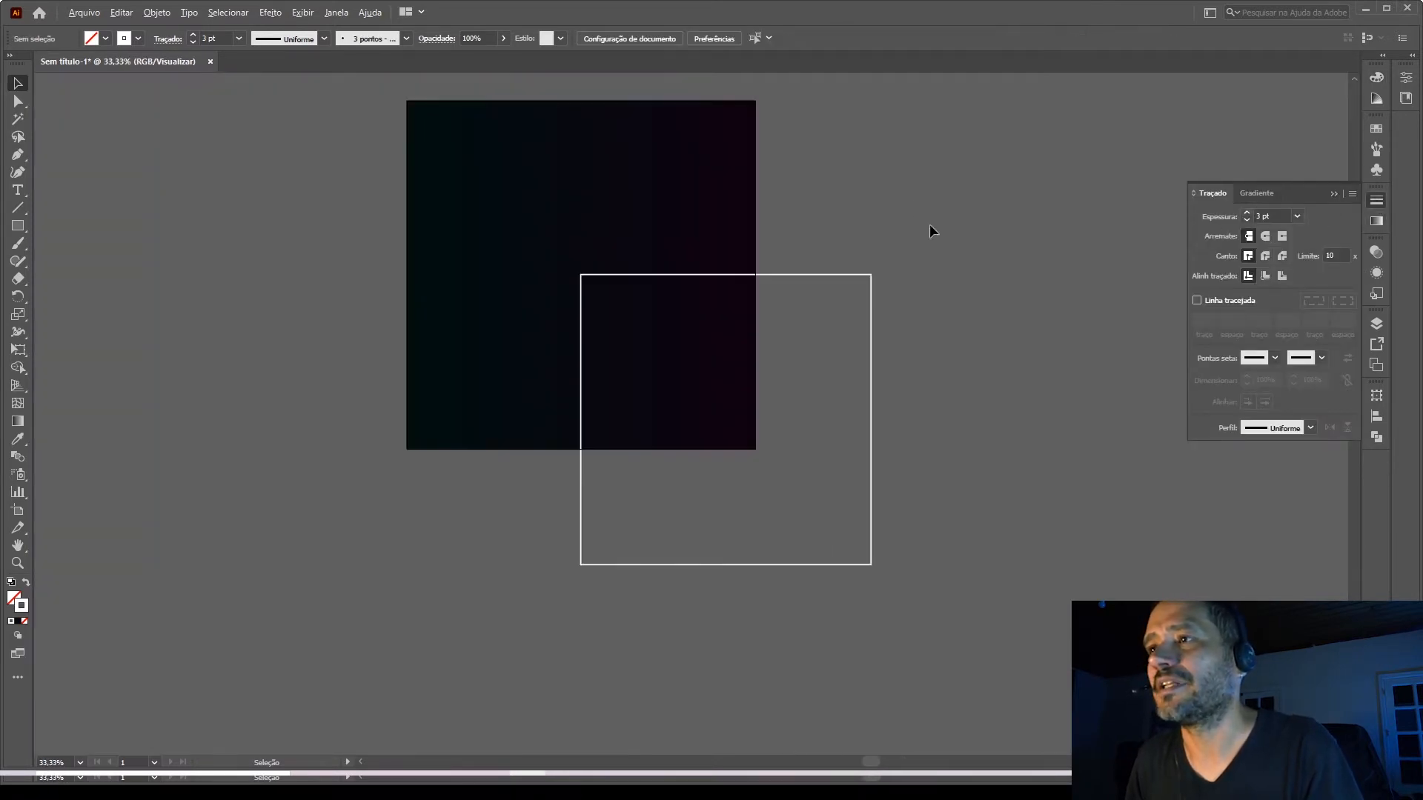
Align the white-outlined 900 px square to the center of the background square, horizontally and vertically.
click(871, 340)
click(1376, 416)
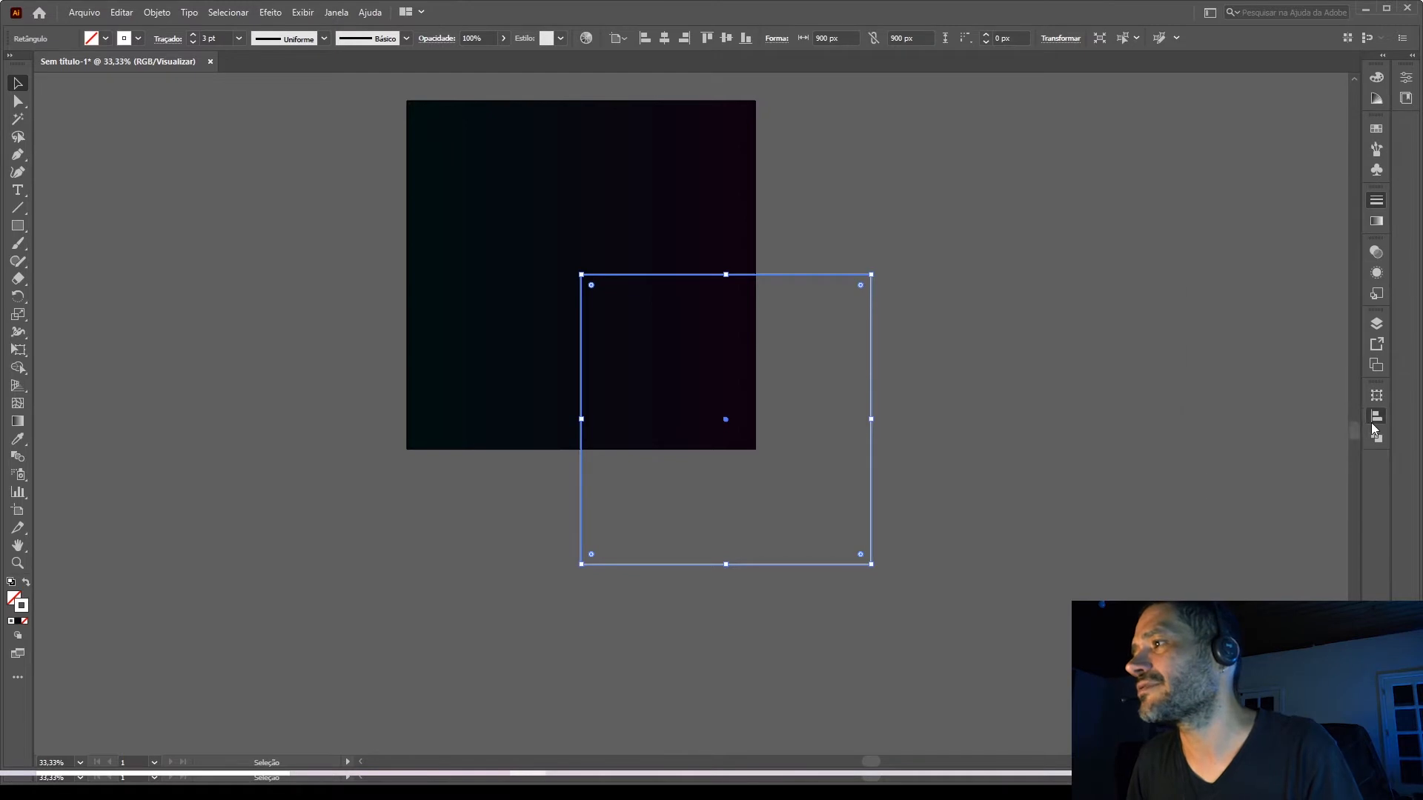
click(1322, 430)
click(1229, 429)
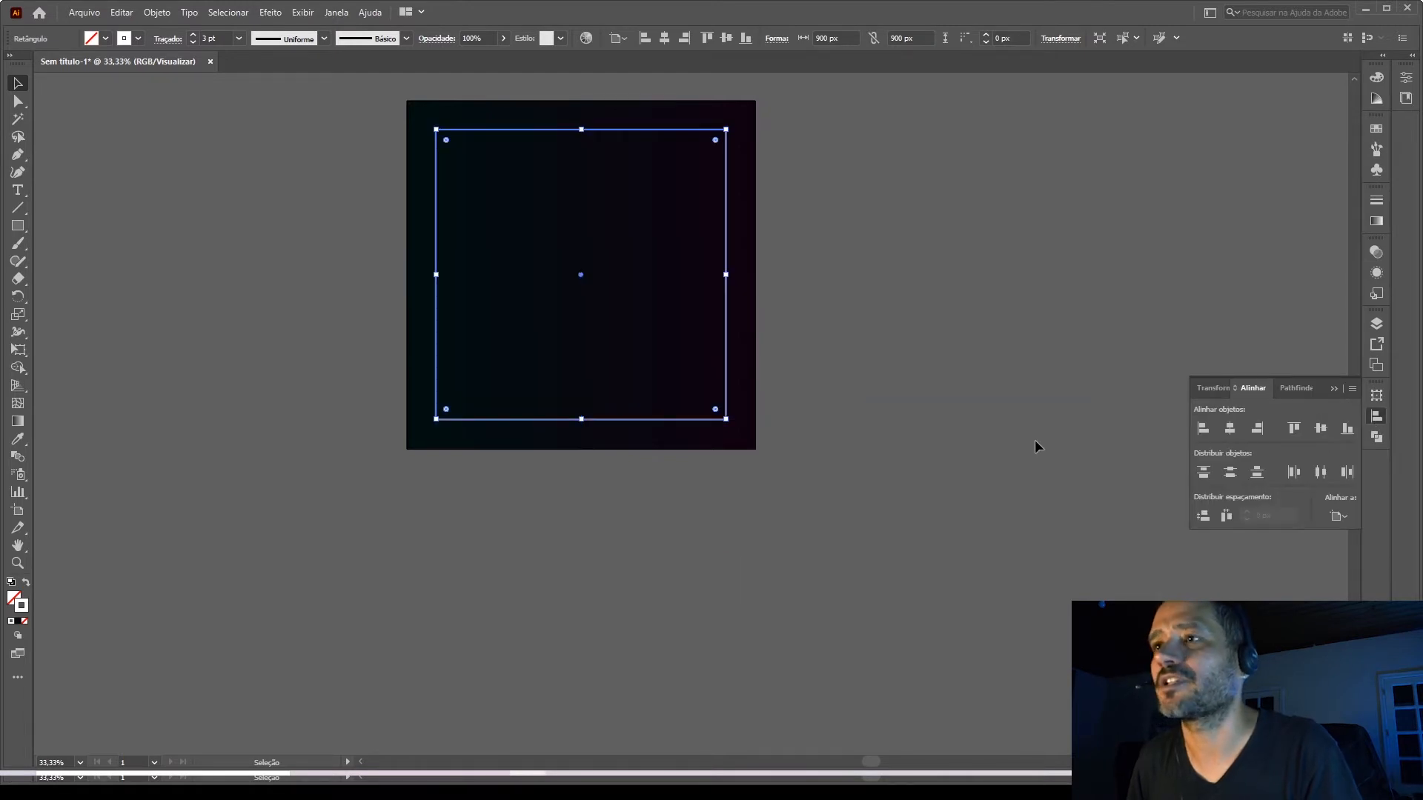
click(926, 433)
scroll(495, 428, up, 5)
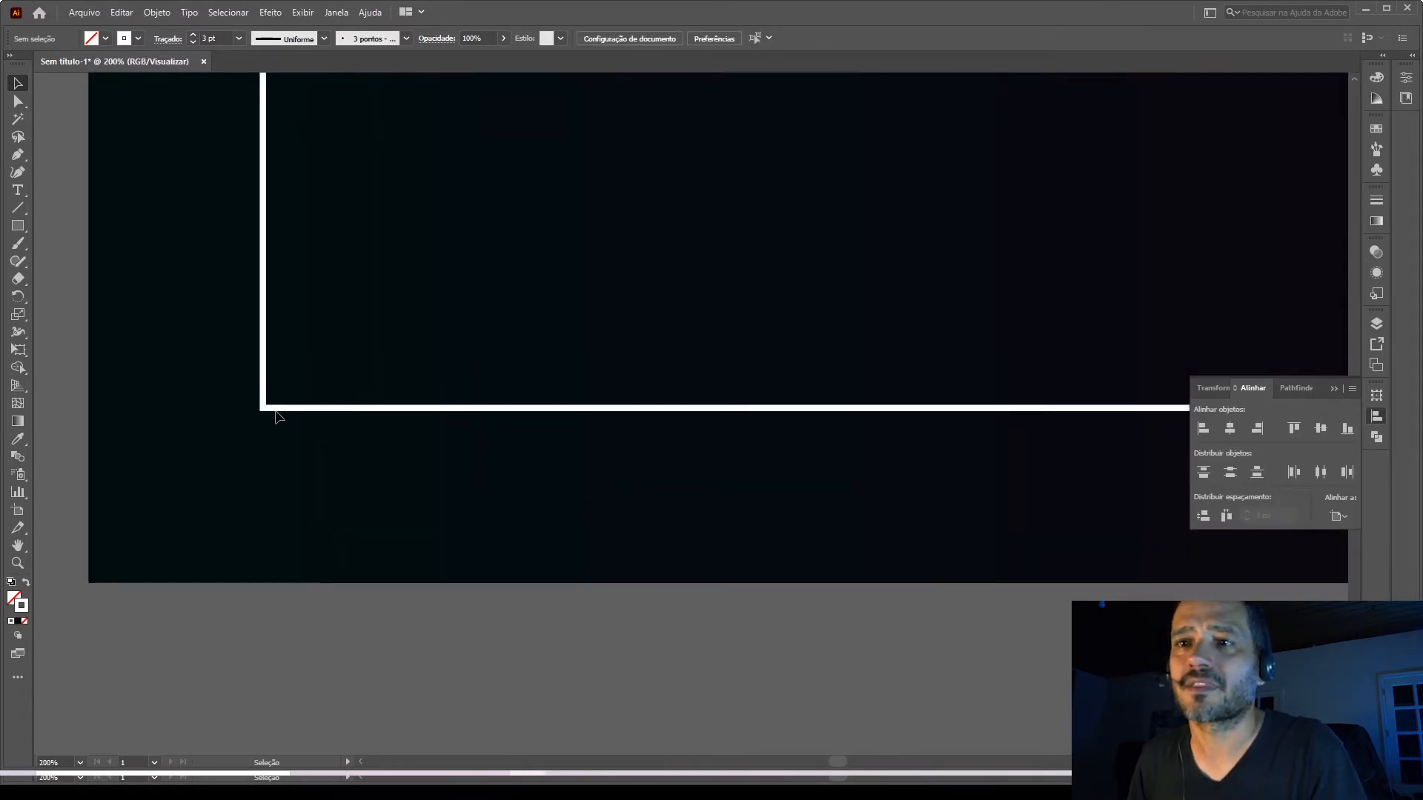
click(266, 406)
scroll(405, 404, down, 3)
click(324, 502)
scroll(341, 415, down, 2)
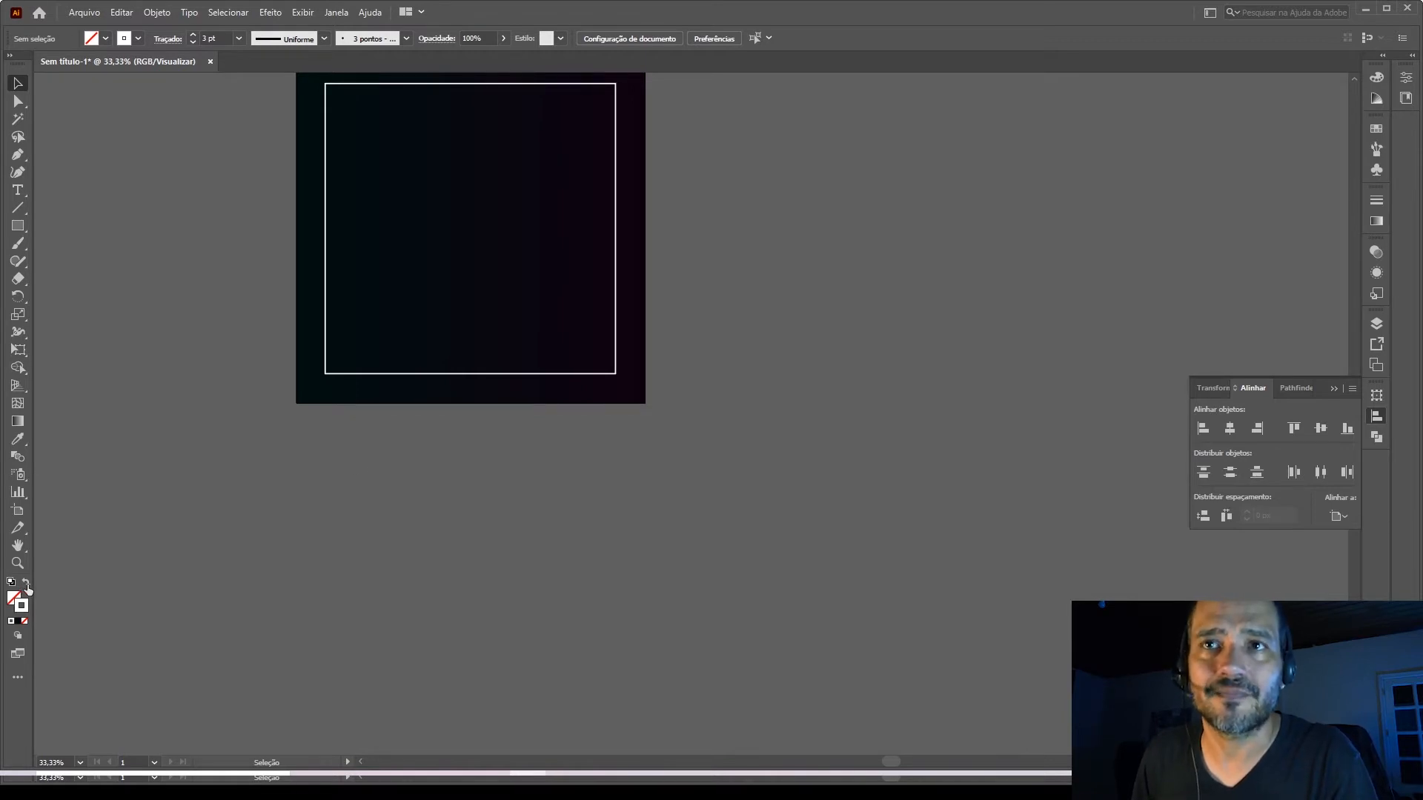
Draw a square about 156 px wide and a circle about 161 px wide, spaced apart below the background square.
click(17, 226)
drag(235, 509, 287, 560)
drag(18, 236, 89, 264)
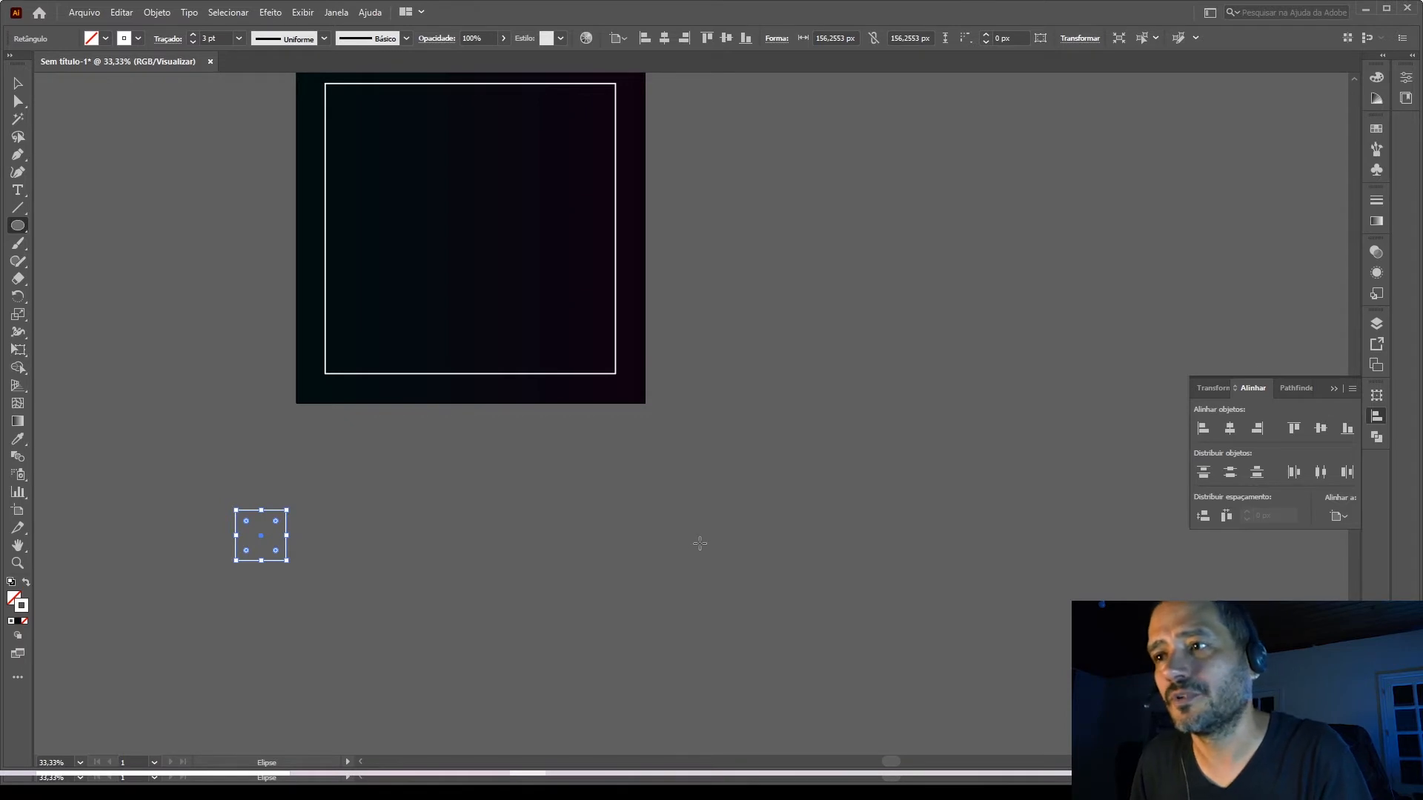
drag(699, 544, 726, 568)
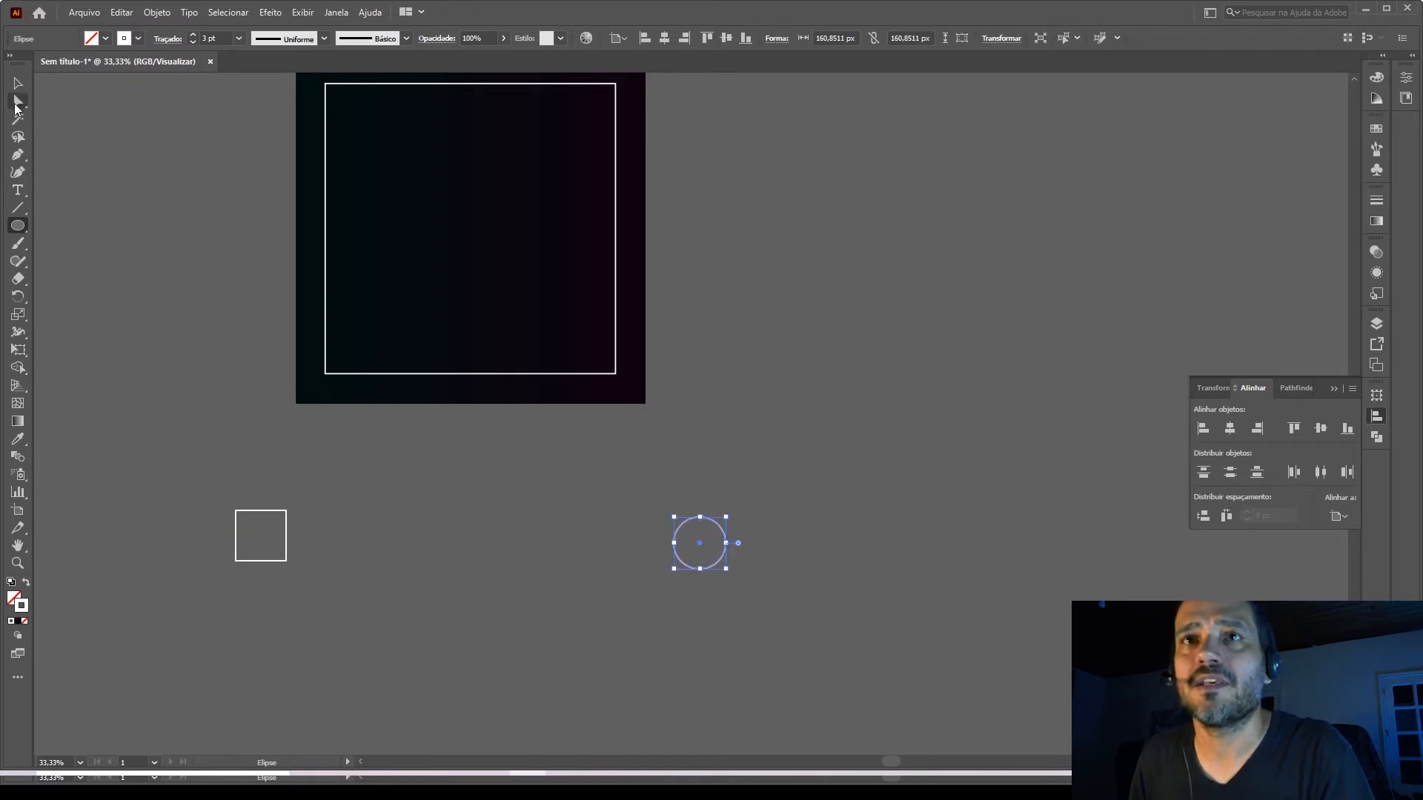
click(18, 83)
click(203, 474)
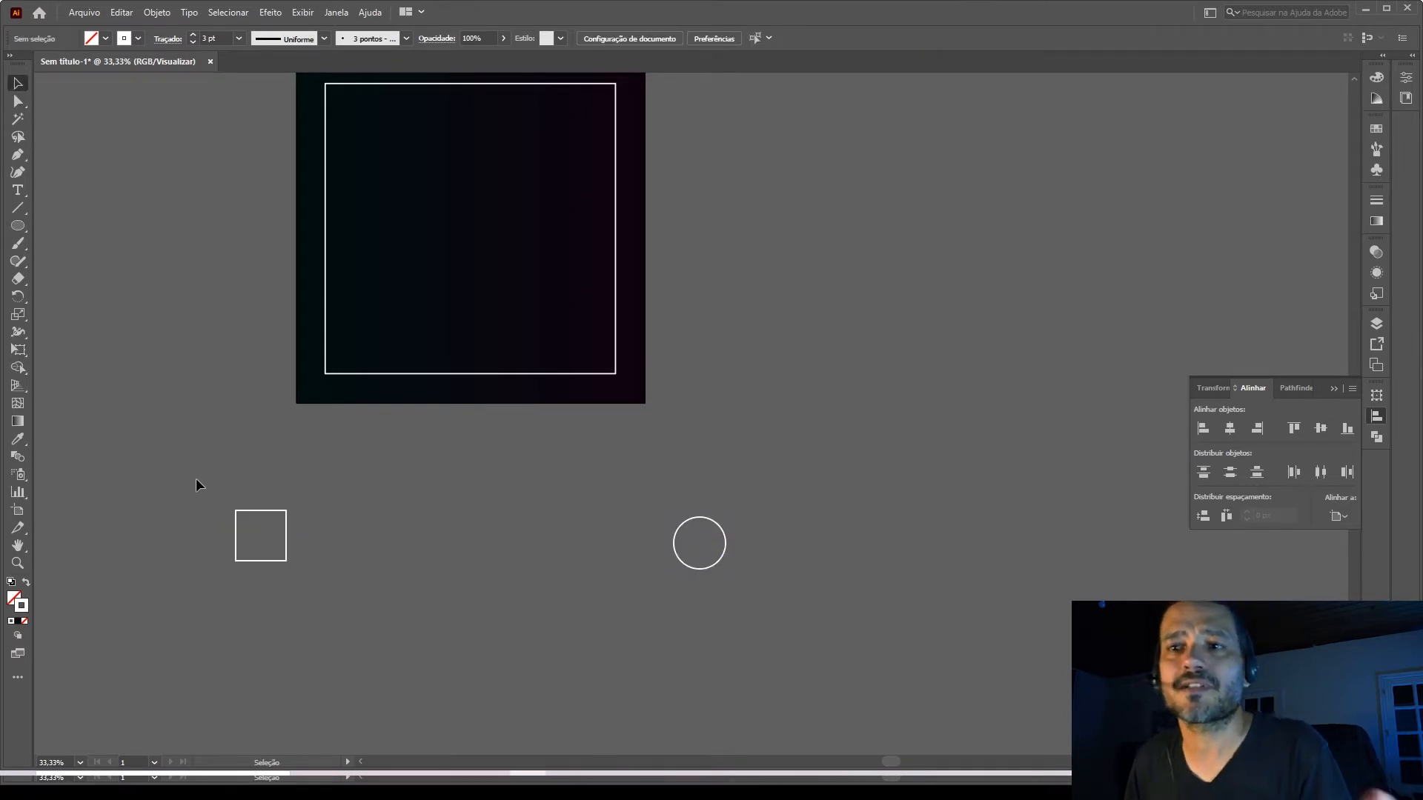
Create a blend between the small square and the circle, and deselect it.
drag(195, 480, 790, 611)
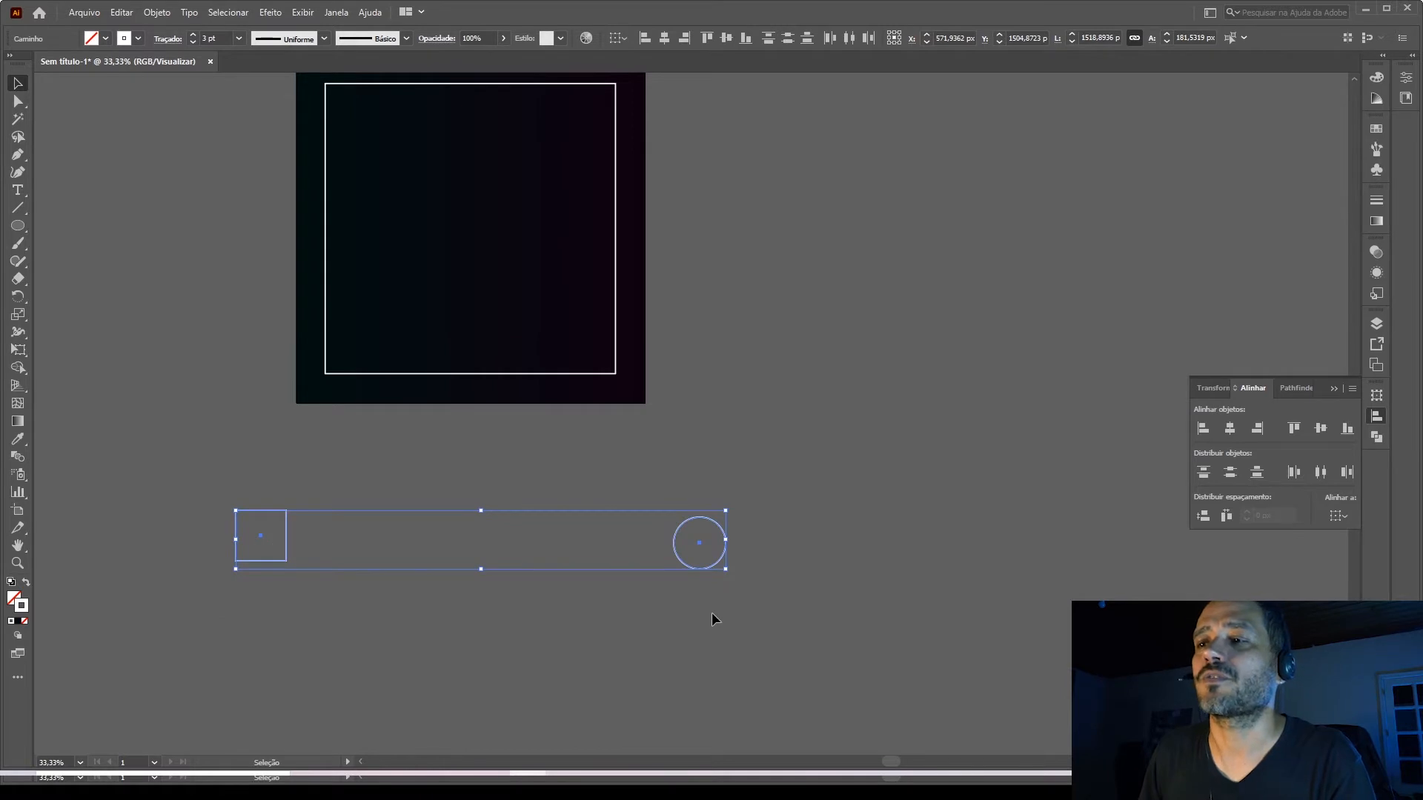
click(157, 14)
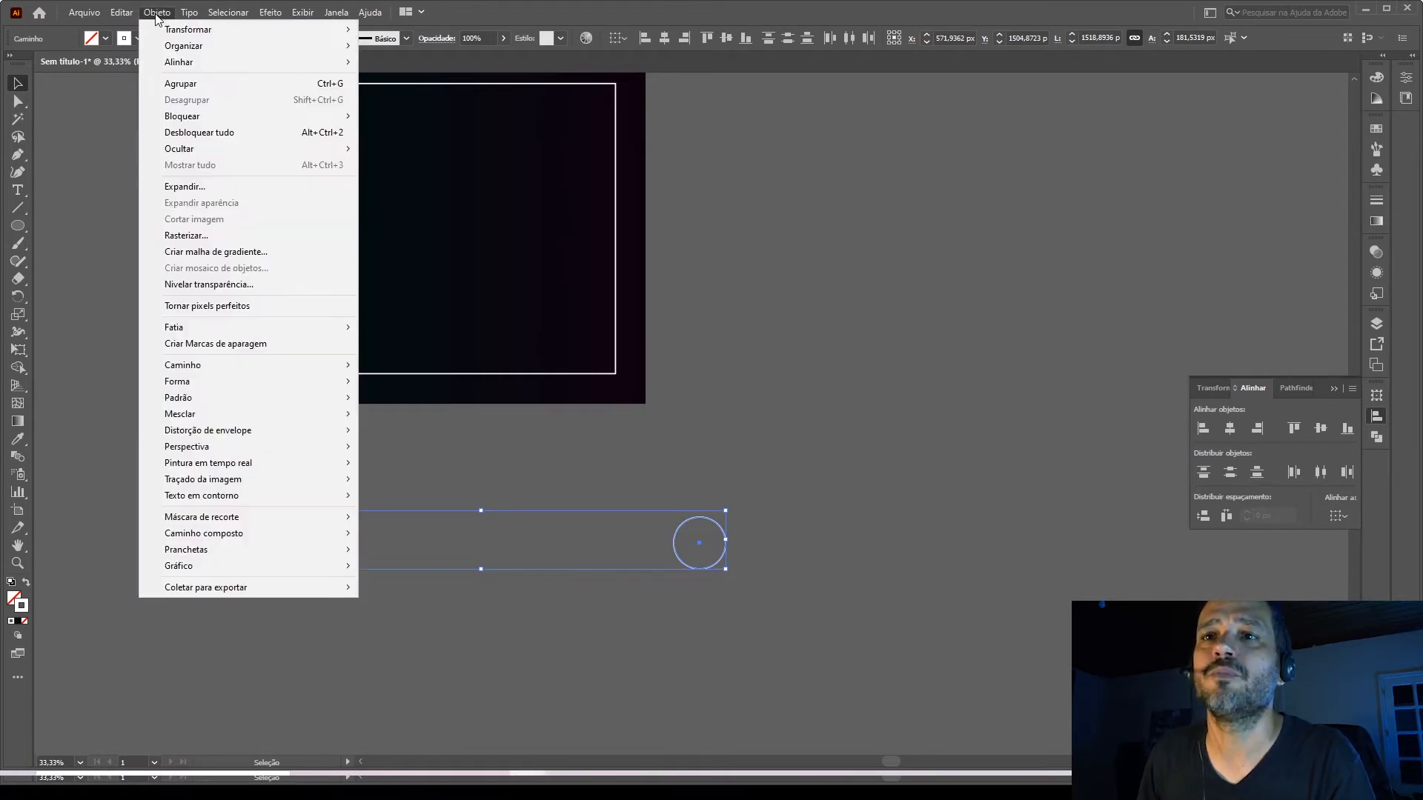
mouse_move(190, 424)
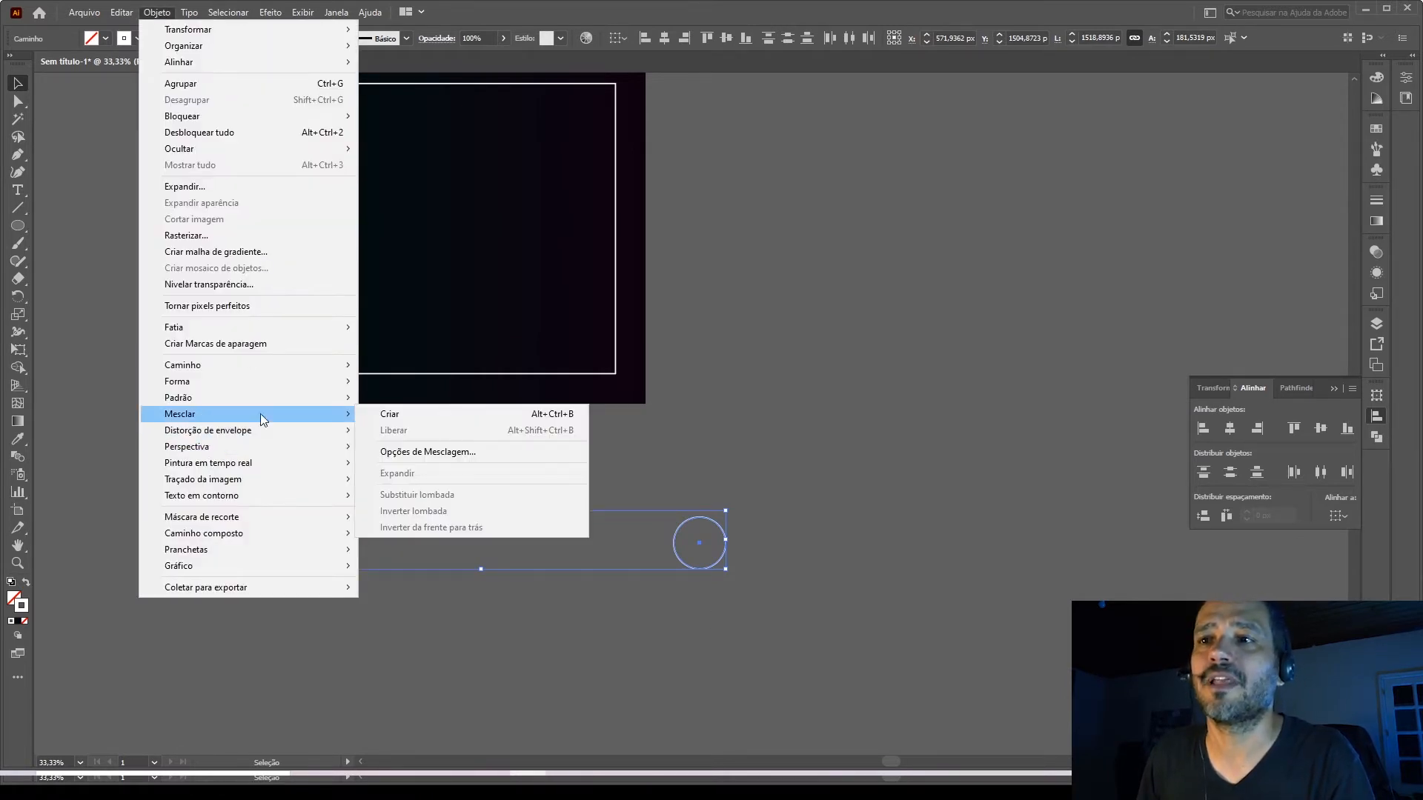
click(407, 415)
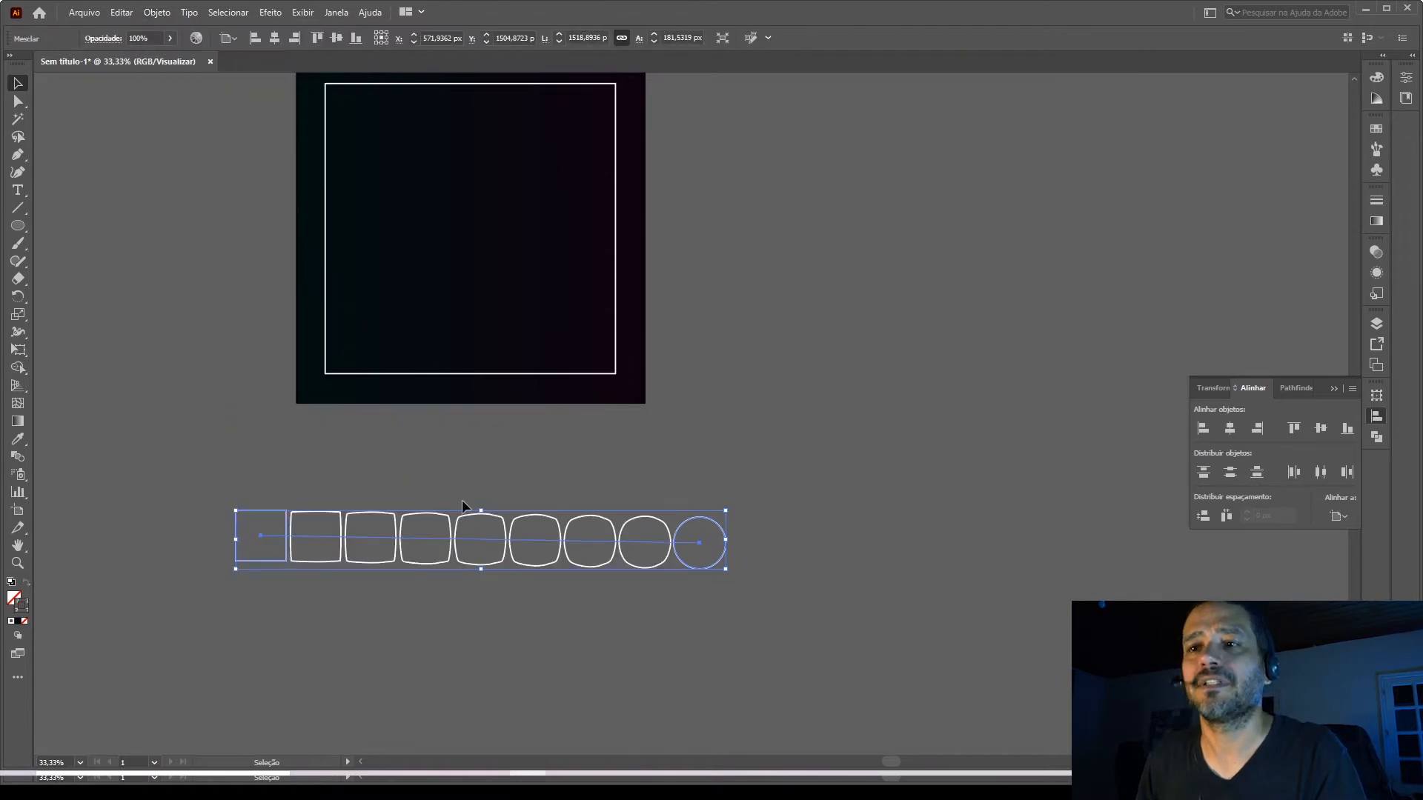
click(320, 506)
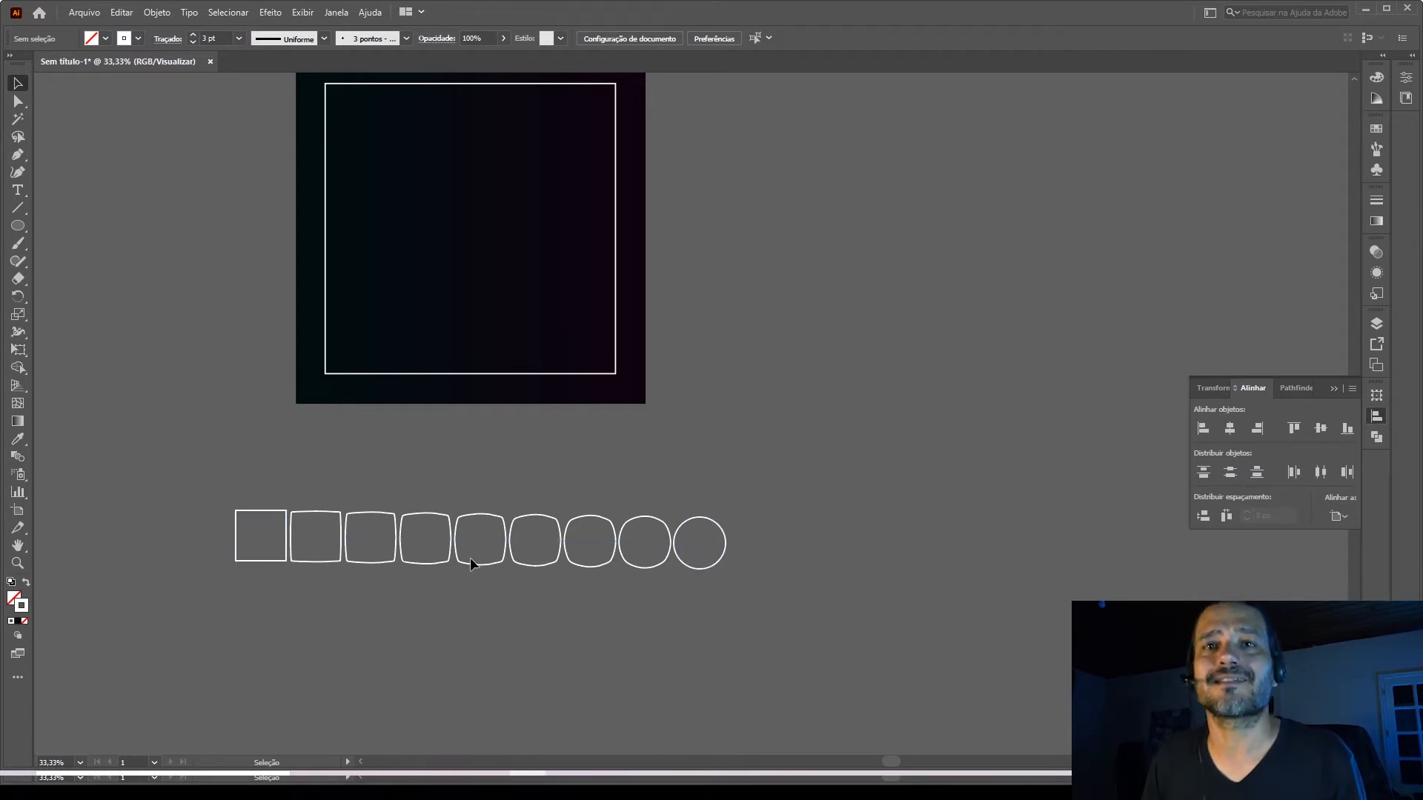
Set the blend options to Etapas especificadas (specified steps) with 10 steps while nothing is selected.
click(157, 13)
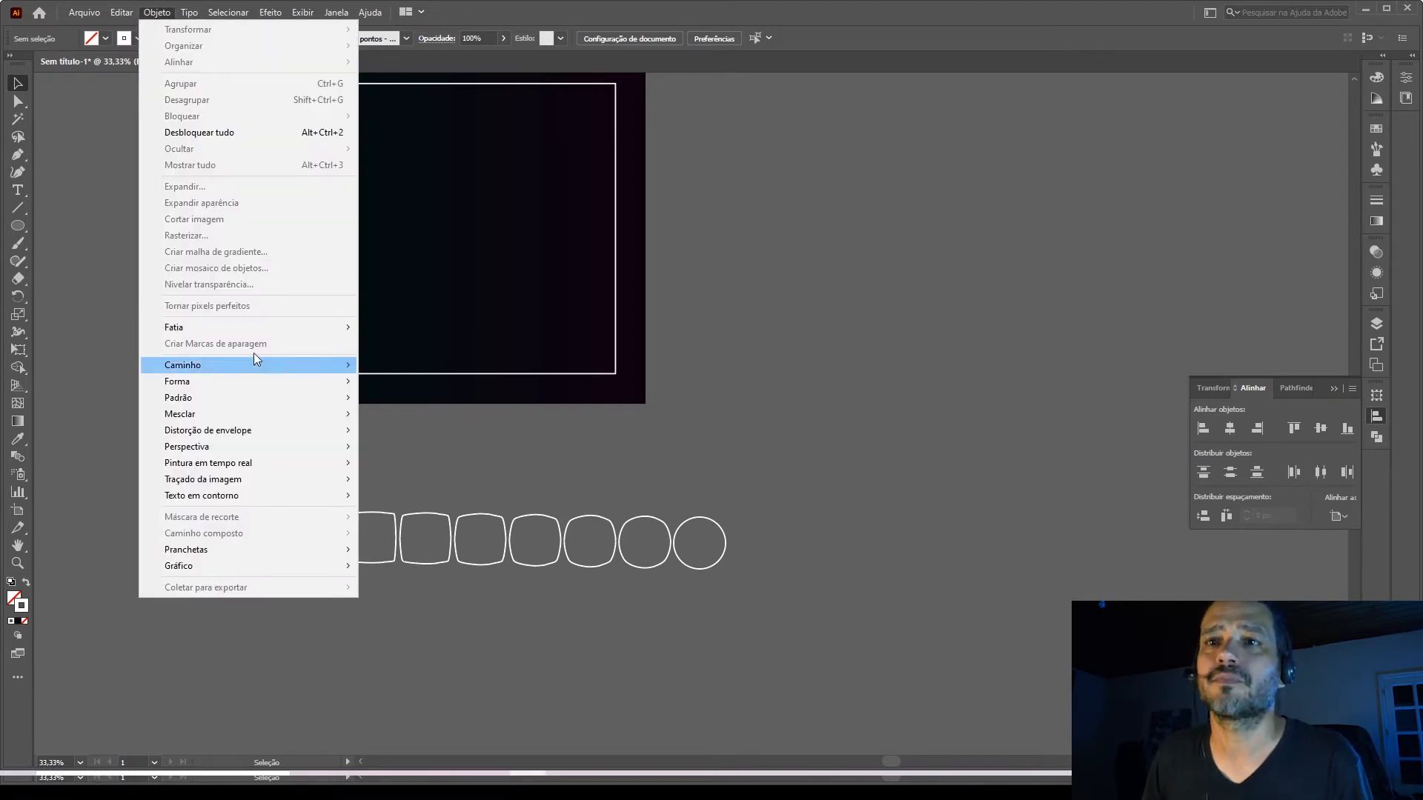
mouse_move(221, 412)
click(446, 454)
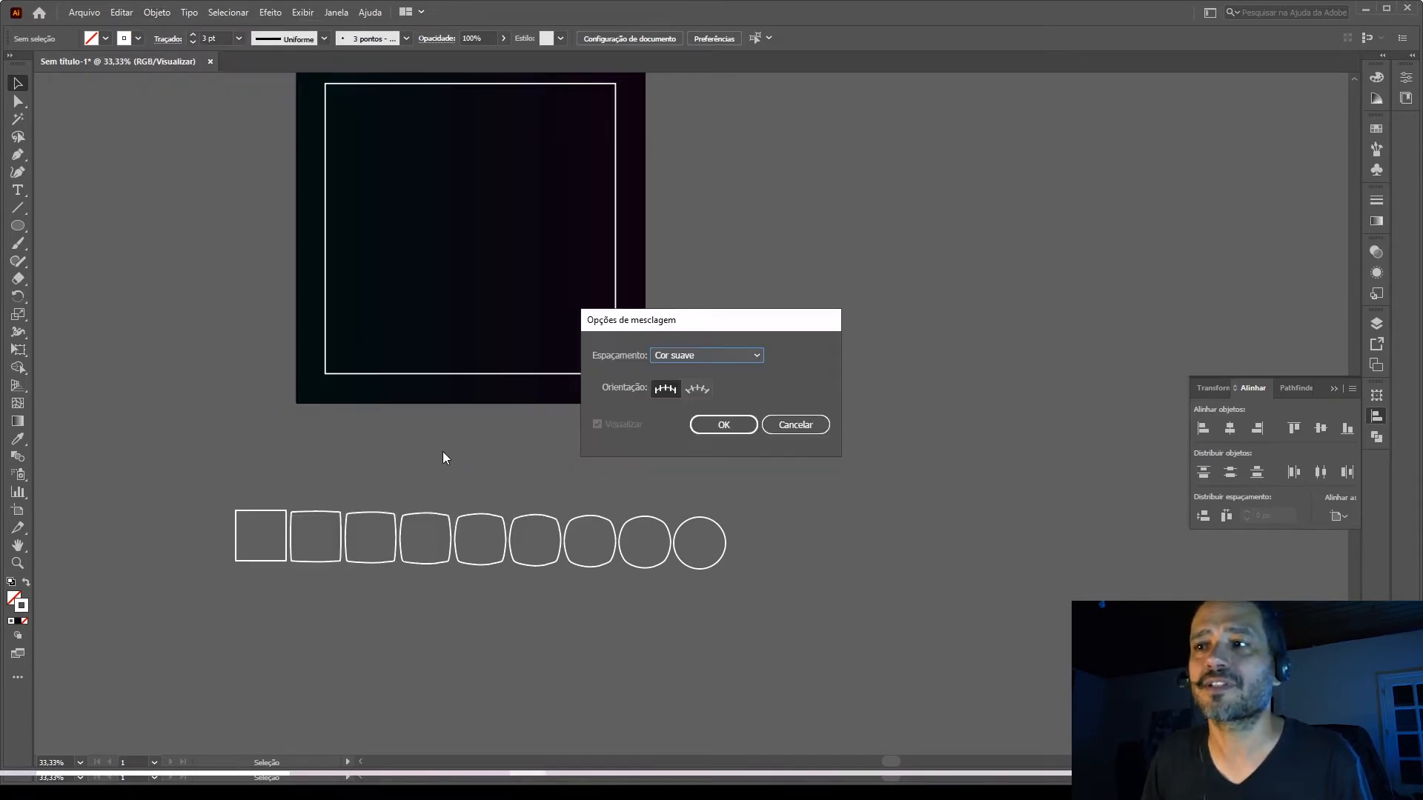
click(728, 354)
click(716, 387)
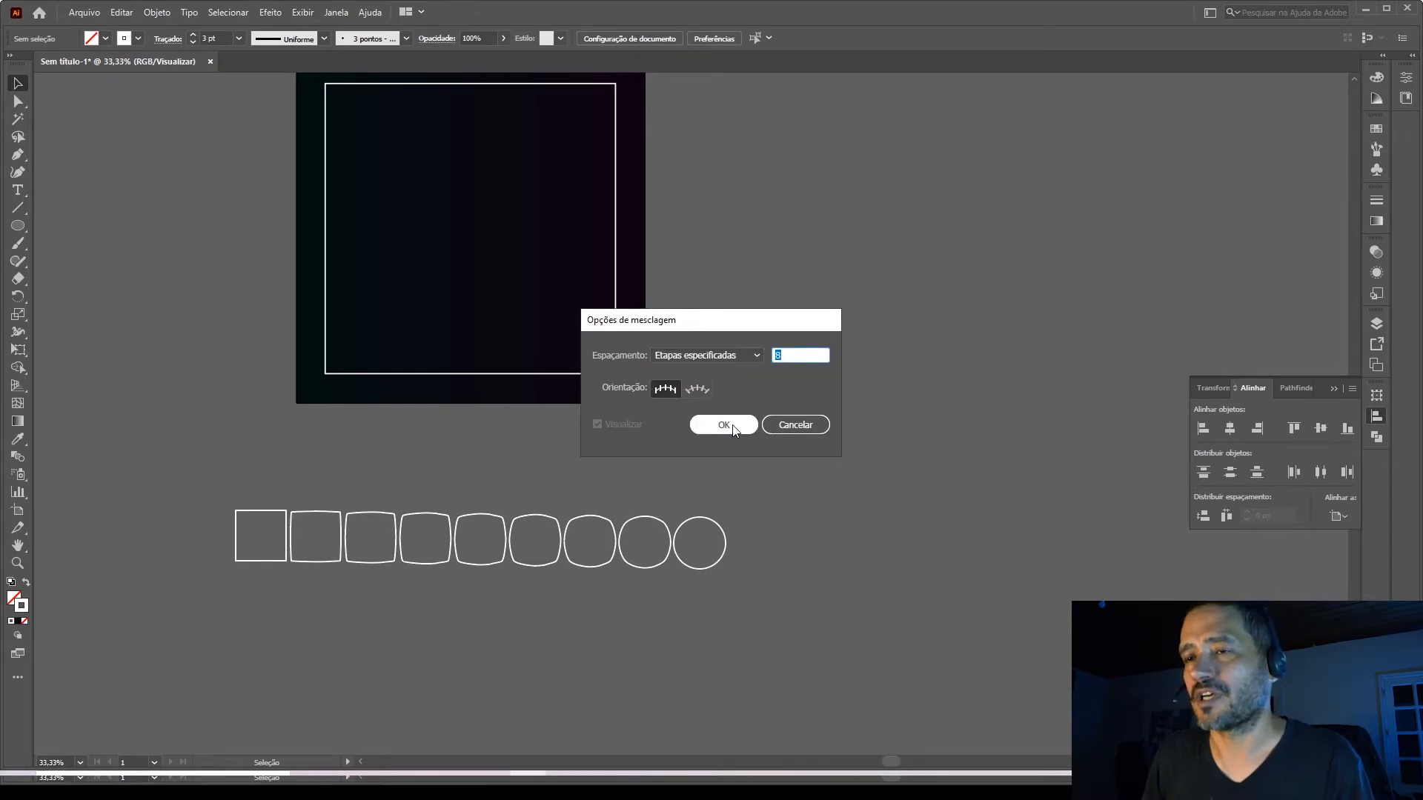
text(10)
key(Return)
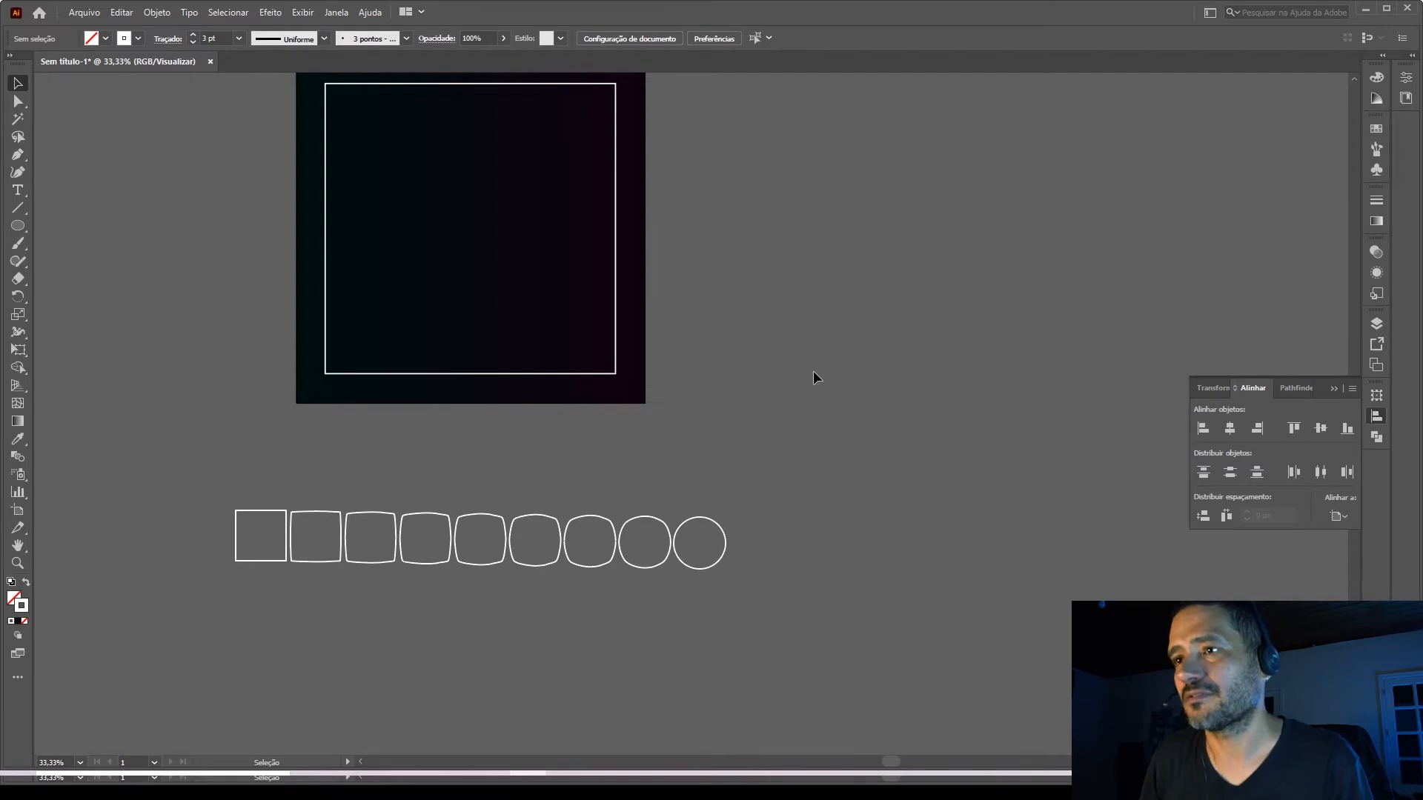
Set the square-to-circle blend's spacing to Etapas especificadas (specified steps) with 10 steps.
click(567, 531)
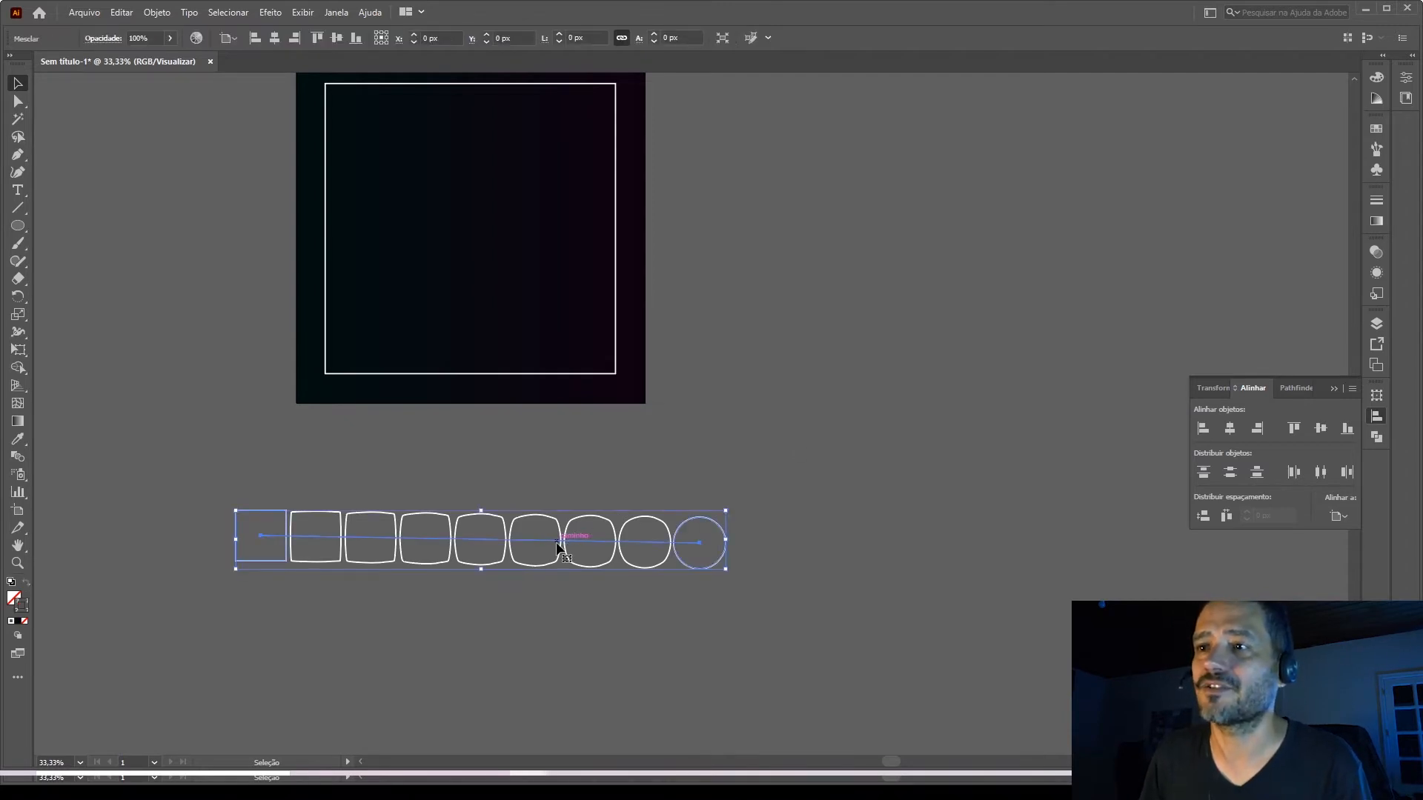
click(156, 12)
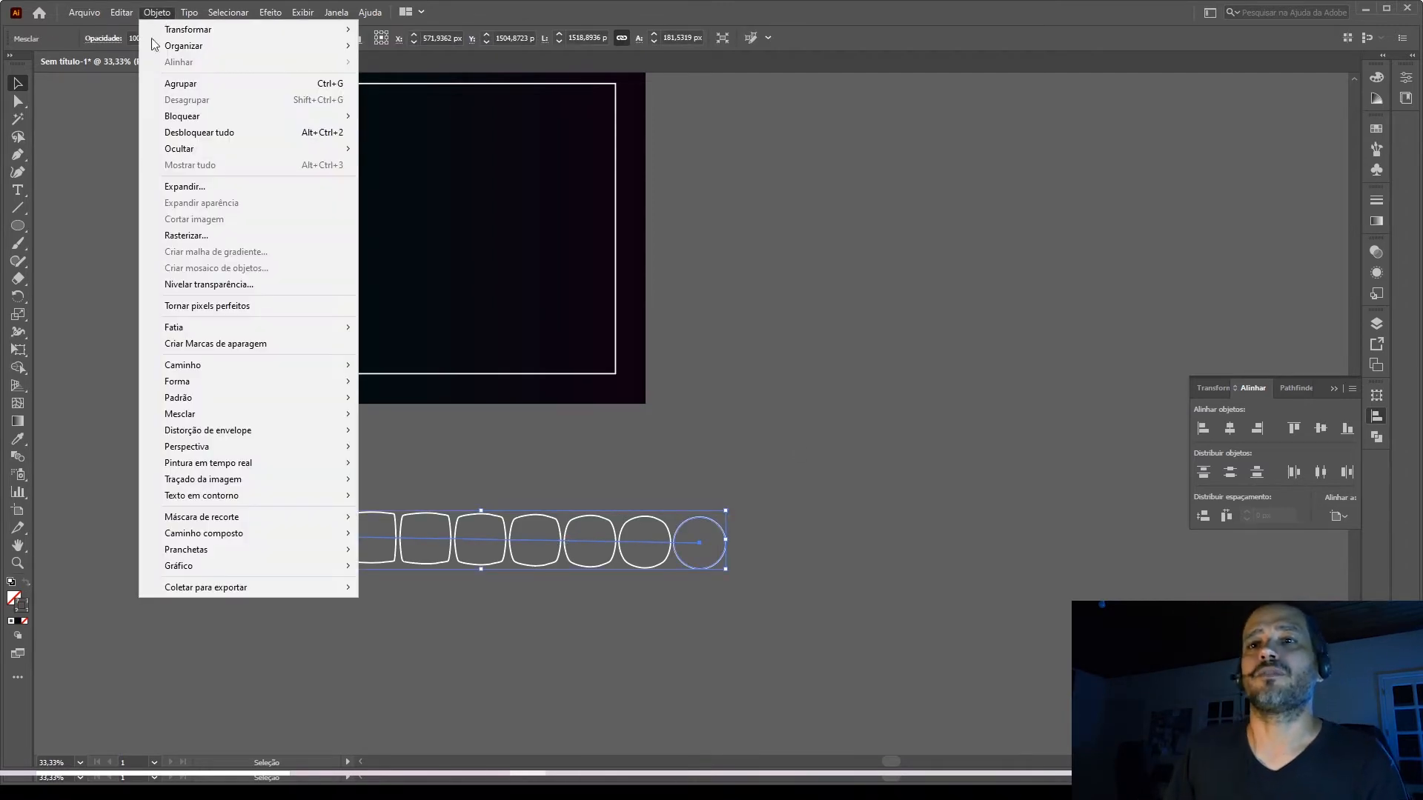
mouse_move(339, 422)
click(425, 453)
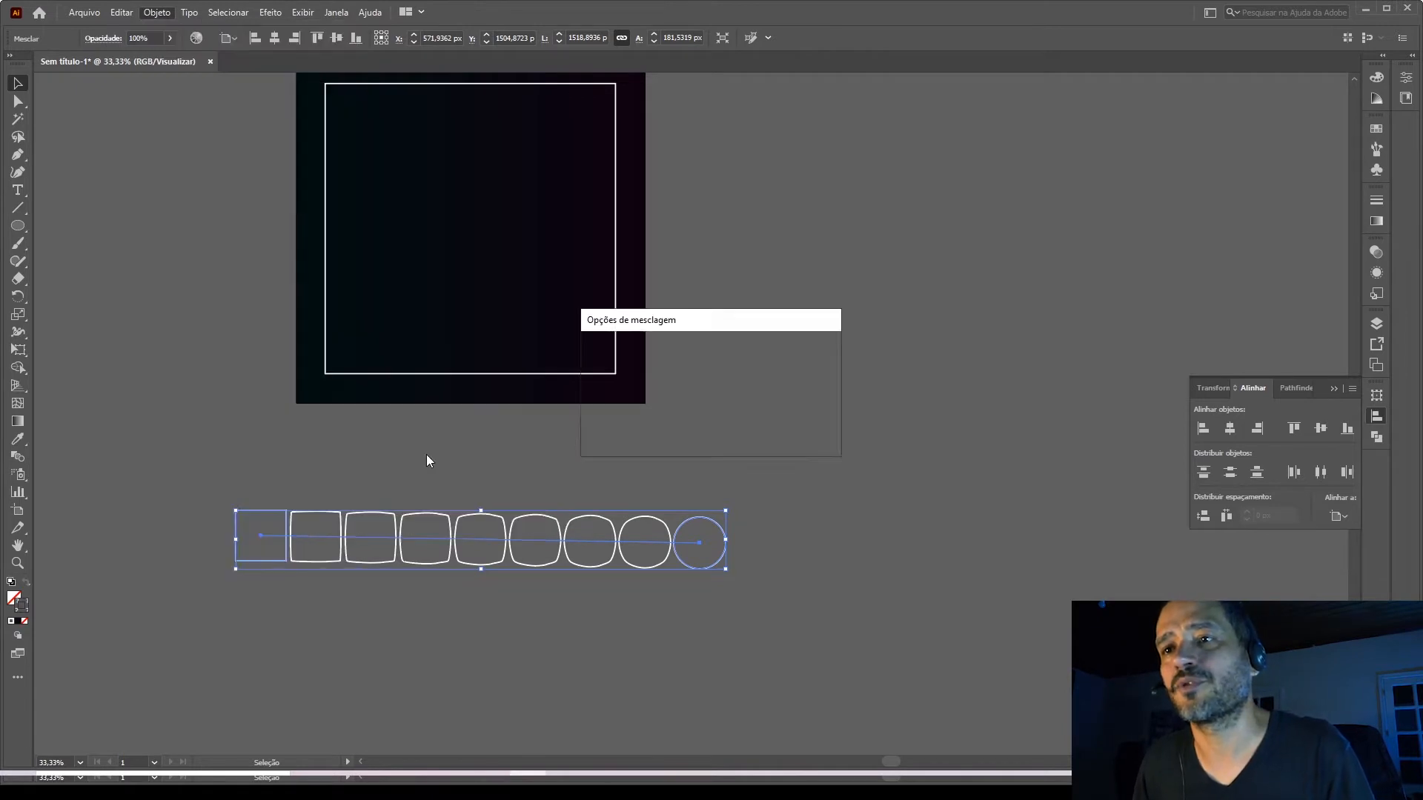
click(715, 355)
click(721, 387)
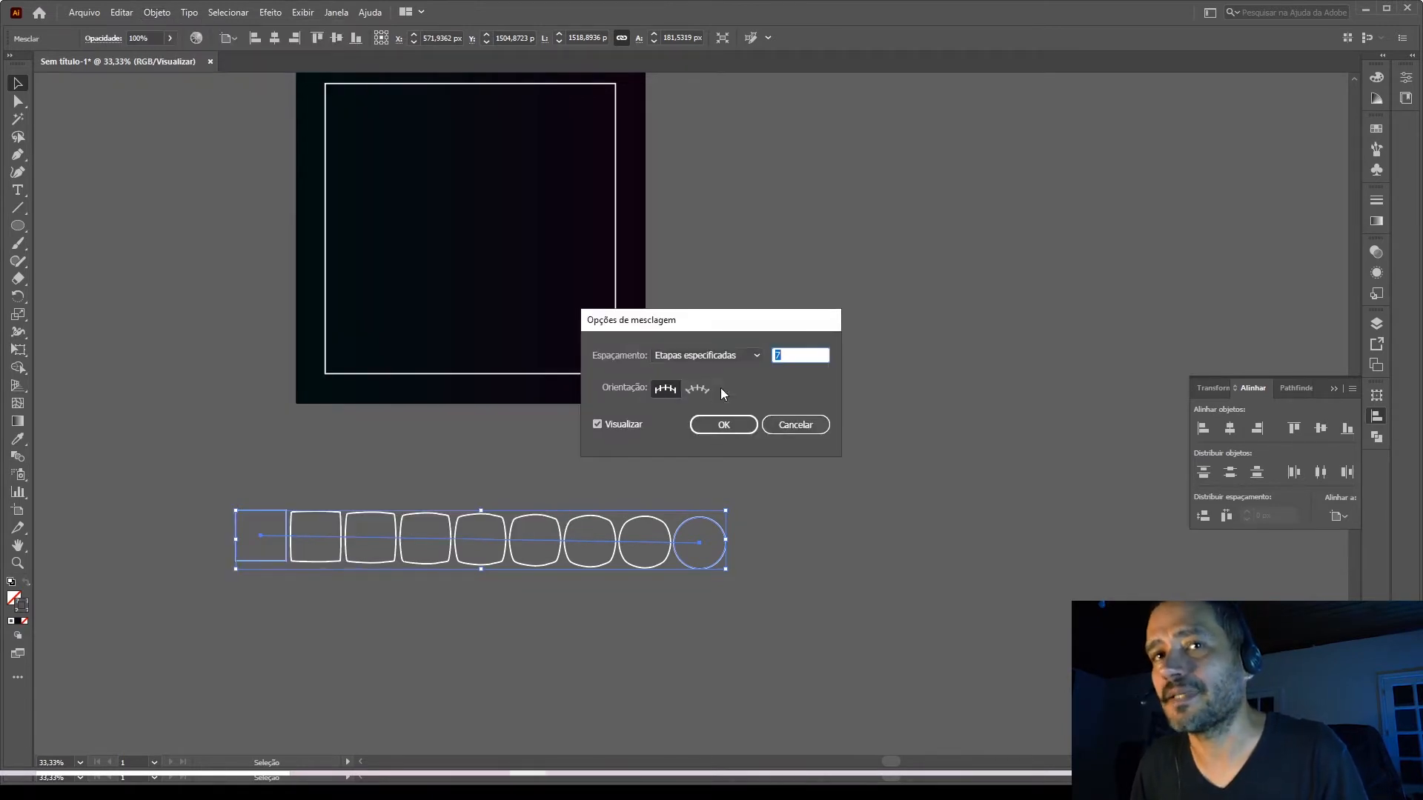
text(10)
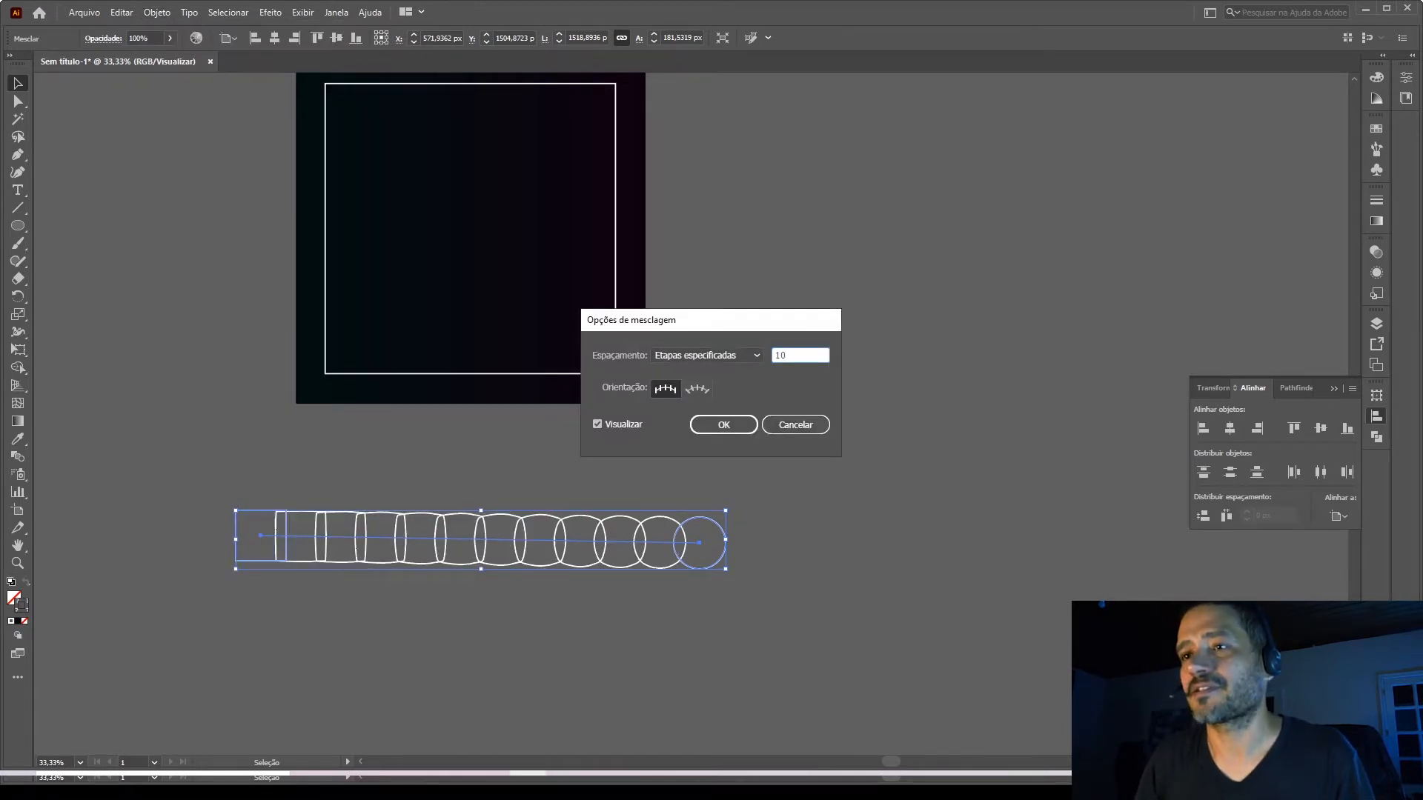
key(Return)
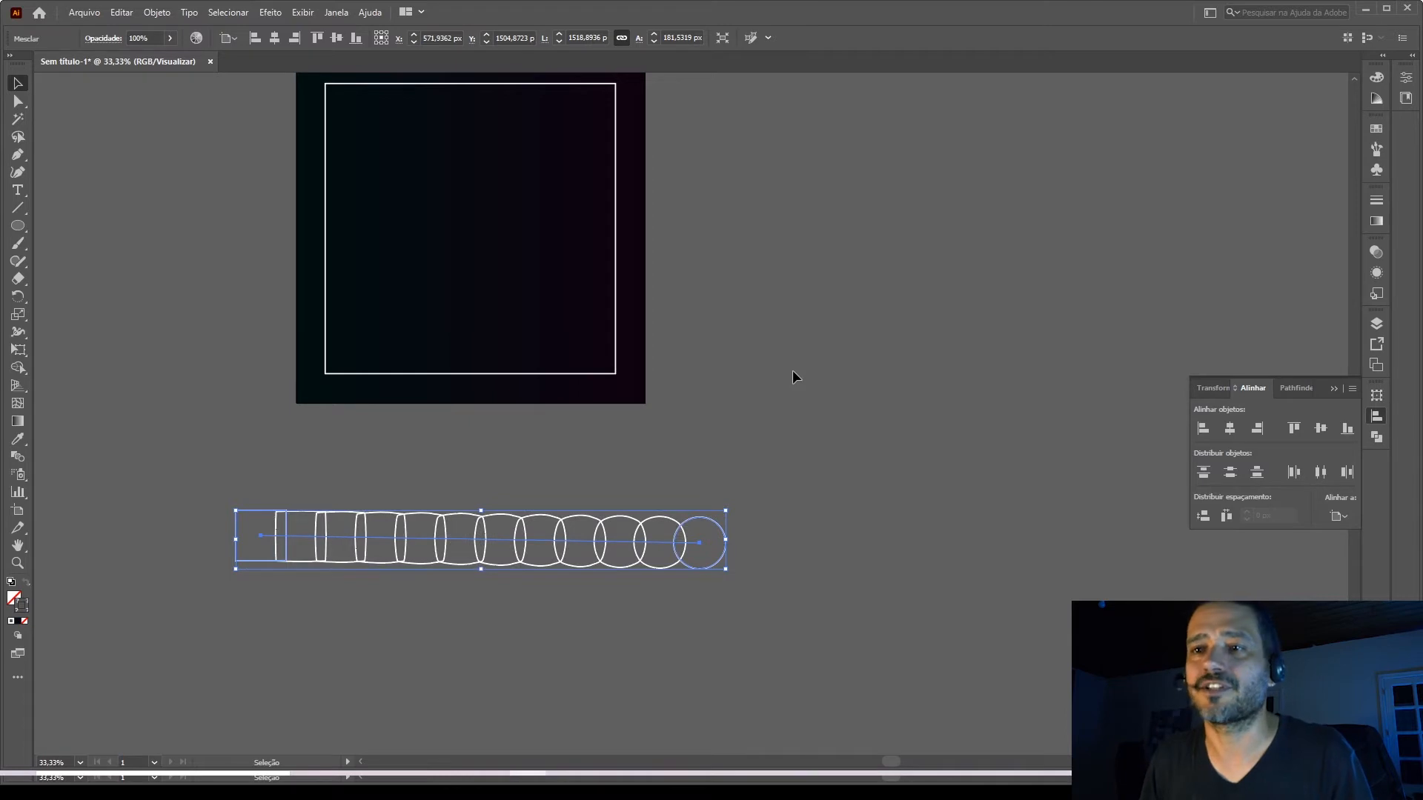
Increase the square-to-circle blend to 100 specified steps.
click(158, 13)
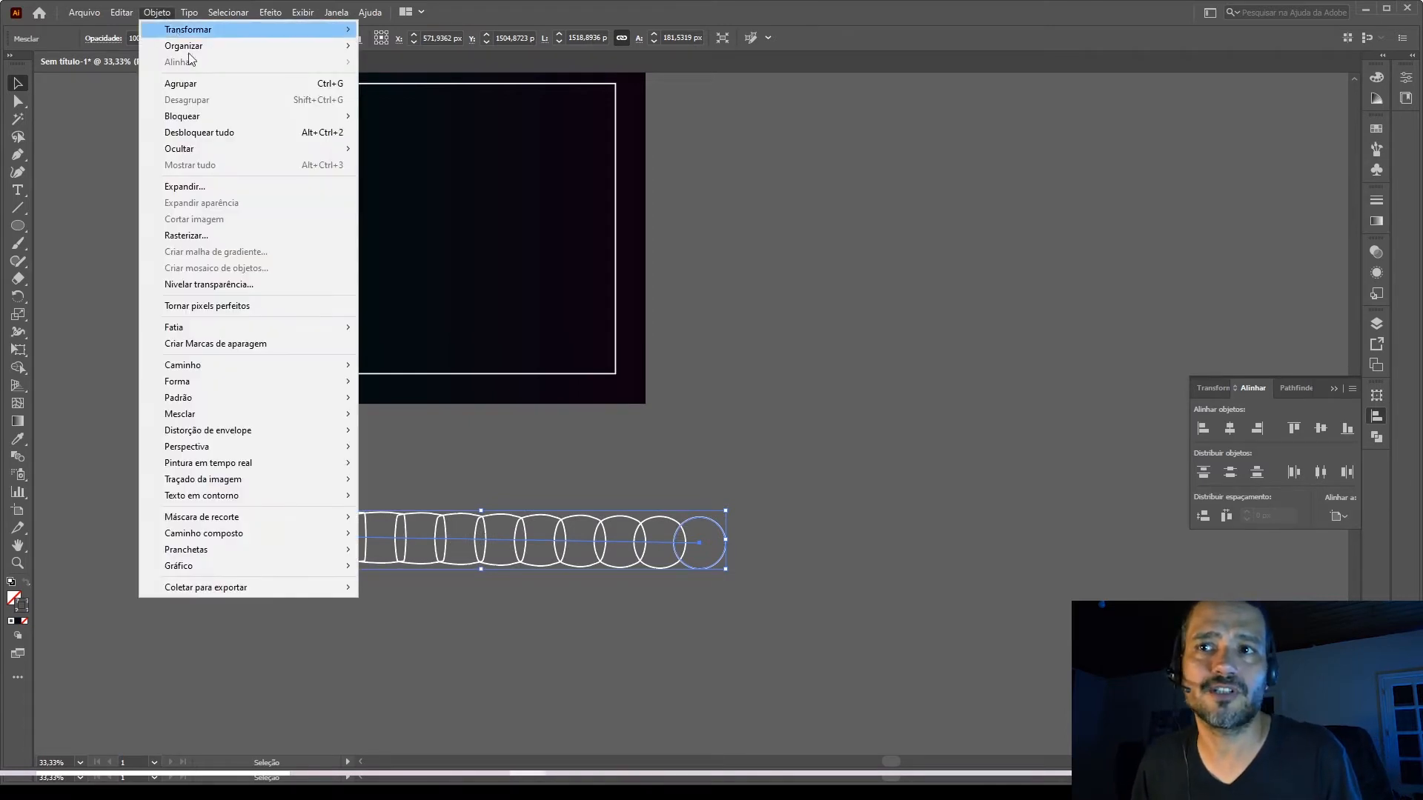
mouse_move(246, 410)
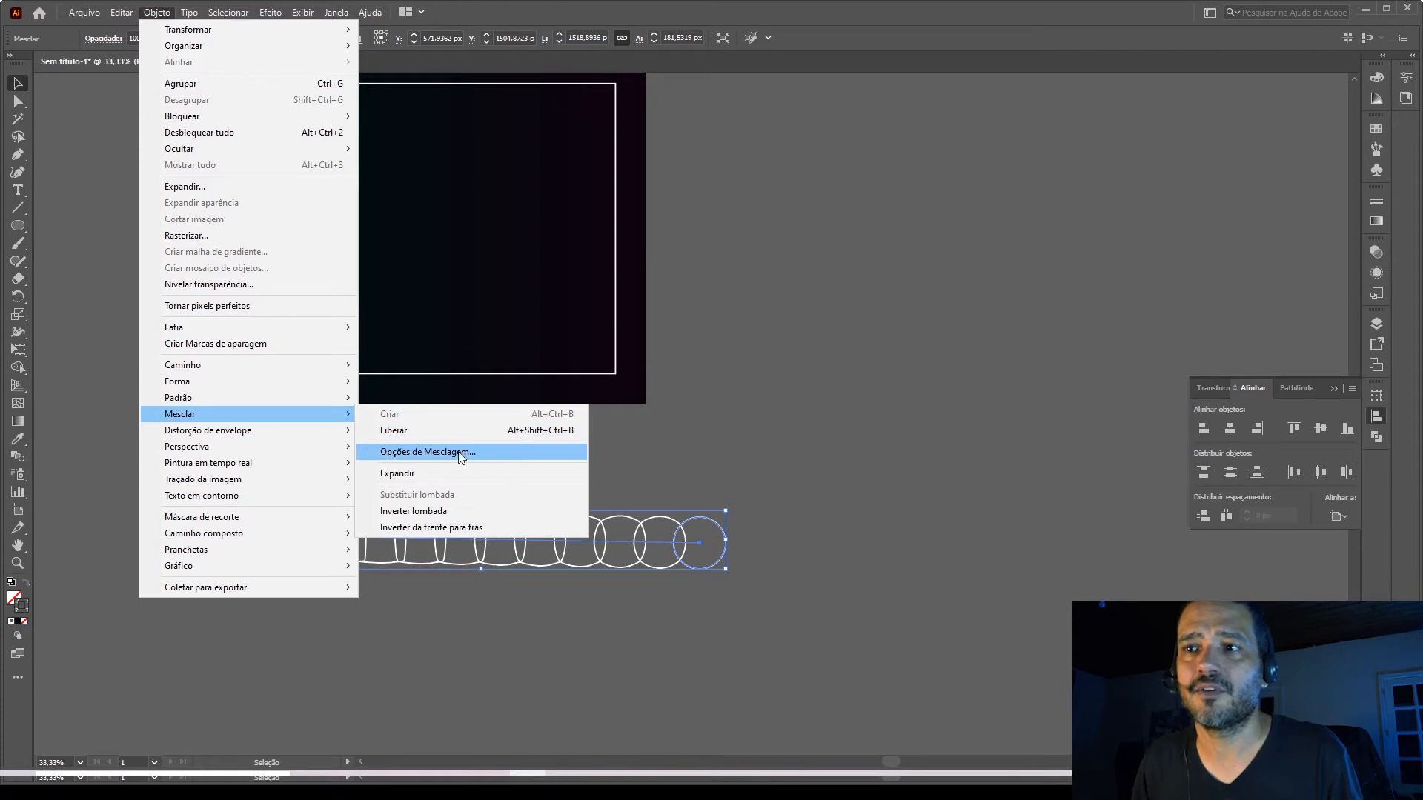
click(541, 452)
click(802, 352)
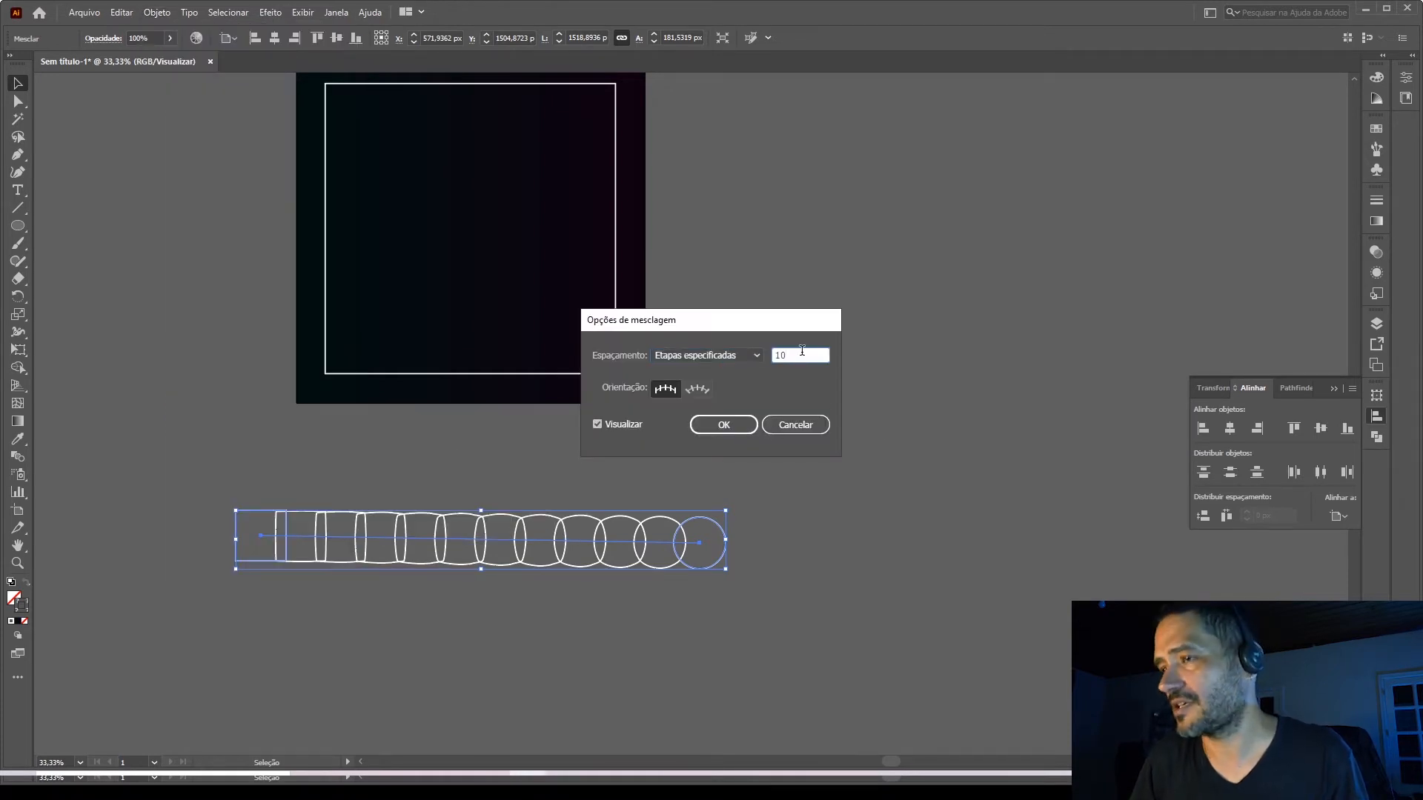
key(Return)
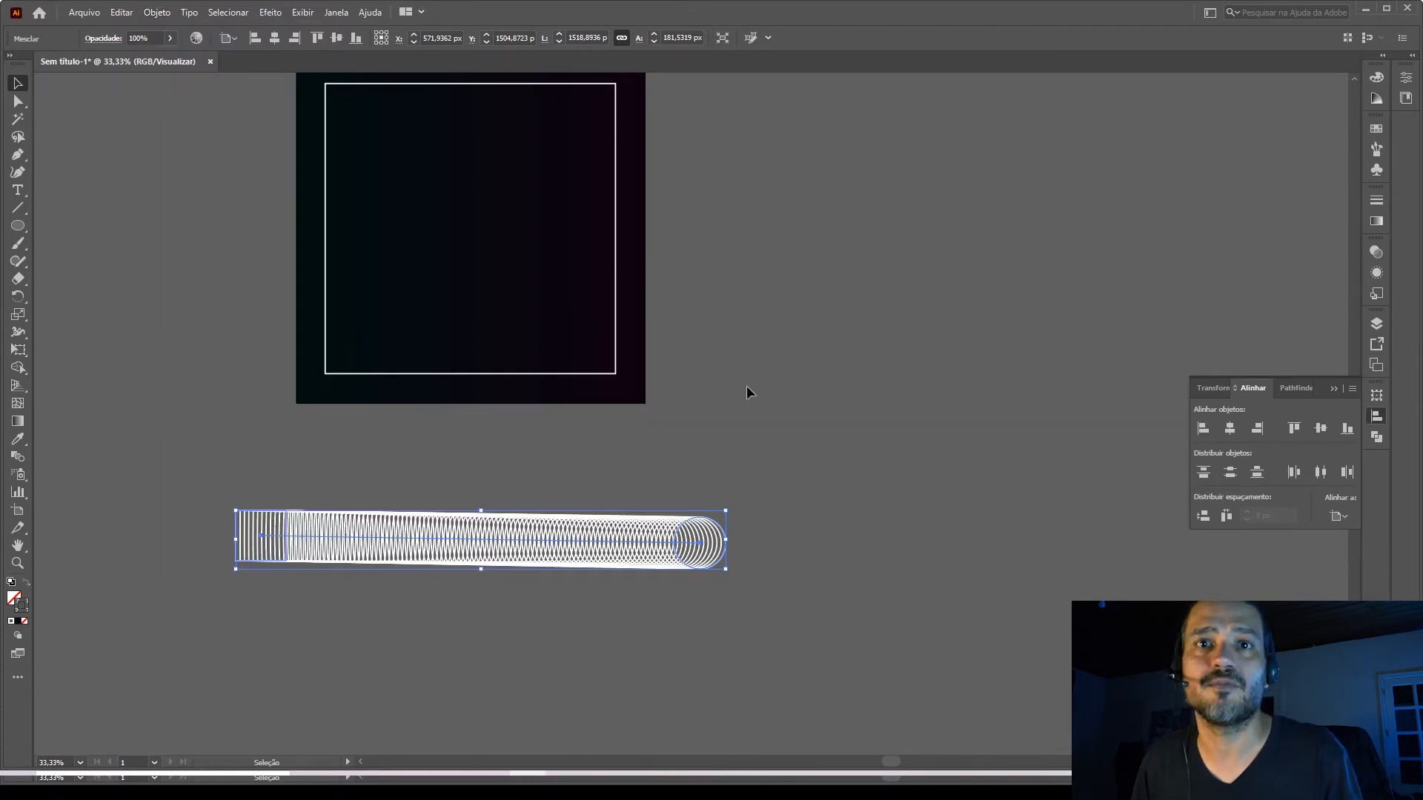
Reduce the square-to-circle blend to 3 specified steps.
click(156, 12)
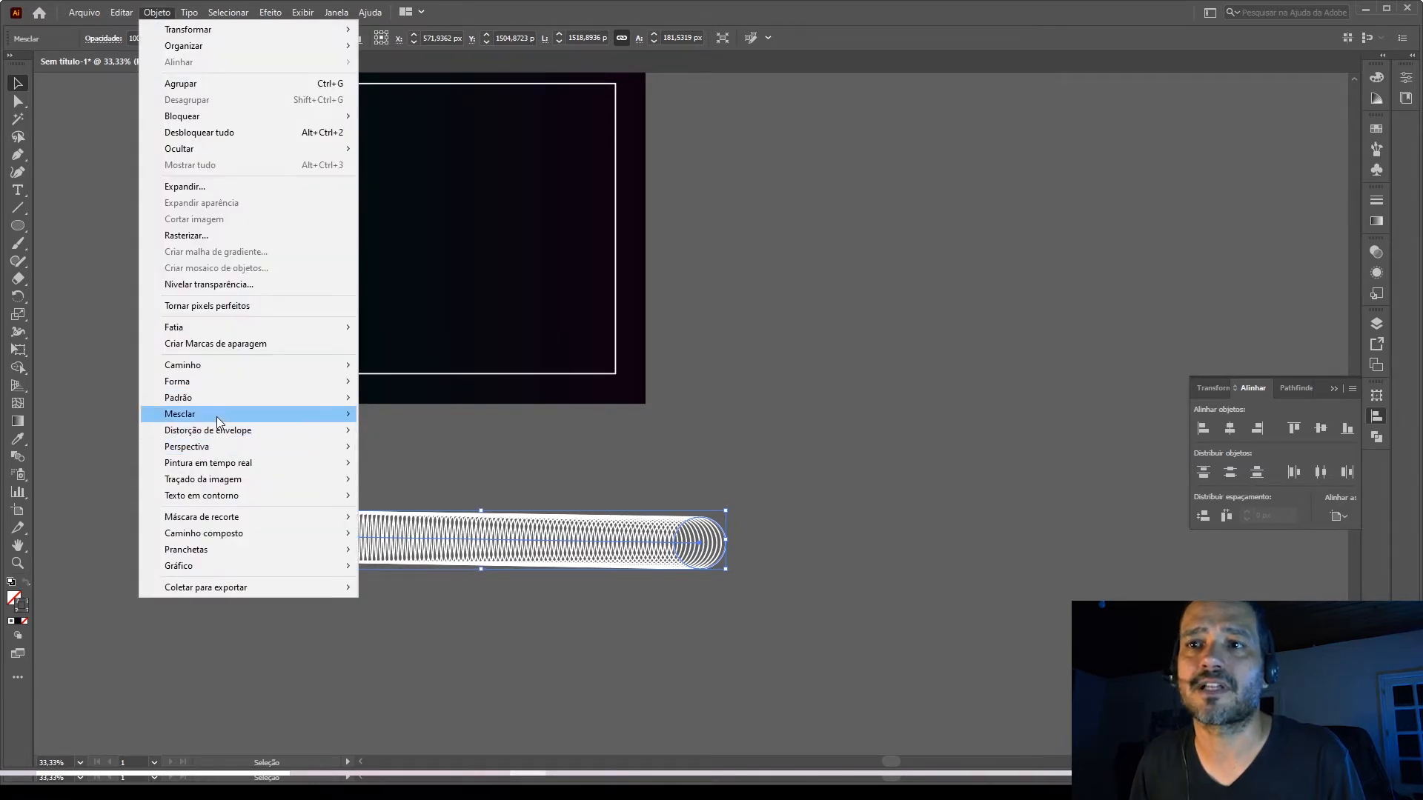
mouse_move(216, 416)
click(437, 452)
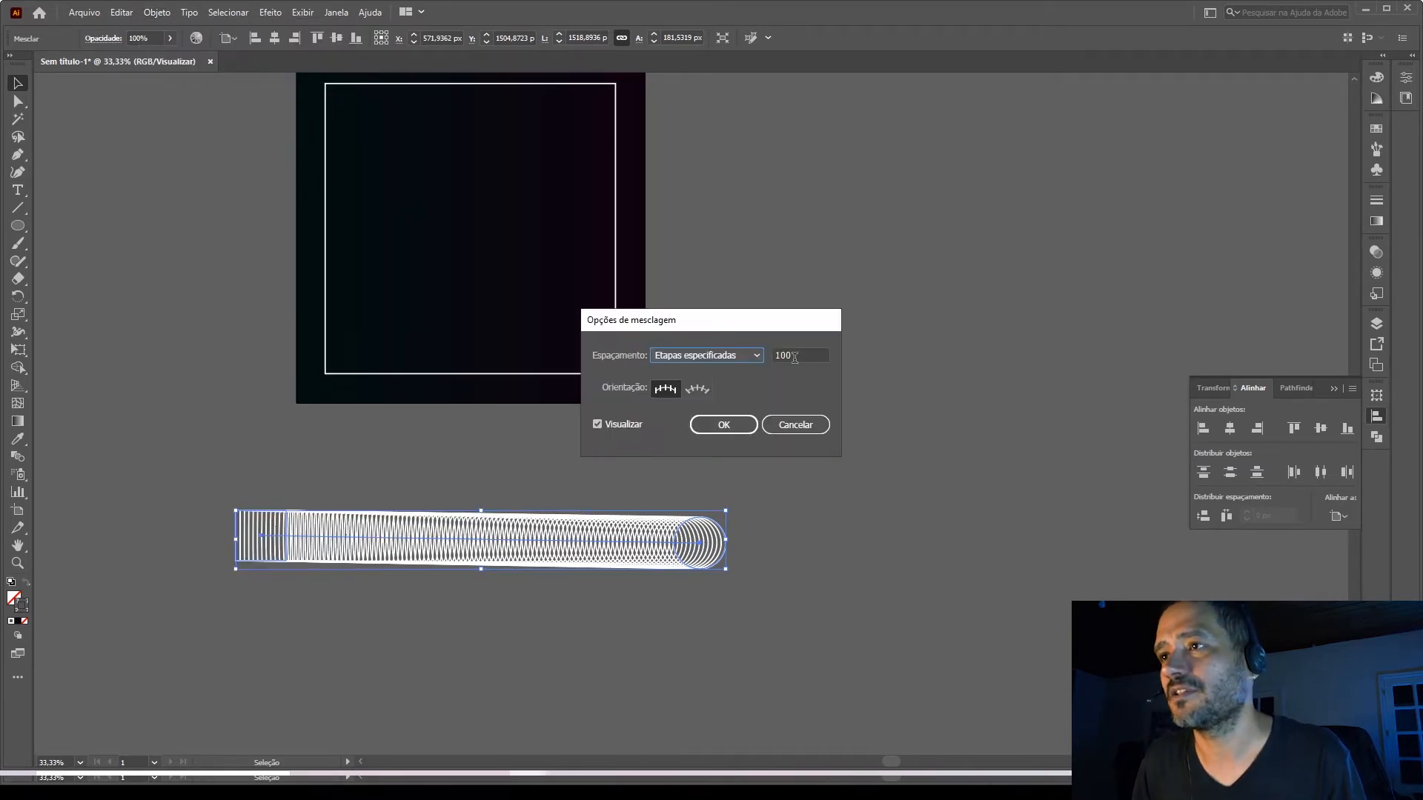
double_click(795, 358)
text(3)
key(Return)
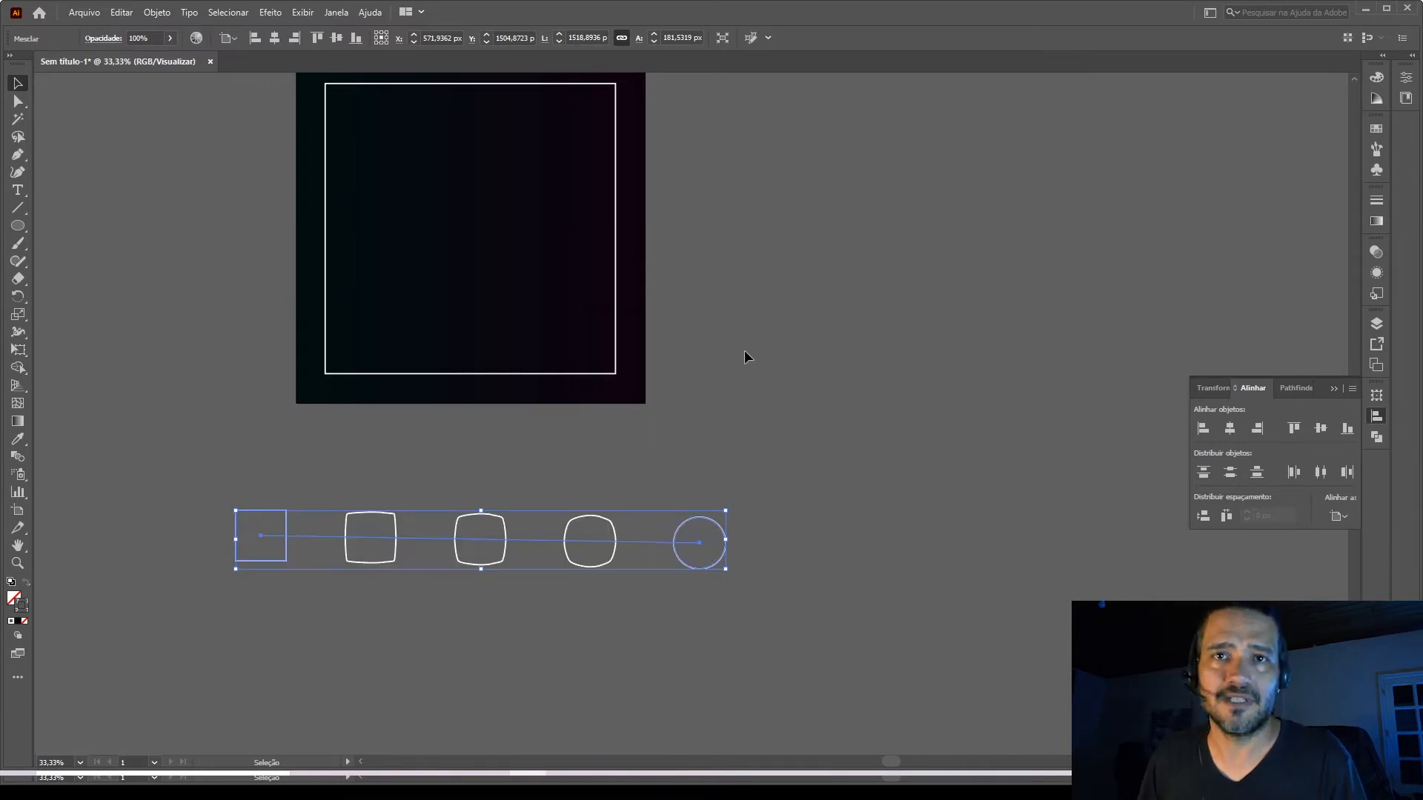
Delete the square-to-circle blend below the background square.
click(712, 435)
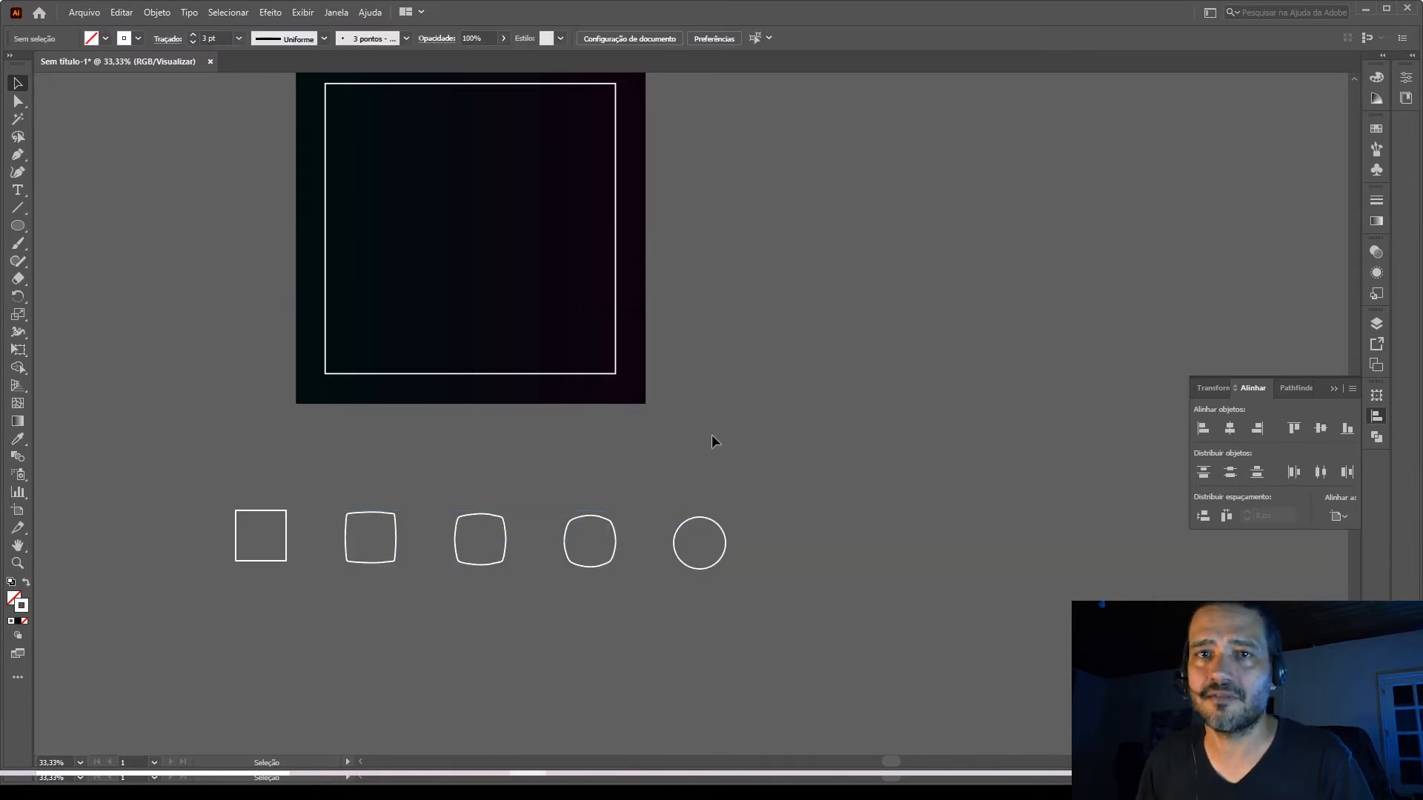
click(360, 513)
key(Delete)
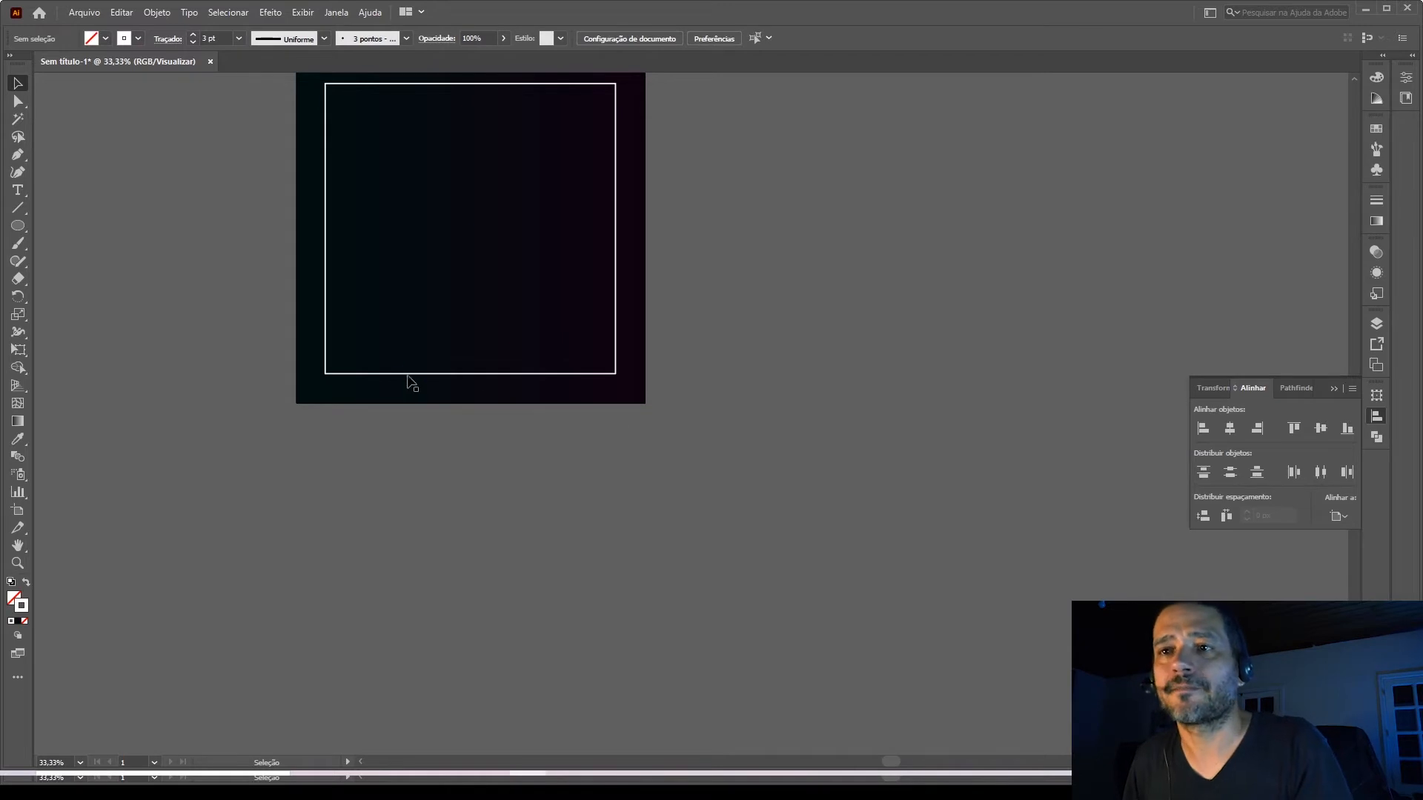
Expand the fill and stroke of the white 900 px square outline into a filled shape.
click(345, 374)
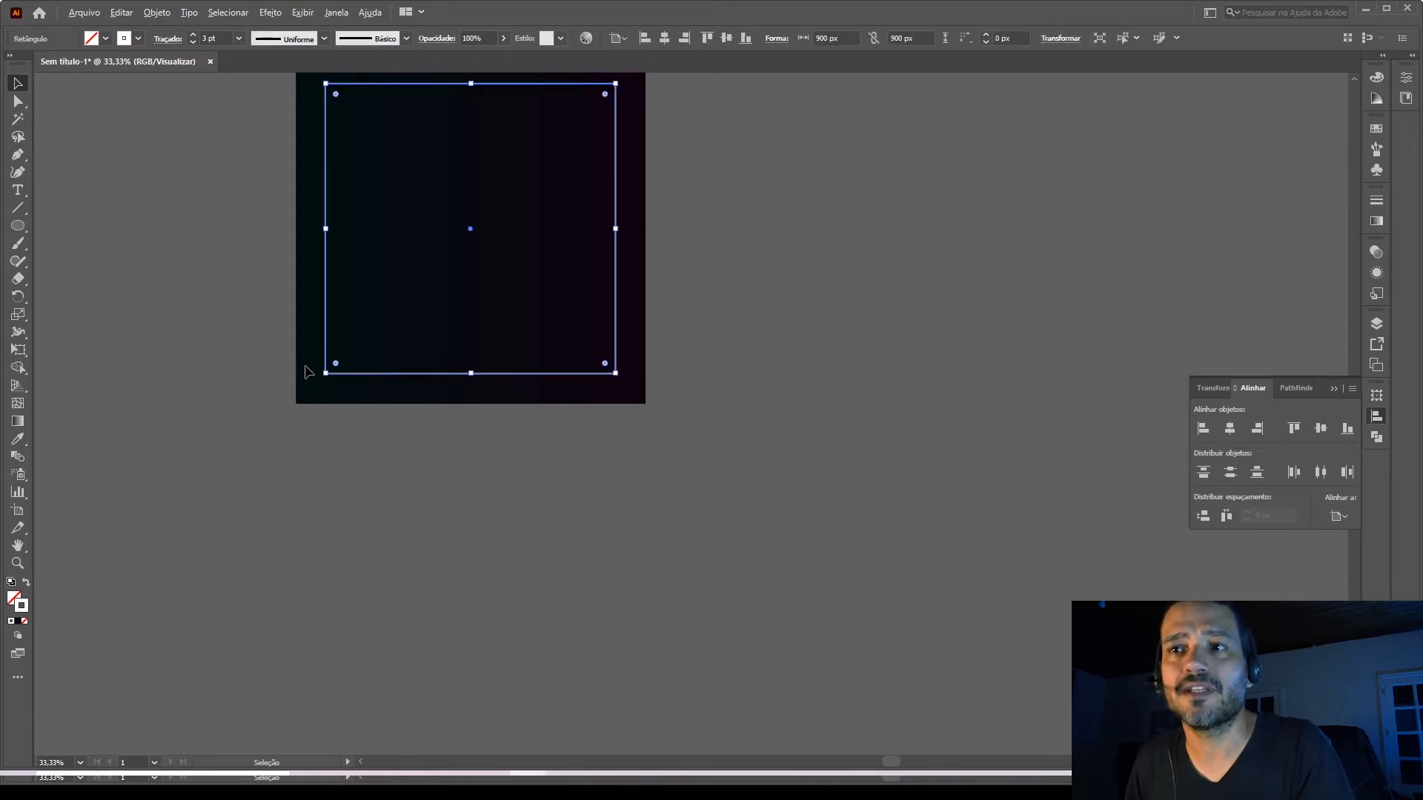
scroll(312, 370, up, 7)
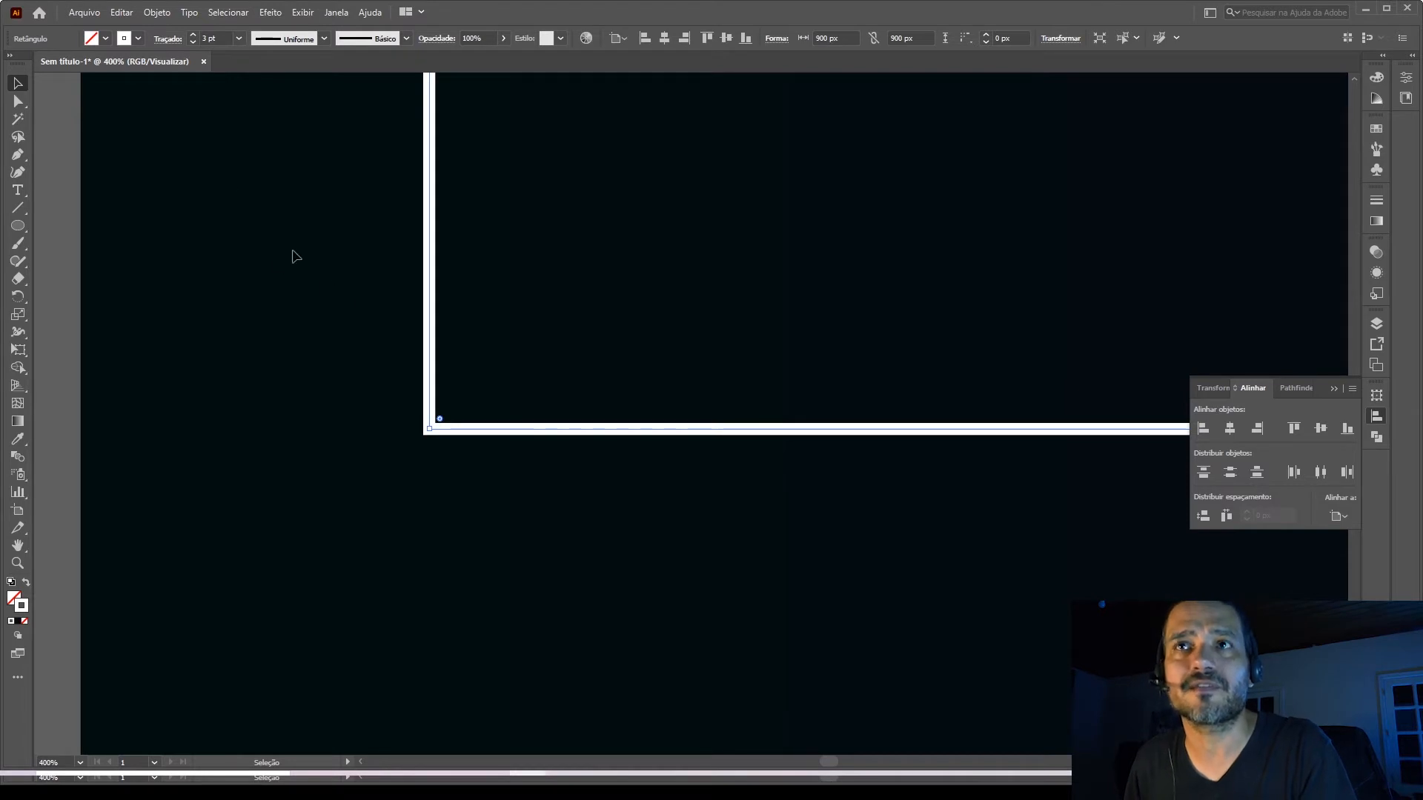
click(156, 12)
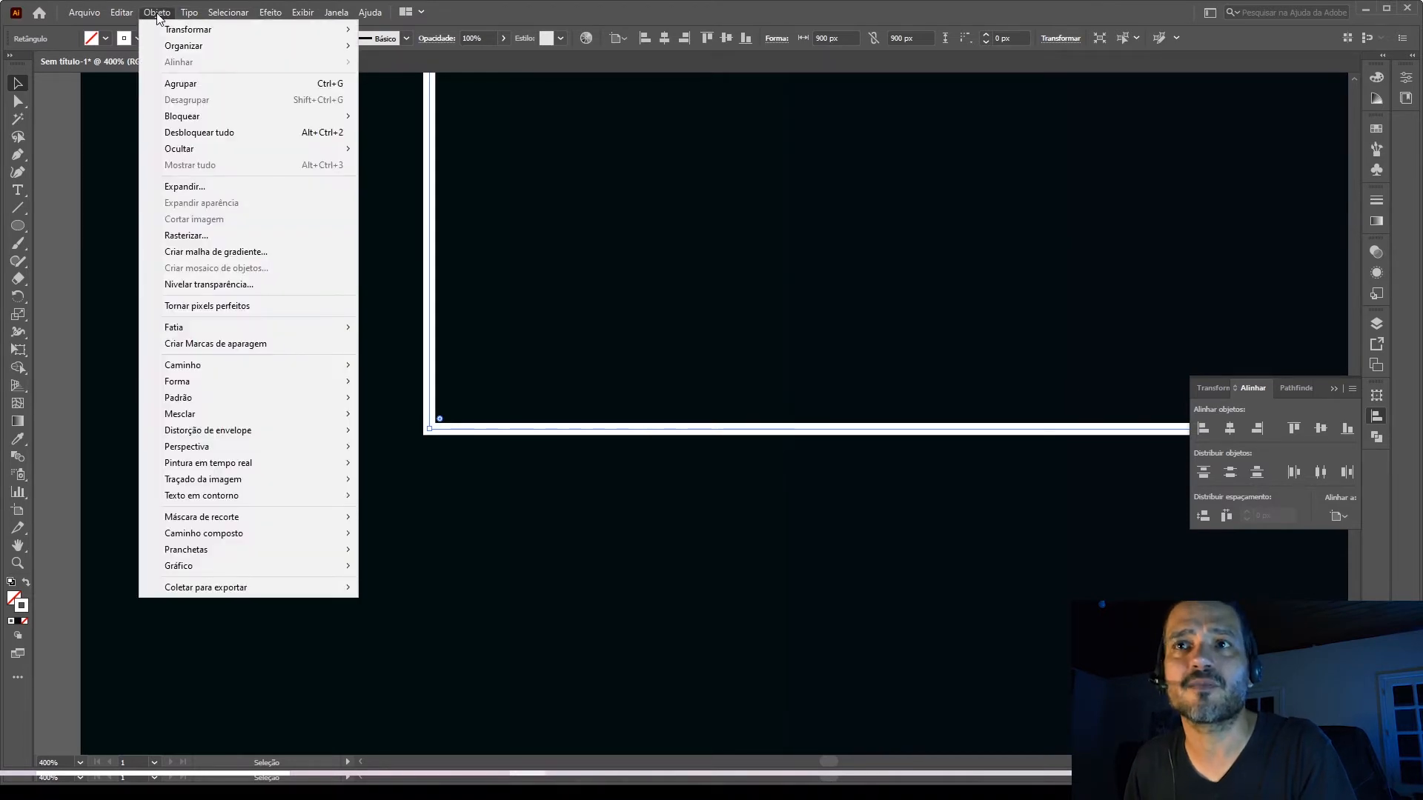
click(224, 186)
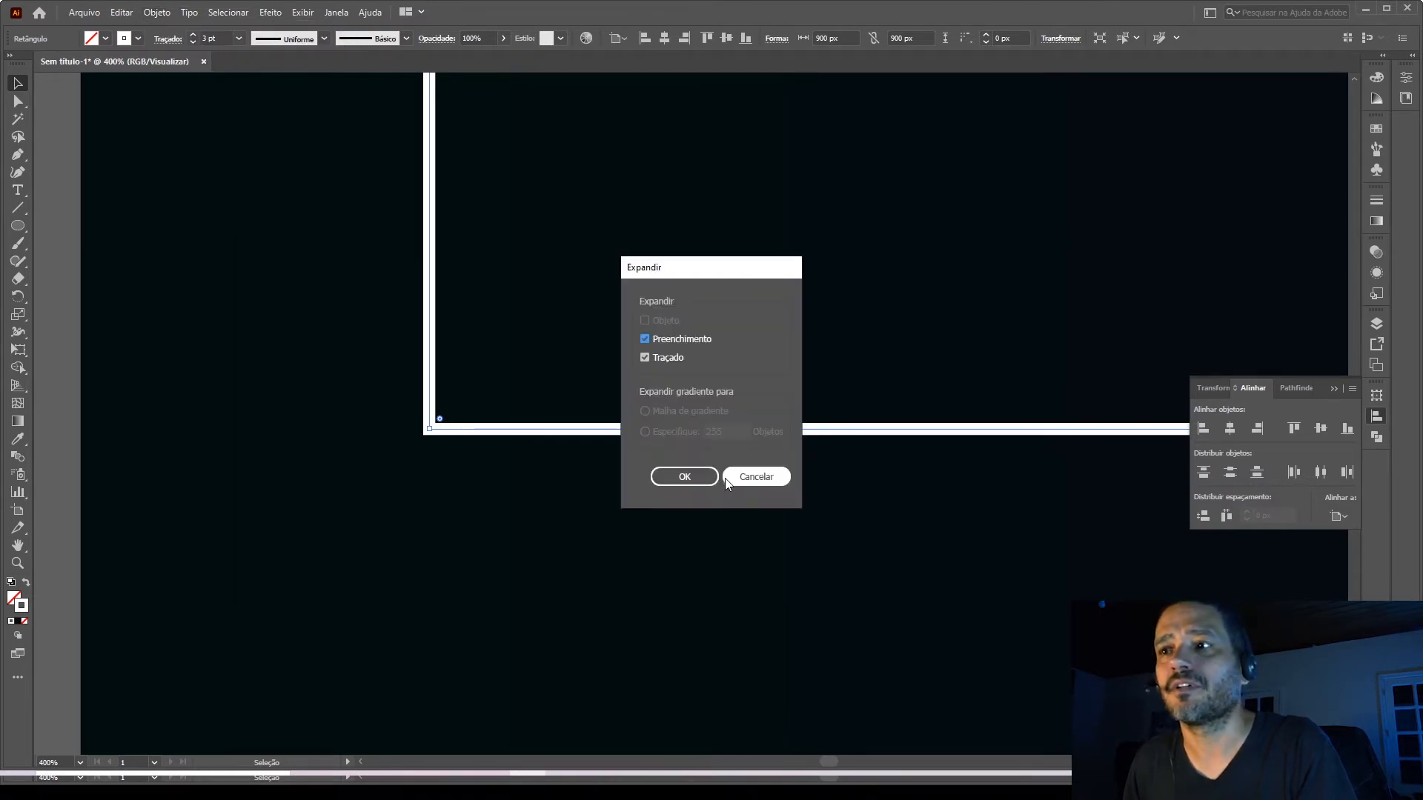
click(686, 477)
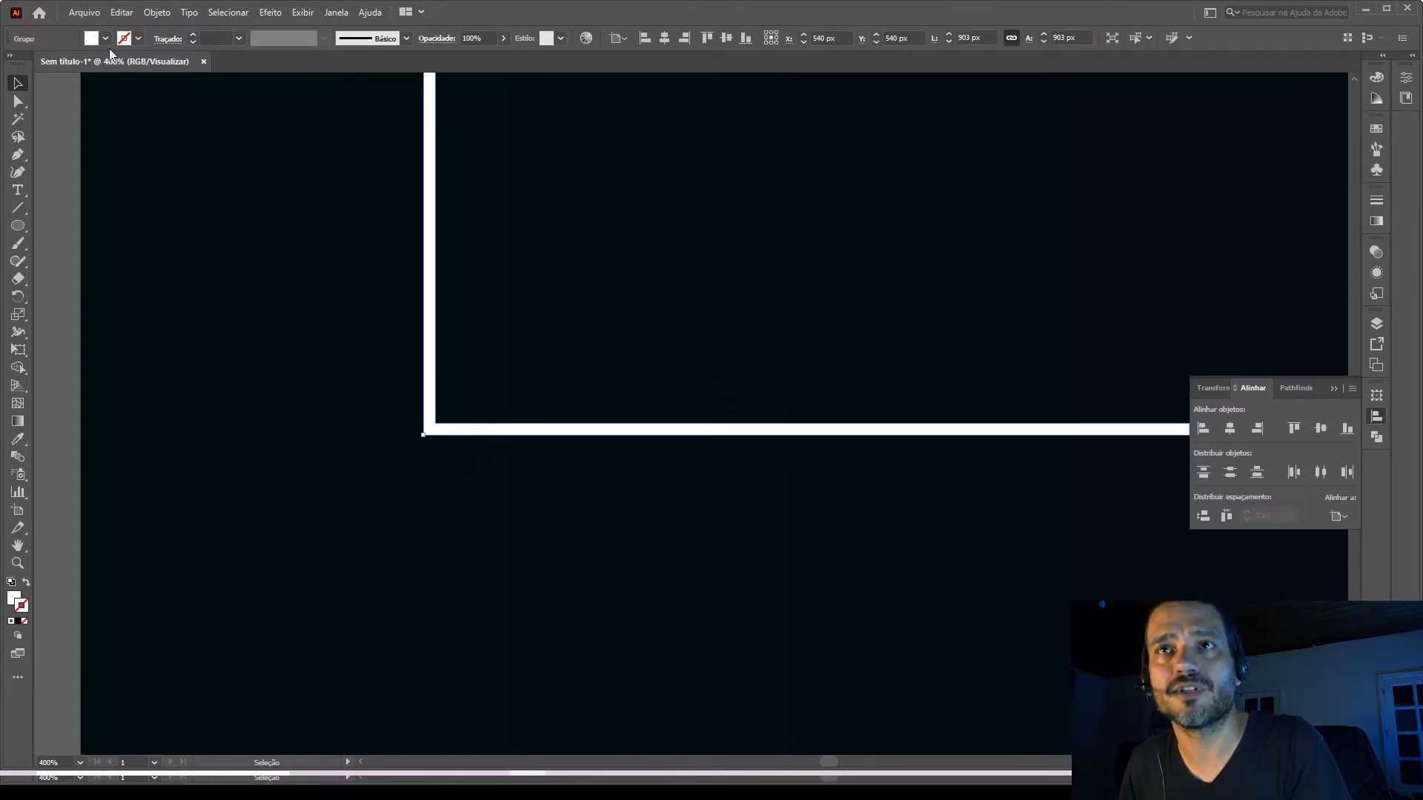
click(150, 14)
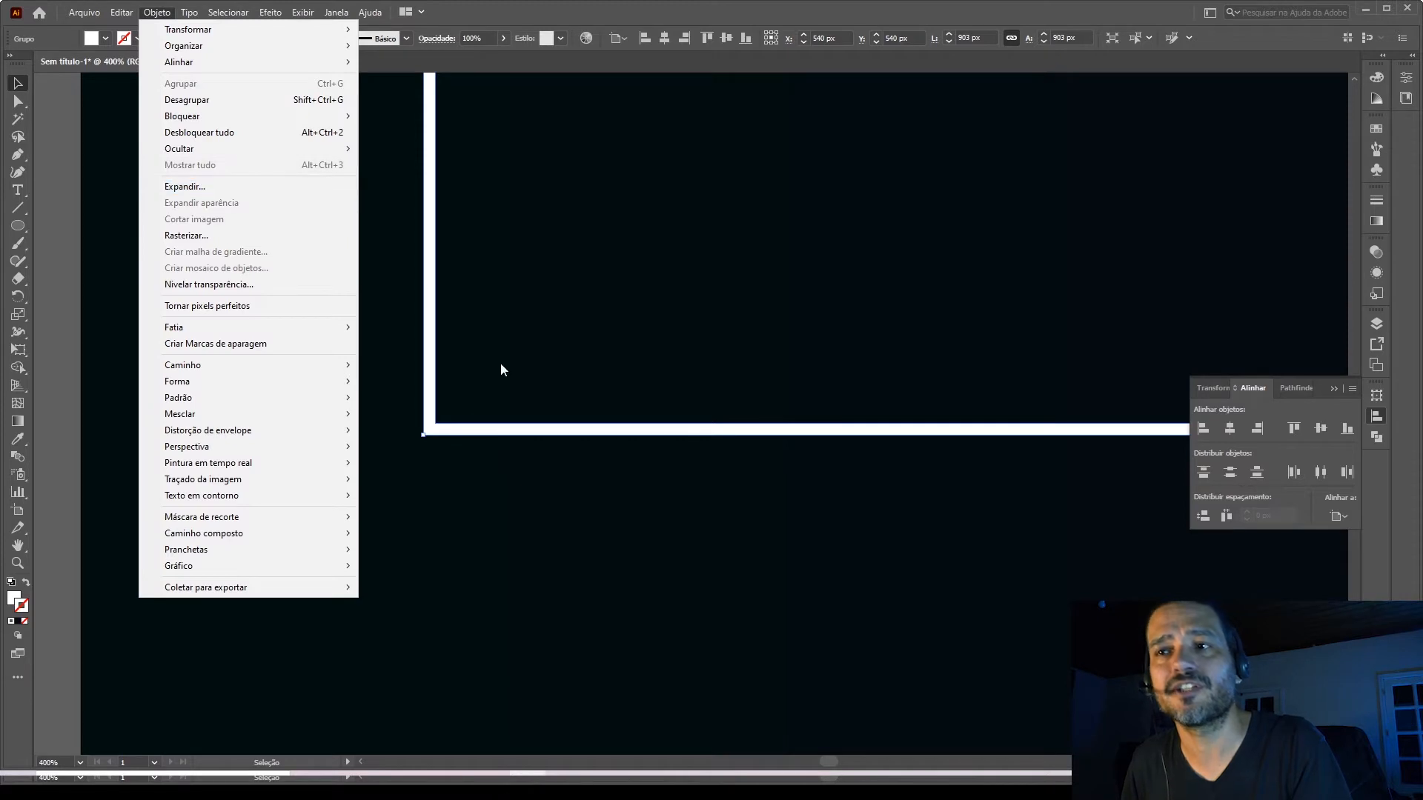
click(71, 422)
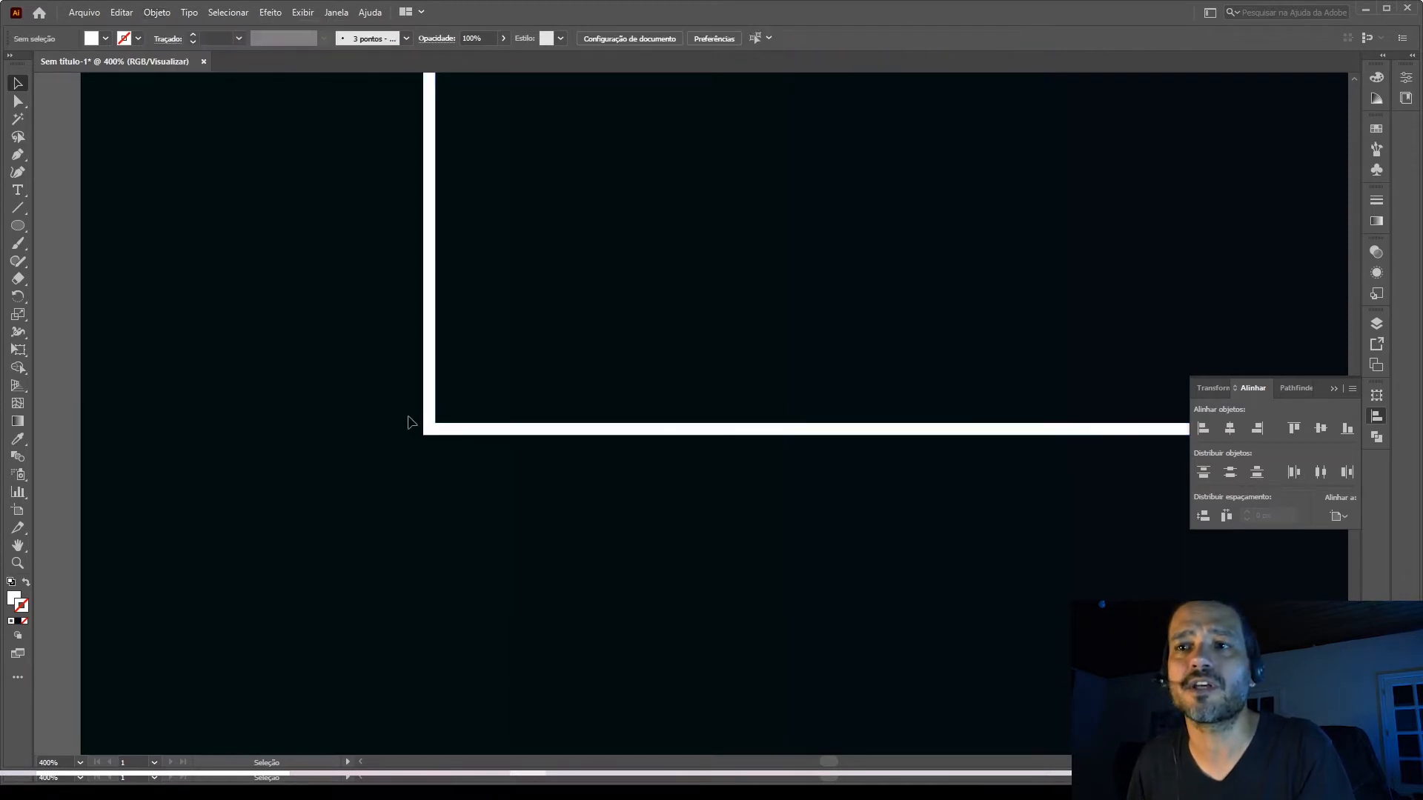
Set up a 30 px offset path for the expanded white frame, with preview enabled.
click(453, 432)
scroll(365, 444, down, 3)
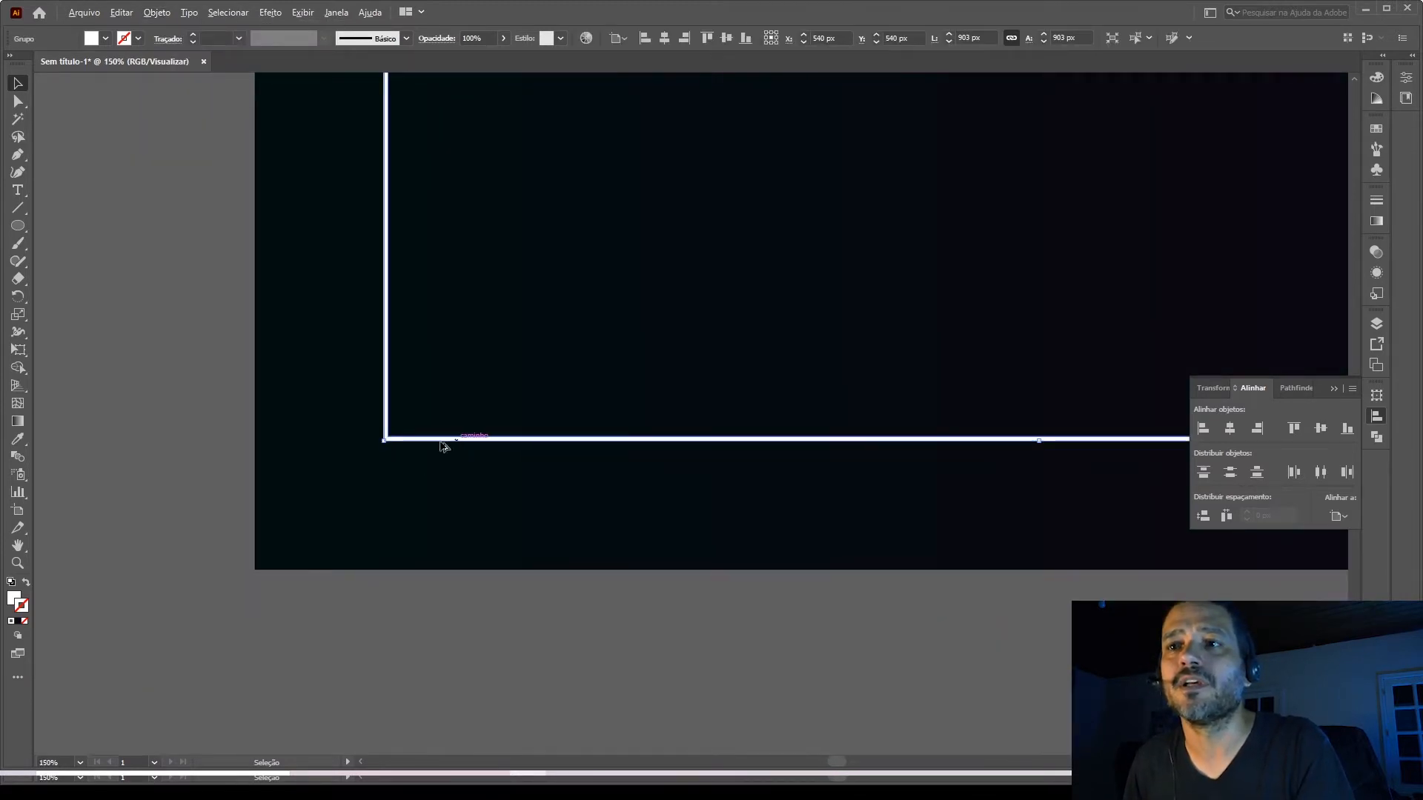
scroll(442, 445, down, 2)
scroll(479, 326, up, 3)
scroll(445, 368, down, 1)
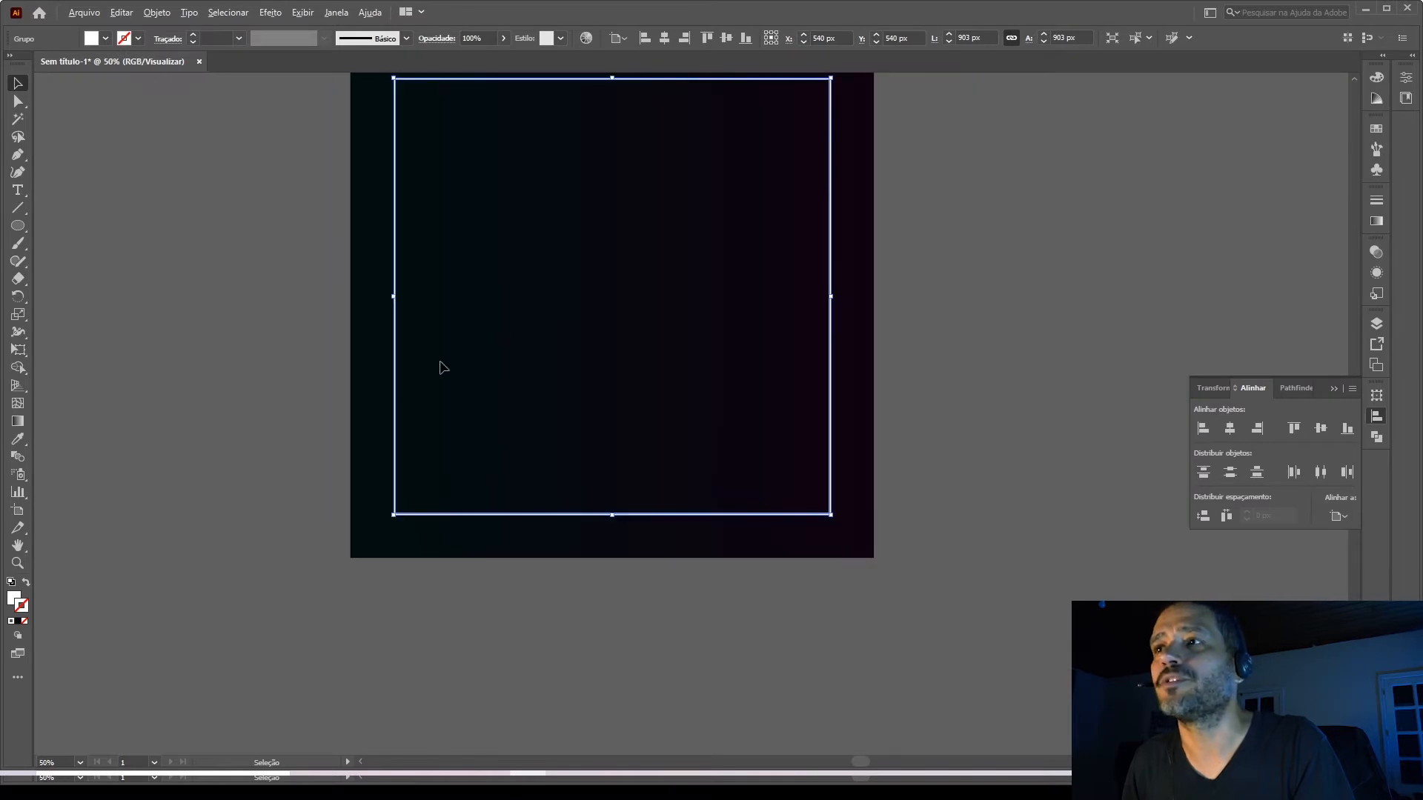
scroll(489, 226, up, 2)
click(157, 12)
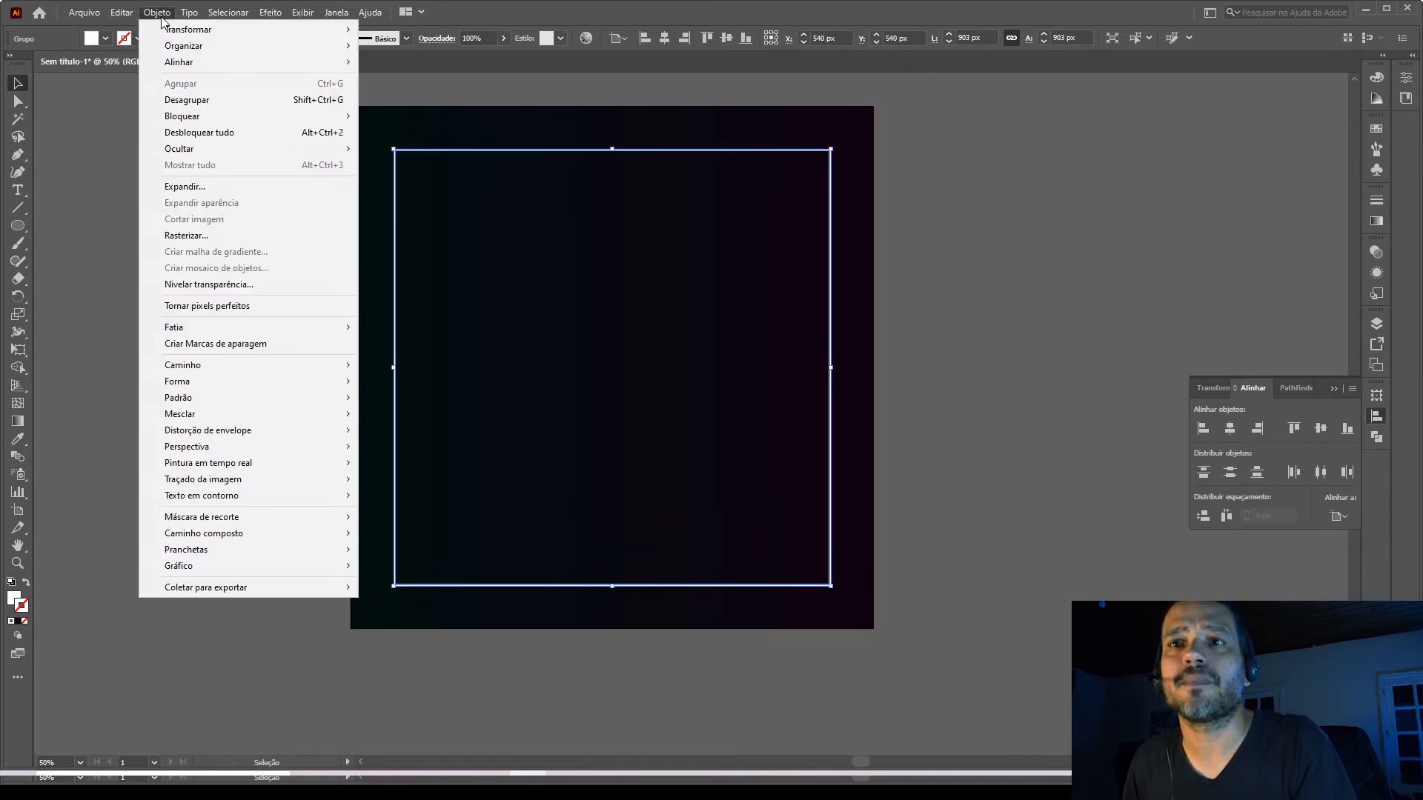
mouse_move(192, 363)
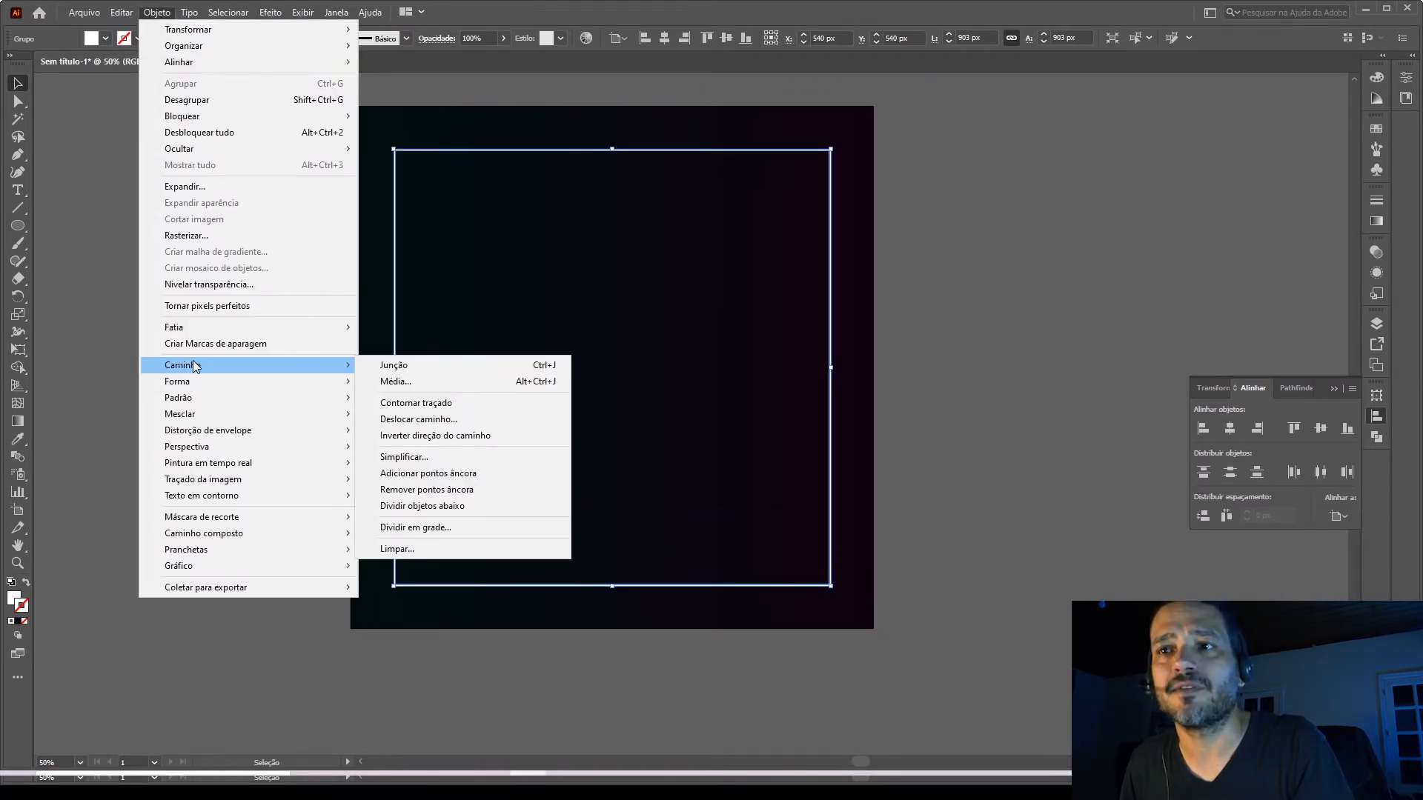
click(419, 419)
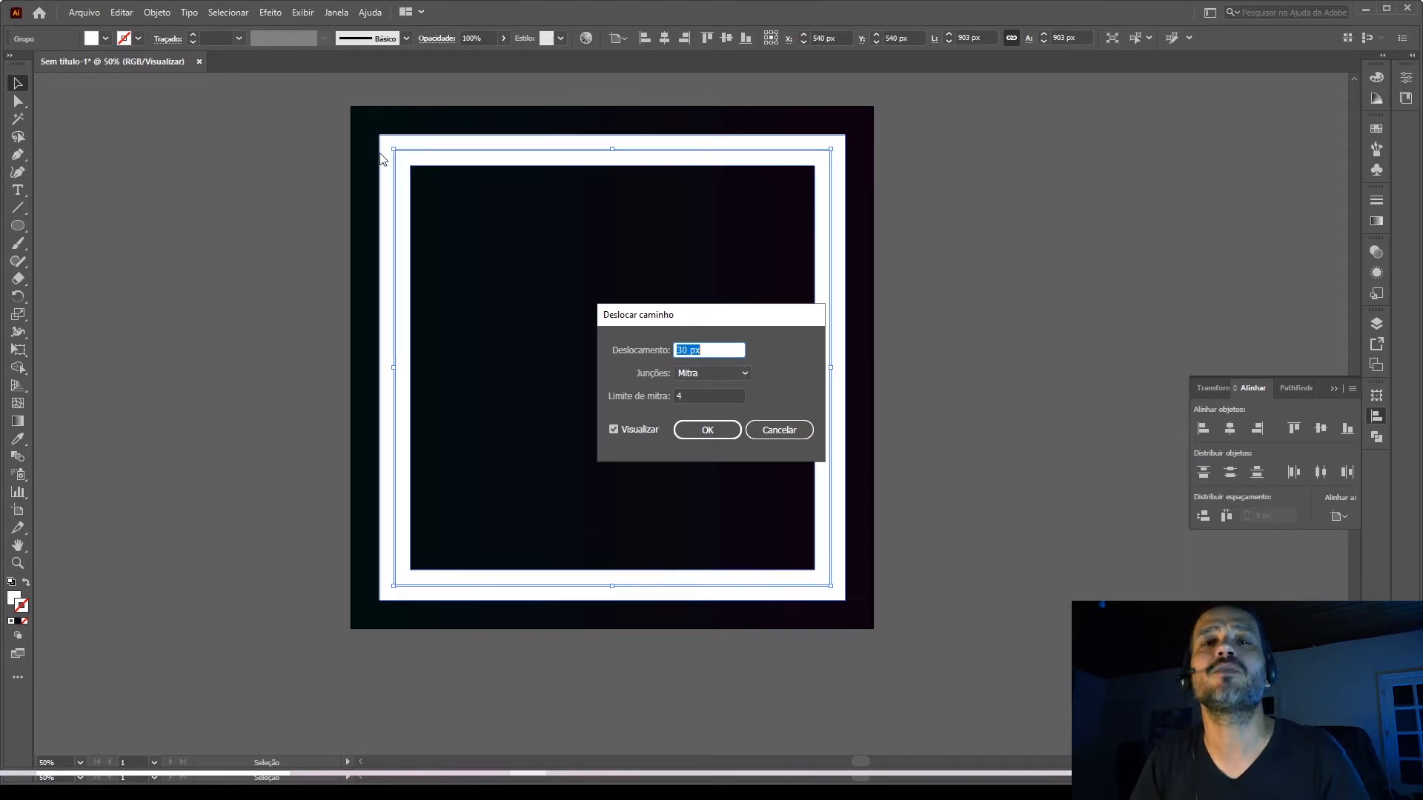
Try Arredondado and Bisel joins for the offset path, and apply it with Mitra joins.
click(712, 373)
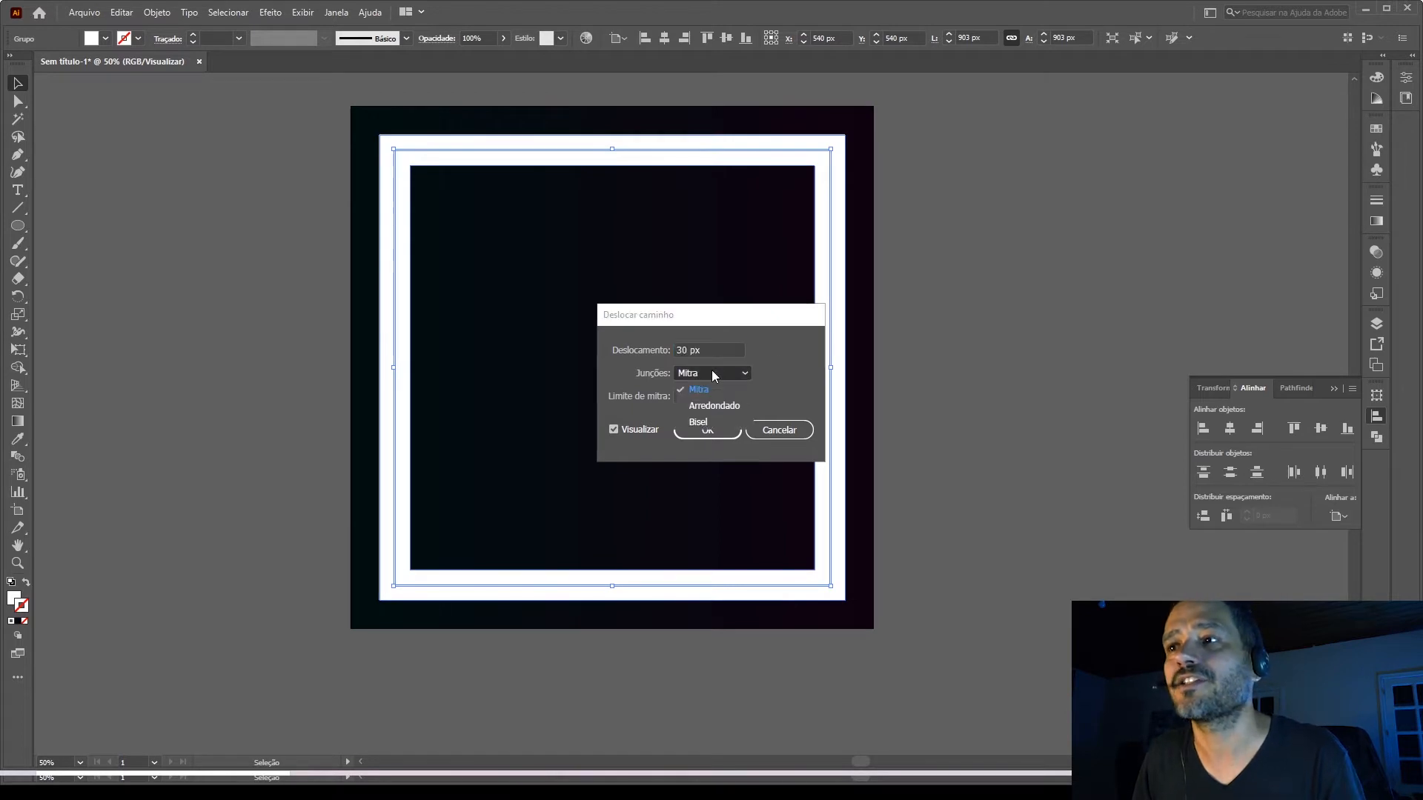
click(719, 407)
click(714, 373)
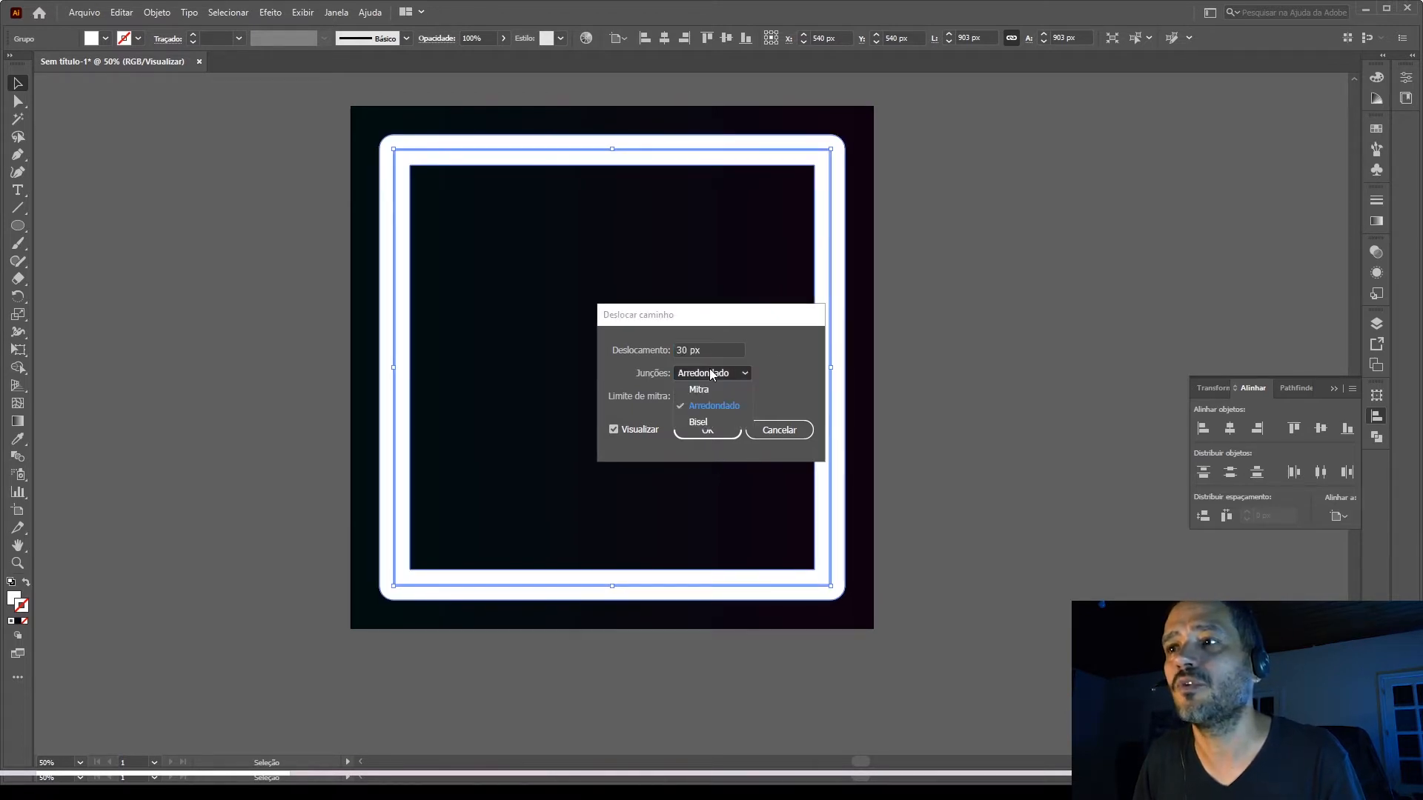
click(708, 421)
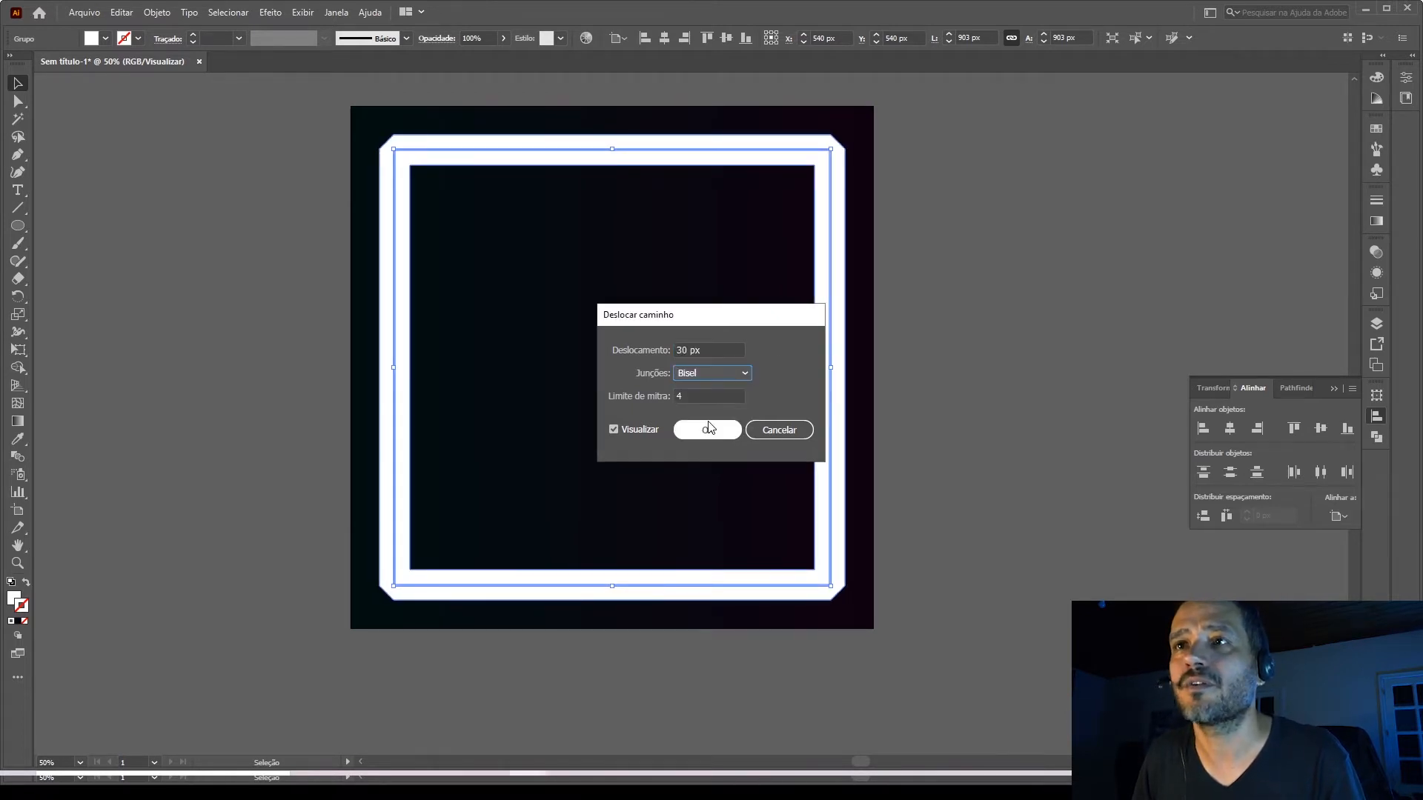
click(701, 372)
click(705, 389)
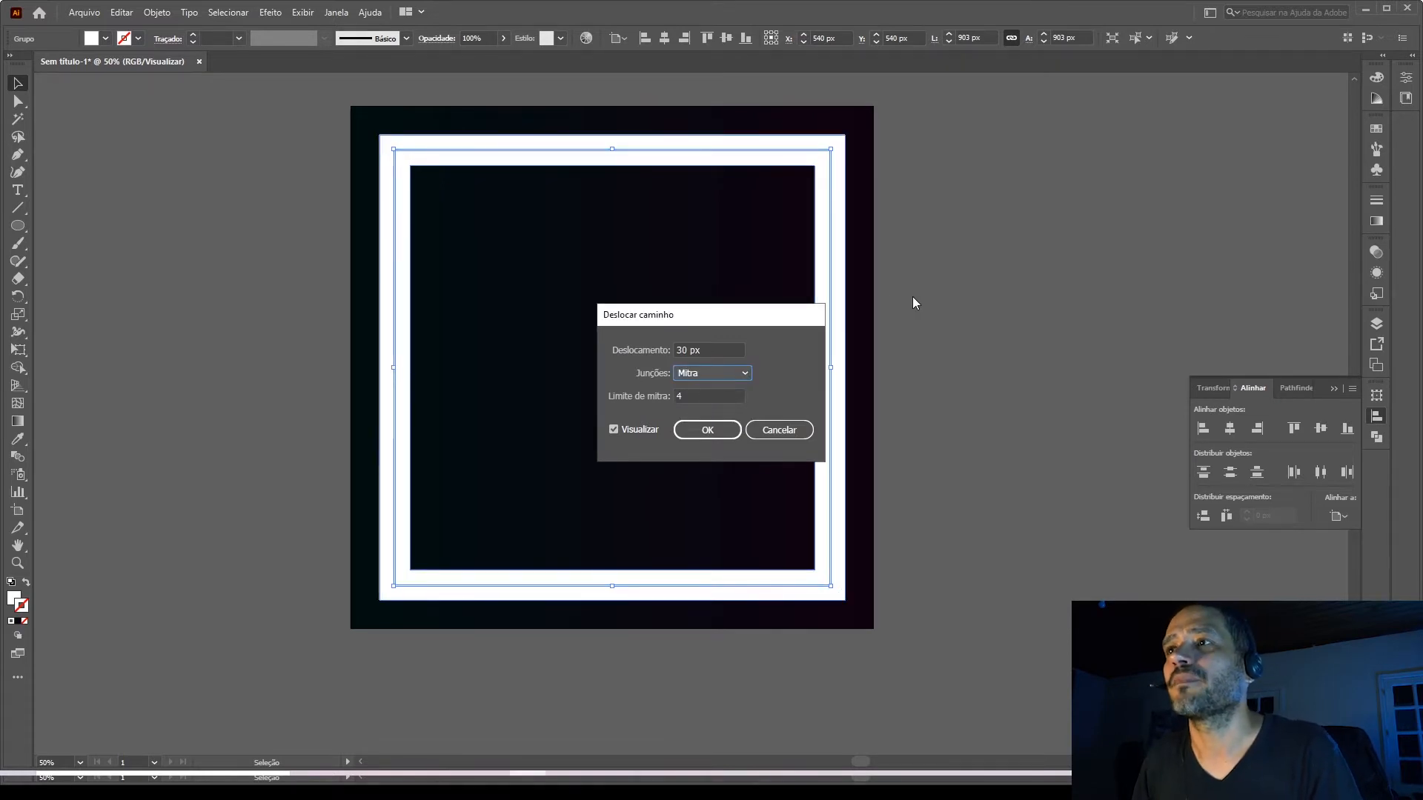
click(708, 430)
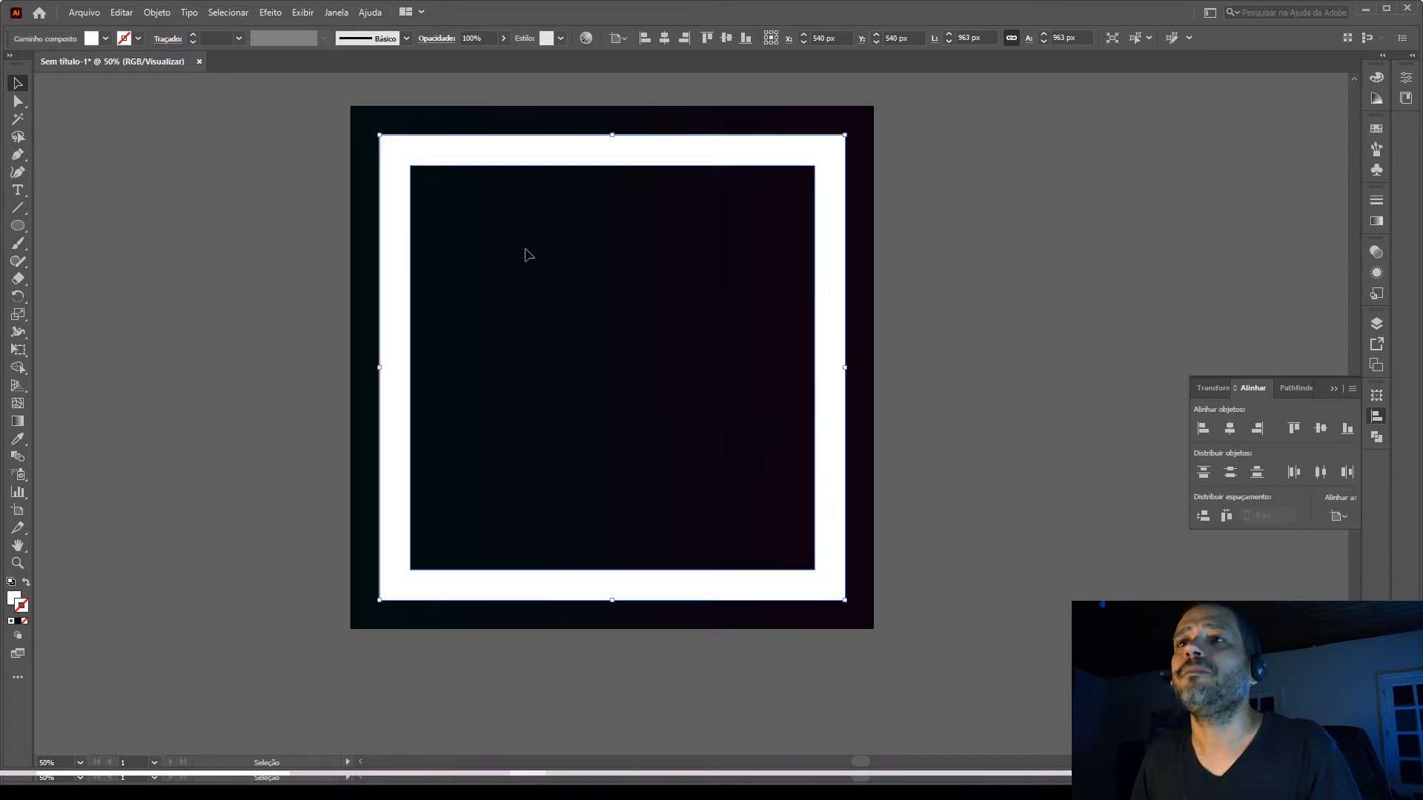
Select the group containing the thin frame and its wider offset frame.
click(384, 190)
click(395, 196)
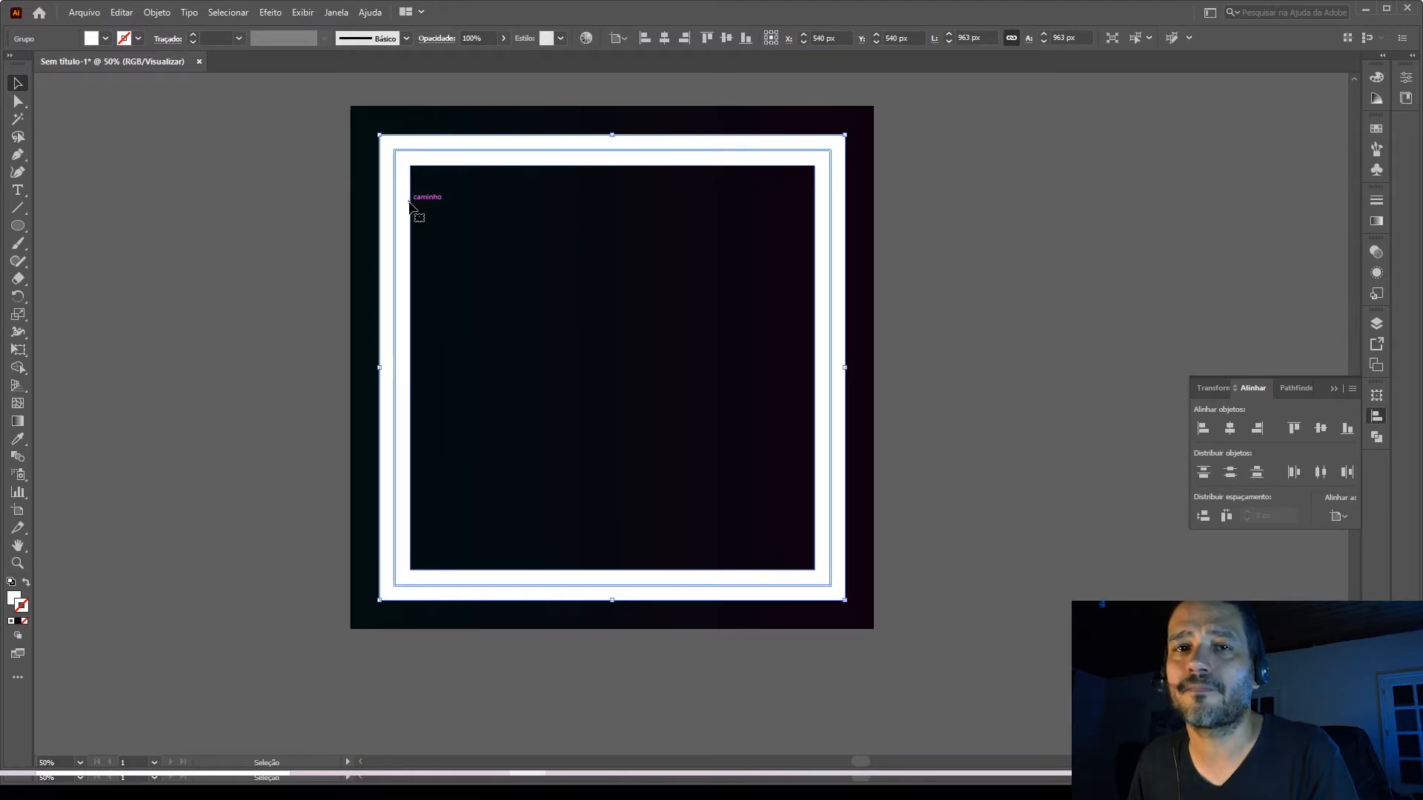
click(401, 207)
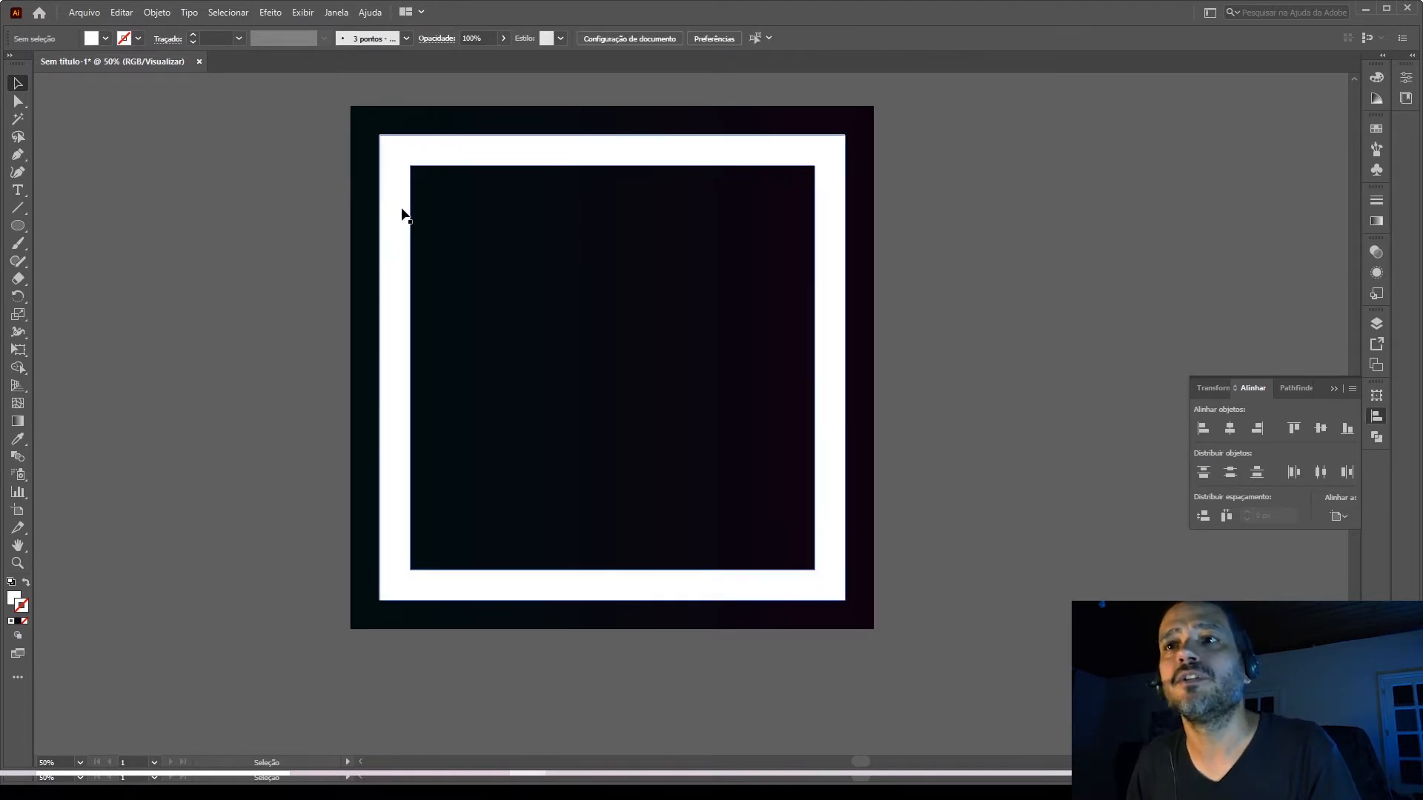
click(409, 208)
click(1376, 128)
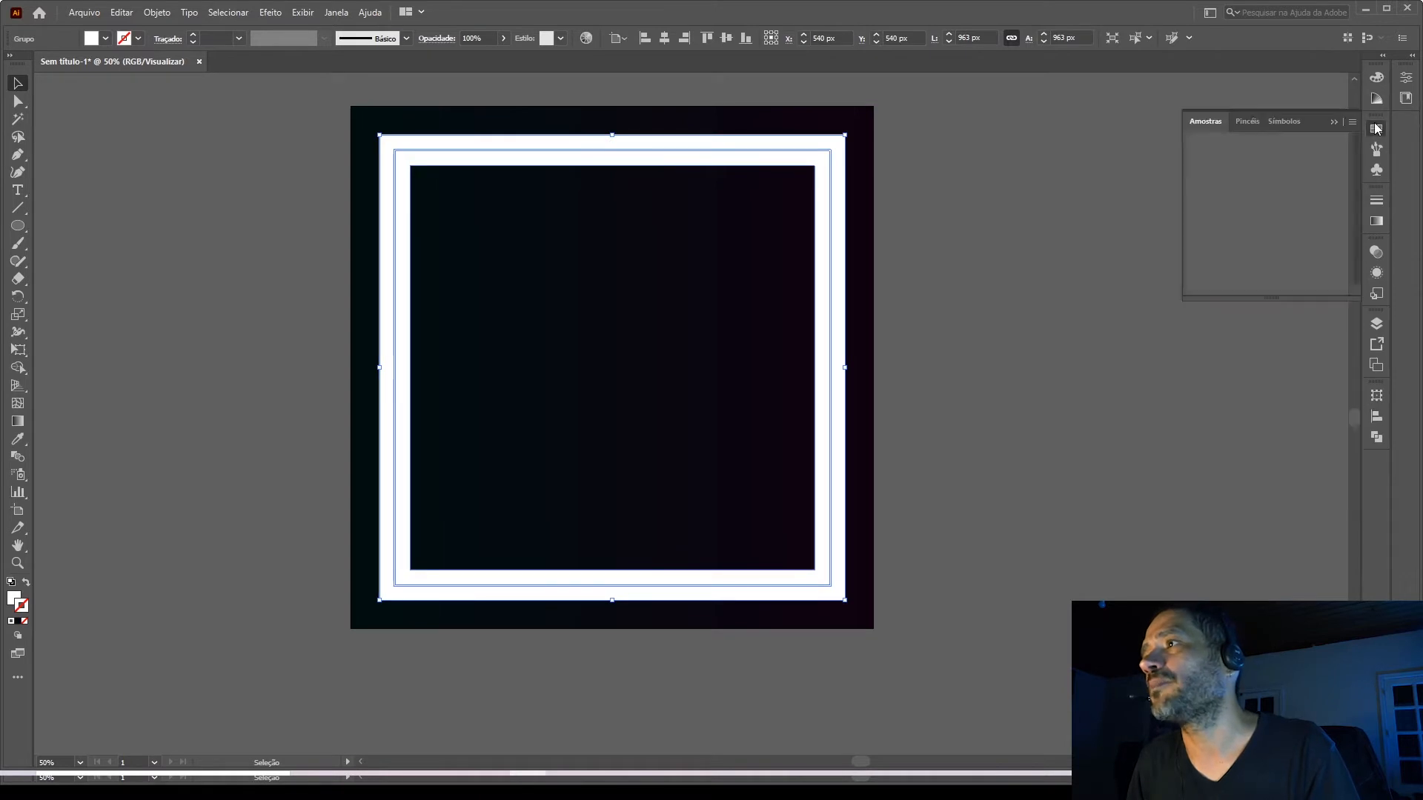
click(1223, 169)
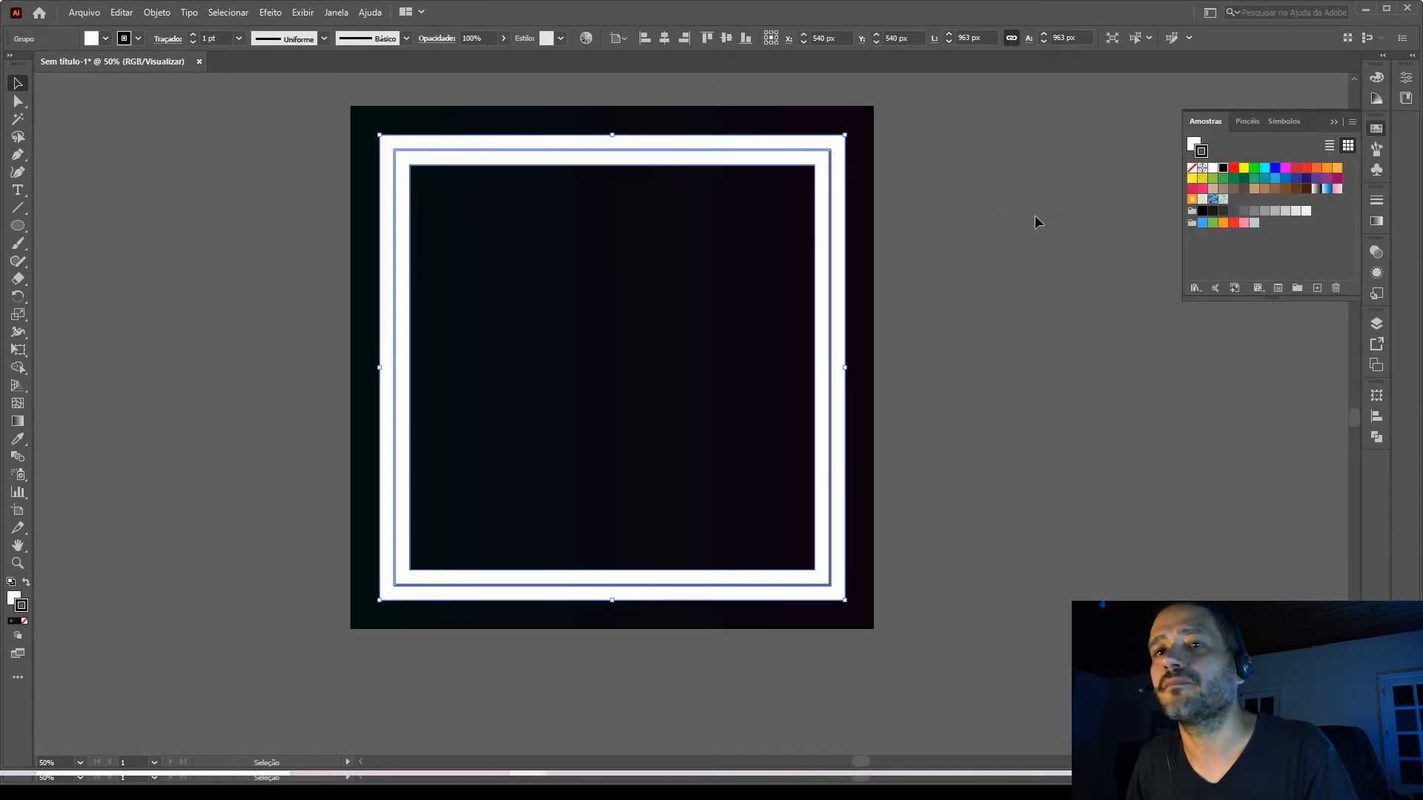
key(ctrl+z)
Fill the whole frame group with black.
click(11, 595)
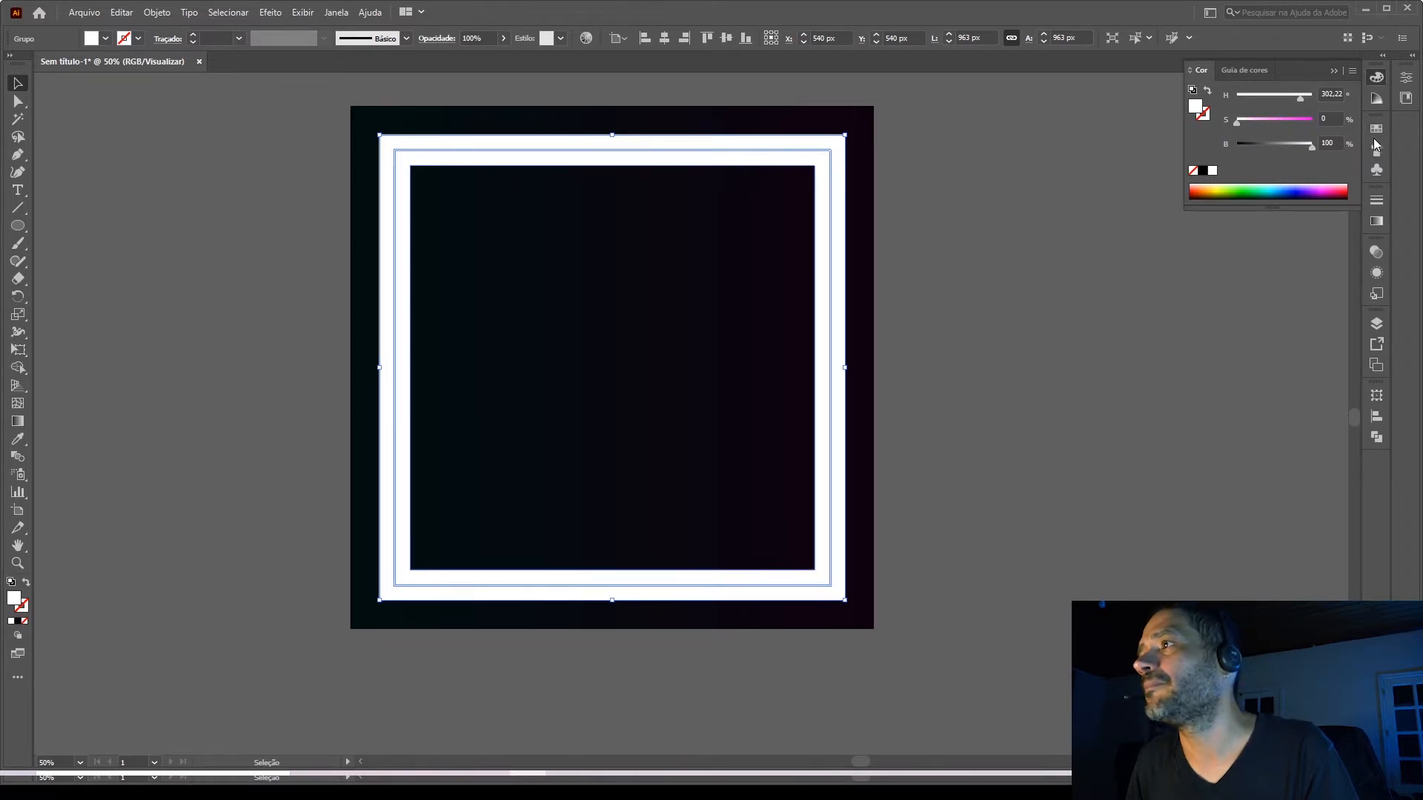
click(1376, 147)
click(1202, 169)
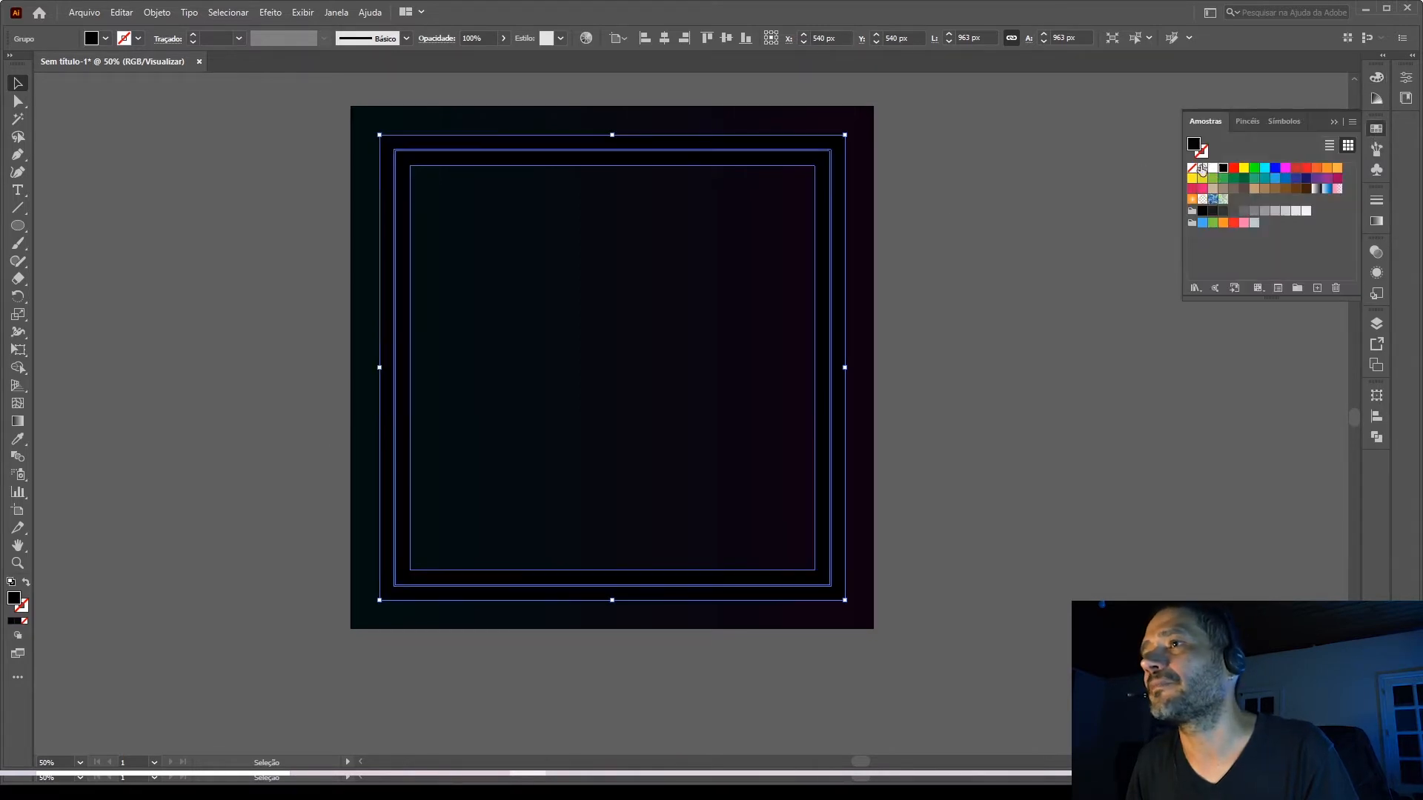
click(1037, 245)
Isolate the frame group, fill only the thin inner frame with white, and leave isolation mode.
click(831, 254)
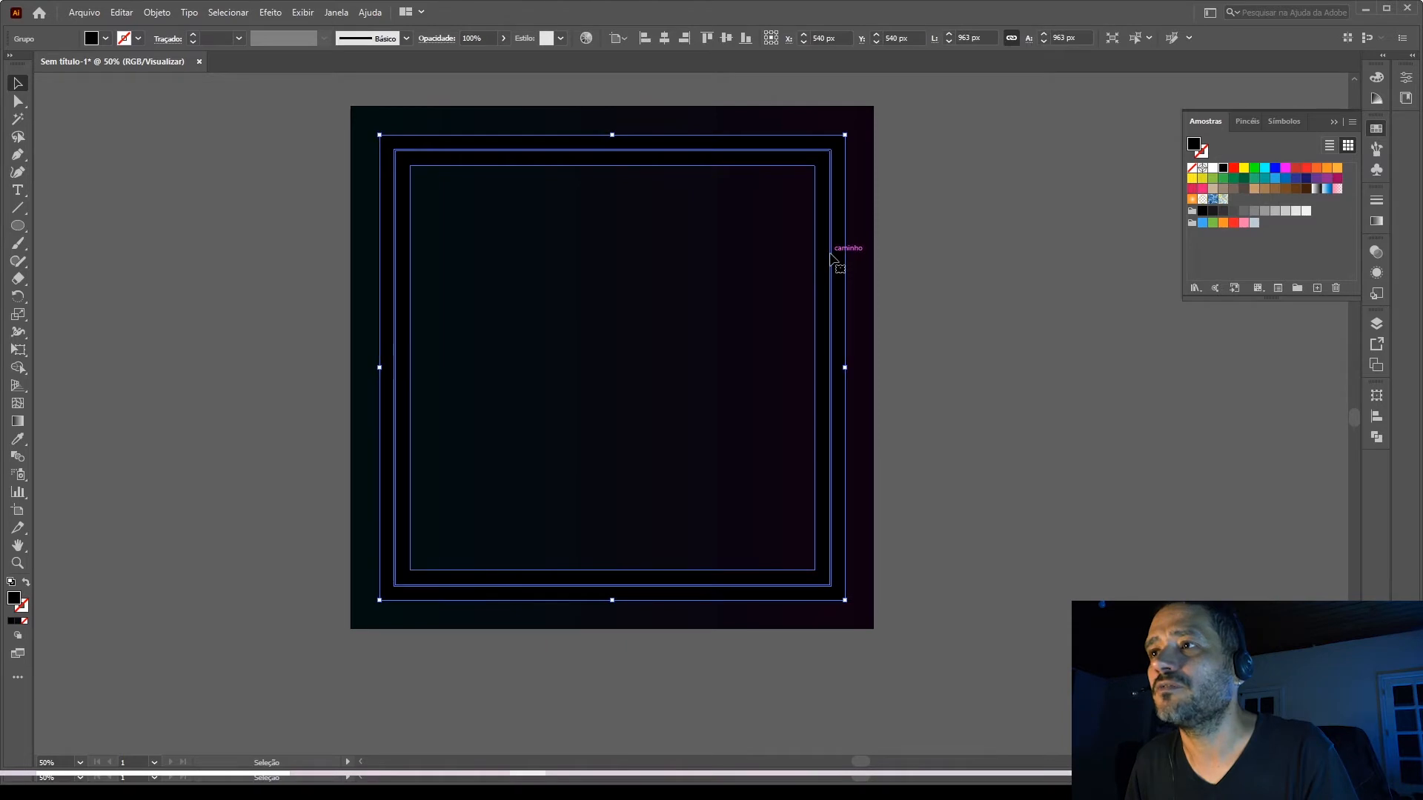
double_click(831, 254)
click(831, 254)
click(1212, 169)
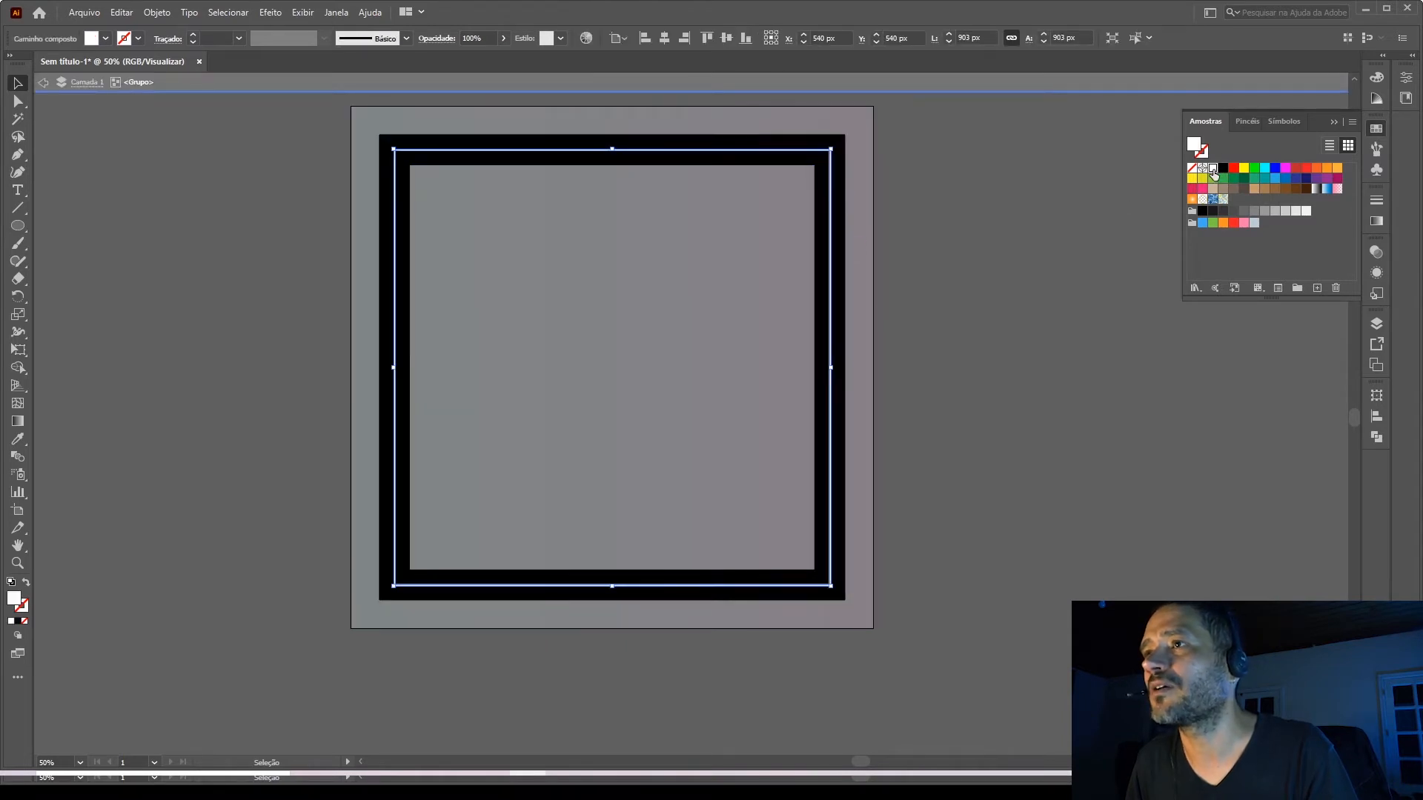
double_click(963, 256)
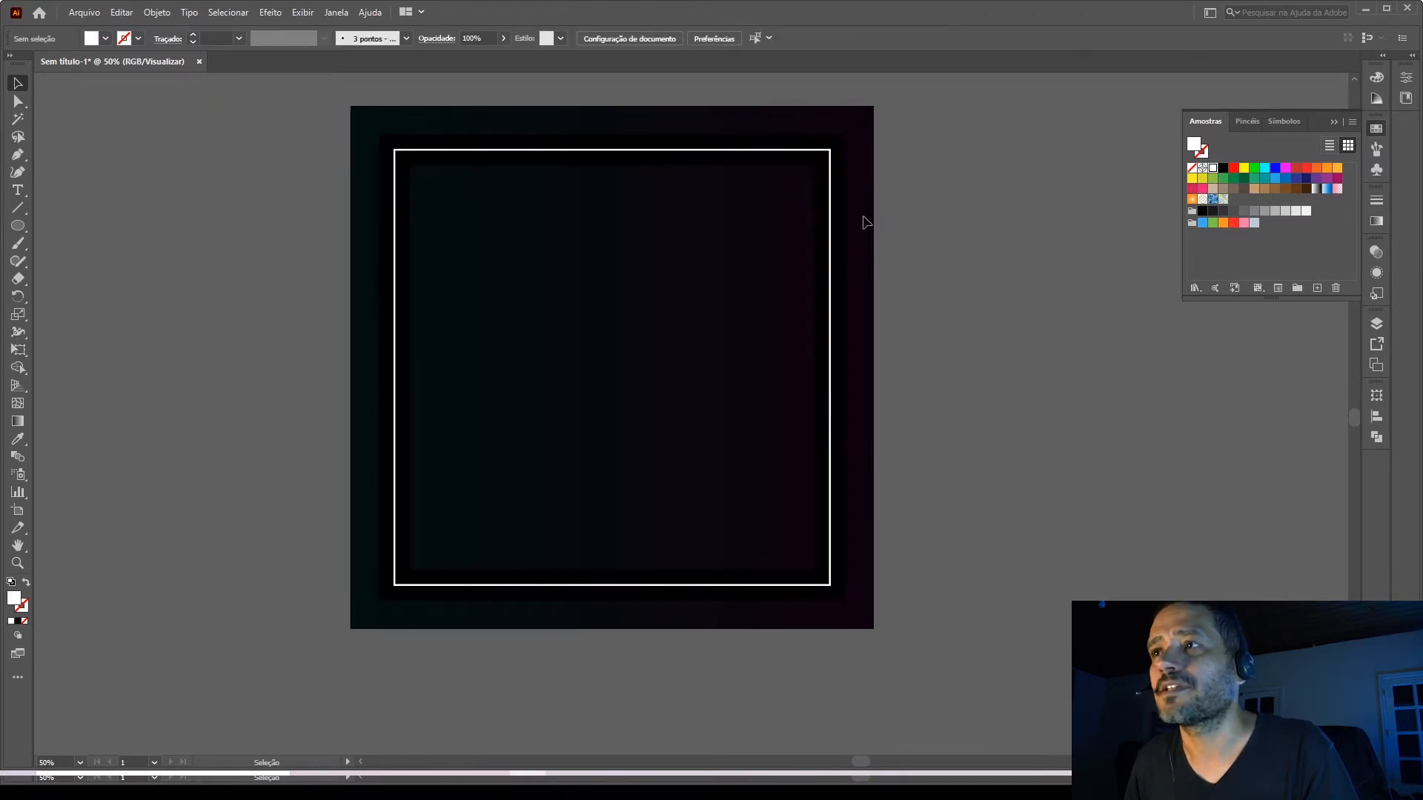
click(834, 206)
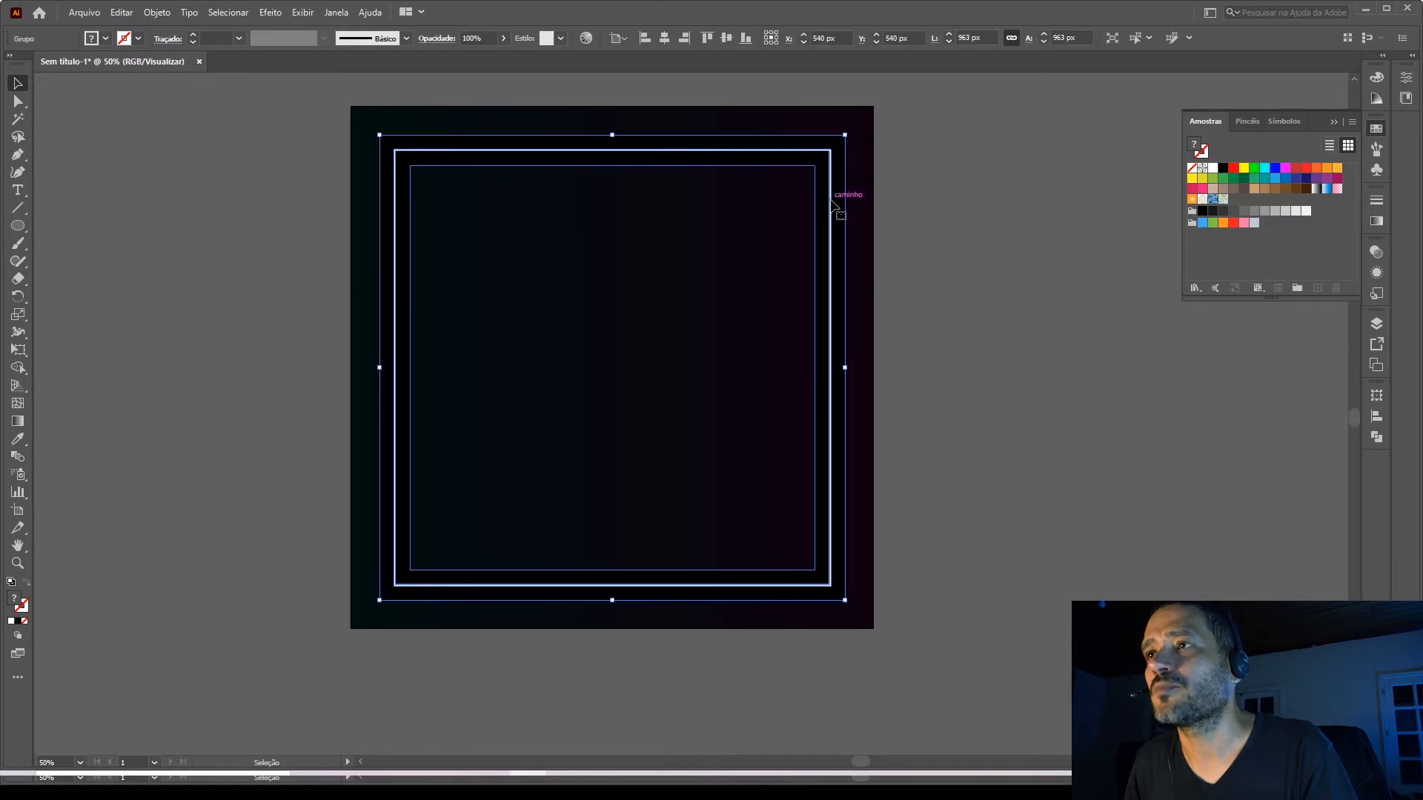
double_click(833, 199)
click(831, 197)
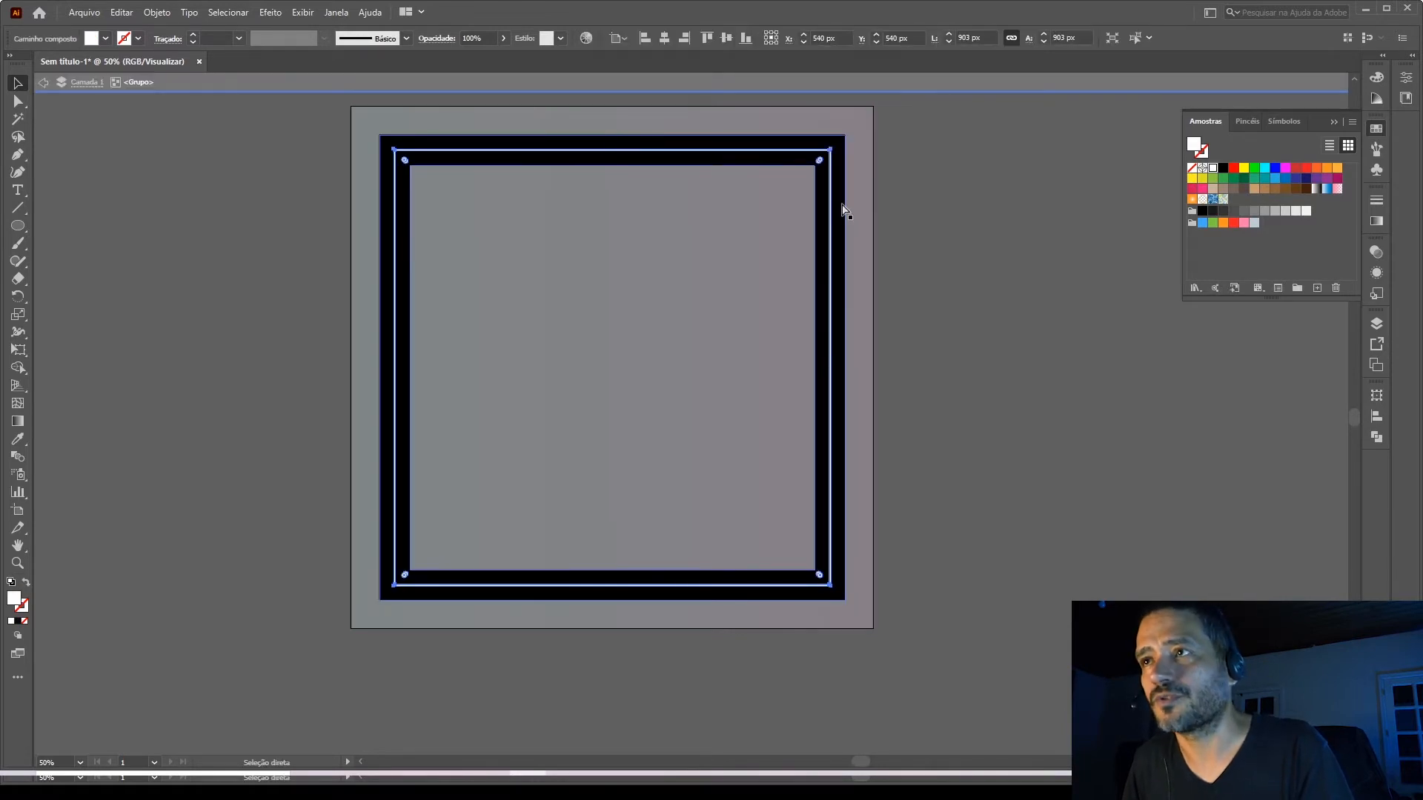
click(926, 216)
double_click(927, 213)
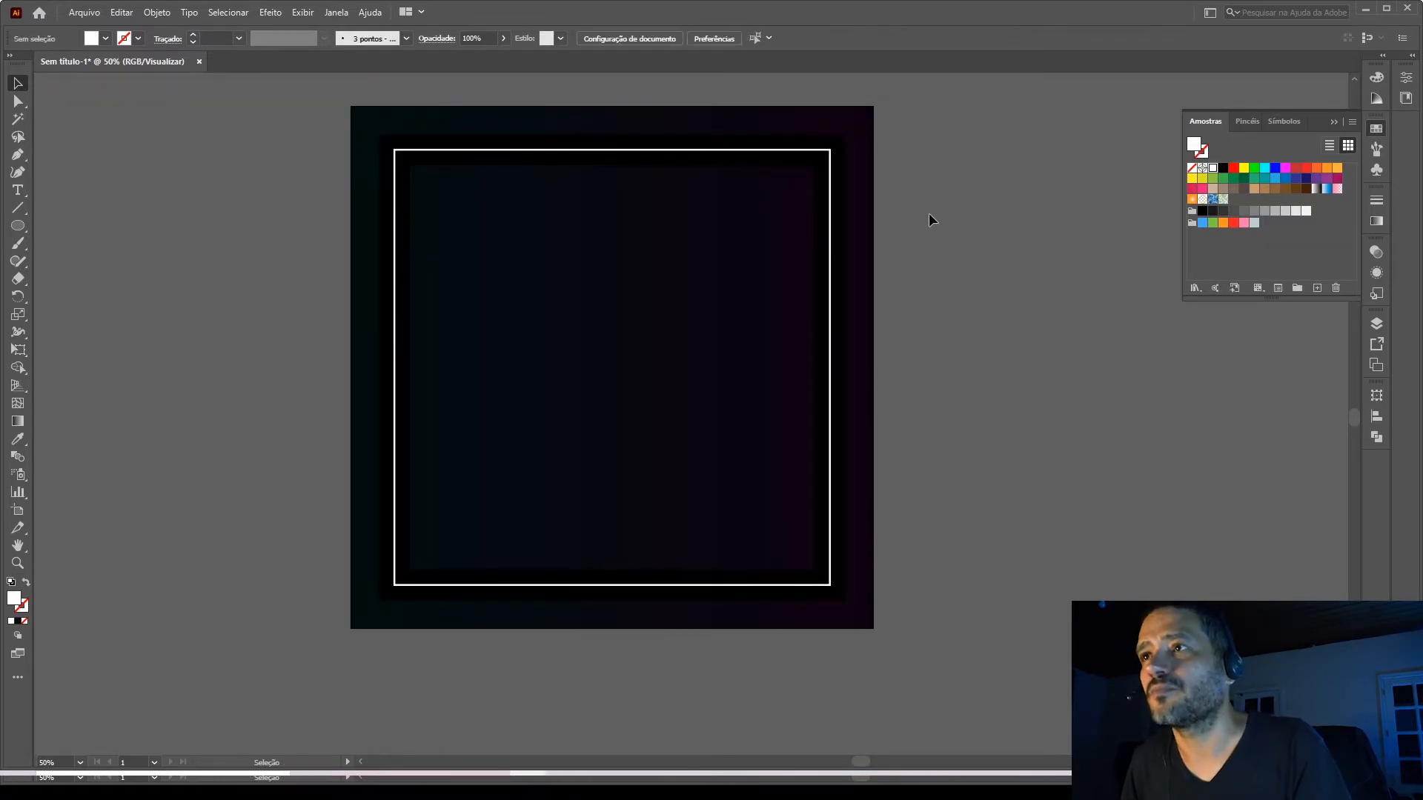
Blend the thin white frame with the wider black frame to form a soft glow around the outline.
click(830, 185)
shift+click(844, 183)
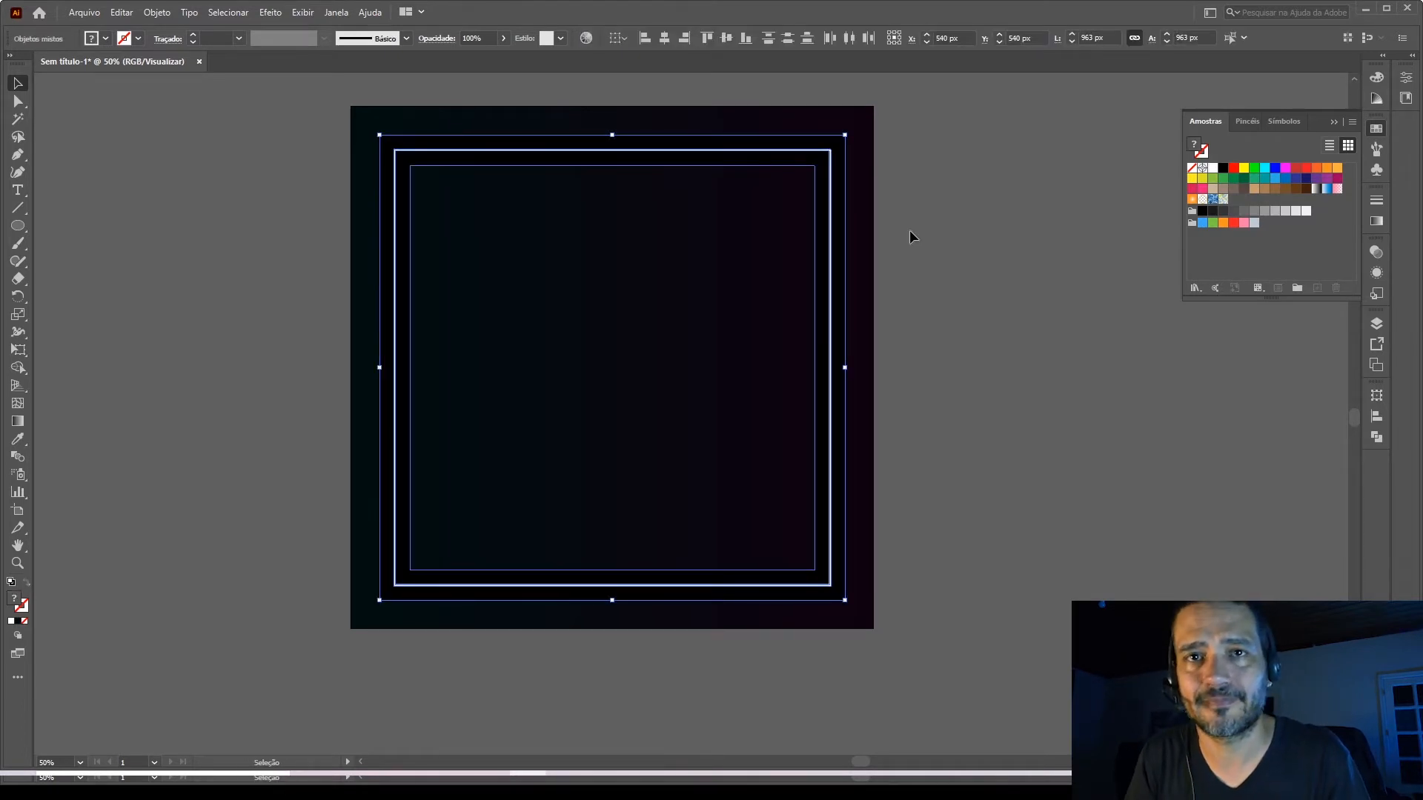
click(157, 13)
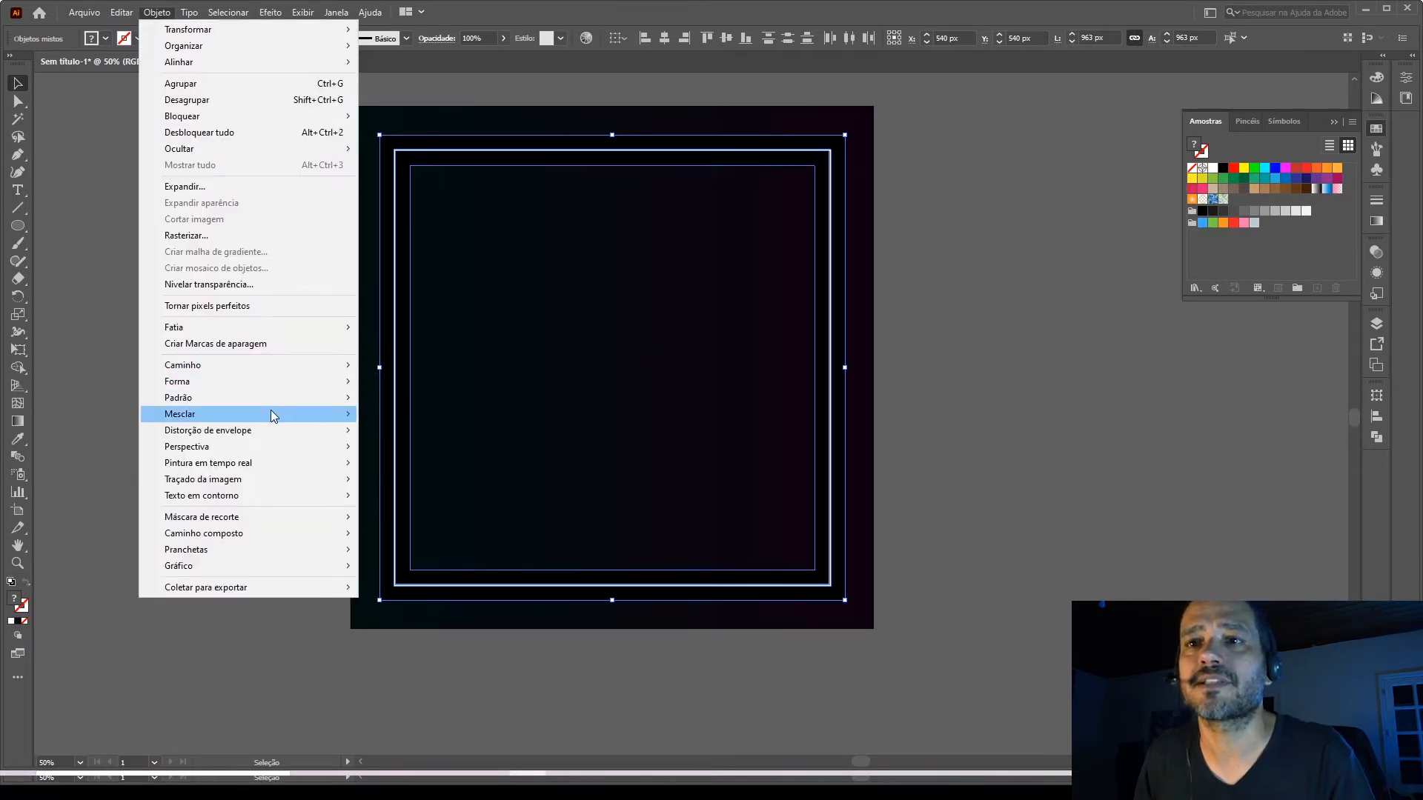
mouse_move(270, 413)
click(406, 414)
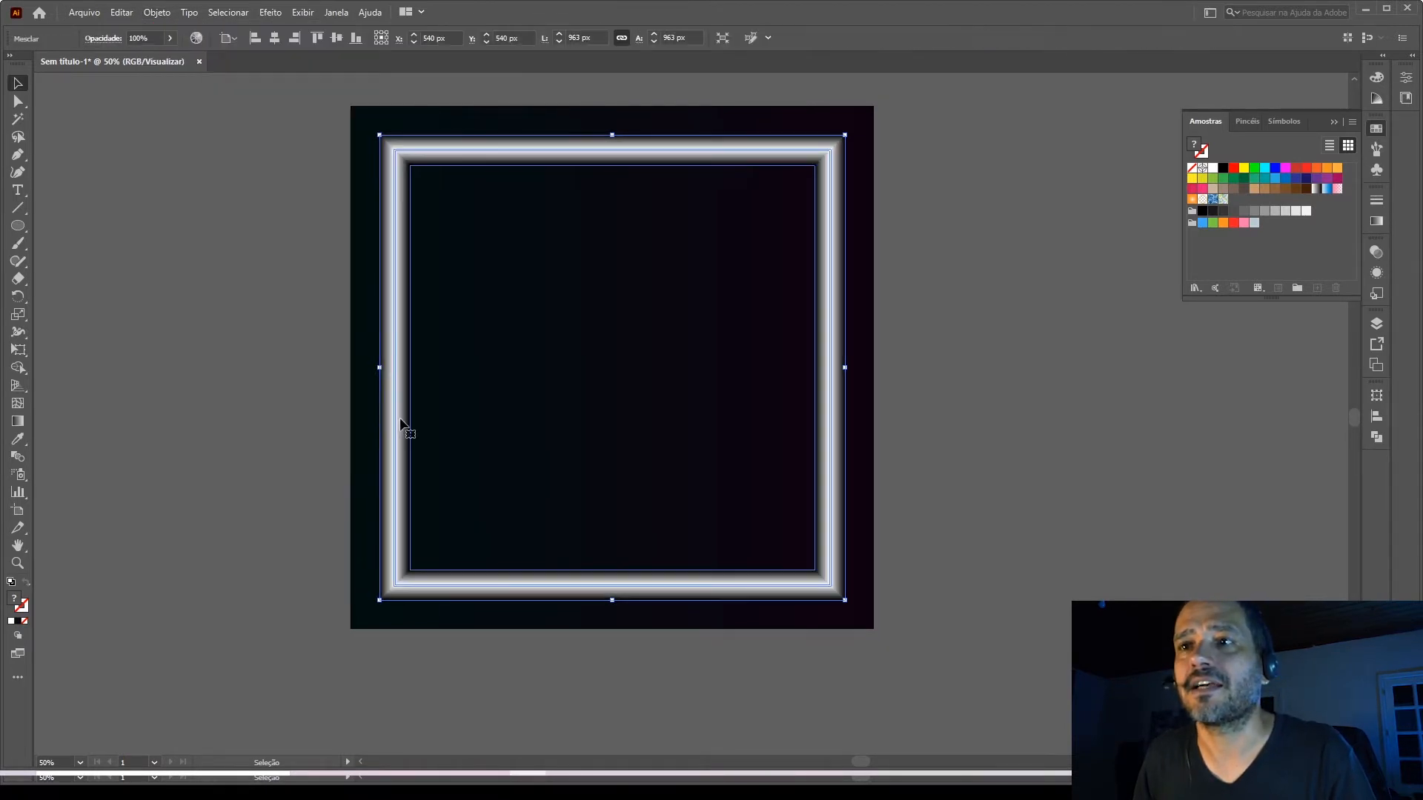
click(266, 283)
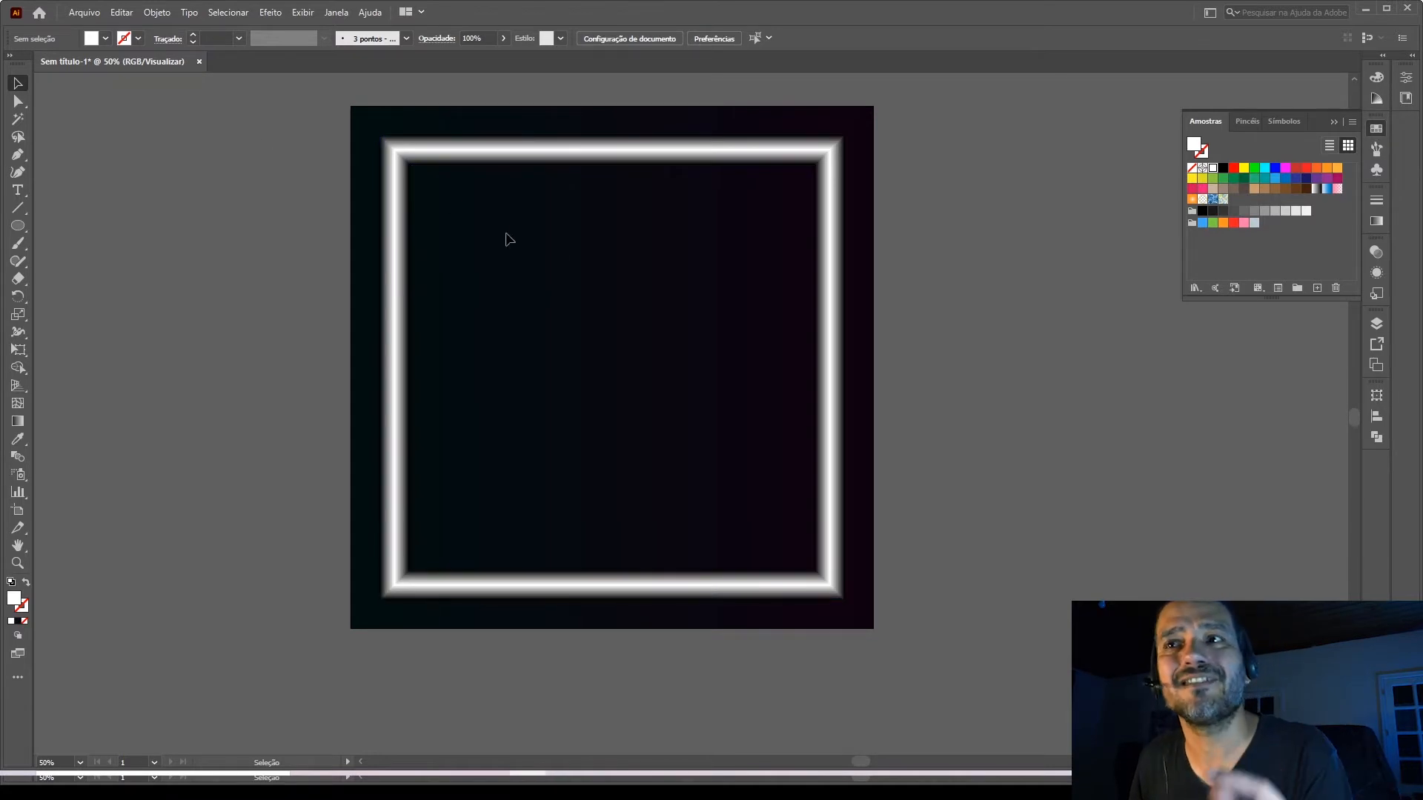
Set the blended frame's blending mode to Subexp. cor so it glows in the background's gradient colours.
click(500, 166)
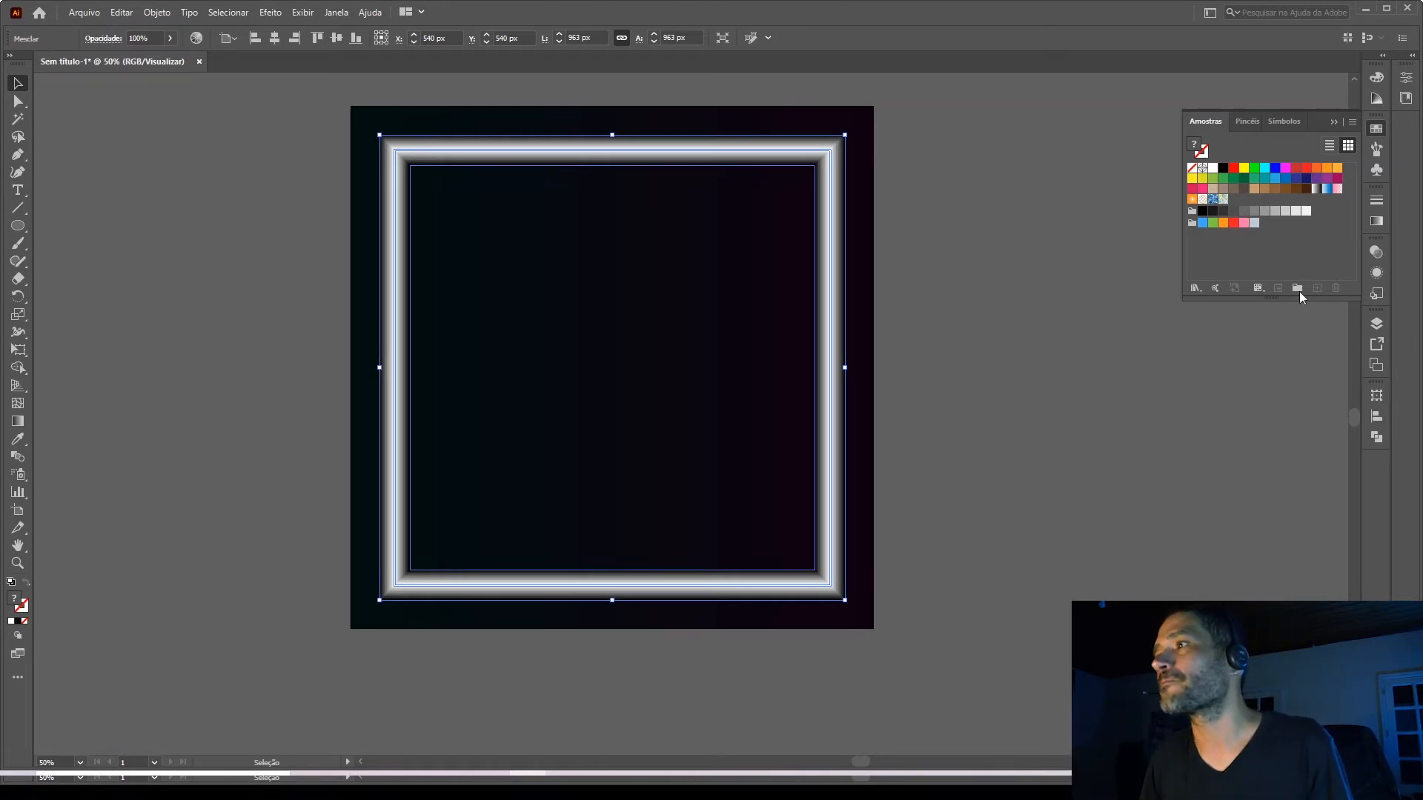
click(1371, 253)
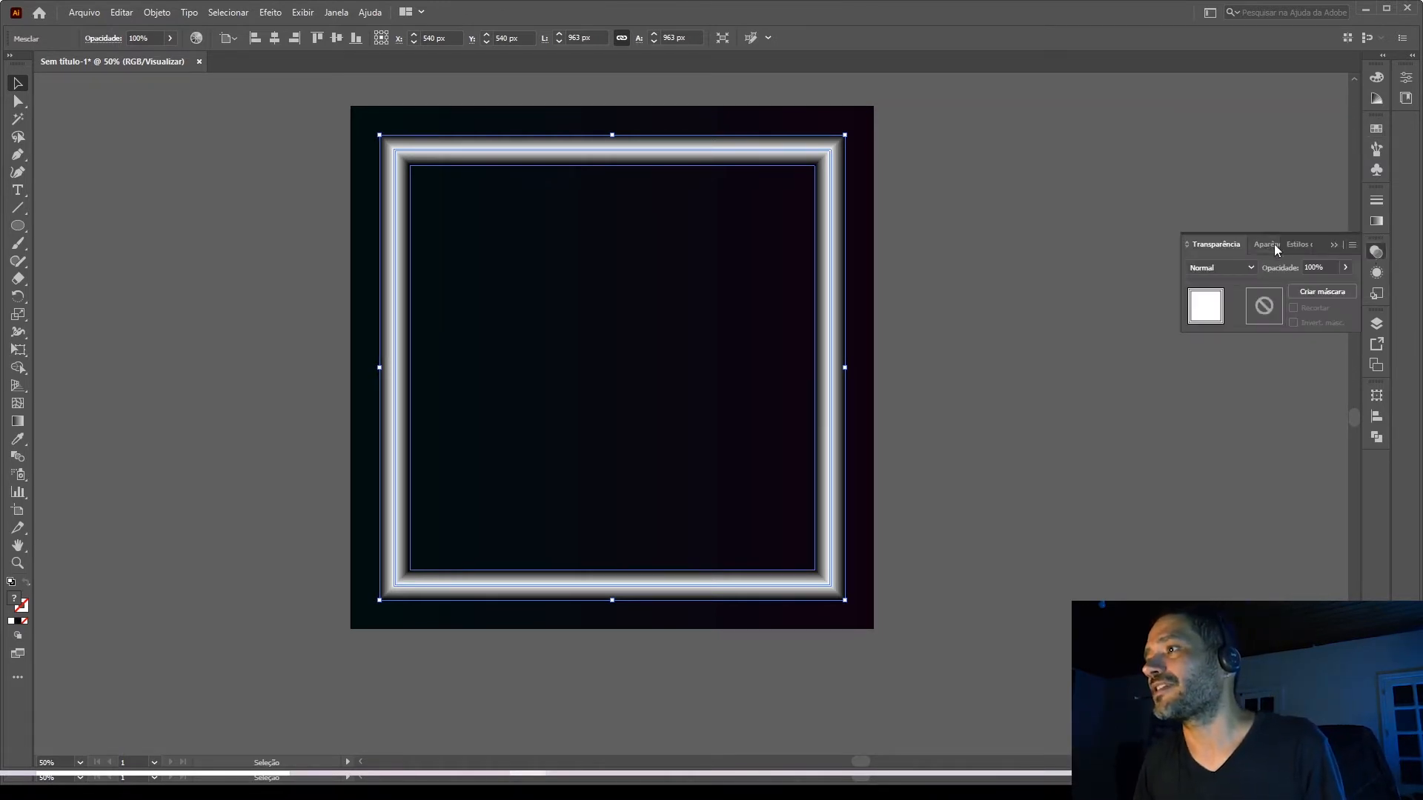
click(1239, 268)
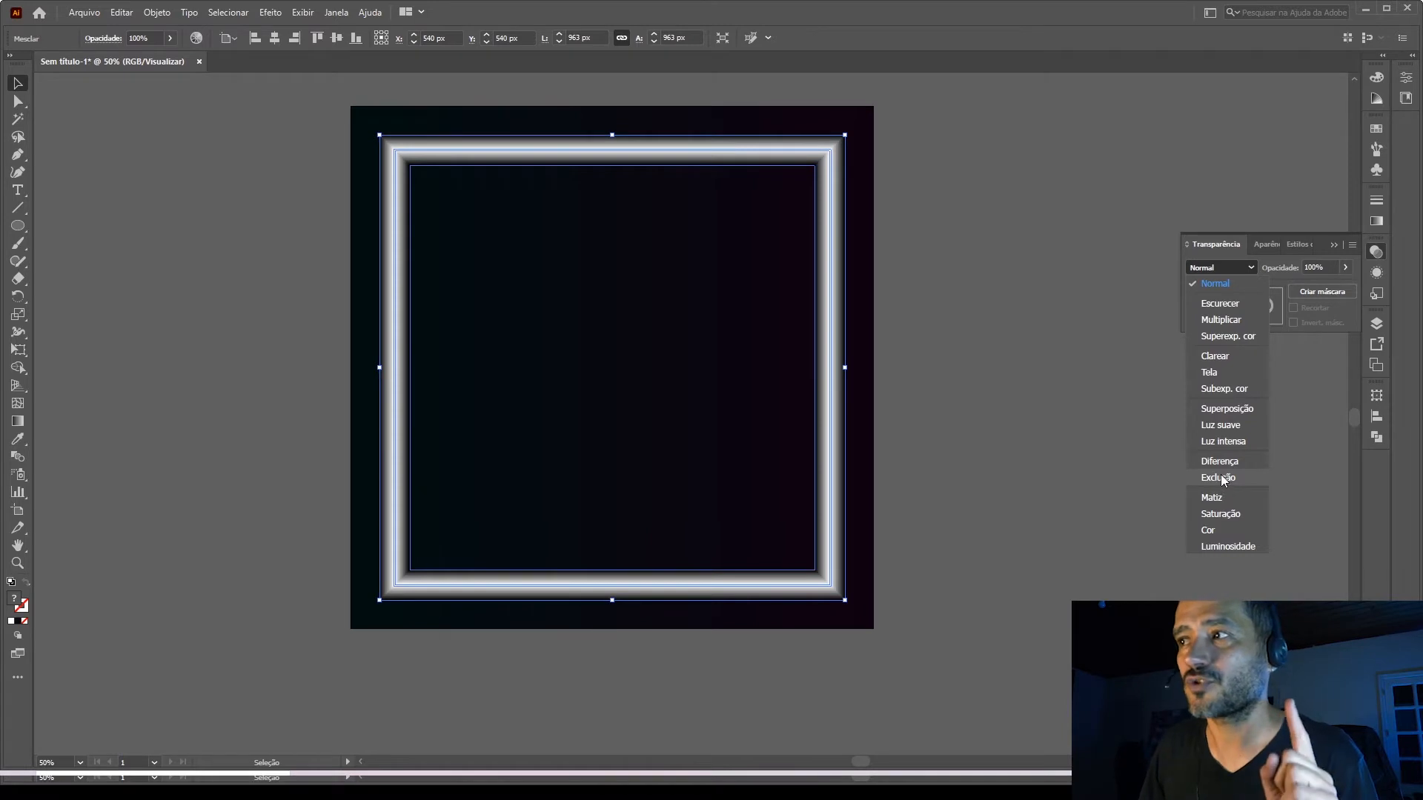
click(1225, 390)
click(1040, 458)
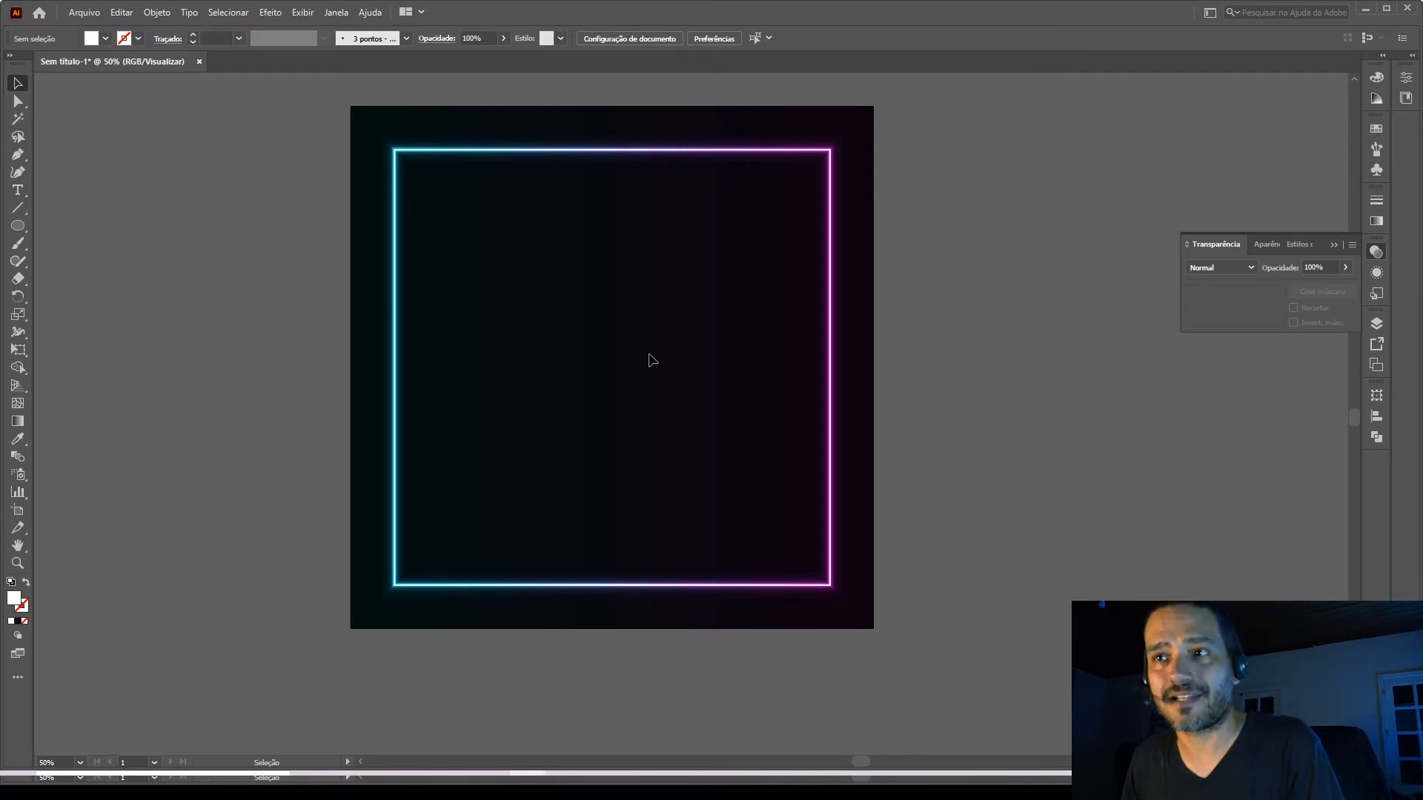
Move the glowing frame off the gradient background onto the empty canvas beside the artboard.
scroll(650, 360, down, 1)
drag(803, 360, 1173, 432)
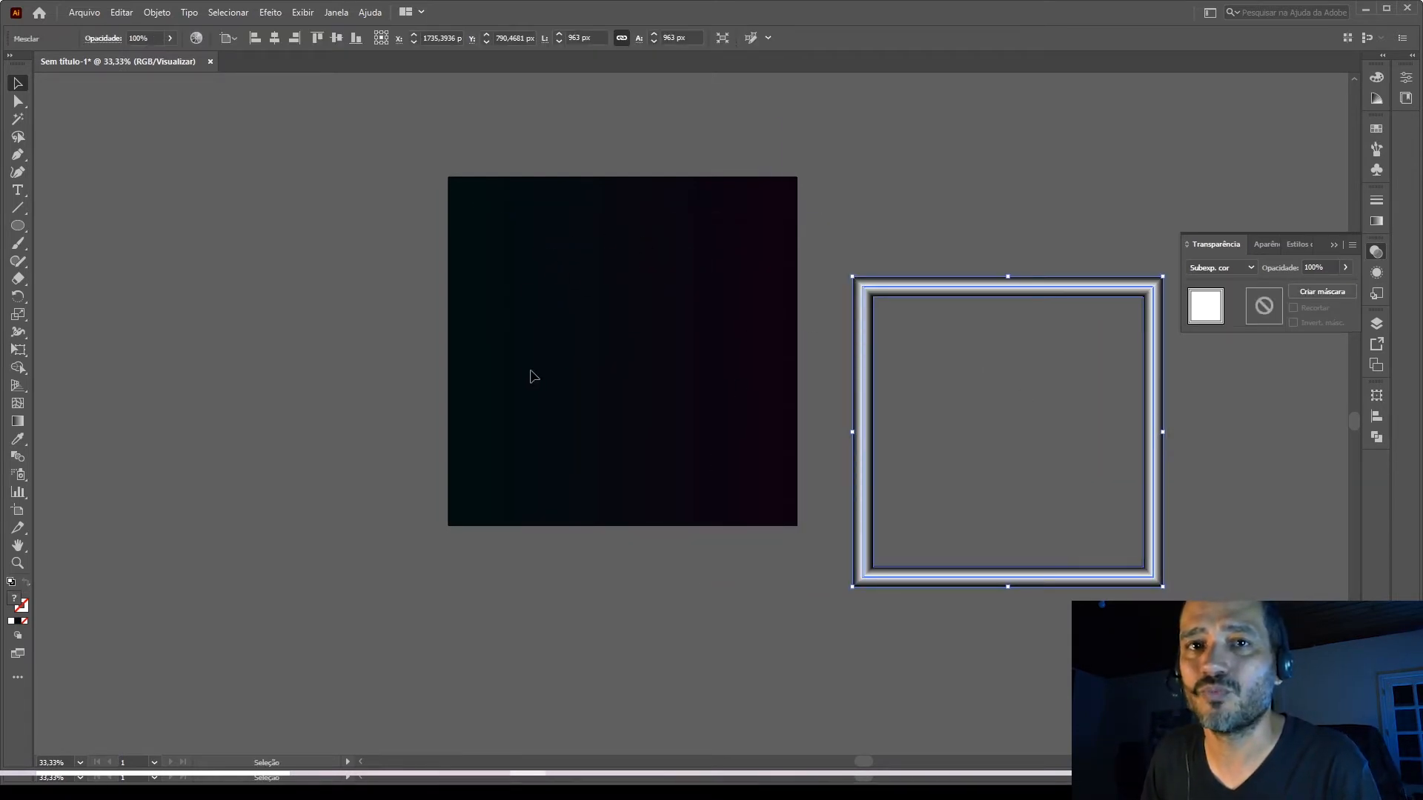
click(909, 244)
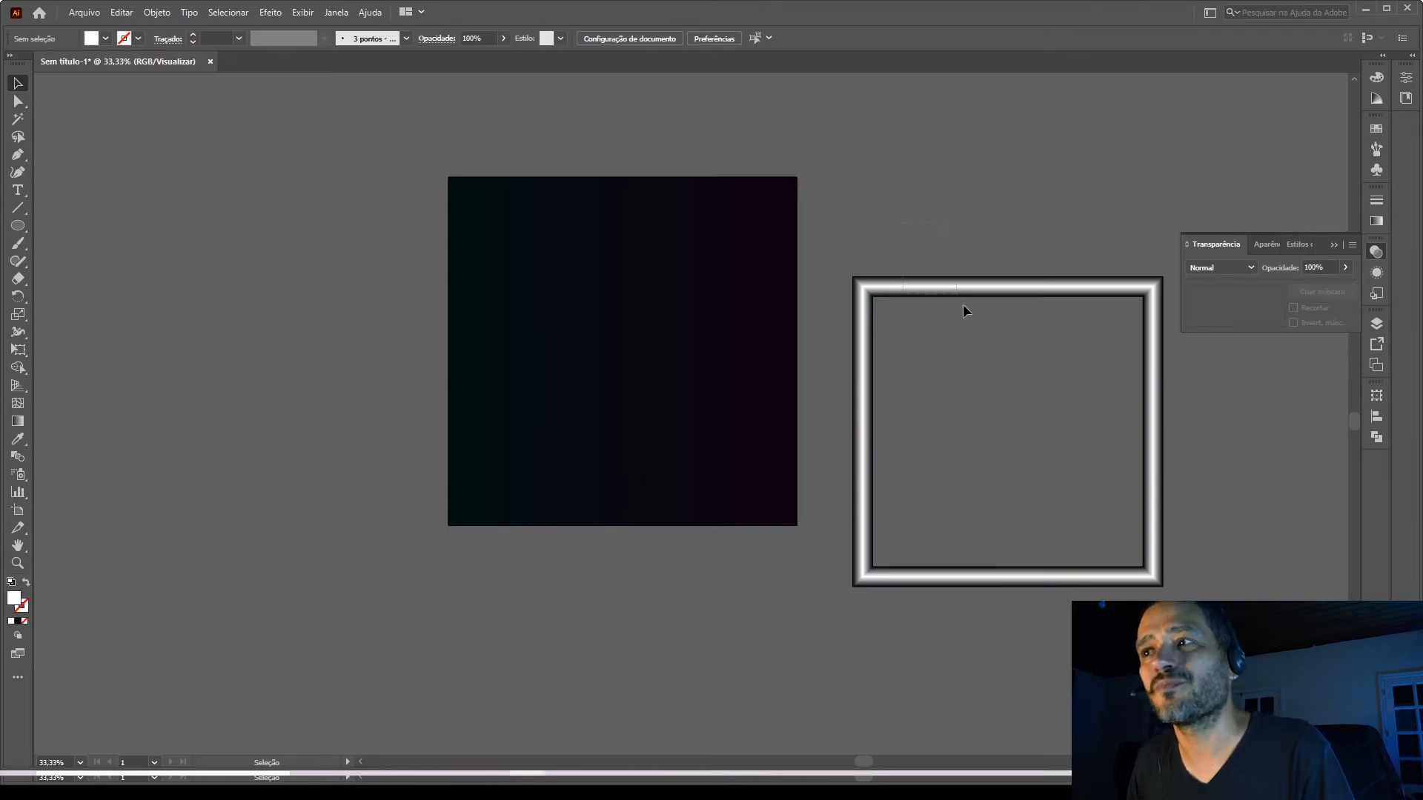
click(972, 328)
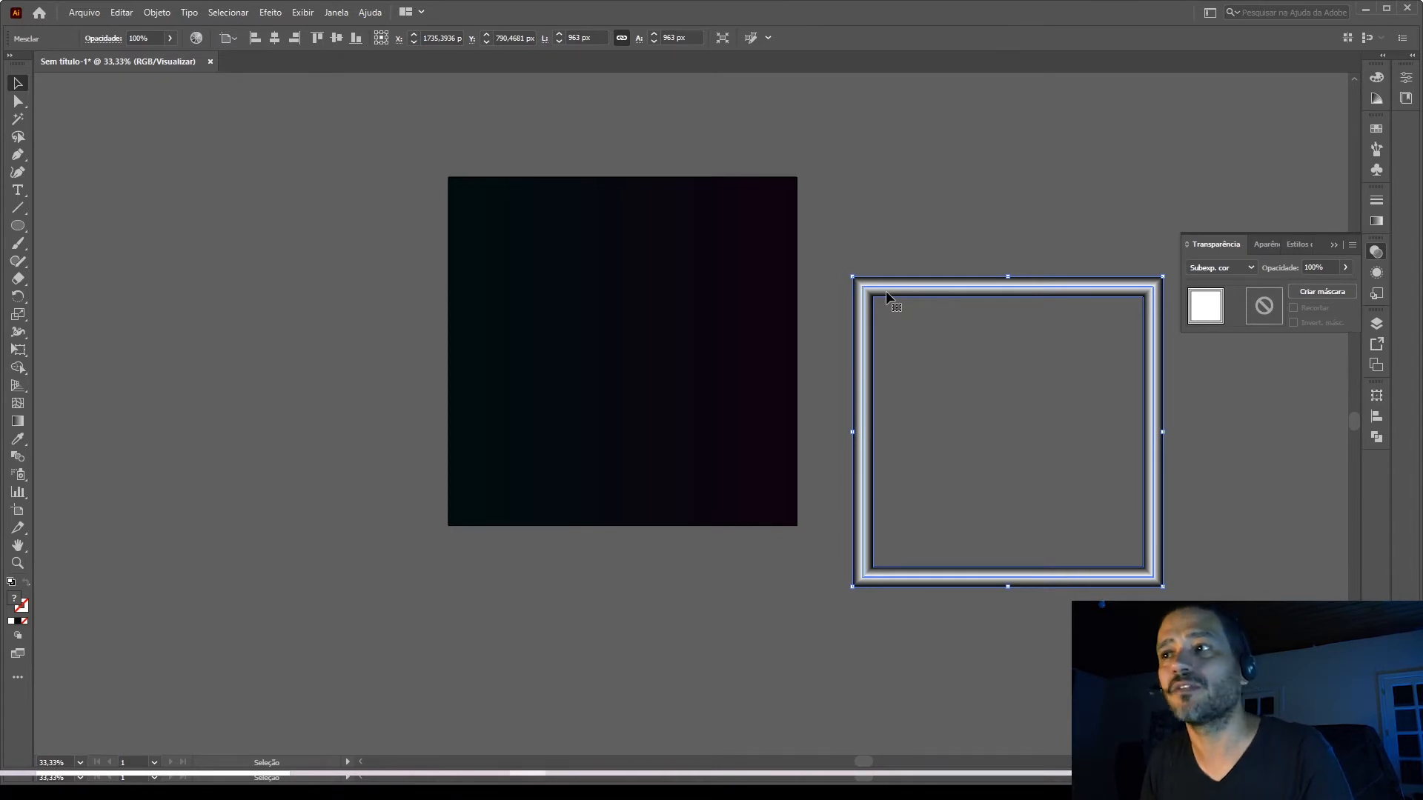
click(993, 225)
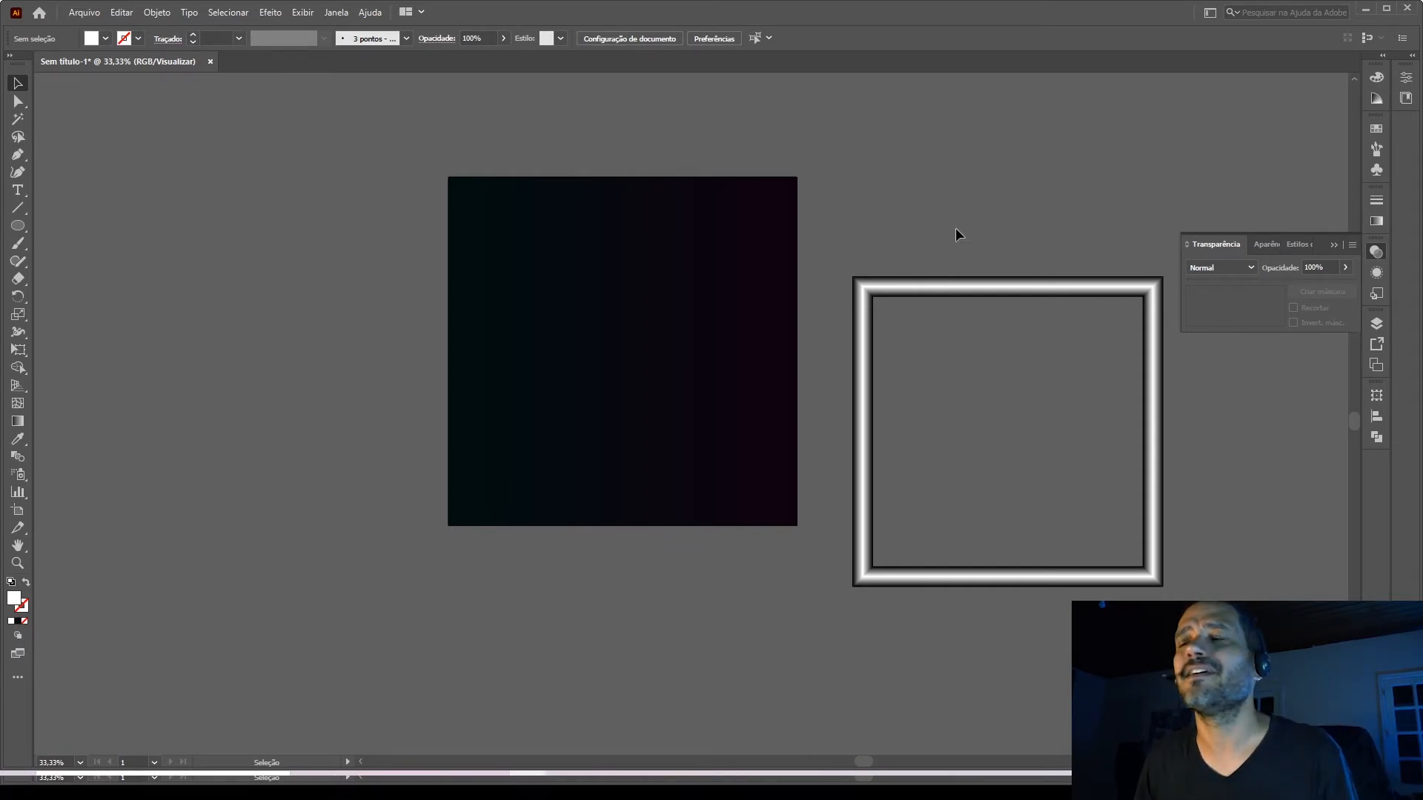
Centre the frame horizontally and vertically on the artboard, over the gradient background.
click(945, 284)
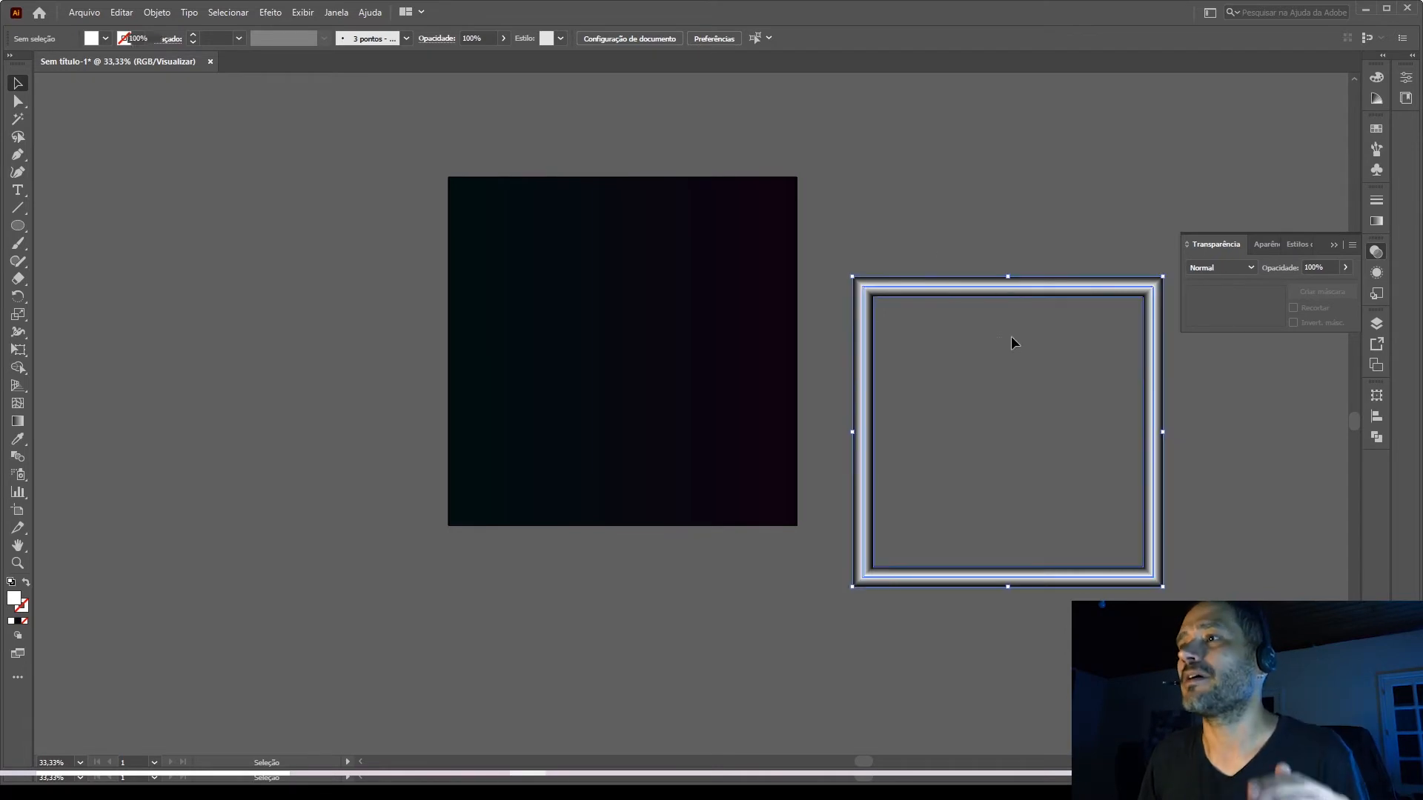
click(1376, 417)
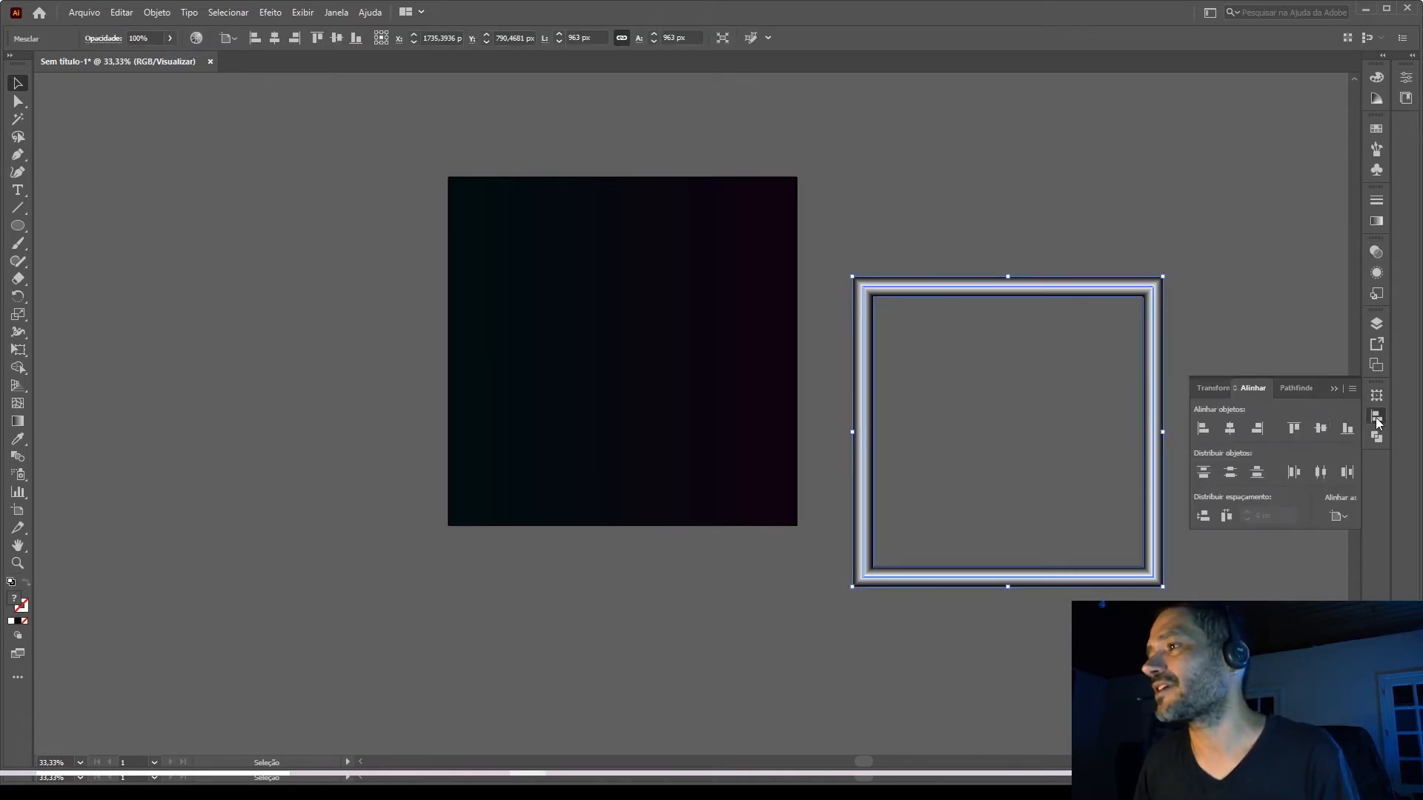
click(1320, 428)
click(1230, 429)
click(1077, 337)
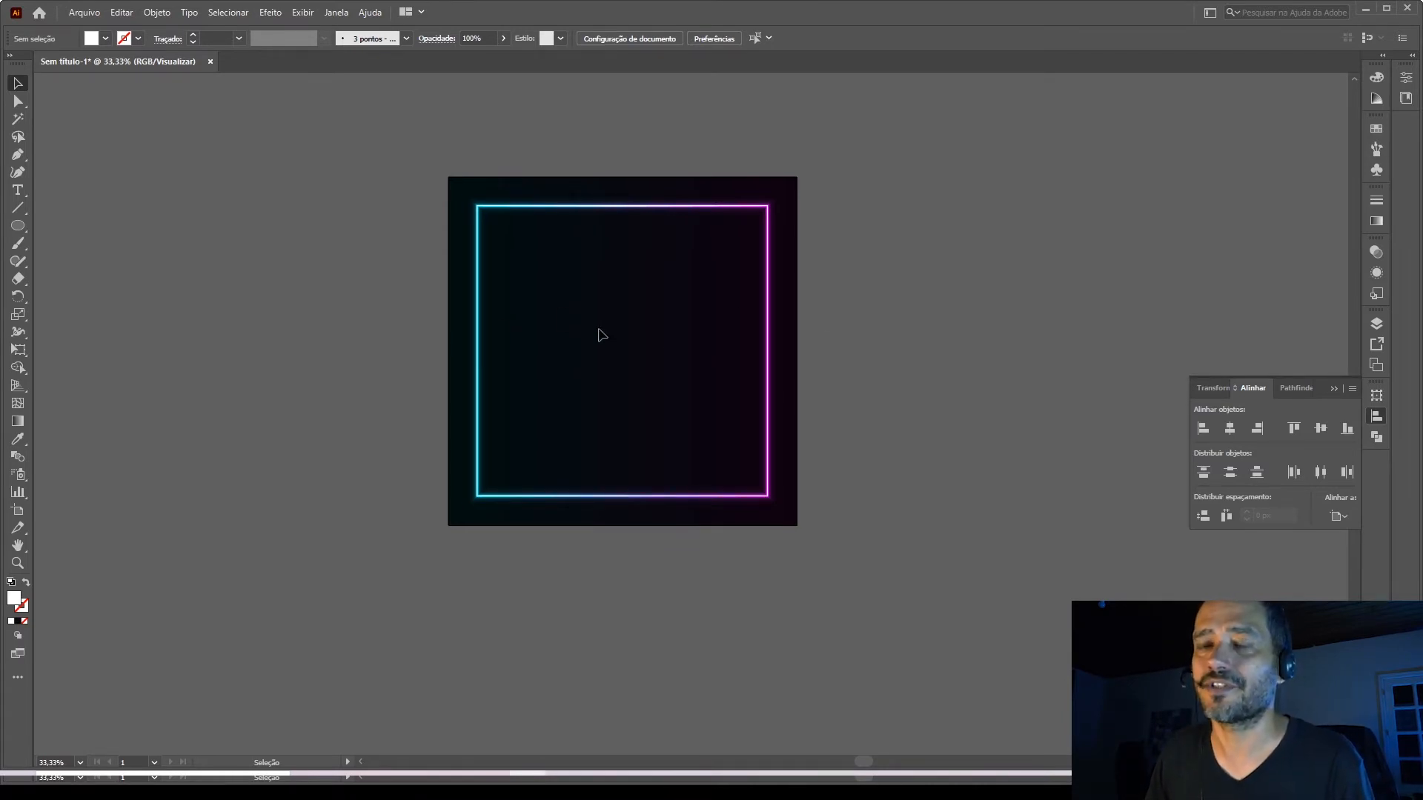
Rotate the background rectangle half a turn to swap the frame's cyan and magenta sides, and undo the rotation.
key(ctrl+a)
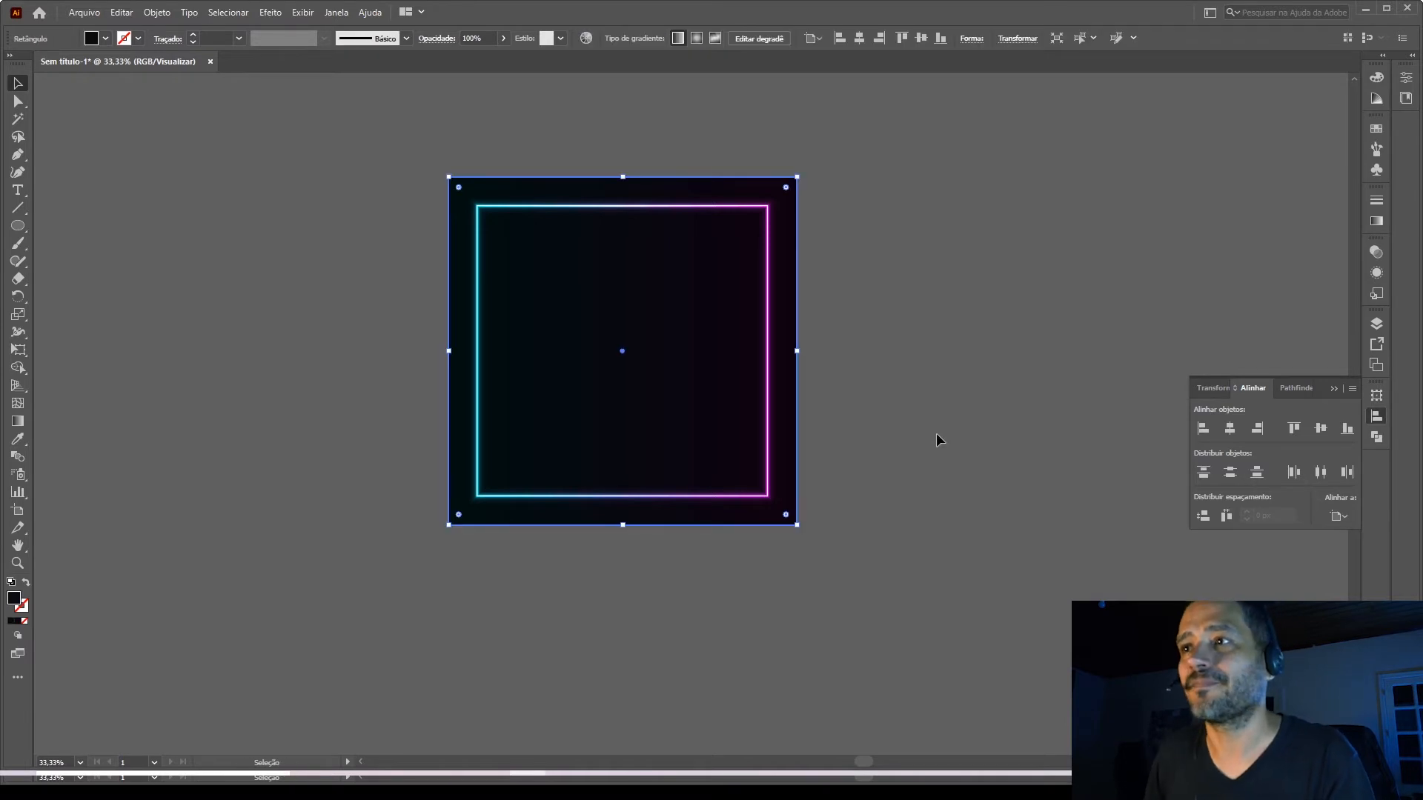
click(823, 409)
click(752, 403)
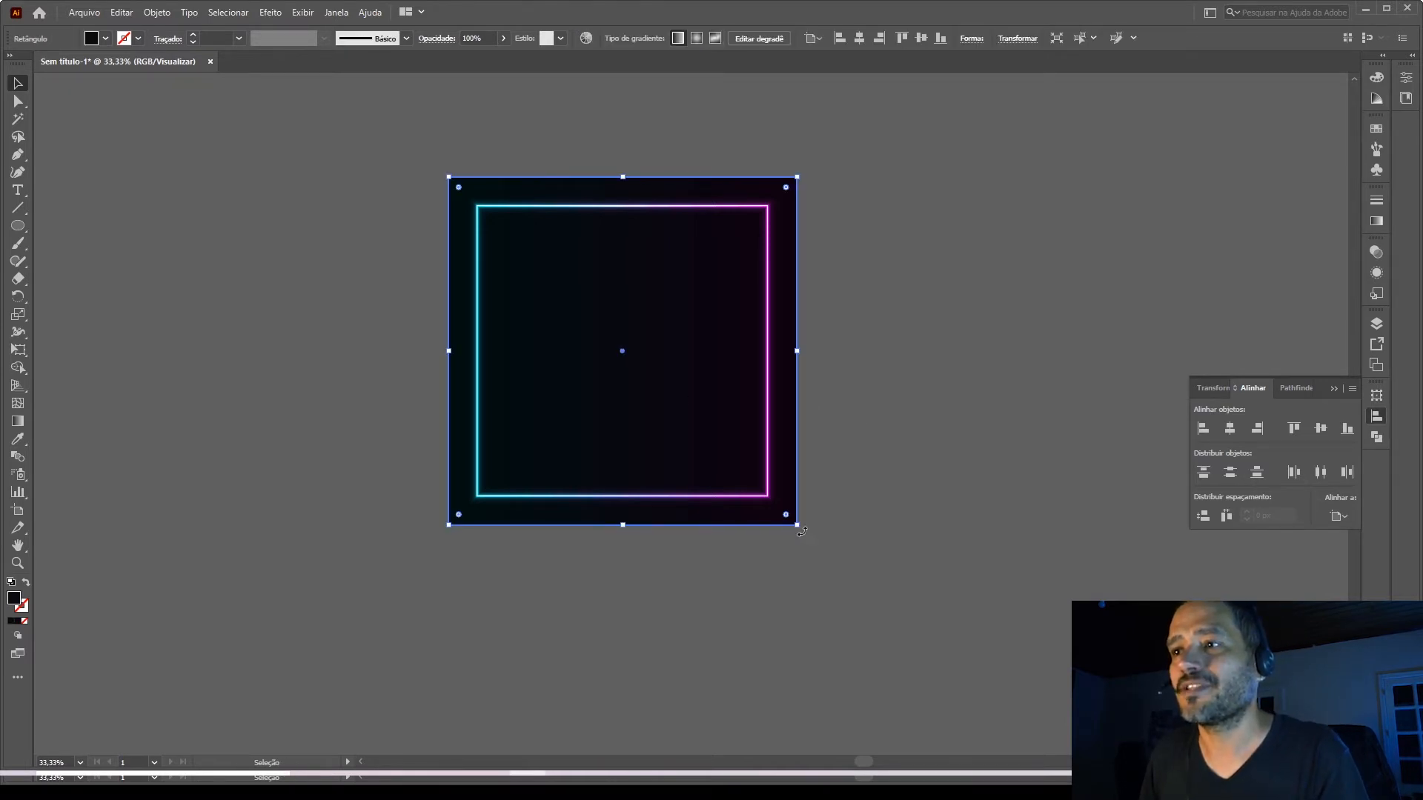
drag(828, 518, 544, 316)
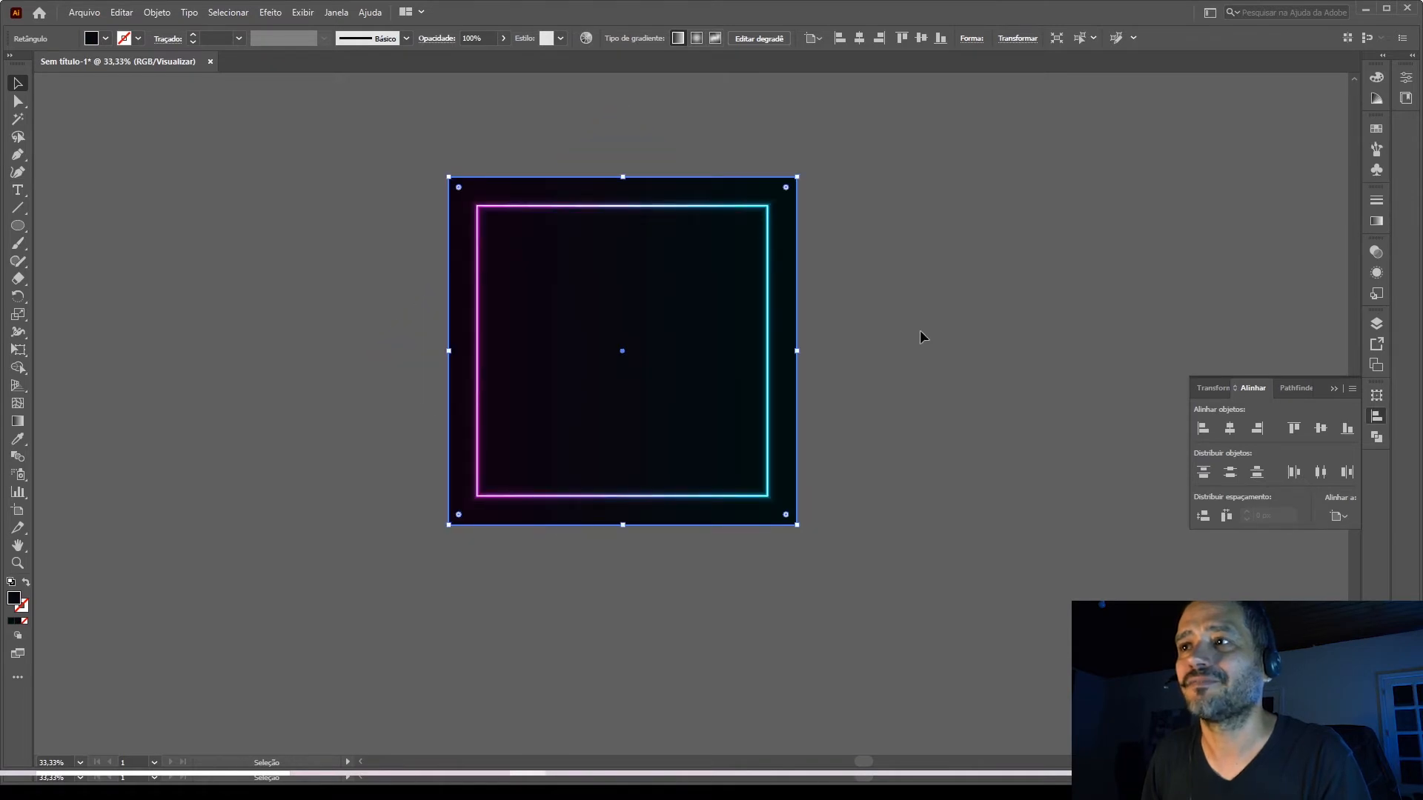
click(936, 340)
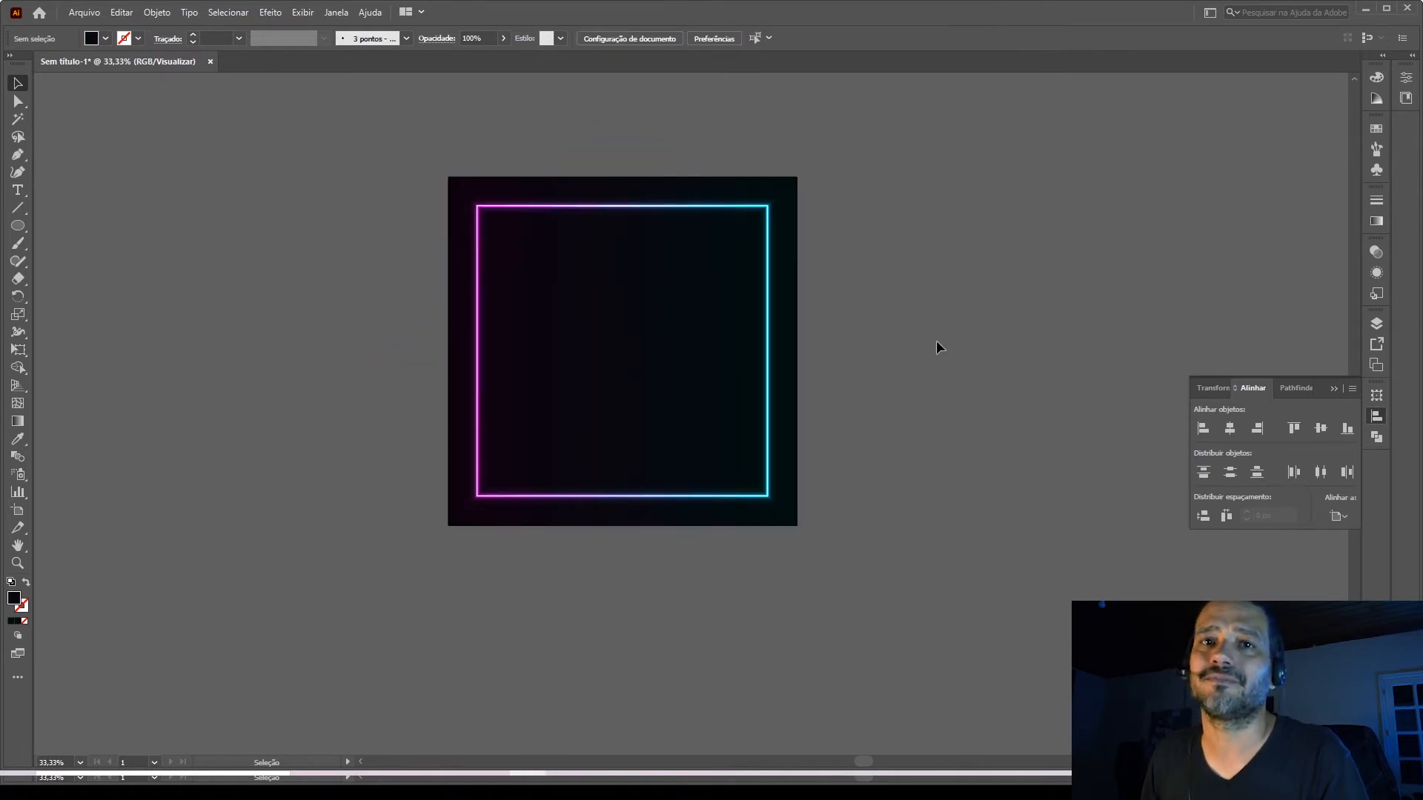
click(609, 360)
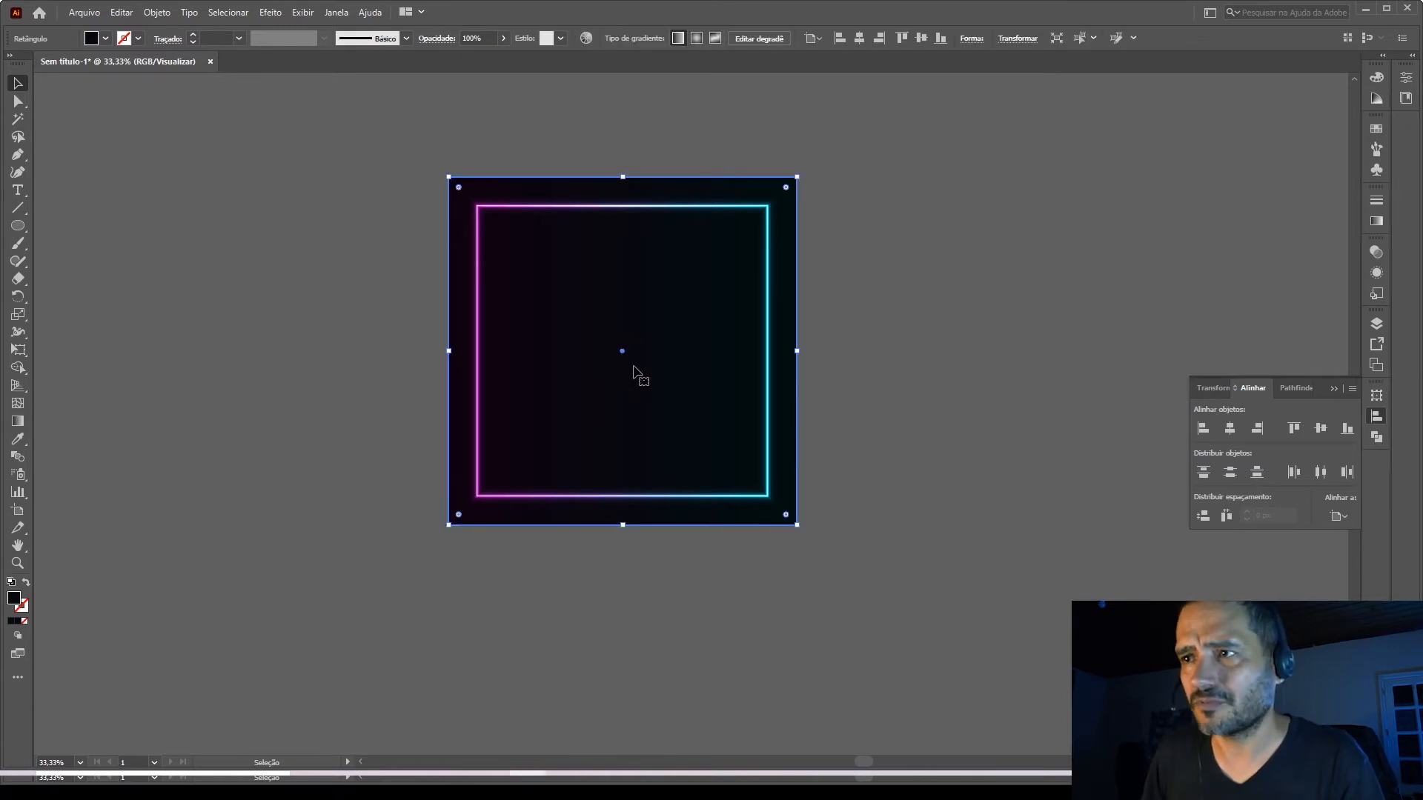
key(ctrl+z)
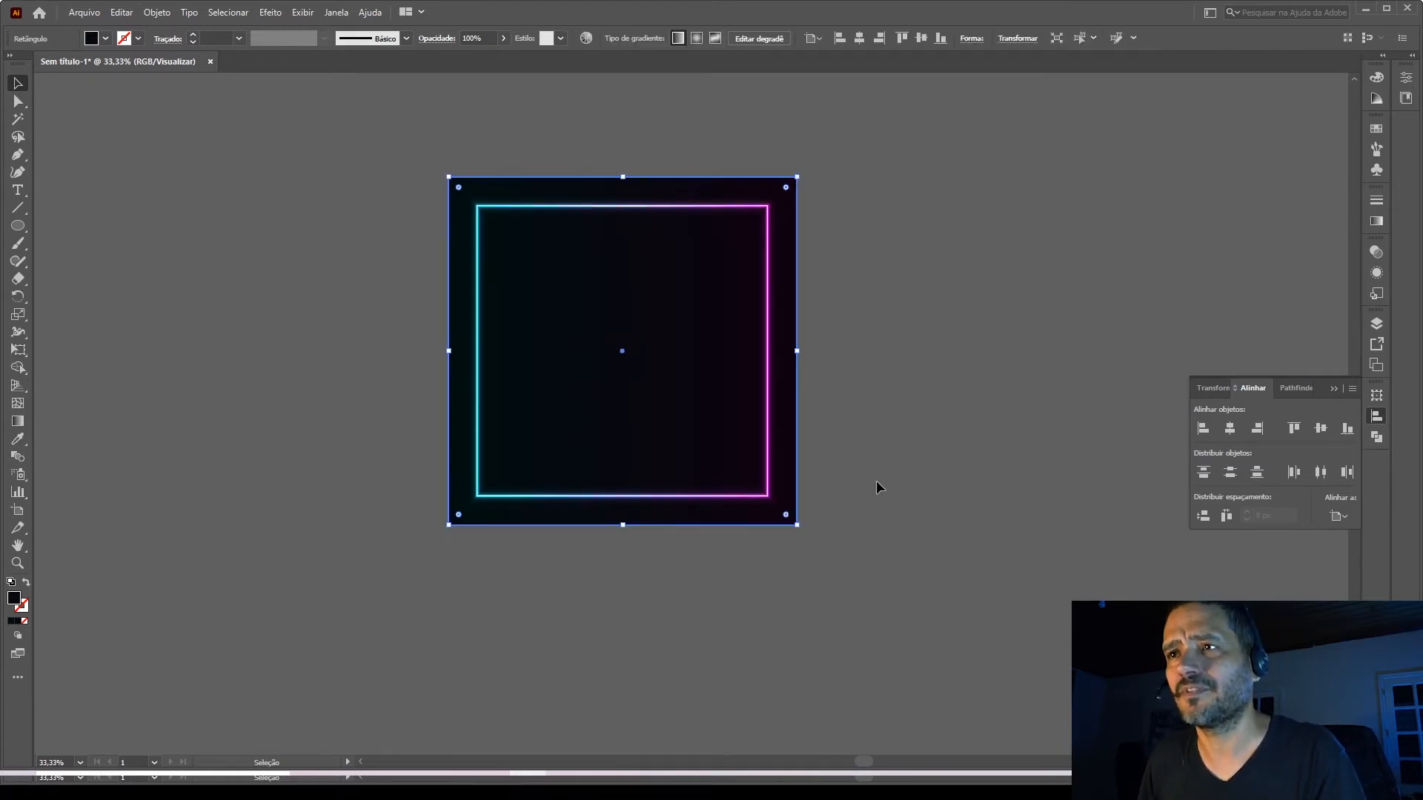
drag(863, 584, 416, 452)
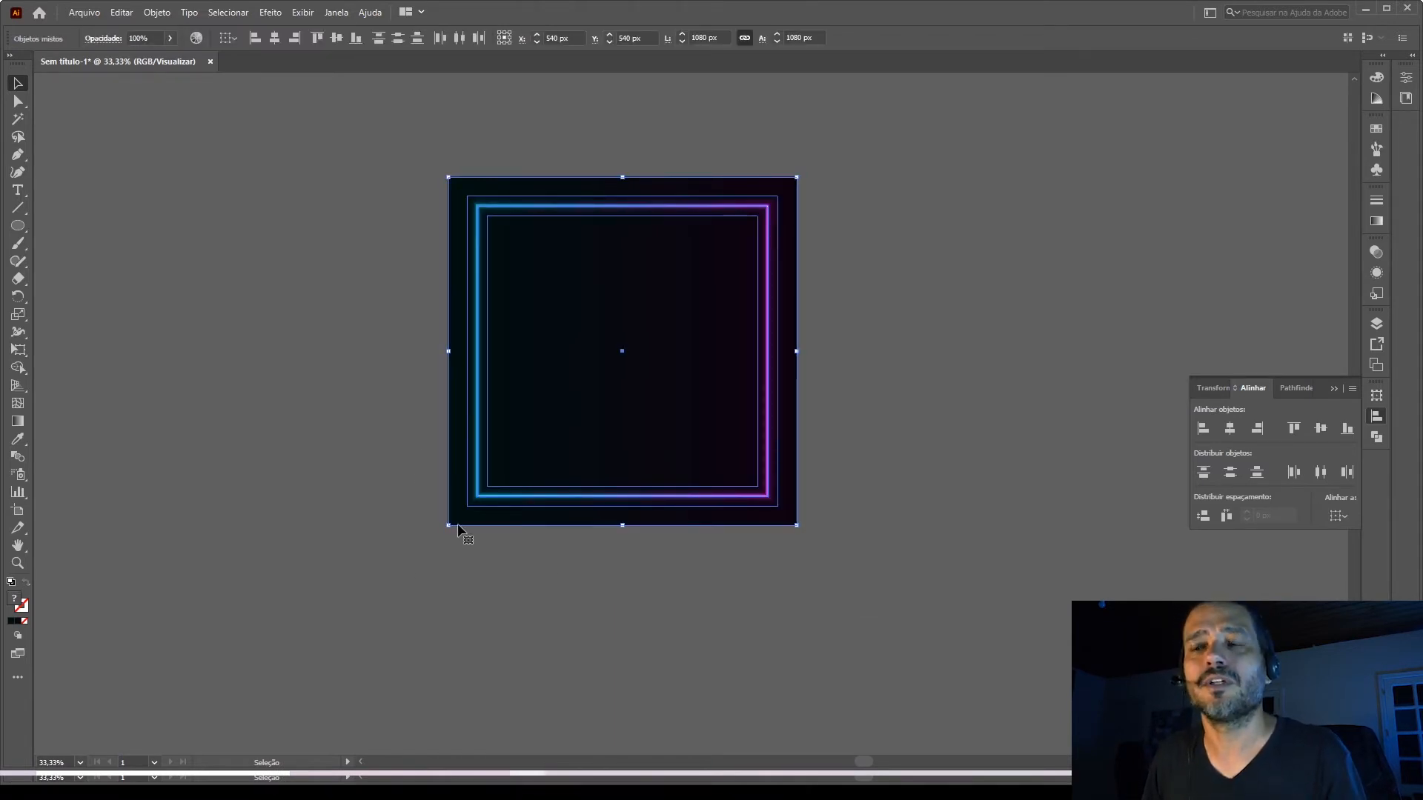
click(735, 671)
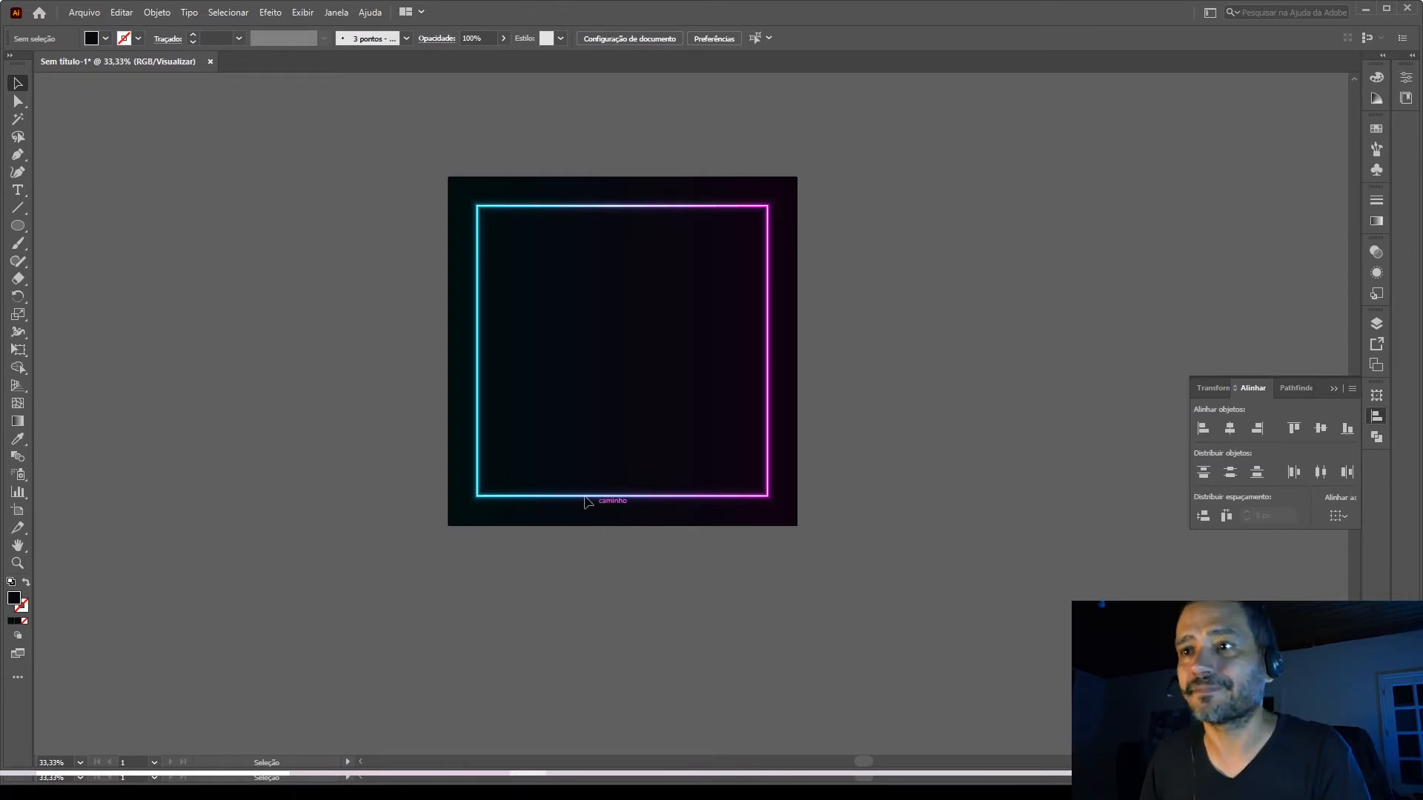
Draw a circle about 104 px in diameter on the empty canvas below the artboard, near its cyan side.
scroll(557, 428, down, 3)
scroll(554, 429, down, 1)
click(17, 225)
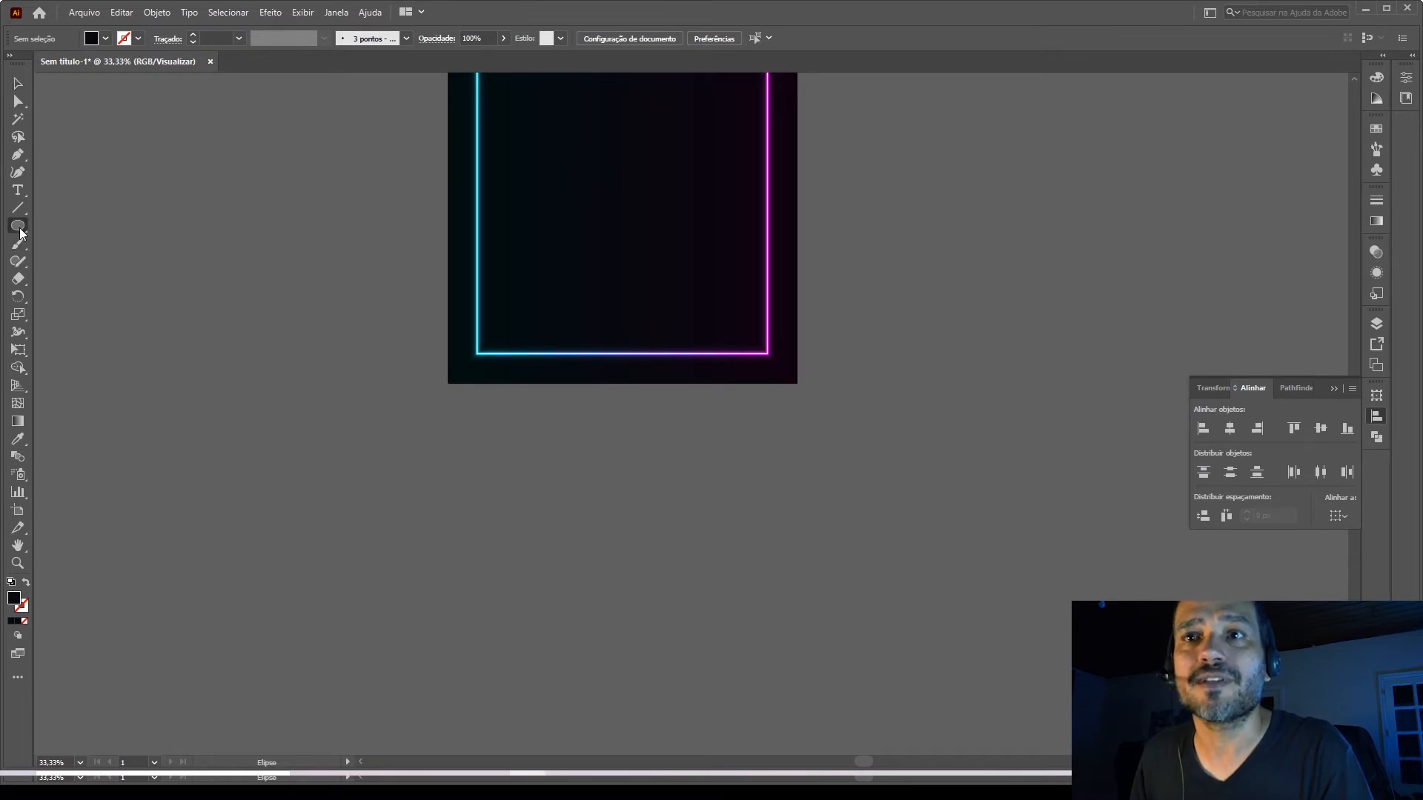
mouse_move(349, 527)
mouse_down()
mouse_move(374, 552)
mouse_move(354, 537)
mouse_up()
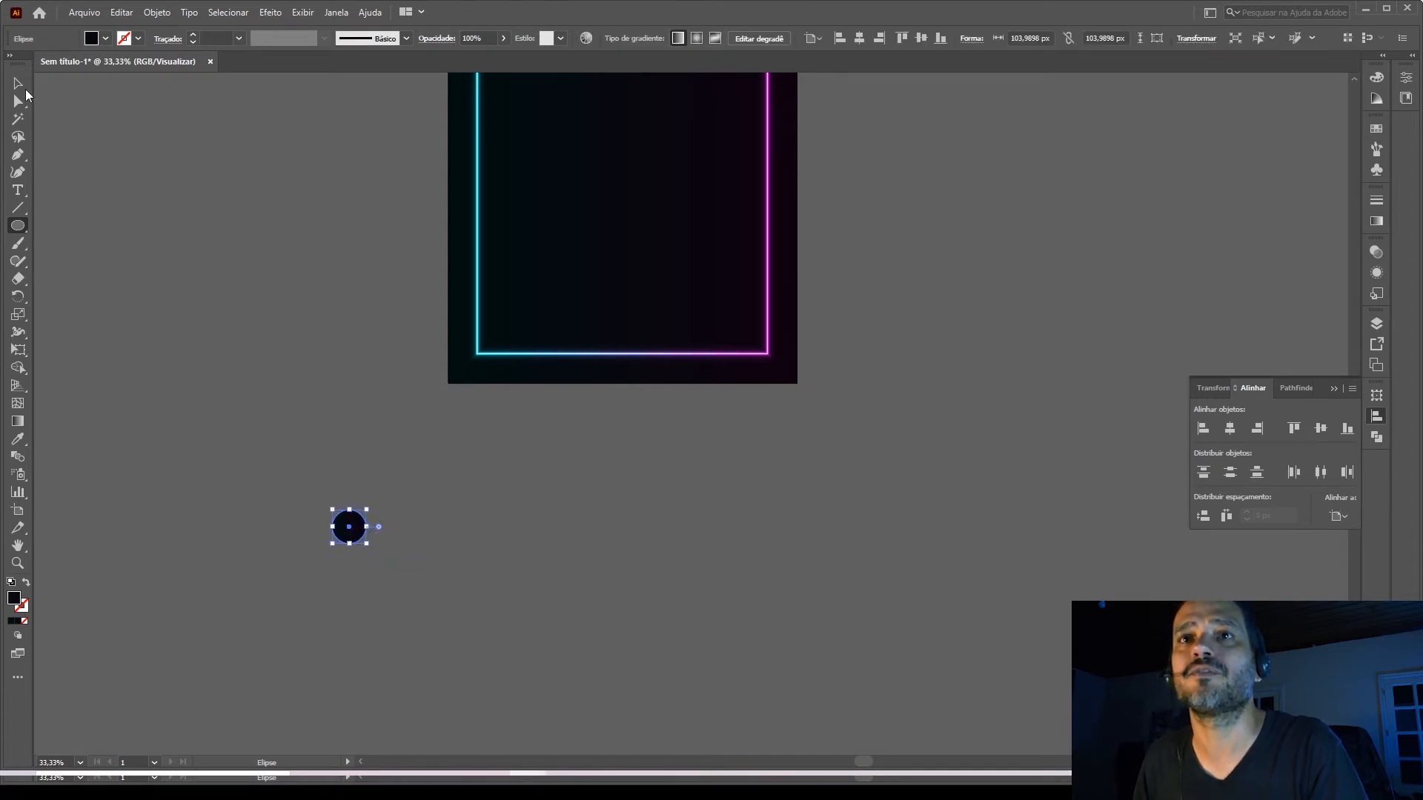
click(19, 84)
scroll(585, 445, up, 2)
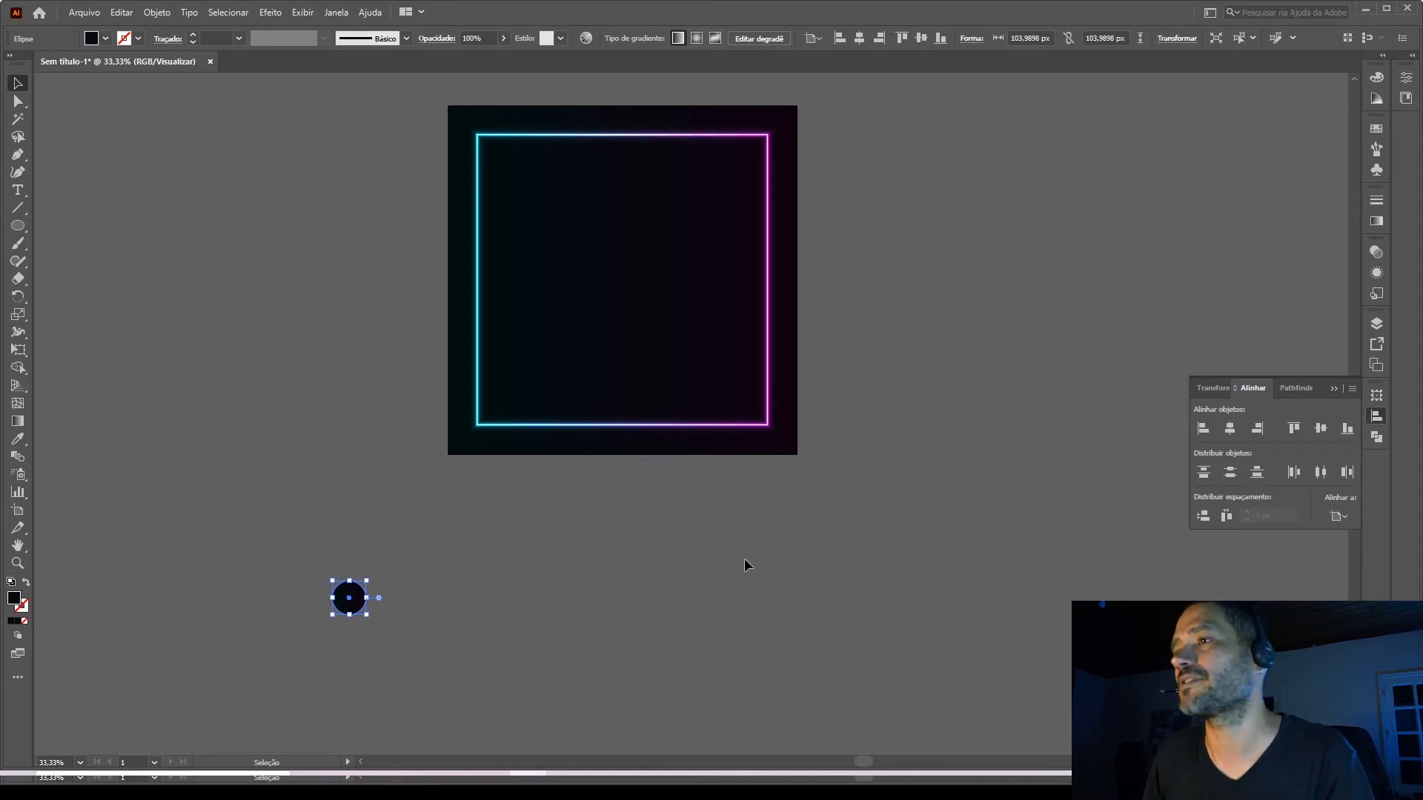
Raise the magenta and cyan stops of the circle's gradient to full brightness.
click(1374, 226)
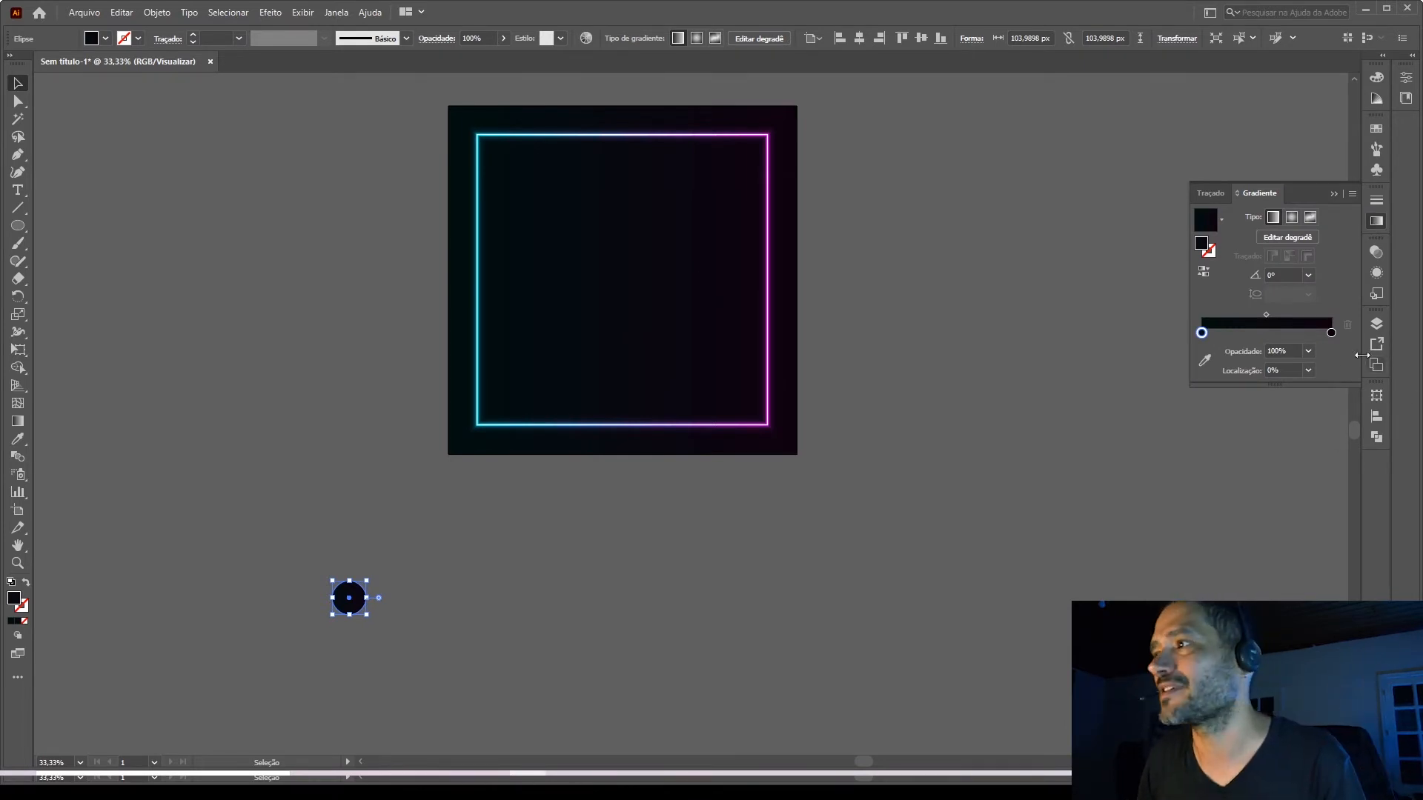
double_click(1332, 334)
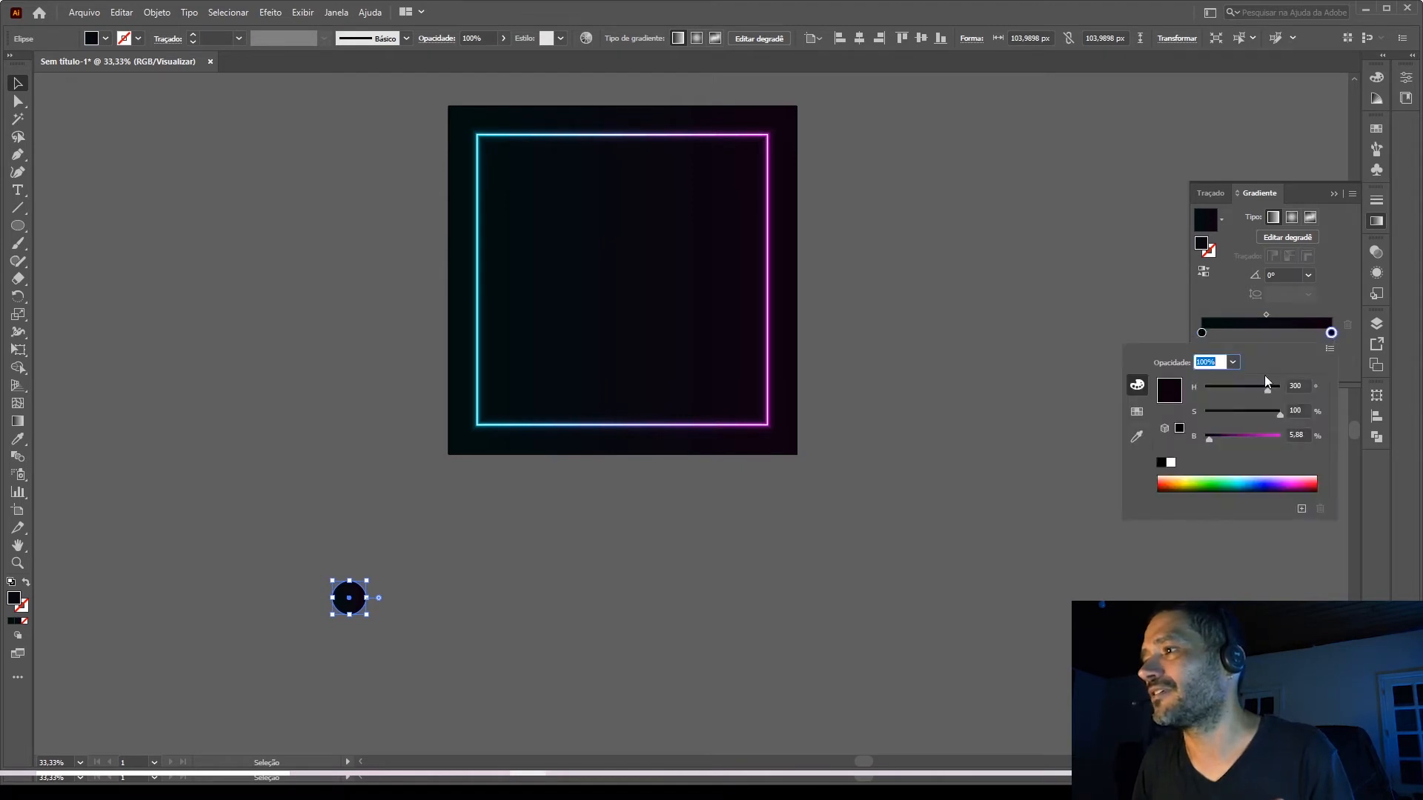
drag(1211, 440, 1302, 440)
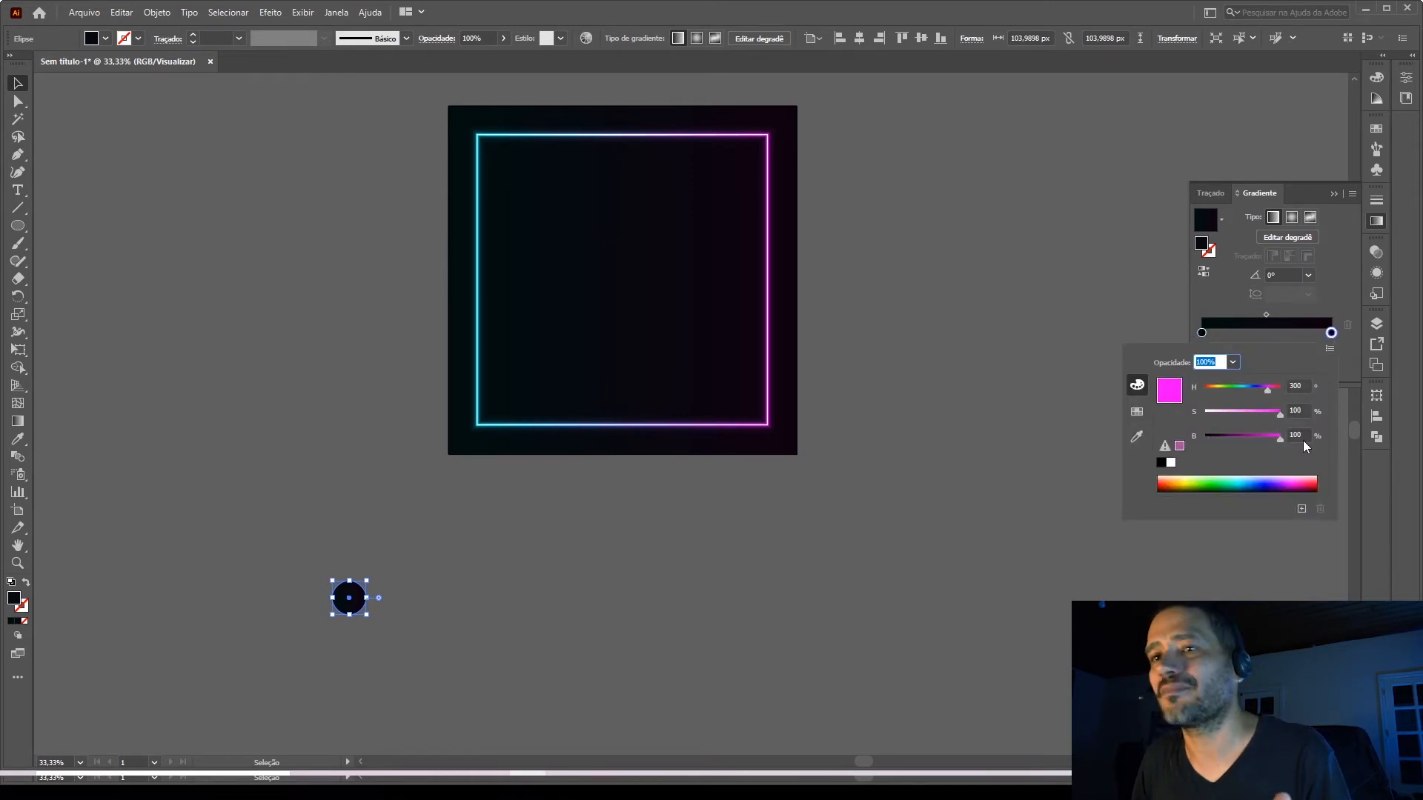
click(1201, 333)
double_click(1201, 333)
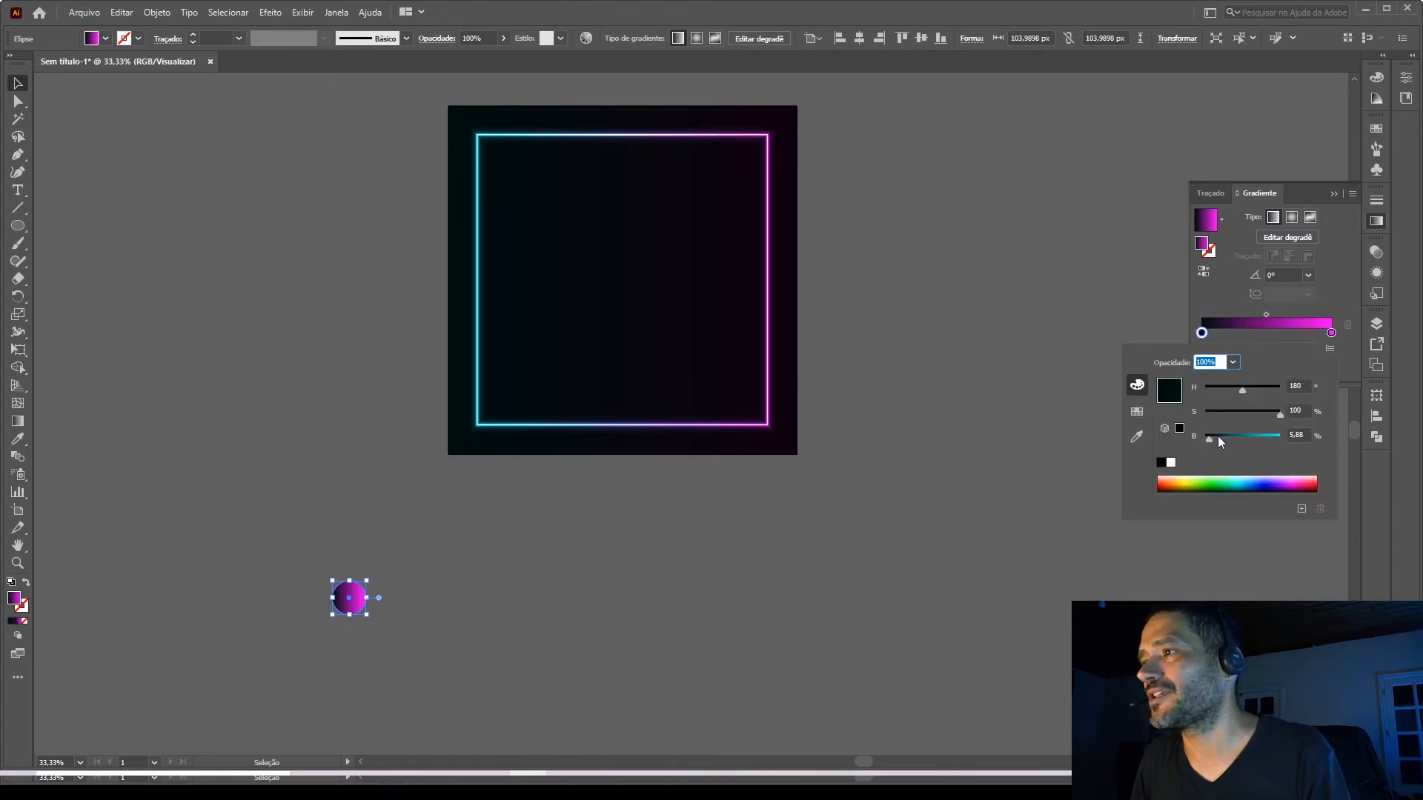
drag(1217, 435, 1302, 439)
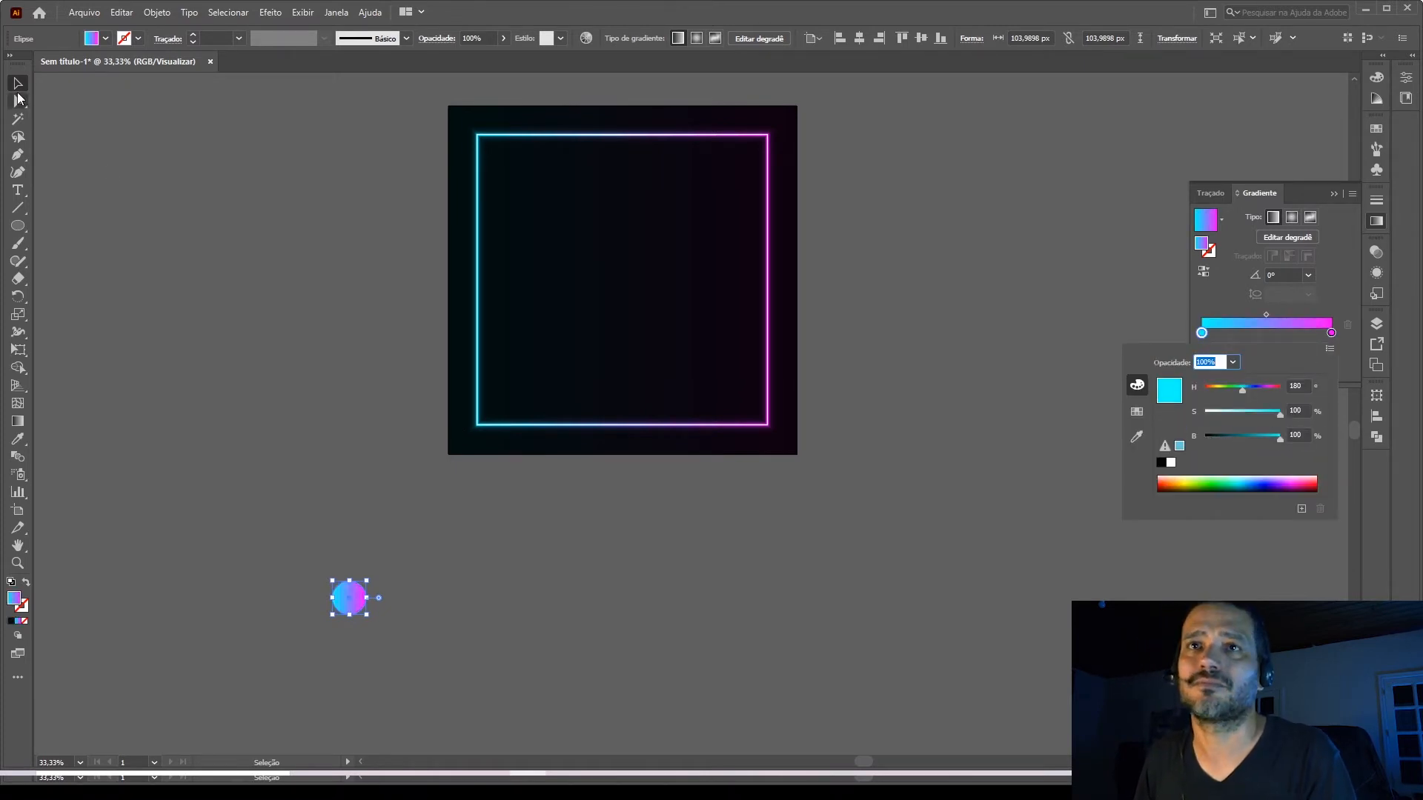
click(231, 274)
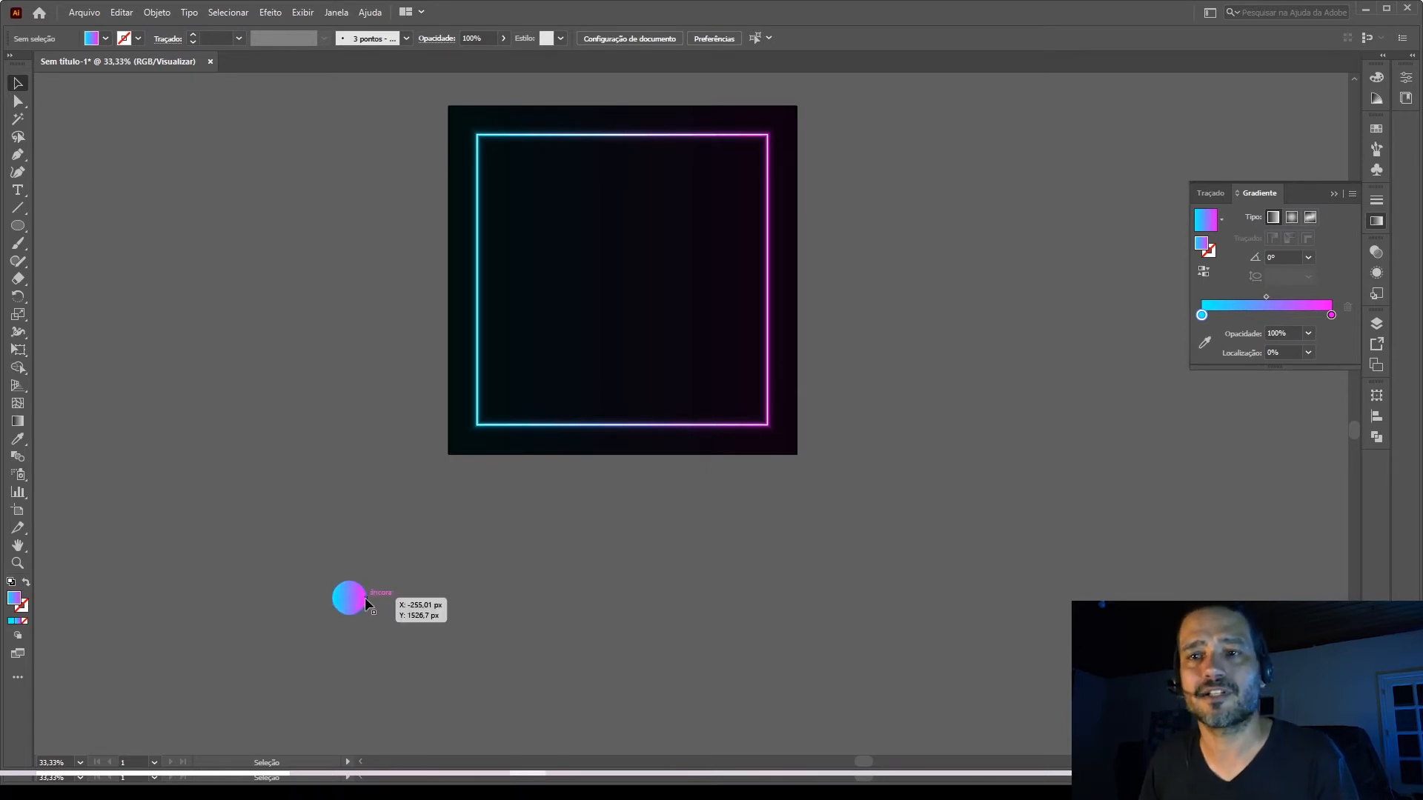
Duplicate the gradient circle horizontally, placing the copy level with the original near the artboard's magenta side.
drag(348, 608, 830, 612)
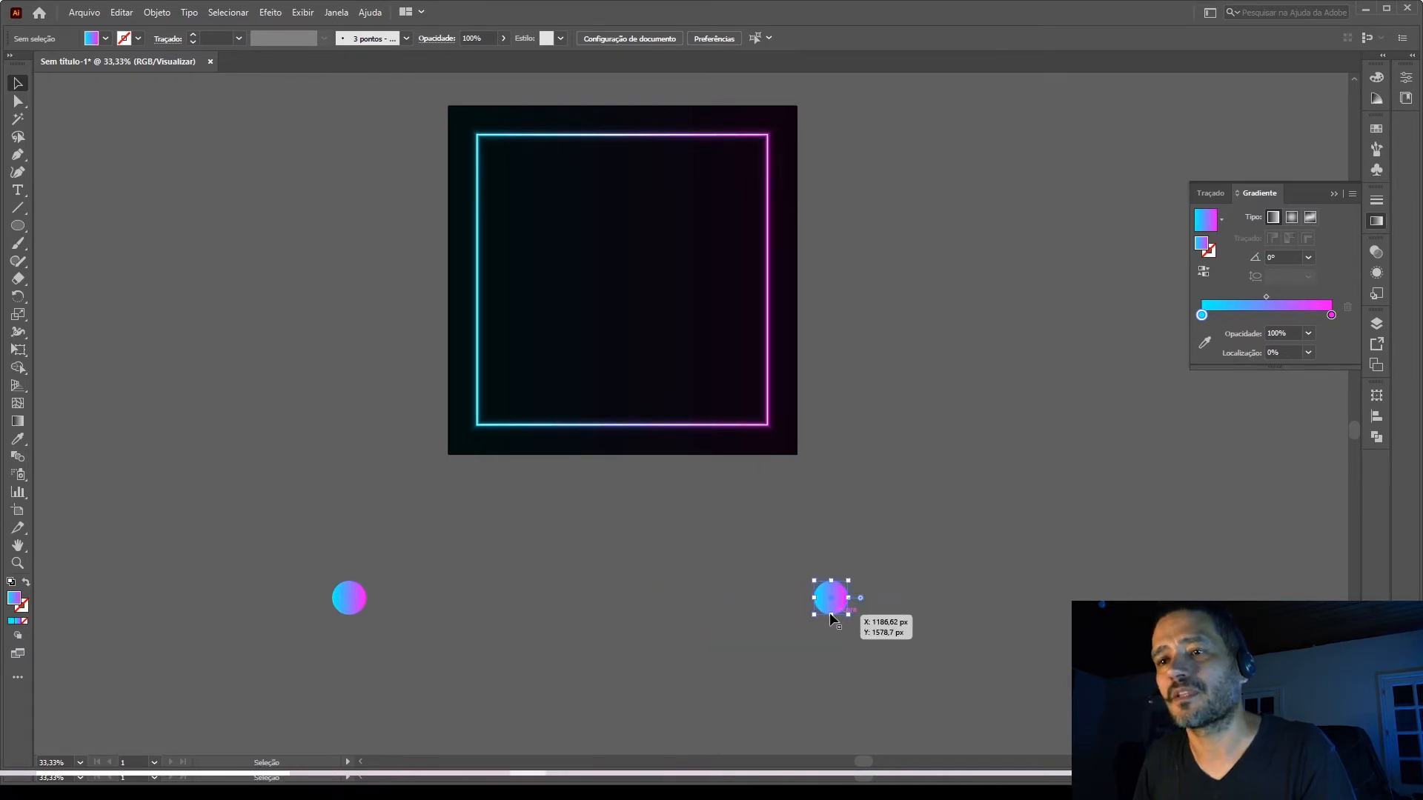
key(ctrl+z)
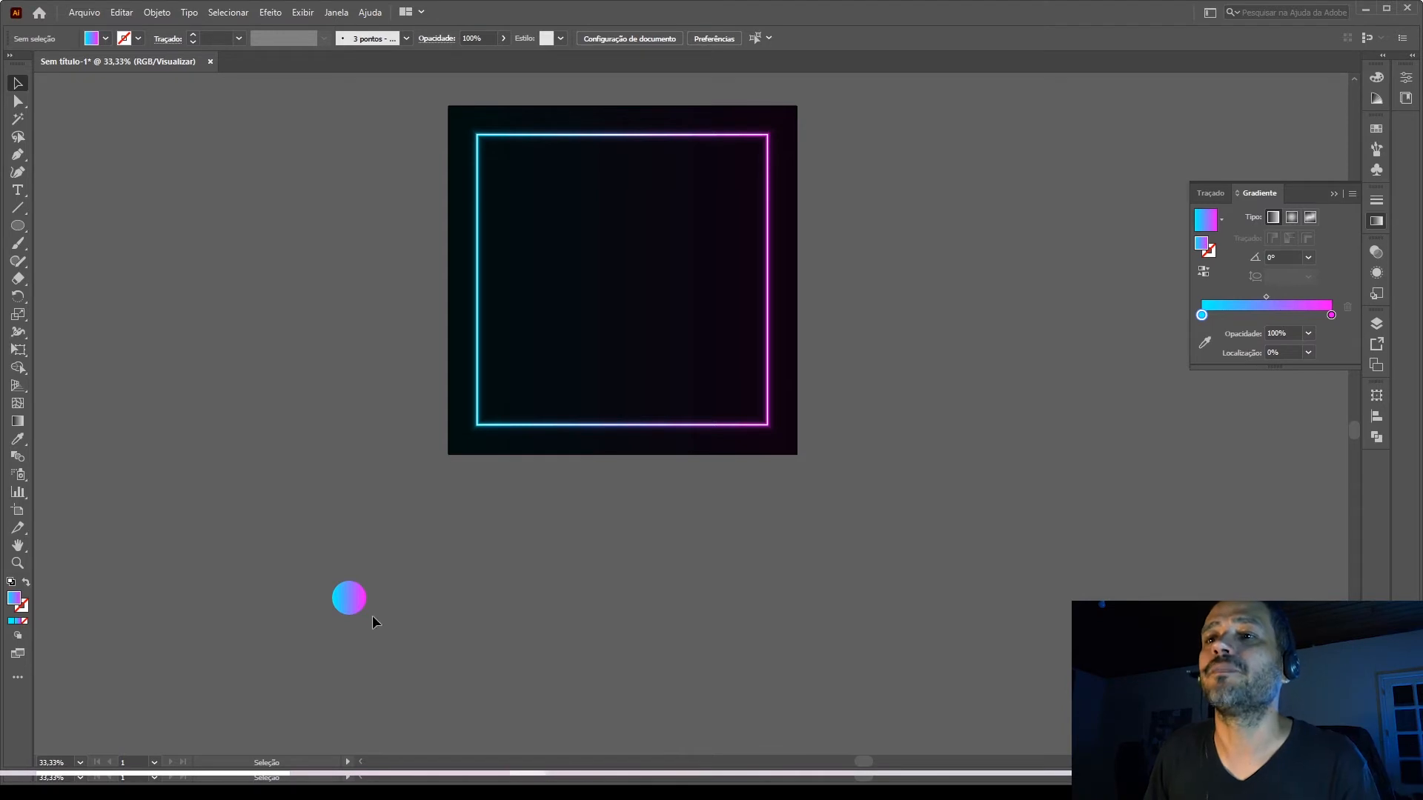
key(ctrl+c)
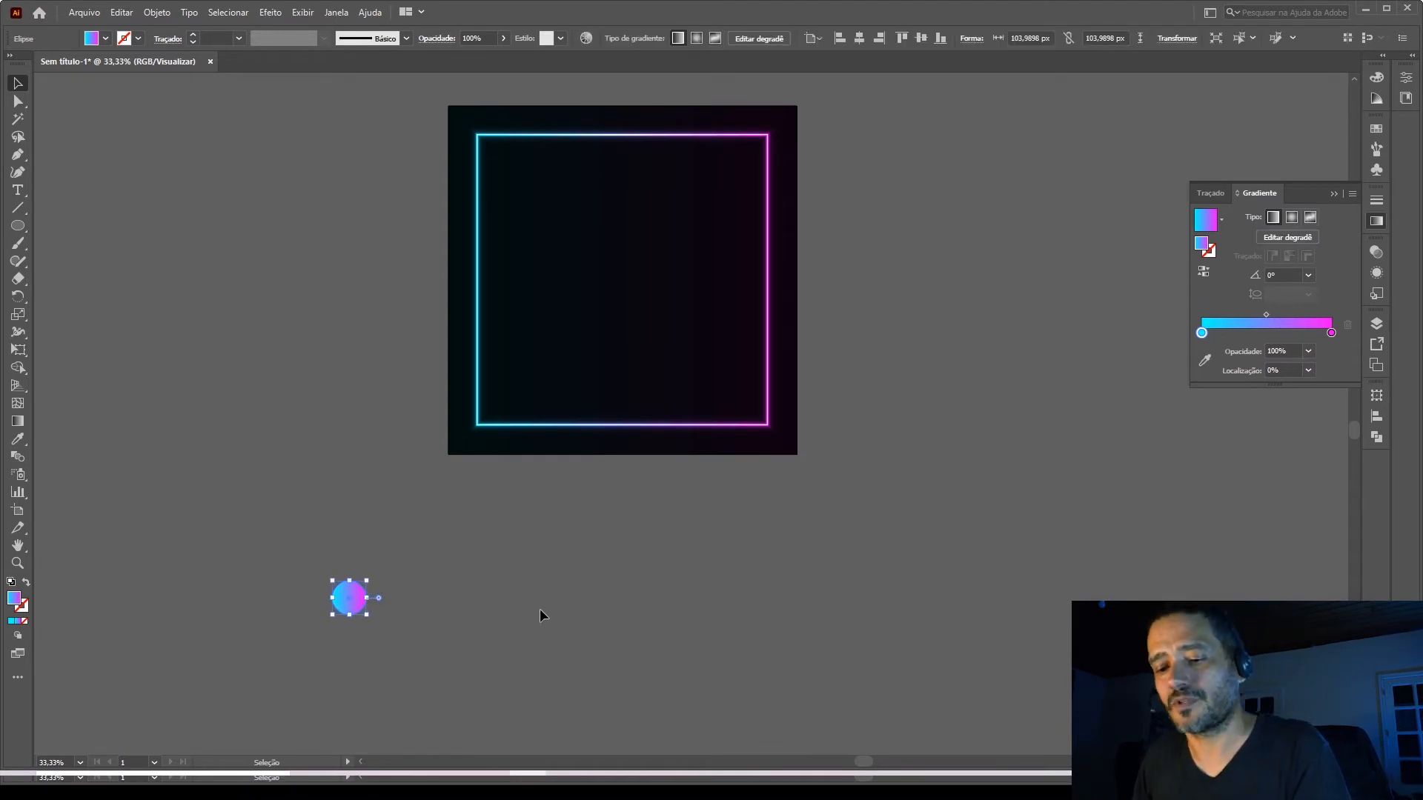
click(539, 614)
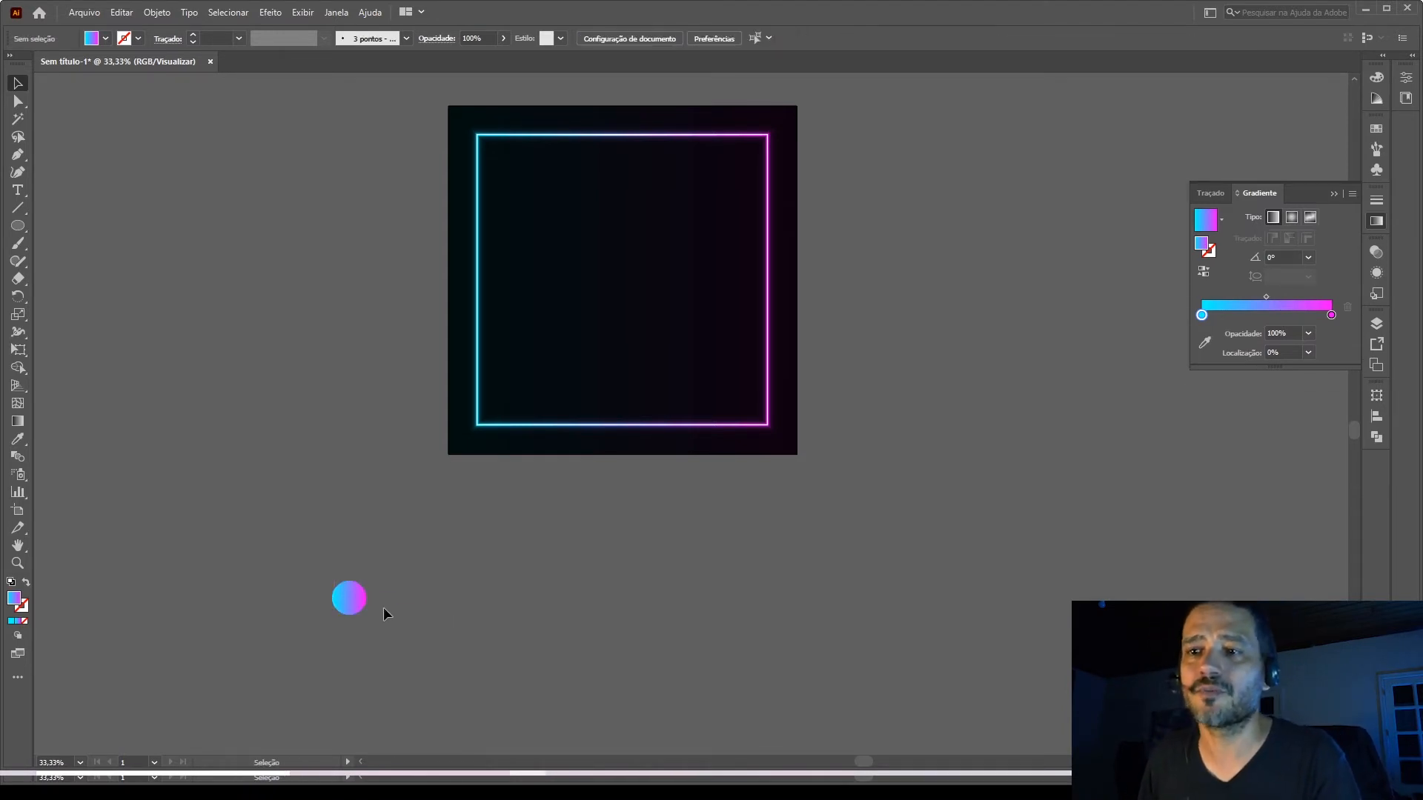
drag(354, 608, 815, 606)
Blend the two gradient circles below the artboard into one blend object.
click(903, 685)
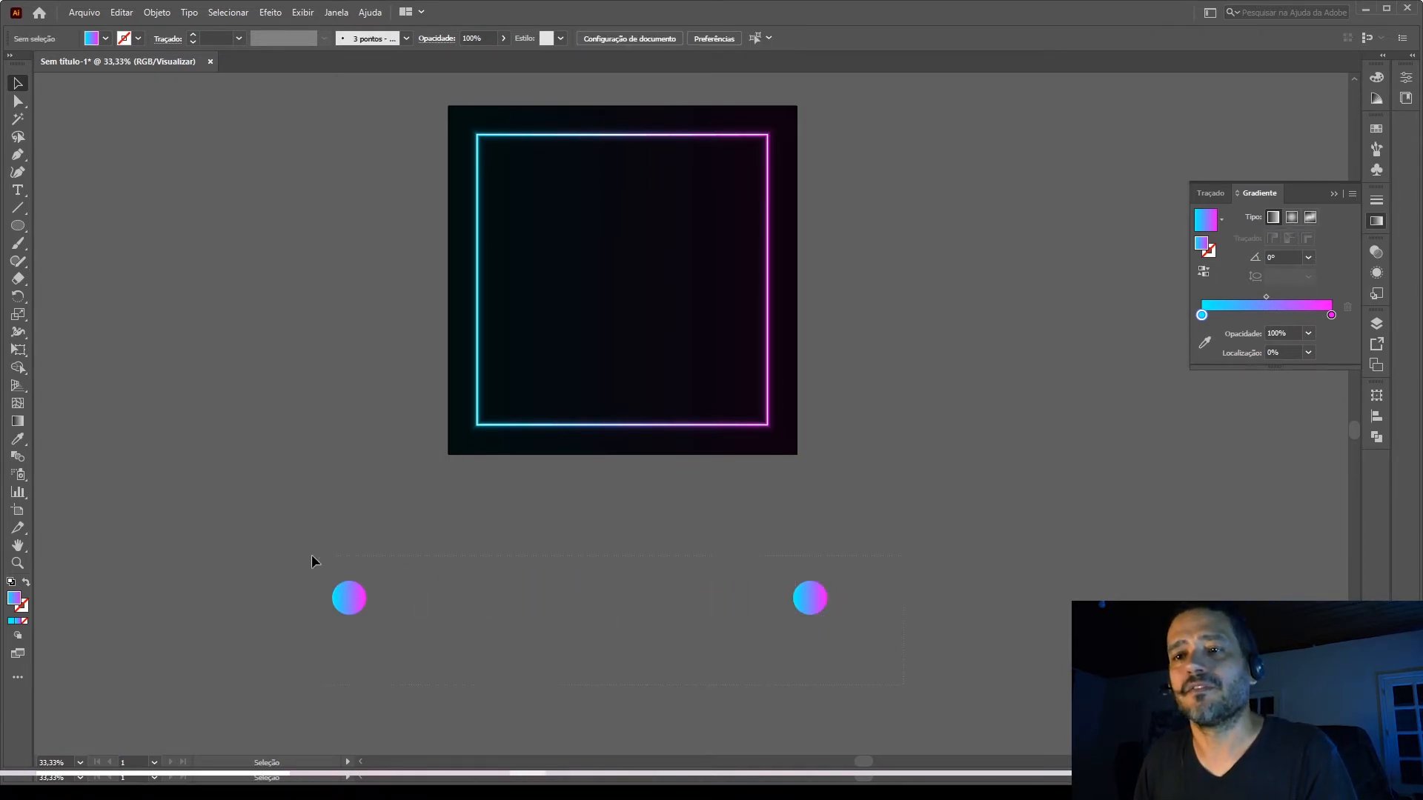
drag(311, 554, 311, 554)
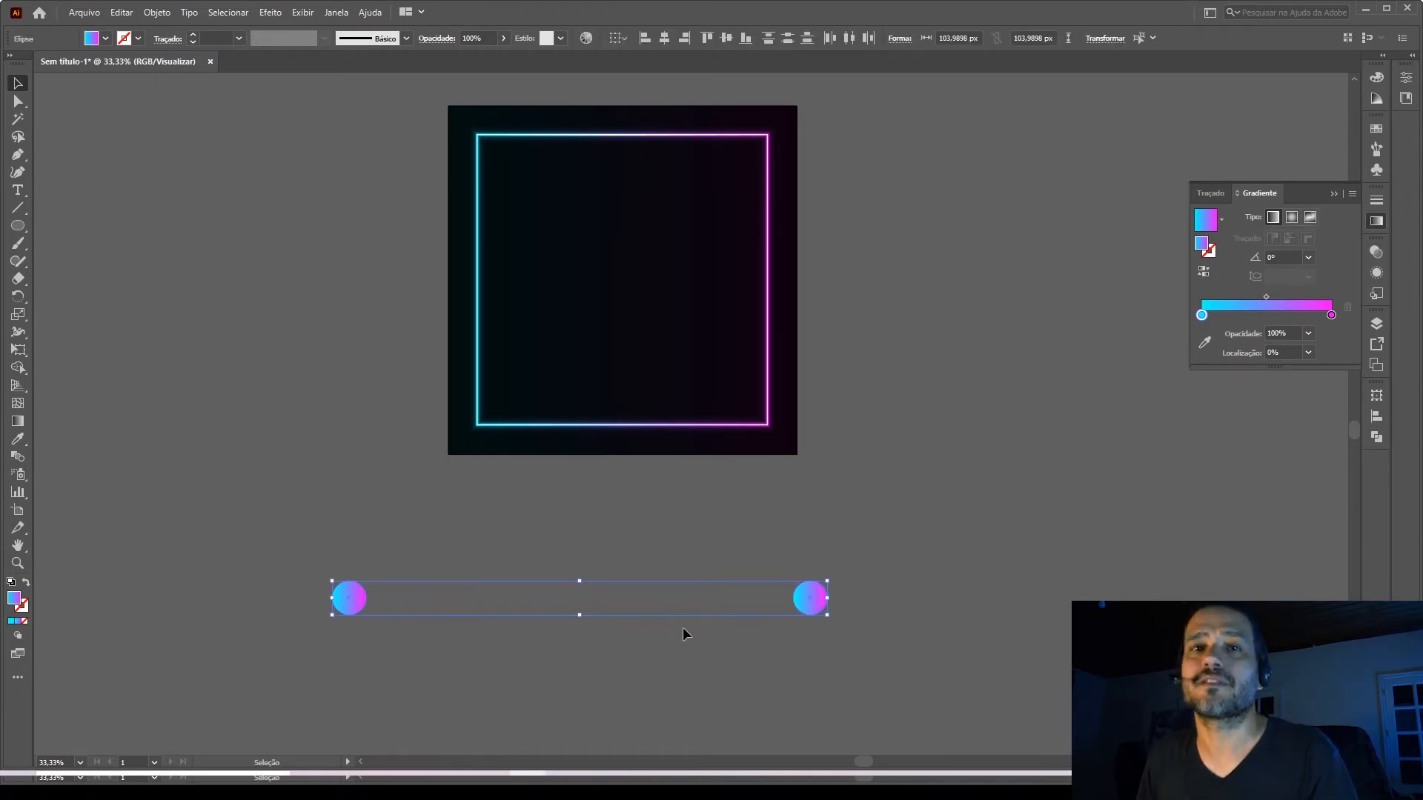
click(157, 12)
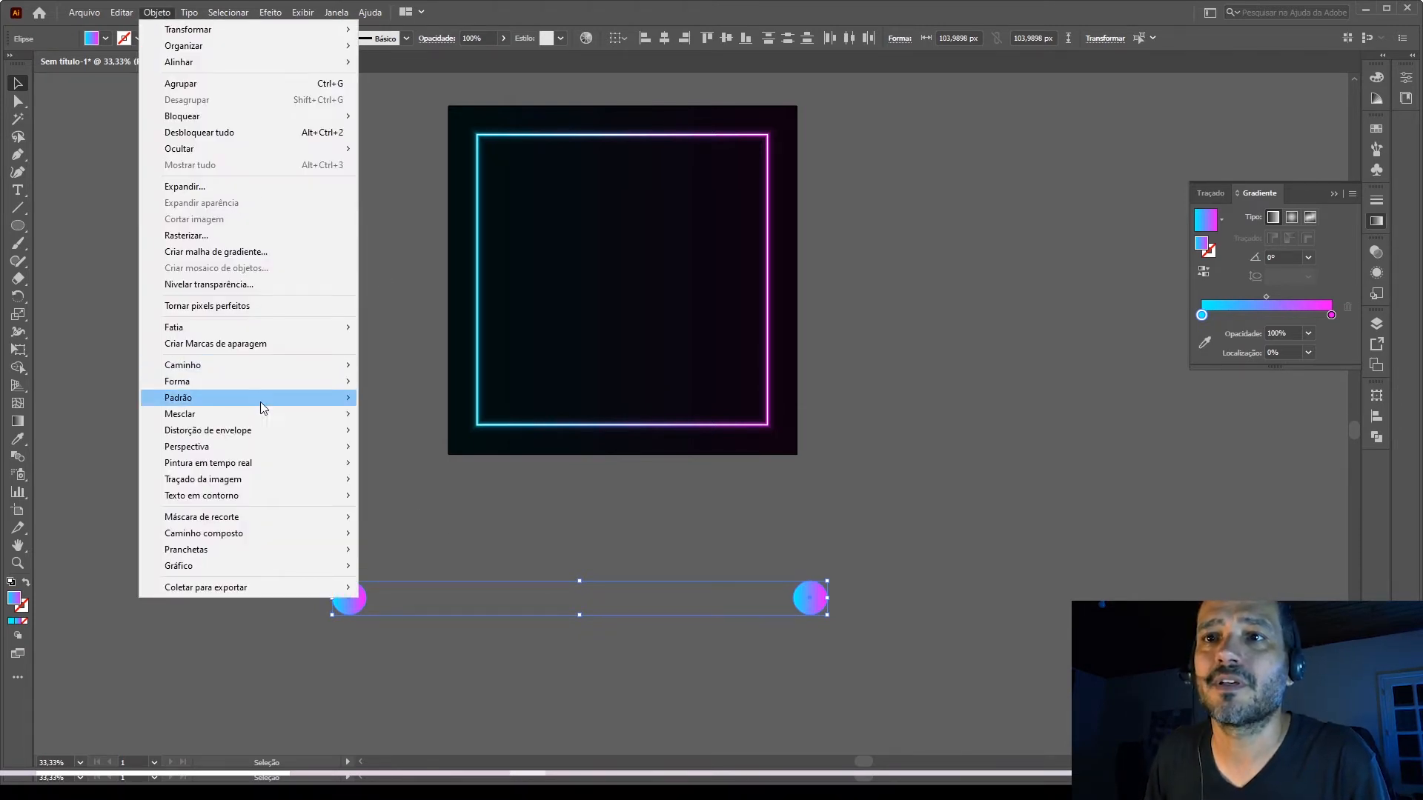
mouse_move(253, 420)
click(412, 418)
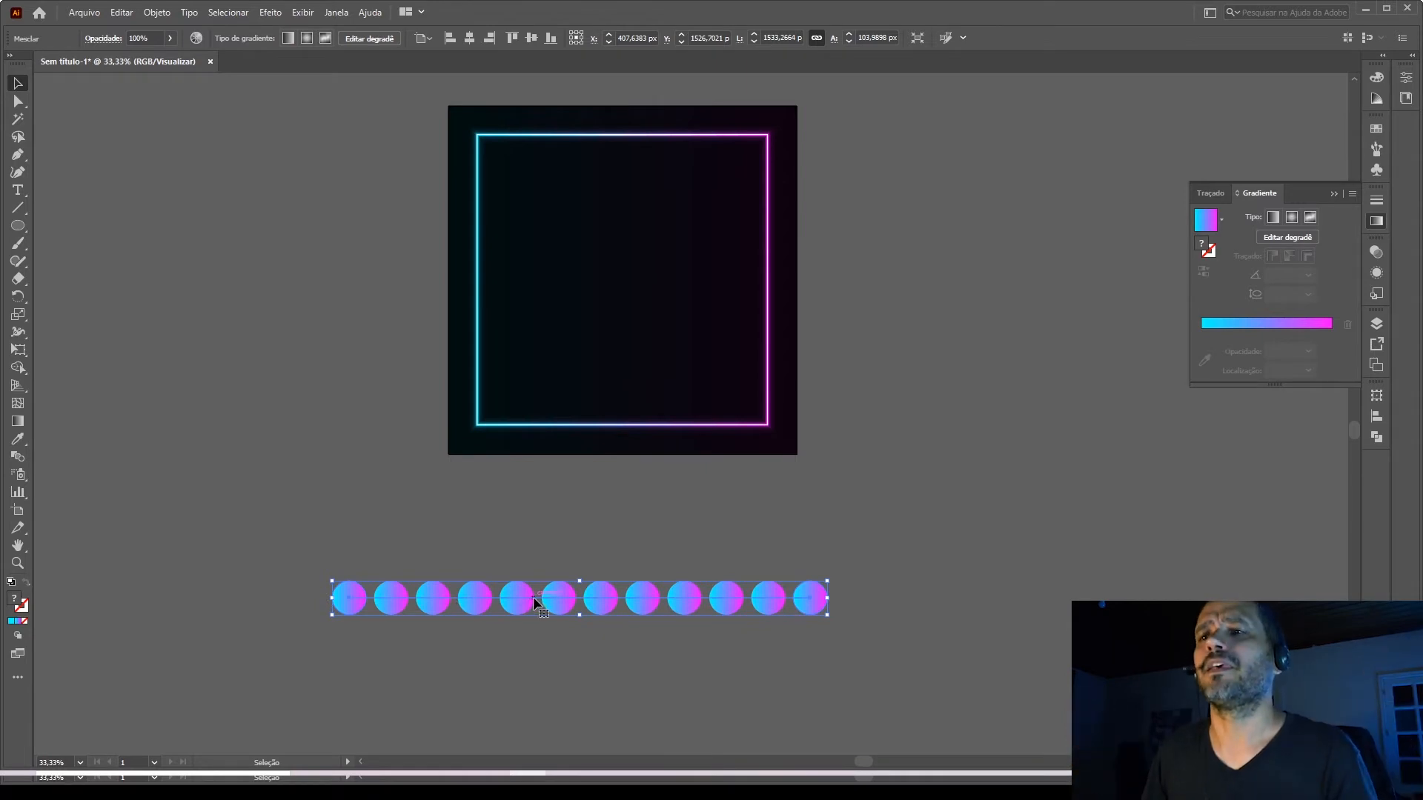
Set the circle blend's spacing to 1000 specified steps to form a continuous bar.
click(157, 12)
mouse_move(242, 415)
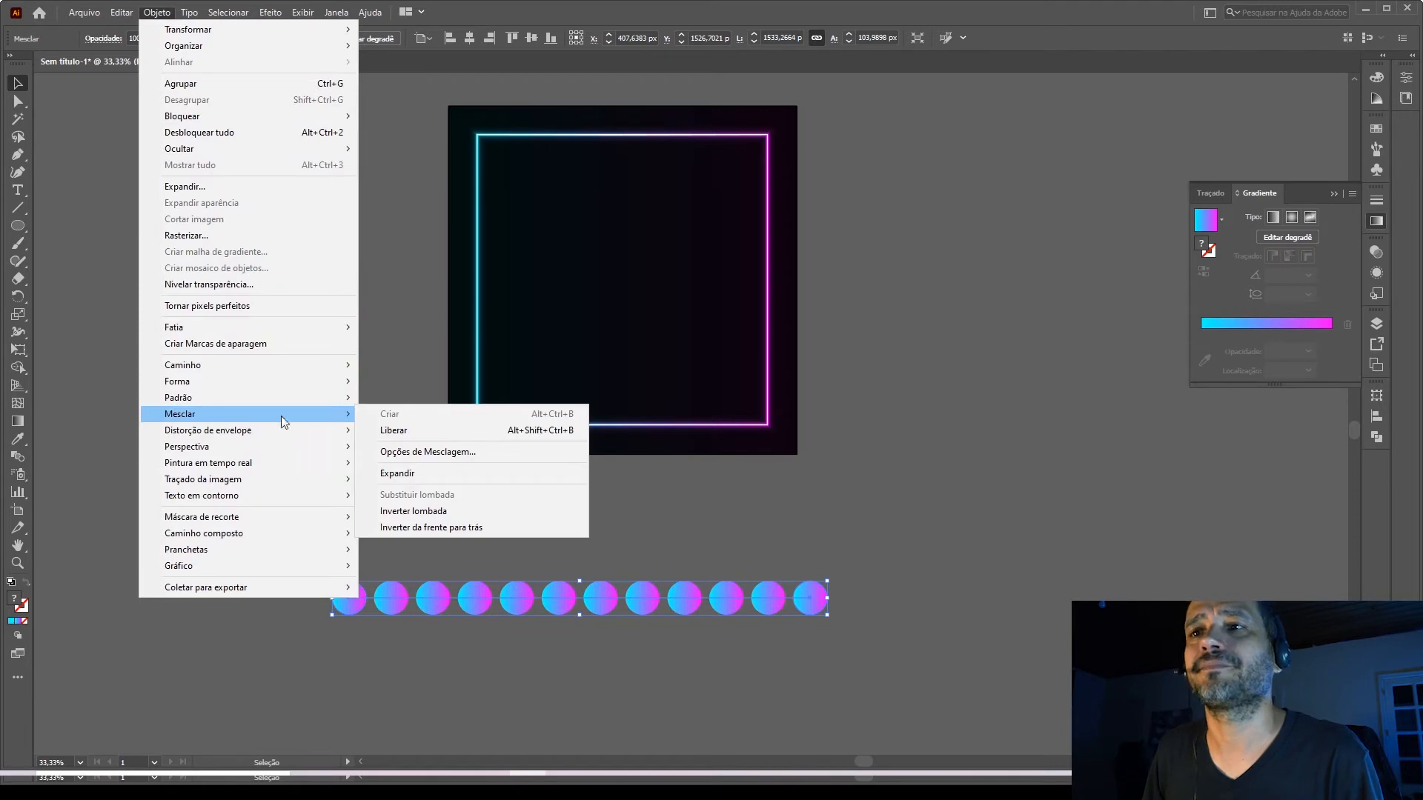
click(410, 450)
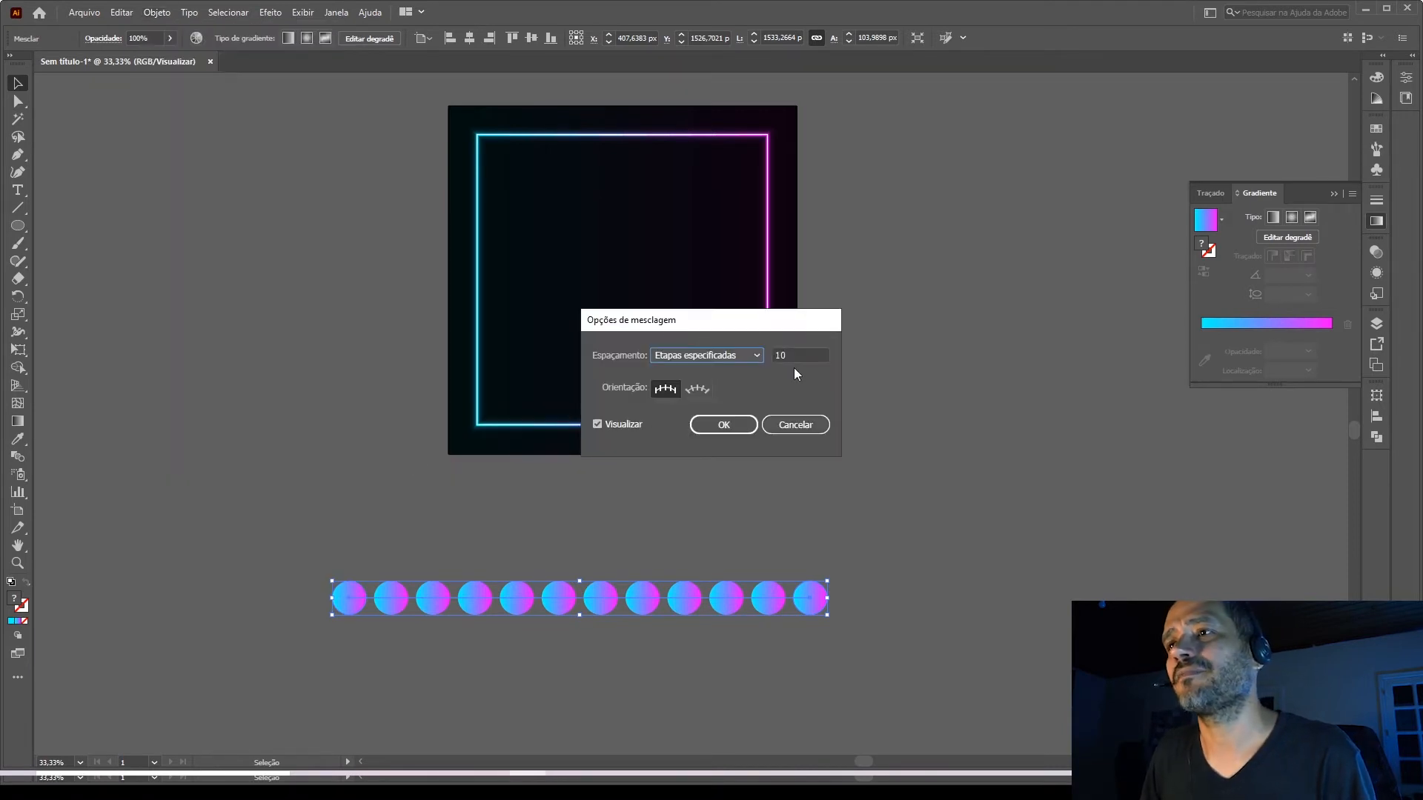
double_click(777, 356)
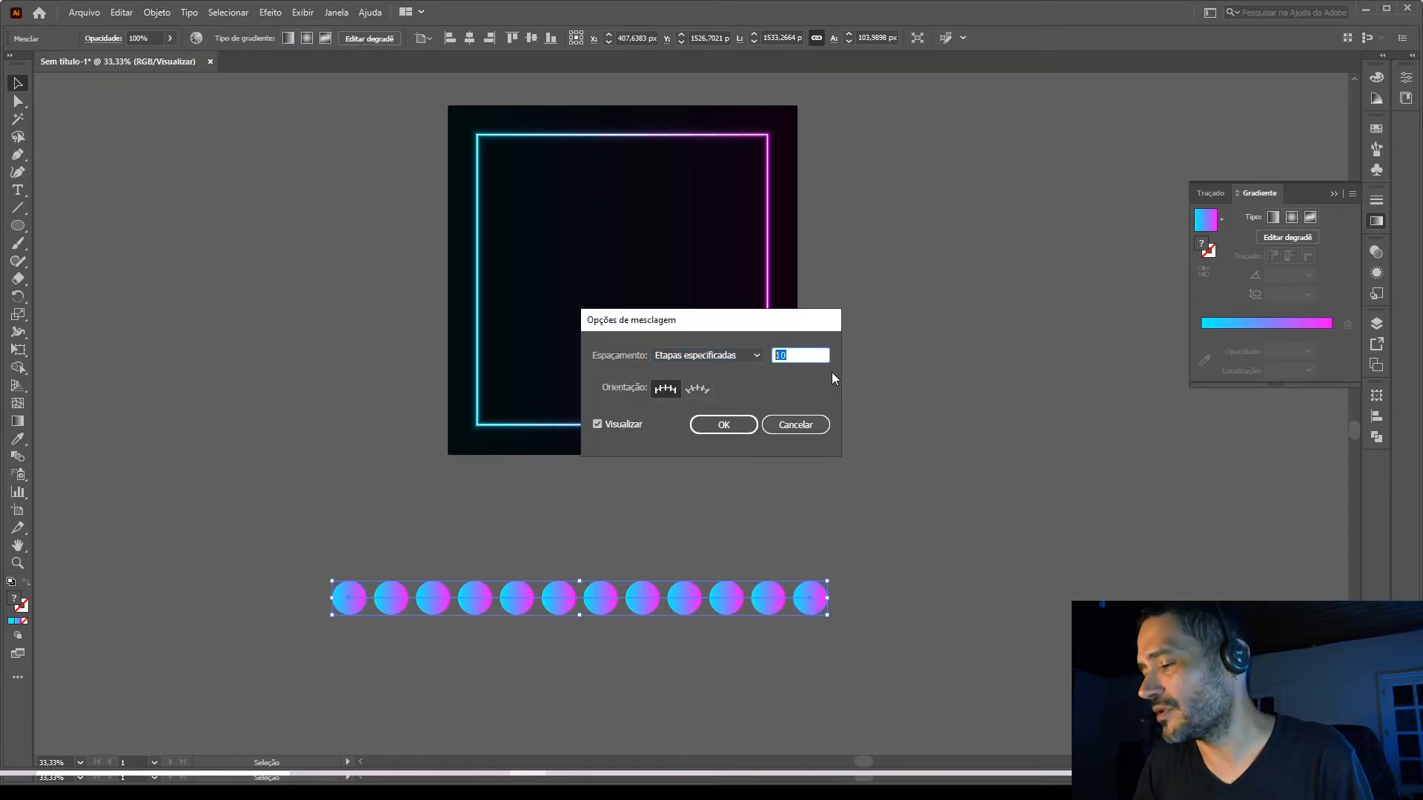
text(10100)
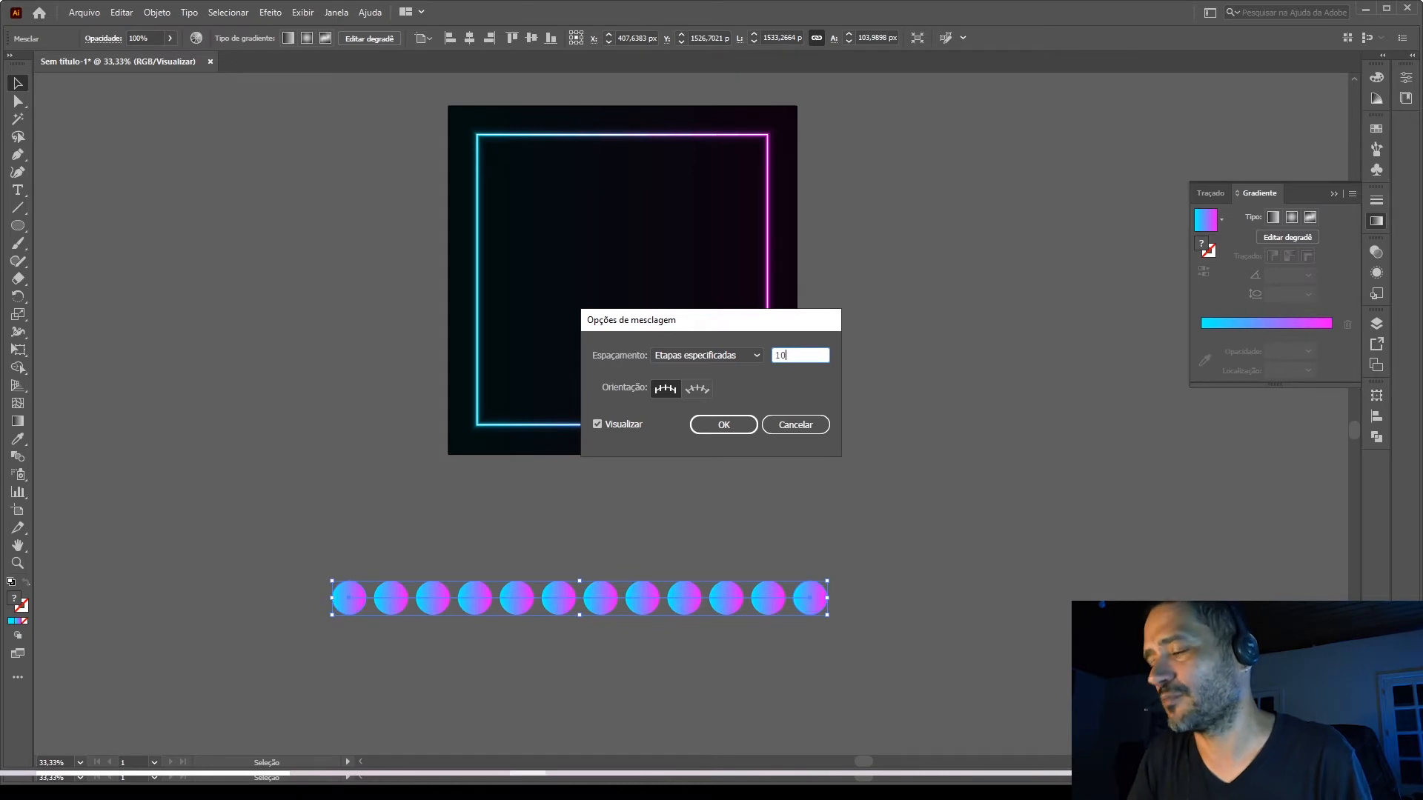
click(739, 424)
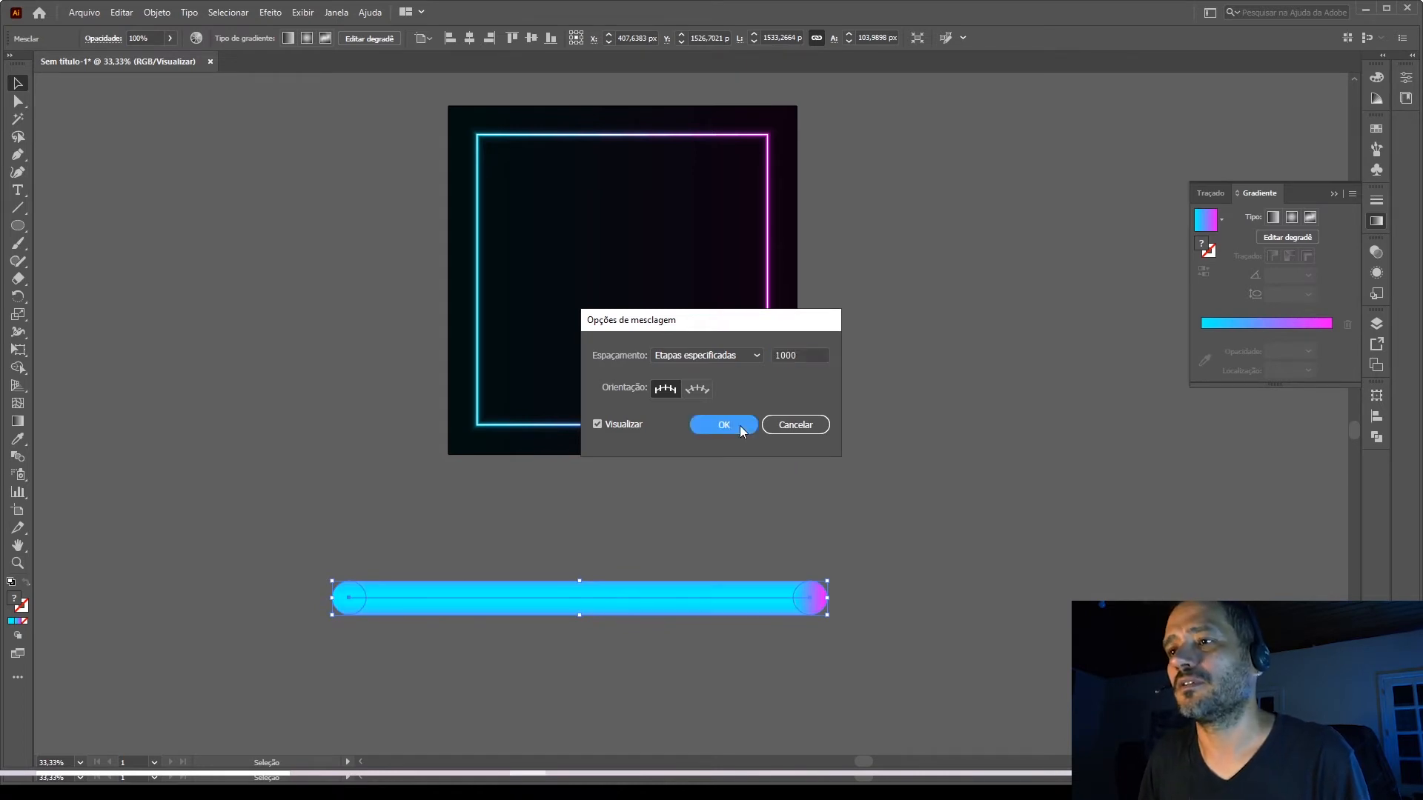
click(815, 523)
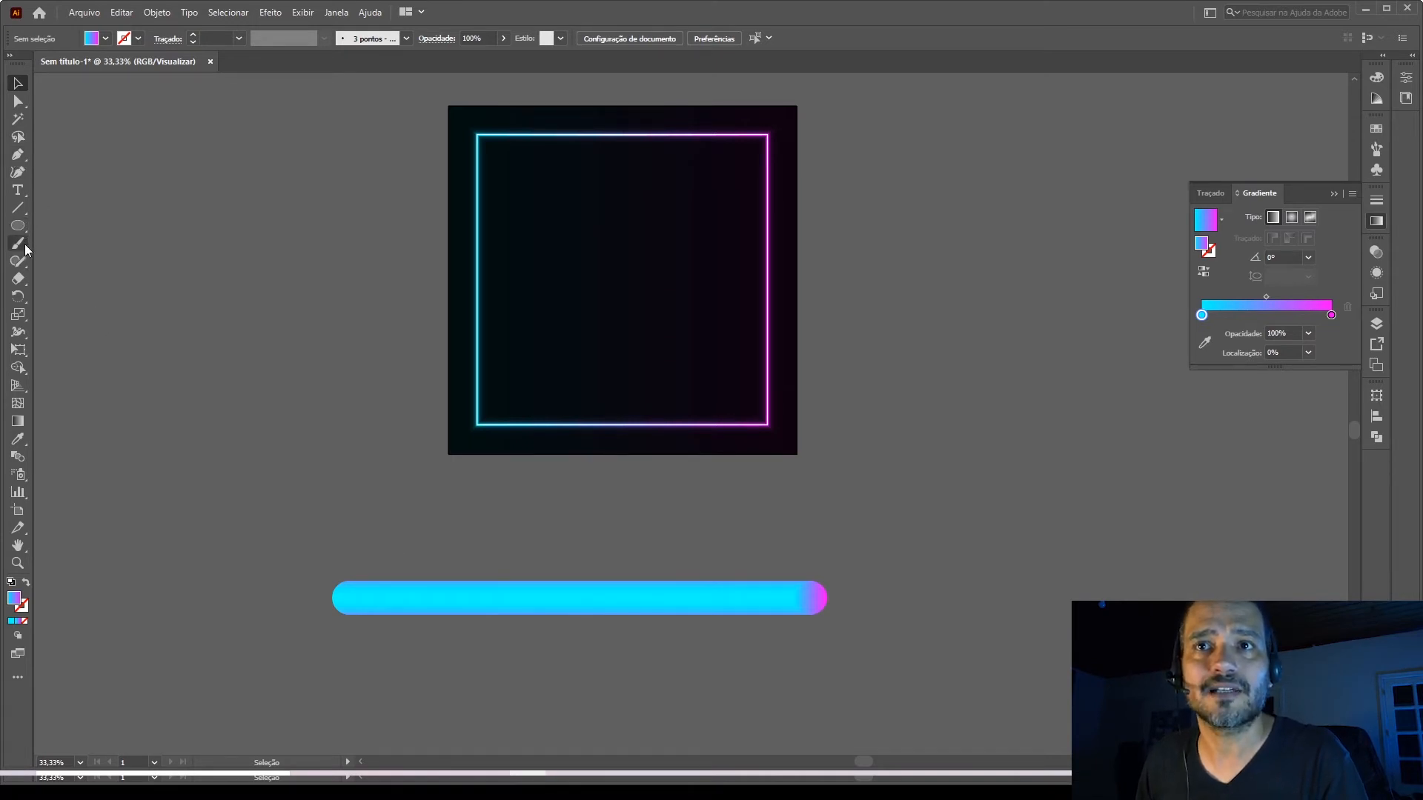
Draw a freehand wavy path about 804 × 500 px with the Pencil tool beside the artboard's cyan side, and shift it slightly toward the artboard.
click(19, 263)
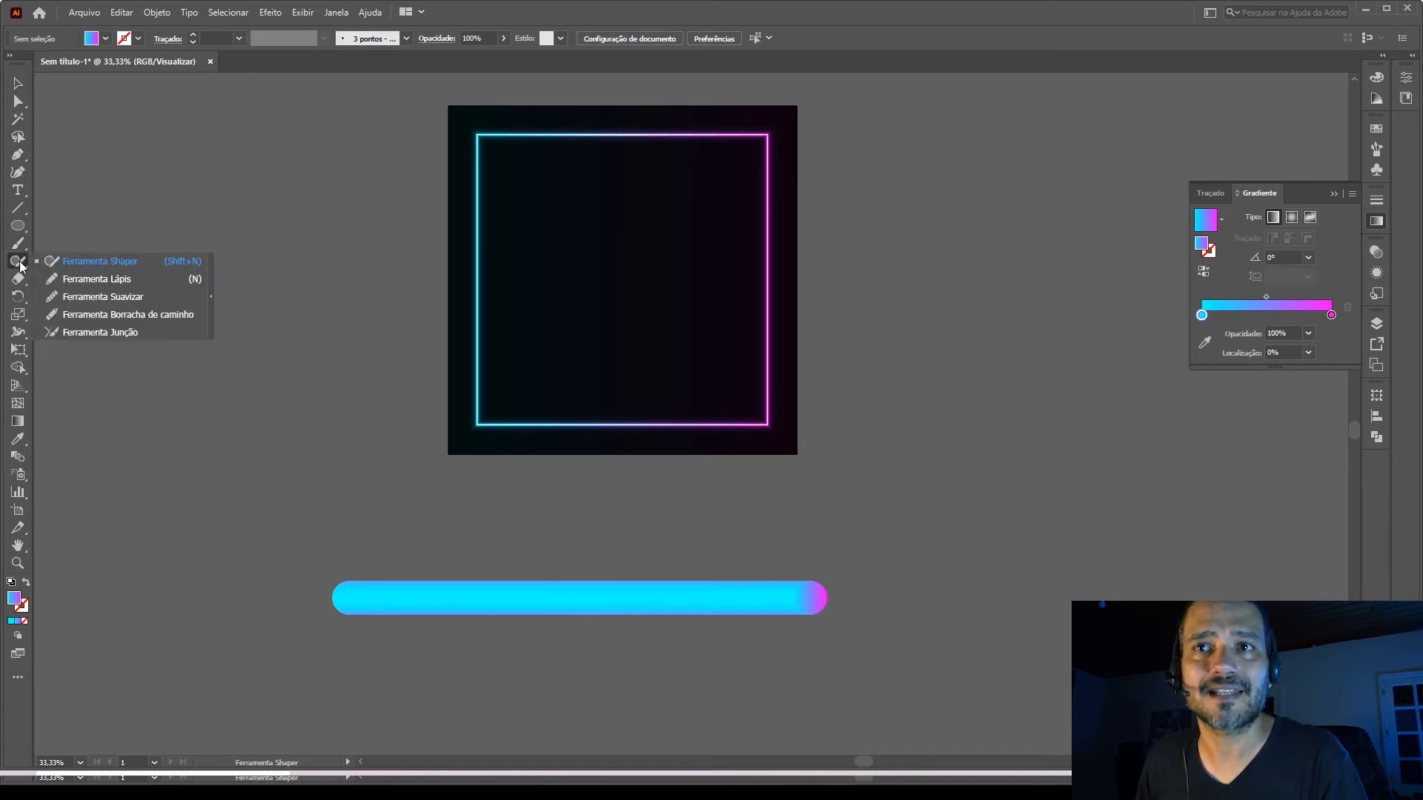
click(93, 280)
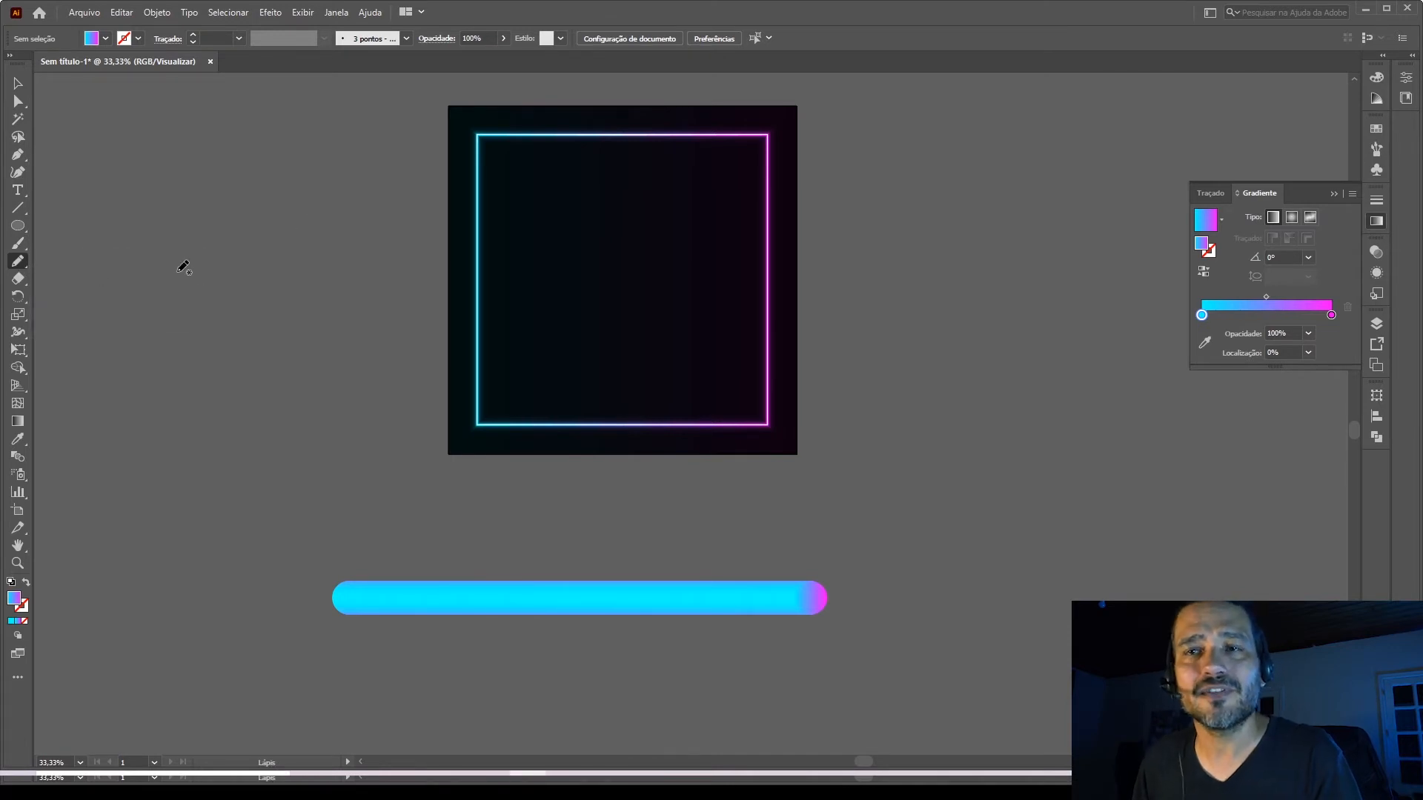
mouse_move(104, 383)
mouse_down()
mouse_move(196, 359)
mouse_move(196, 423)
mouse_move(327, 462)
mouse_move(361, 515)
mouse_up()
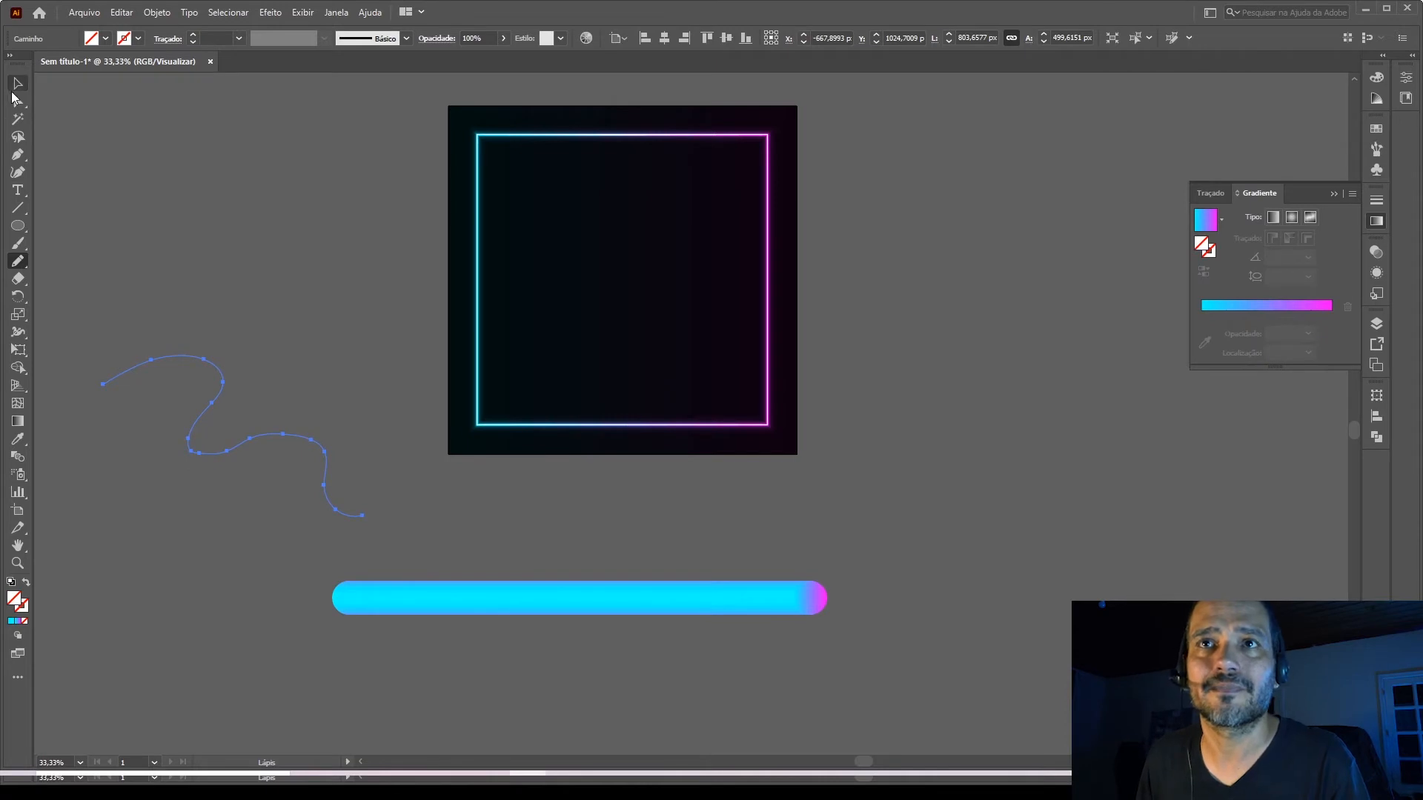
click(15, 84)
key(Delete)
key(ctrl+z)
mouse_move(192, 360)
mouse_down()
mouse_move(245, 425)
mouse_move(249, 382)
mouse_up()
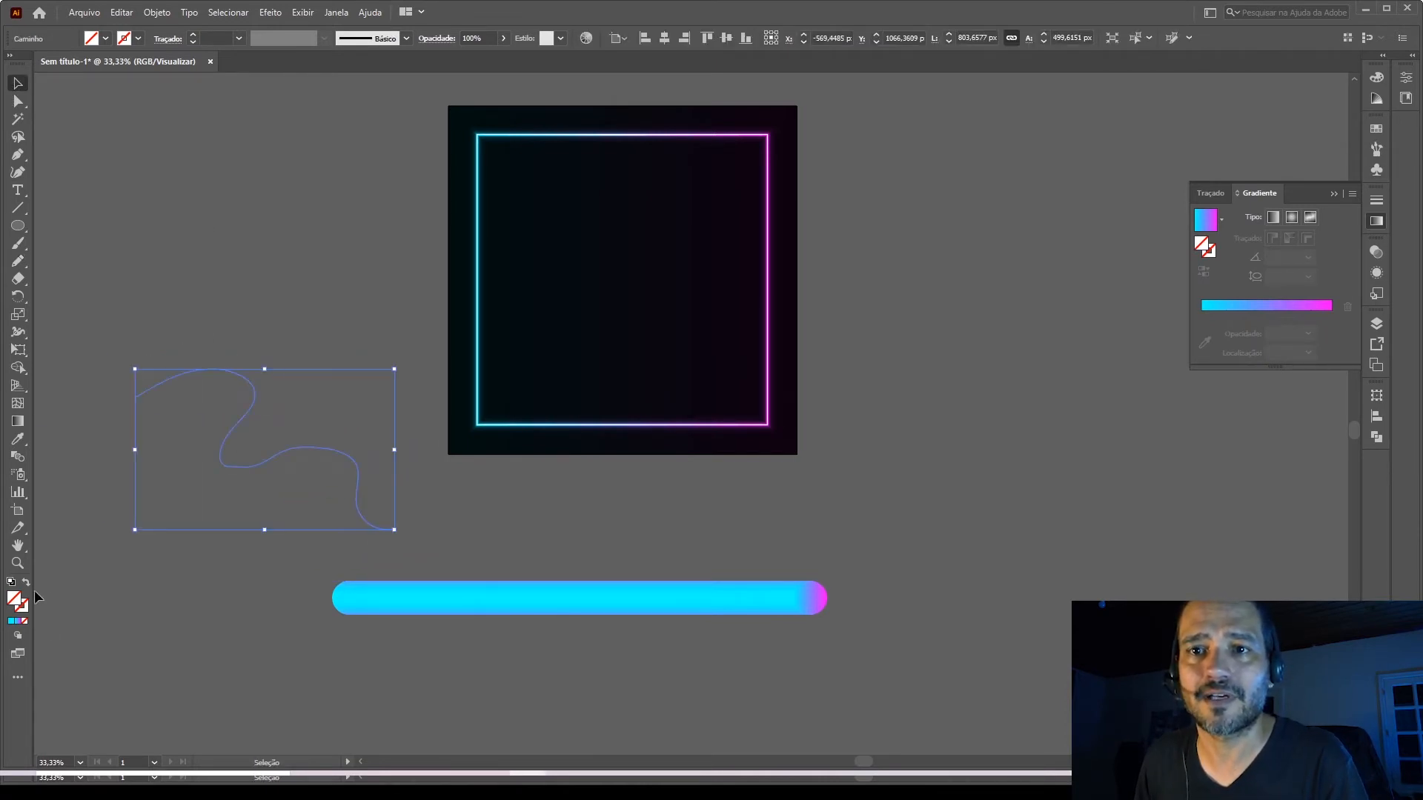
Give the wavy path a black stroke.
click(23, 606)
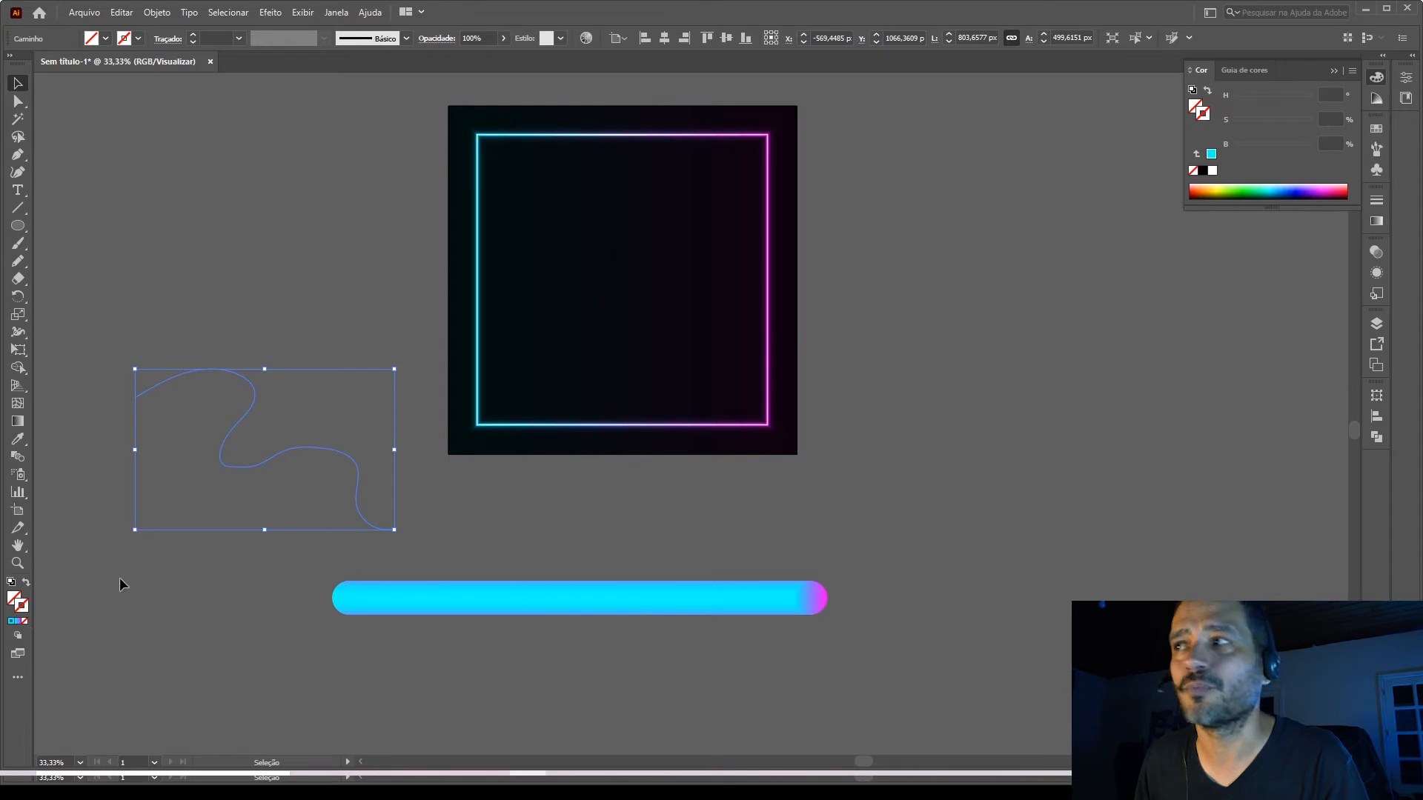
click(1202, 170)
click(1040, 455)
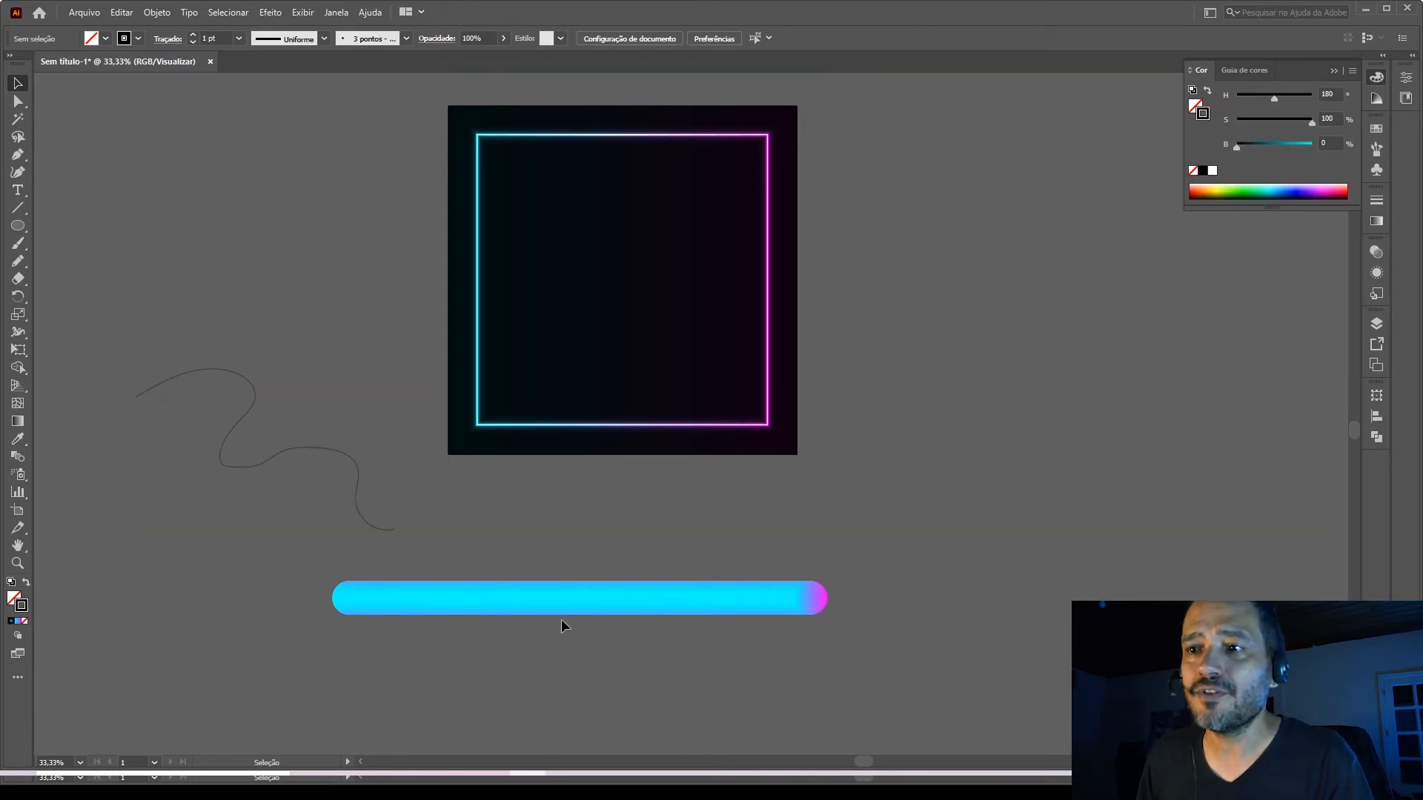
Replace the spine of the blended bar with the wavy path.
click(521, 598)
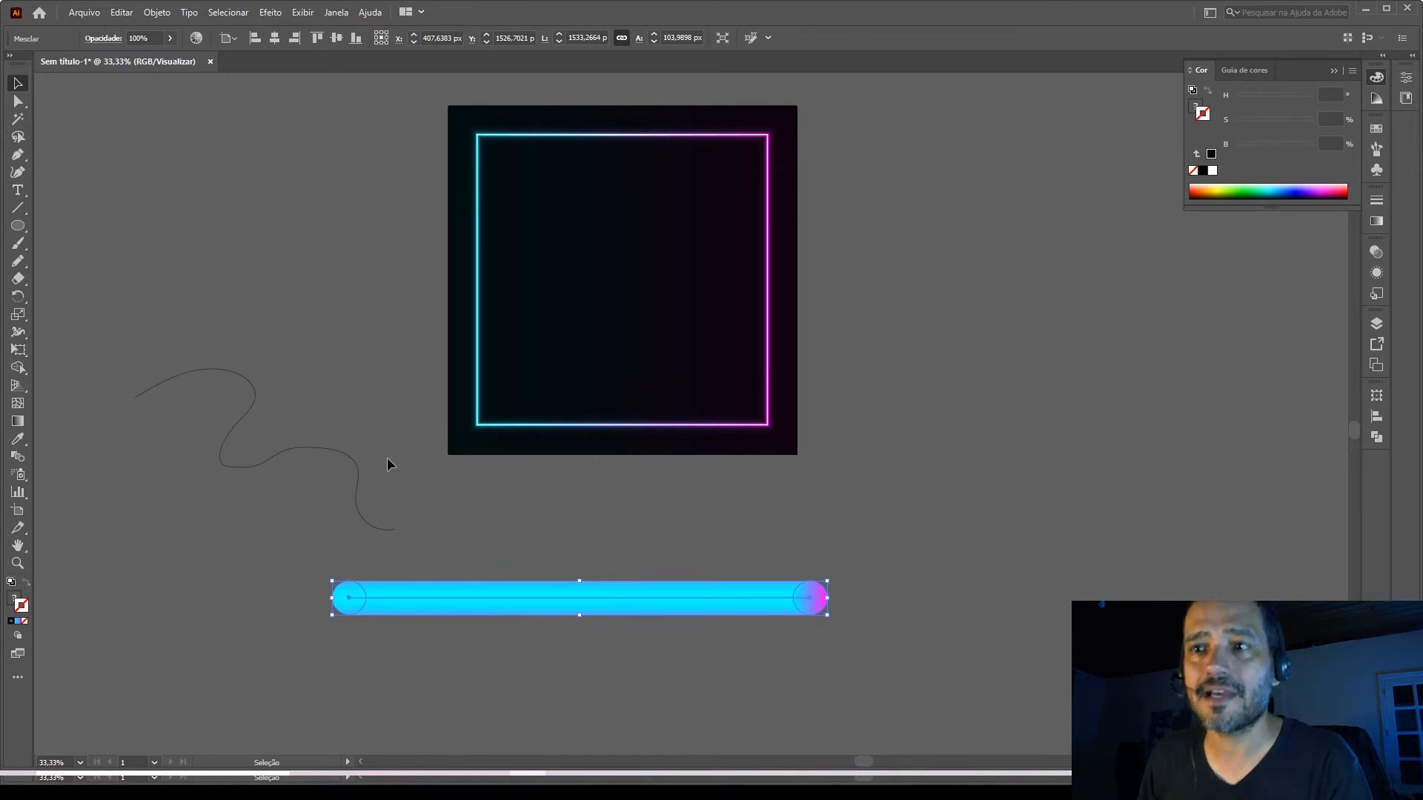
shift+click(354, 458)
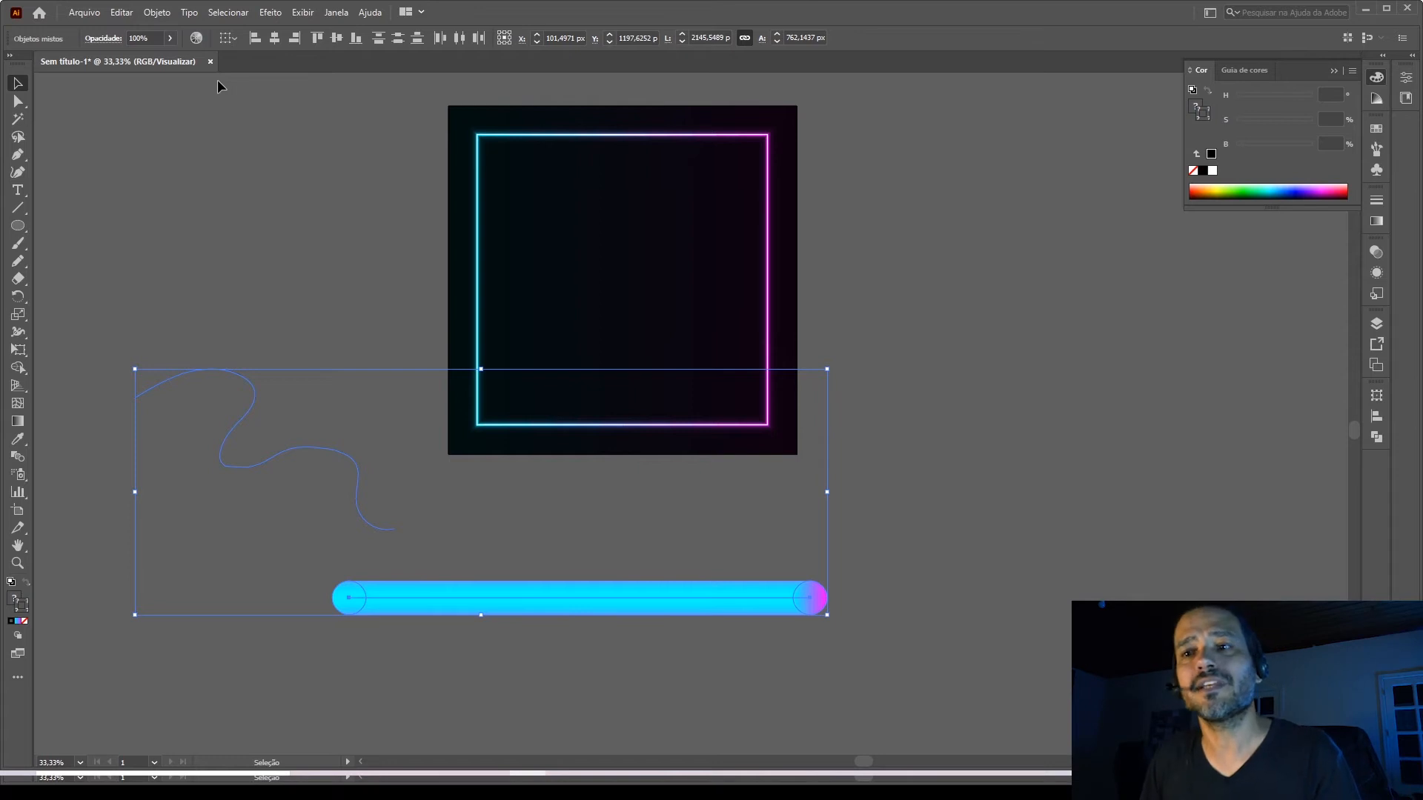
click(157, 13)
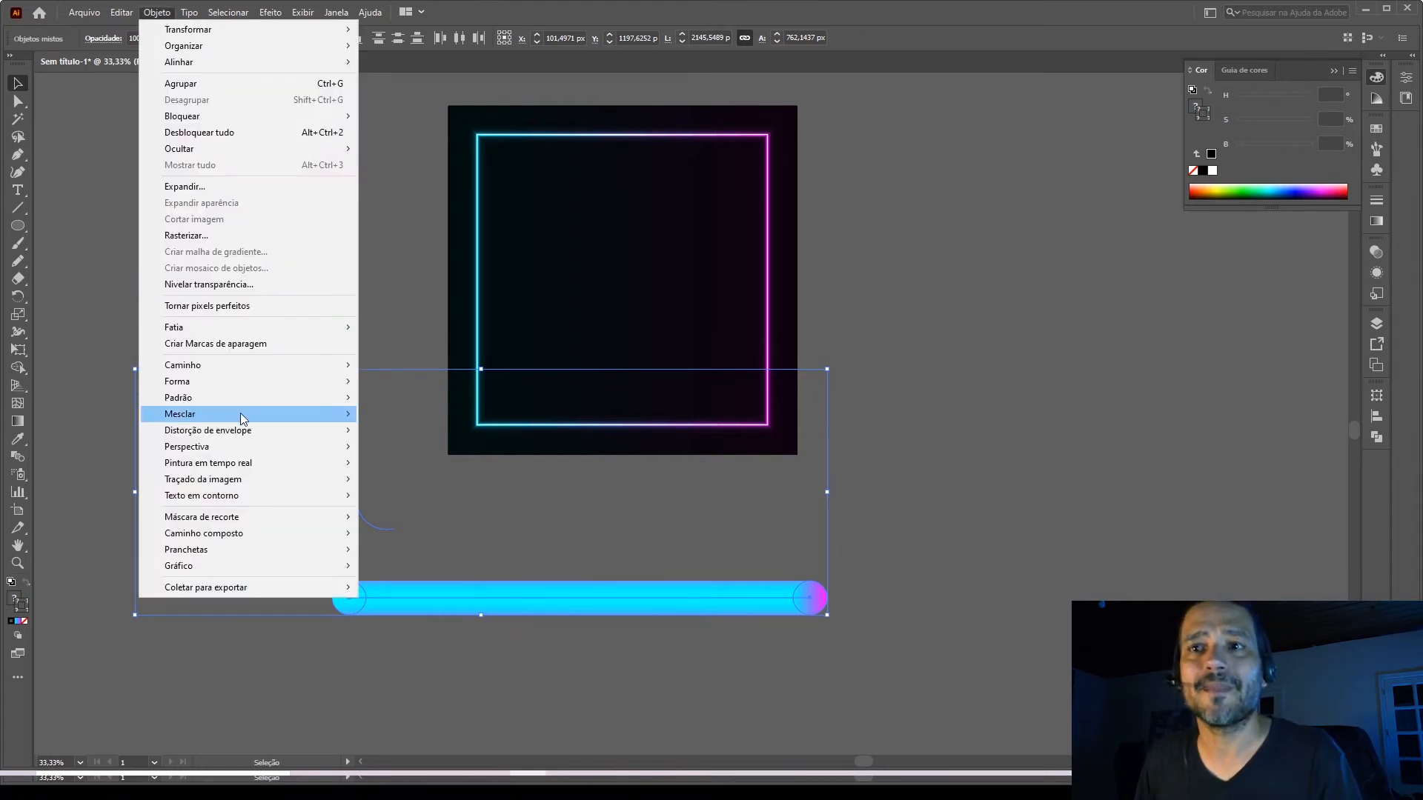
mouse_move(227, 416)
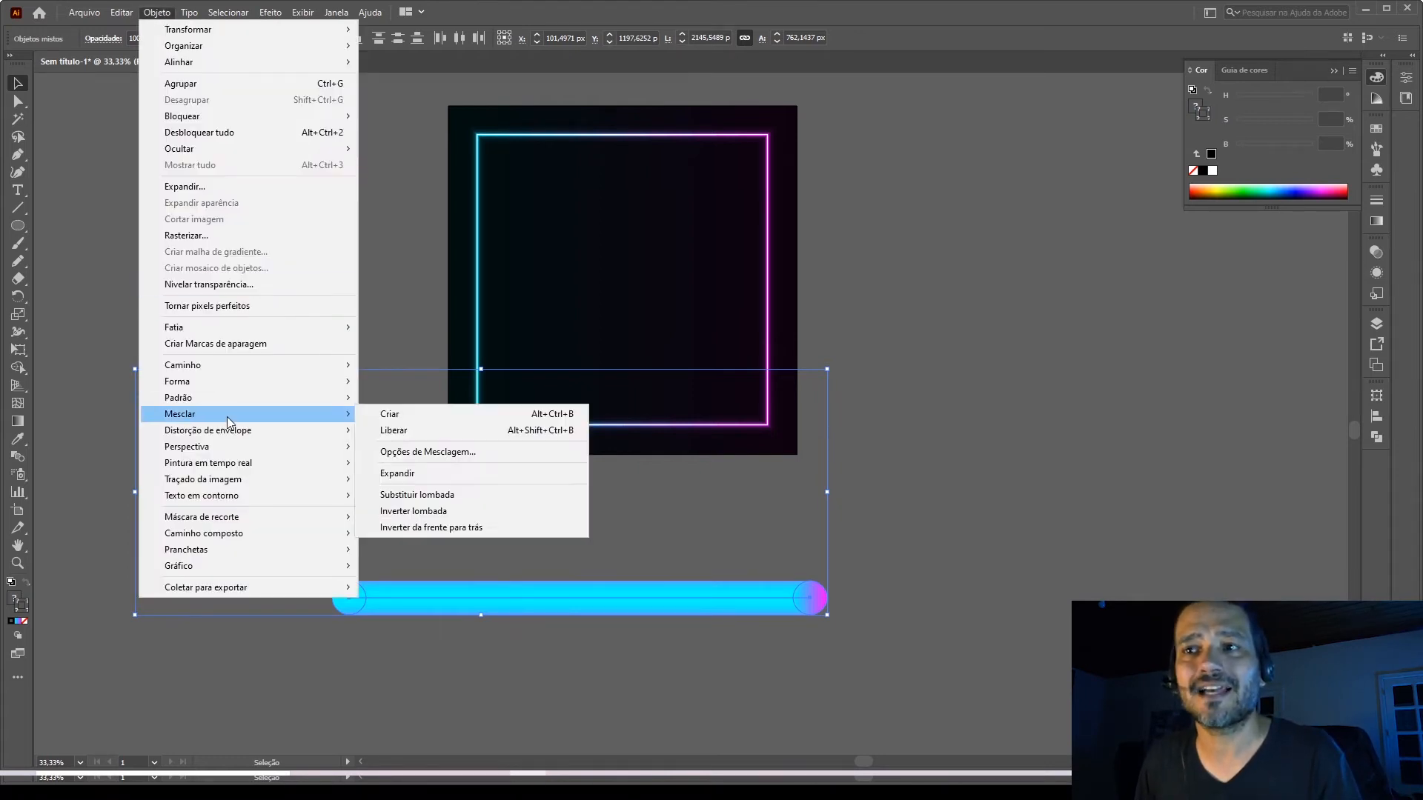
click(434, 495)
click(534, 565)
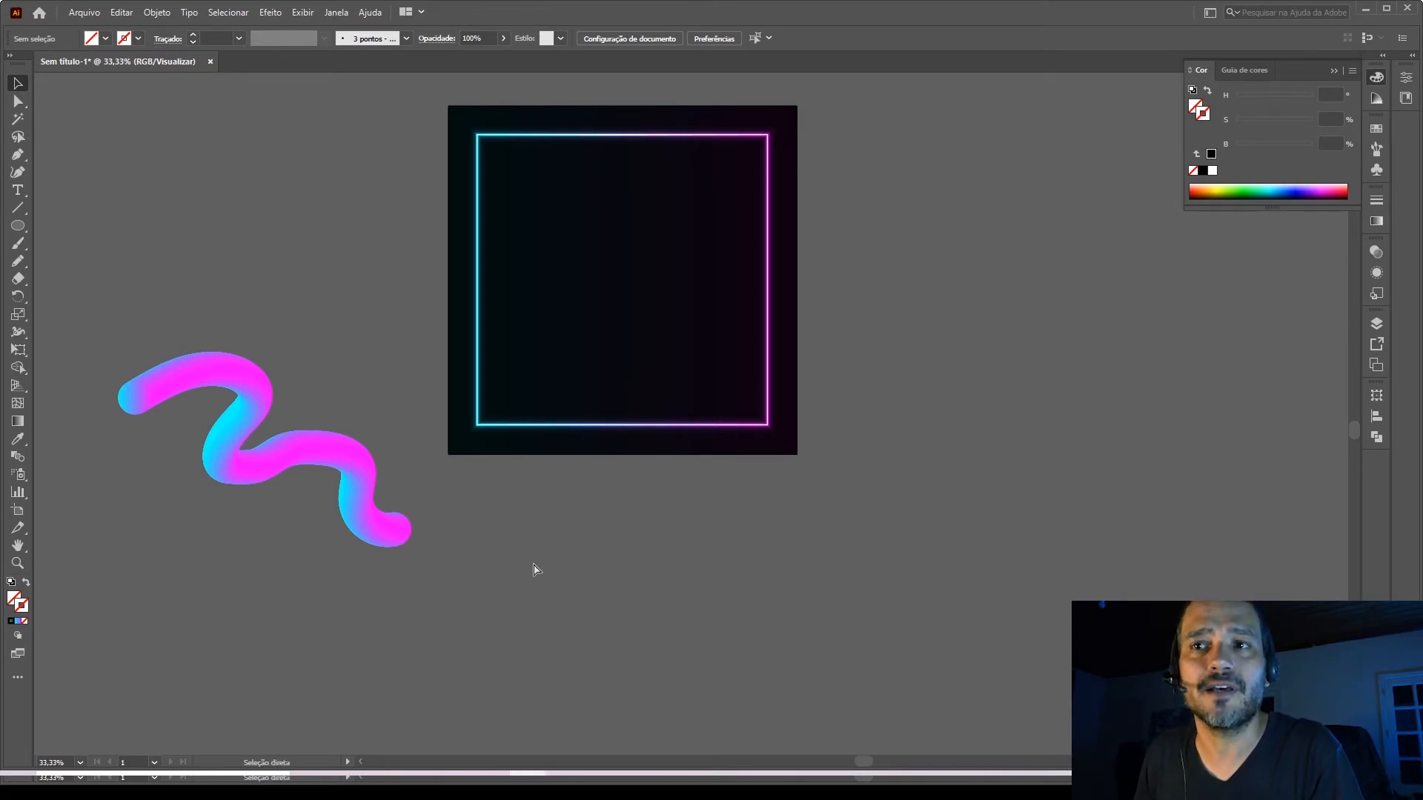
Undo the spine replacement and delete the wavy path.
key(ctrl+z)
click(339, 524)
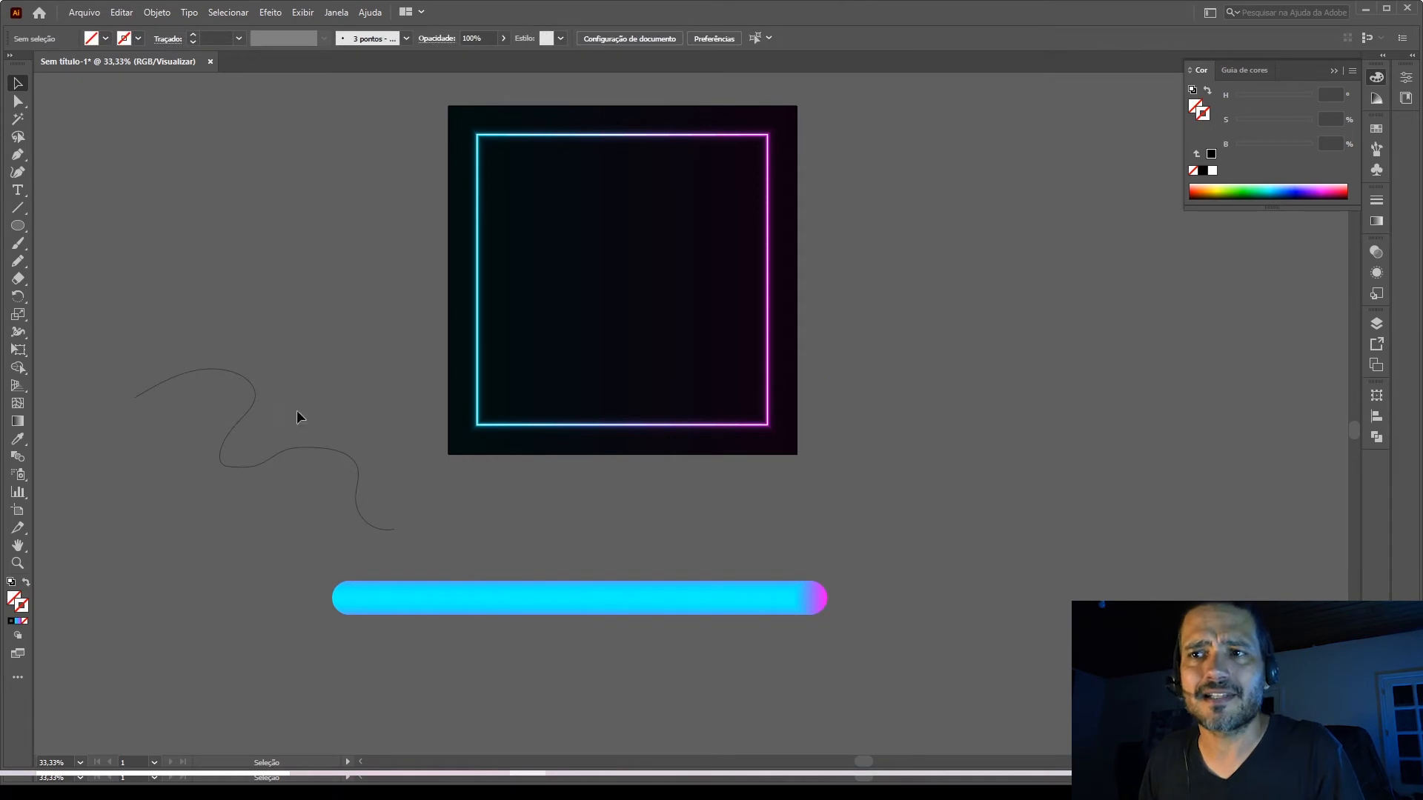
click(358, 490)
key(Delete)
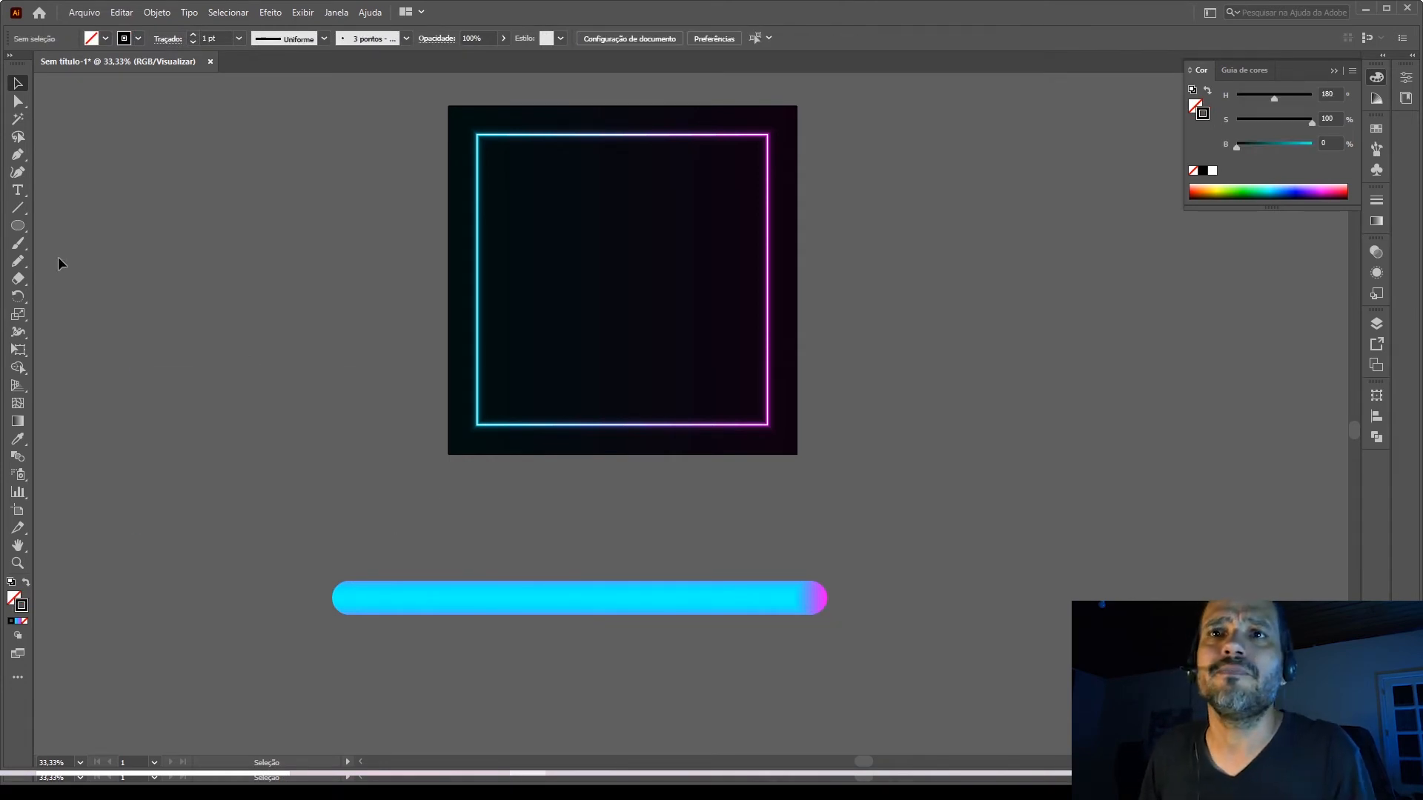
Draw an open, straight-sided letter A path about 421 × 441 px with the Pen tool, and move it over the blended bar's cyan end.
click(18, 155)
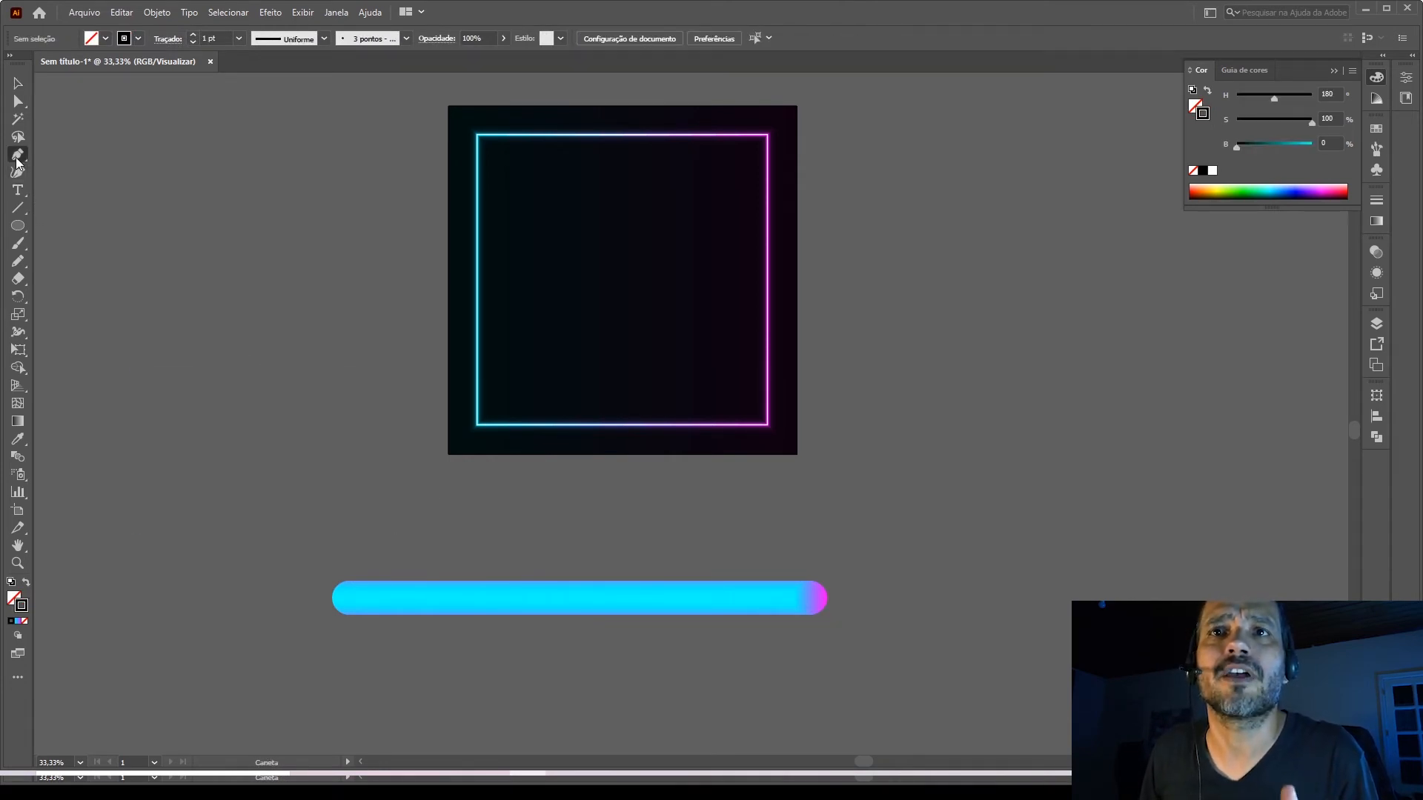
click(206, 530)
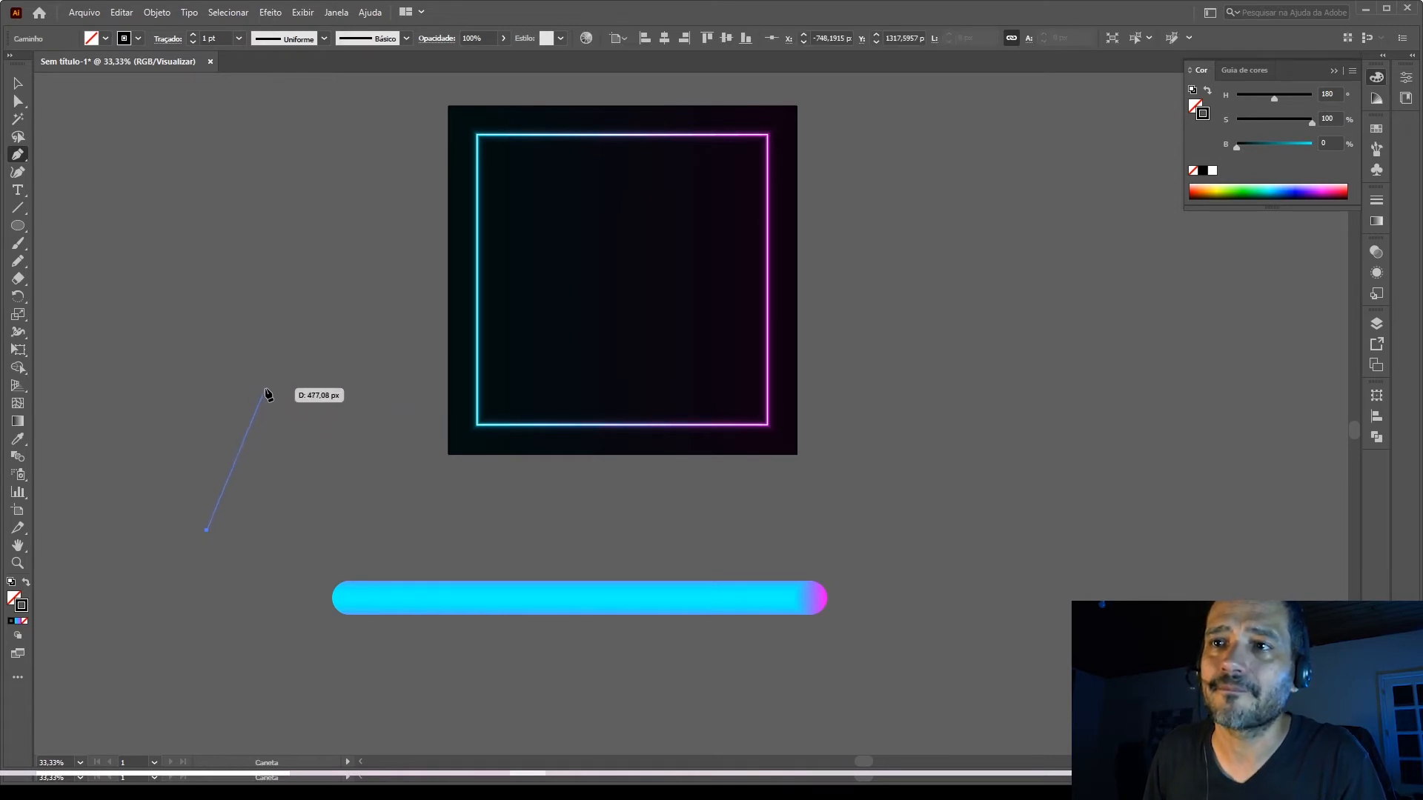
drag(265, 387, 300, 388)
click(300, 388)
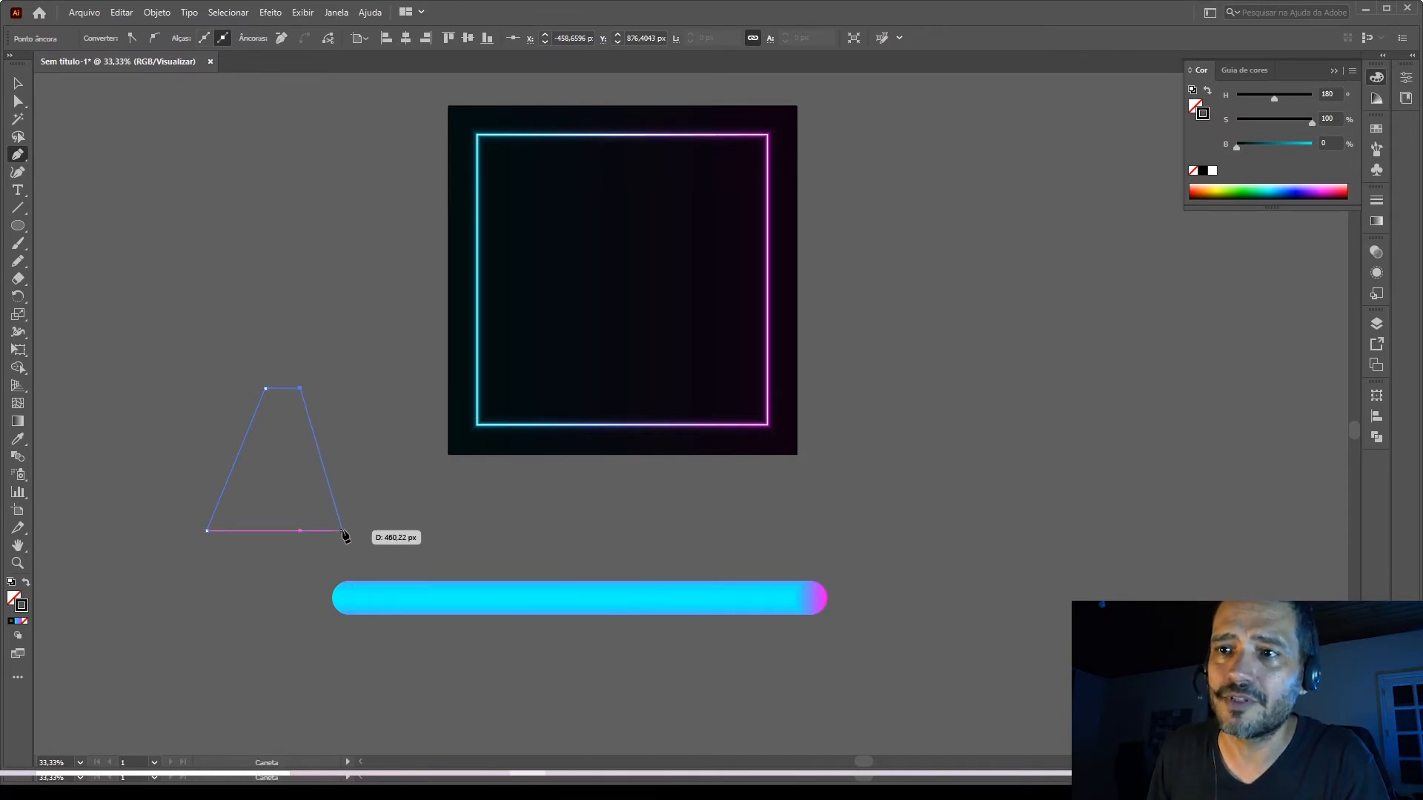
click(343, 530)
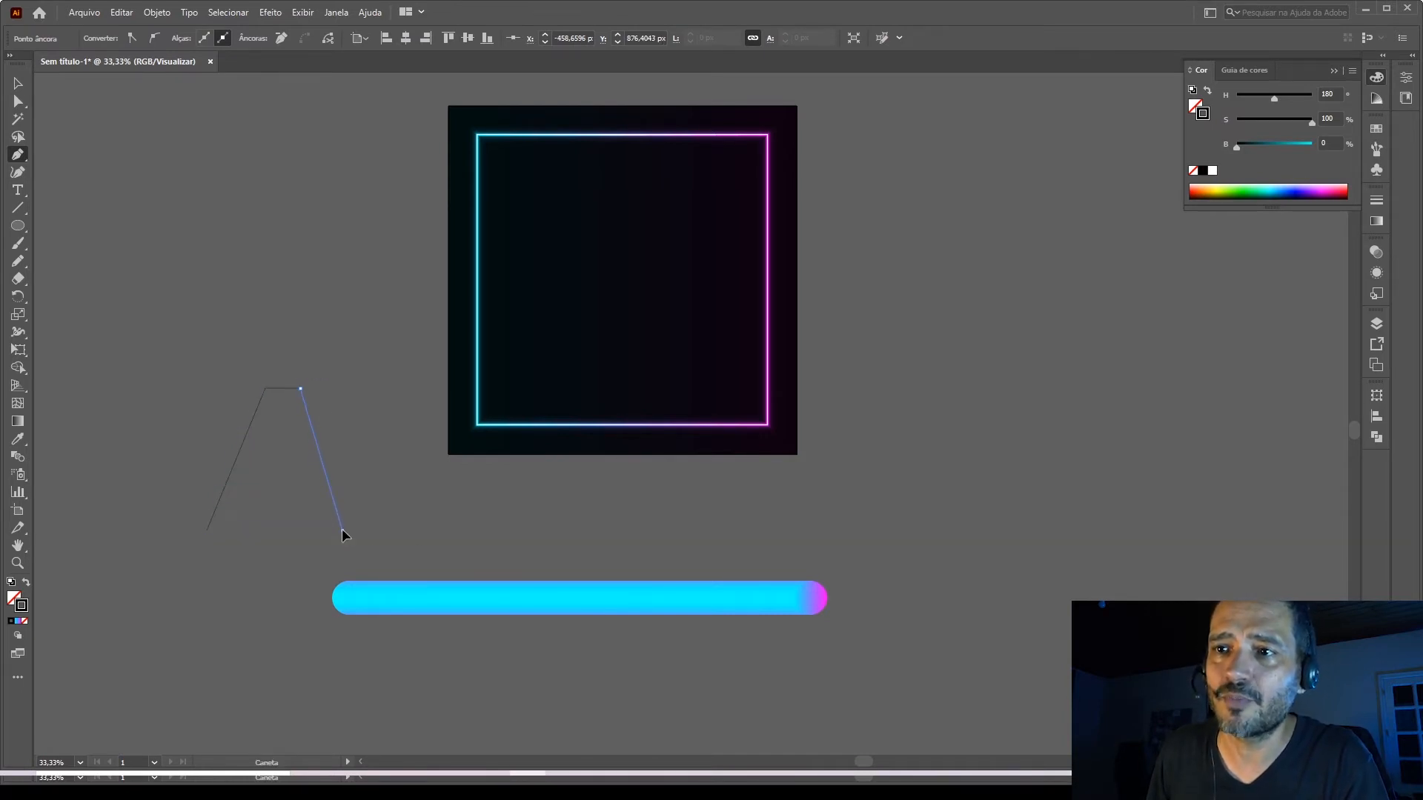
click(303, 530)
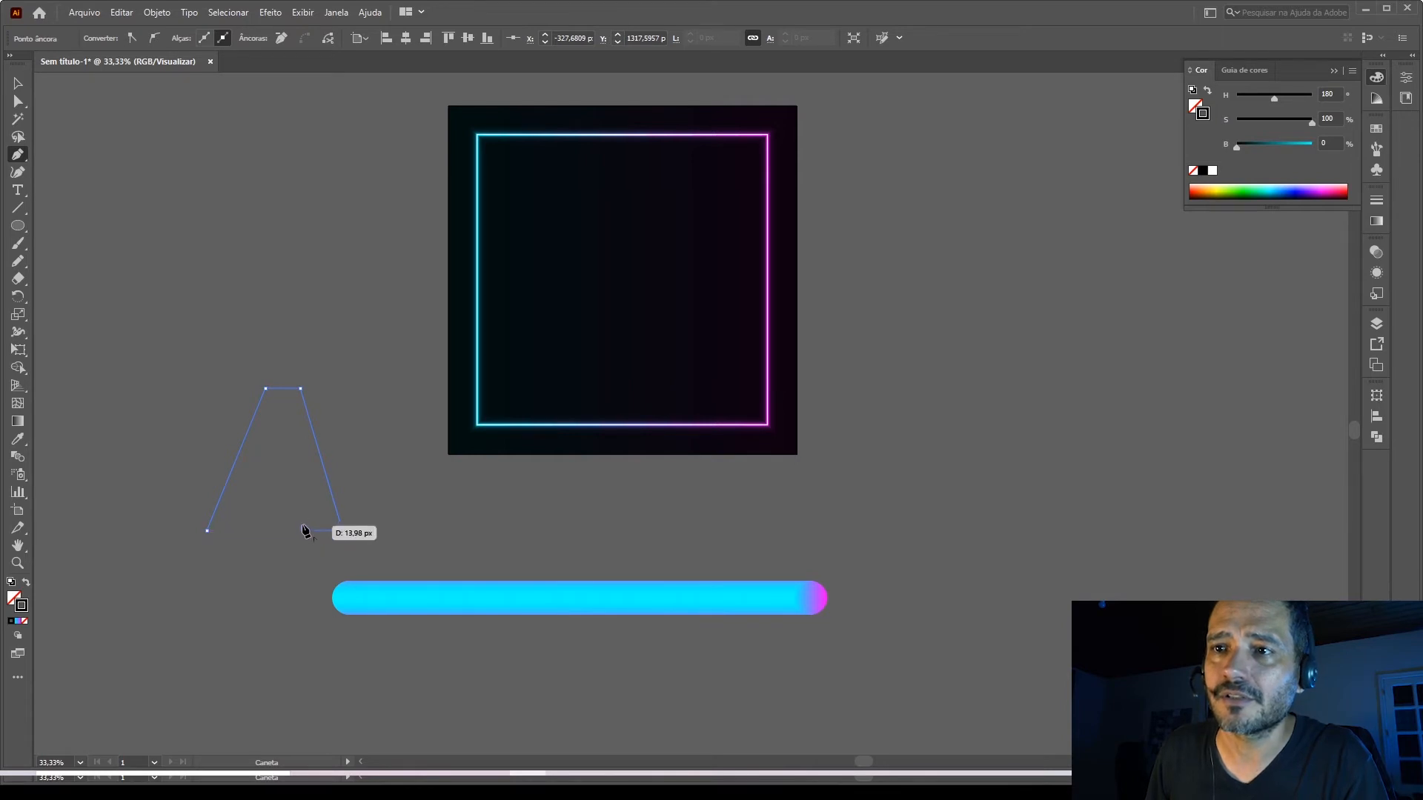
click(285, 469)
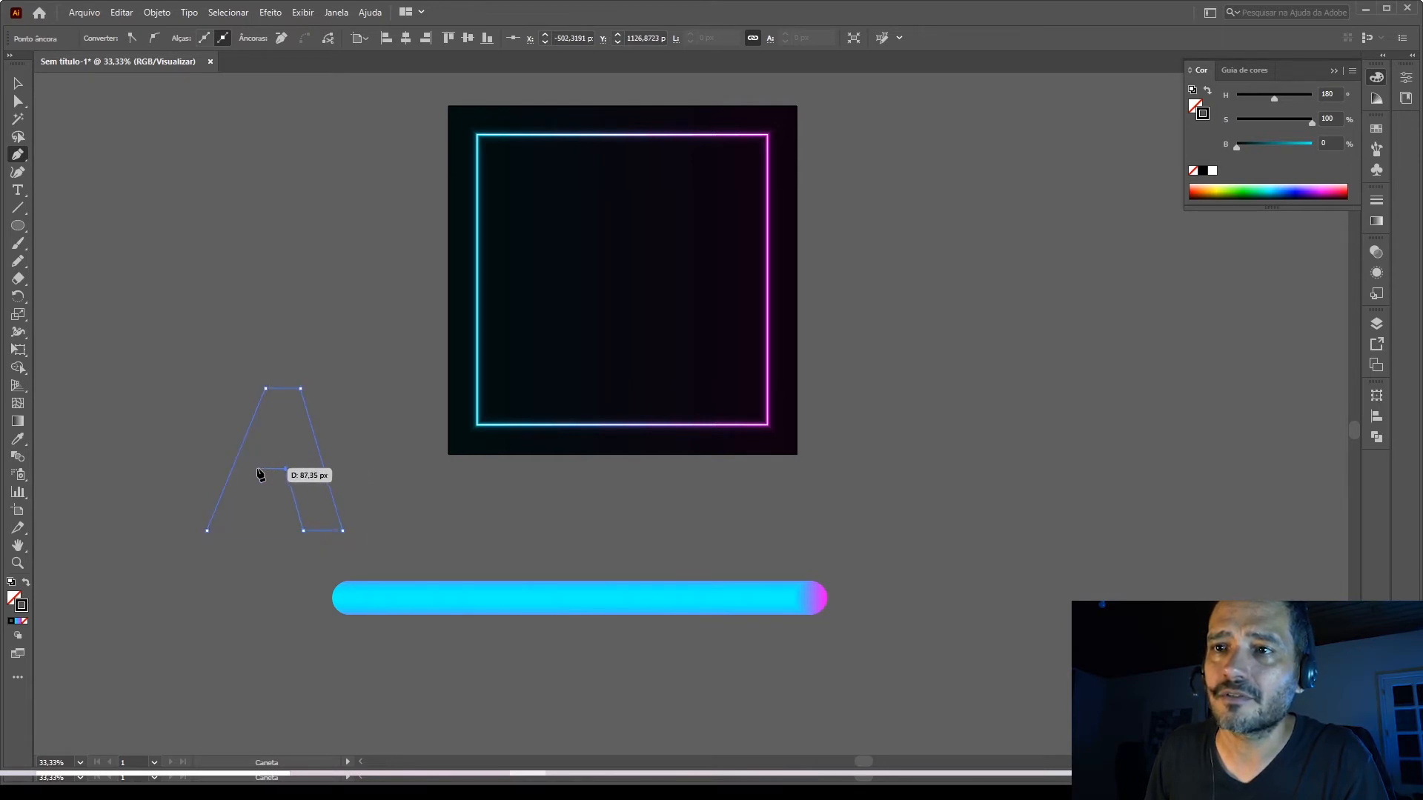
click(252, 468)
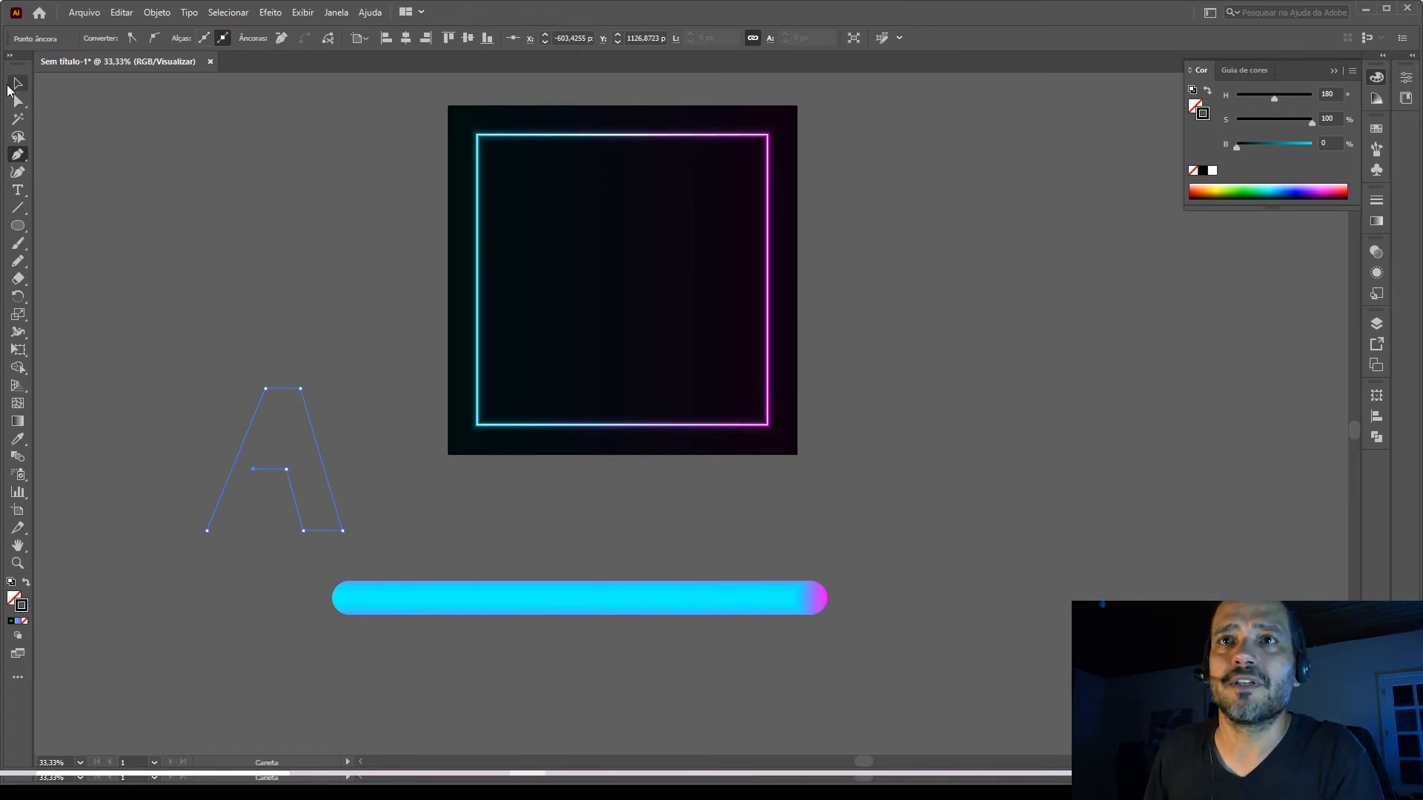
click(13, 83)
click(302, 433)
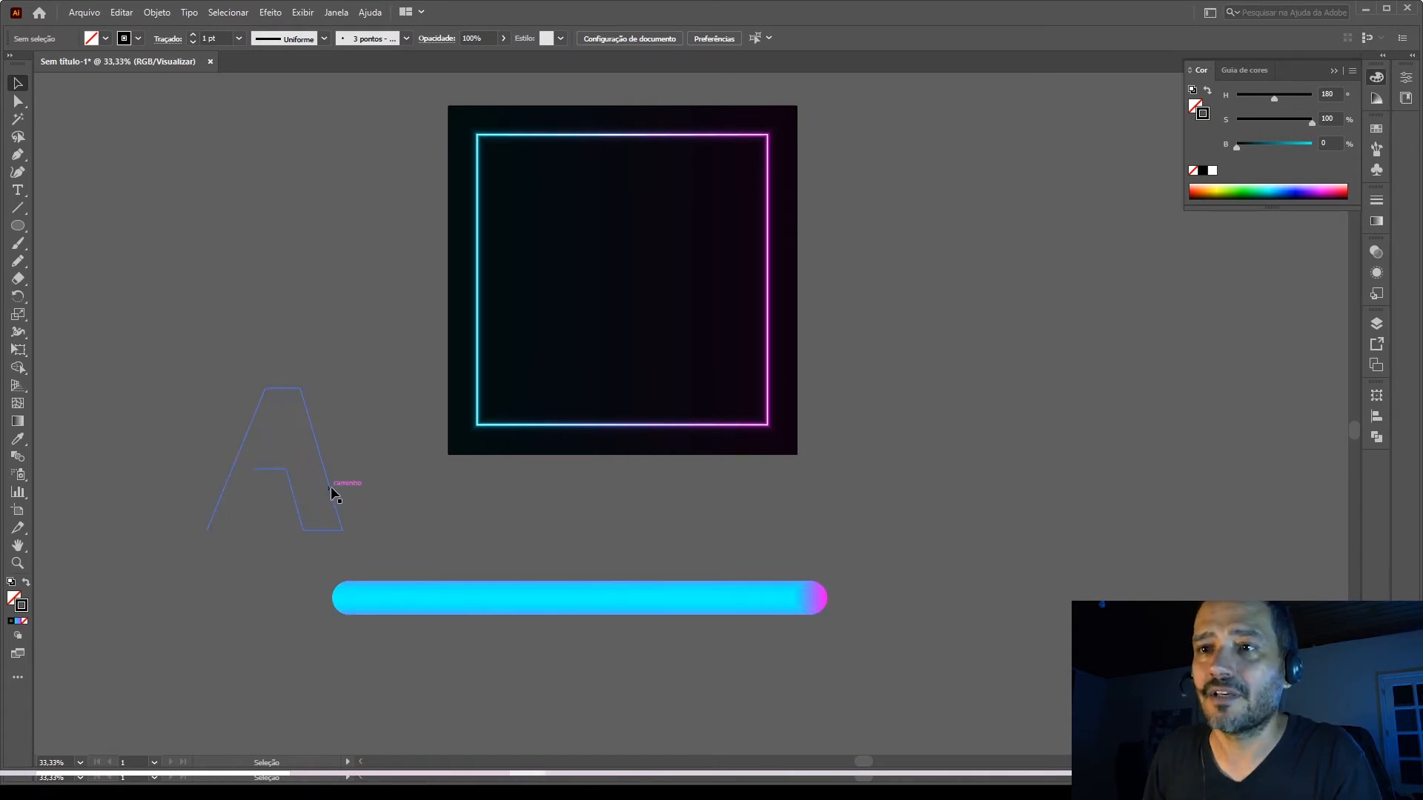
drag(331, 491, 443, 570)
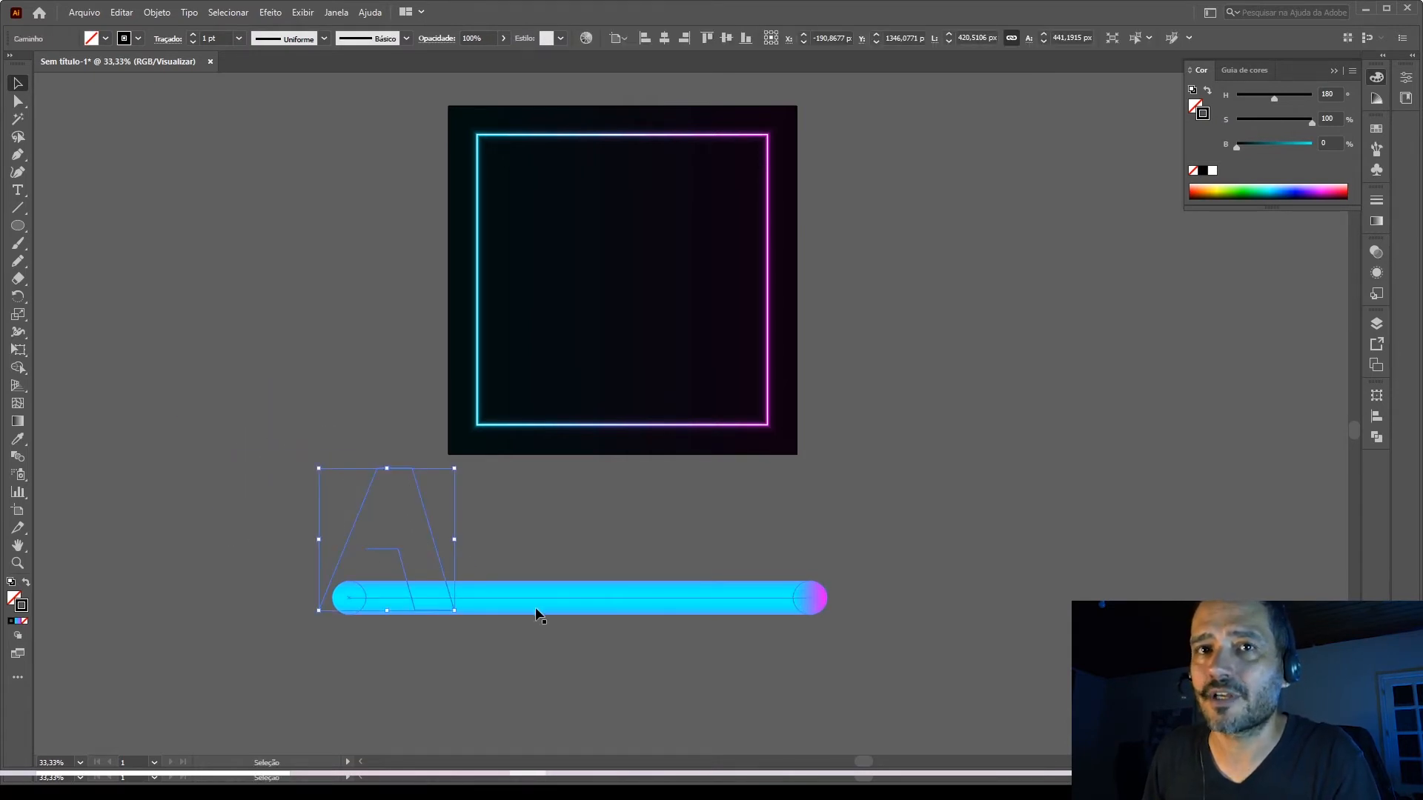
Replace the spine of the cyan-to-magenta blended bar with the letter A path.
click(481, 535)
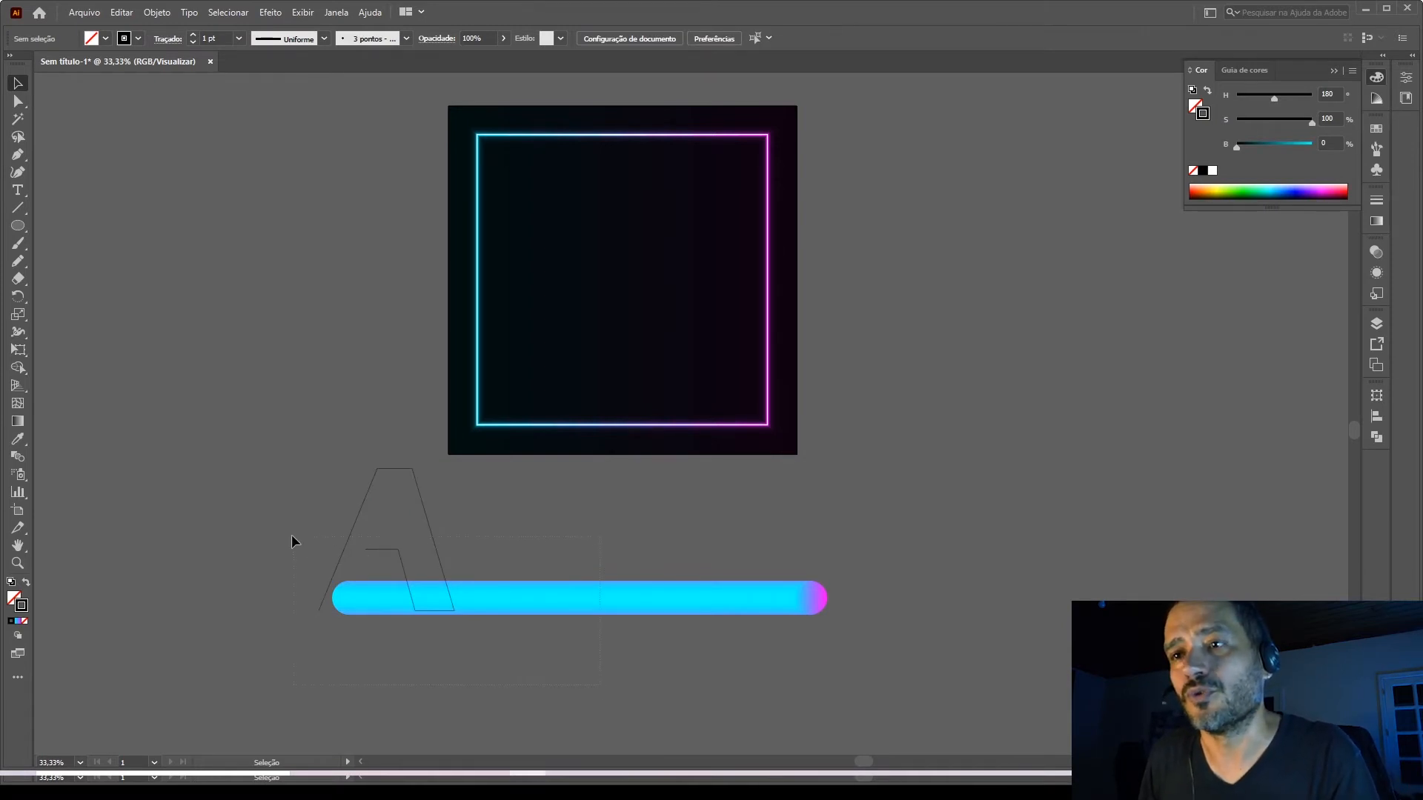
key(ctrl+a)
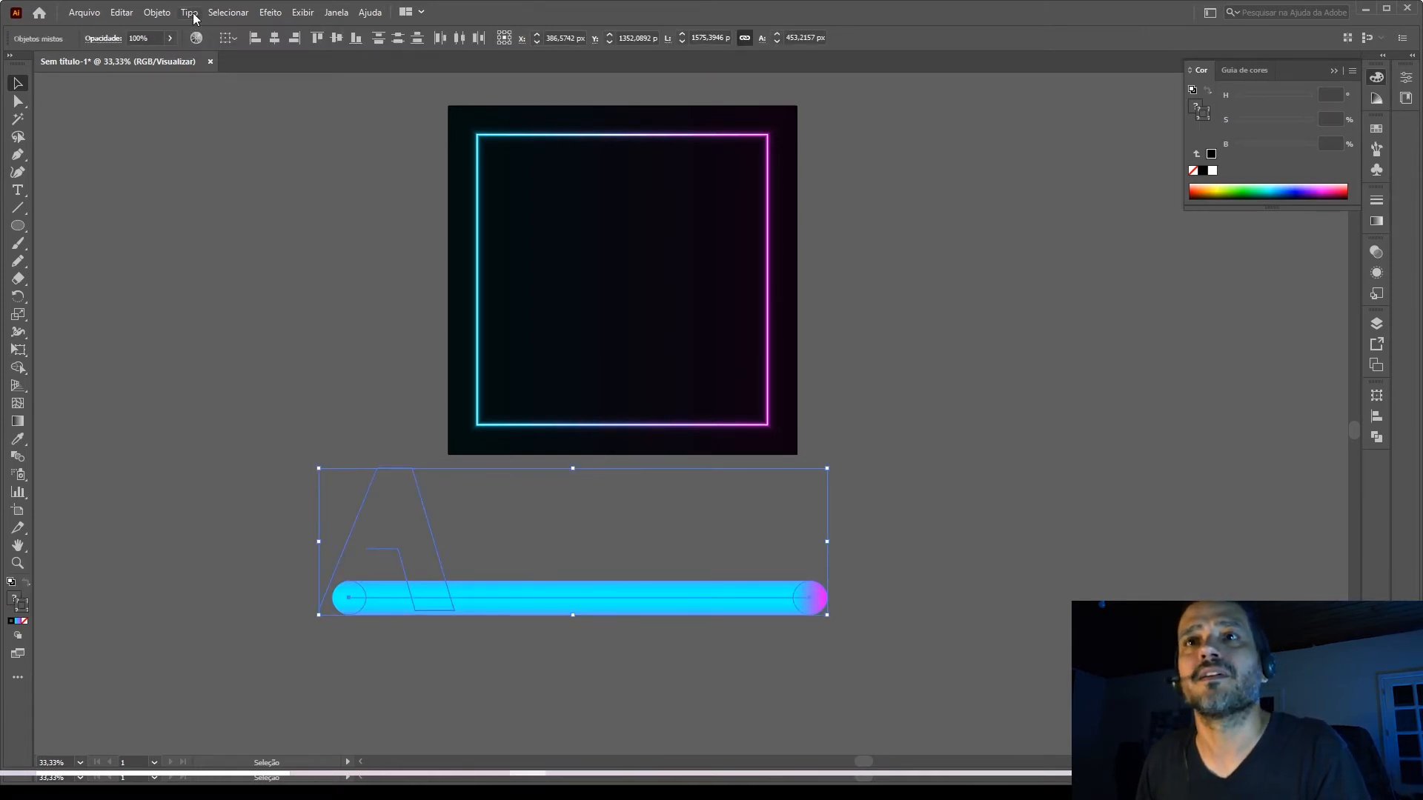
click(164, 13)
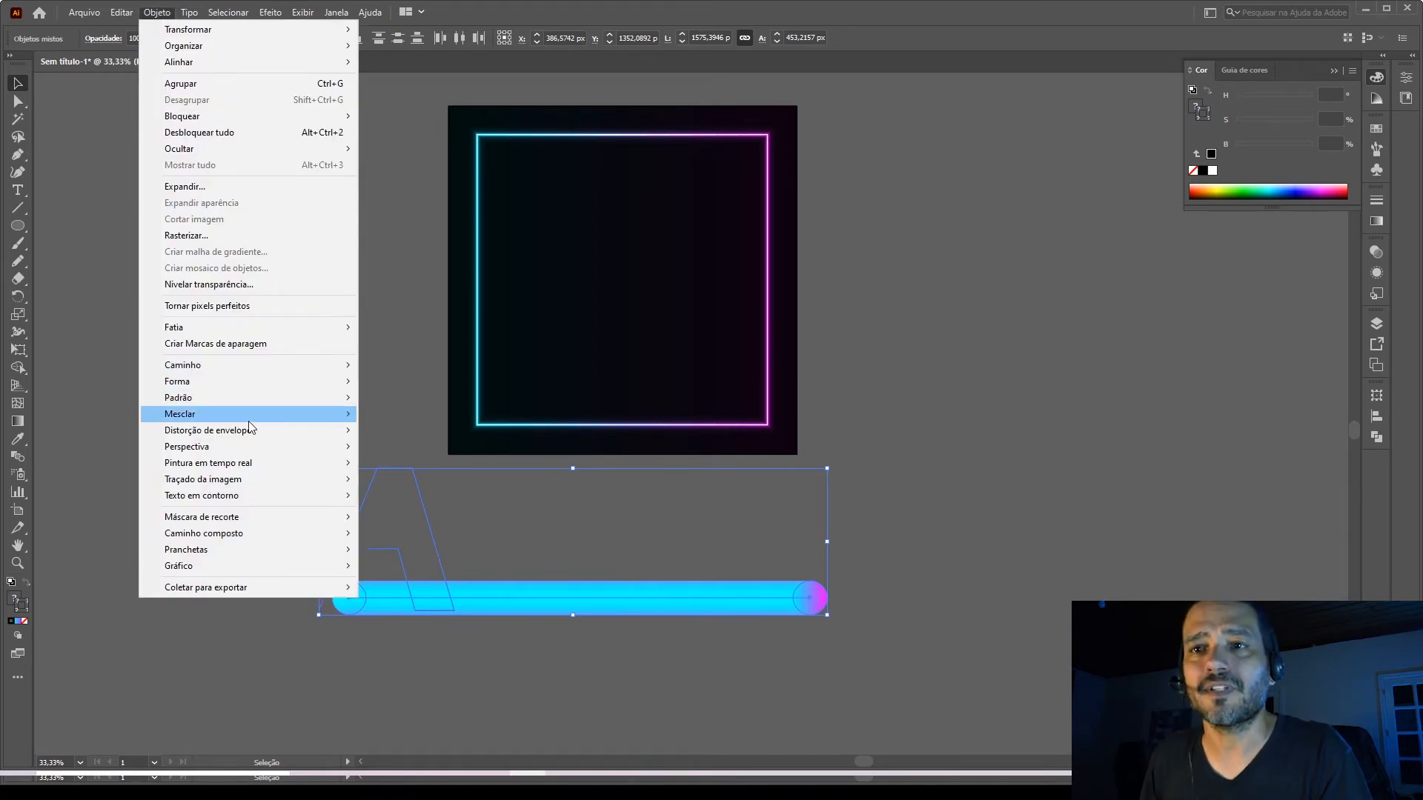
mouse_move(249, 418)
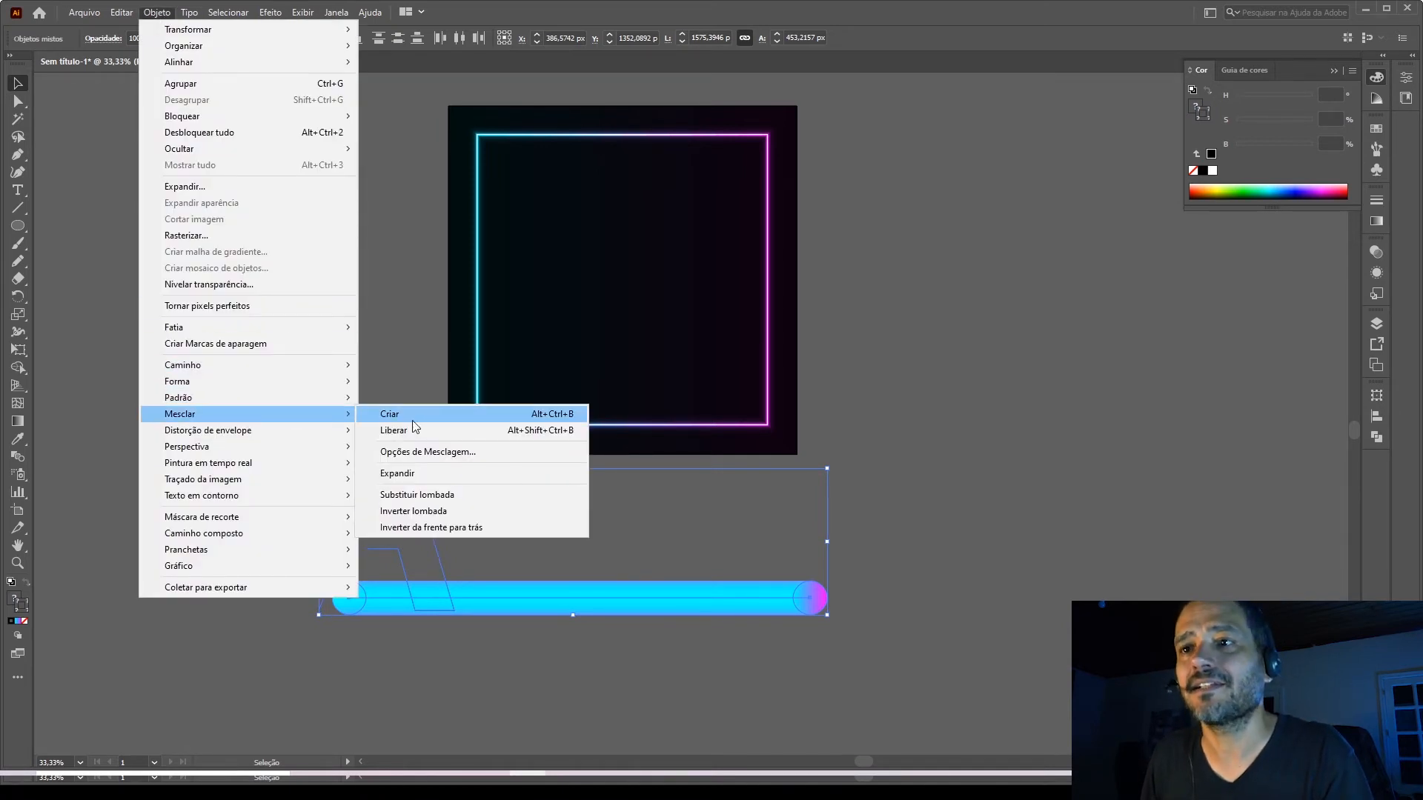
click(430, 495)
click(539, 555)
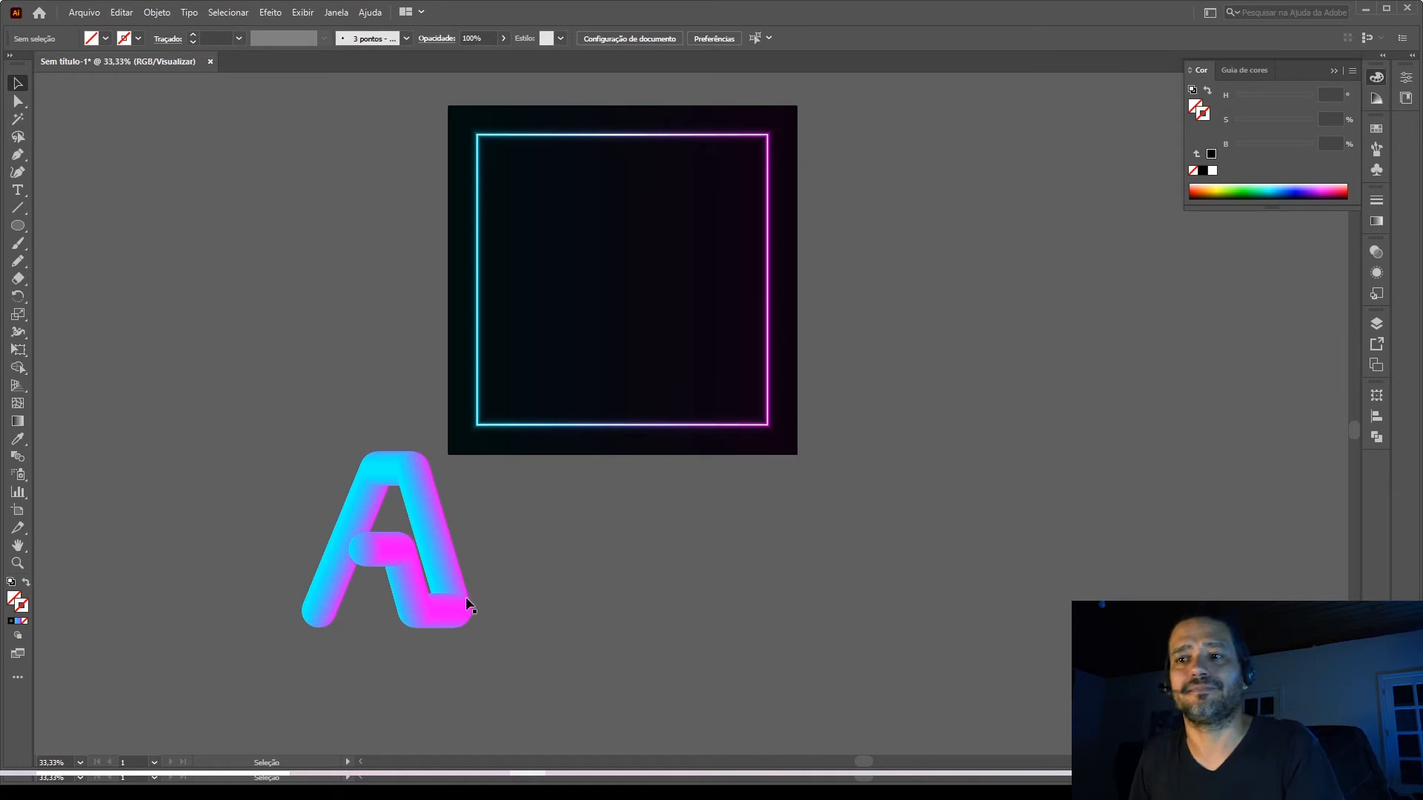
Move the blended letter A onto the artboard, centred inside the neon square frame.
drag(455, 609, 672, 345)
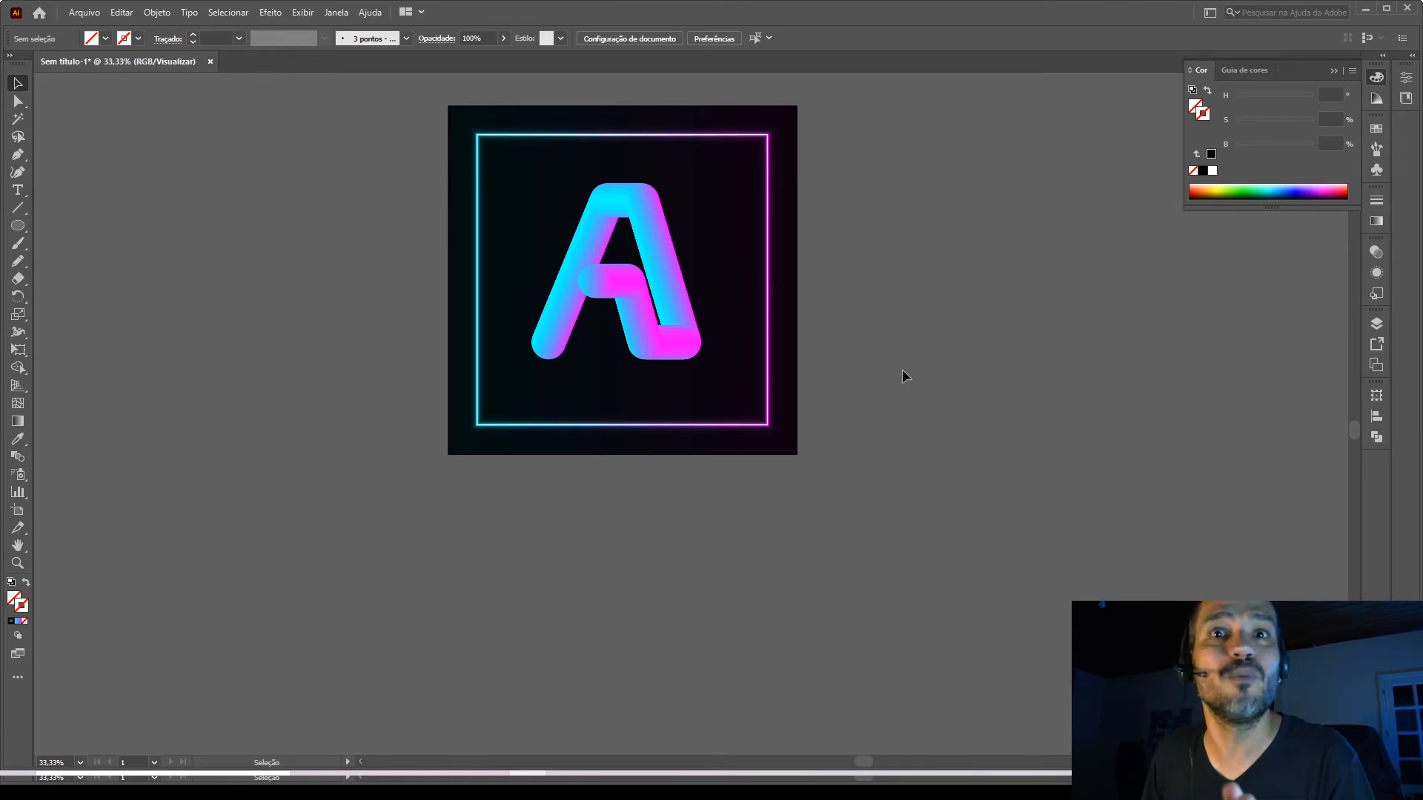
scroll(682, 231, up, 3)
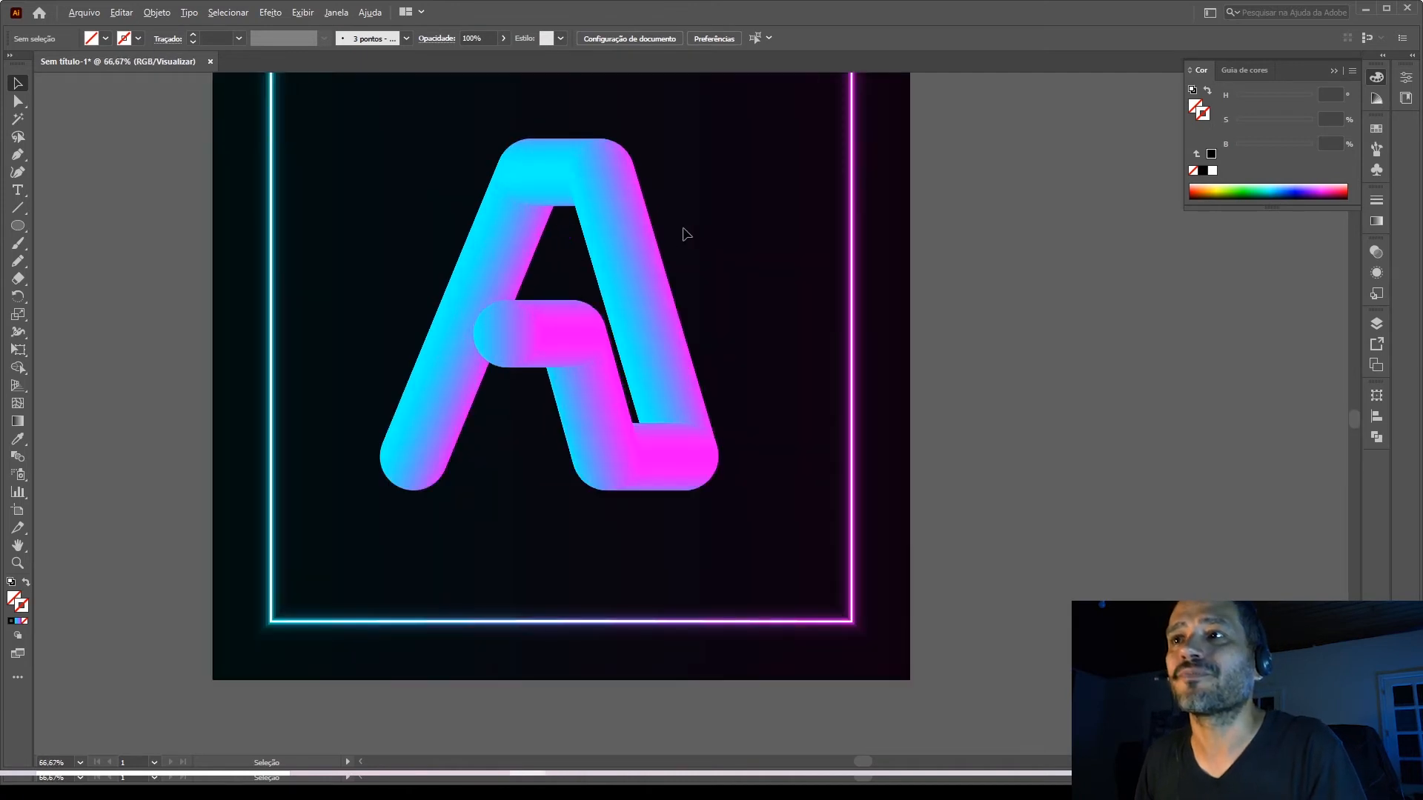
scroll(676, 331, down, 2)
scroll(657, 261, up, 1)
Apply a Roughen effect to the blended letter A with relative size 30%, detail 100 per inch and corner points.
click(634, 327)
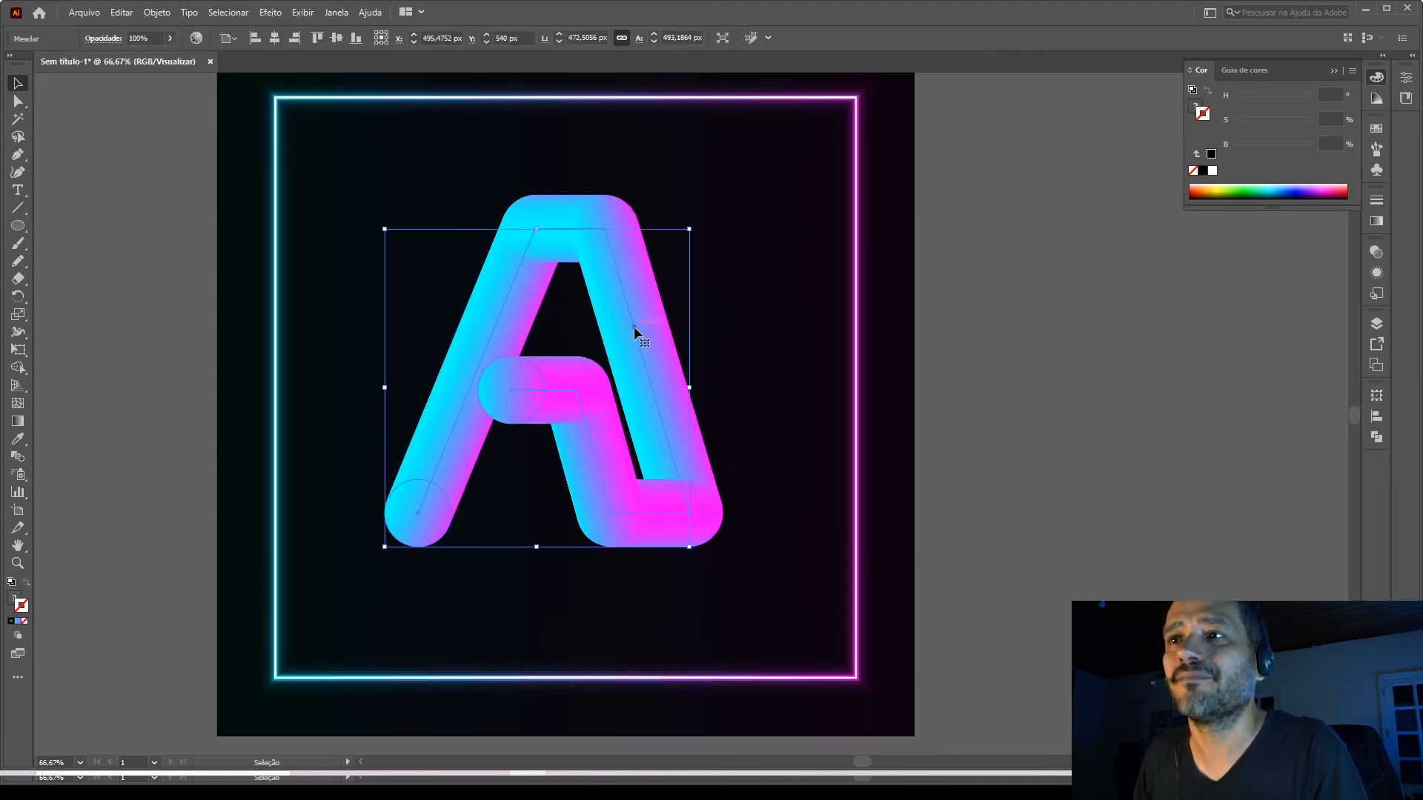
scroll(633, 327, down, 1)
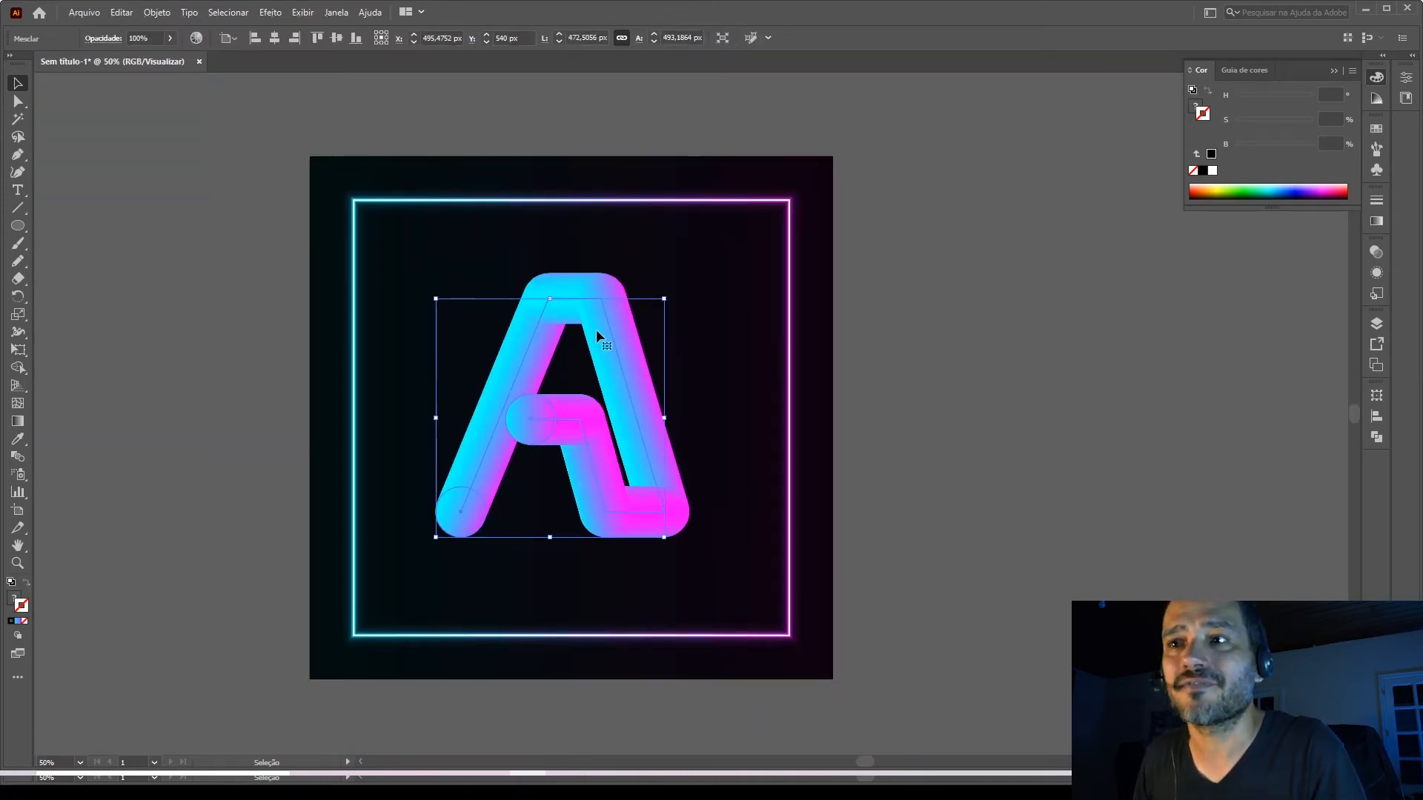
click(271, 13)
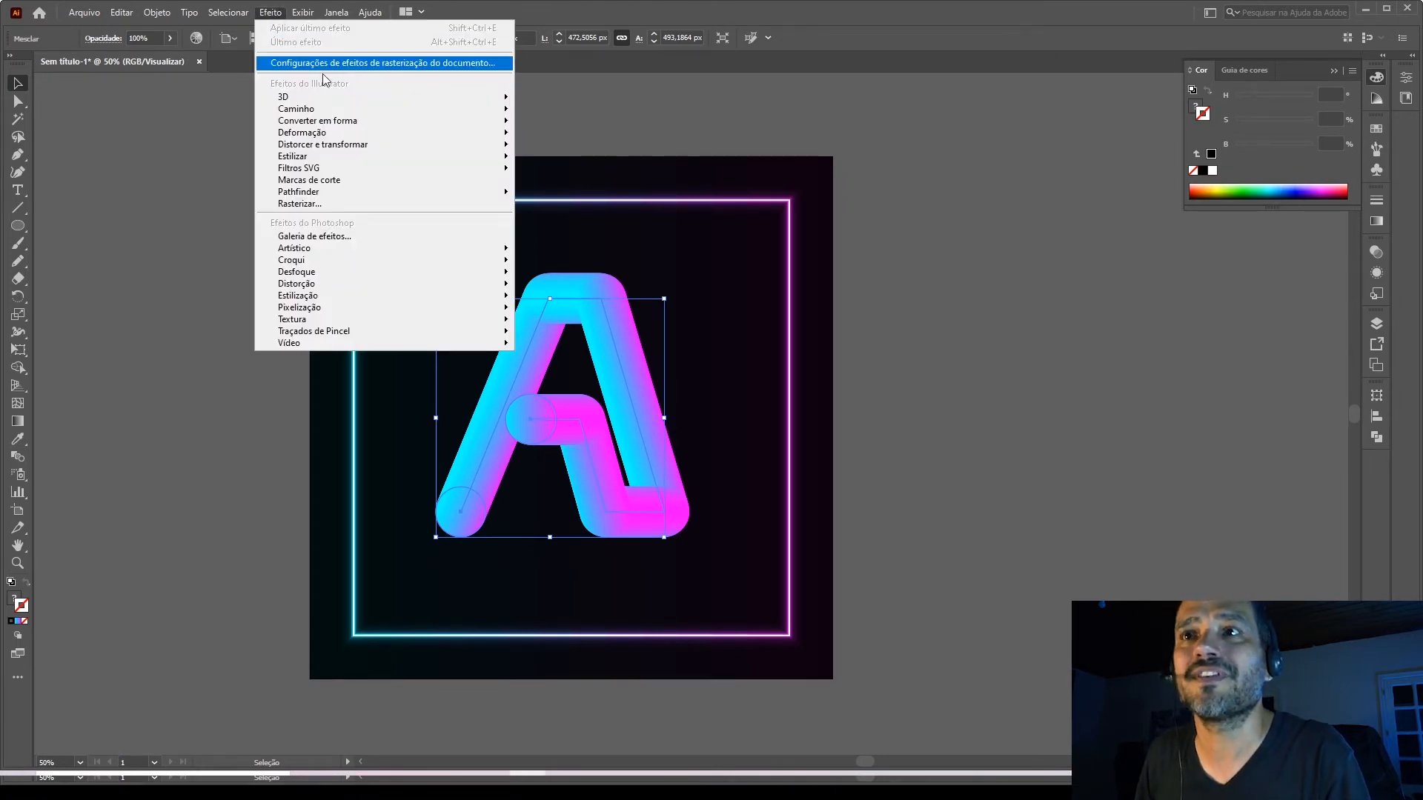
mouse_move(364, 151)
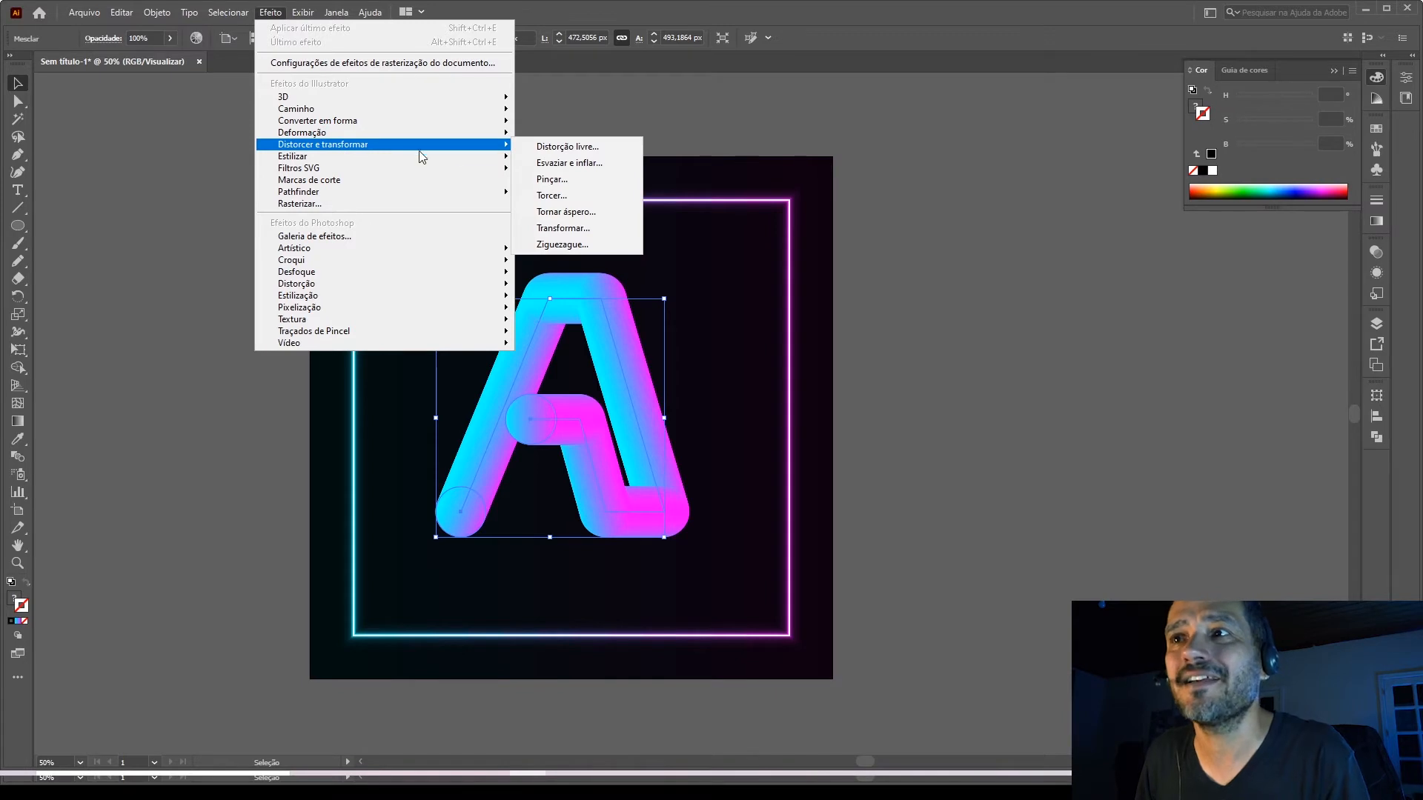
click(559, 212)
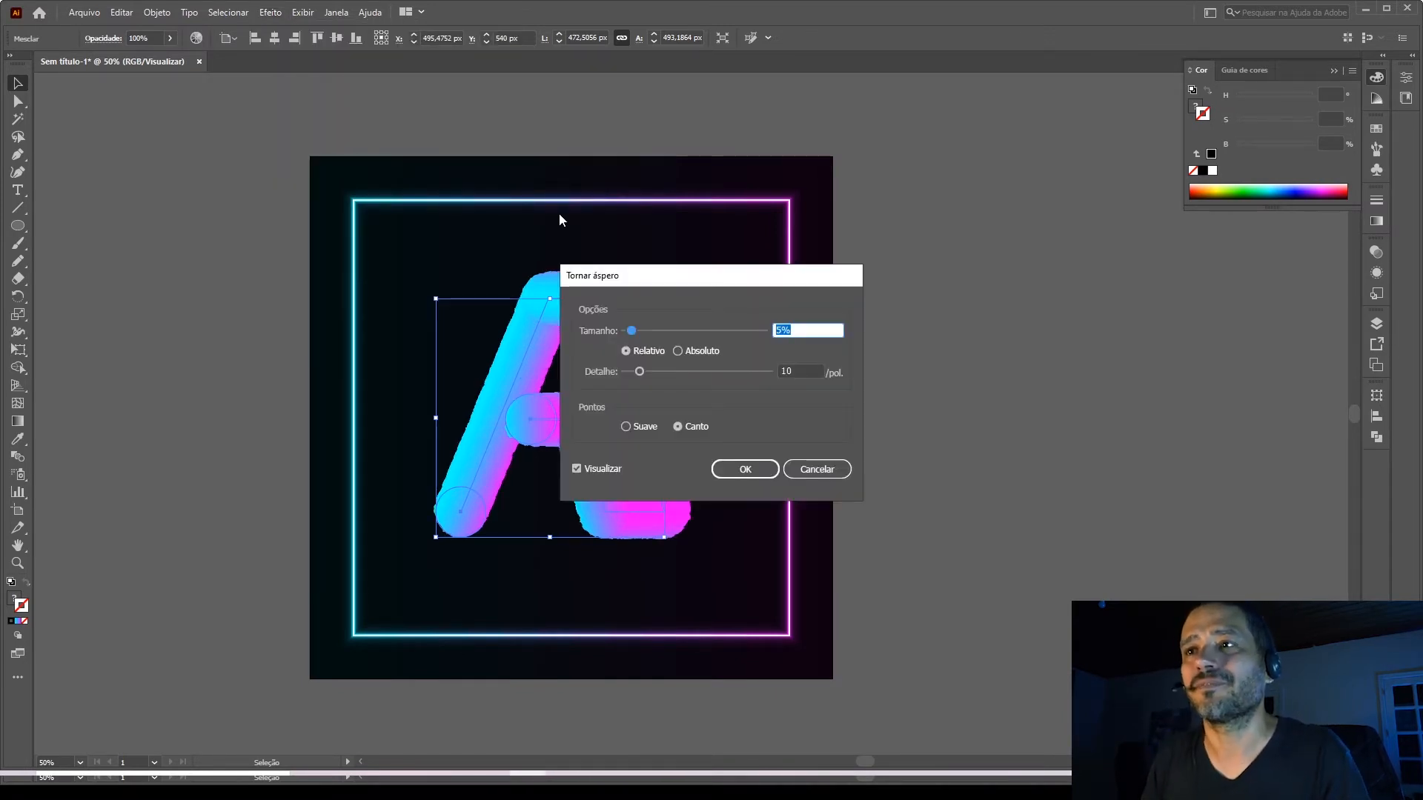
drag(641, 285, 891, 295)
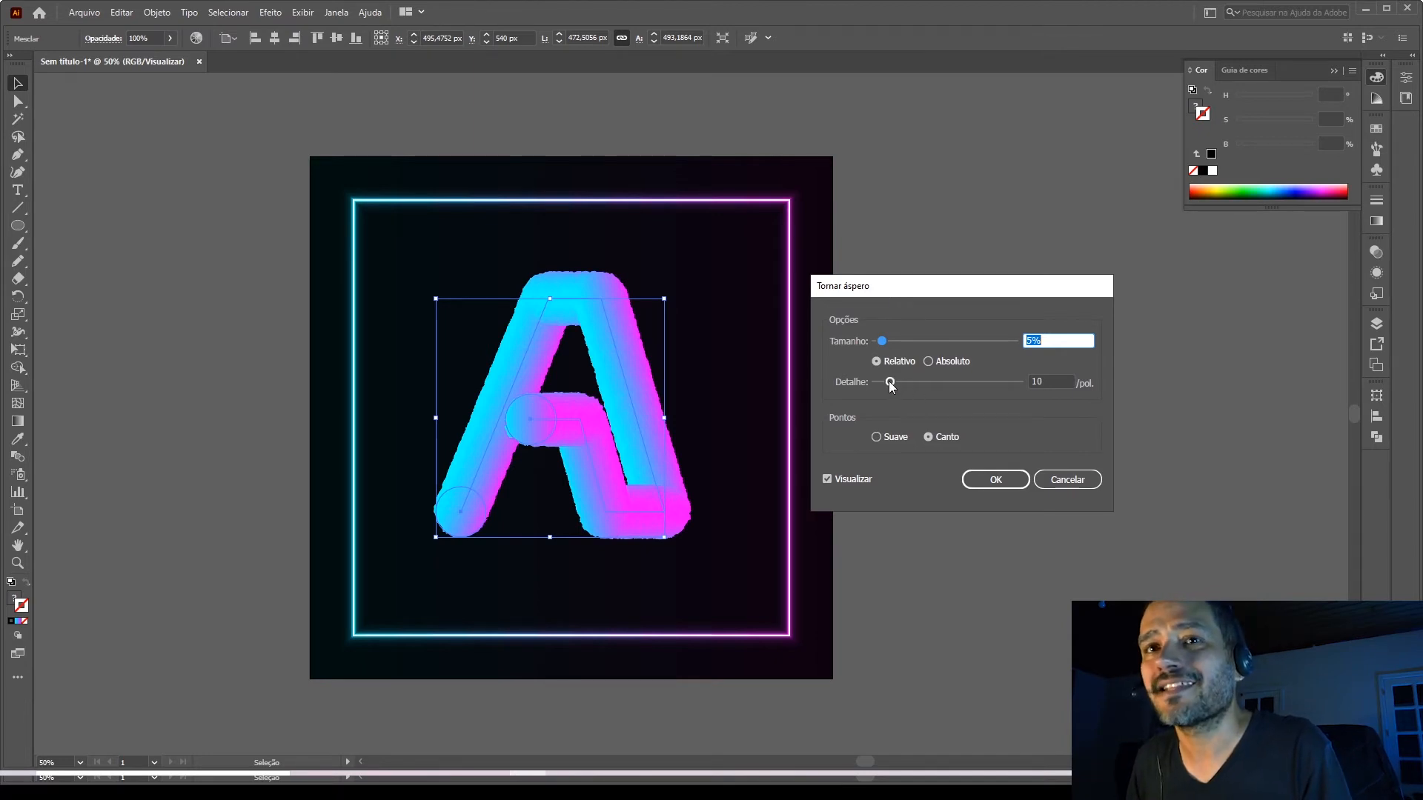
drag(890, 381, 1117, 386)
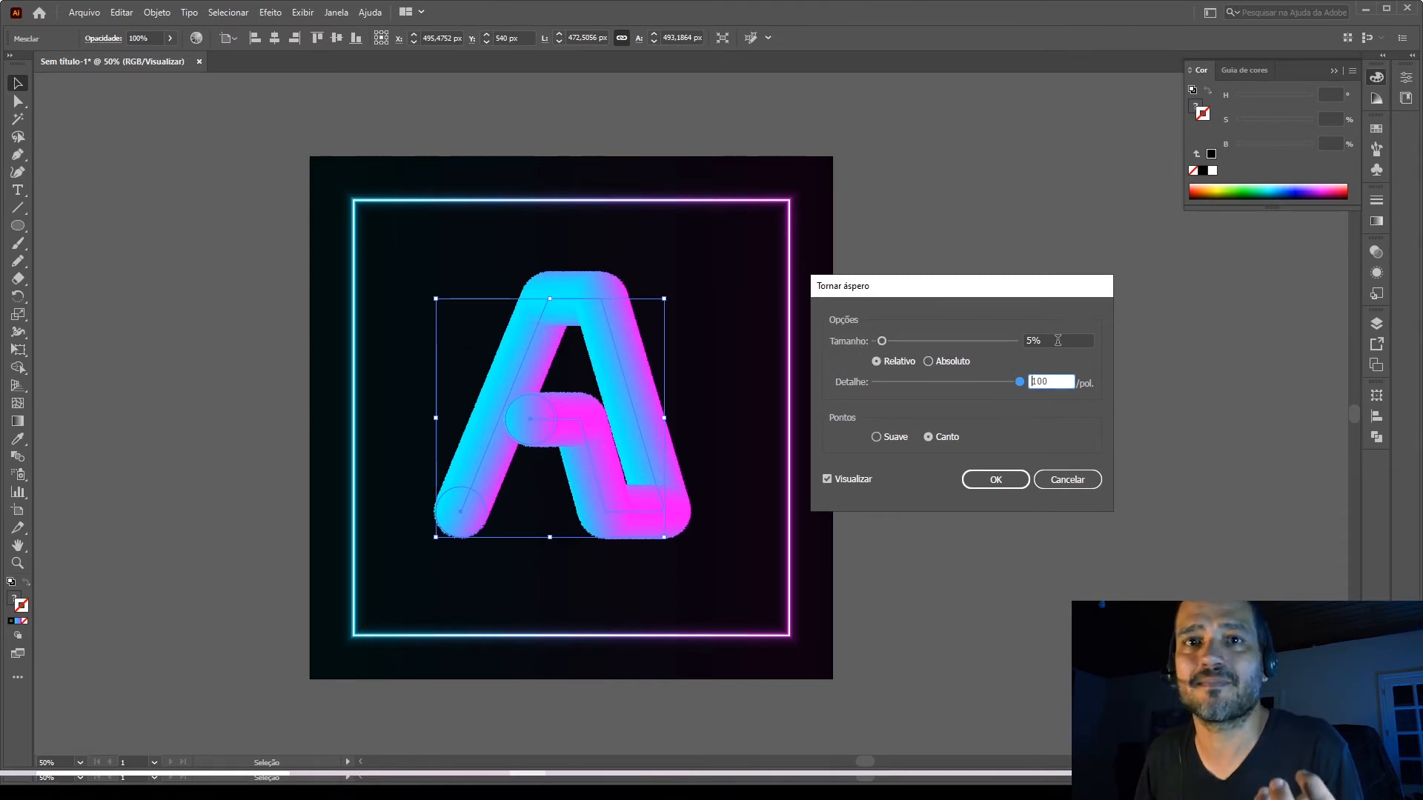
click(1057, 340)
text(30)
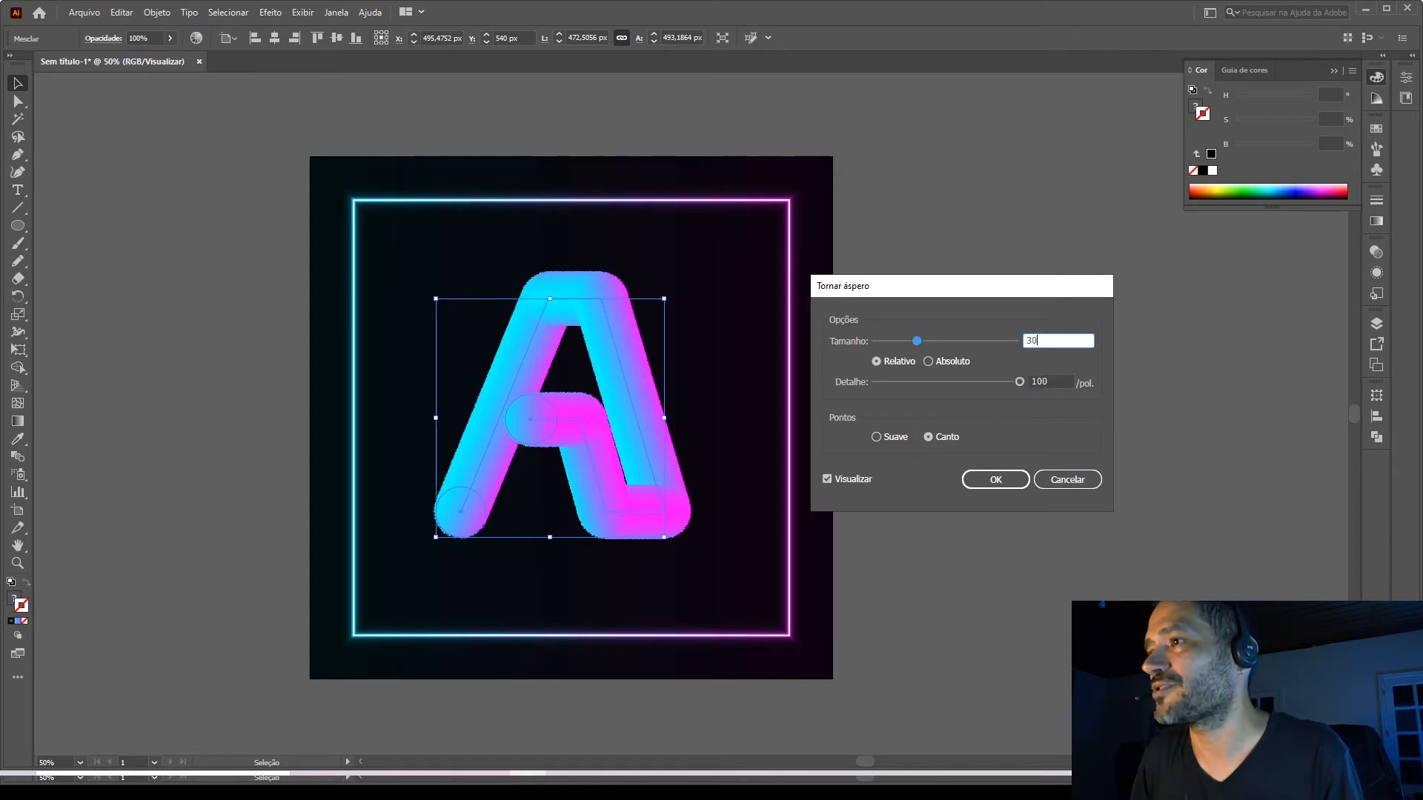
click(995, 480)
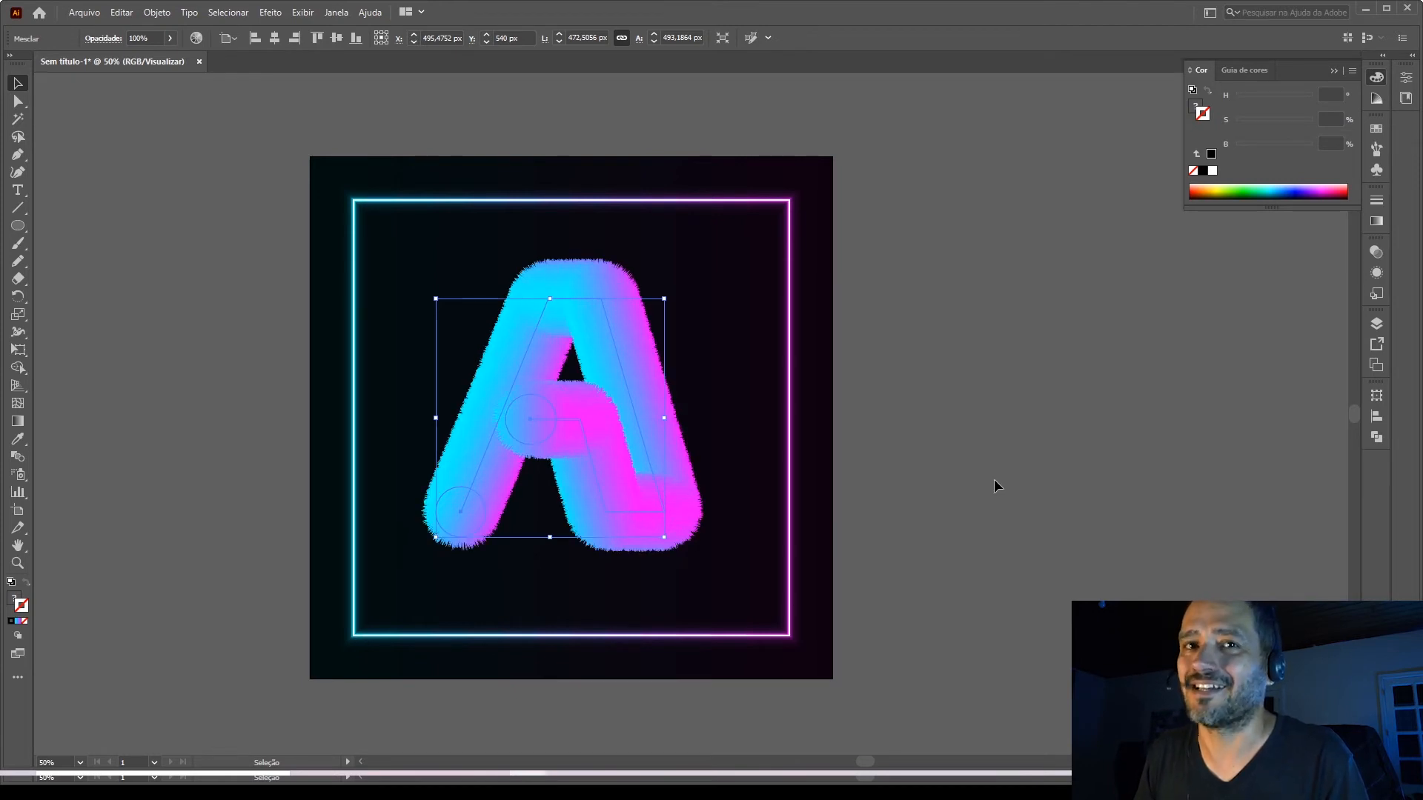
click(993, 478)
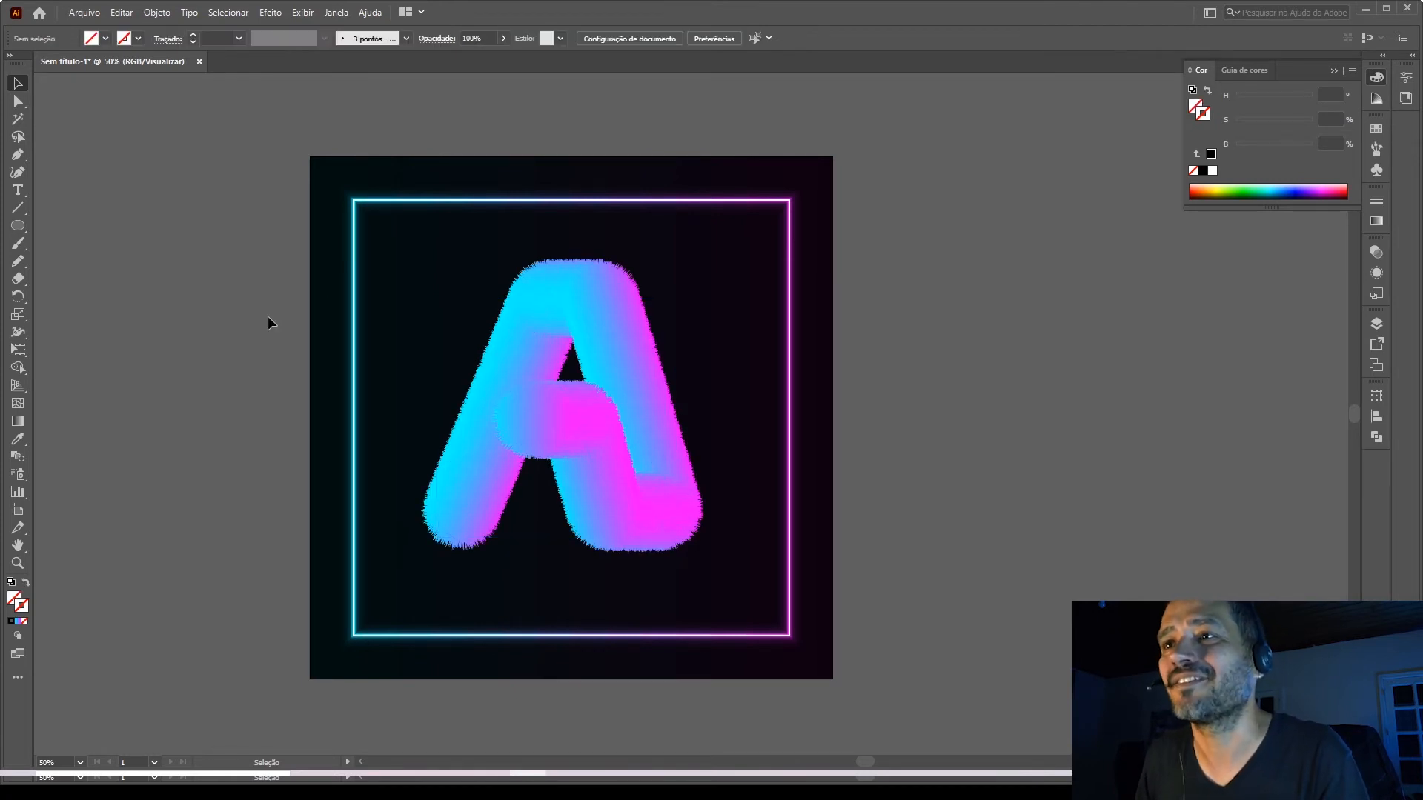
Draw a circle about 695 px in diameter on the empty canvas beside the artboard.
scroll(240, 353, down, 1)
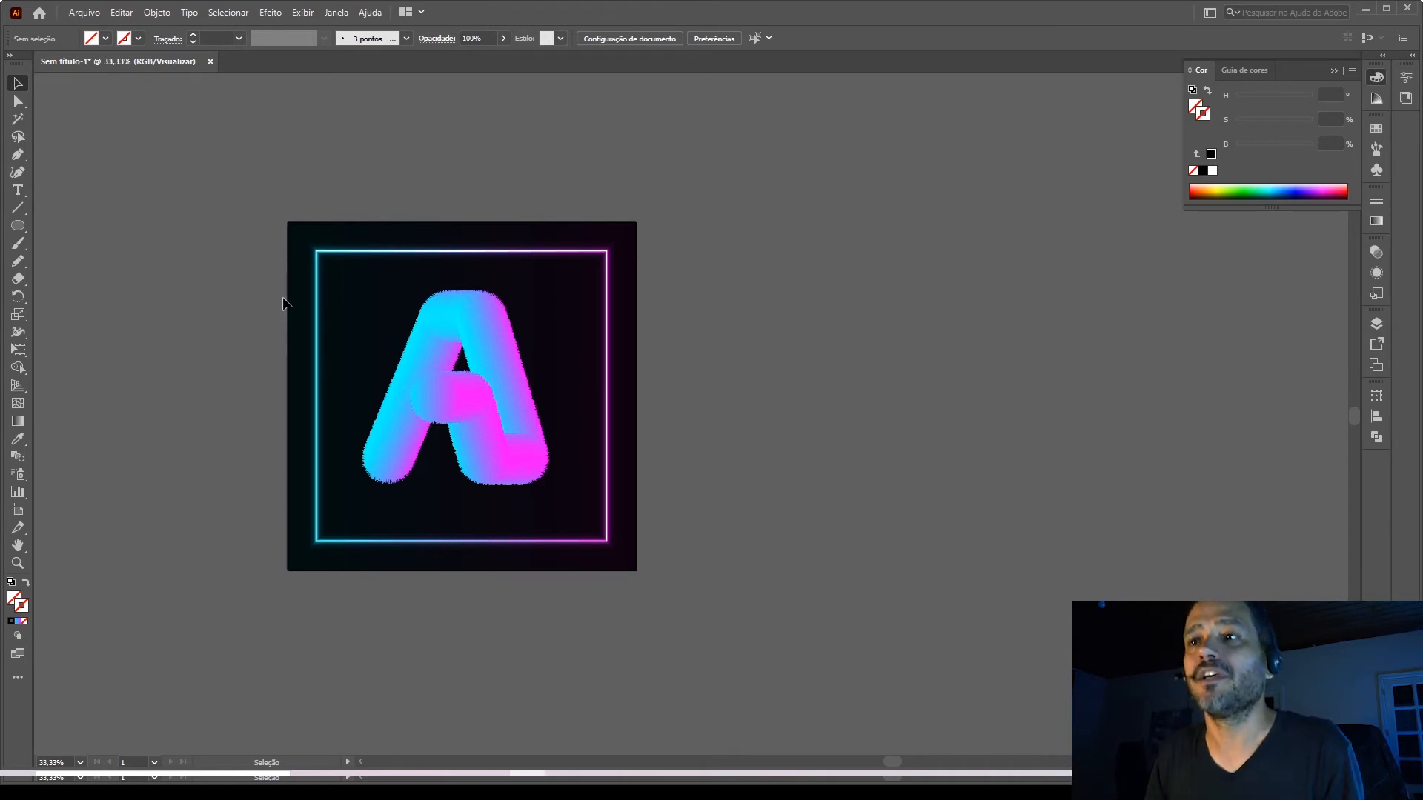
click(16, 226)
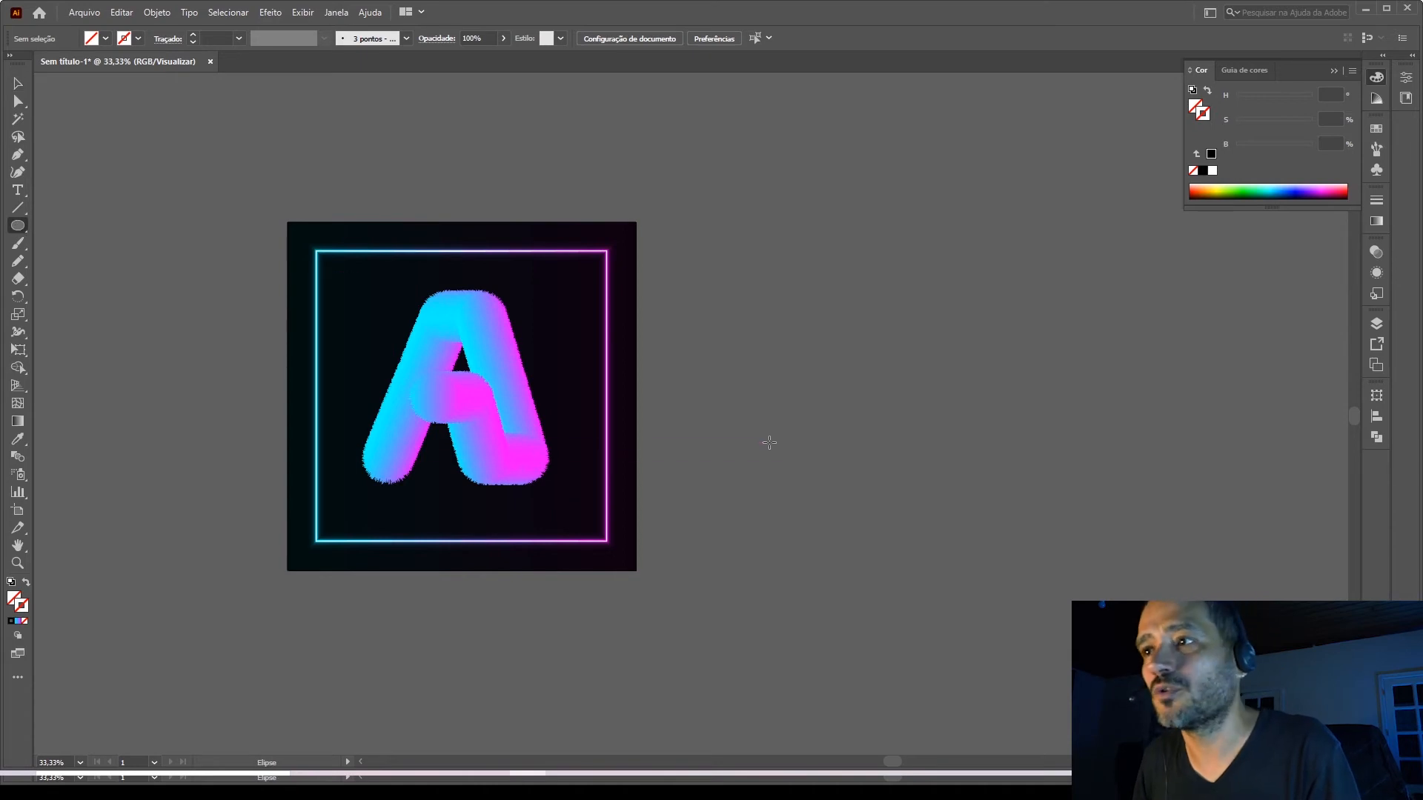
drag(805, 393, 918, 493)
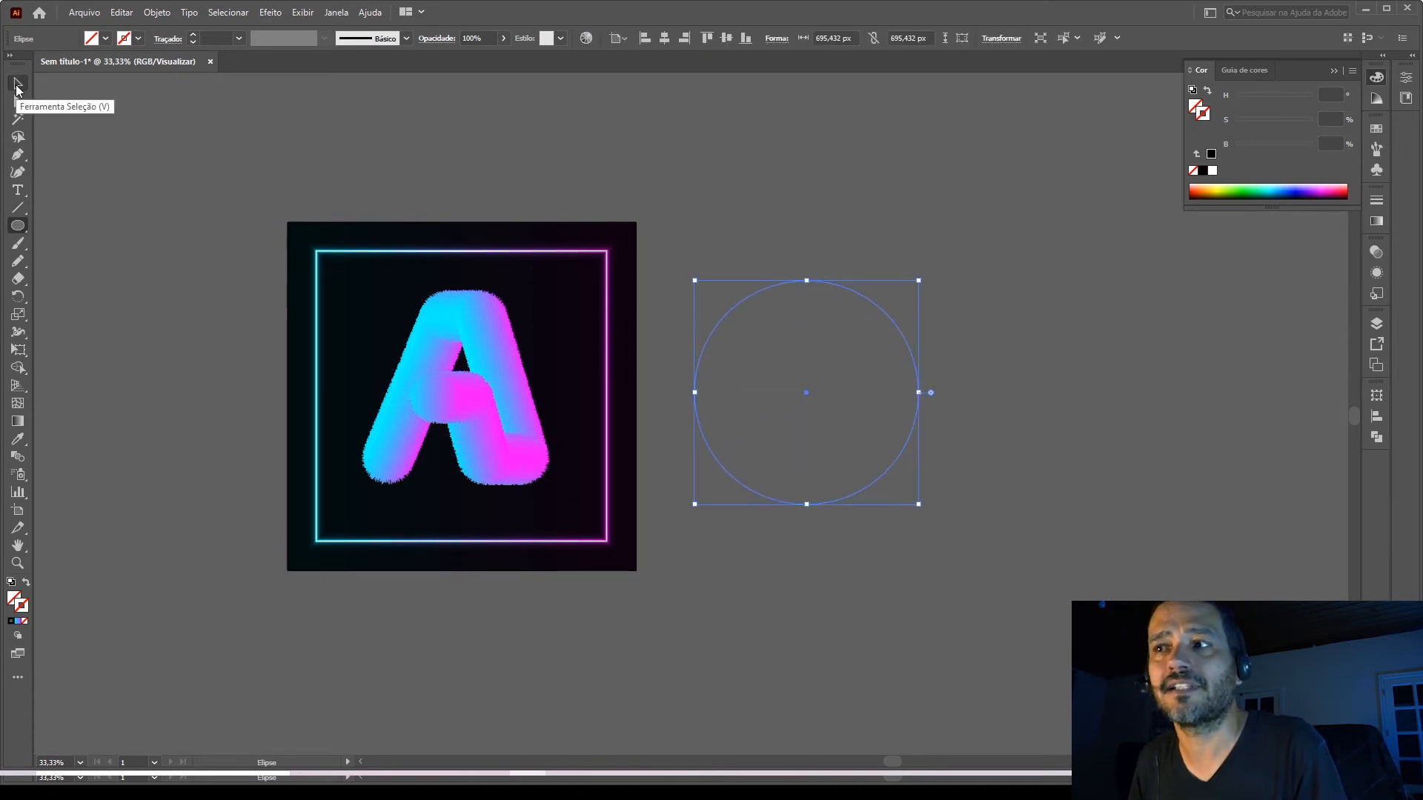
click(16, 85)
click(1376, 221)
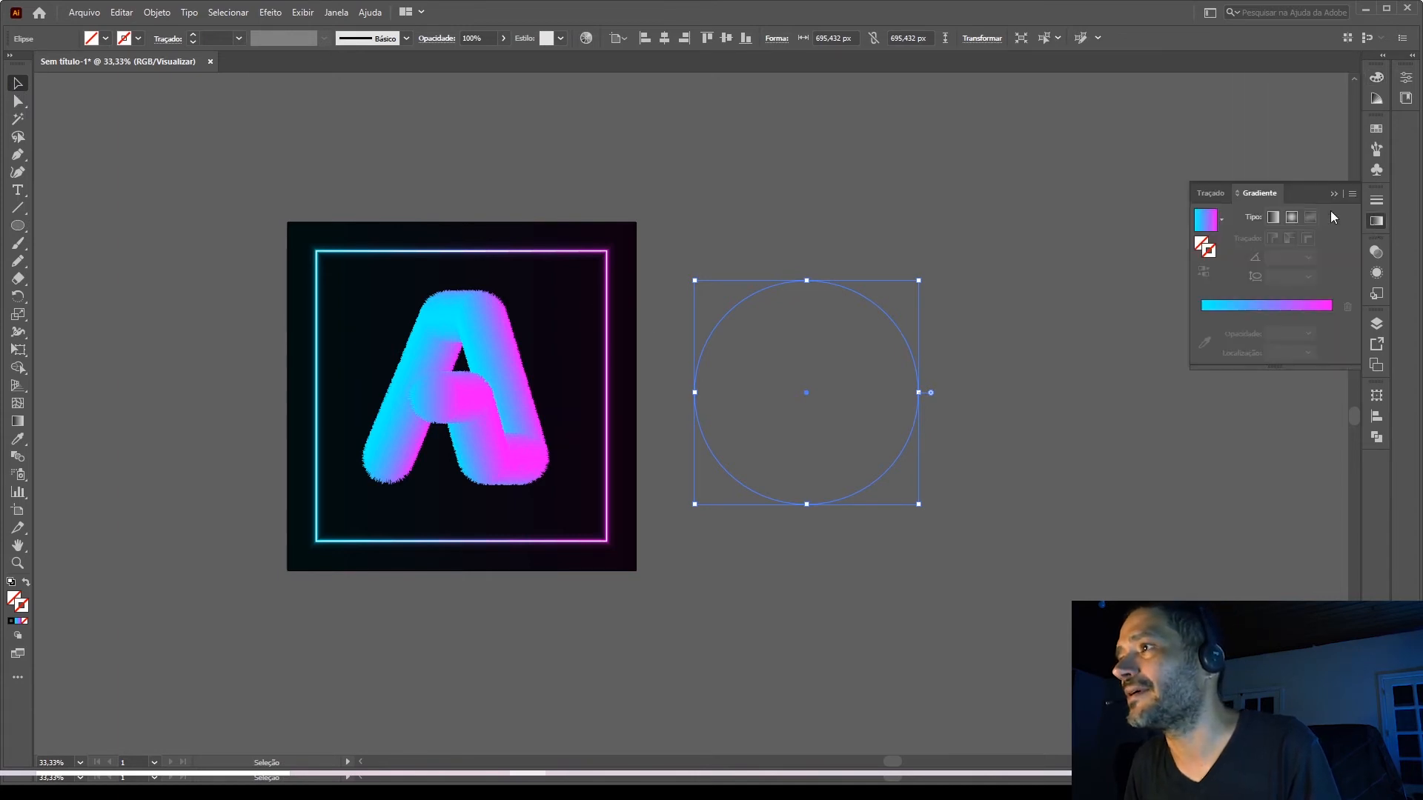
click(1208, 220)
click(1220, 221)
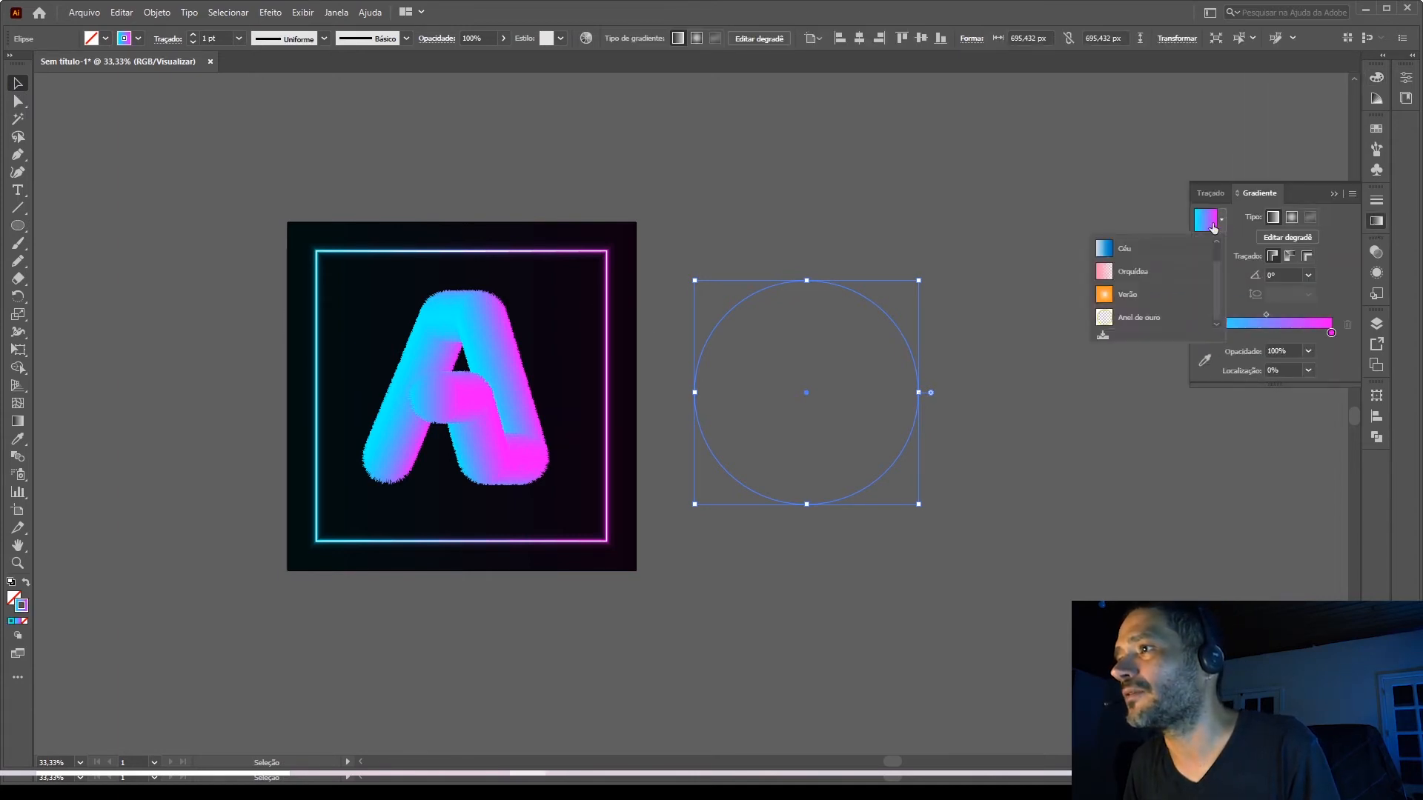
click(21, 591)
click(14, 598)
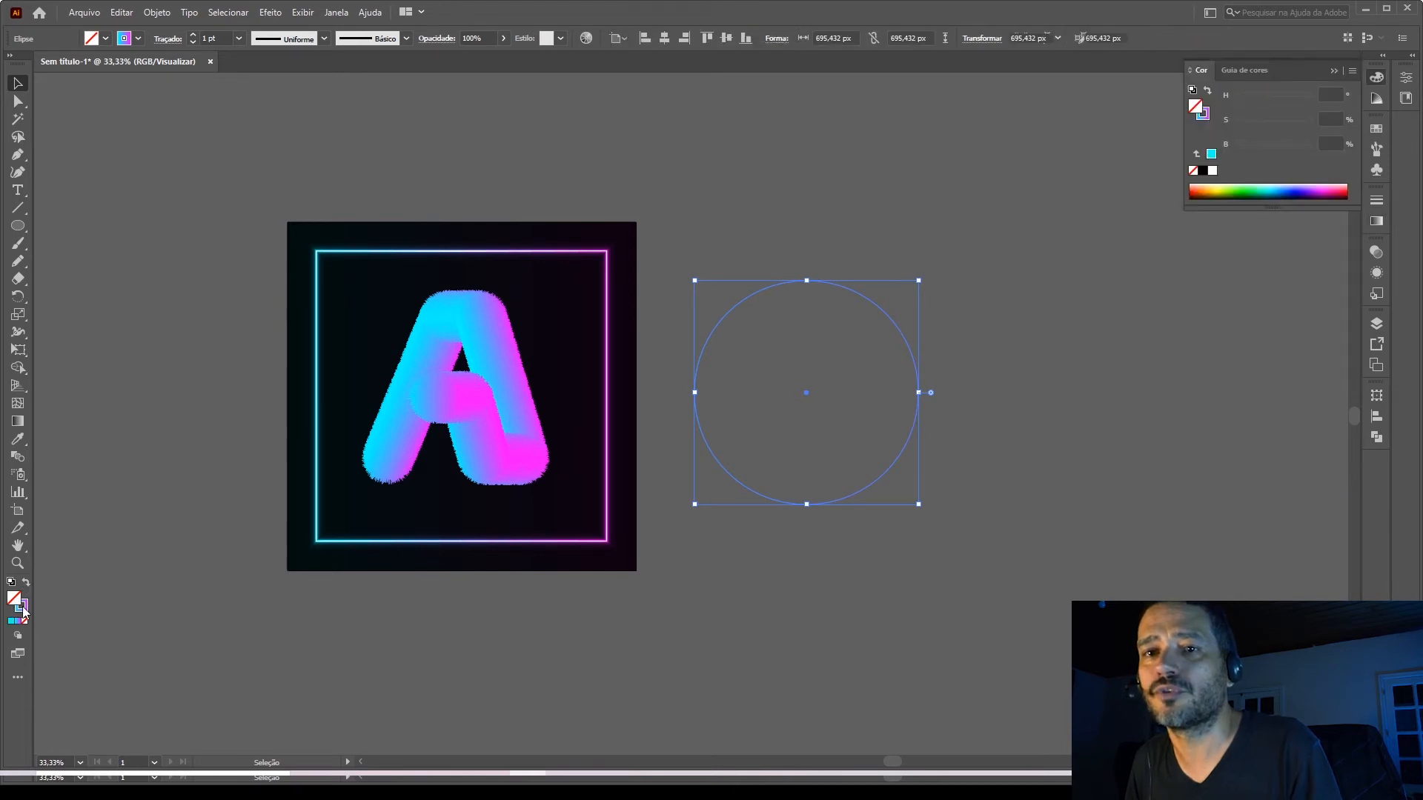
click(23, 609)
click(25, 621)
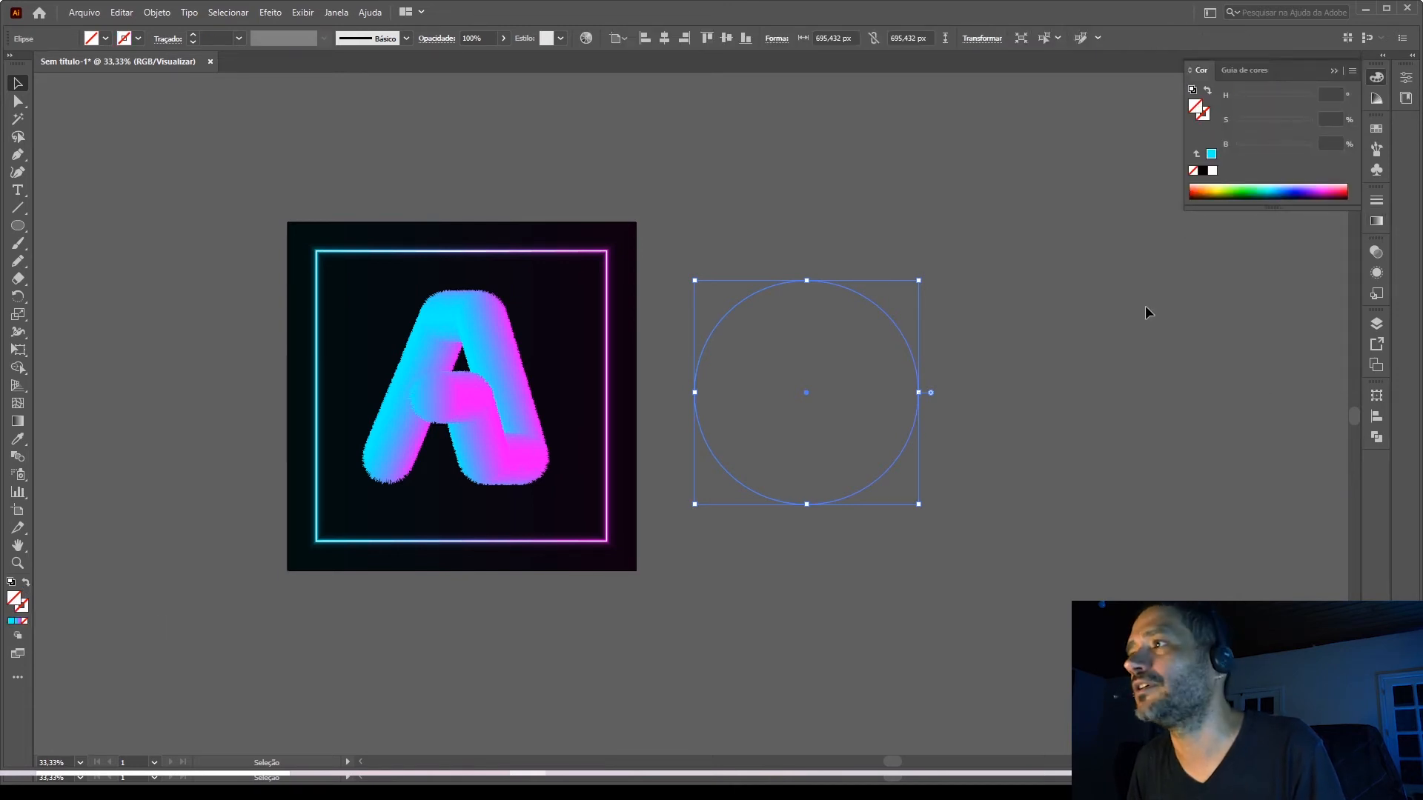
Fill the circle with the white-to-black gradient preset and change the gradient type to radial.
click(1376, 221)
click(1222, 220)
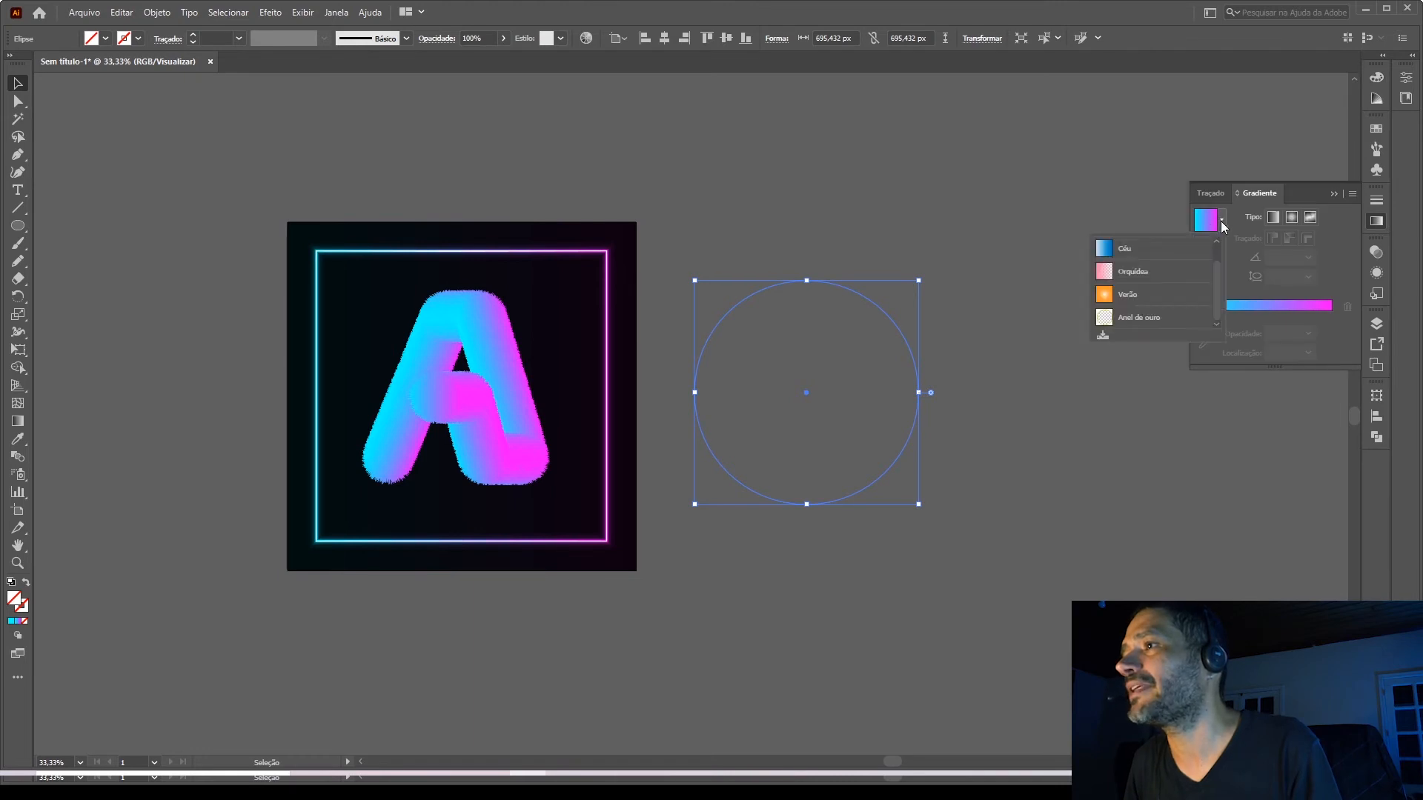
drag(1216, 269, 1213, 250)
click(1142, 249)
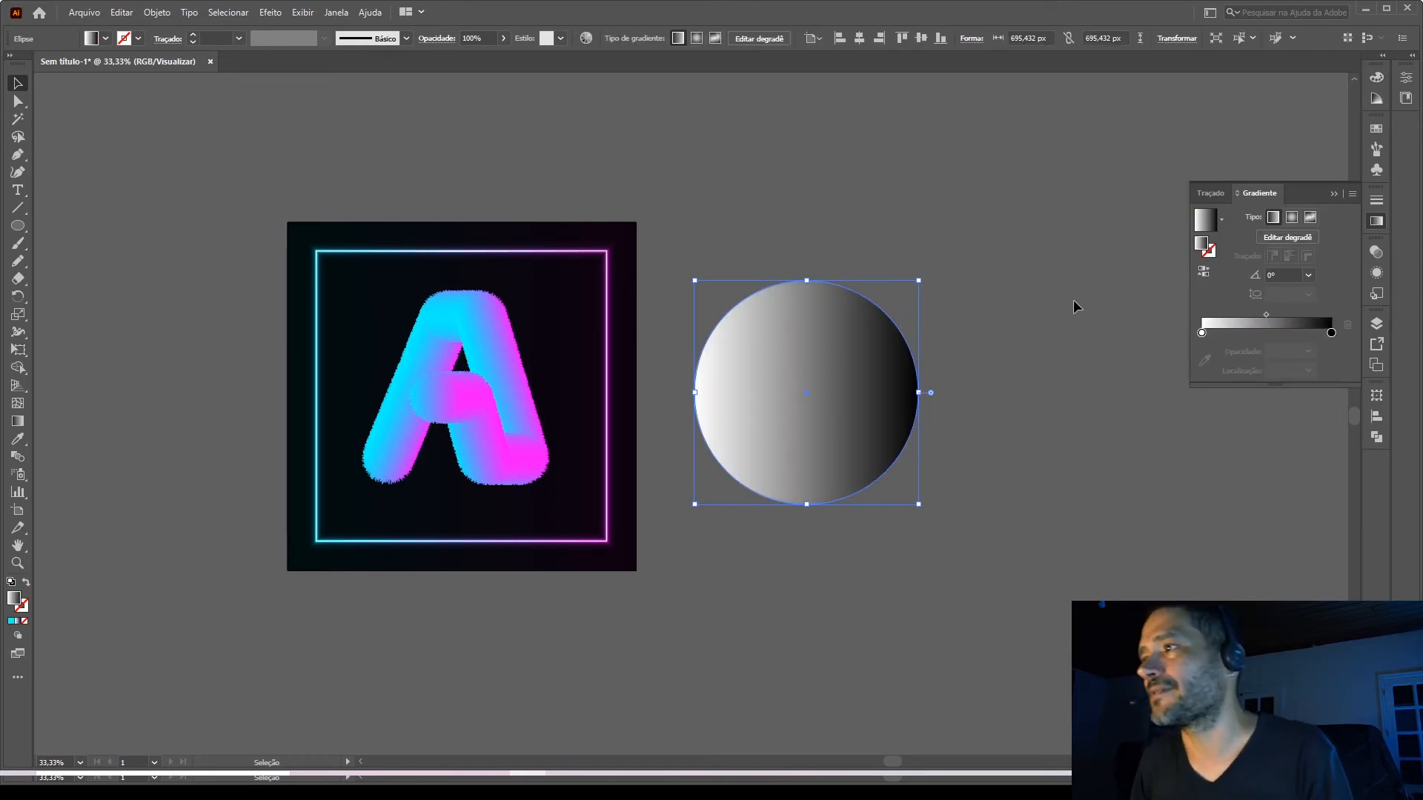
double_click(1331, 332)
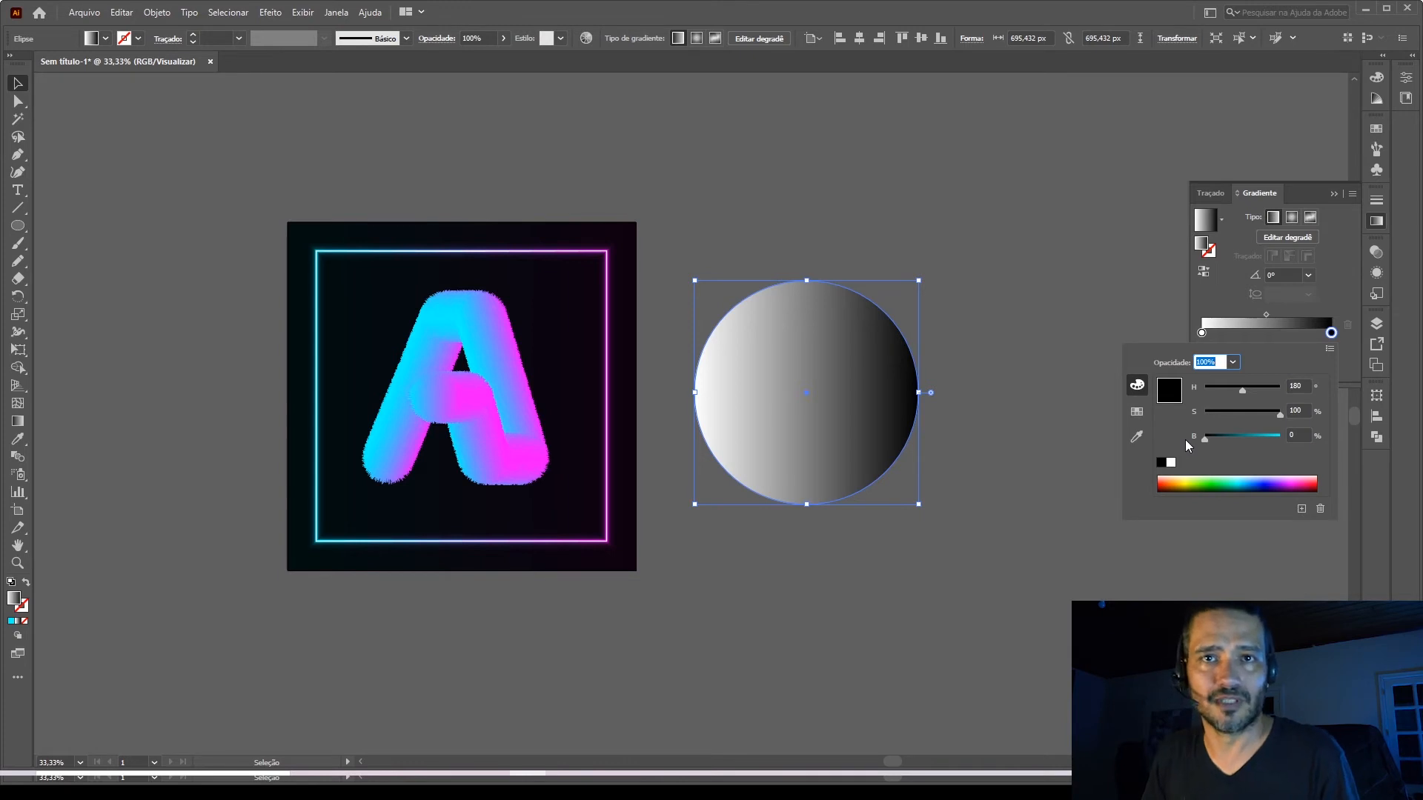
click(1202, 309)
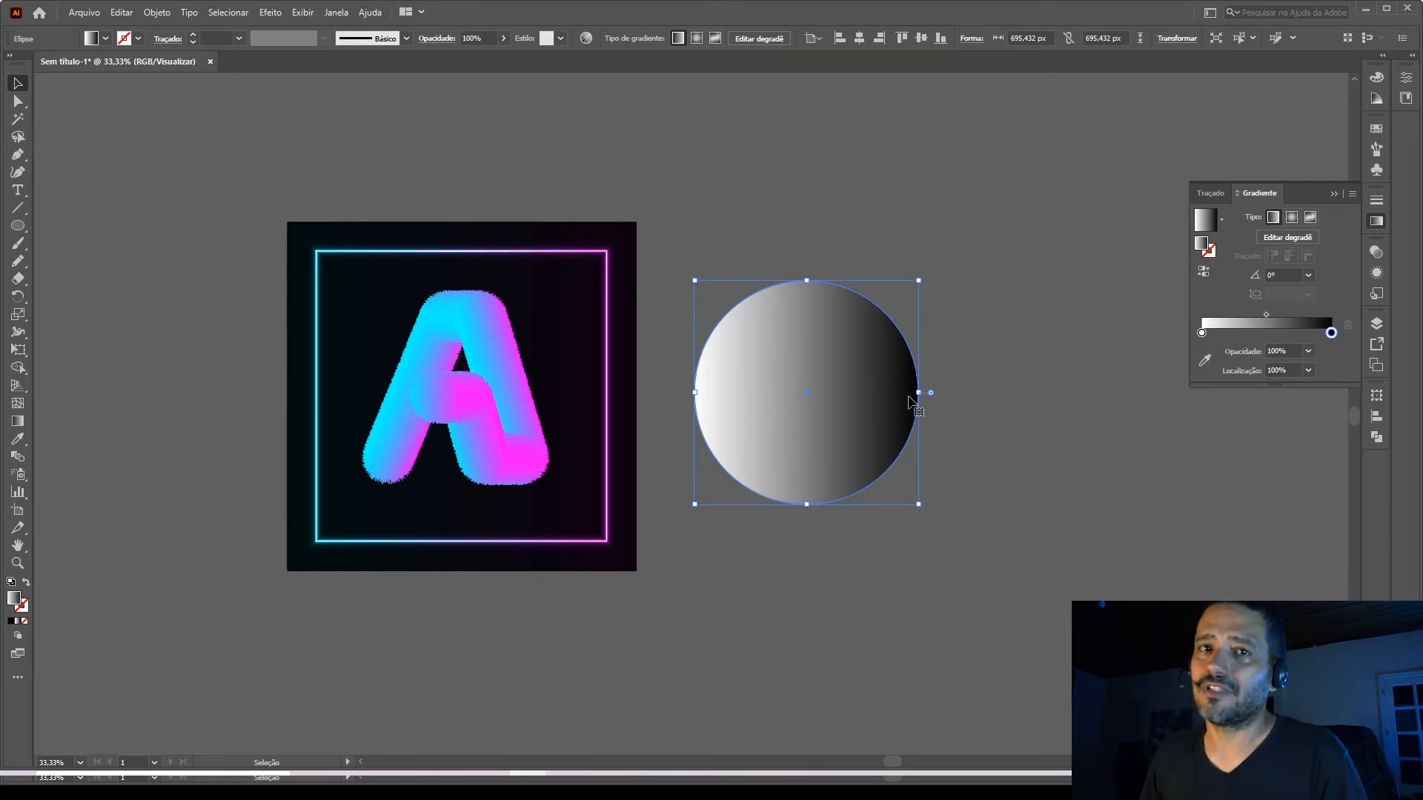
click(1291, 217)
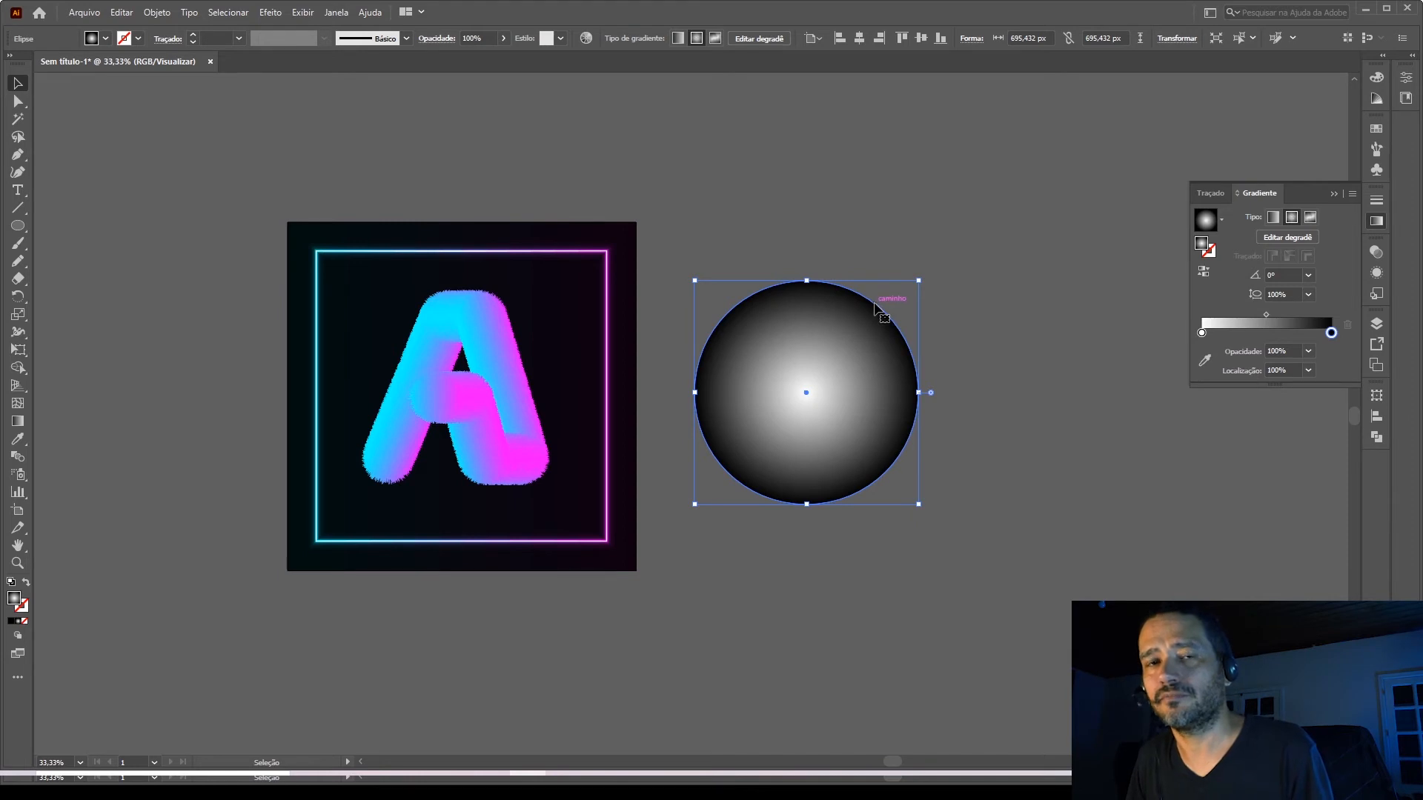
click(976, 337)
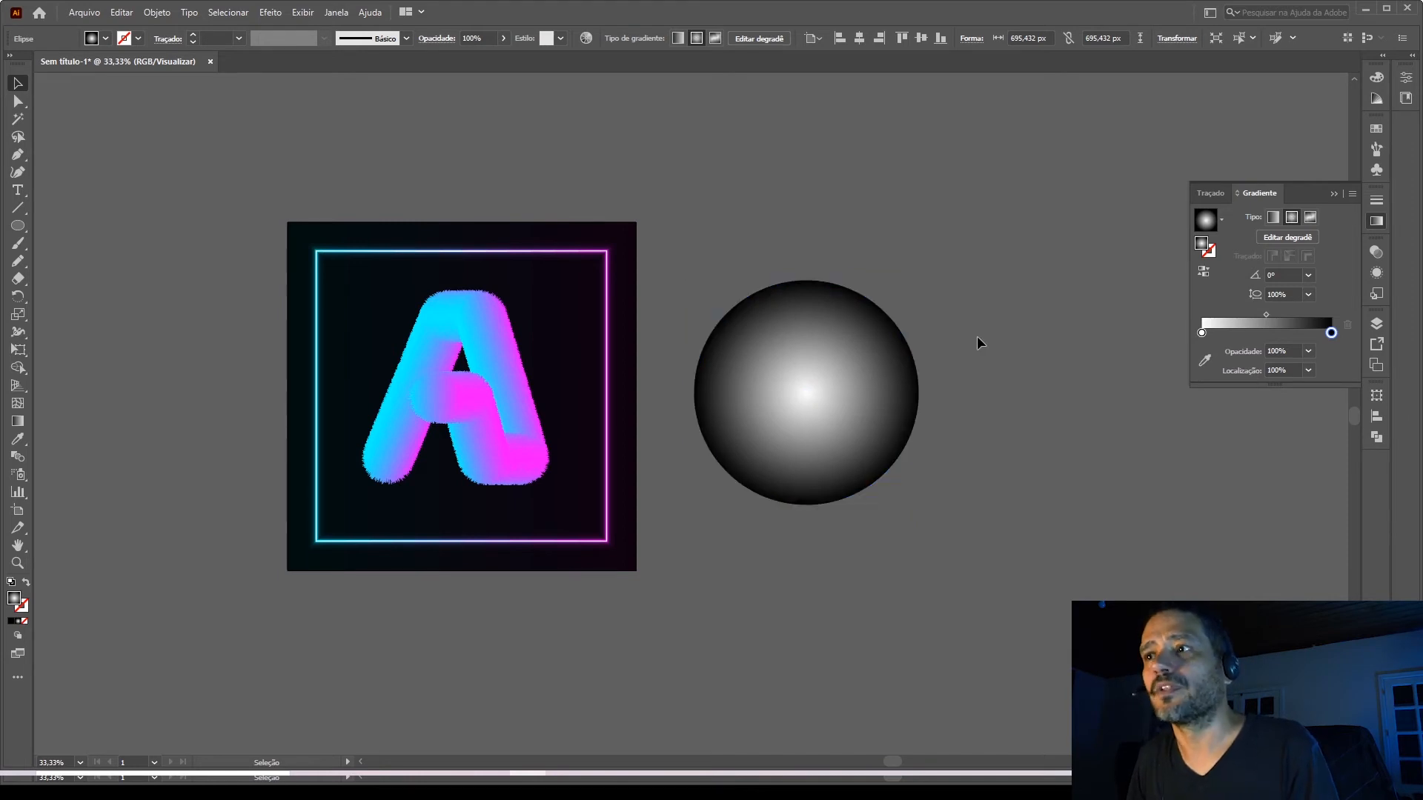
Set the gradient circle's blending mode to Color Dodge (Subexp. cor).
click(884, 395)
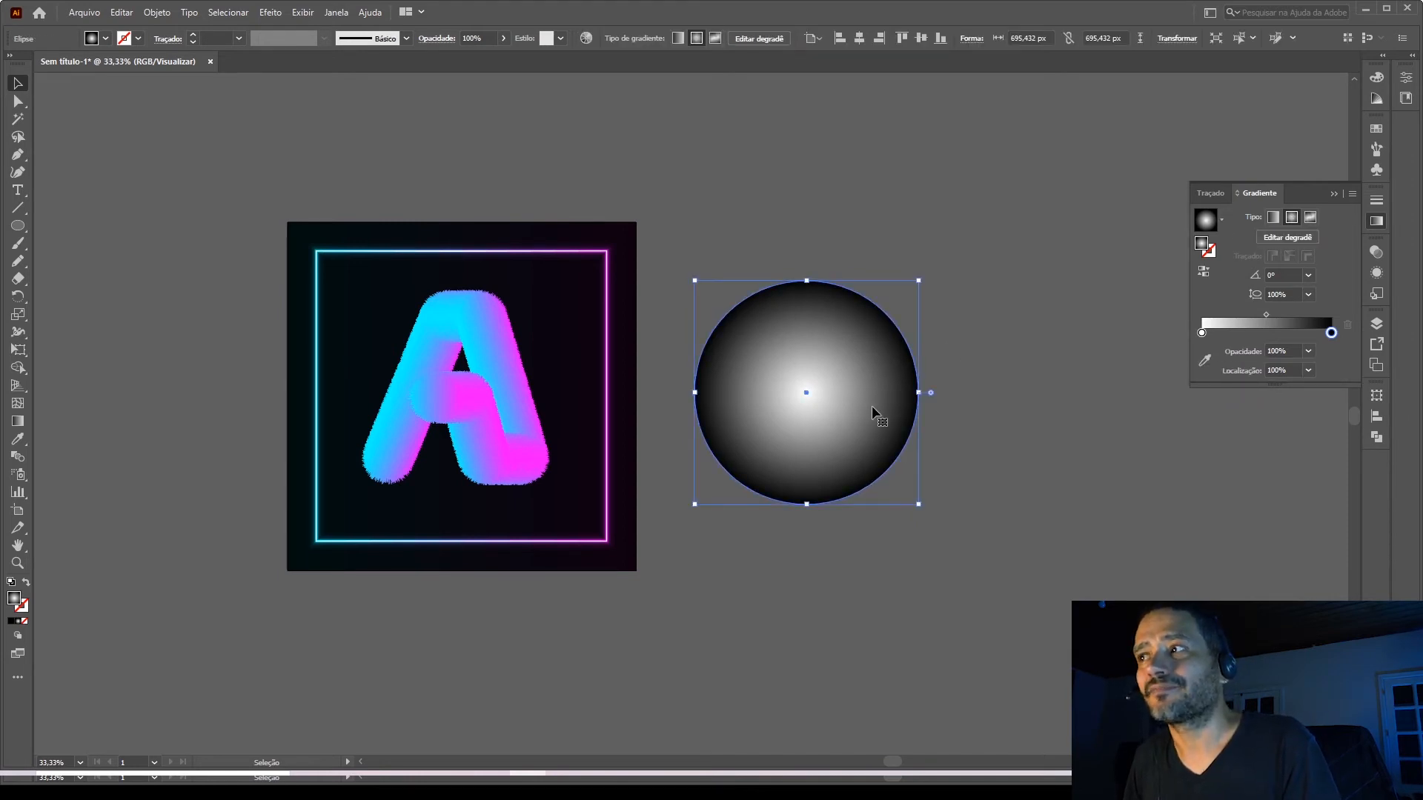
click(1375, 254)
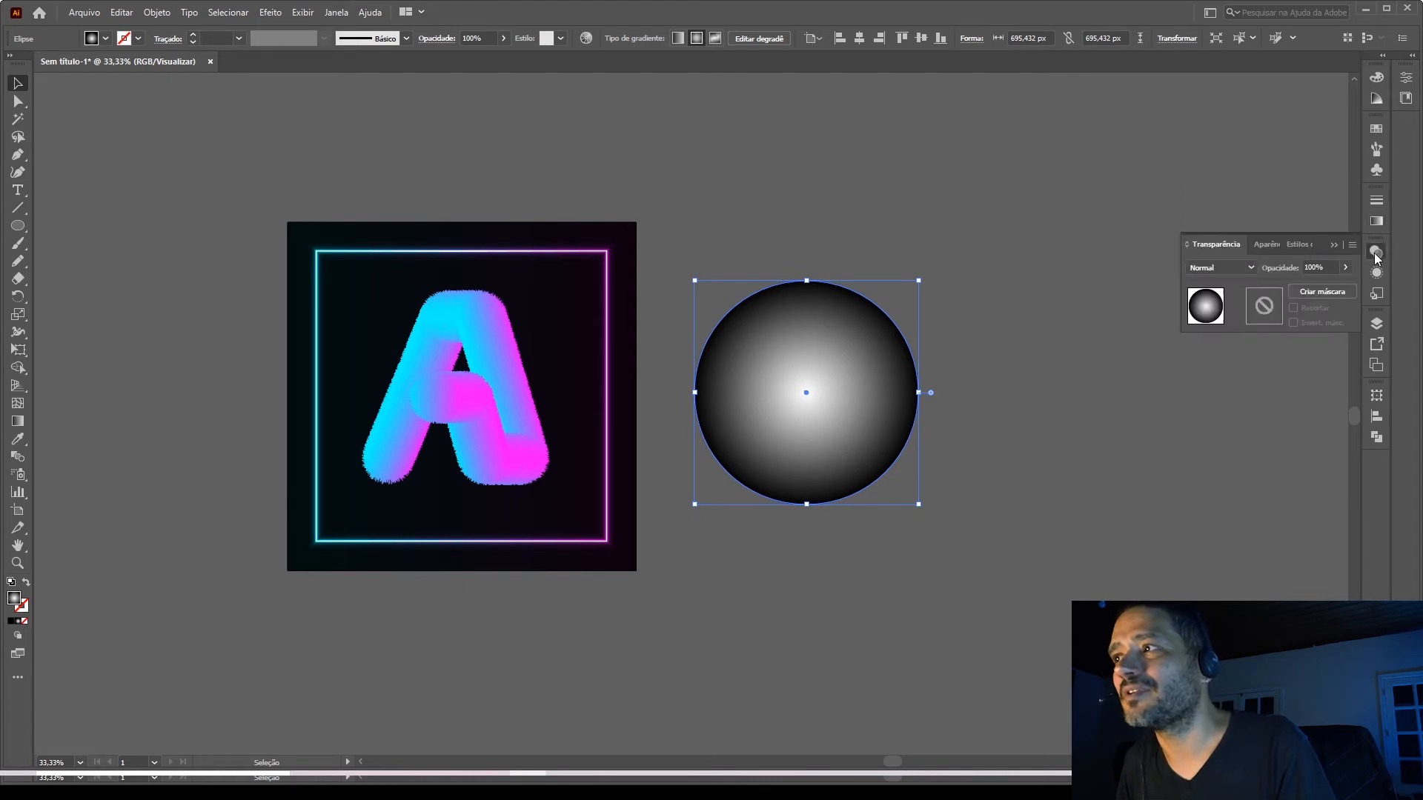
click(1248, 269)
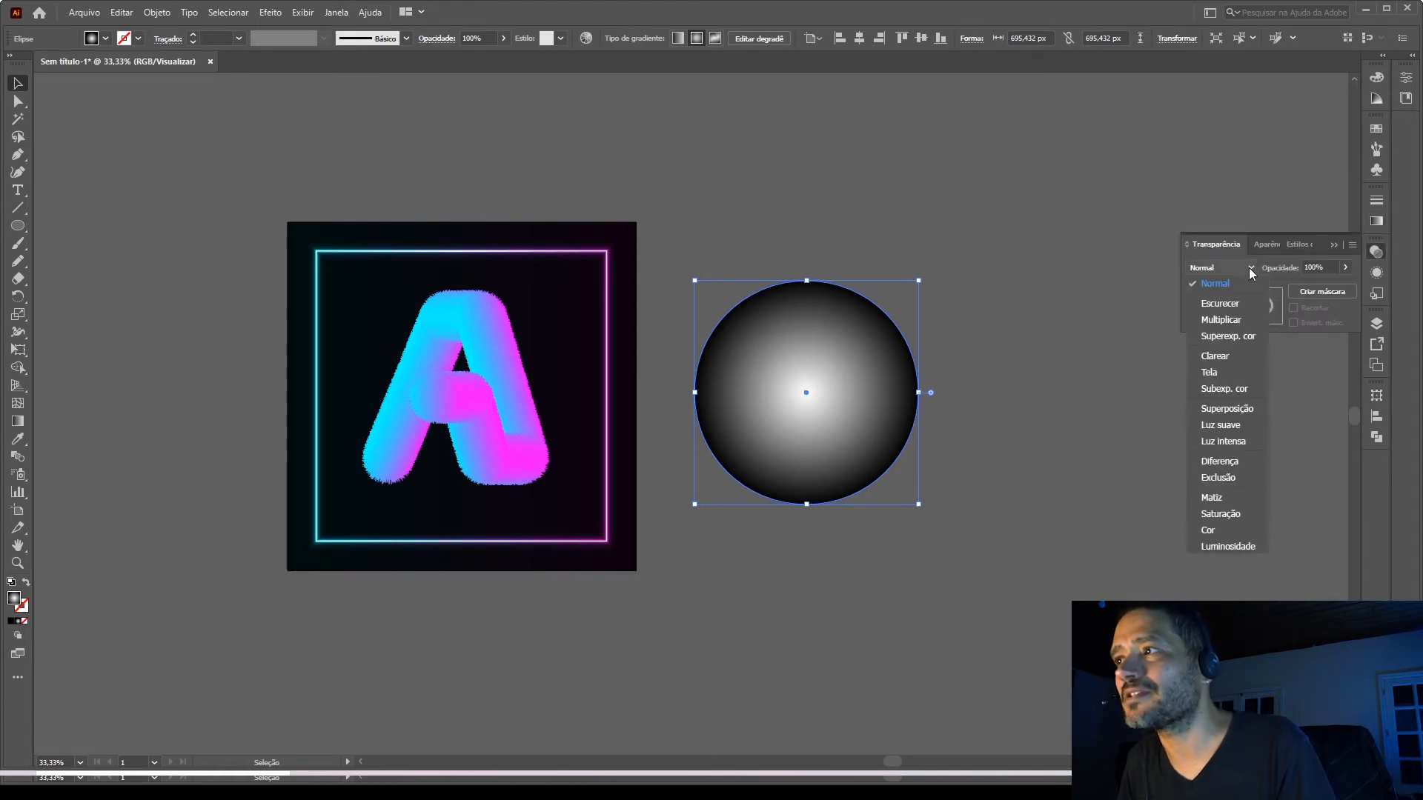
click(1221, 389)
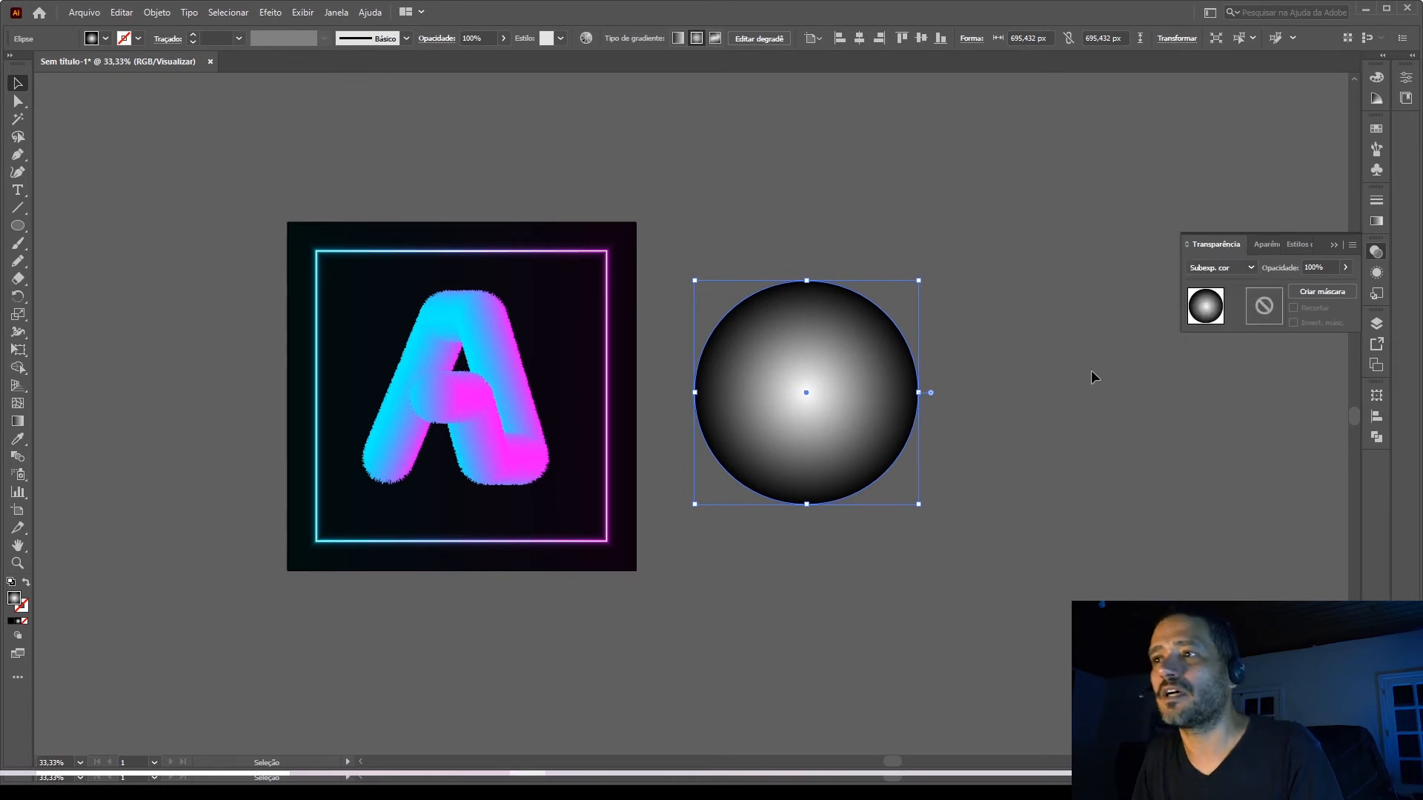
click(1027, 367)
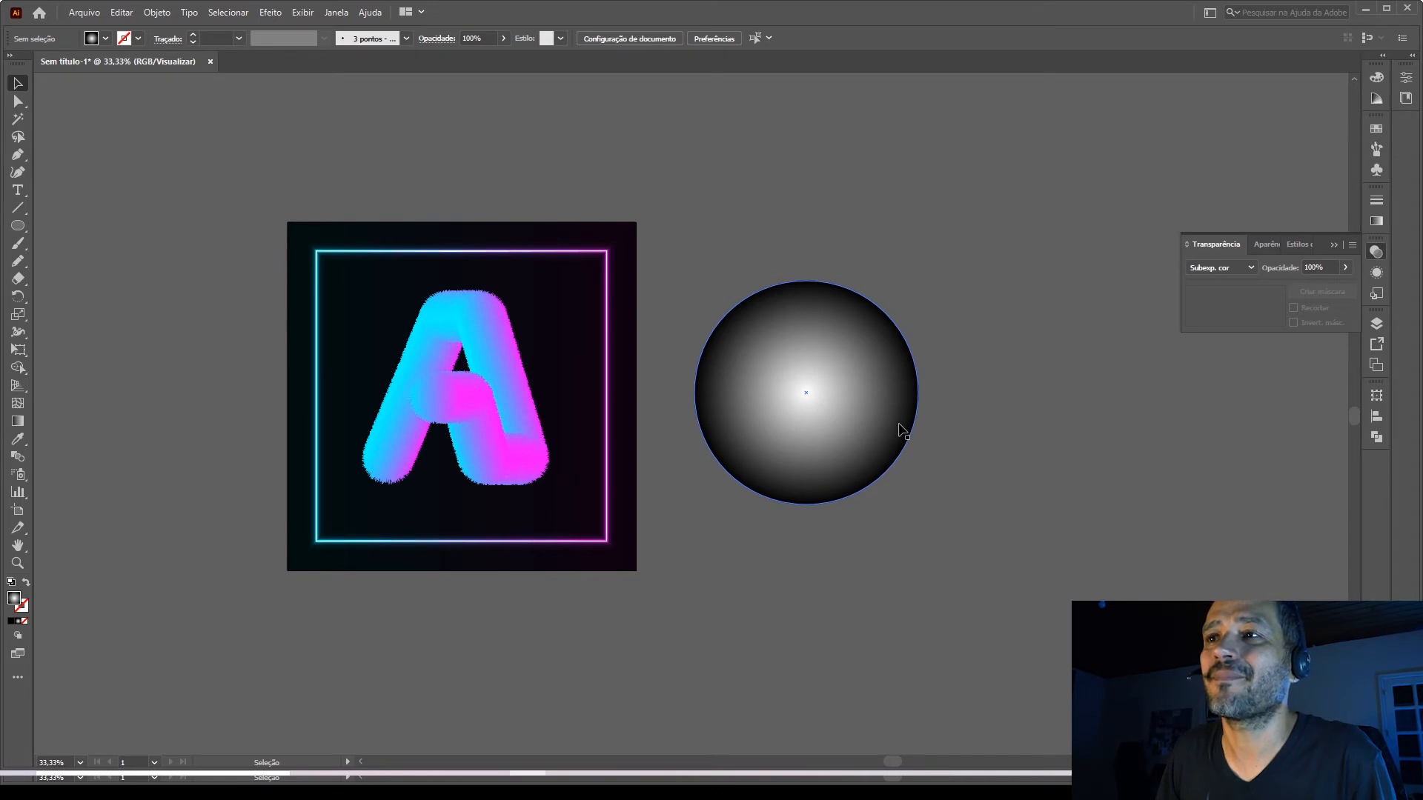
Move the gradient circle farther away from the artboard and bring the blended letter A to the front.
drag(883, 428, 1009, 446)
click(514, 399)
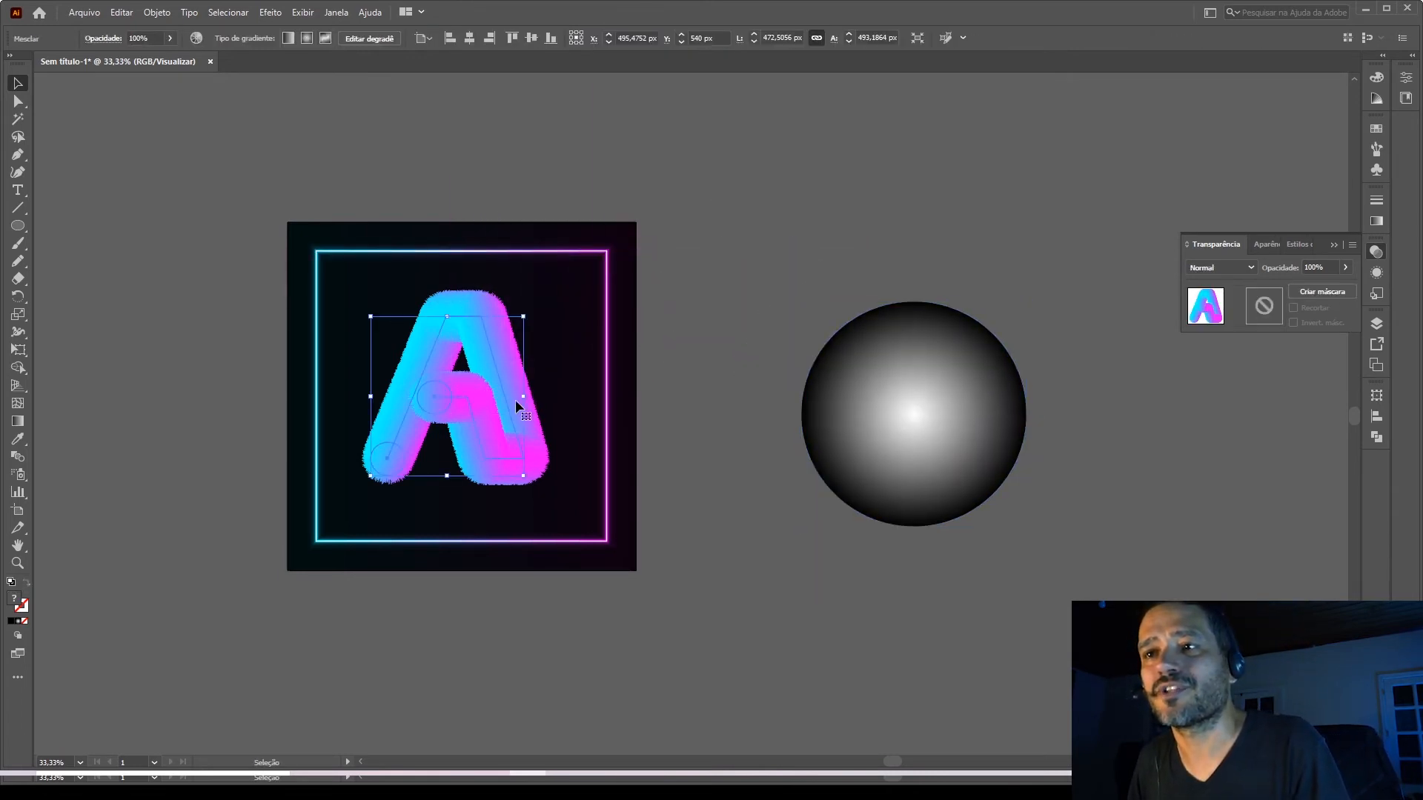
right_click(514, 402)
mouse_move(567, 589)
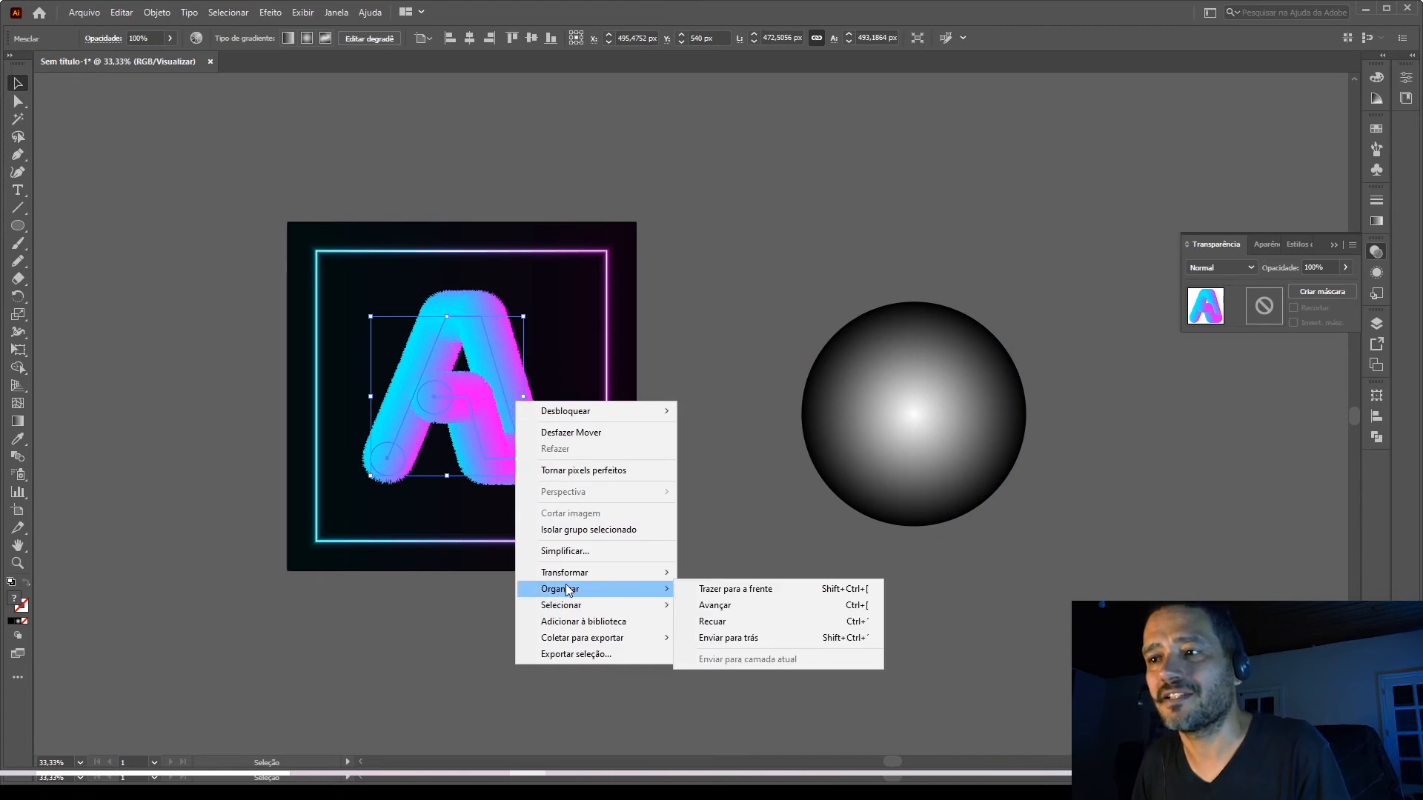
click(707, 589)
Place the gradient circle behind the letter A and enlarge it to about 1053 px in diameter.
click(971, 489)
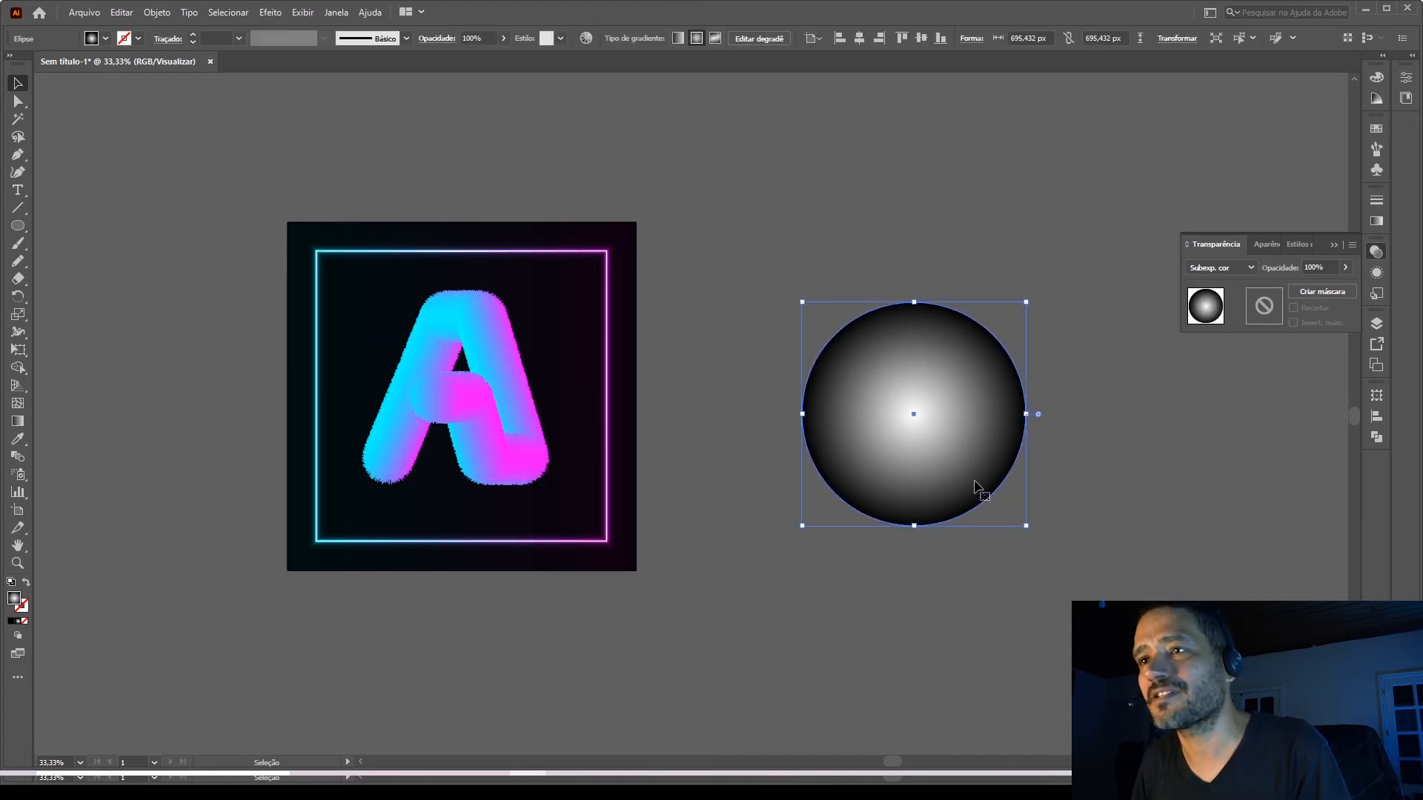
mouse_move(956, 485)
mouse_down()
mouse_move(798, 458)
mouse_move(552, 465)
mouse_move(519, 410)
mouse_up()
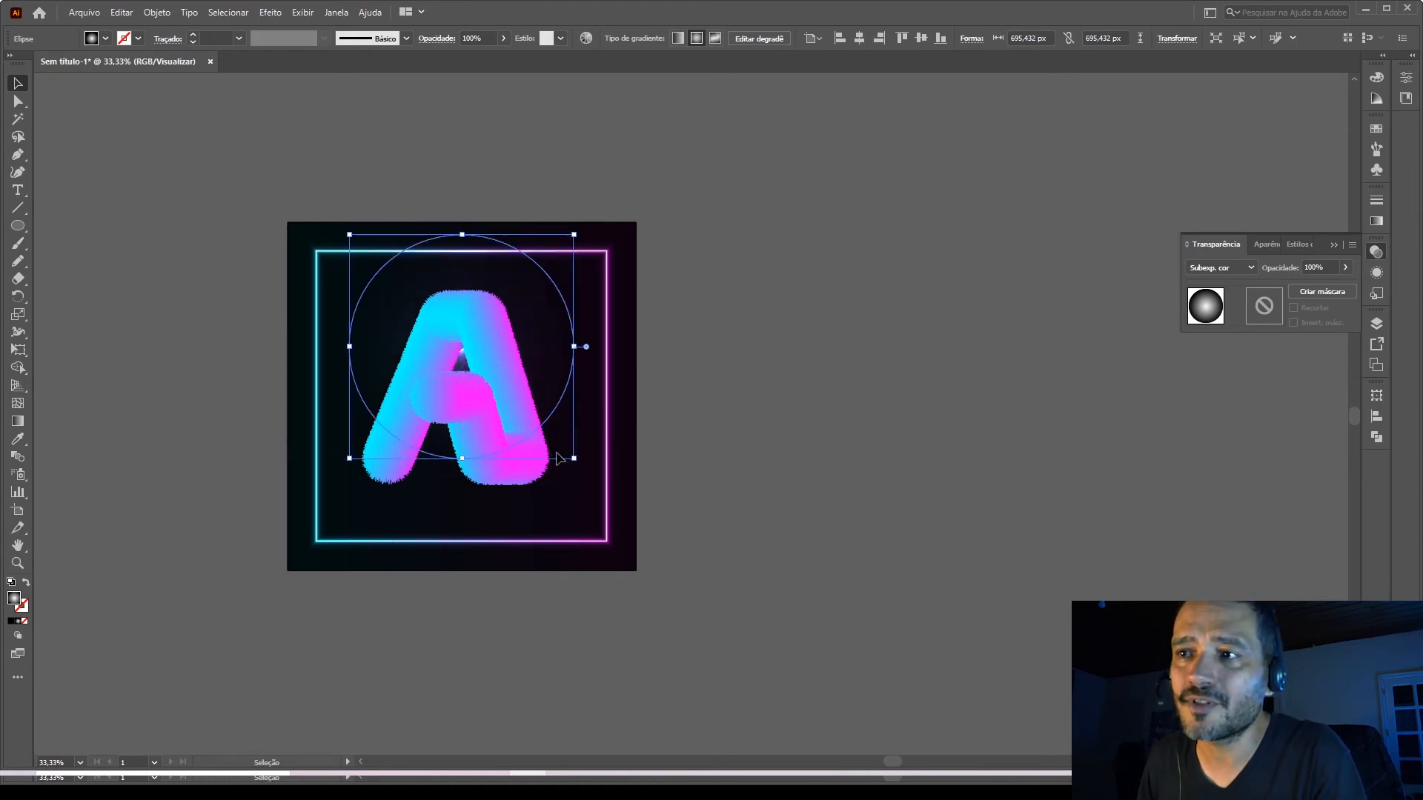
drag(573, 461, 642, 518)
drag(582, 370, 580, 401)
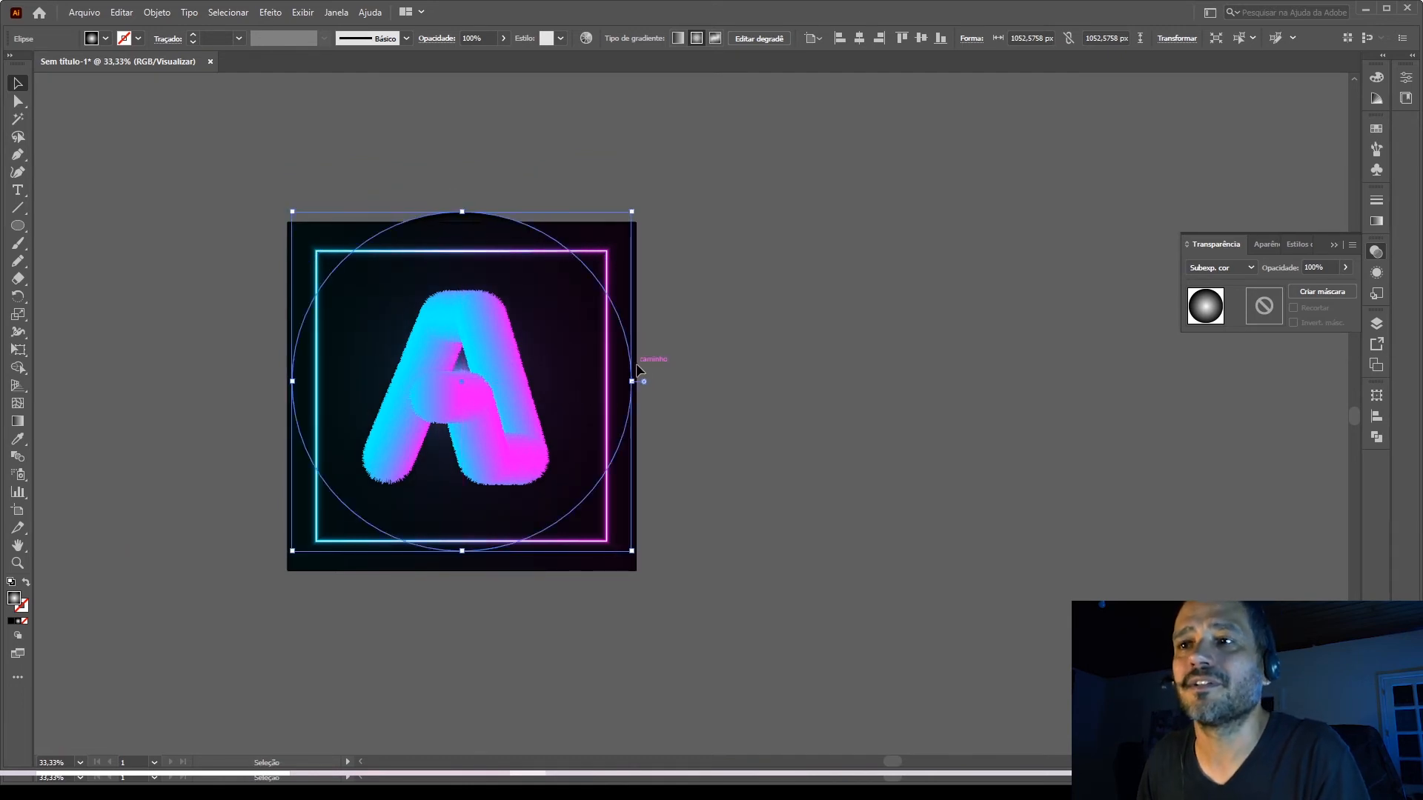
click(682, 467)
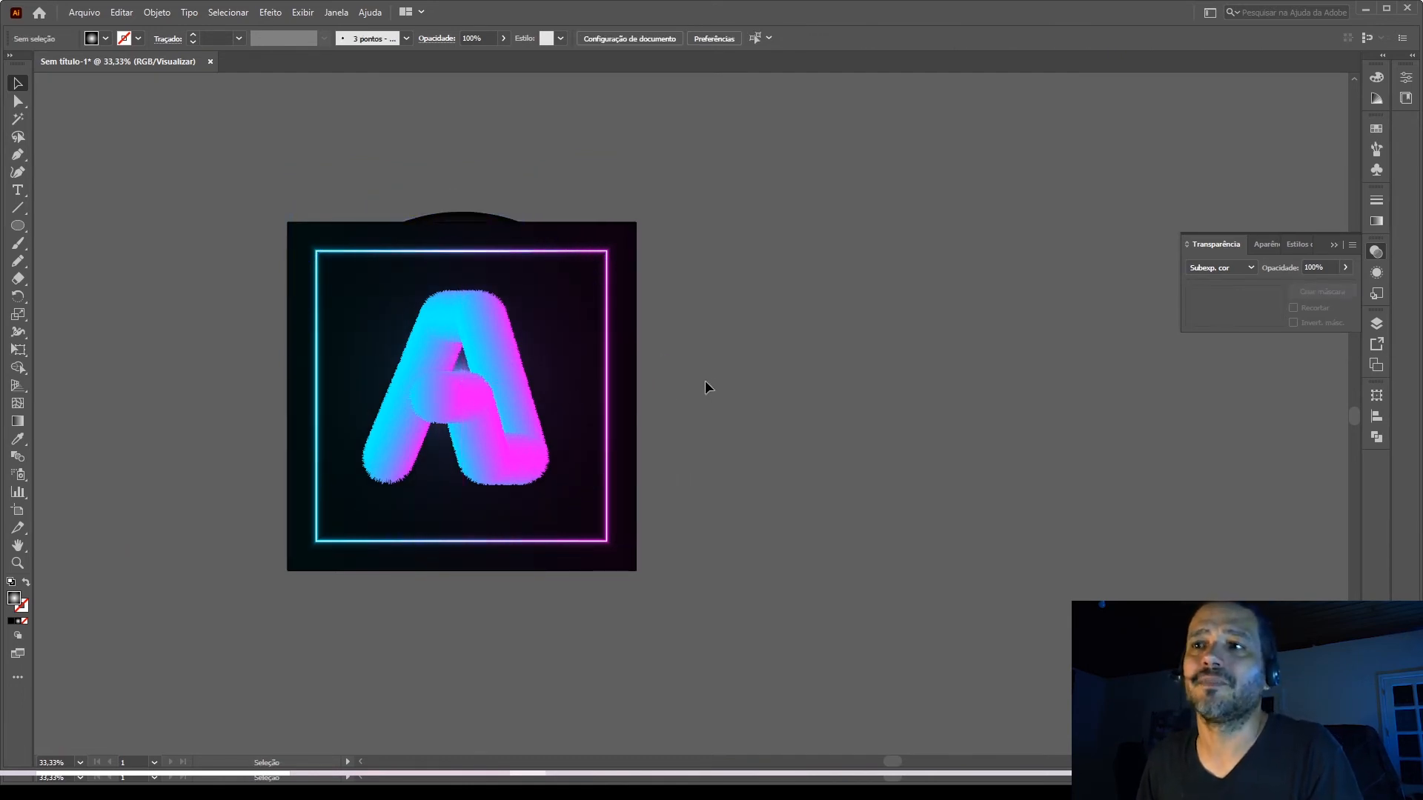
Duplicate the large glow circle onto the canvas beside the artboard and flatten the copy to about 29 px high.
key(a)
click(593, 368)
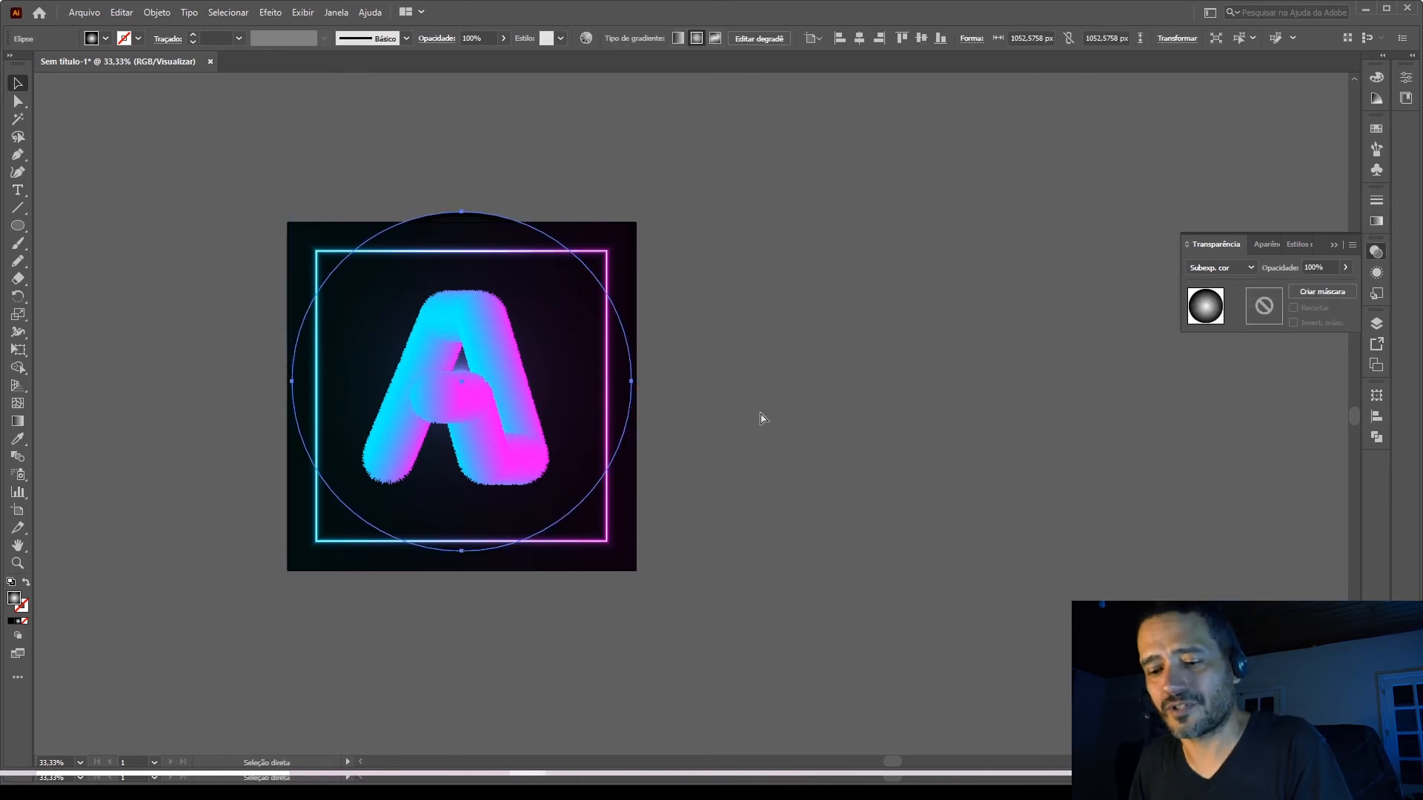
key(ctrl+shift+])
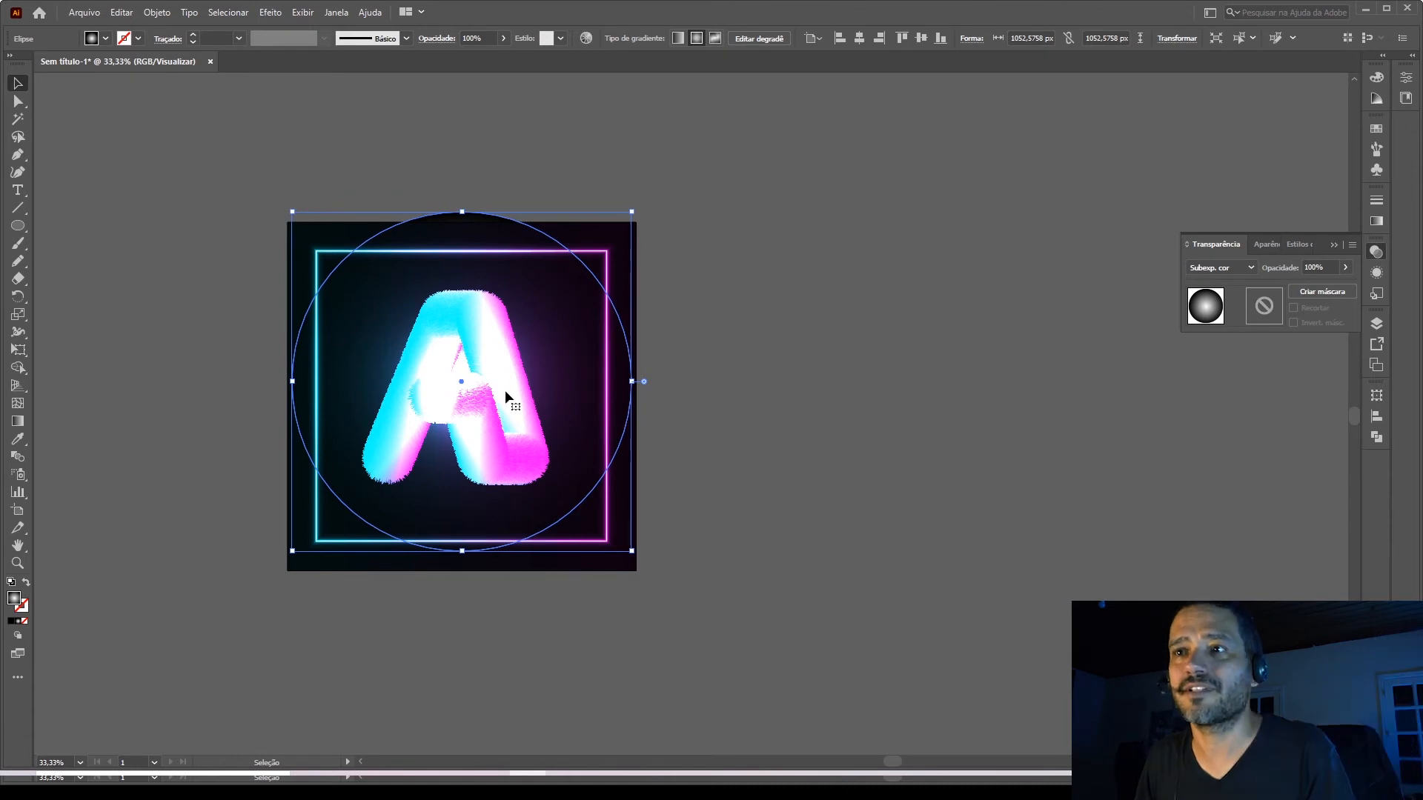
drag(504, 390, 878, 404)
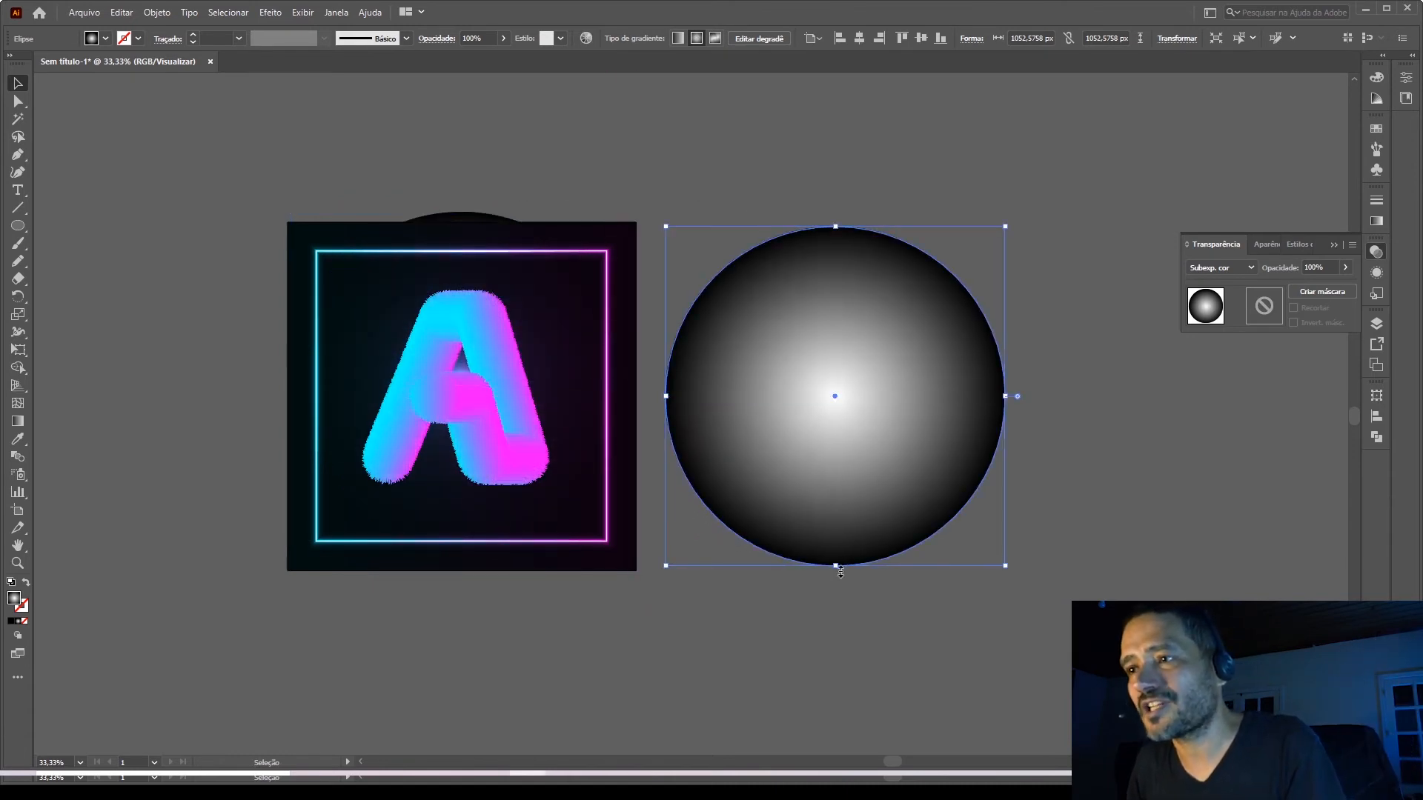
drag(838, 567, 841, 402)
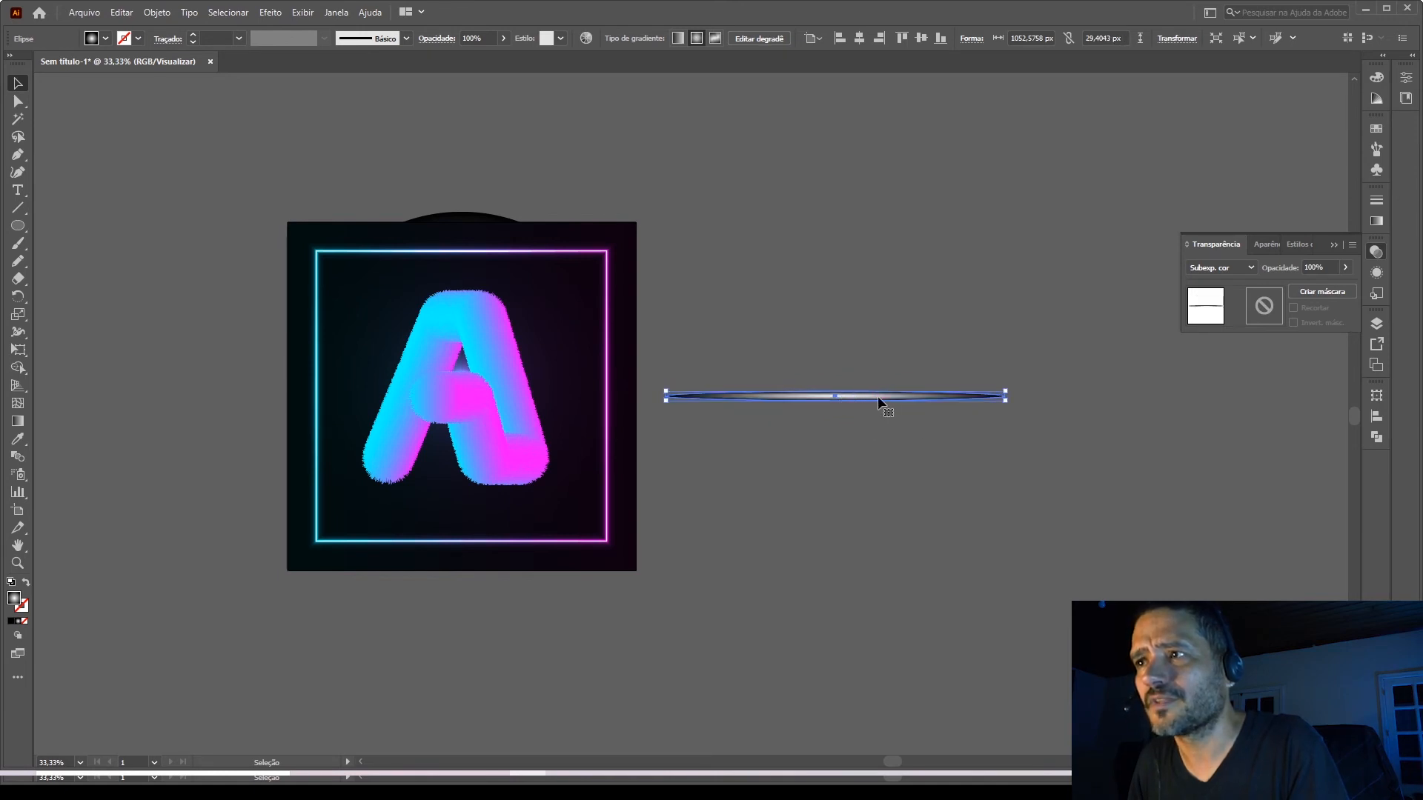
Narrow the flattened ellipse to about 613 px wide and place two overlapping copies side by side beneath the letter A.
scroll(956, 407, up, 1)
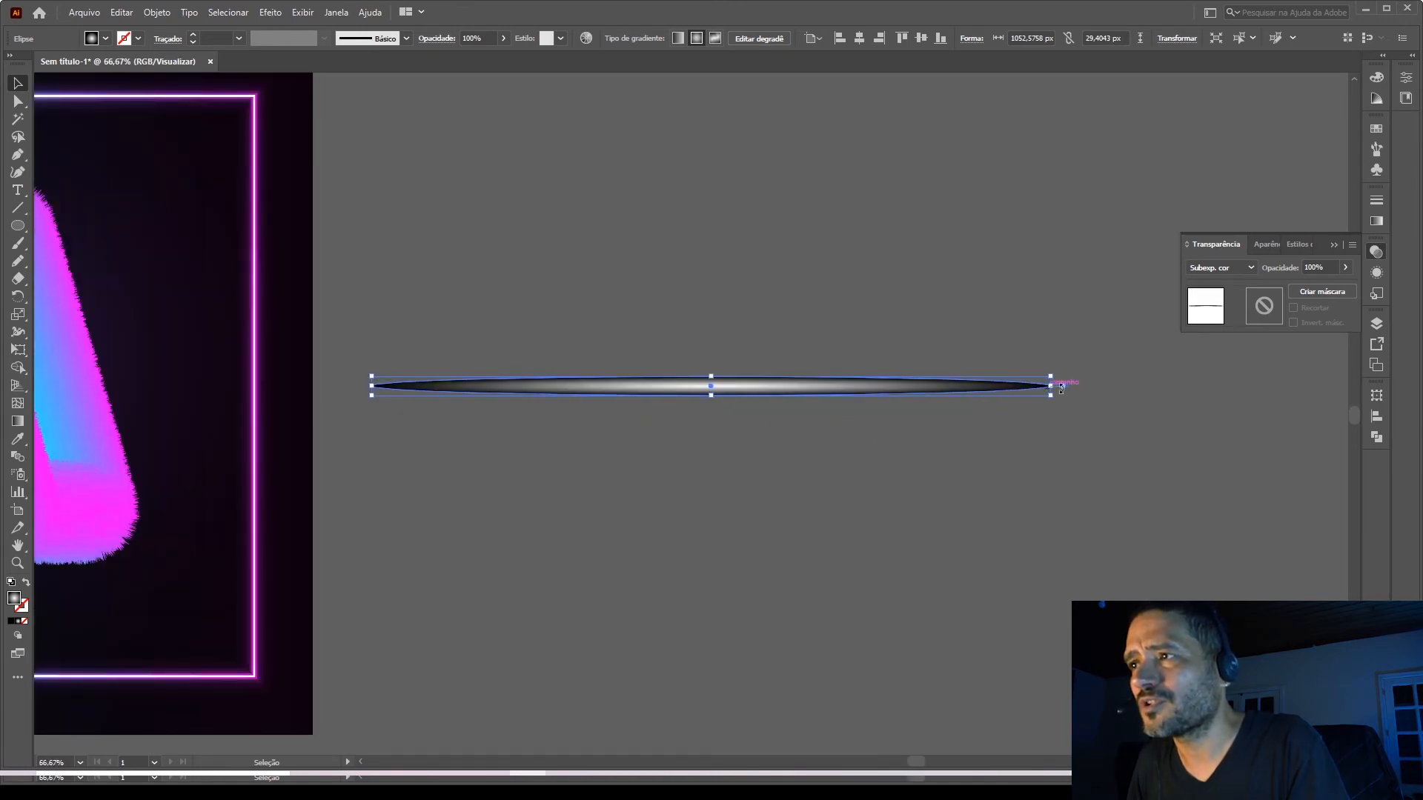
drag(1053, 386, 603, 475)
scroll(807, 382, down, 3)
click(705, 483)
scroll(590, 487, up, 2)
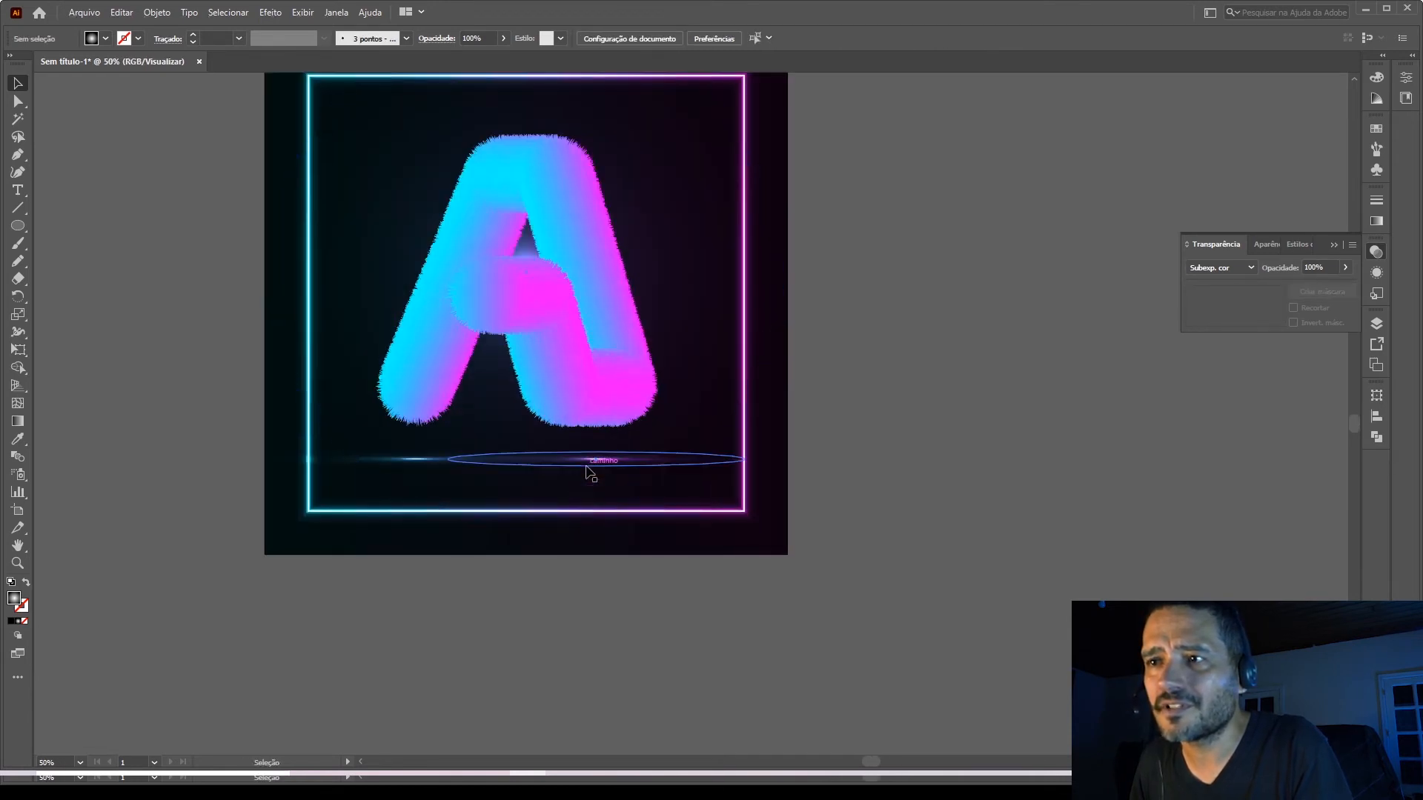
Scale the two light ellipses together to span the artboard width, each about 671 px wide and 32 px high.
click(481, 465)
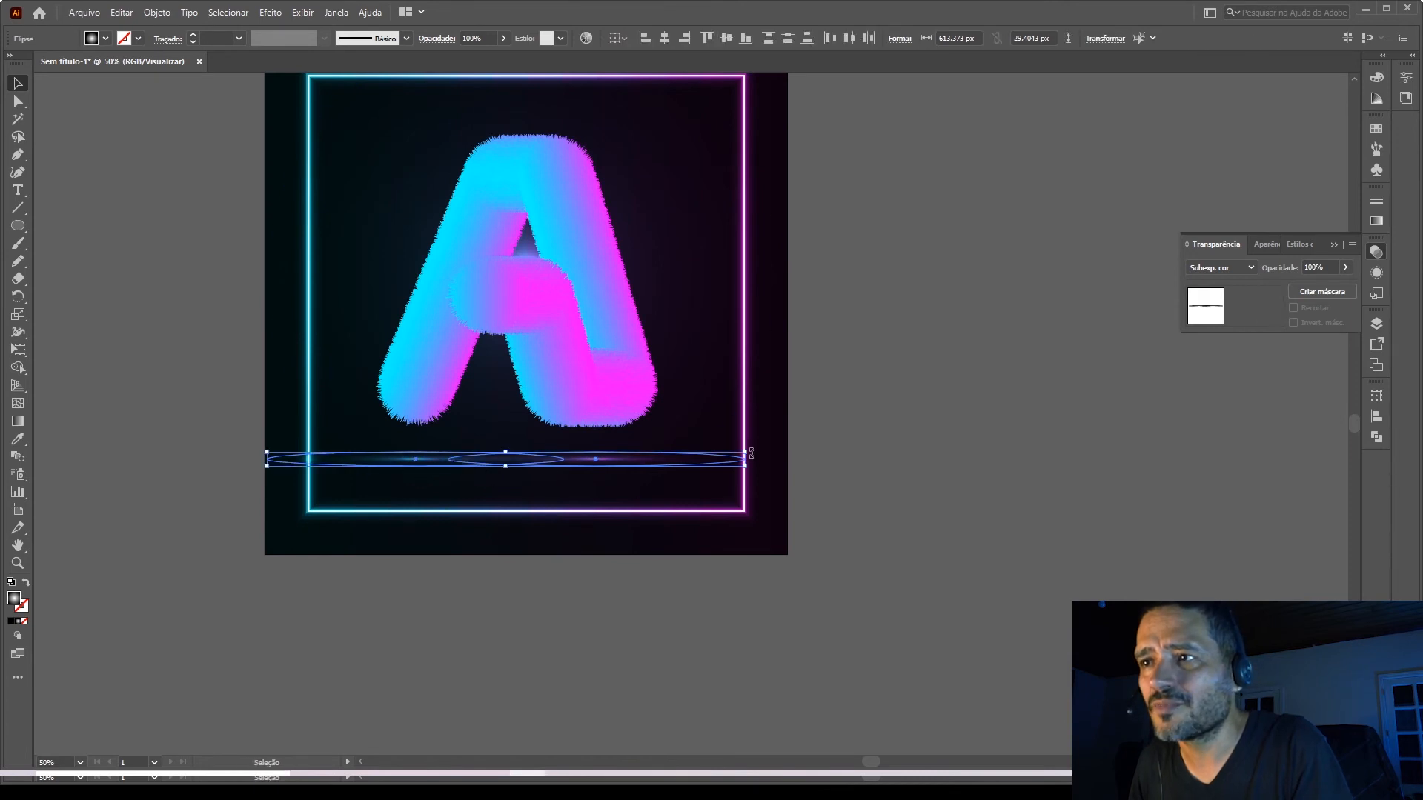
drag(751, 453, 790, 446)
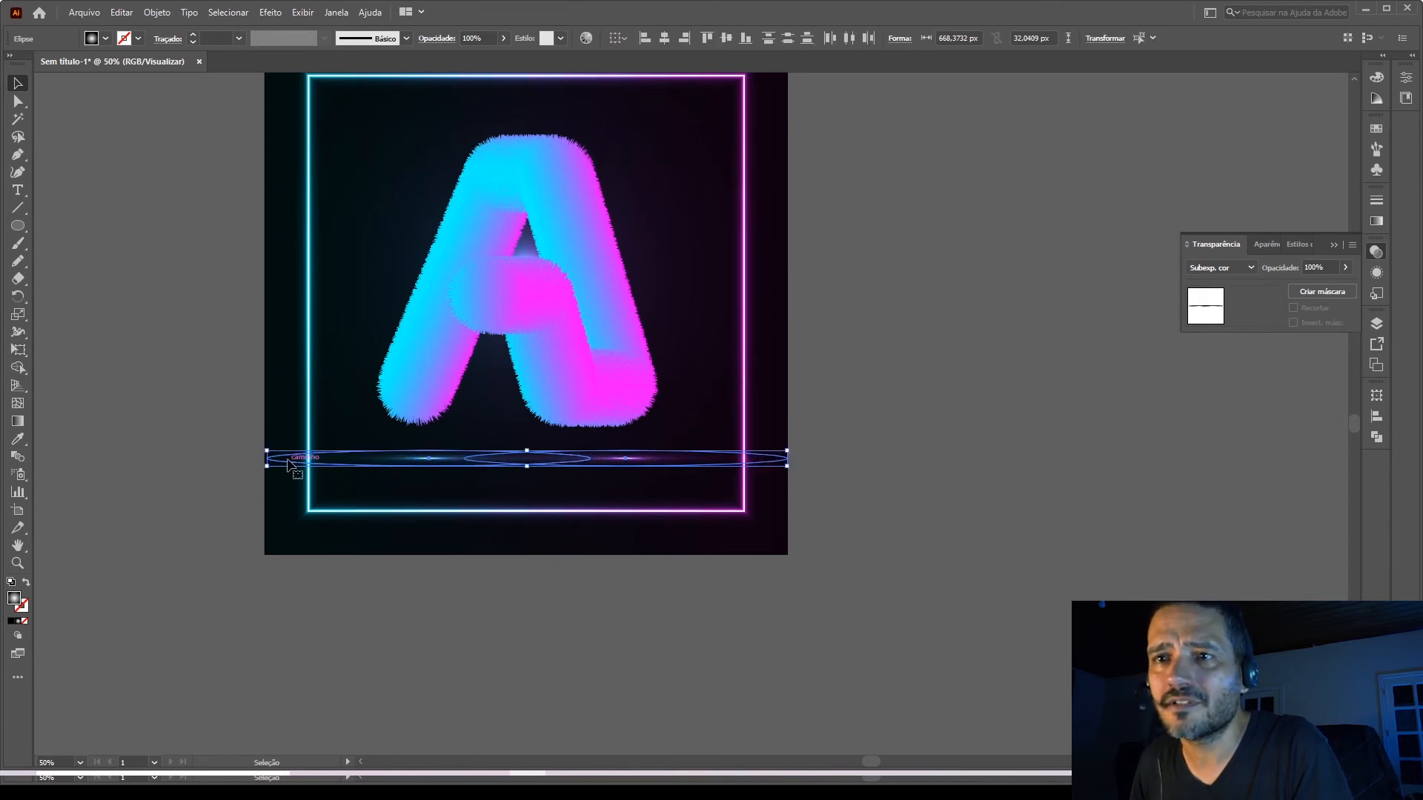
mouse_move(266, 450)
mouse_down()
mouse_move(252, 449)
mouse_move(285, 433)
mouse_up()
scroll(256, 460, up, 3)
scroll(254, 424, down, 3)
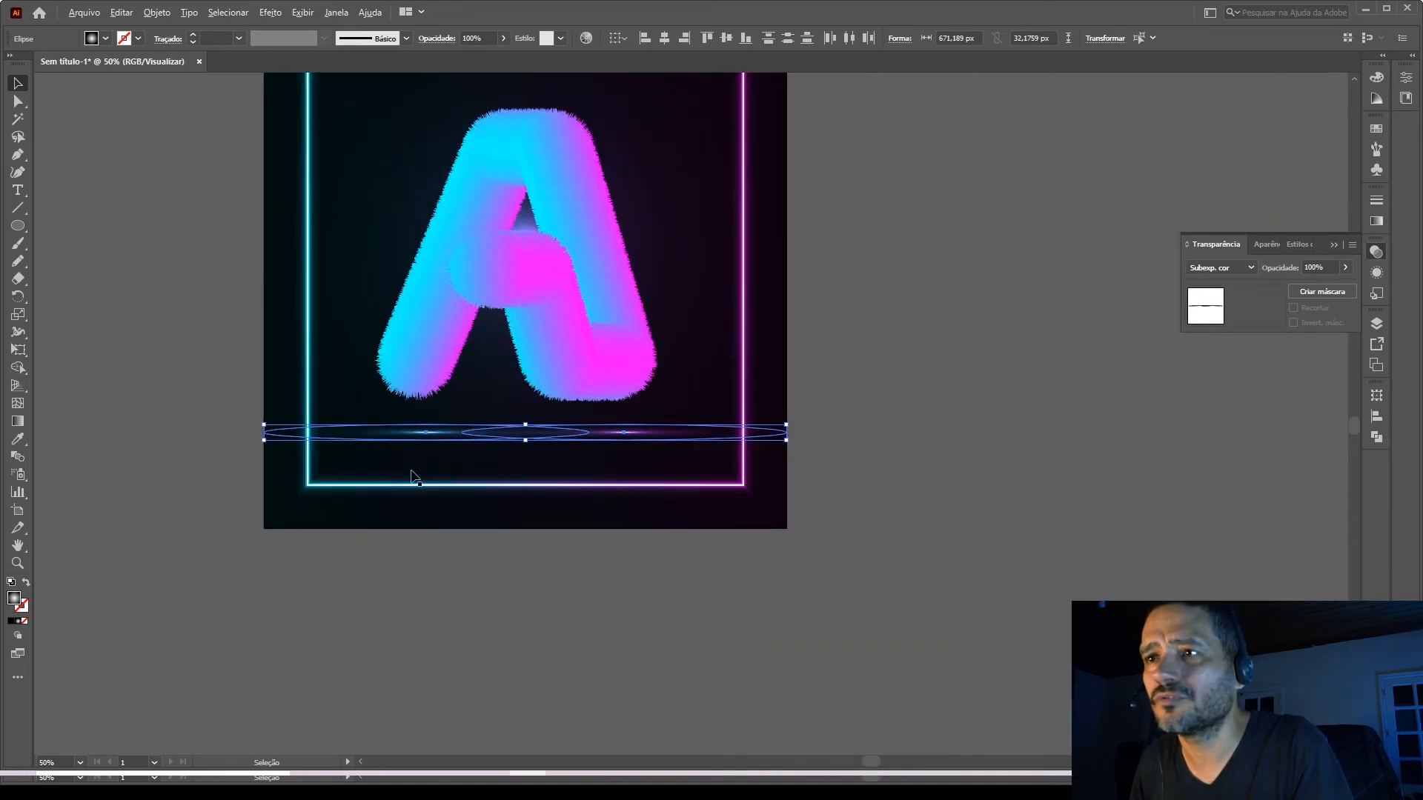
click(610, 592)
Lower the upper edge of the large glow circle so it stays within the artboard.
scroll(575, 552, down, 1)
scroll(567, 550, down, 1)
scroll(806, 498, up, 1)
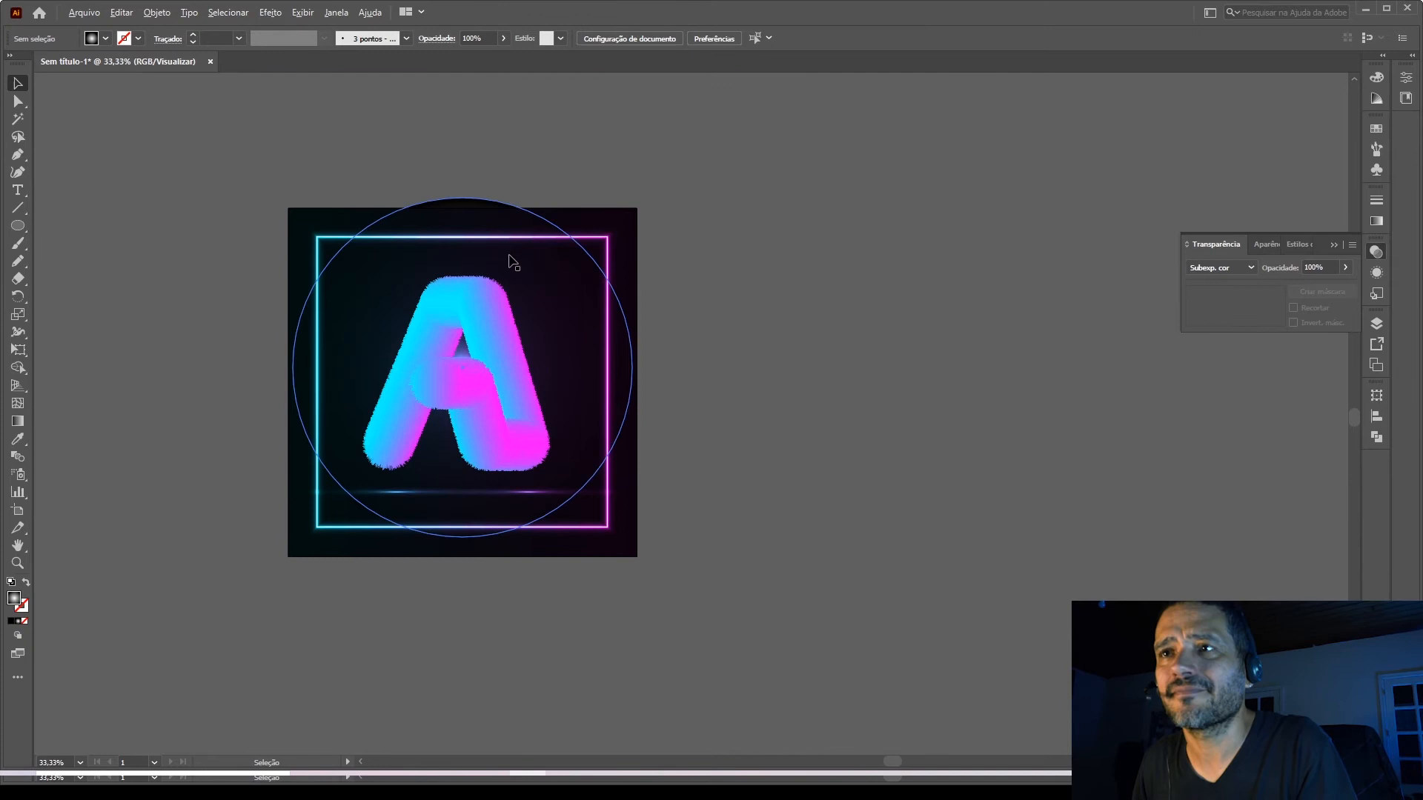
click(482, 225)
drag(464, 200, 465, 209)
click(789, 433)
scroll(738, 473, down, 1)
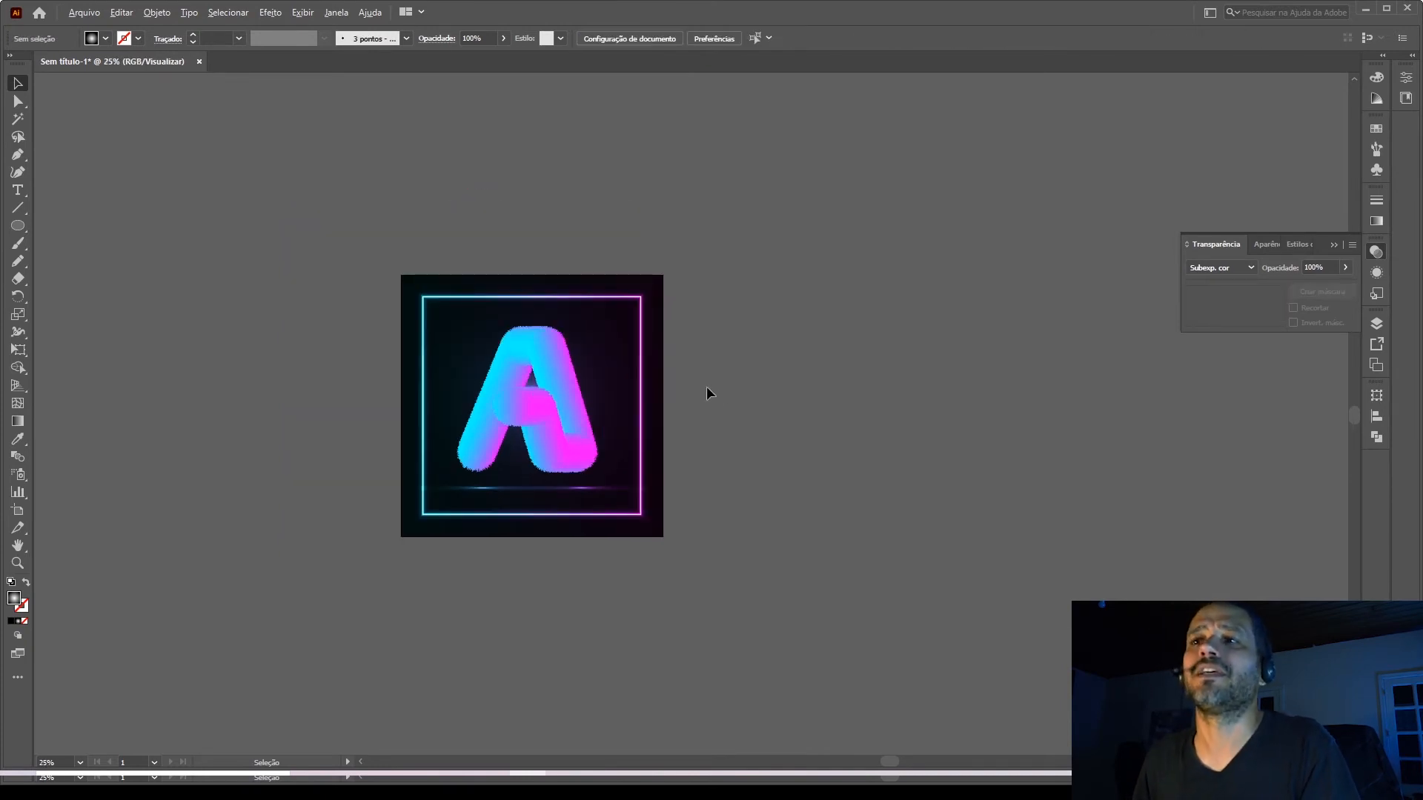
scroll(707, 388, up, 1)
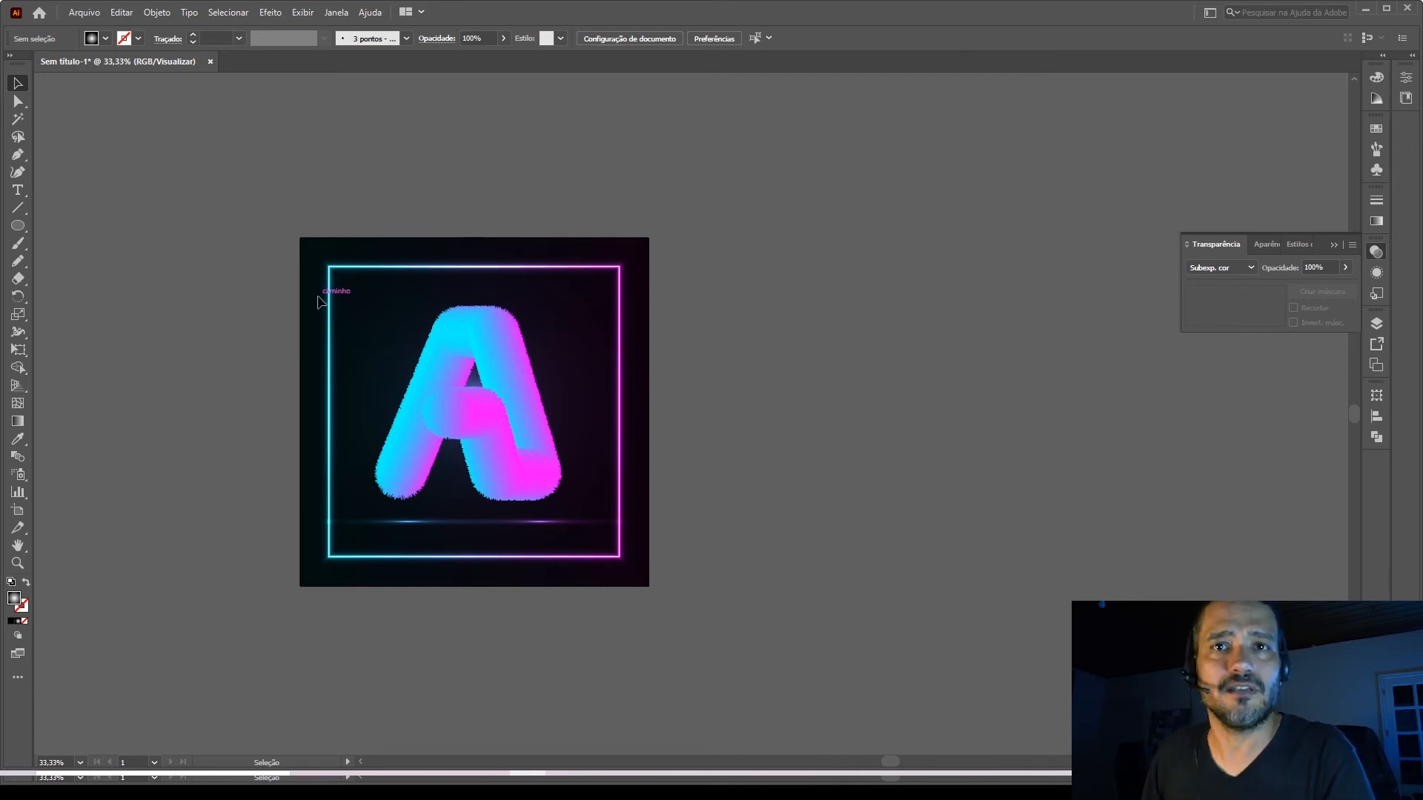
Create a new 1080 × 1080 px document in RGB color mode with 72 ppi raster effects.
click(81, 13)
click(105, 30)
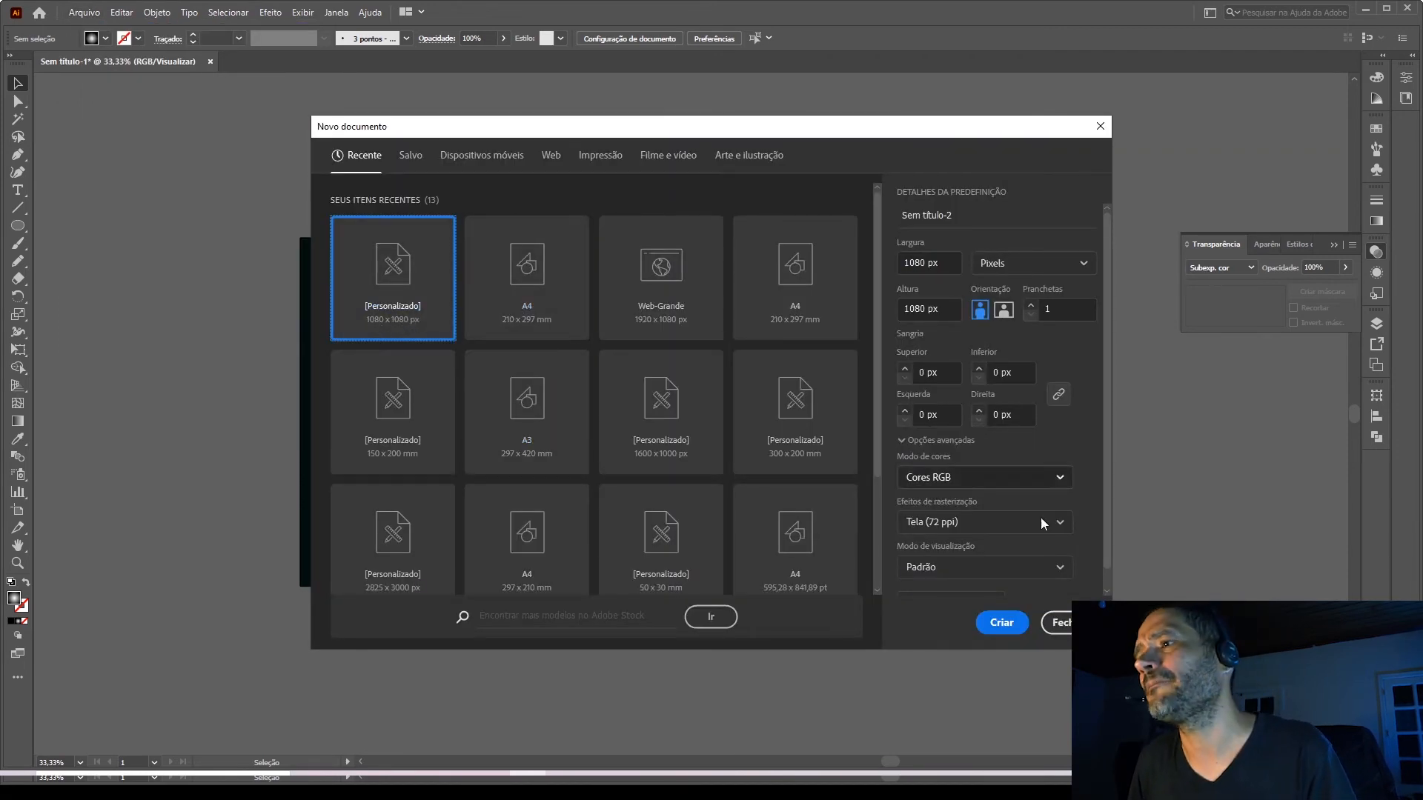
click(999, 623)
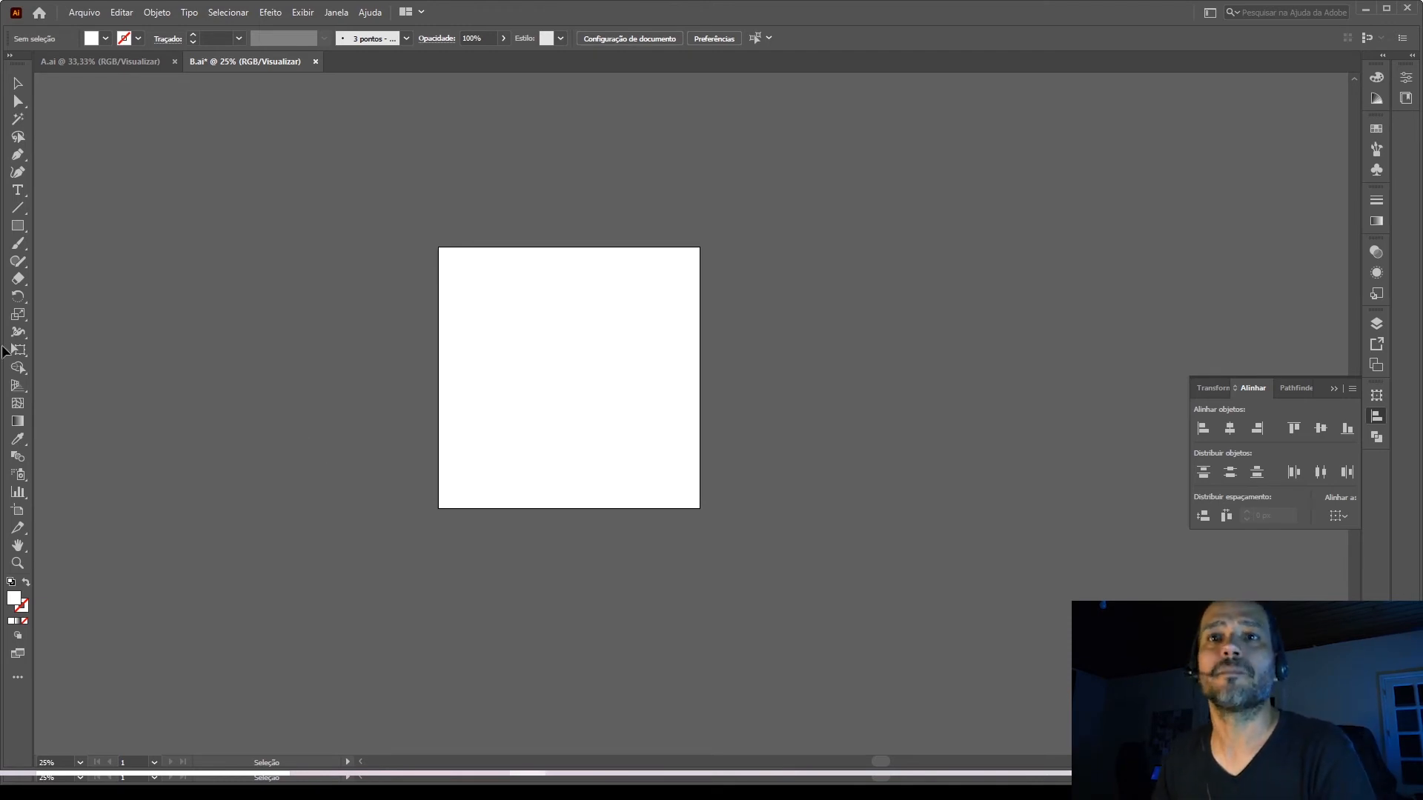
Draw a 1080 × 1080 px rectangle over the artboard and fill it with a linear white-to-black gradient at 90°.
click(17, 226)
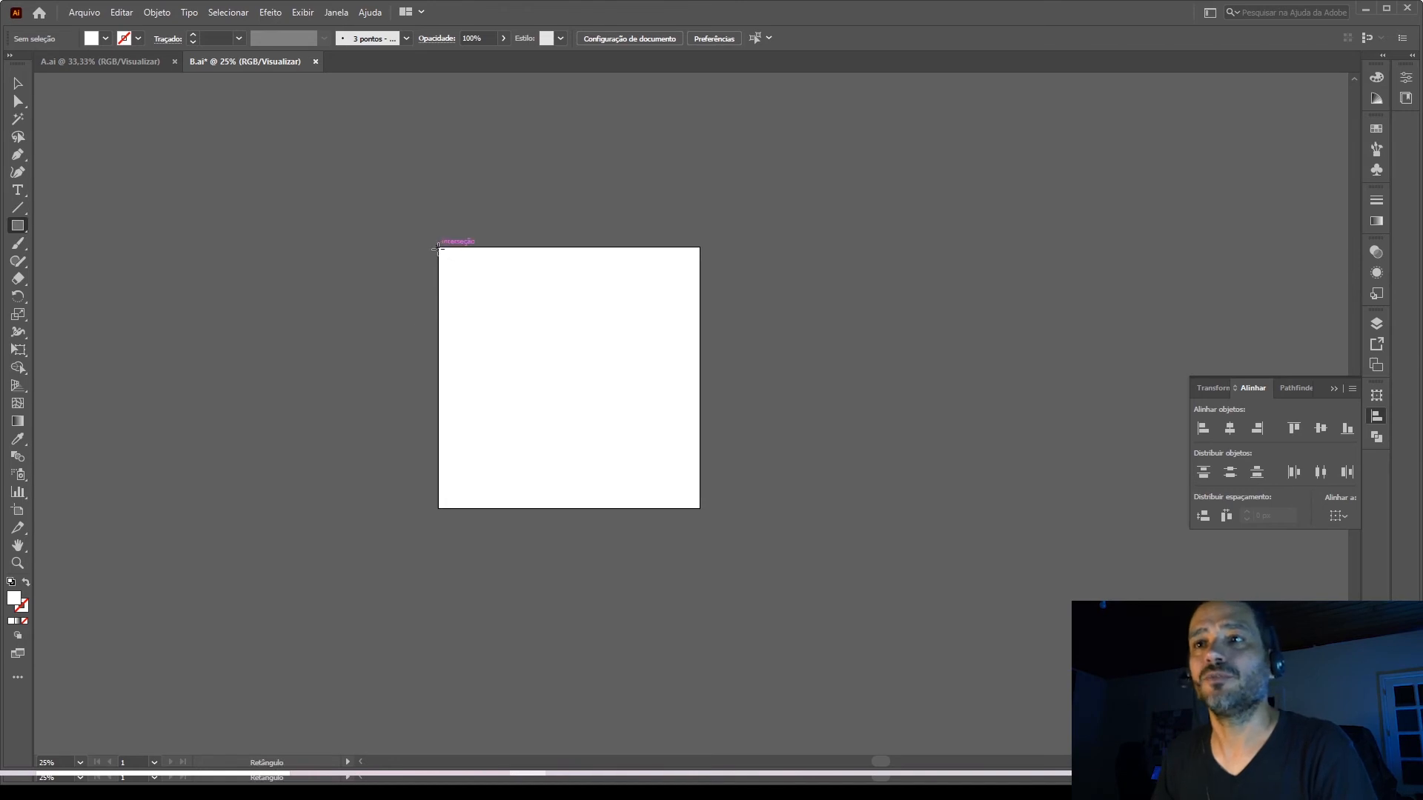
drag(438, 247, 699, 508)
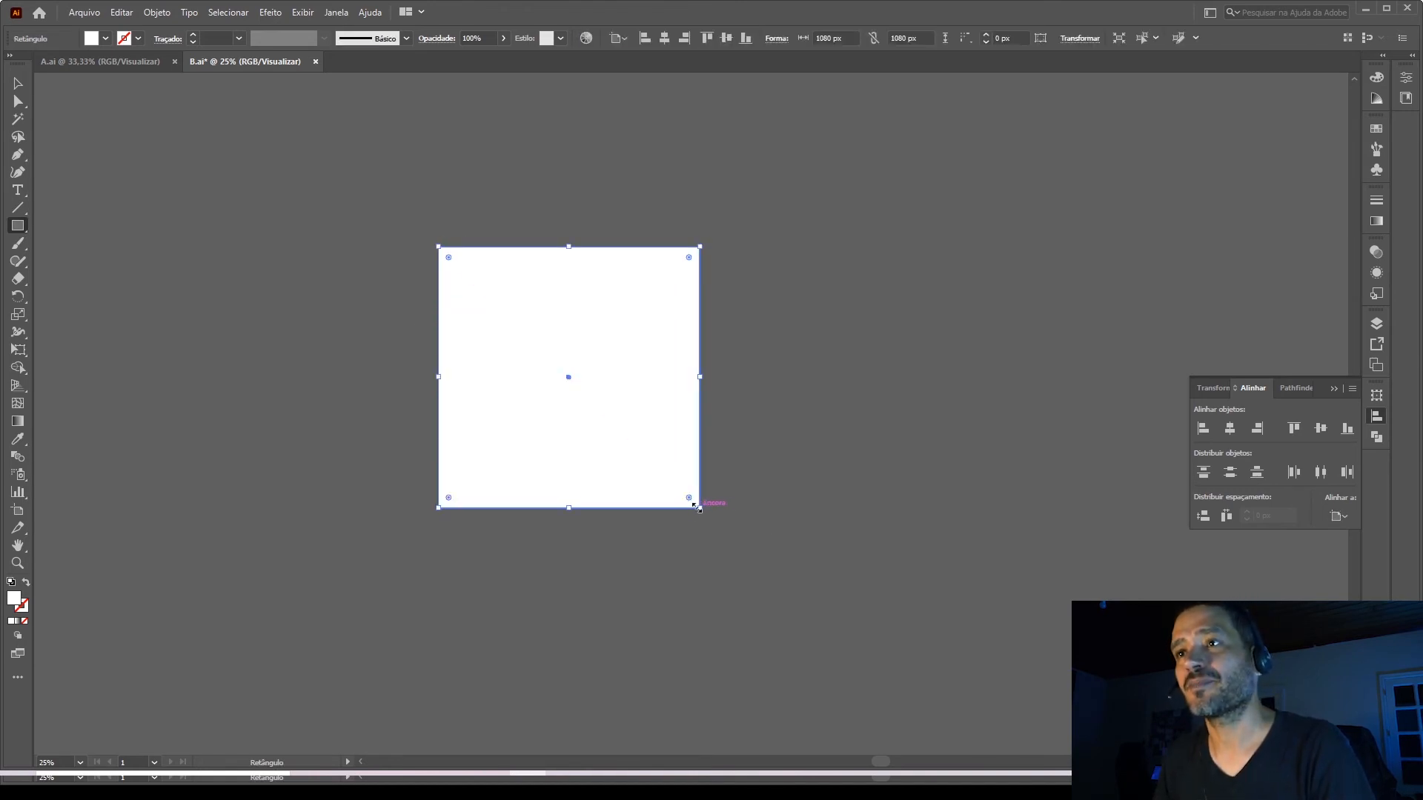
click(1376, 221)
click(1269, 306)
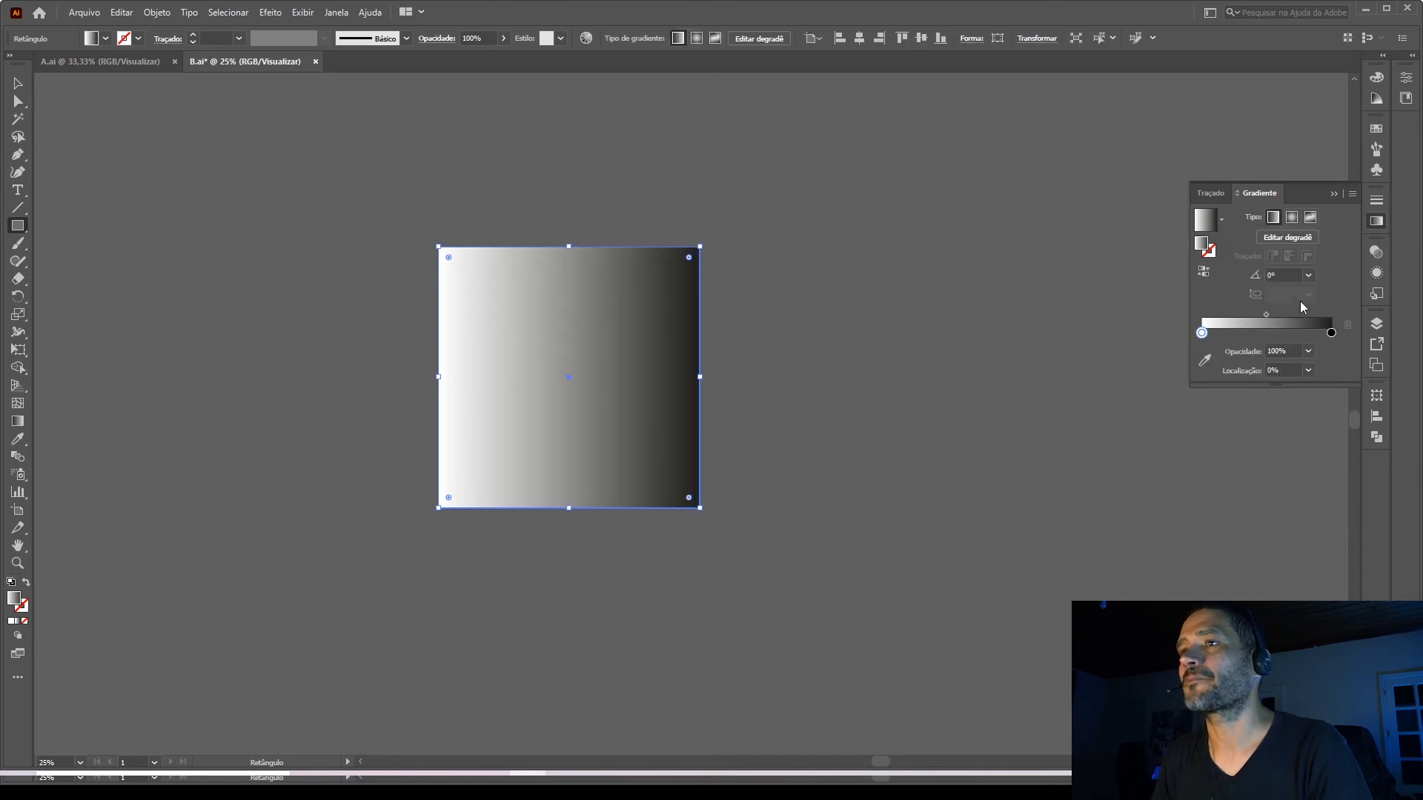
click(1282, 276)
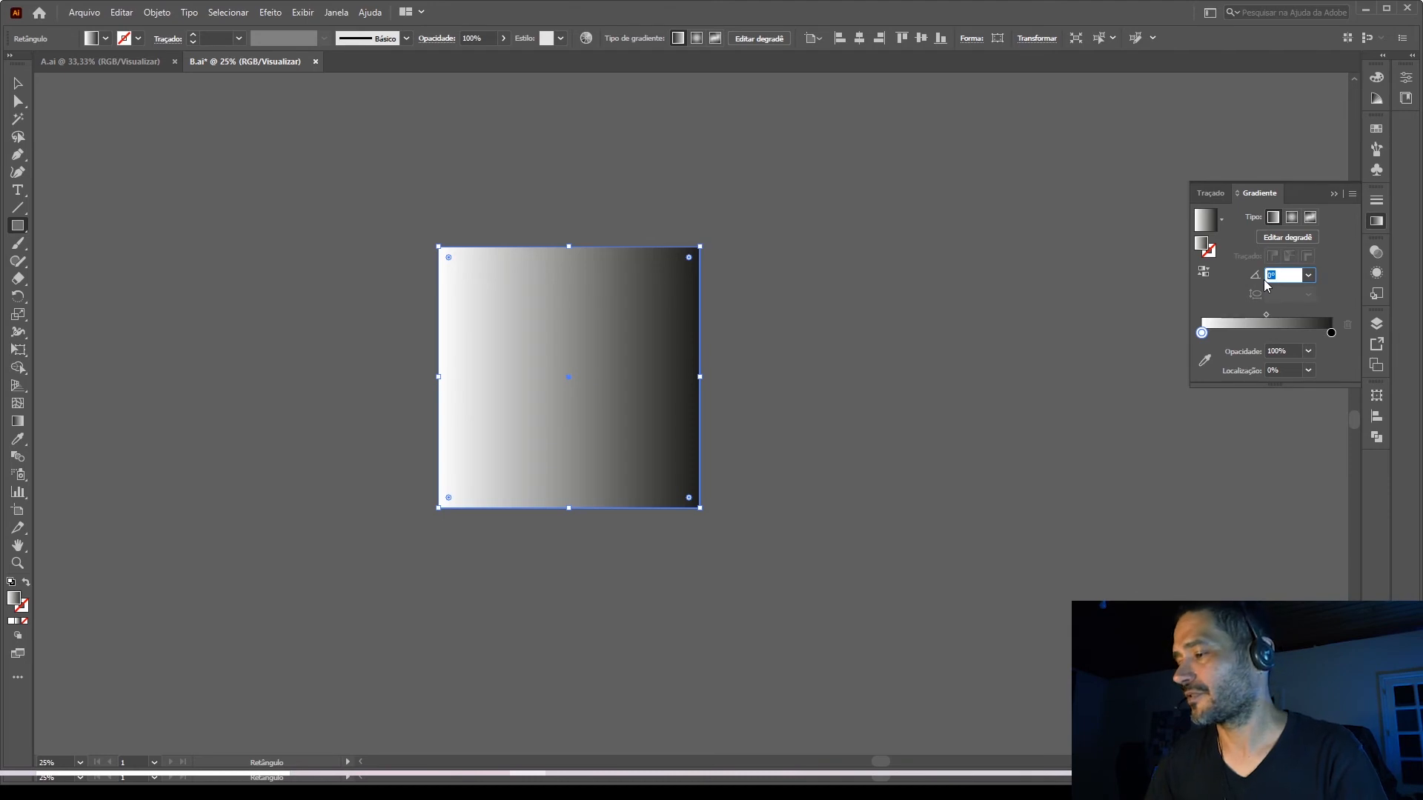
key(Return)
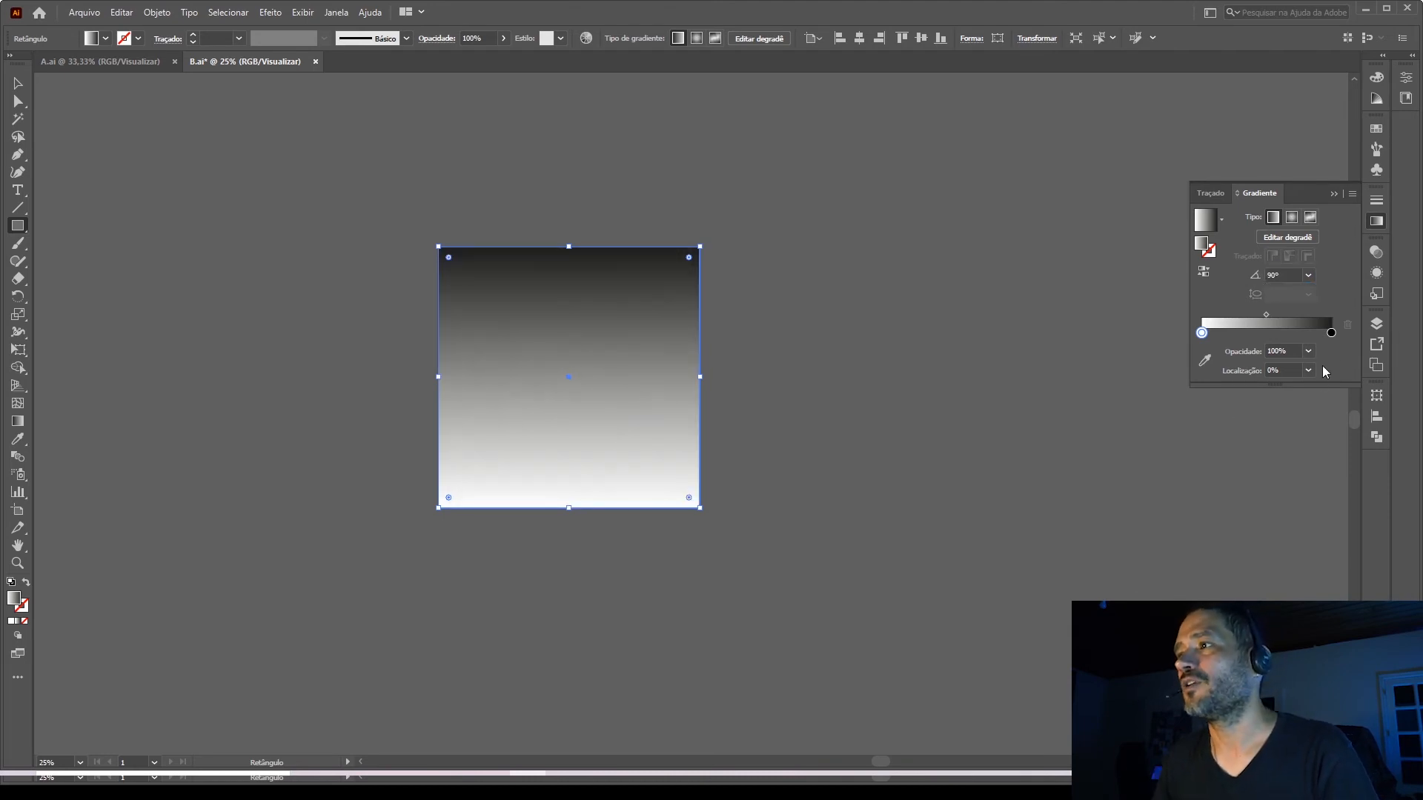
Recolor the black gradient stop with the cyan swatch and reduce its HSB brightness to 65%.
click(1331, 333)
double_click(1331, 333)
click(1209, 379)
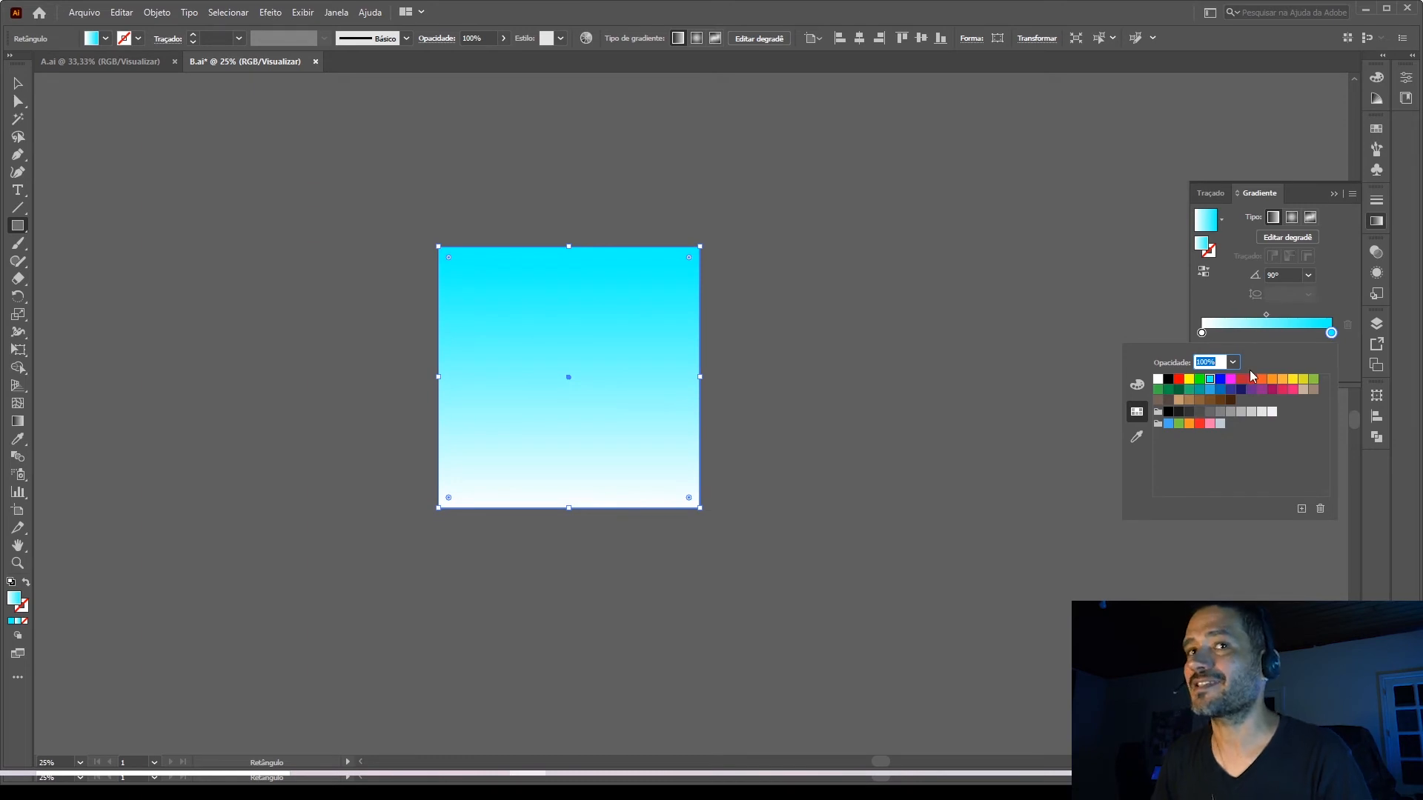
click(1136, 386)
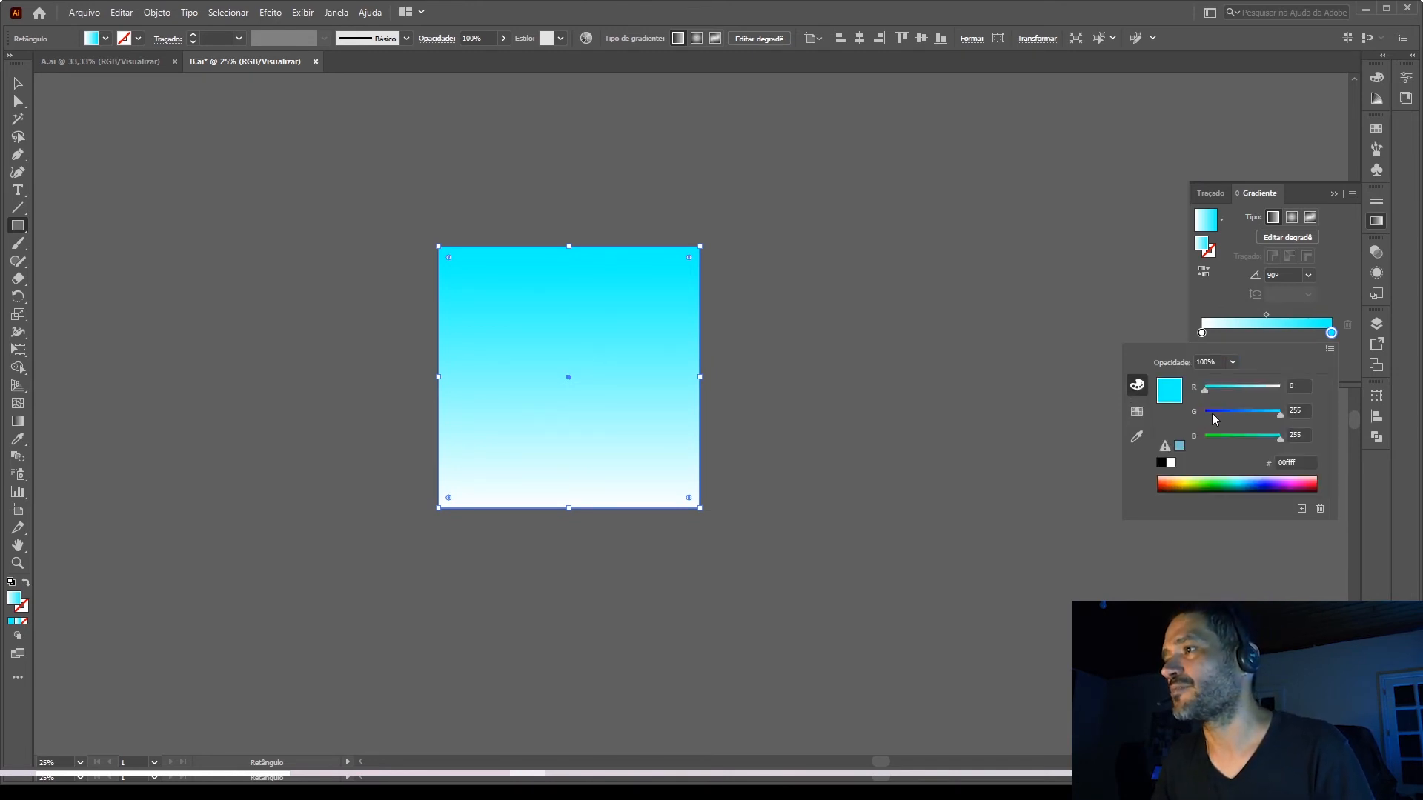
click(1330, 349)
click(1214, 385)
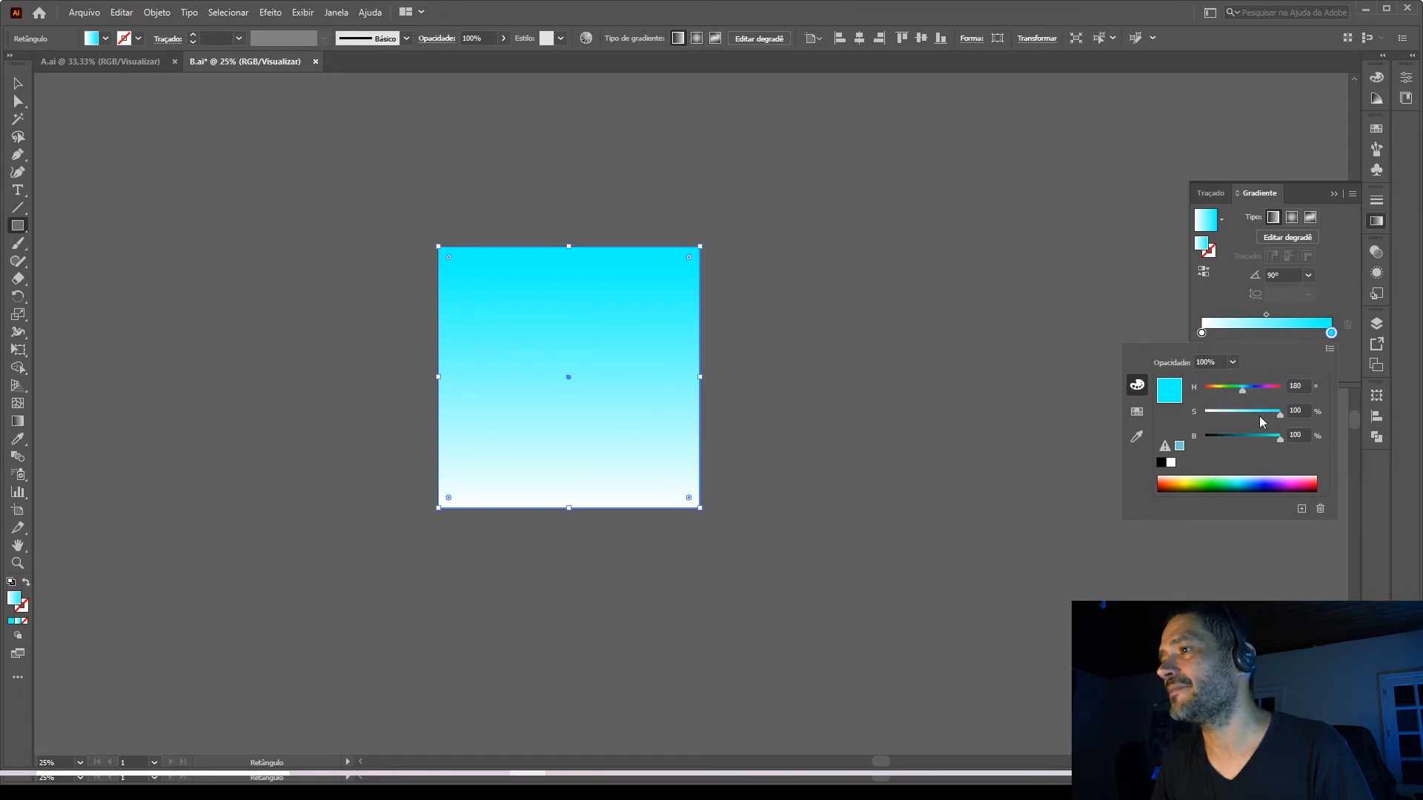
drag(1279, 438, 1255, 439)
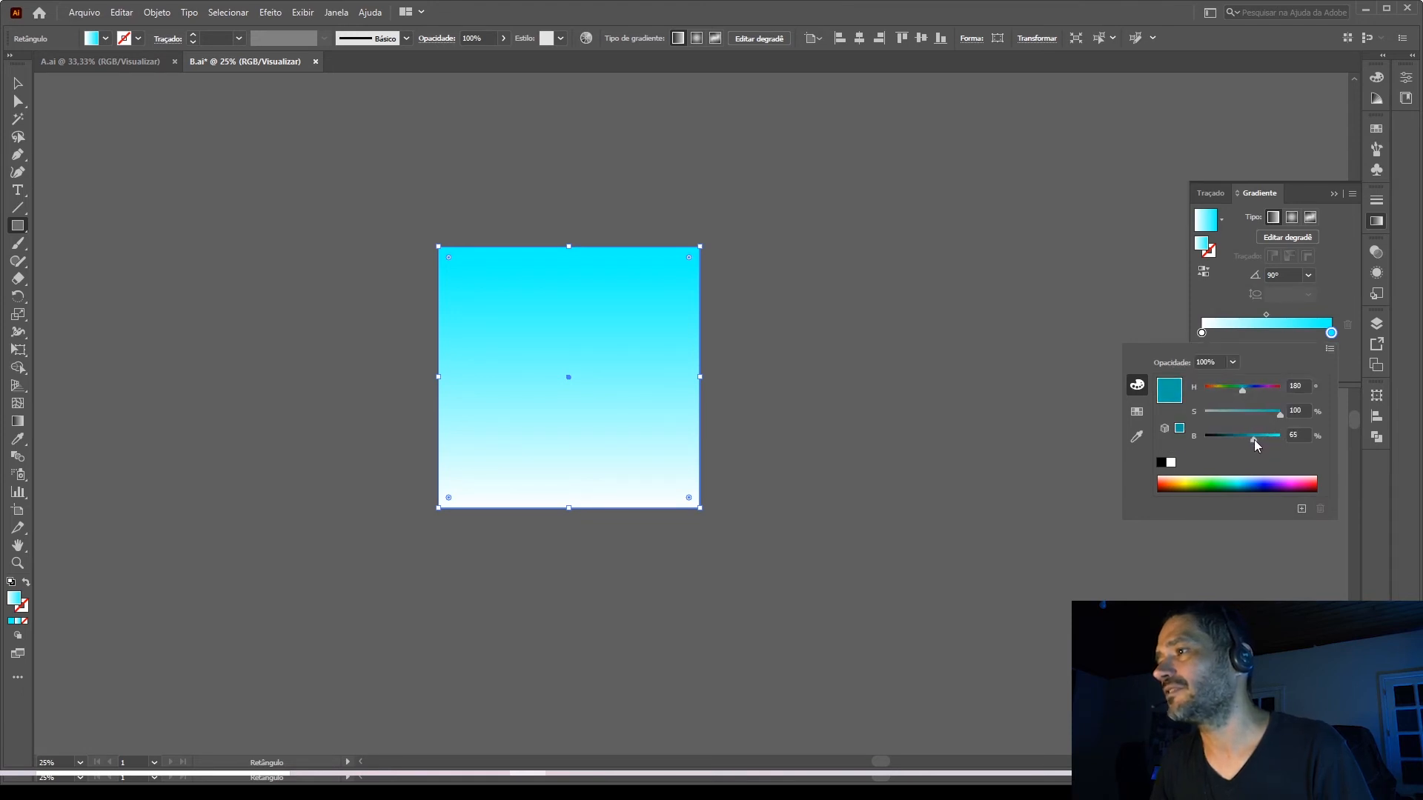
click(1206, 314)
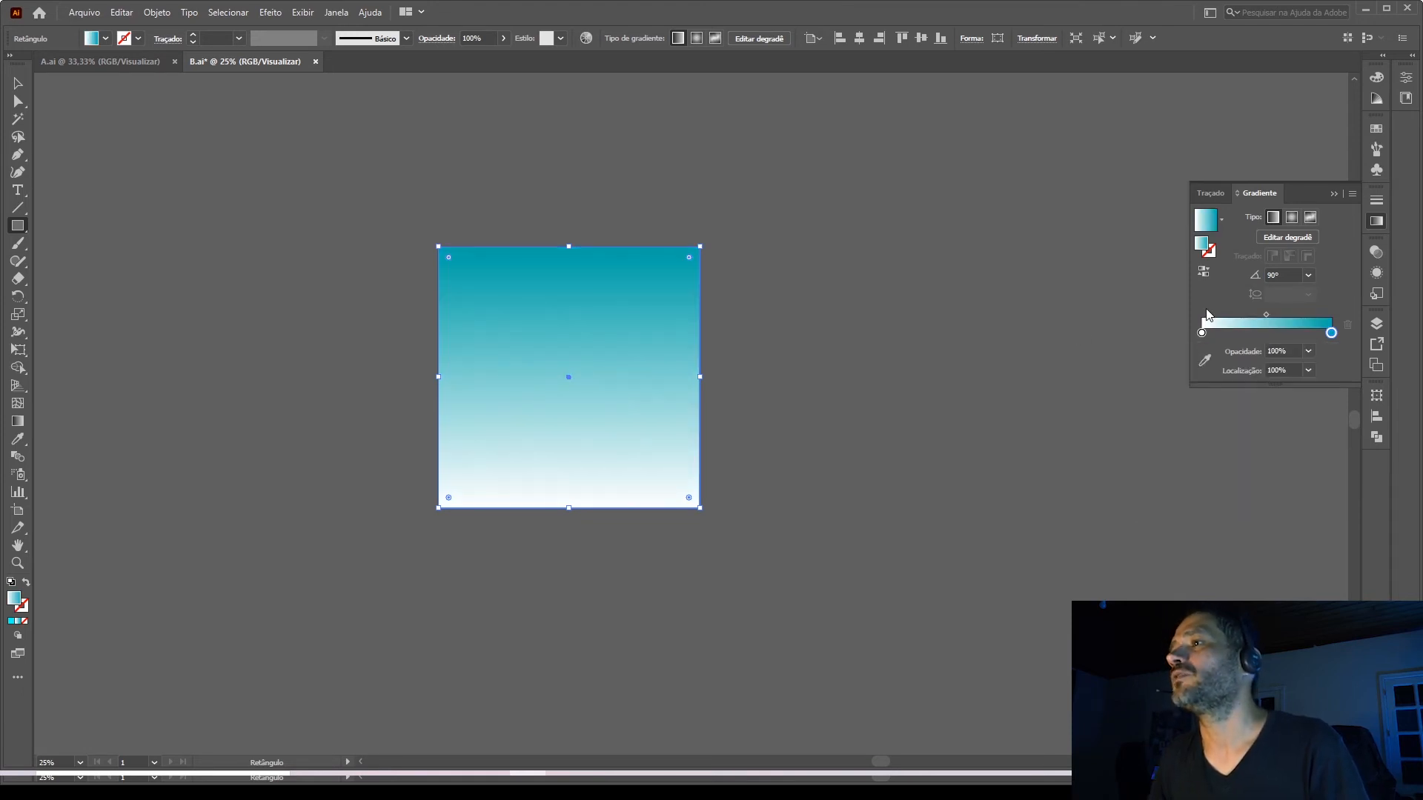
Recolor the white gradient stop with the magenta swatch and reduce its HSB brightness to about 57%.
double_click(1202, 332)
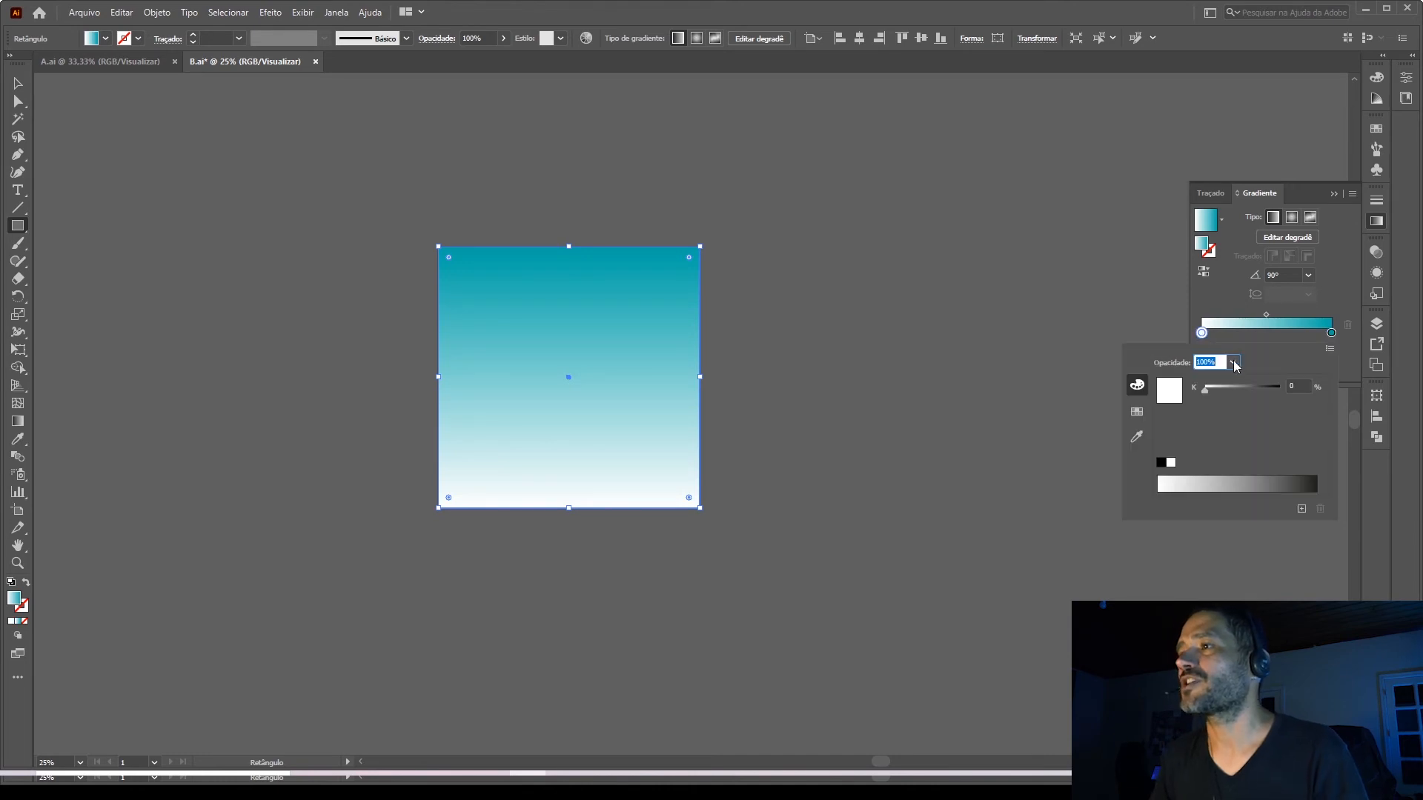
click(1136, 412)
click(1230, 380)
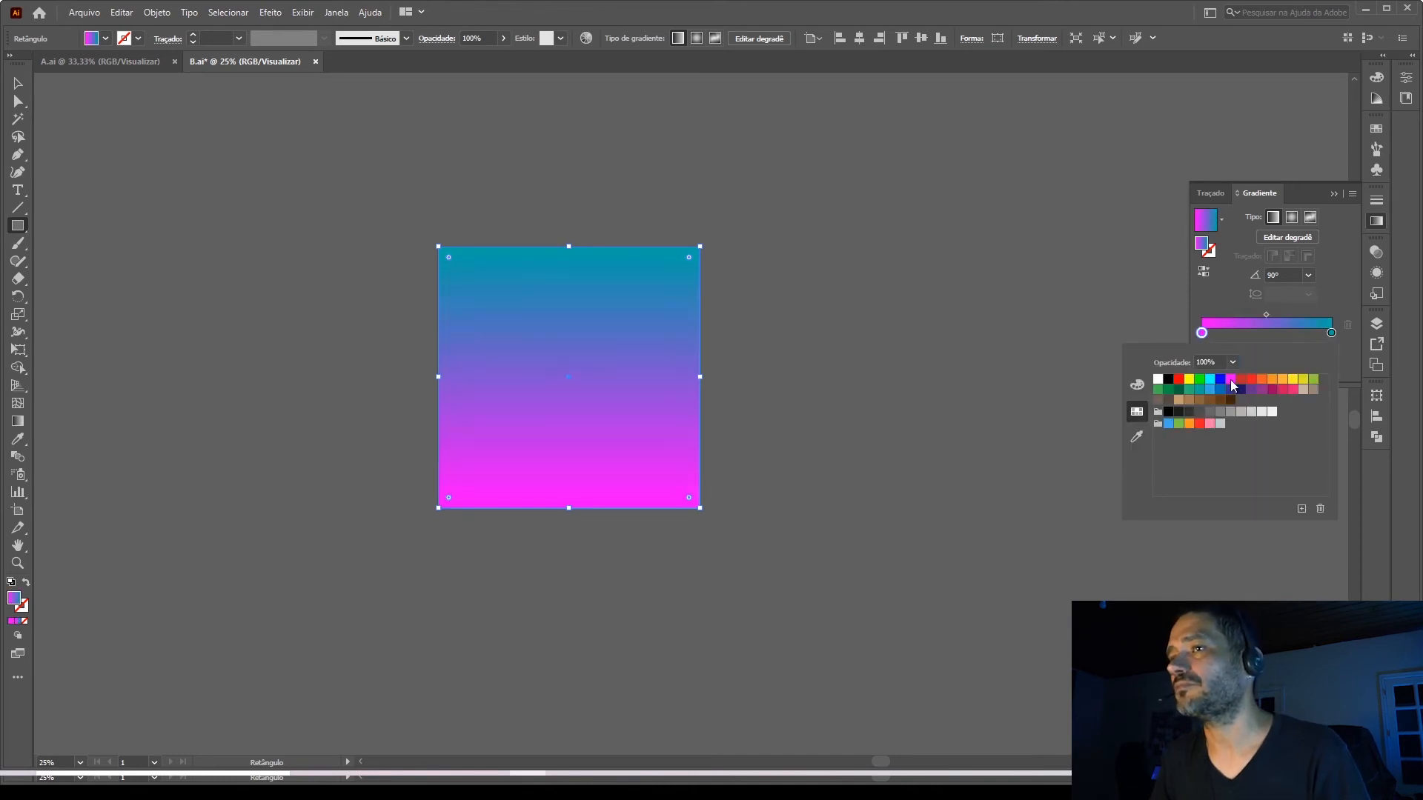
click(1137, 385)
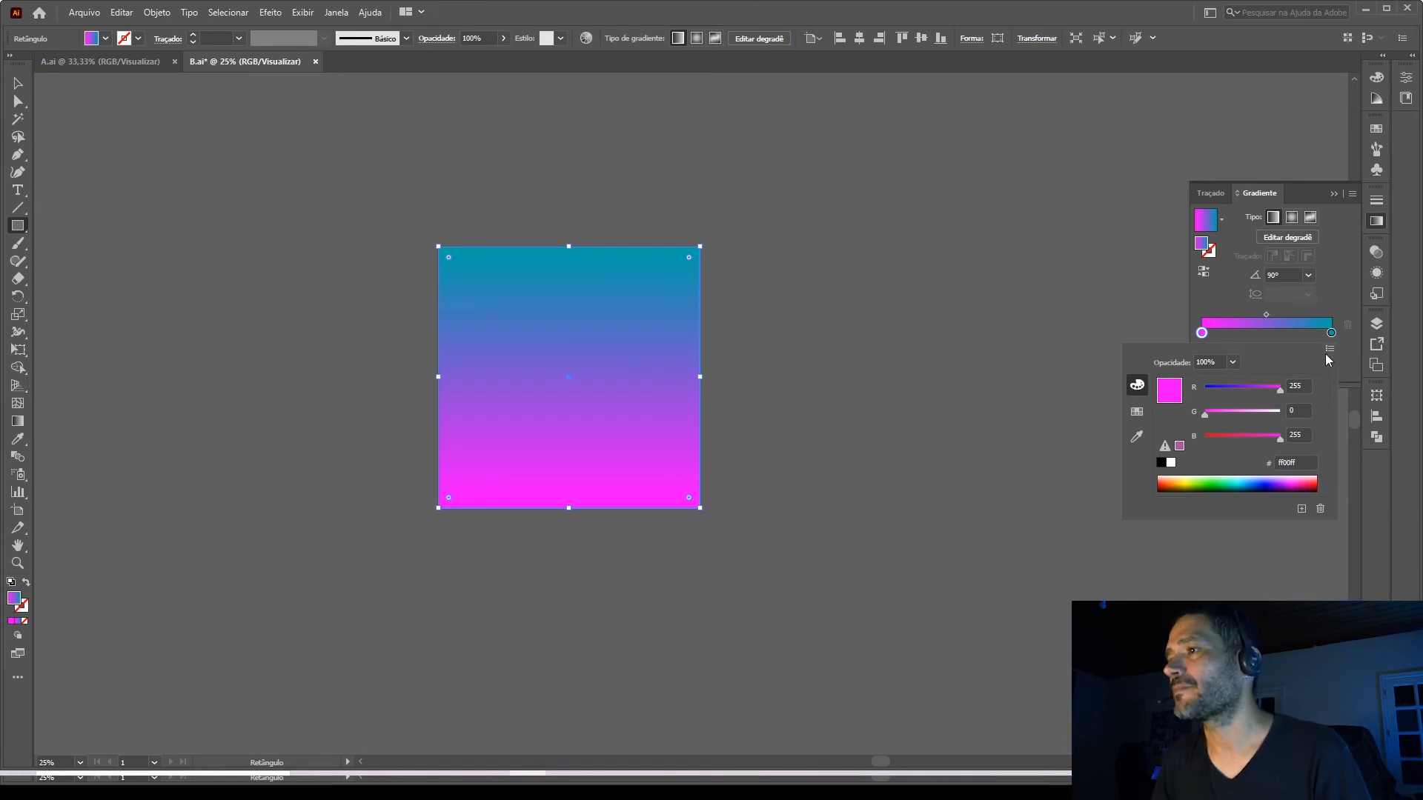
click(1330, 348)
click(1215, 382)
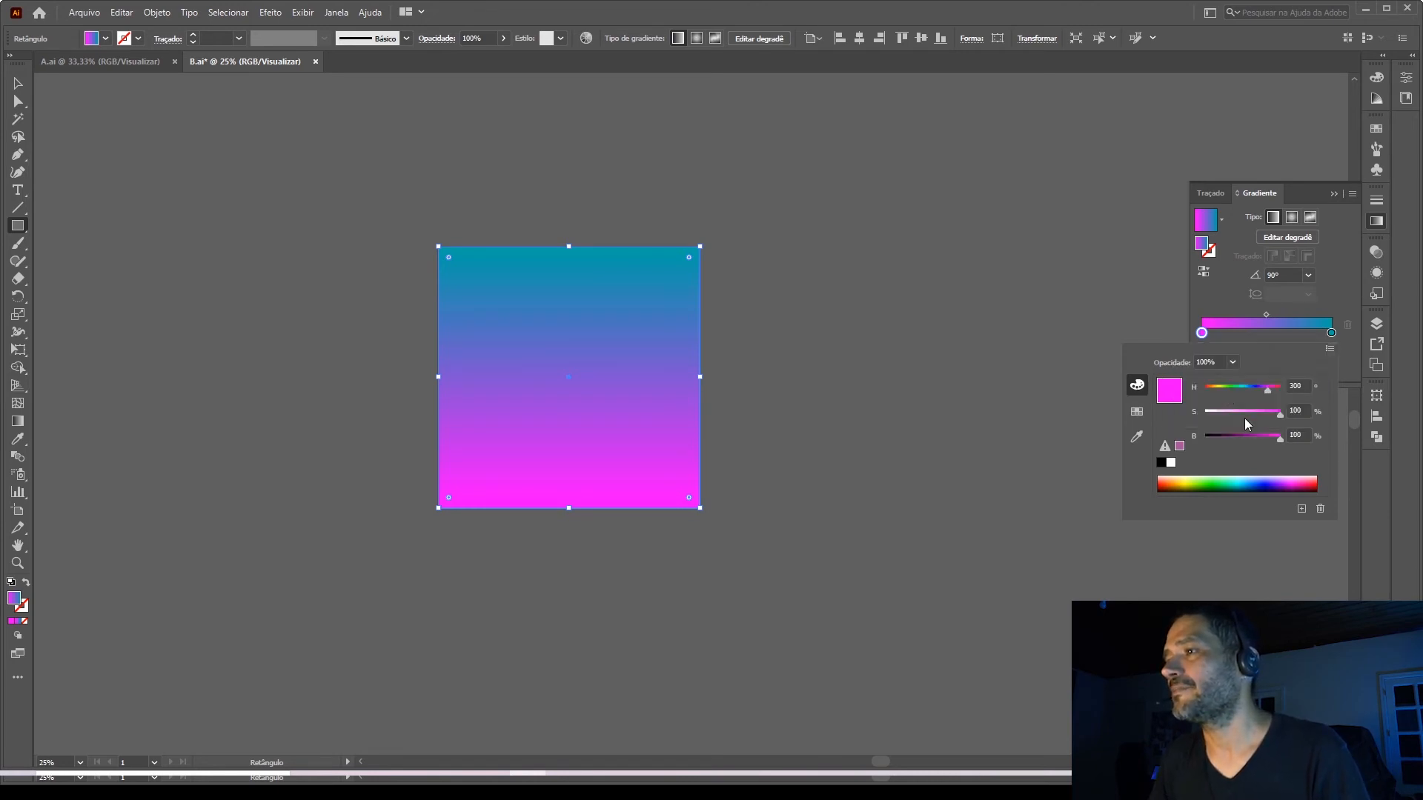
click(1261, 435)
drag(1261, 436, 1248, 437)
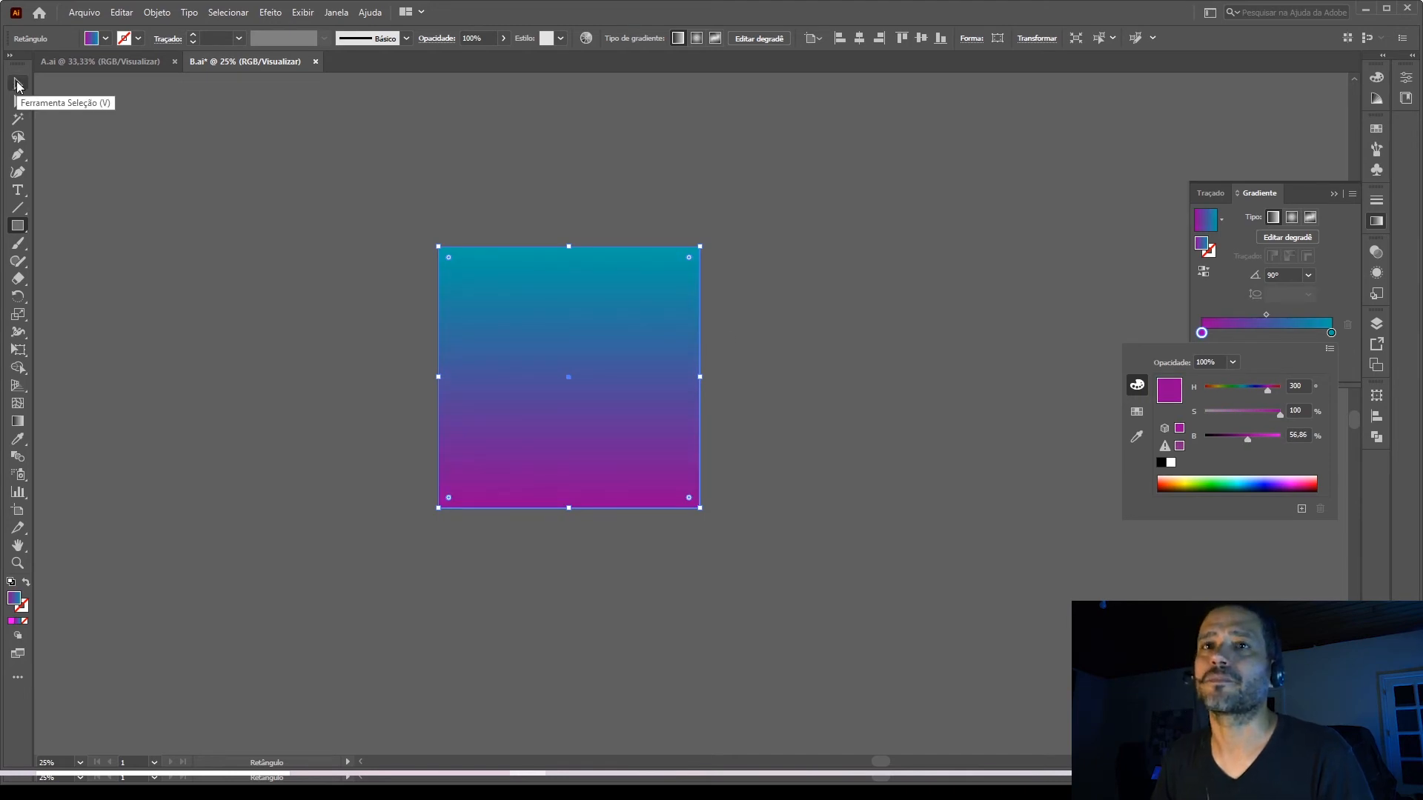
Draw a circle about 139 px in diameter outside the artboard, below the gradient square's lower-left corner.
click(460, 391)
click(731, 425)
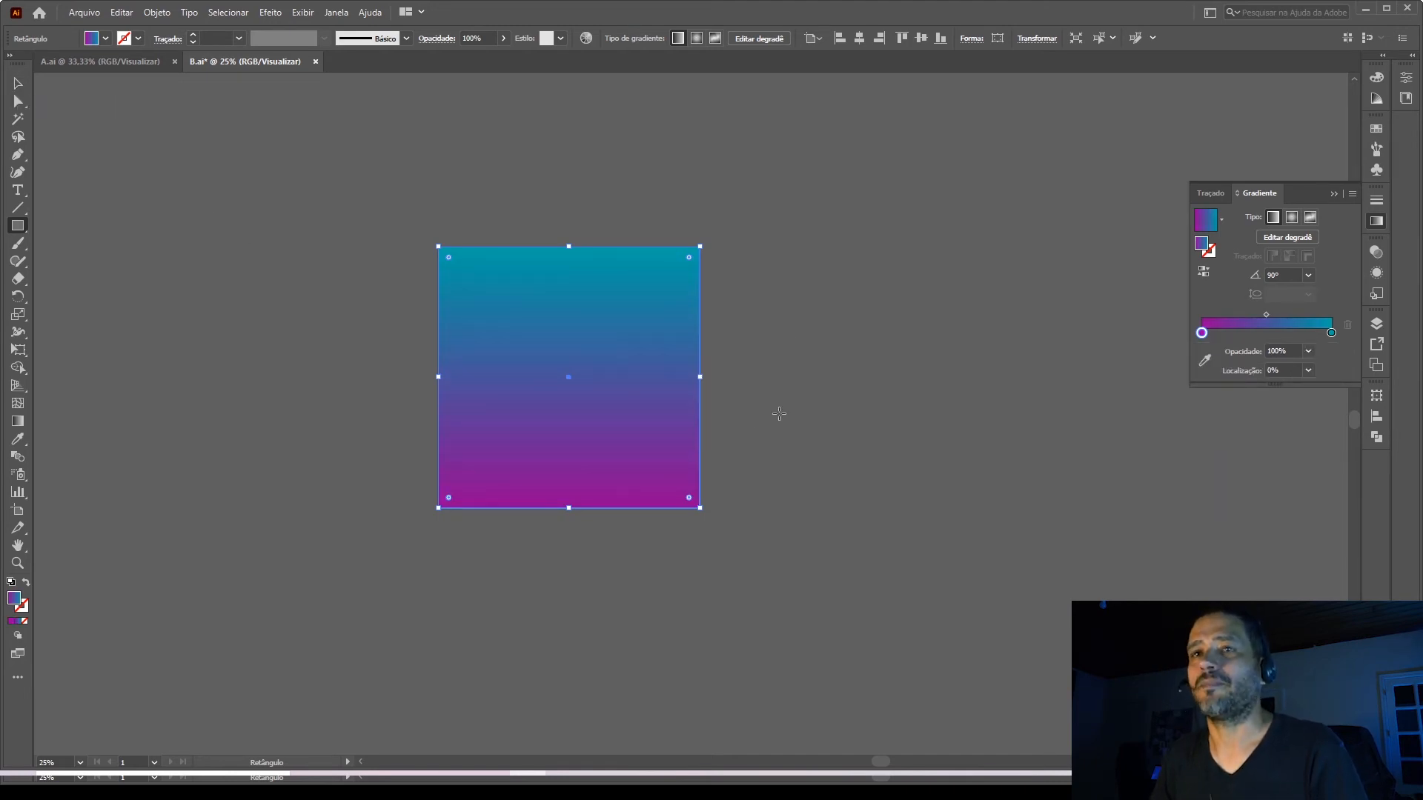
click(18, 83)
drag(18, 226, 95, 255)
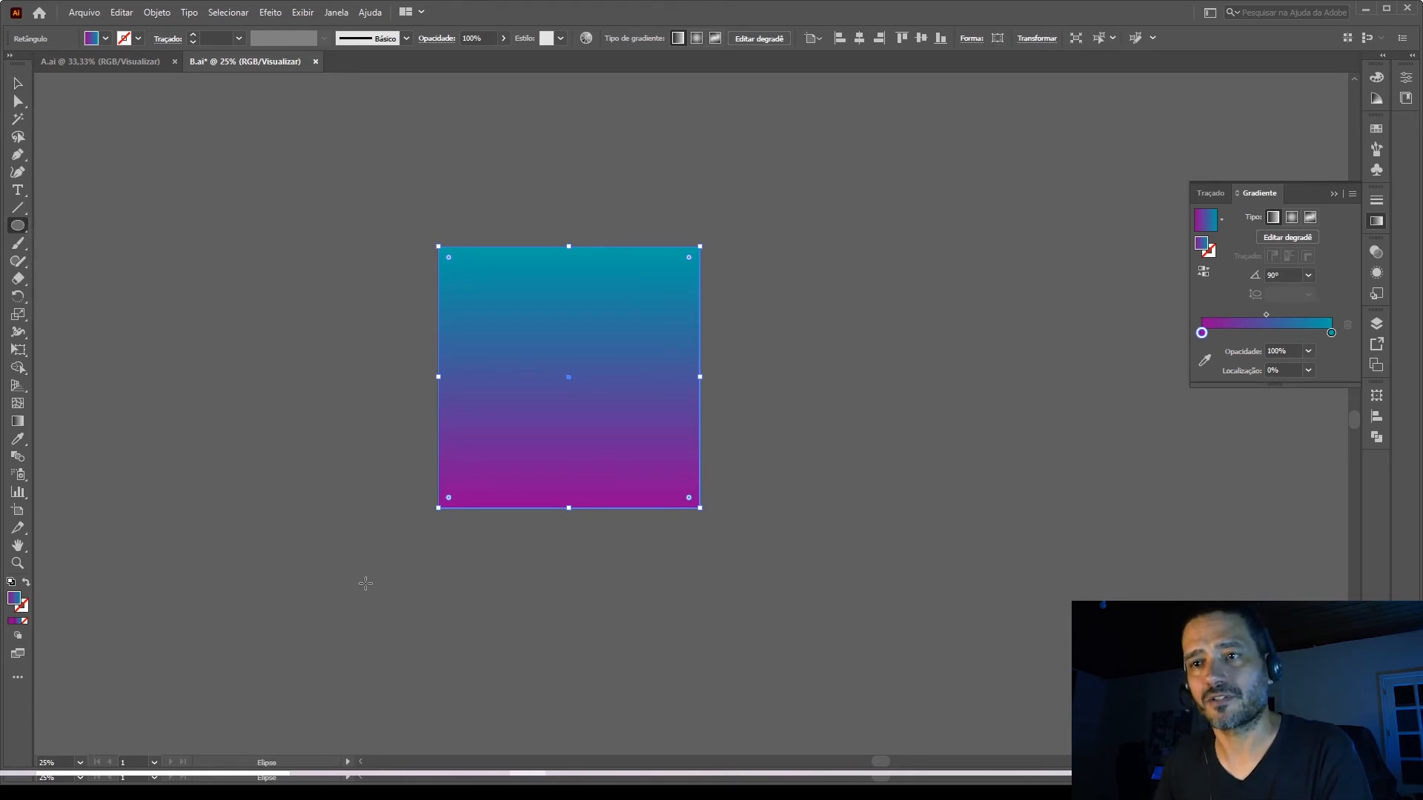
drag(366, 585, 376, 595)
click(17, 85)
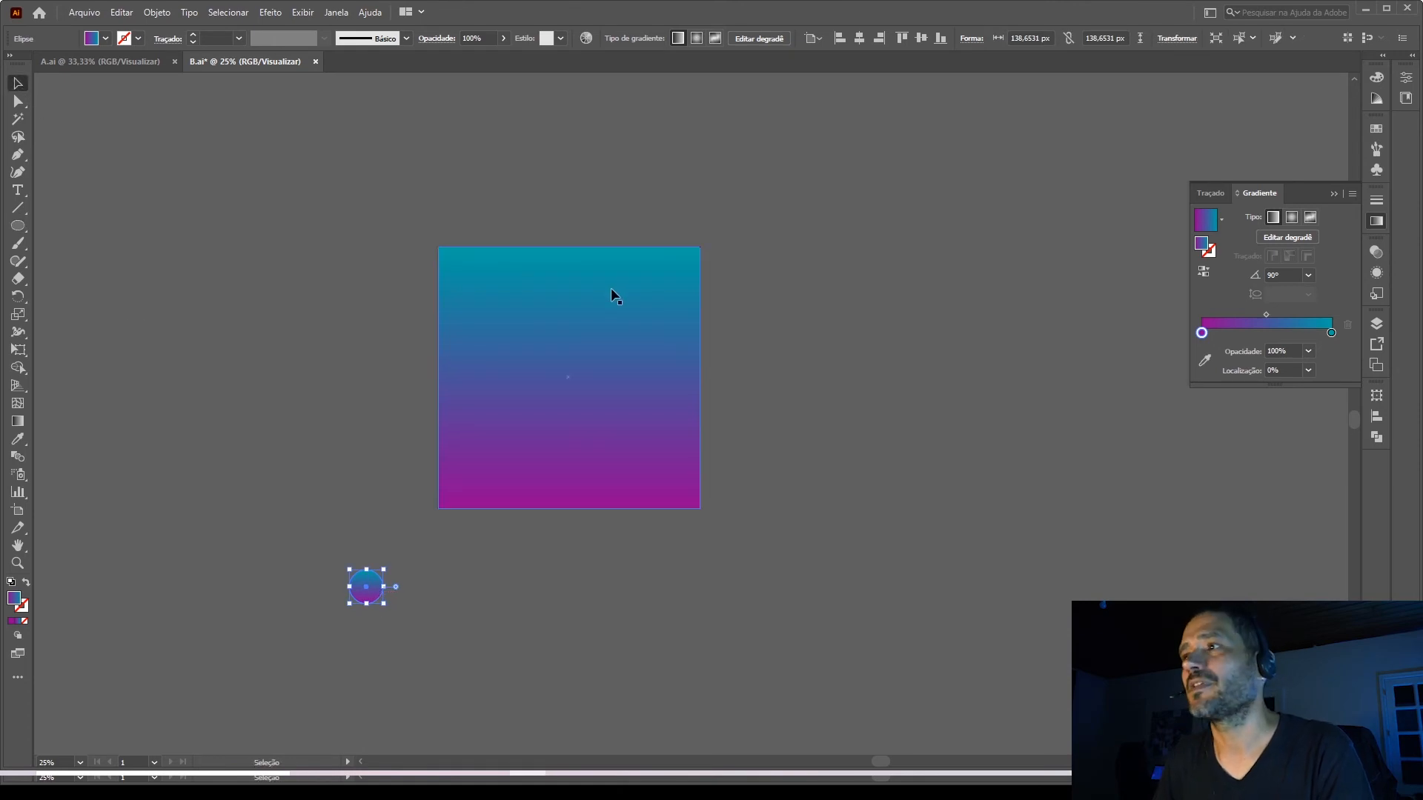
Set the circle's linear gradient angle to 0°.
click(1246, 274)
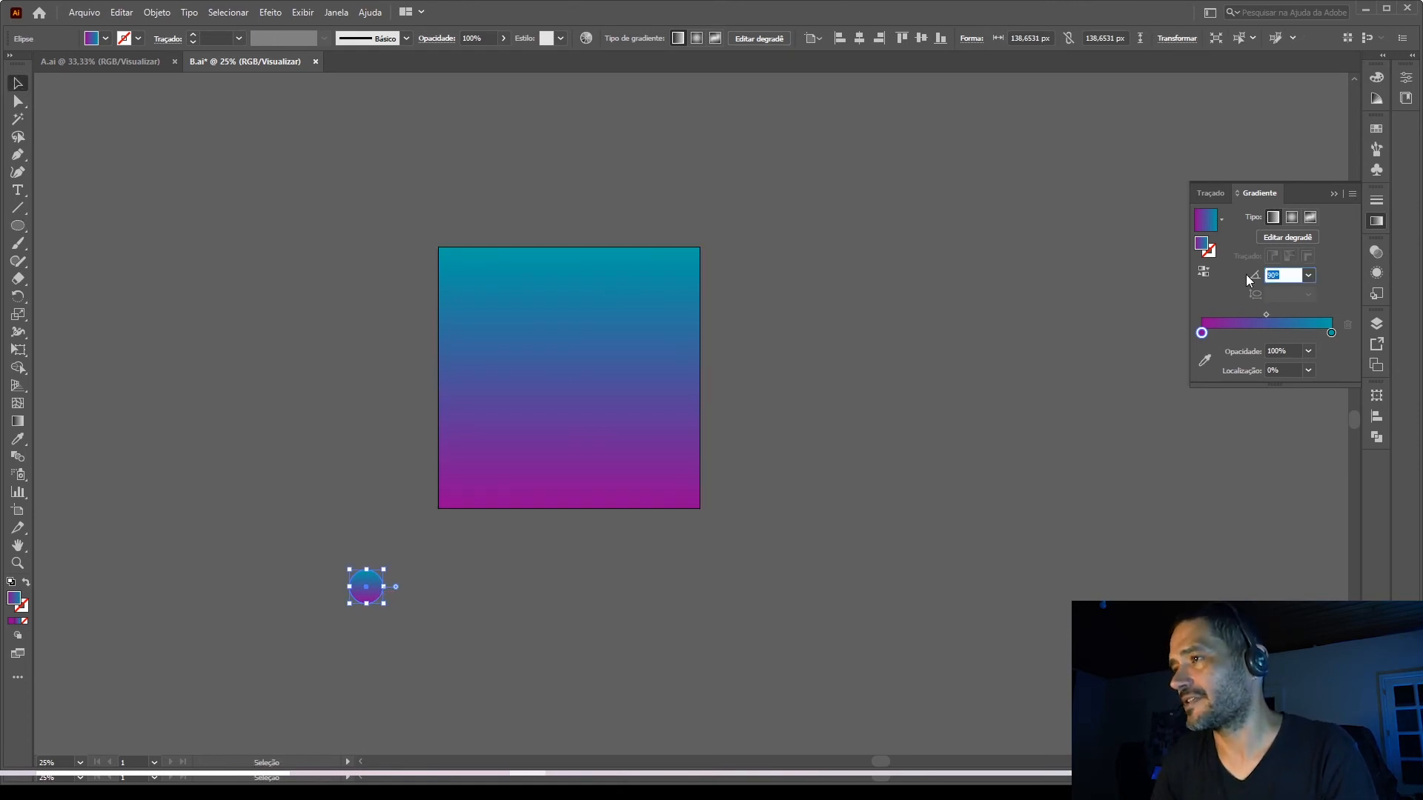
text(0)
key(Return)
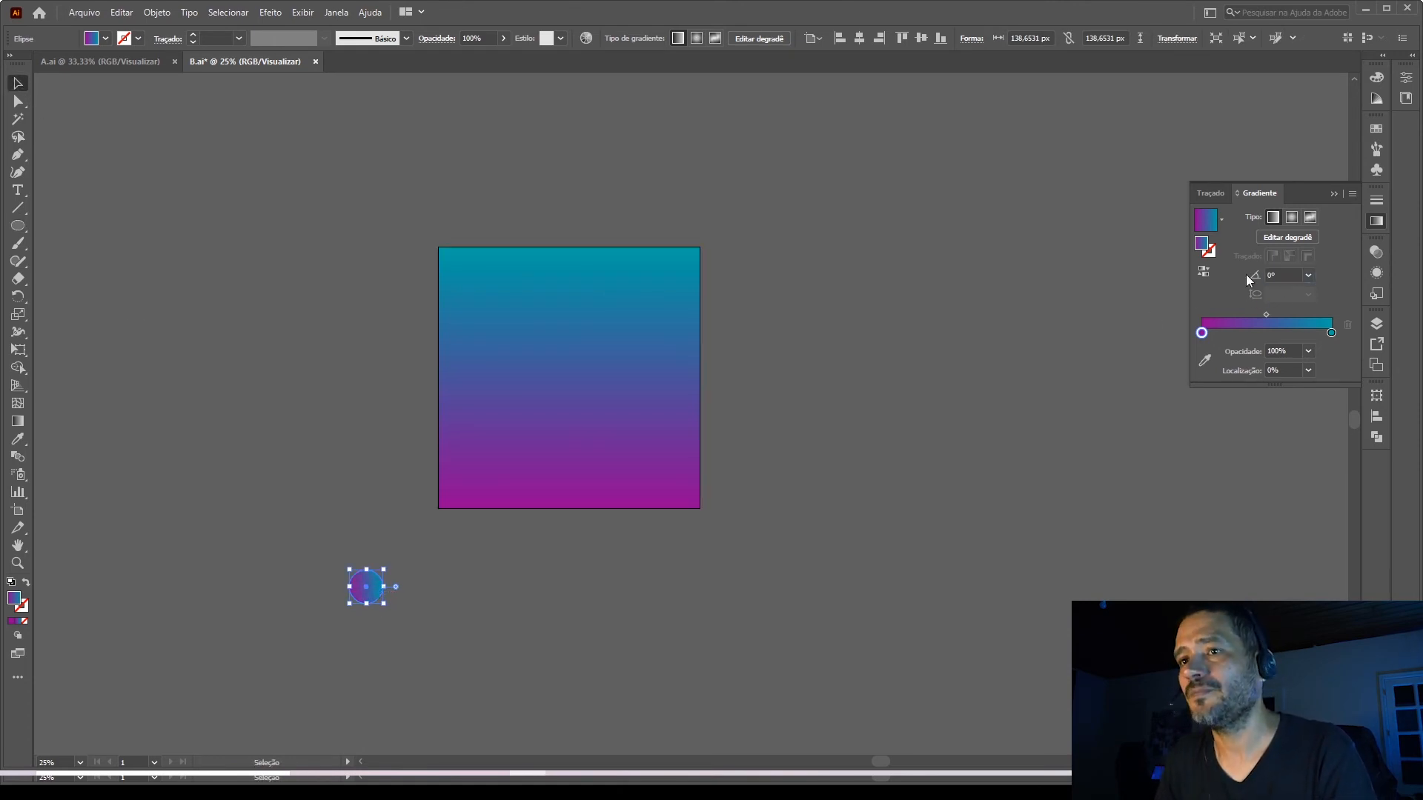
Raise the HSB brightness of the circle's cyan and magenta gradient stops to the maximum of 100%.
double_click(1330, 333)
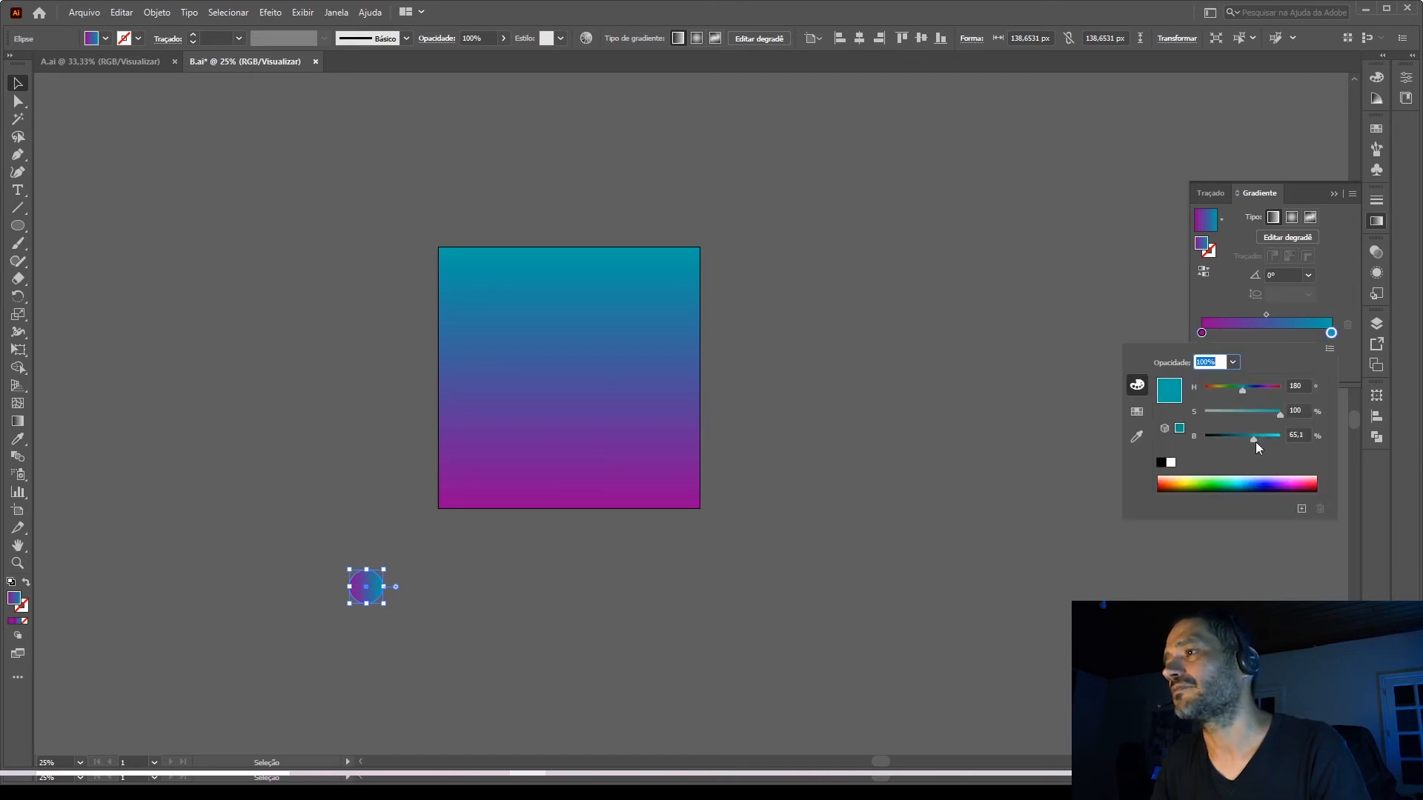
drag(1255, 439, 1296, 442)
double_click(1202, 333)
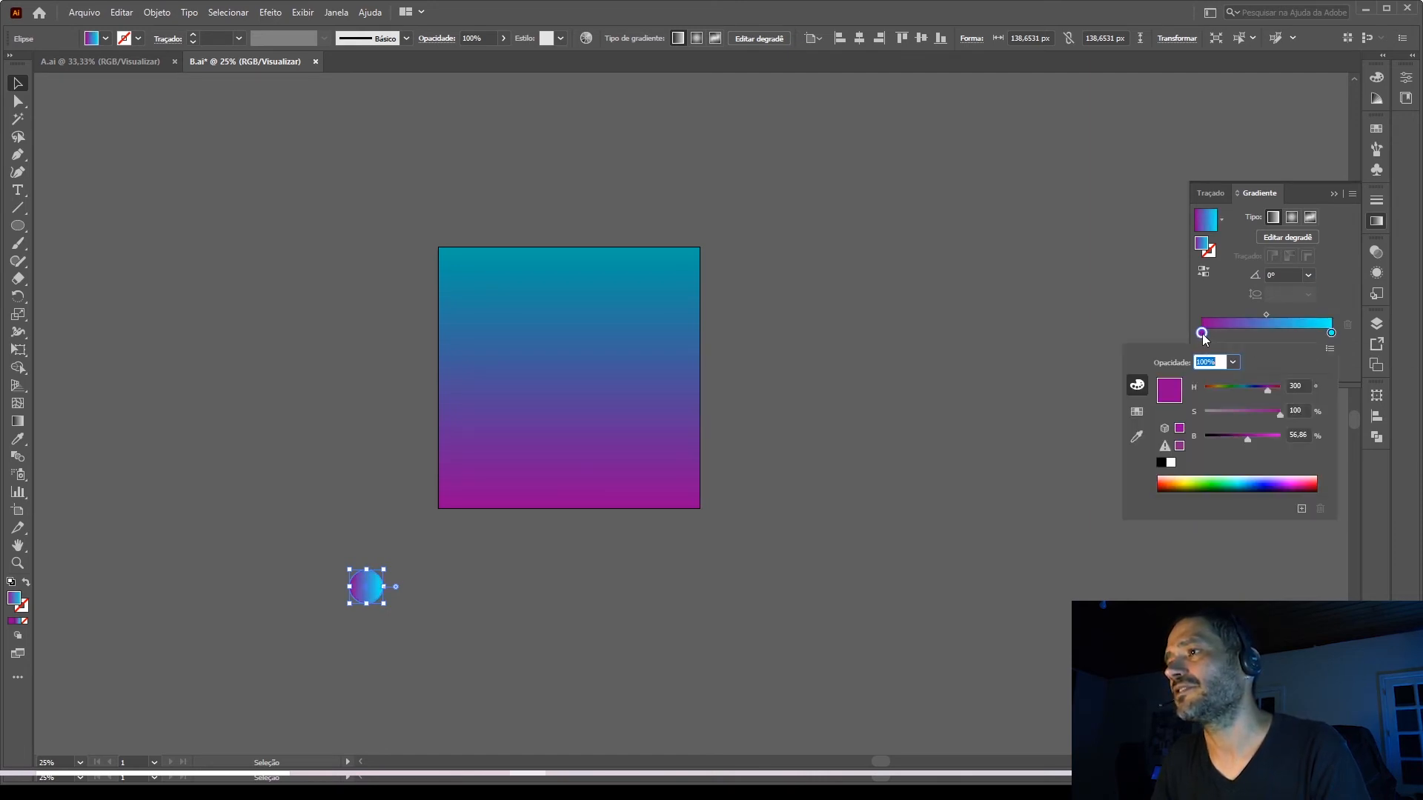
drag(1253, 439, 1295, 441)
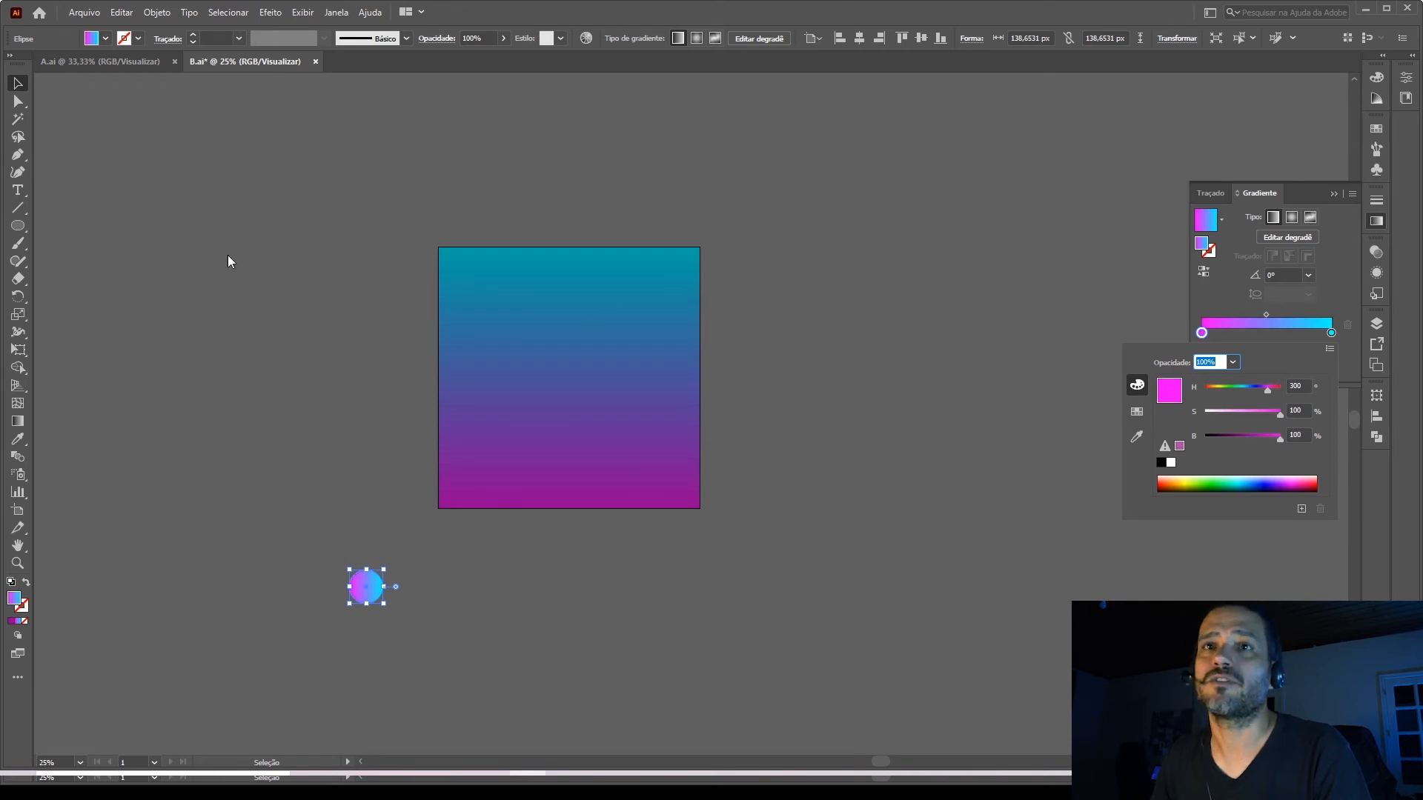
Duplicate the circle horizontally to the right so the pair spans about 1778 px below the square, and select both circles.
click(20, 88)
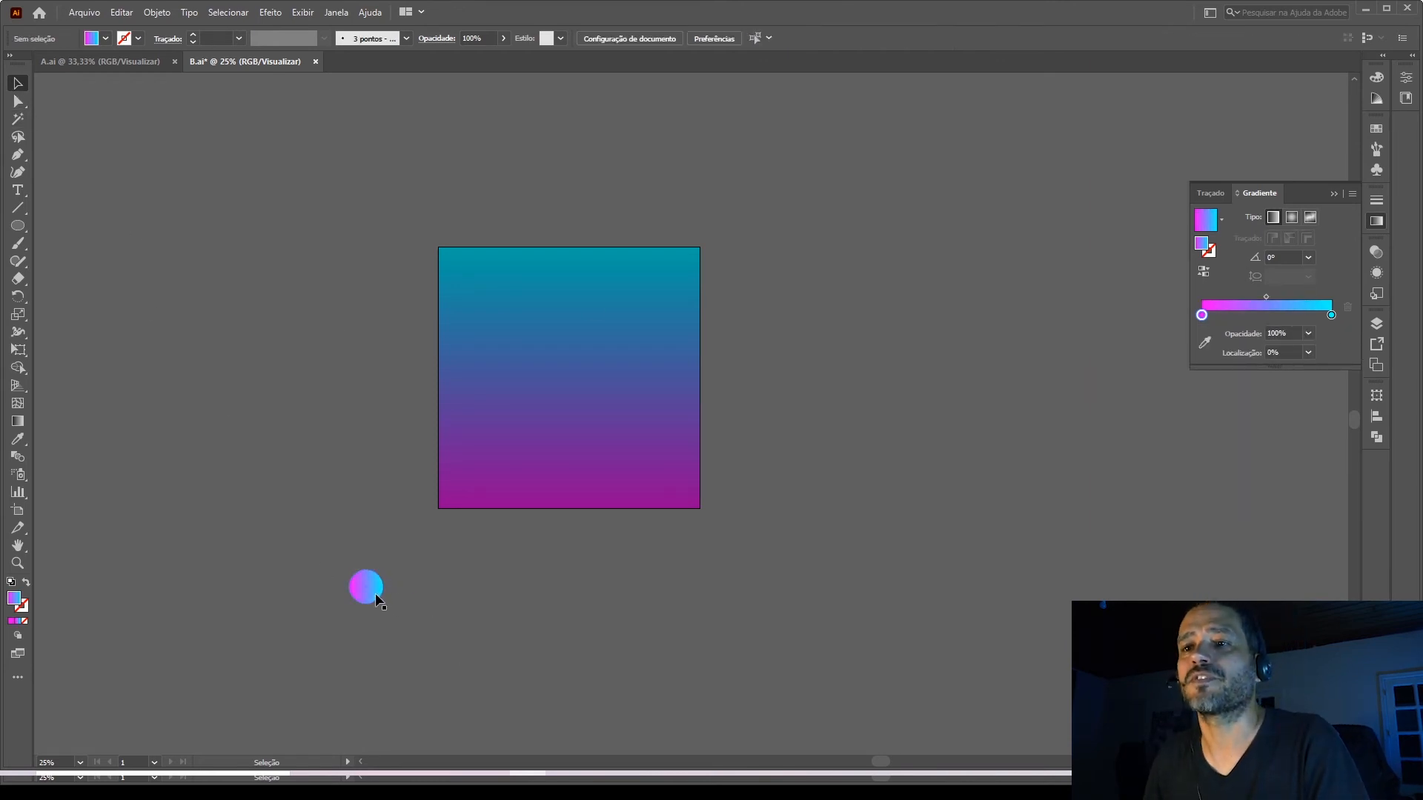
drag(375, 591, 341, 565)
click(775, 646)
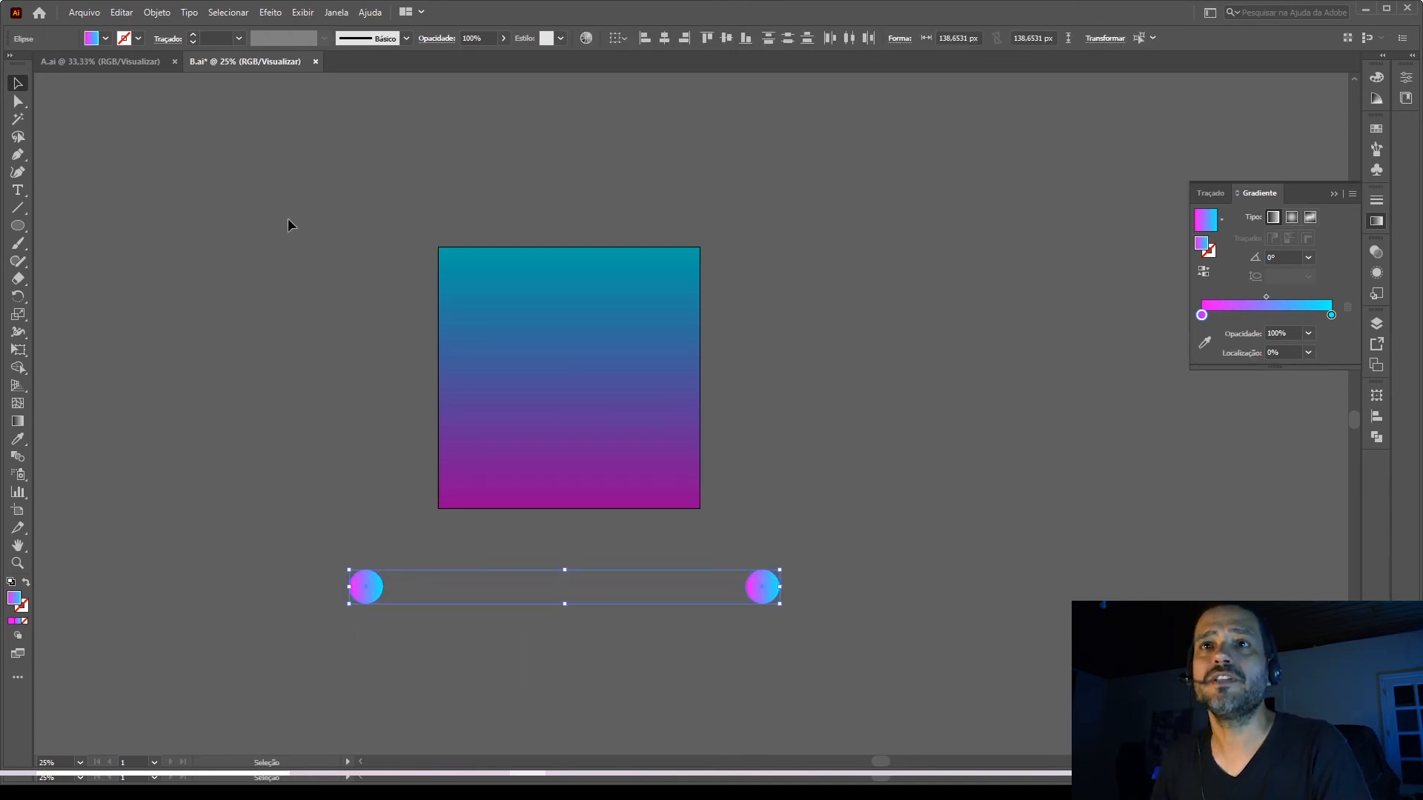
click(158, 13)
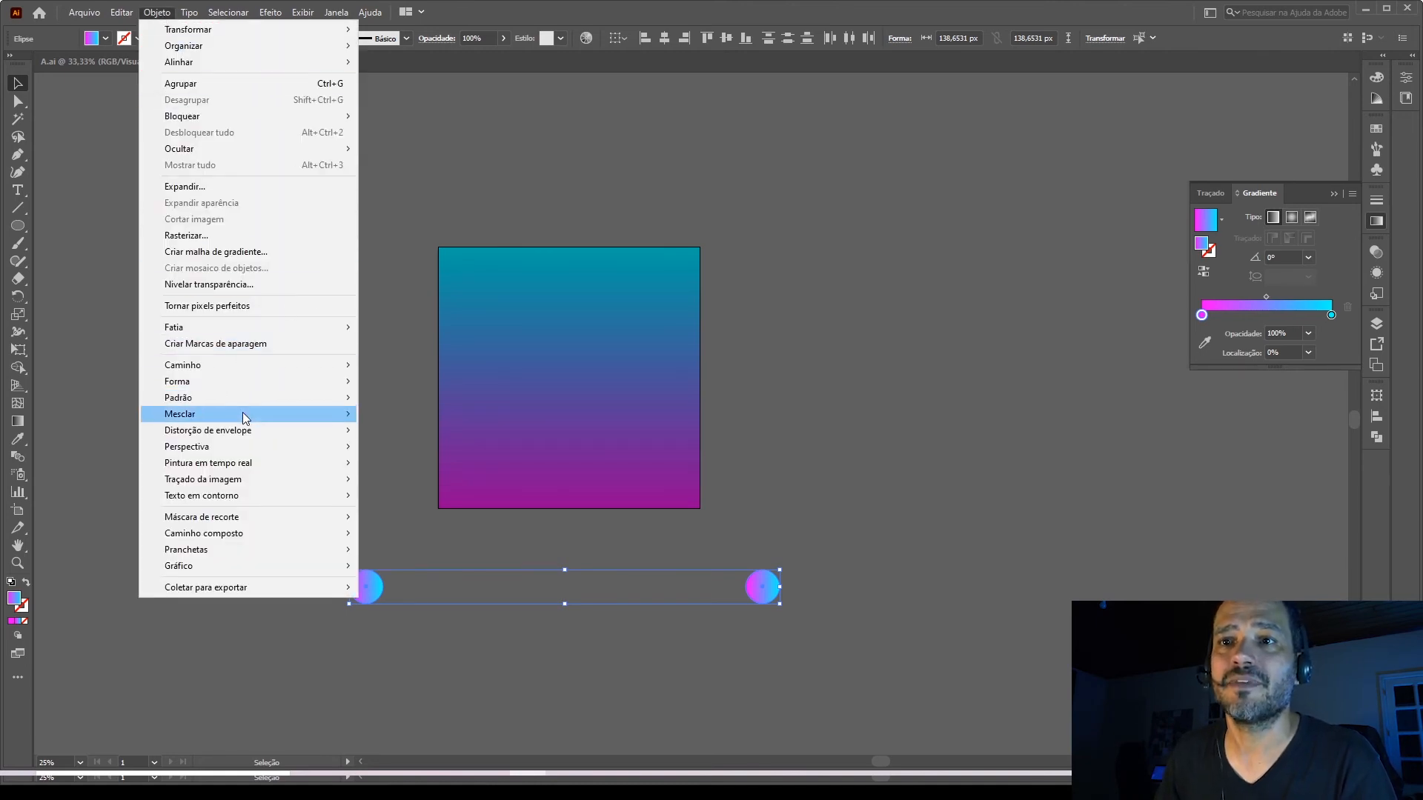
mouse_move(247, 415)
click(452, 216)
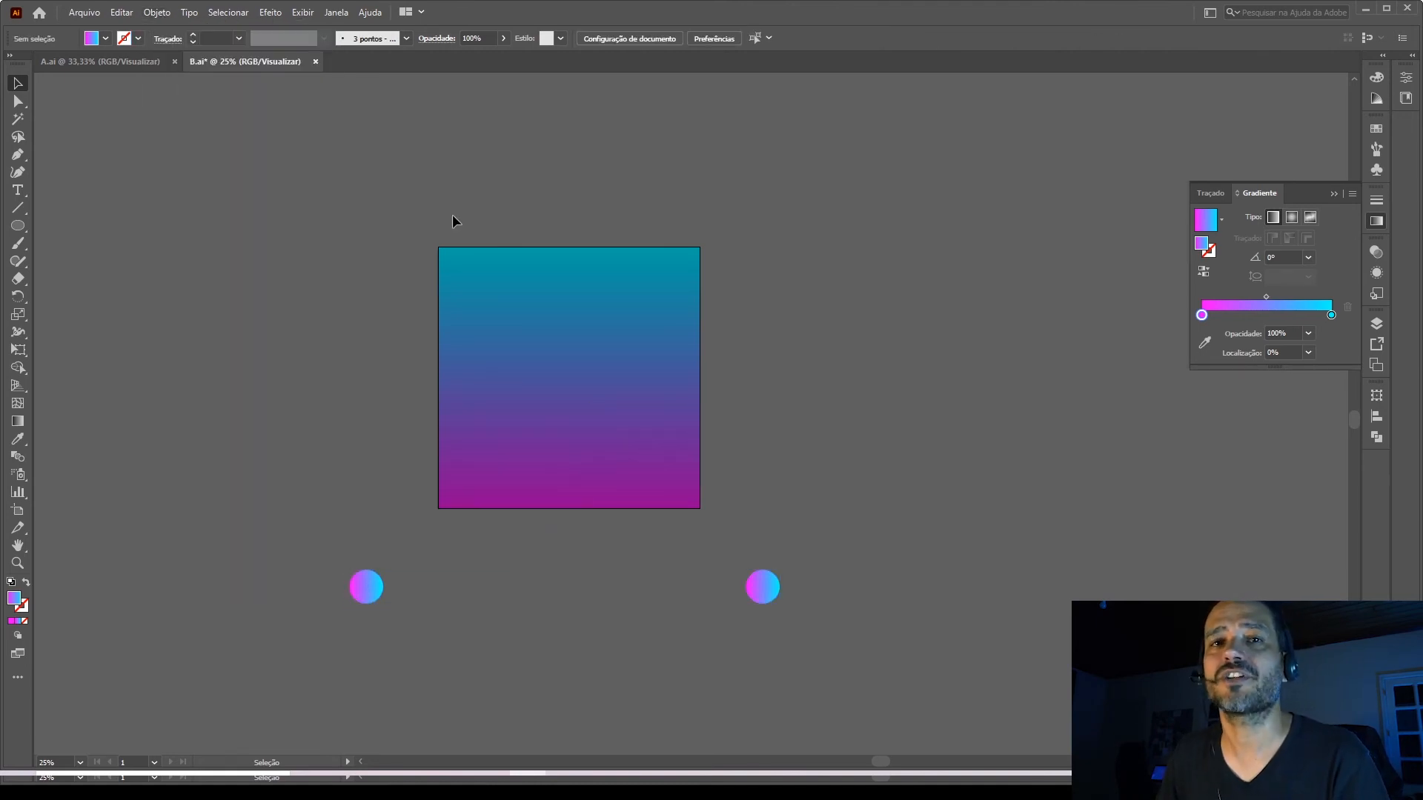
key(ctrl+alt)
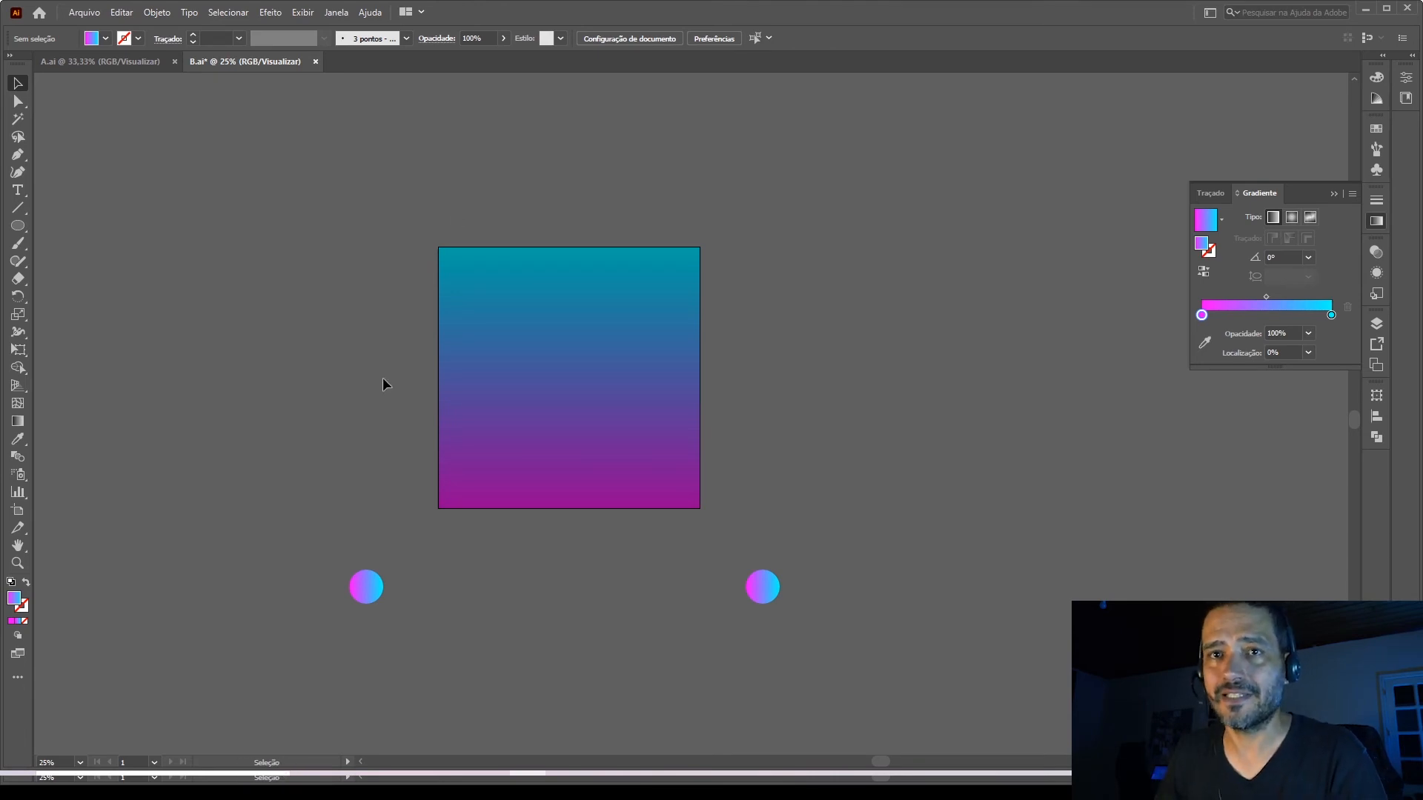
Select both gradient circles and make a blend between them.
drag(663, 607, 850, 665)
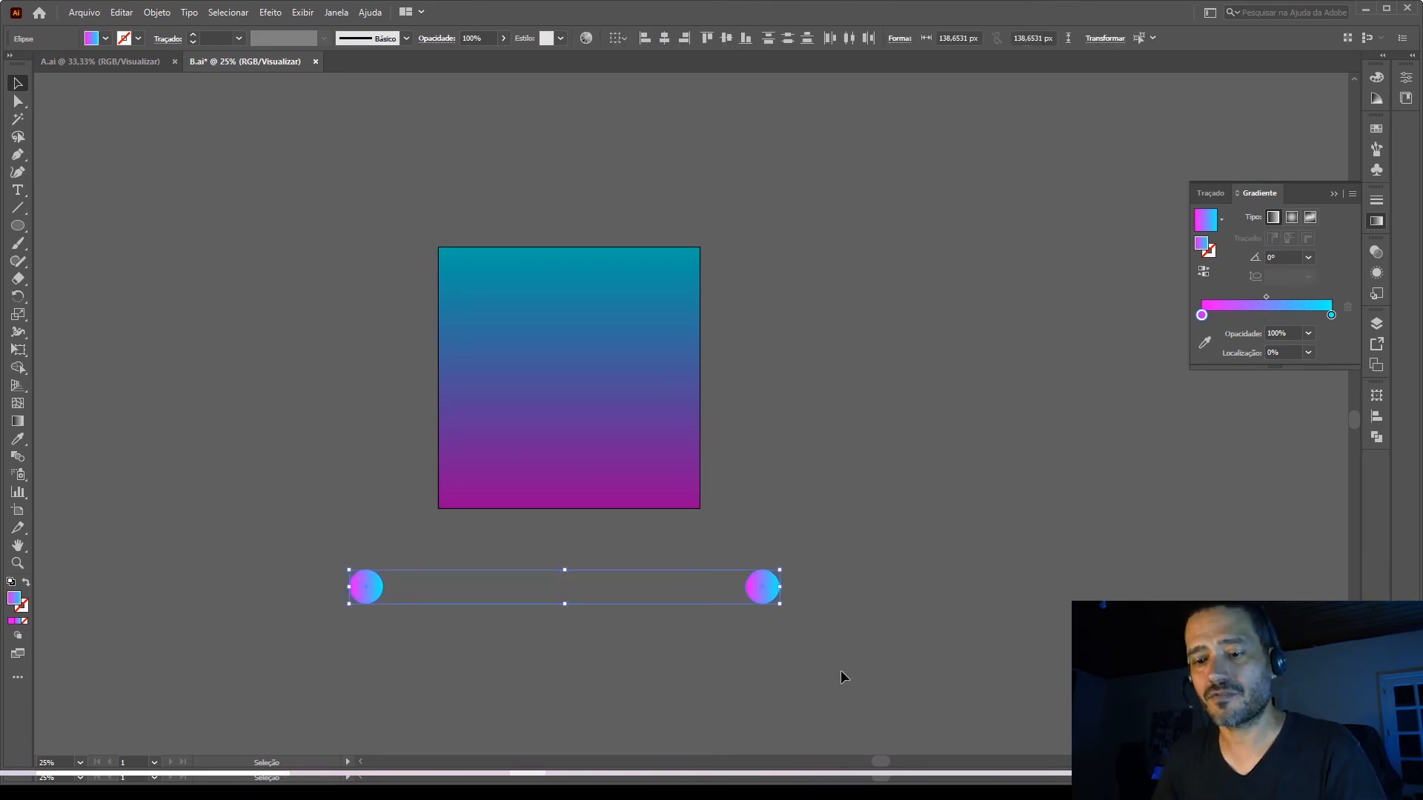
key(ctrl+alt)
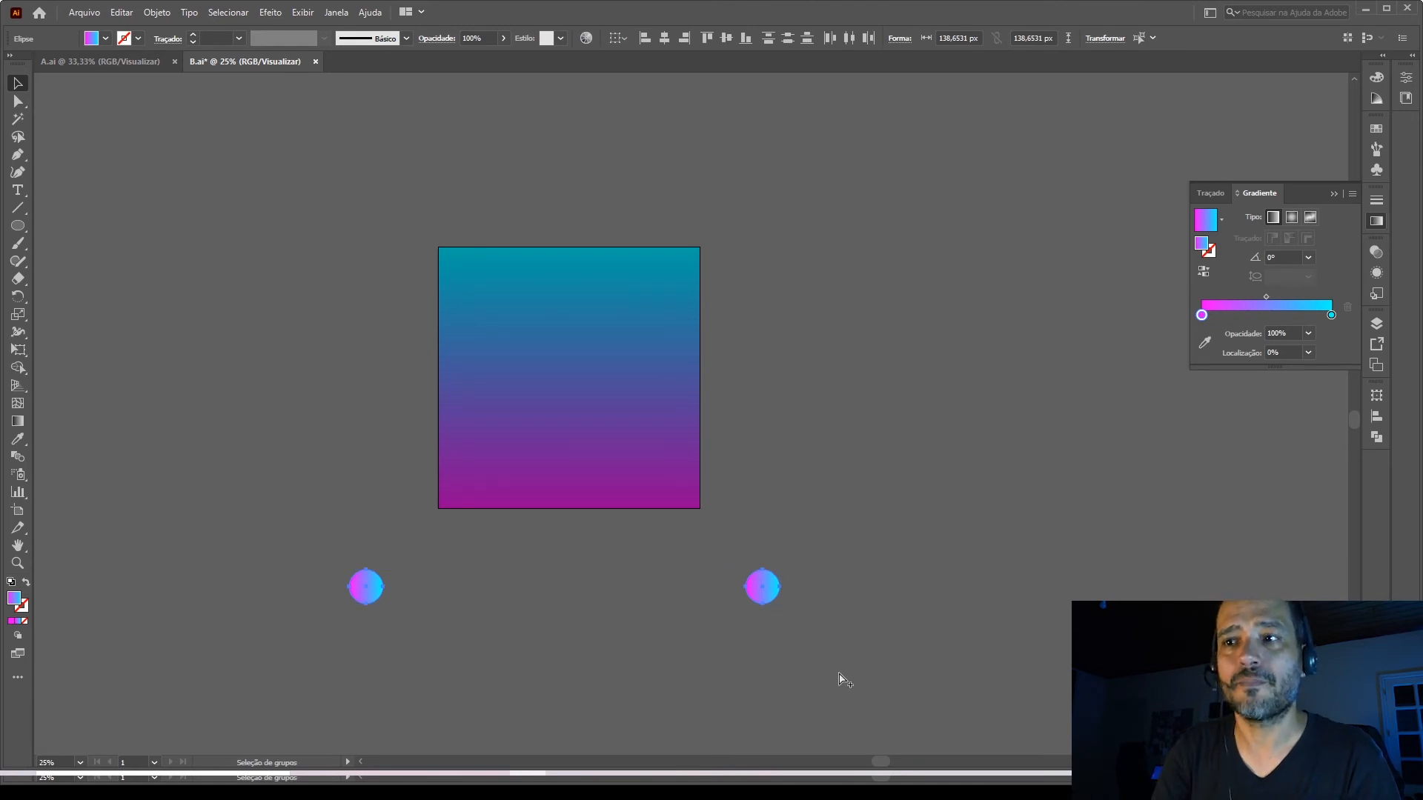
key(ctrl+alt+b)
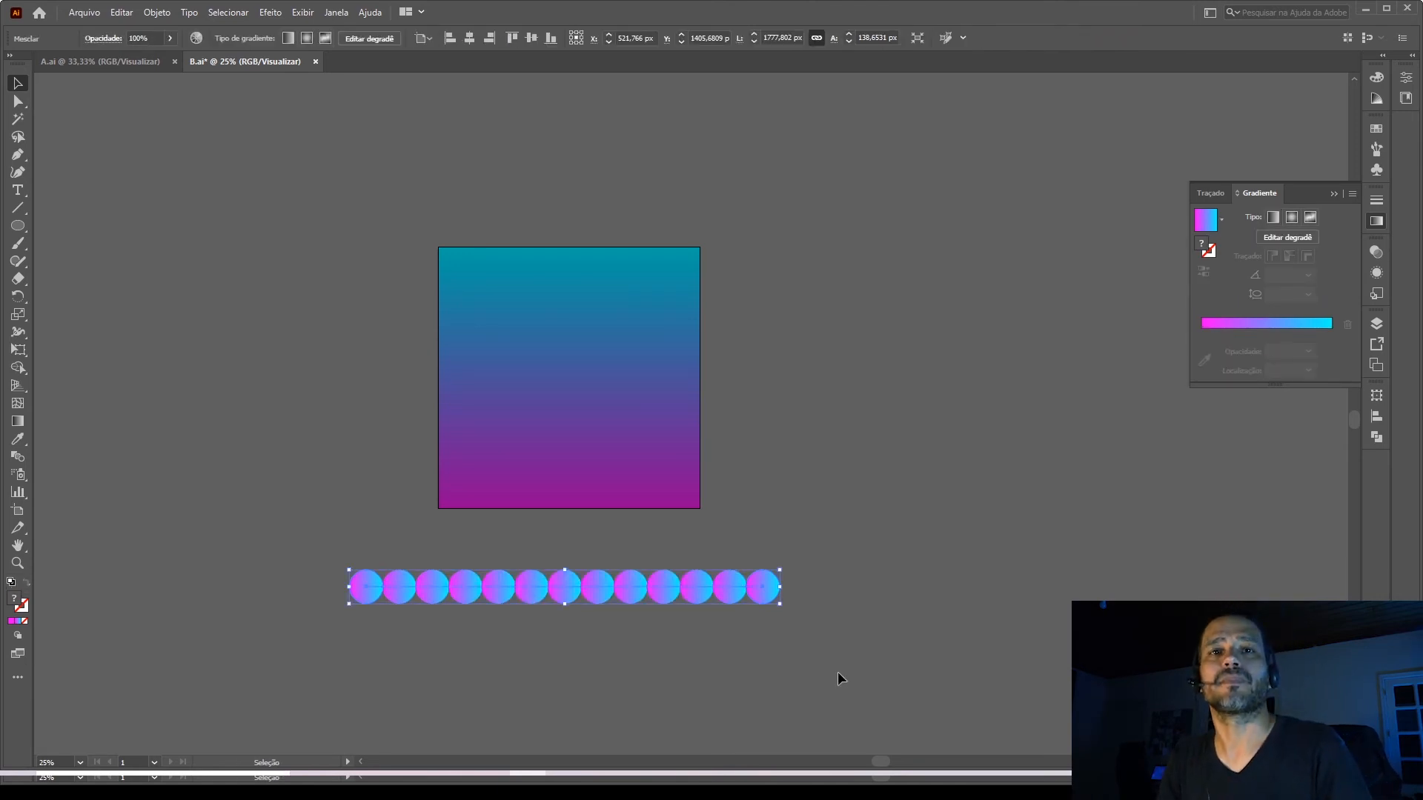
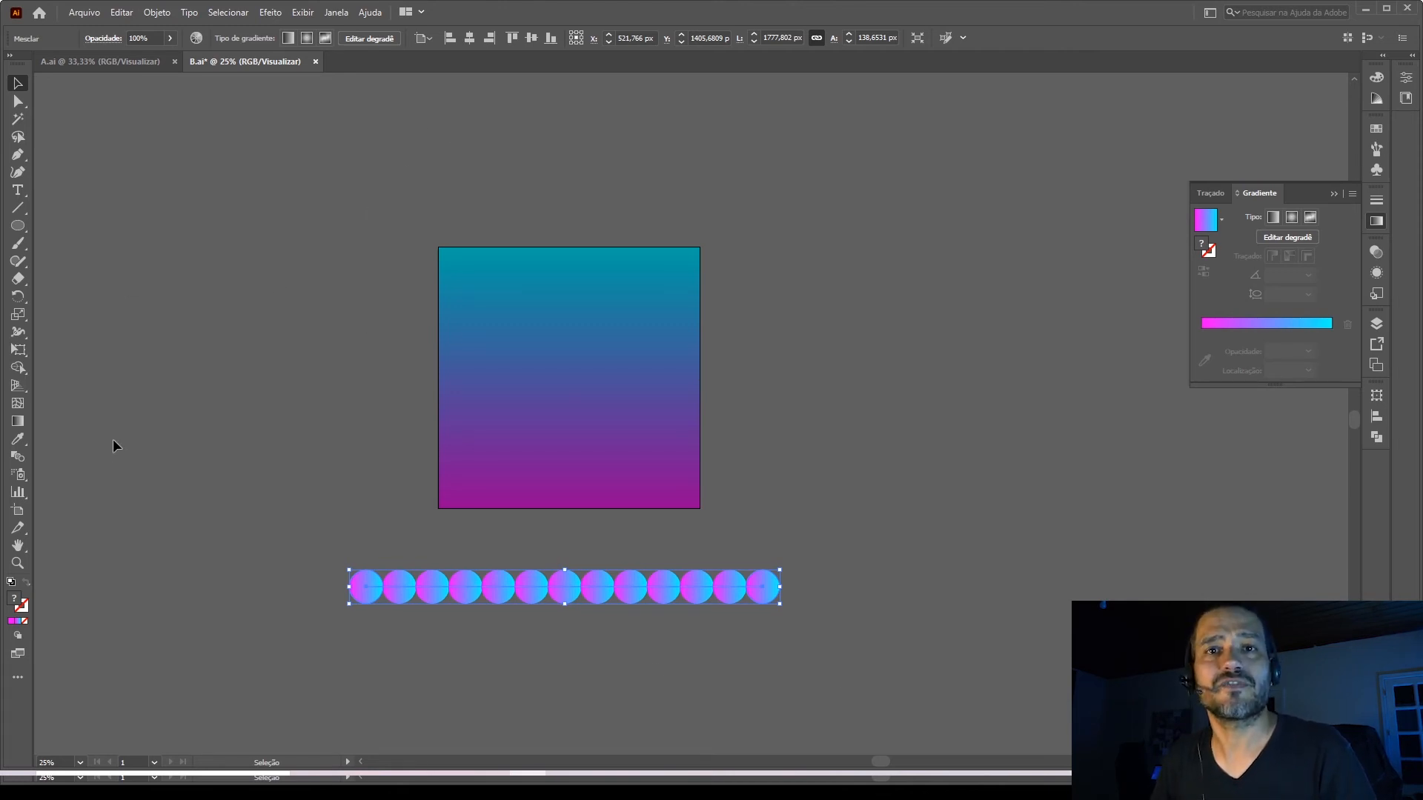
Set the circle blend's spacing to 100 specified steps and deselect it.
double_click(15, 459)
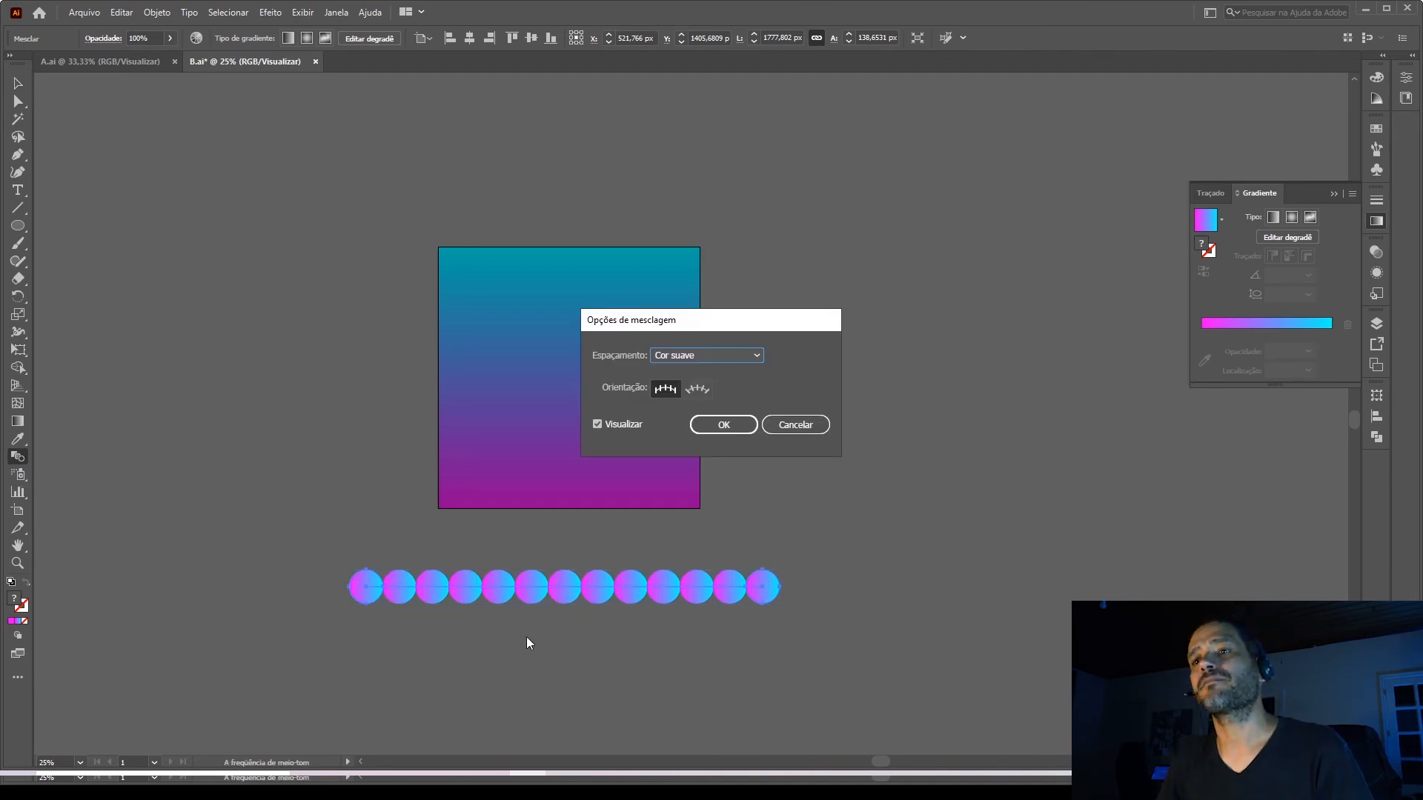
click(731, 355)
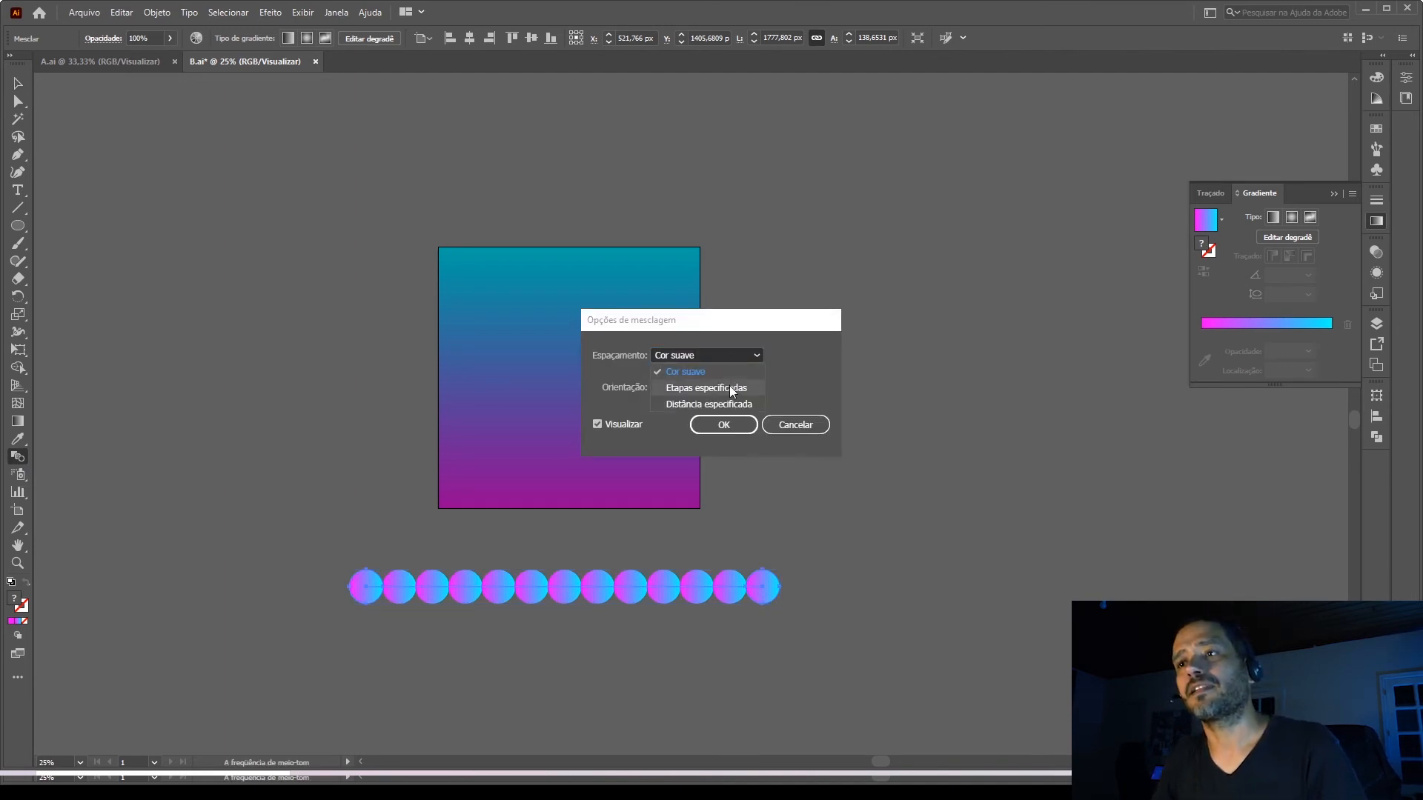
click(729, 386)
text(1000)
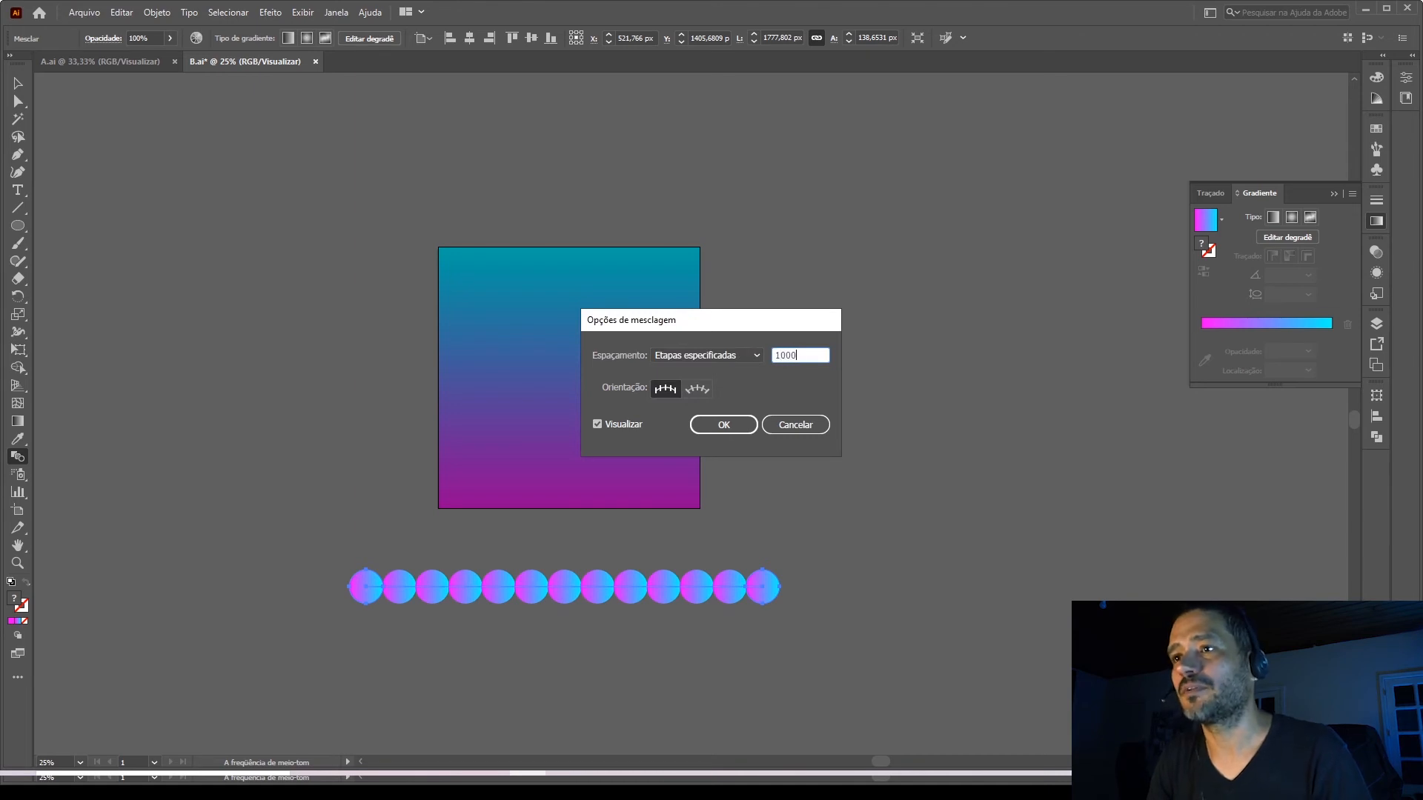
key(Return)
key(v)
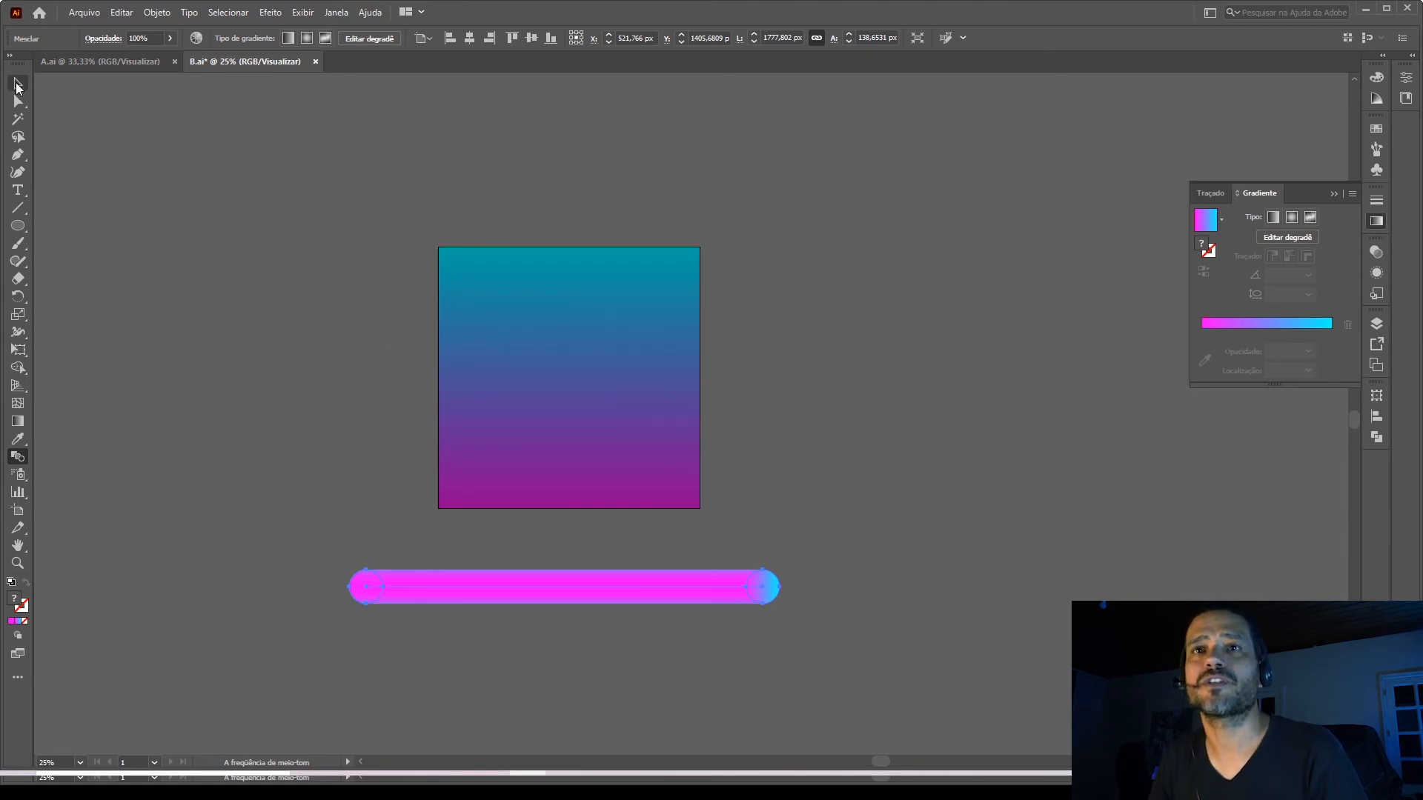
click(283, 377)
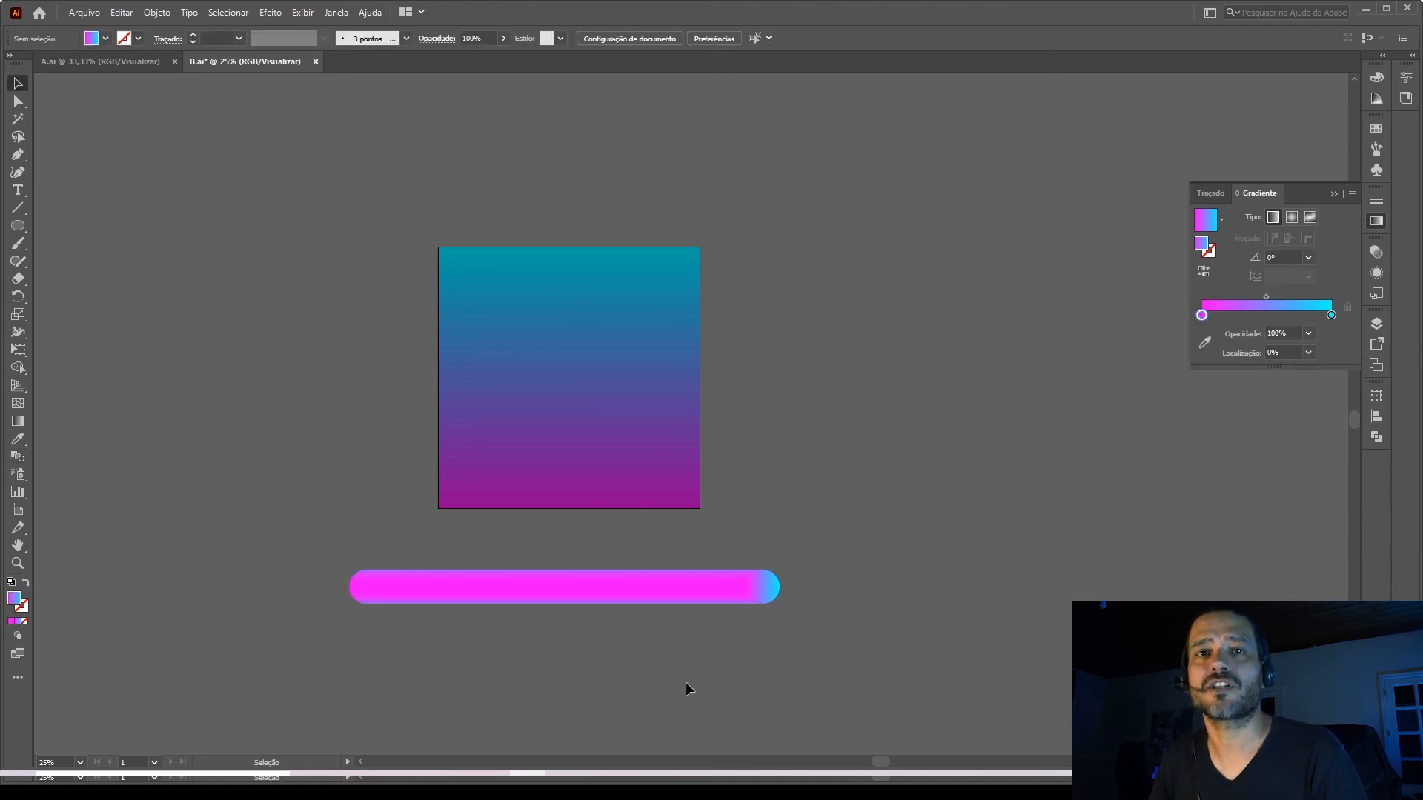
click(546, 372)
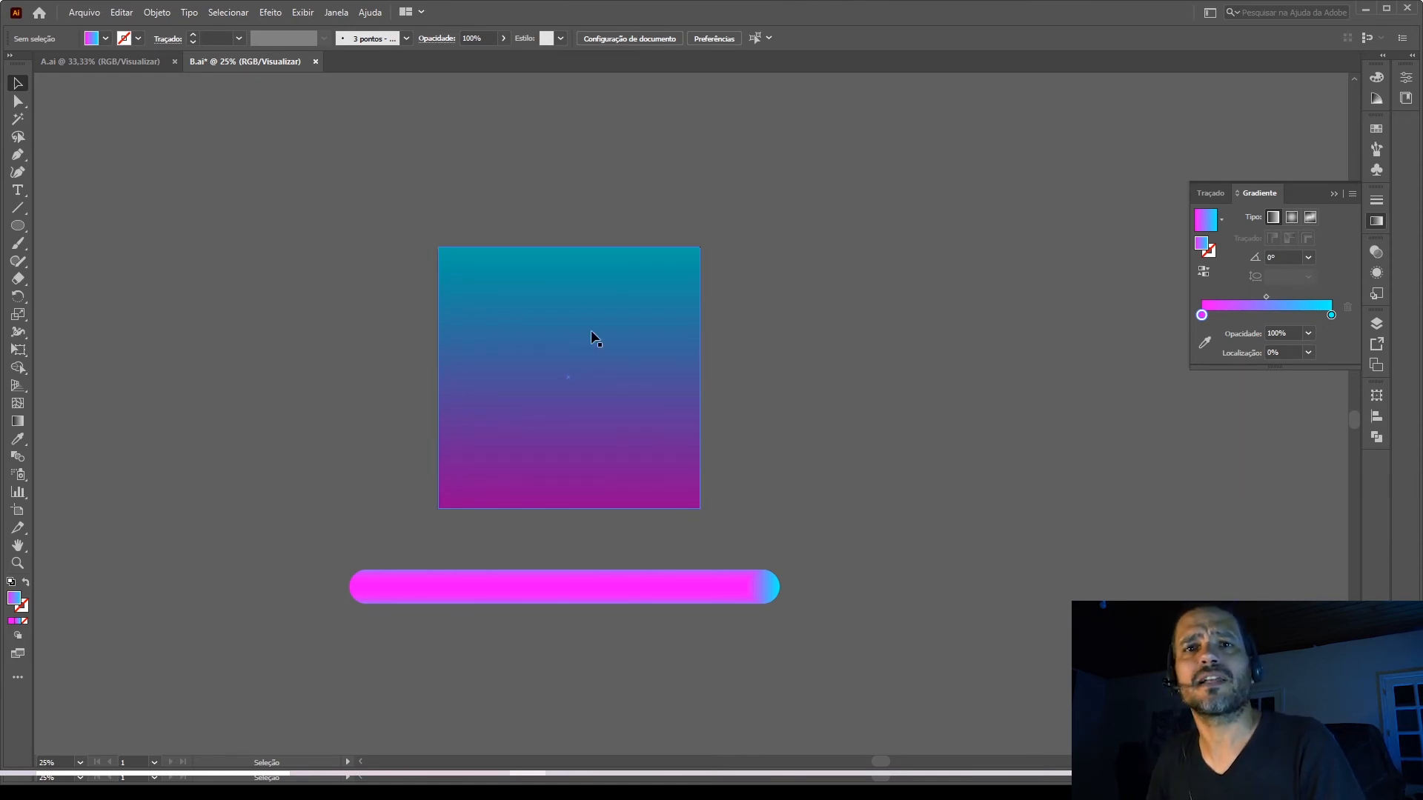
Draw a circle about 568 px in diameter centred on the square and swap its fill and stroke.
click(18, 228)
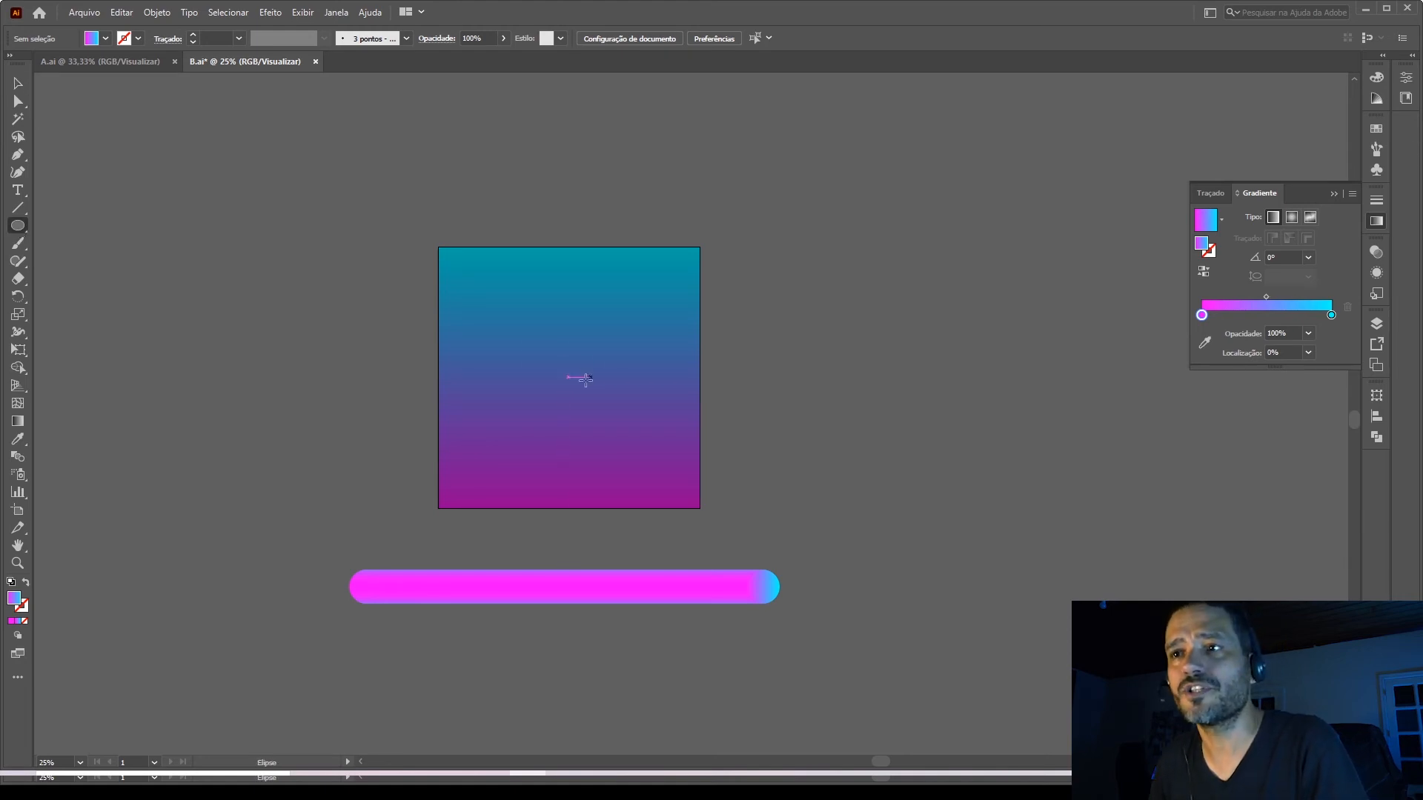
drag(568, 377, 612, 412)
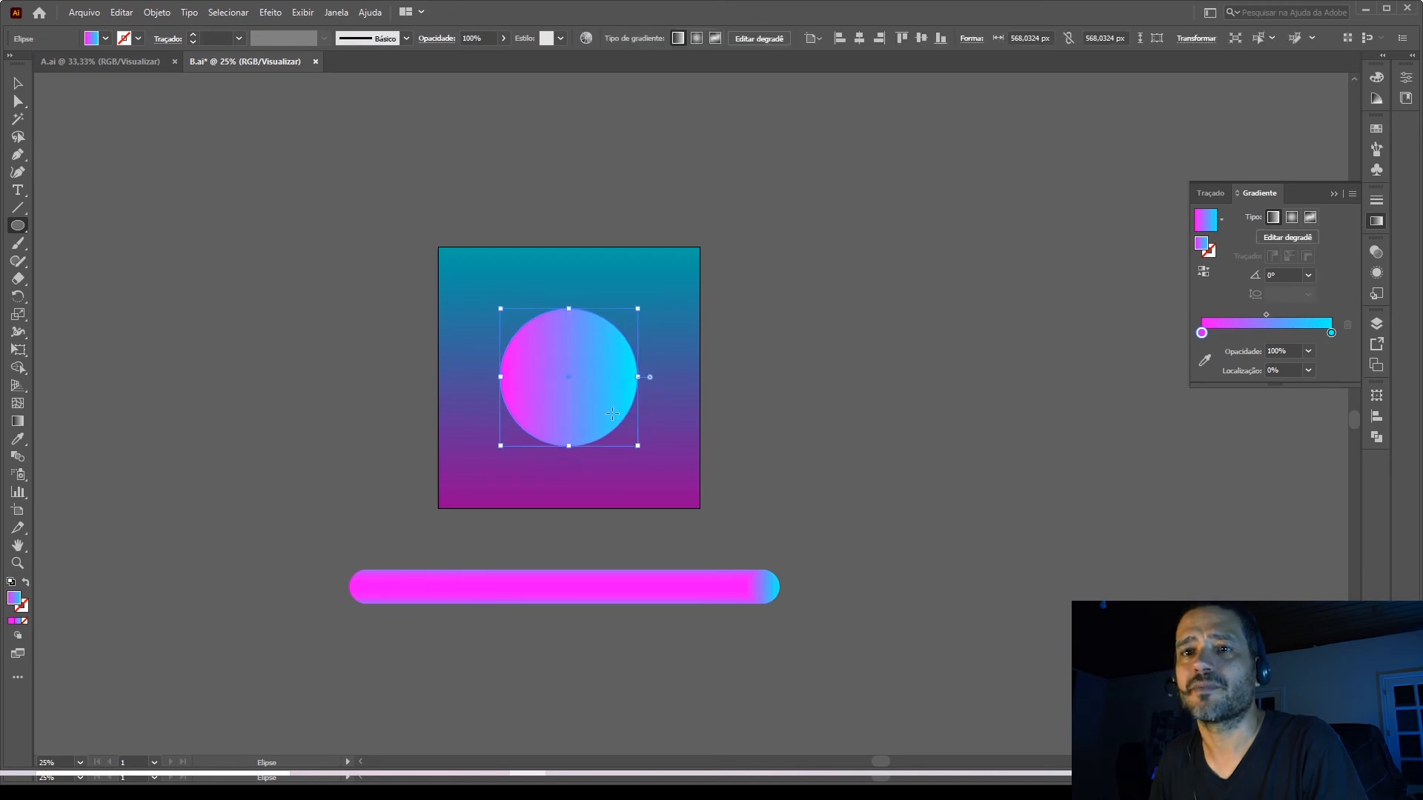
click(25, 583)
Select the circle together with the gradient blend and replace the blend's spine with the circle.
click(18, 83)
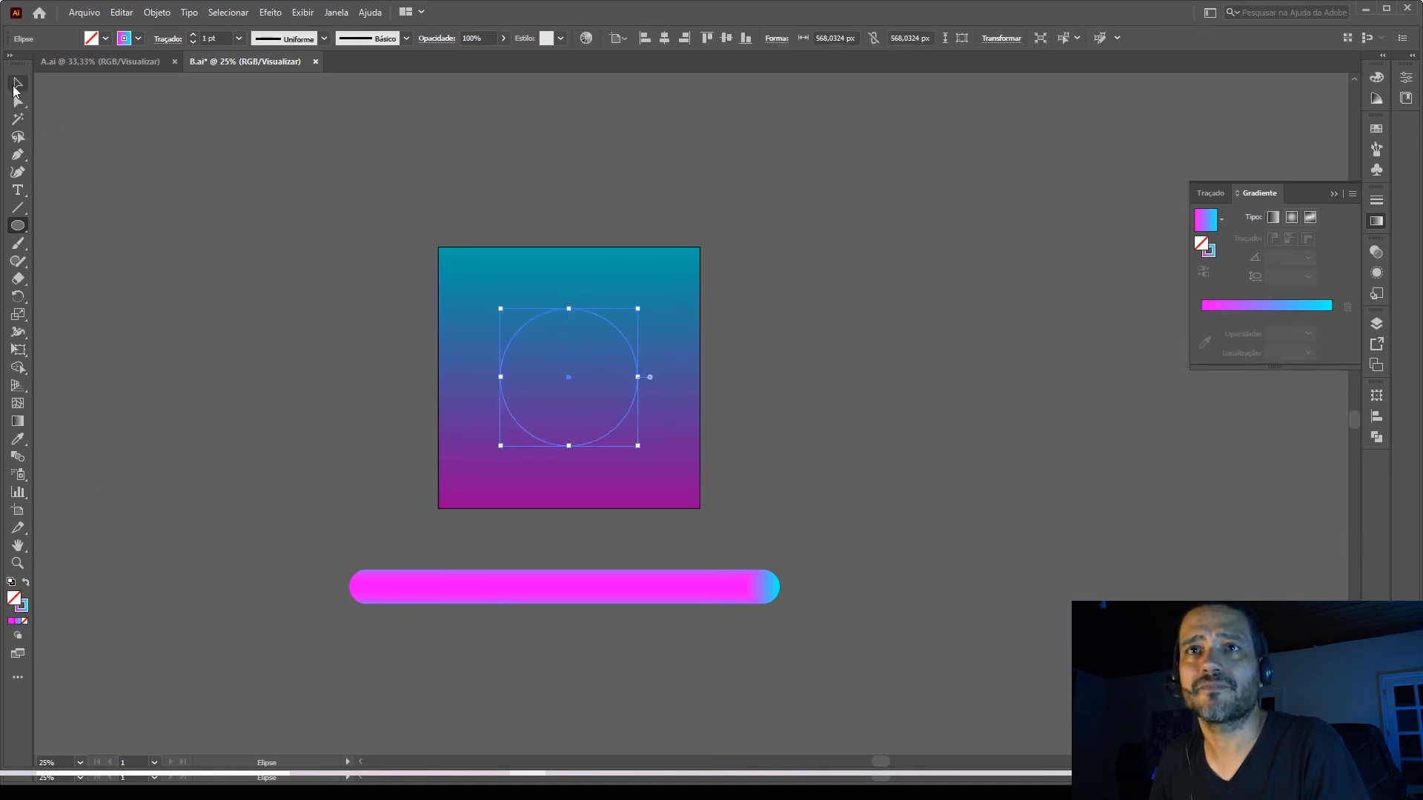
shift+click(575, 587)
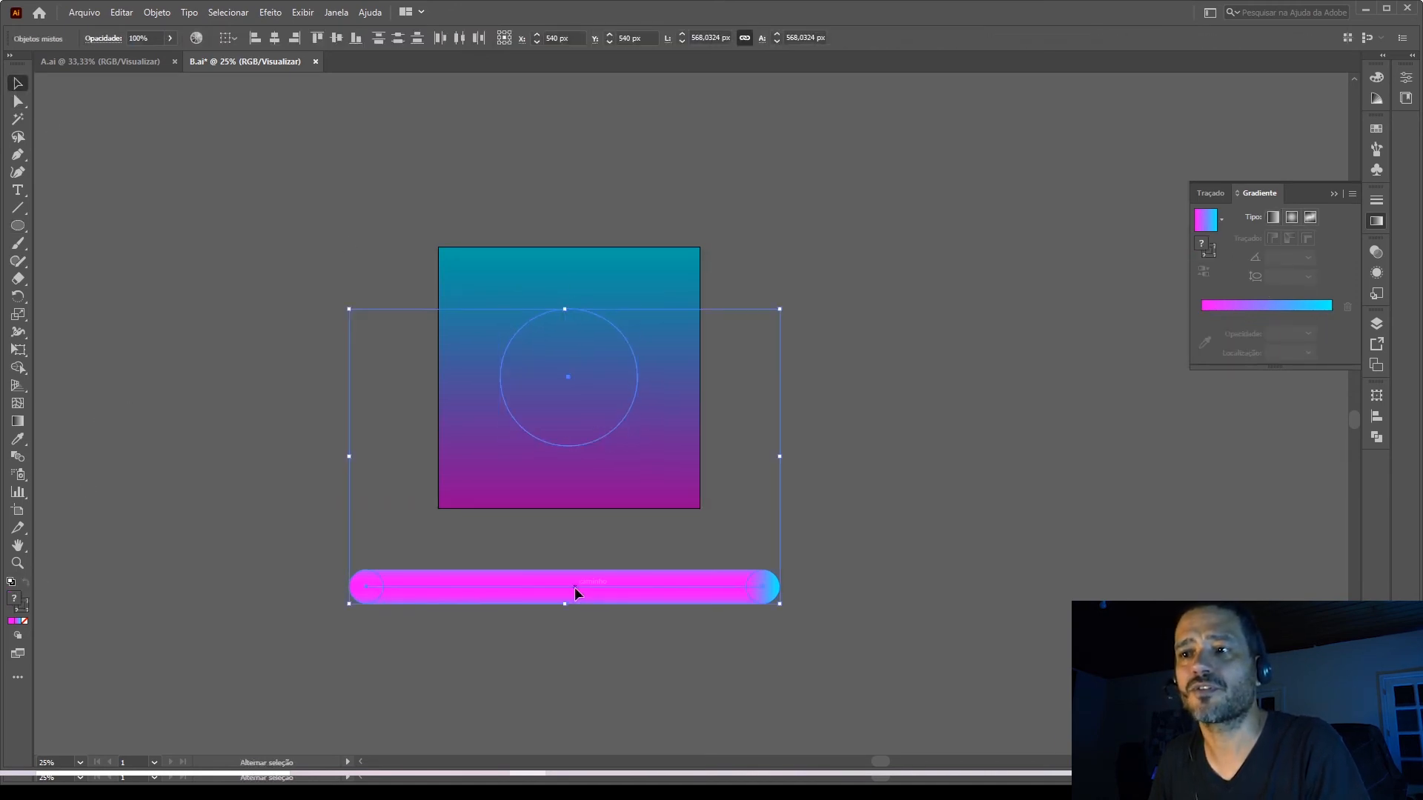
click(157, 13)
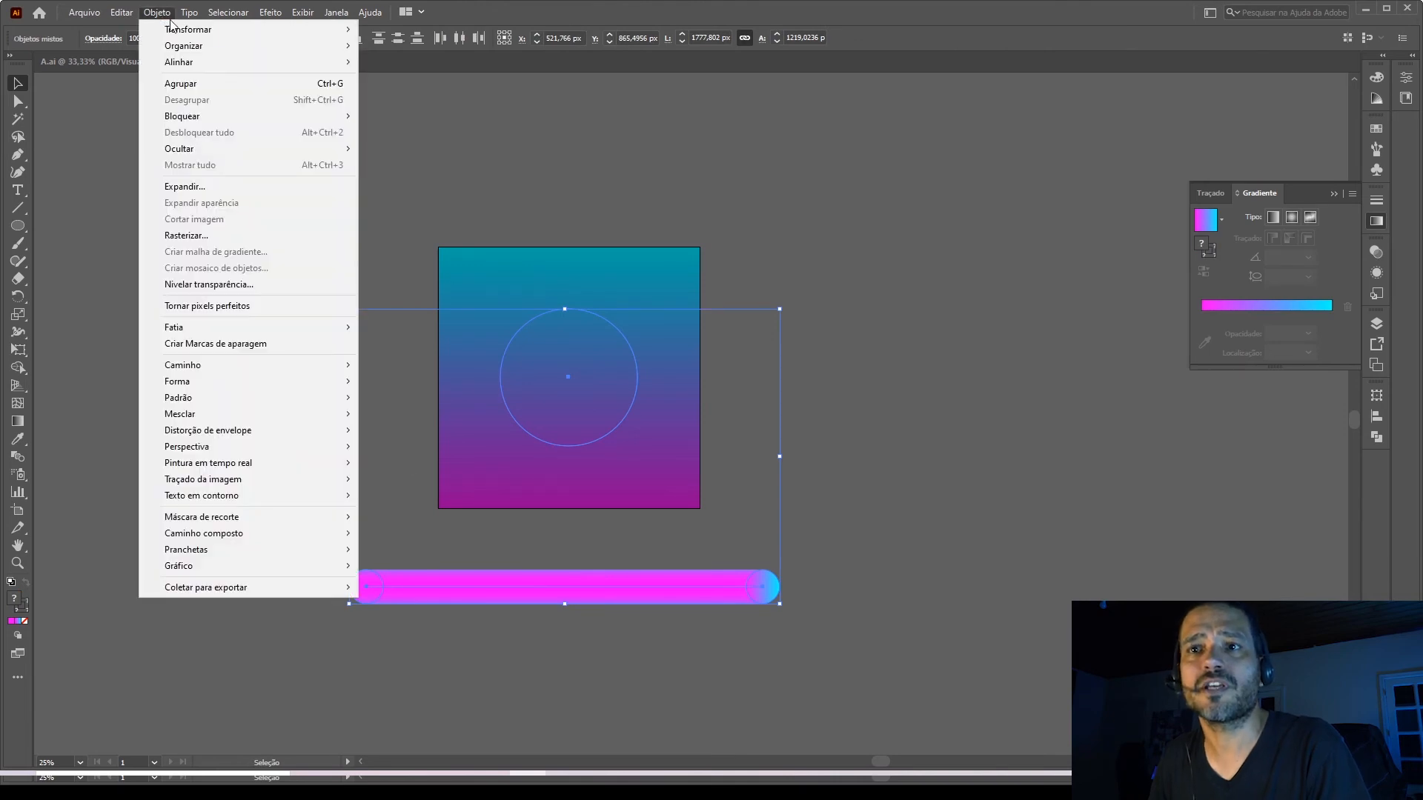
mouse_move(219, 424)
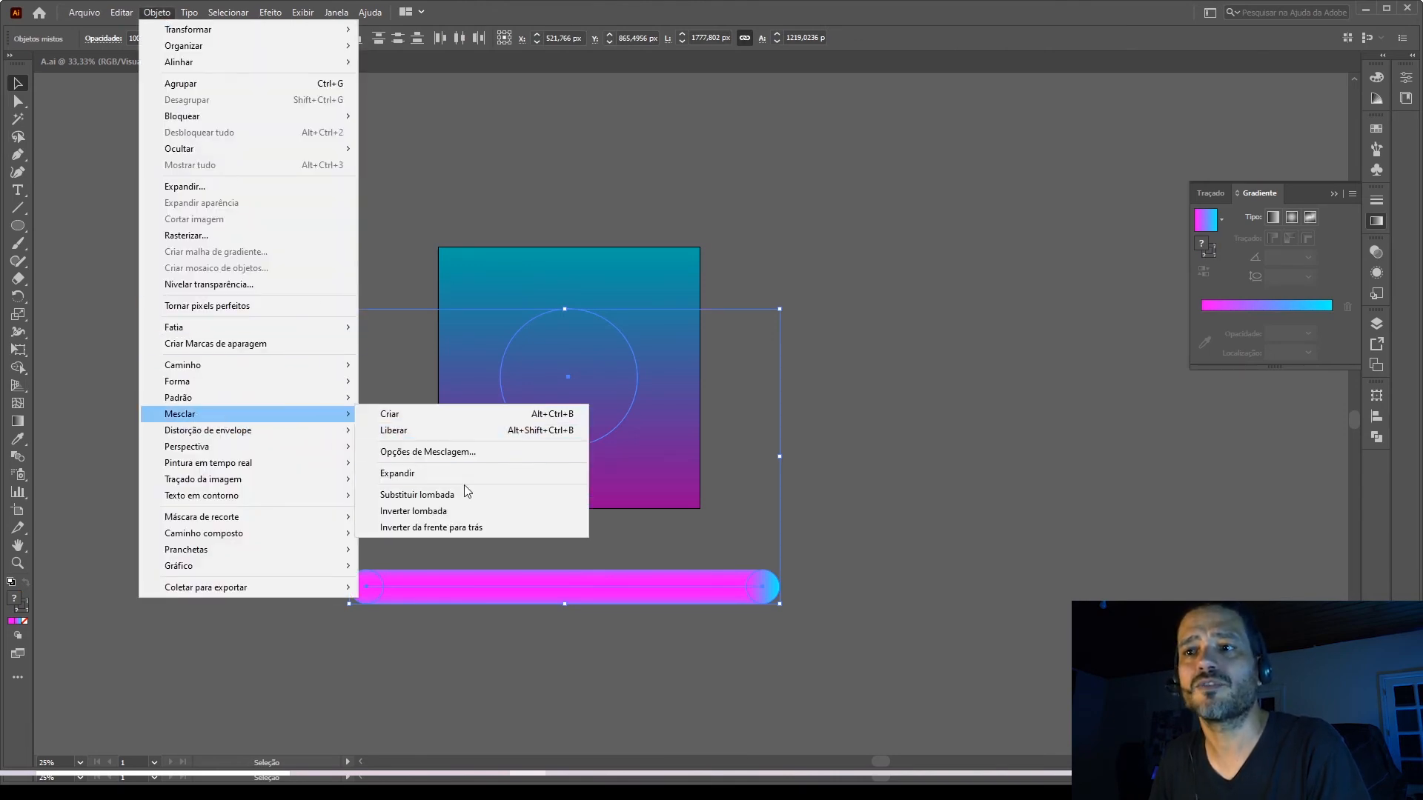
click(447, 492)
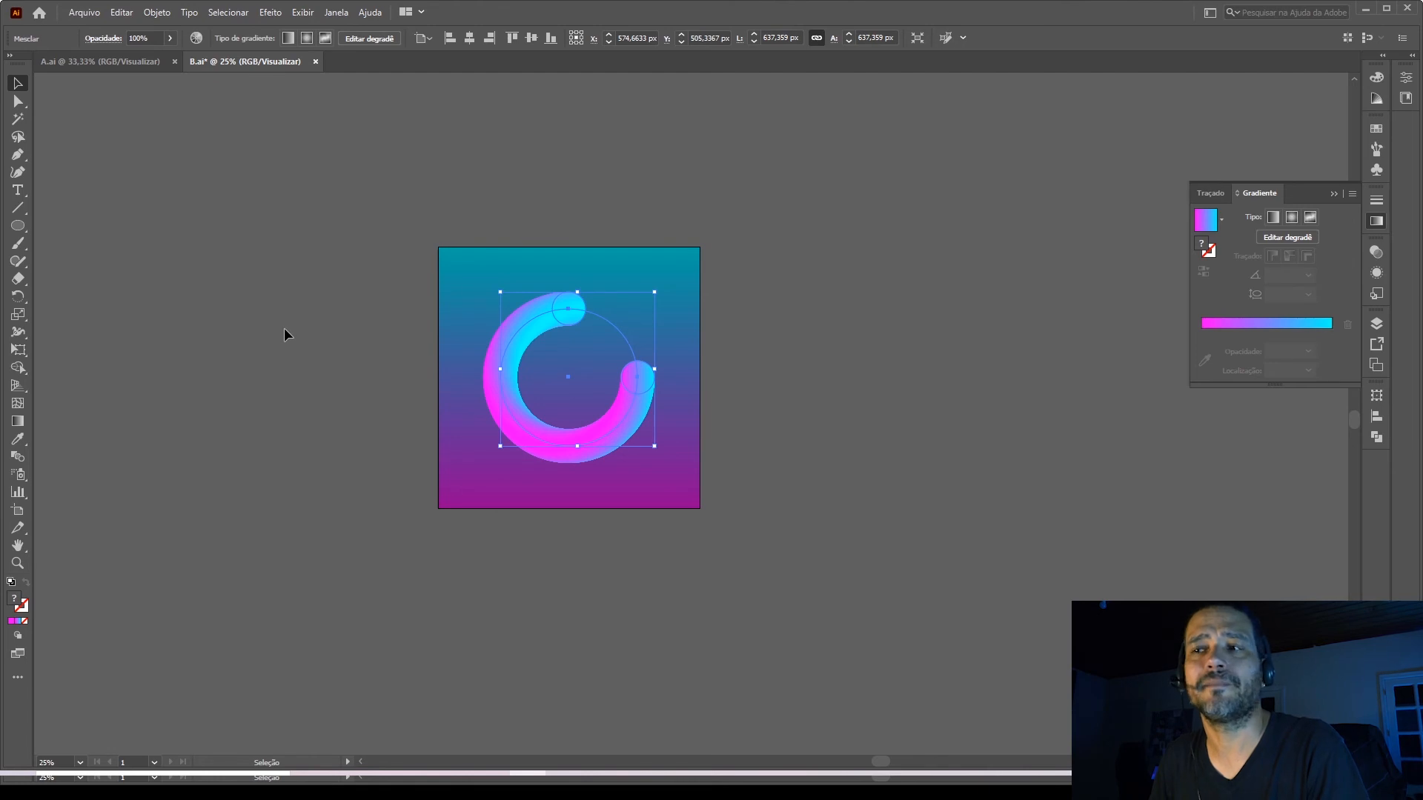
Close the blended ring's upper-right gap by adding an anchor point on the circular spine just above its rightmost anchor.
scroll(633, 377, up, 2)
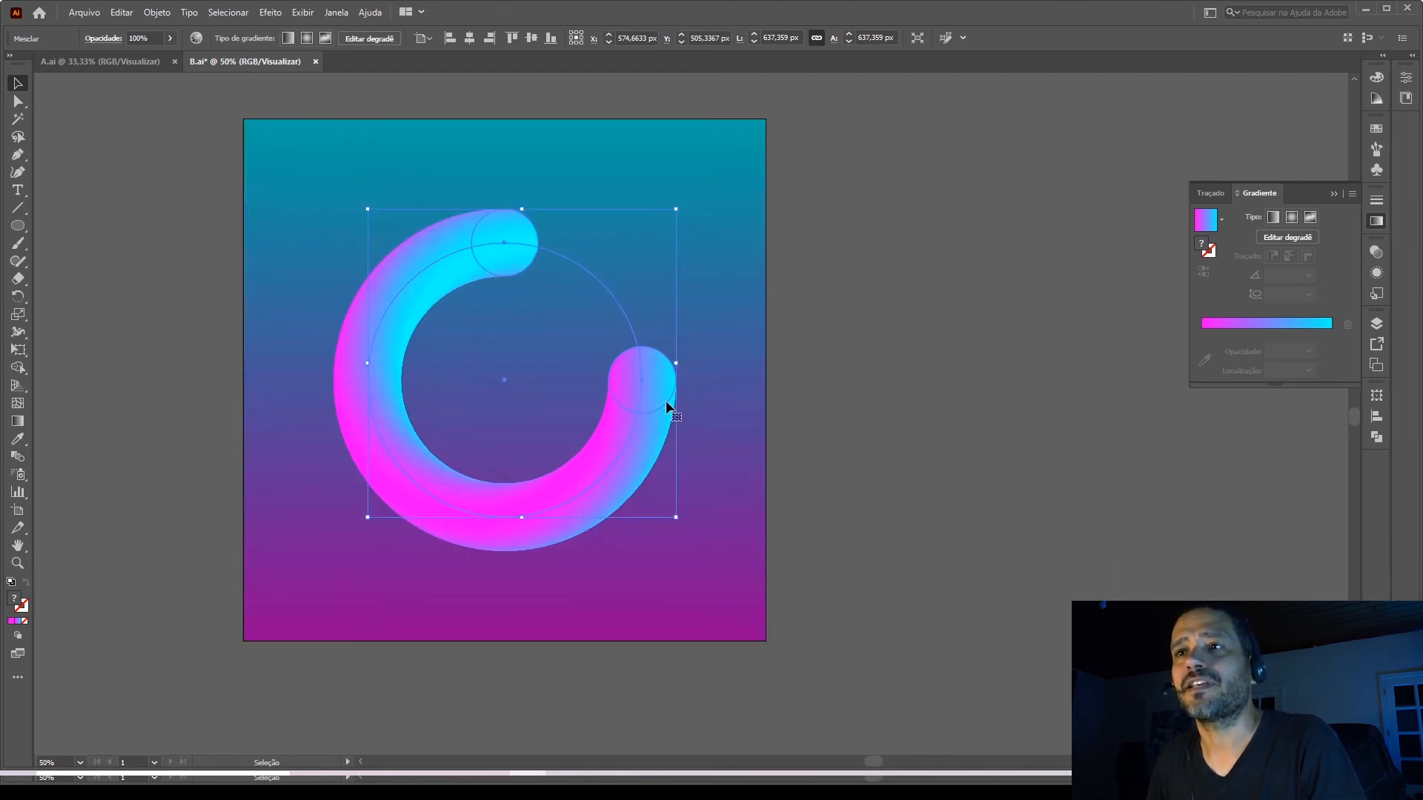
click(18, 156)
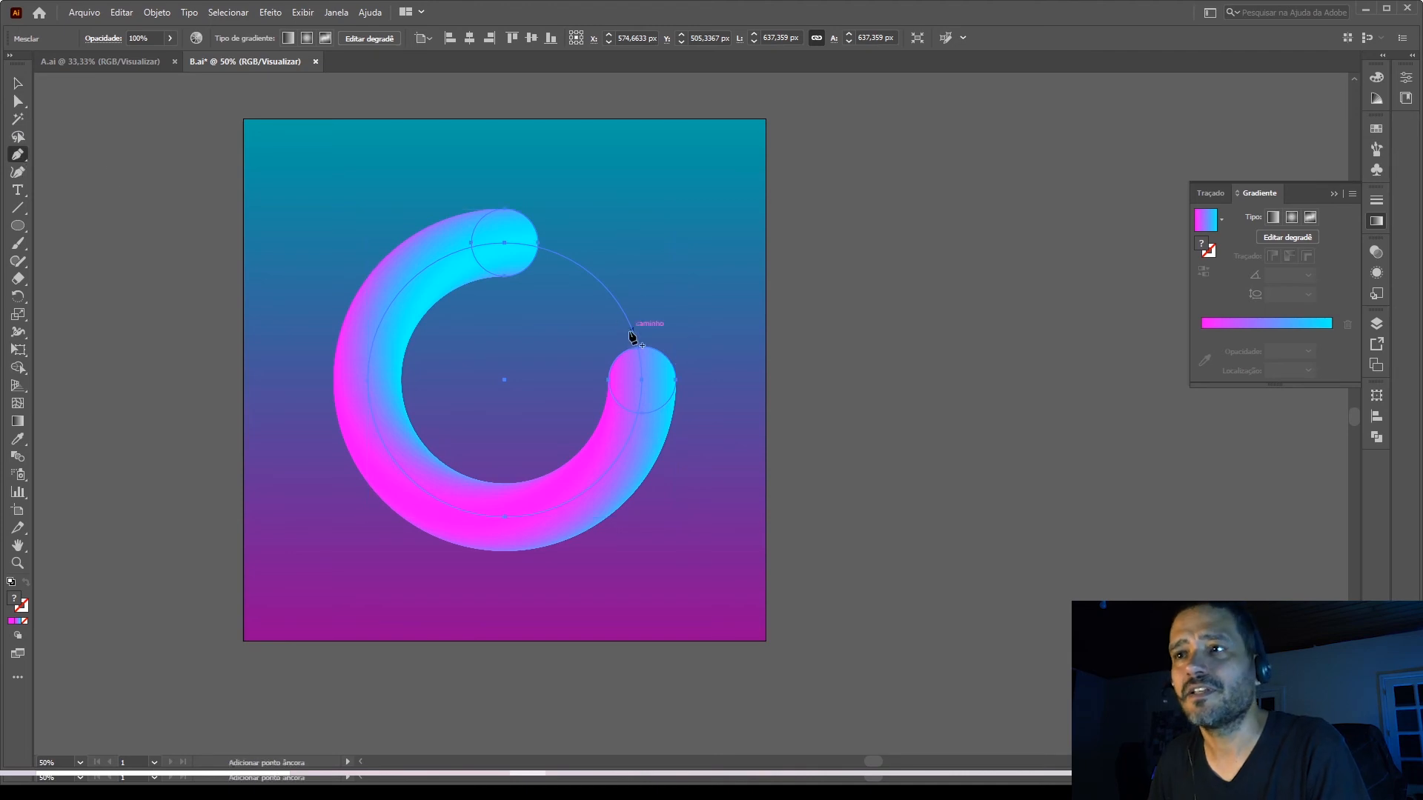
scroll(626, 338, up, 3)
click(671, 398)
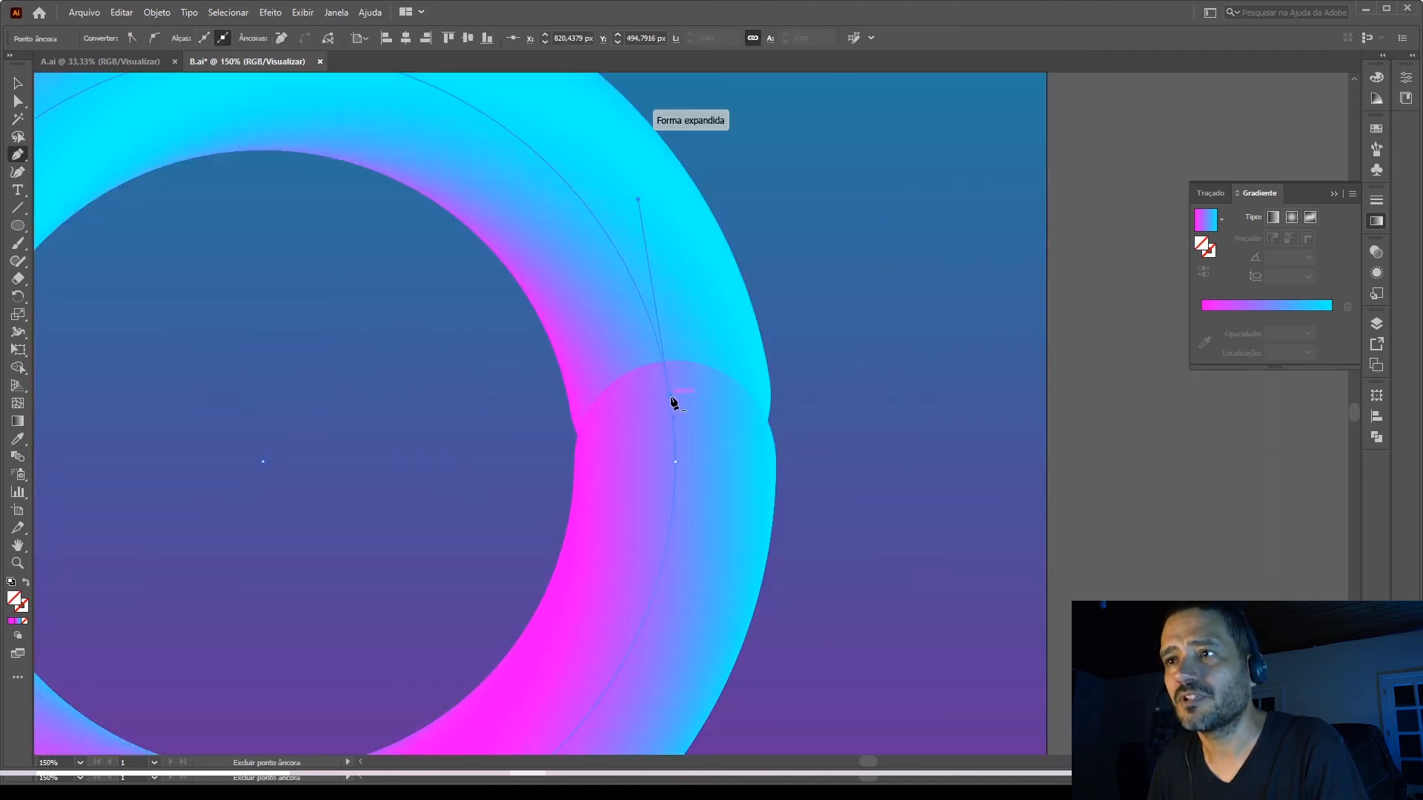
key(ctrl+minus)
key(ctrl+minus)
click(16, 85)
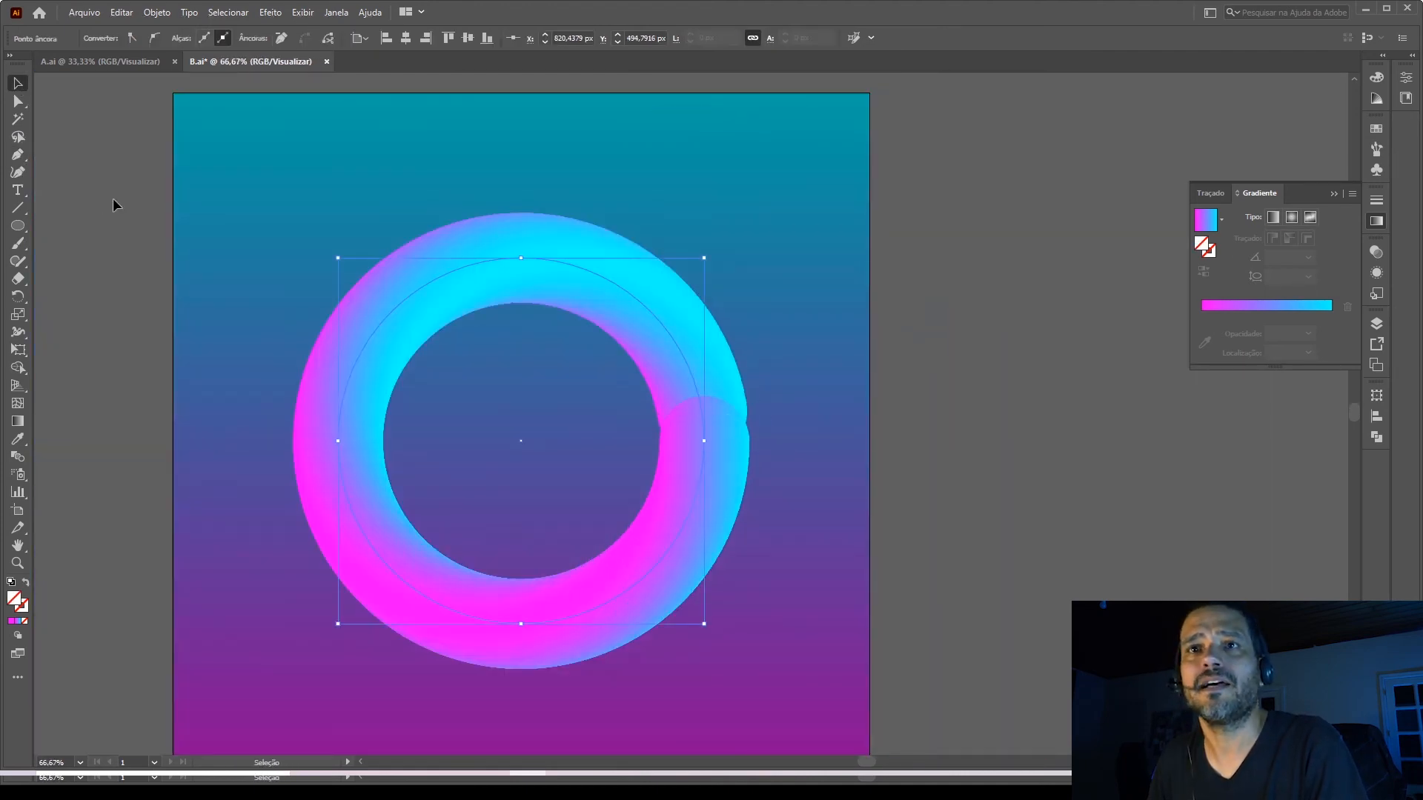
scroll(113, 198, down, 2)
click(675, 347)
Isolate the ring blend, enlarge the front end circle at the ring's right side, and leave isolation mode.
scroll(248, 269, up, 1)
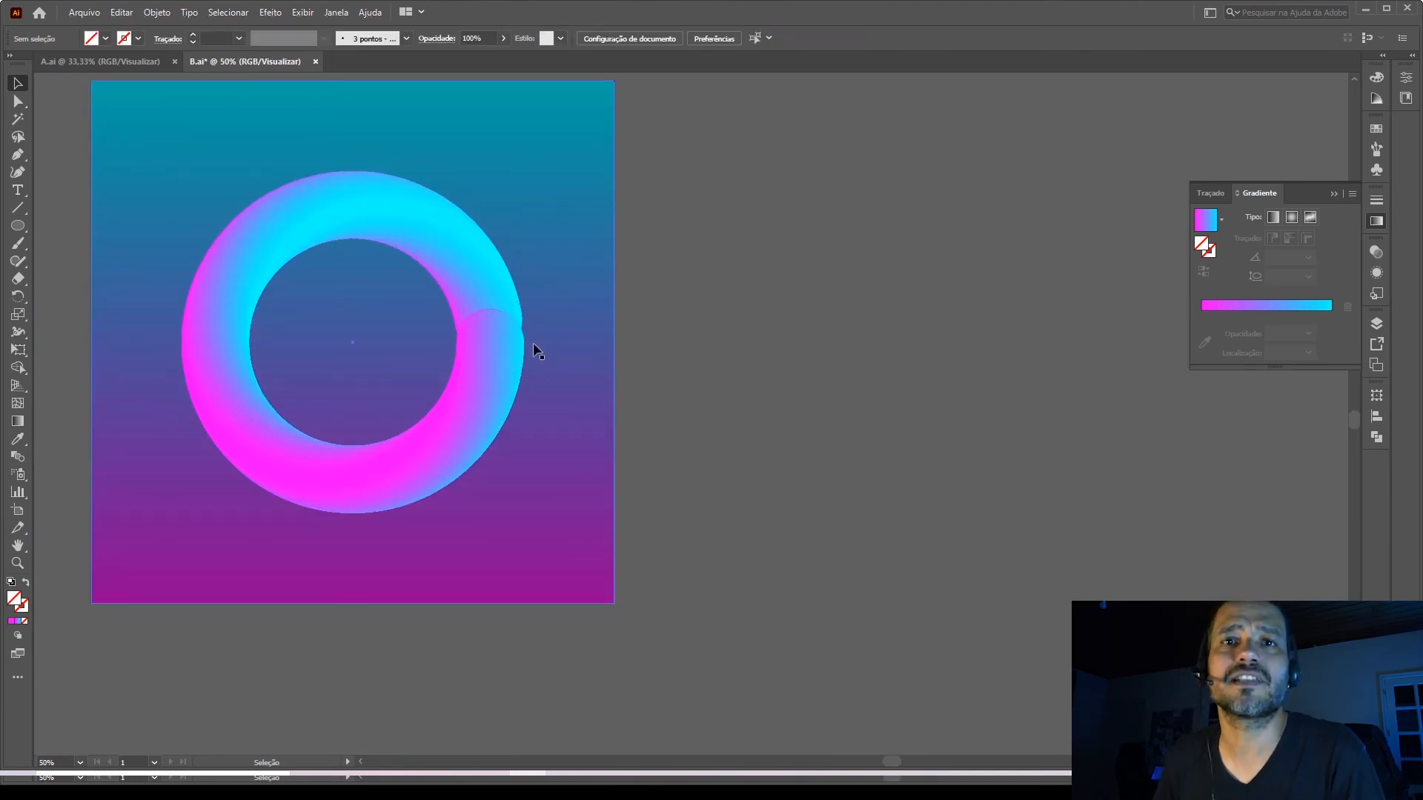
click(518, 337)
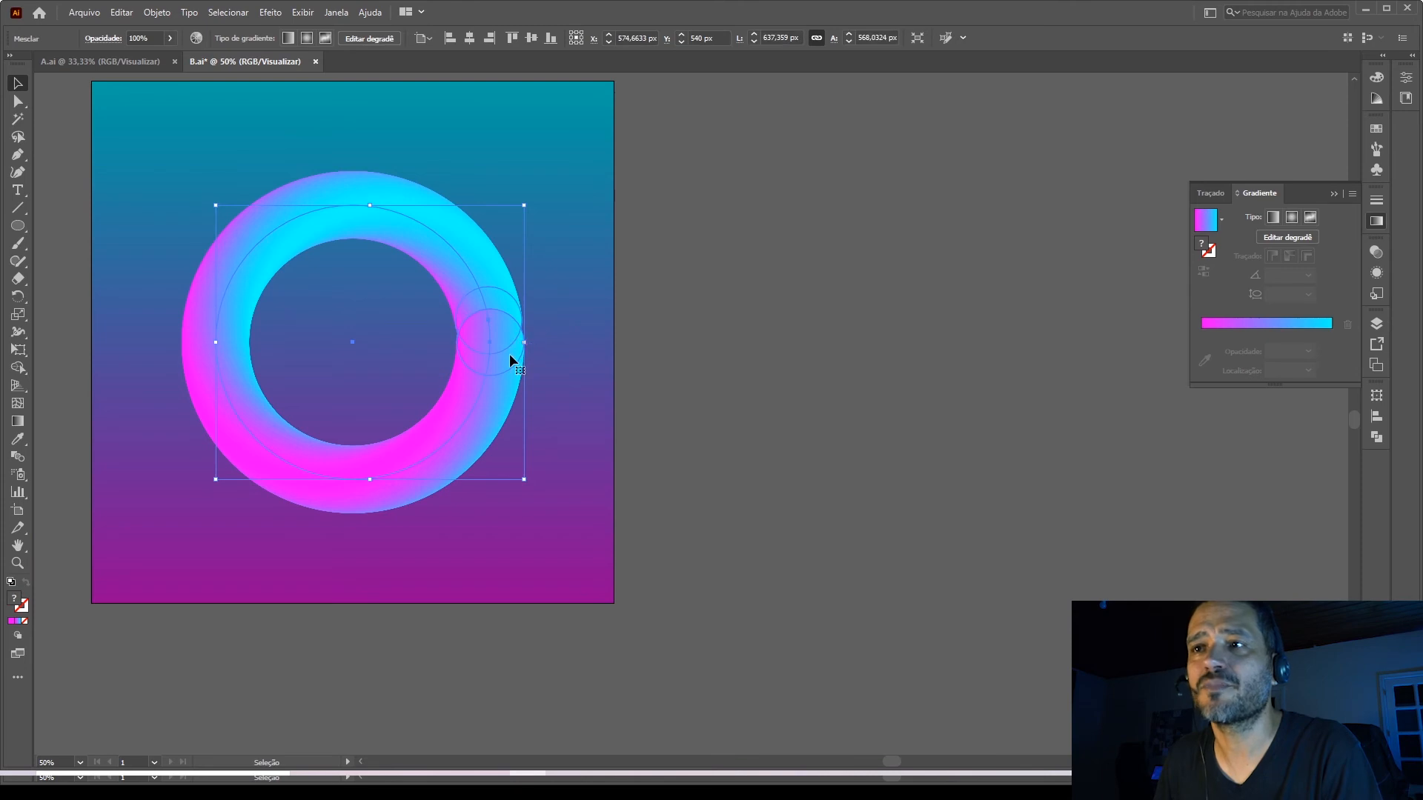
double_click(500, 356)
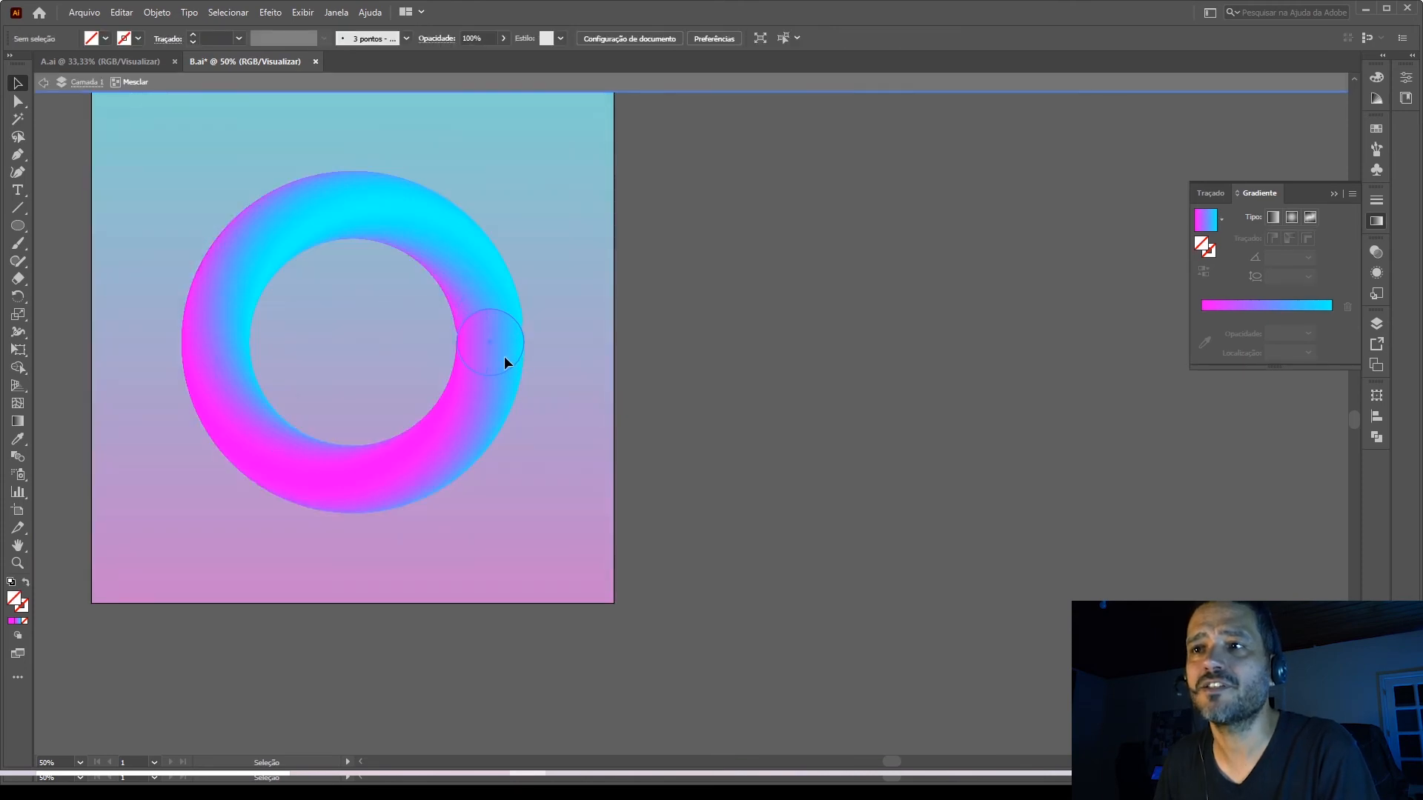
drag(524, 374, 585, 396)
click(586, 396)
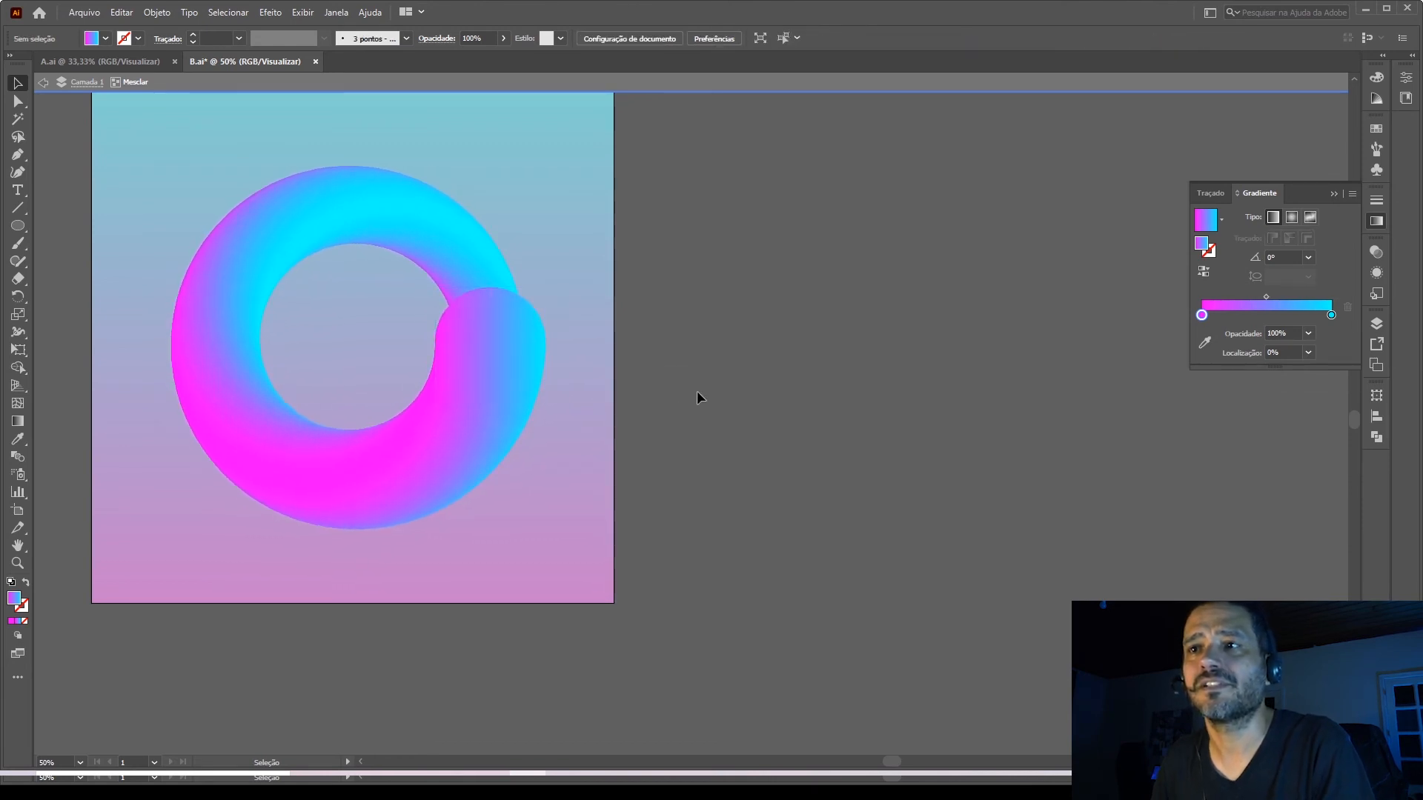
scroll(742, 412, down, 1)
scroll(742, 411, down, 1)
scroll(575, 366, up, 2)
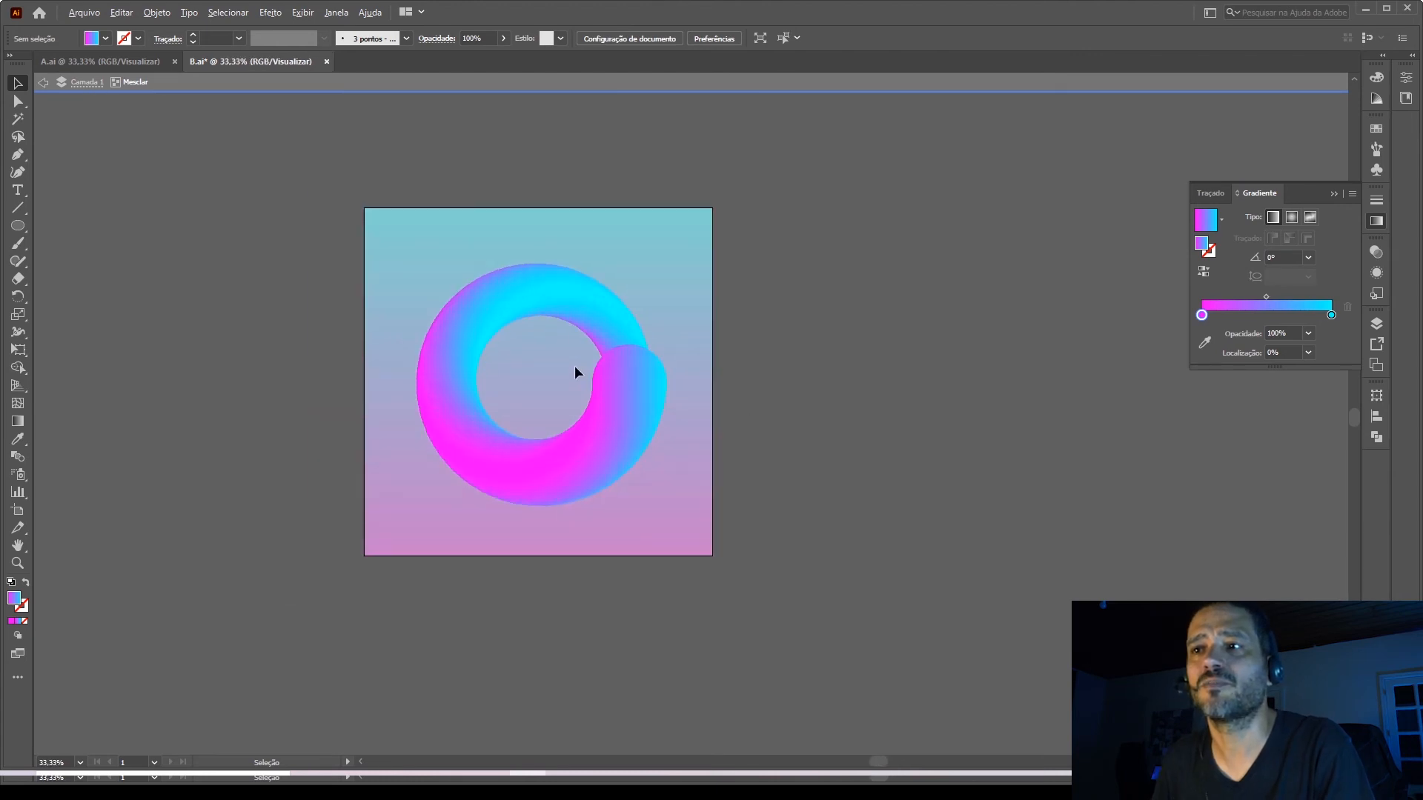
scroll(689, 427, down, 1)
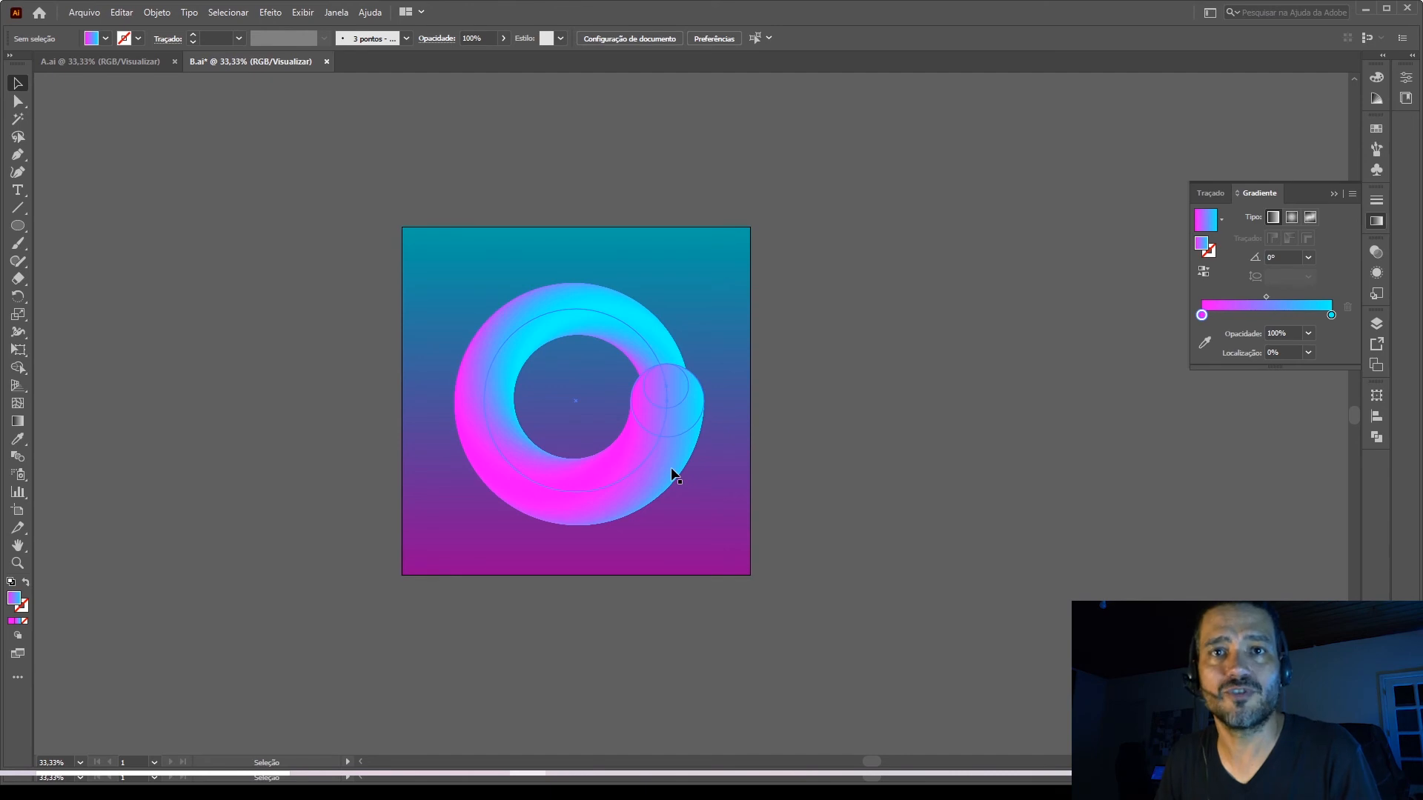
Apply the Roughen effect to the ring blend with a relative size of 30%, detail of 100 per inch and corner points.
click(650, 460)
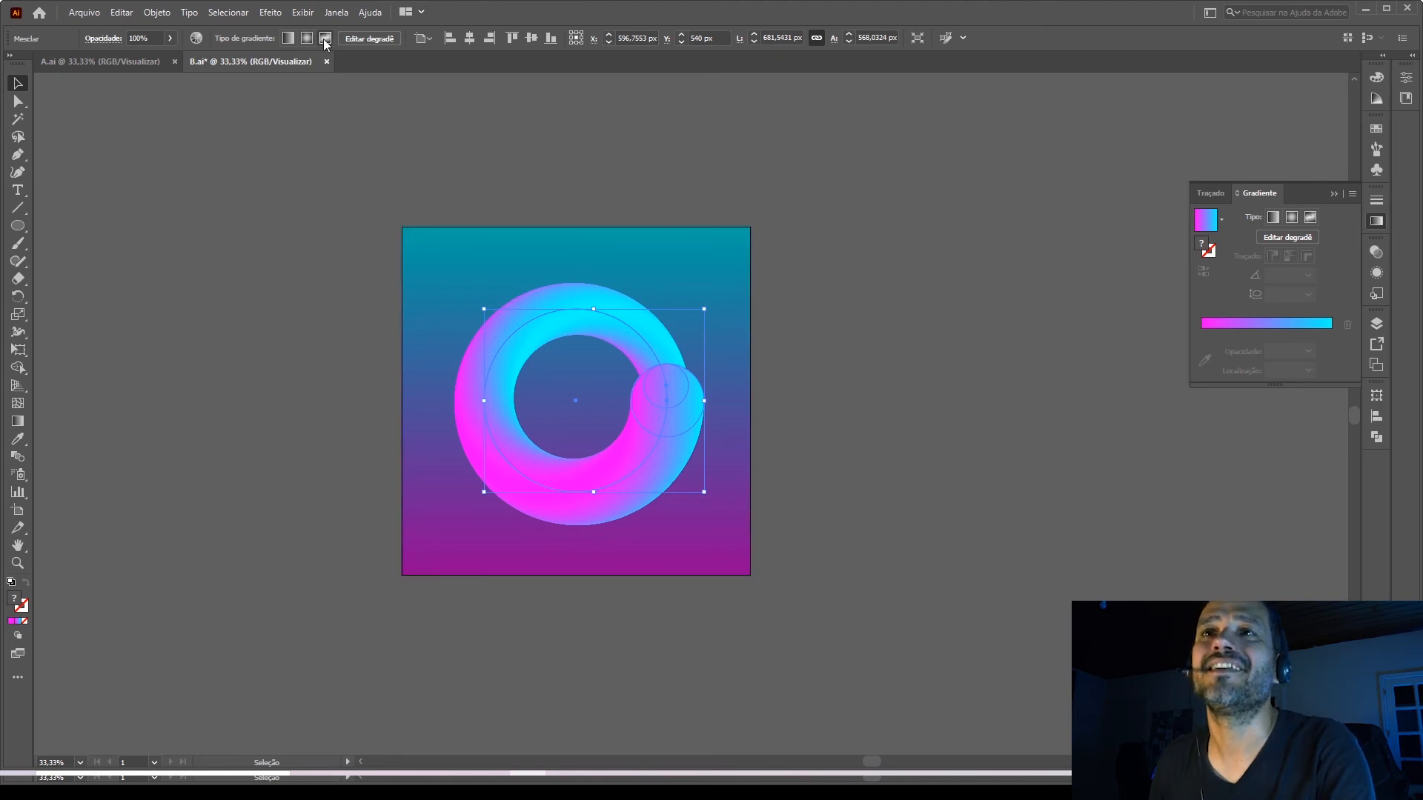
click(270, 12)
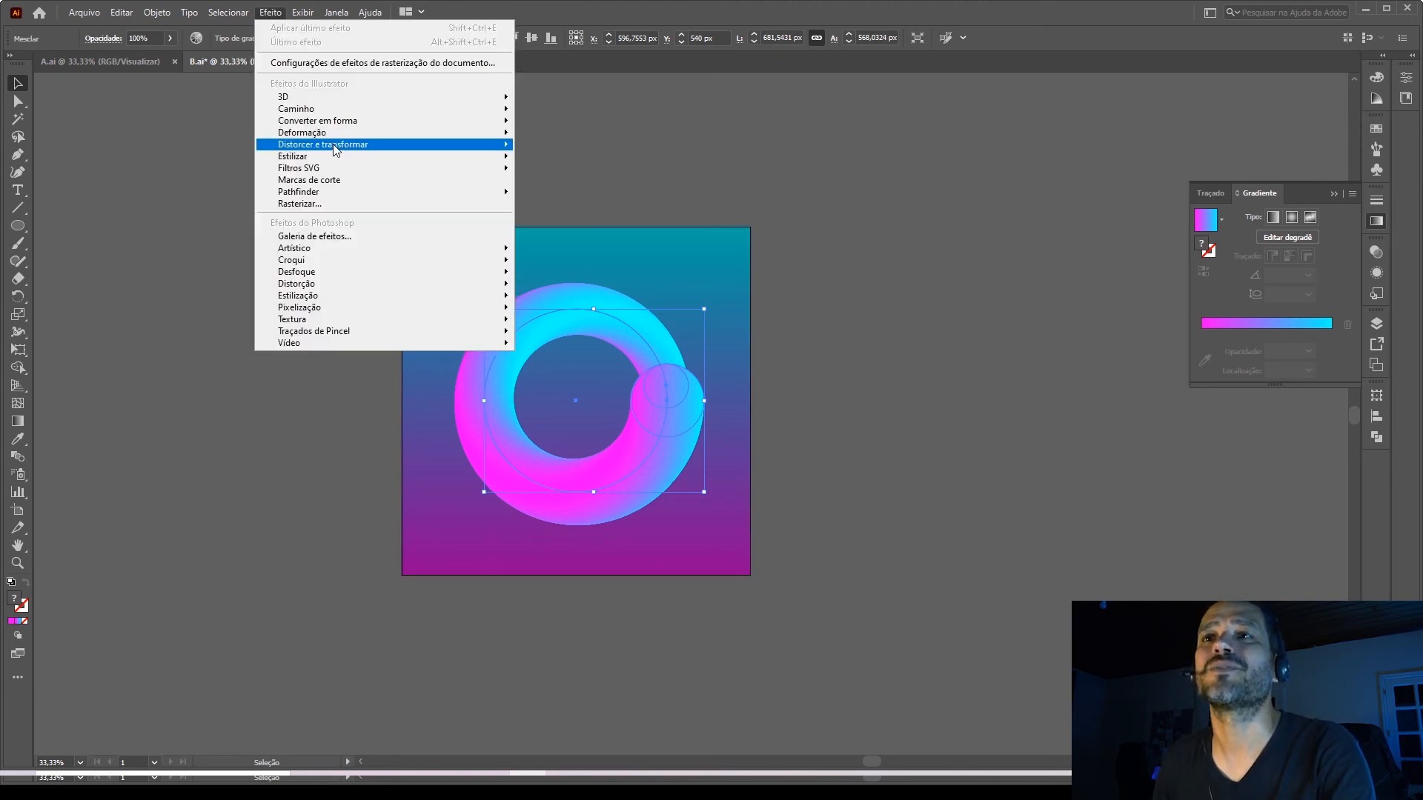
mouse_move(334, 148)
click(576, 211)
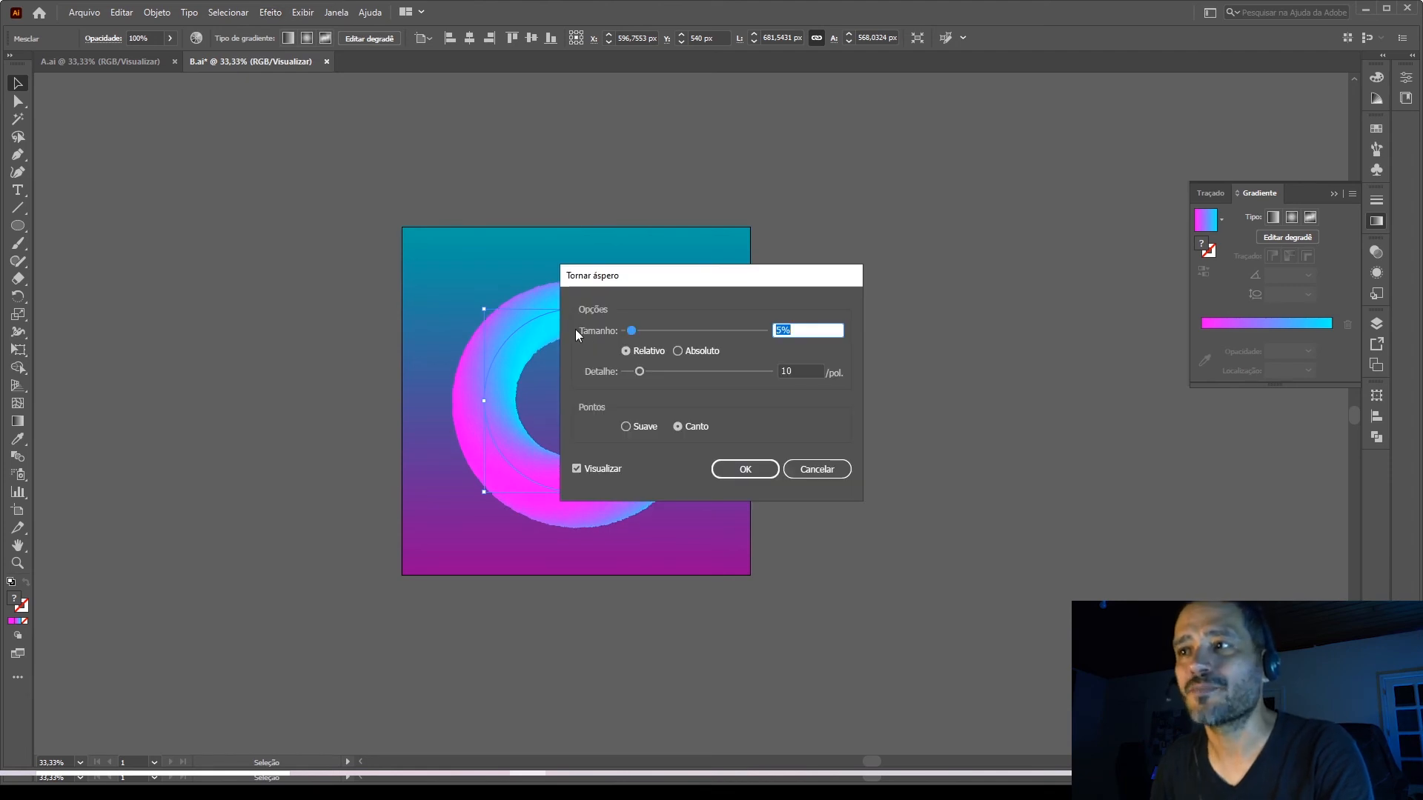
click(801, 373)
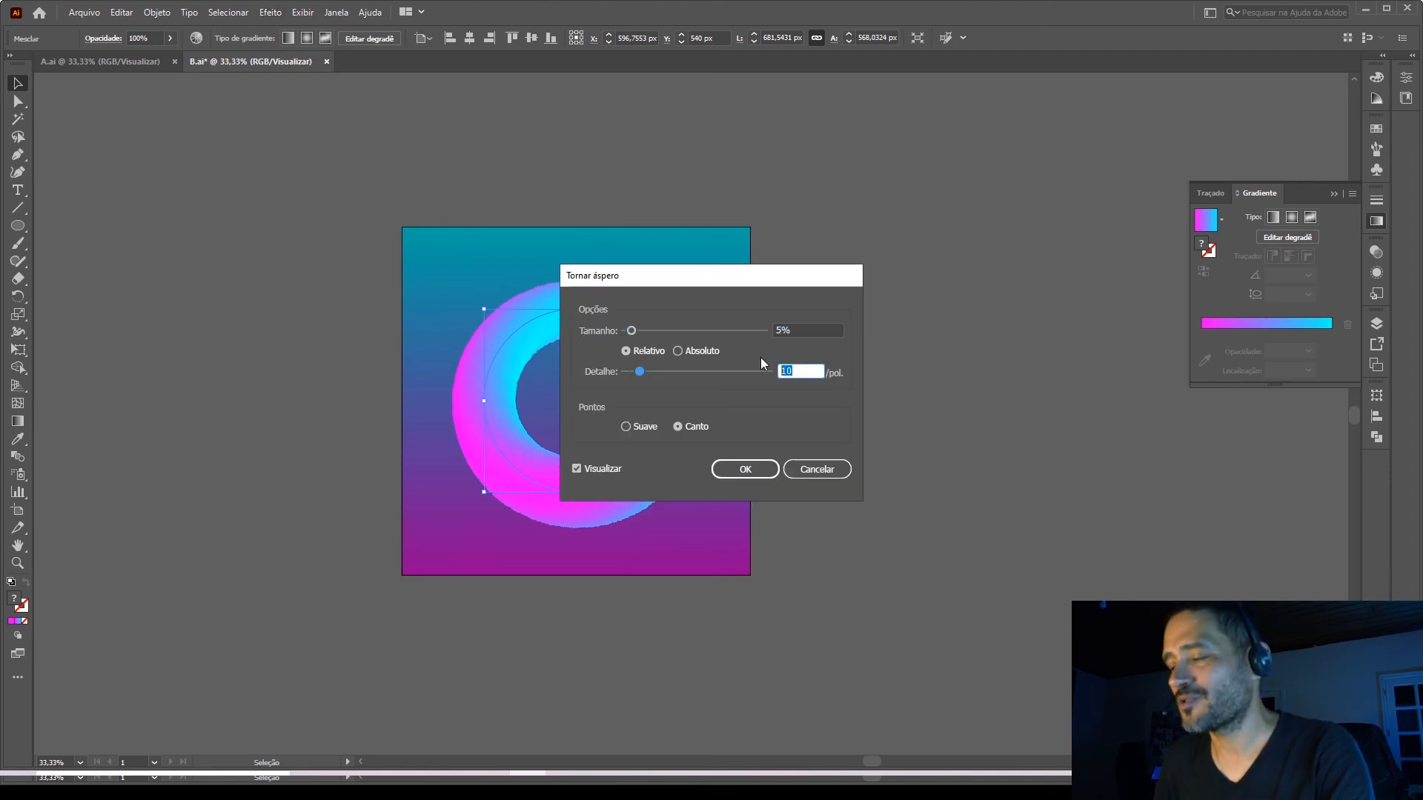
drag(640, 371, 775, 380)
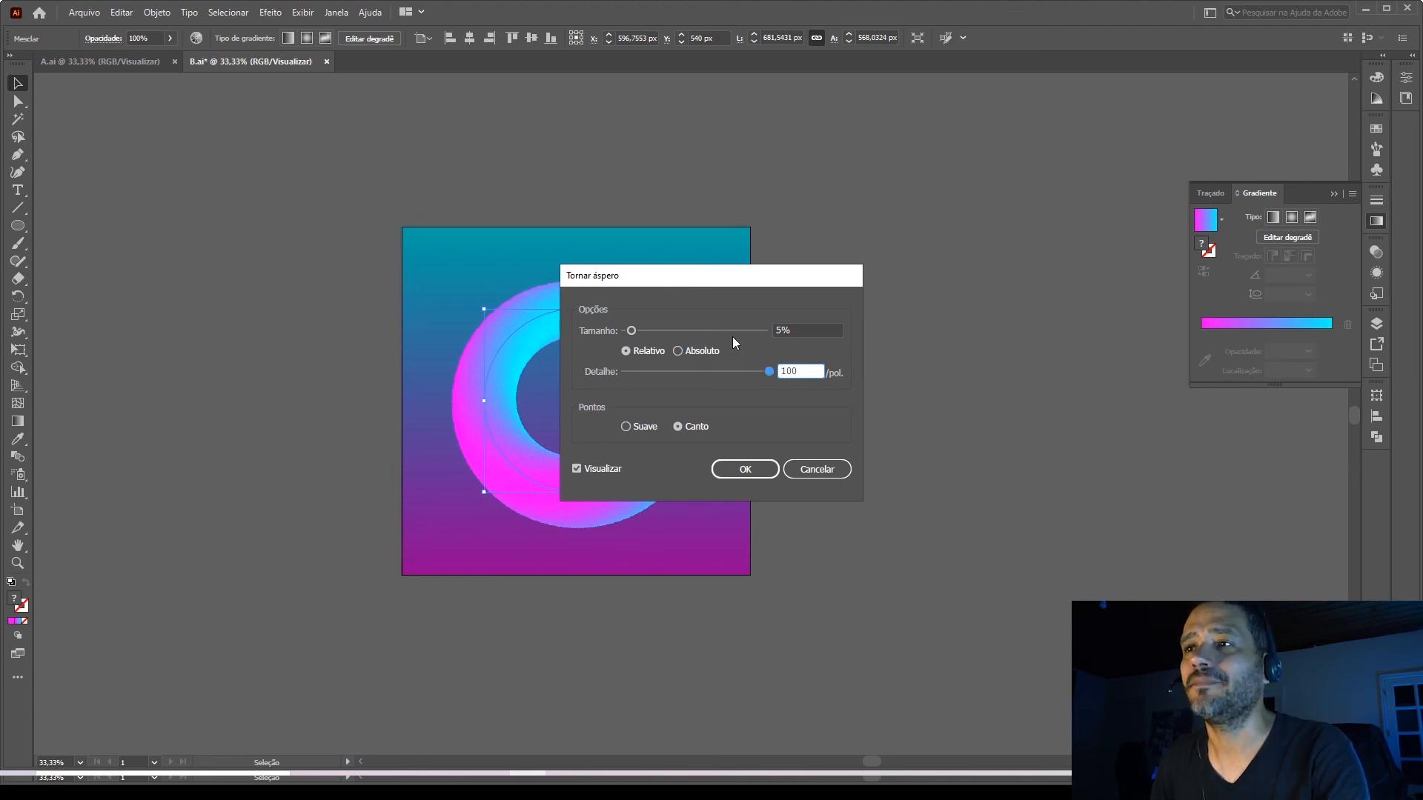
click(815, 336)
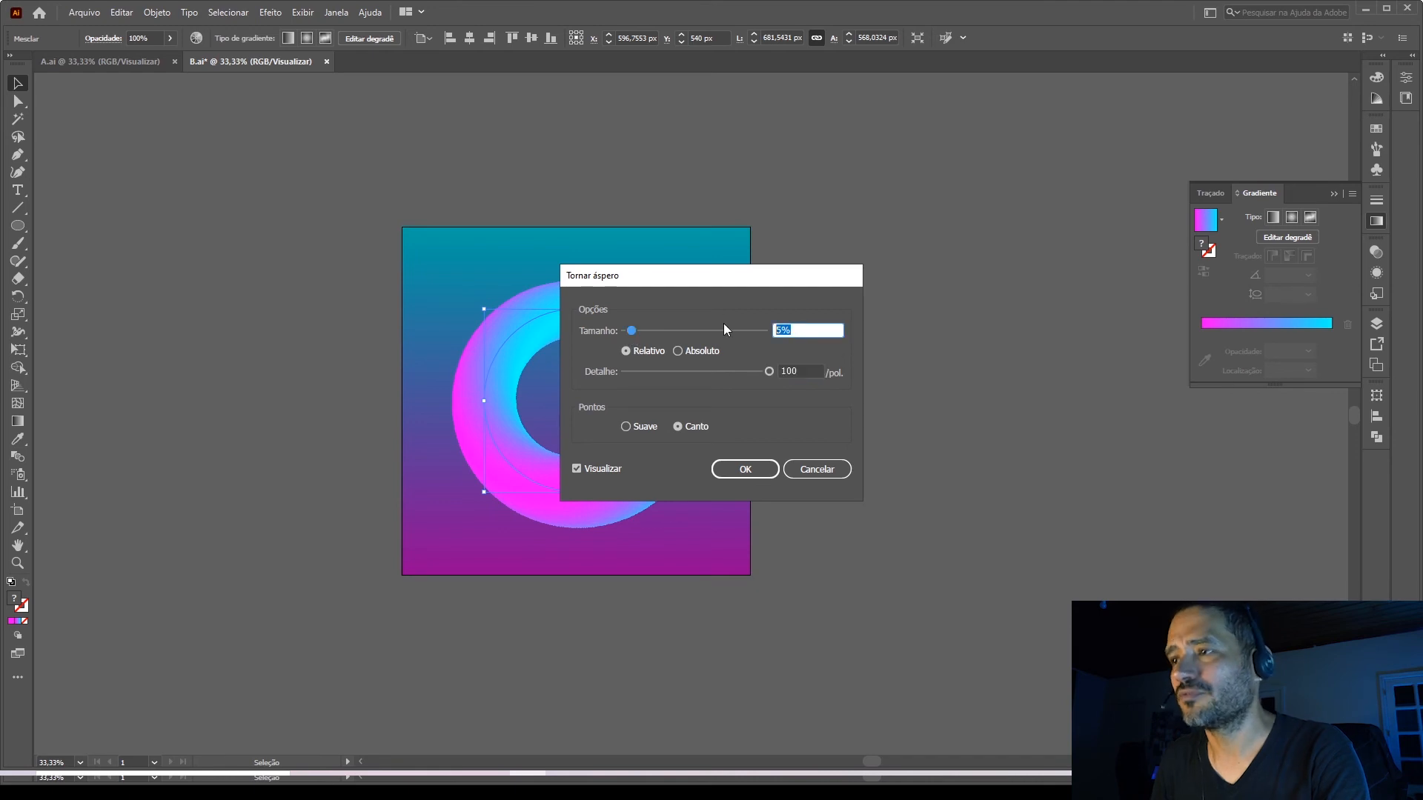
text(30)
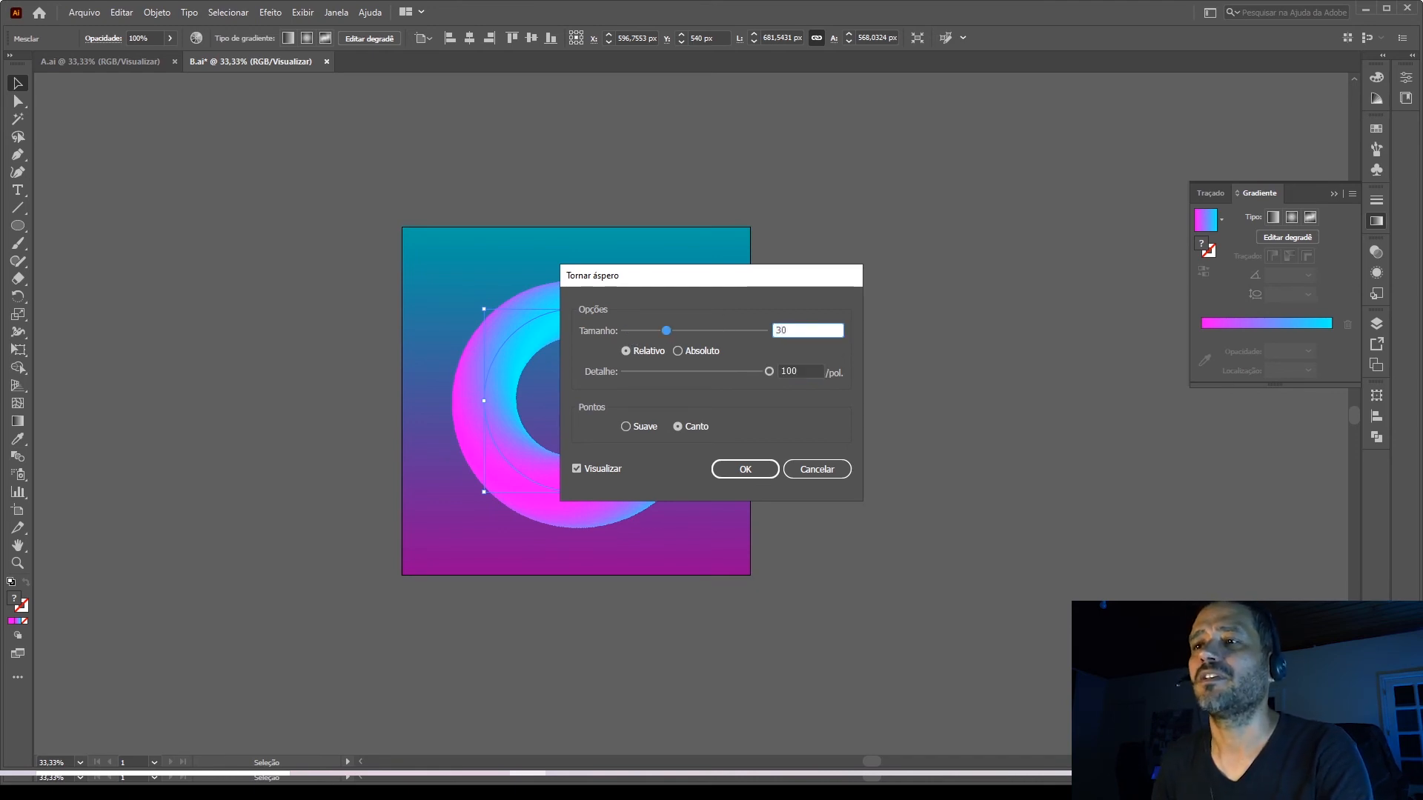
key(Return)
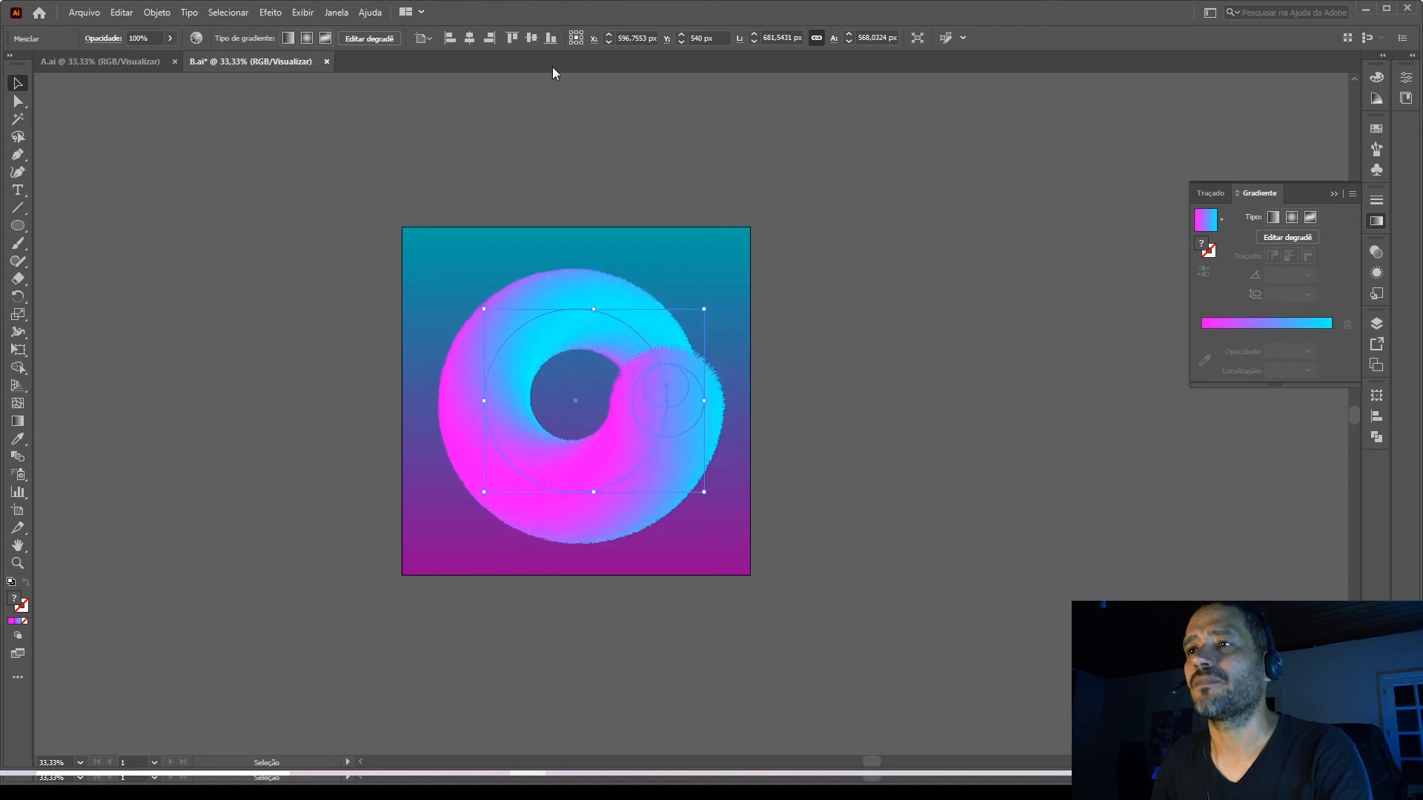
click(838, 378)
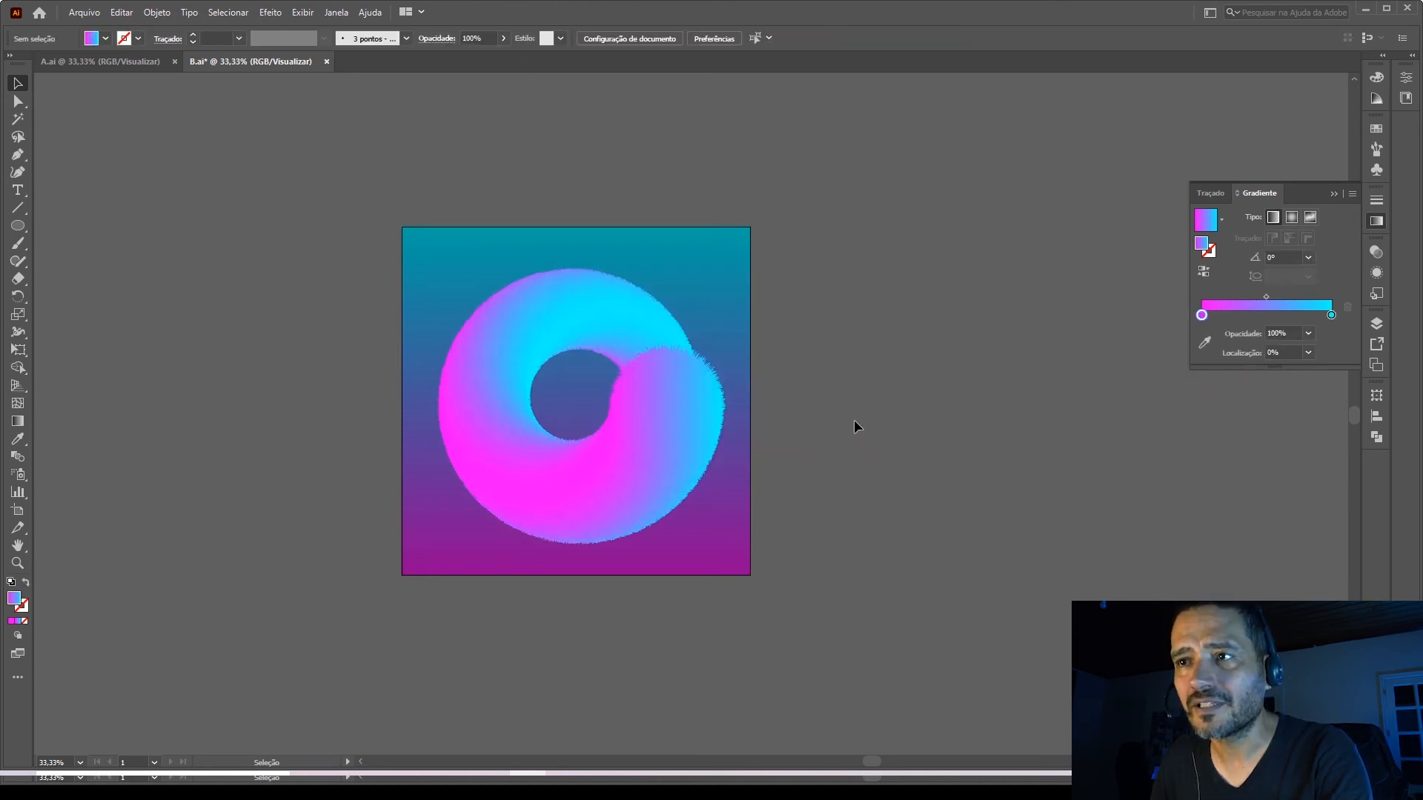
Scale the furry ring down slightly around its centre inside the square and deselect it.
click(659, 448)
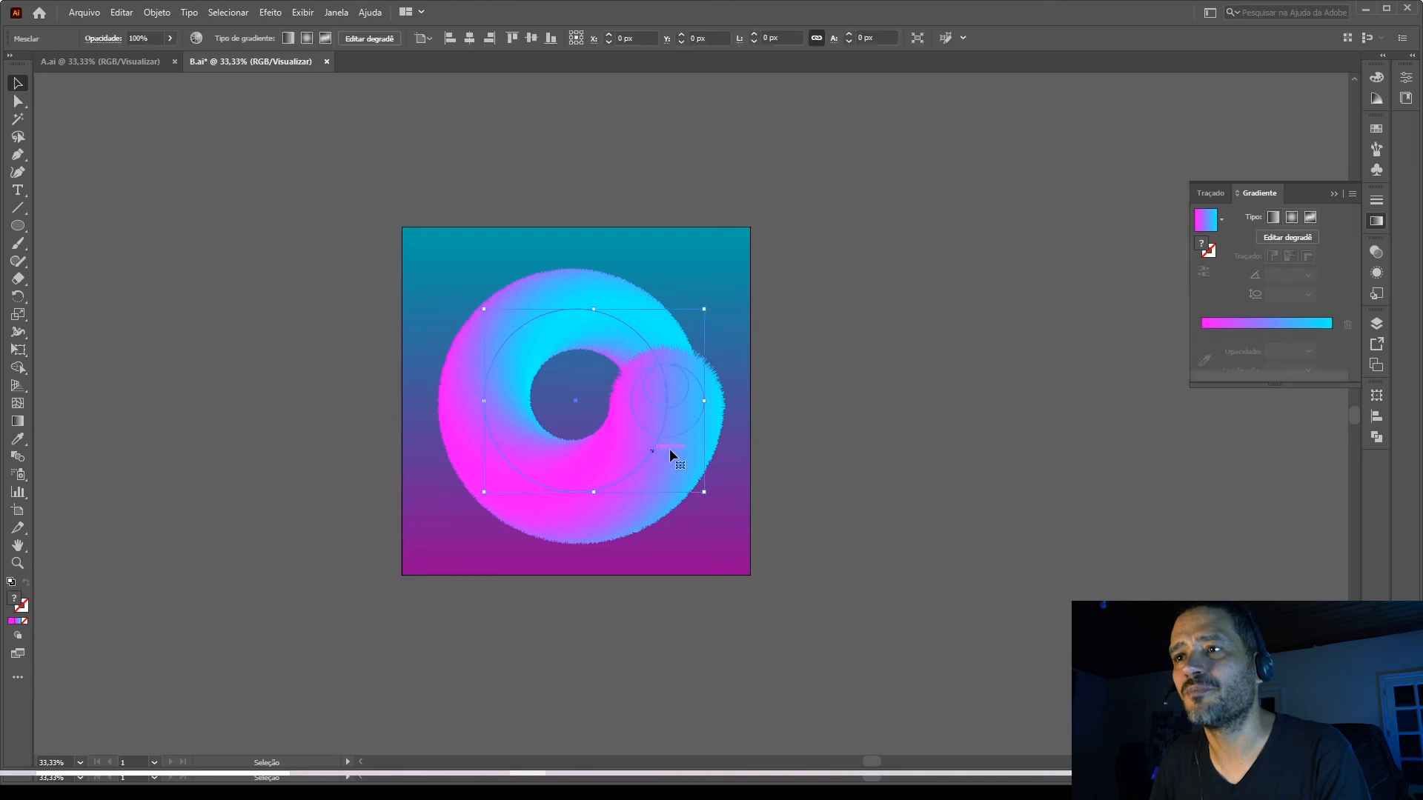
drag(703, 493, 704, 494)
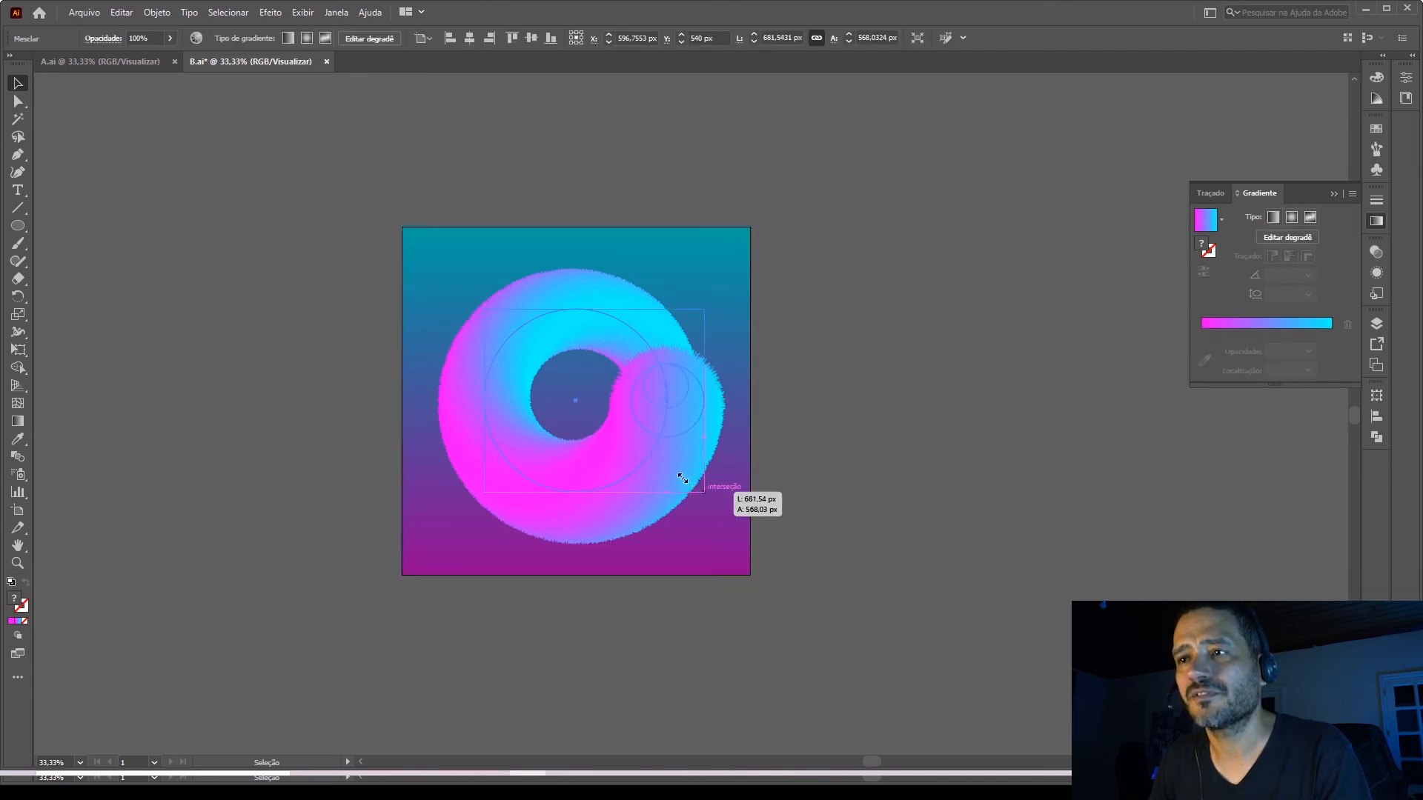
drag(682, 478, 700, 518)
click(811, 477)
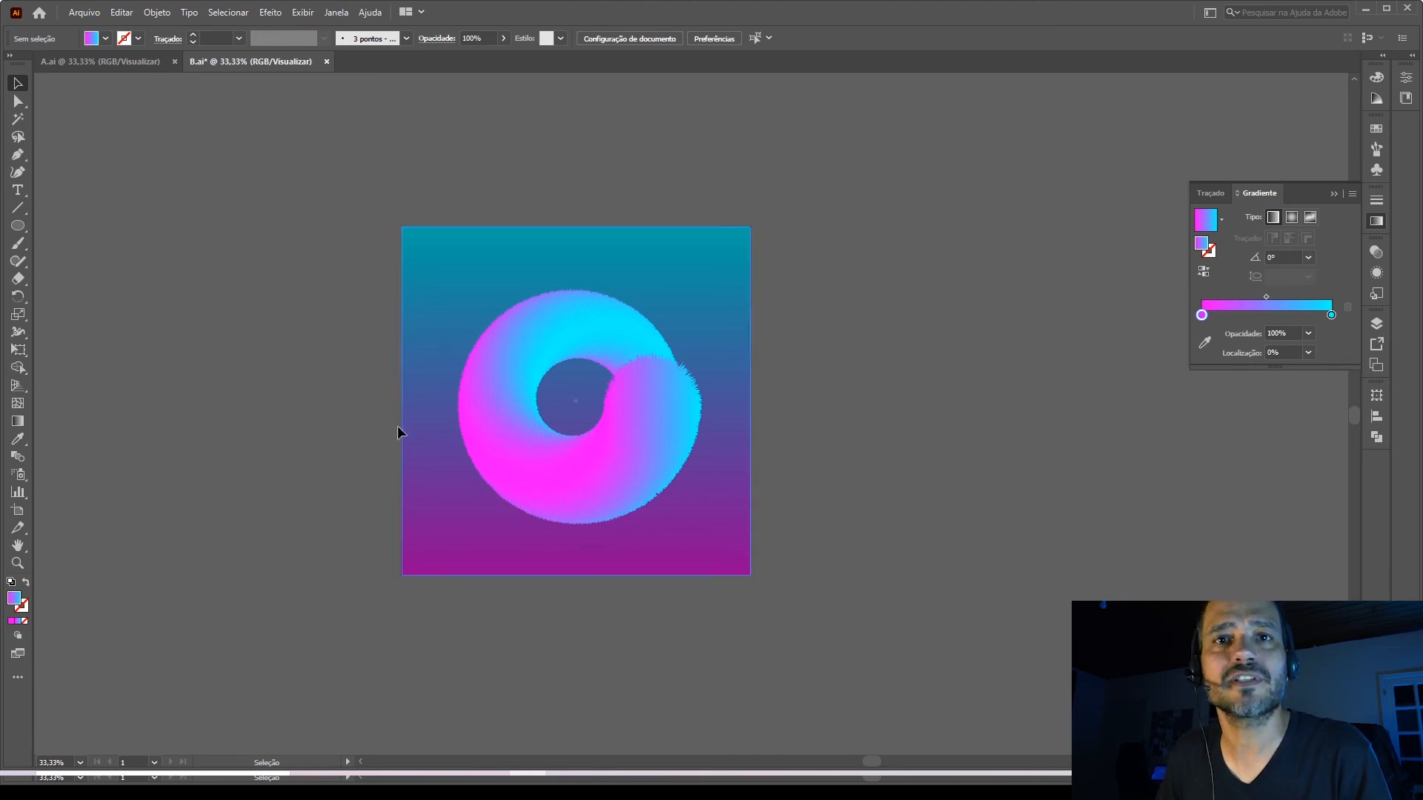
Draw a circle about 689 px wide to the right of the artboard and fill it with the Branco, preto gradient.
click(20, 228)
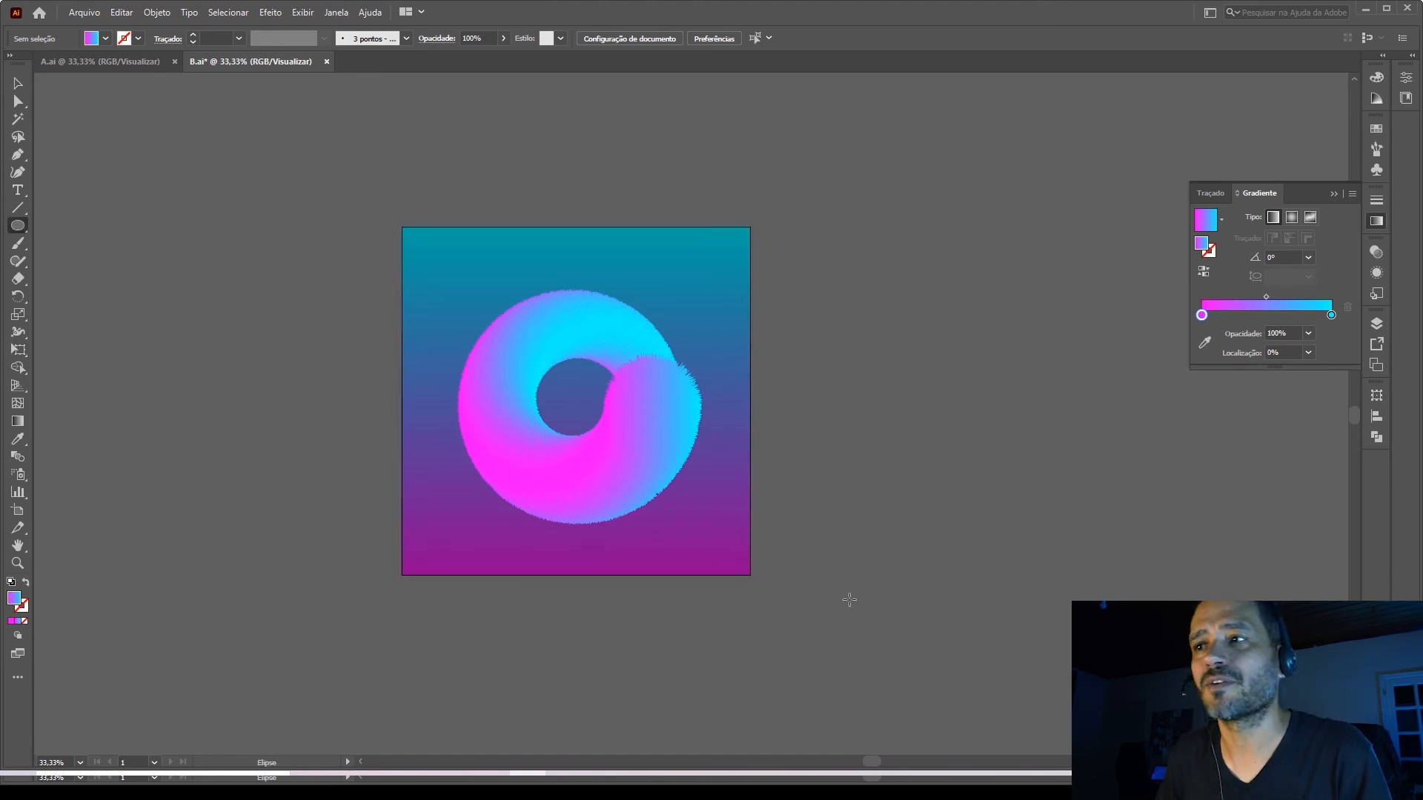
drag(964, 430, 1052, 511)
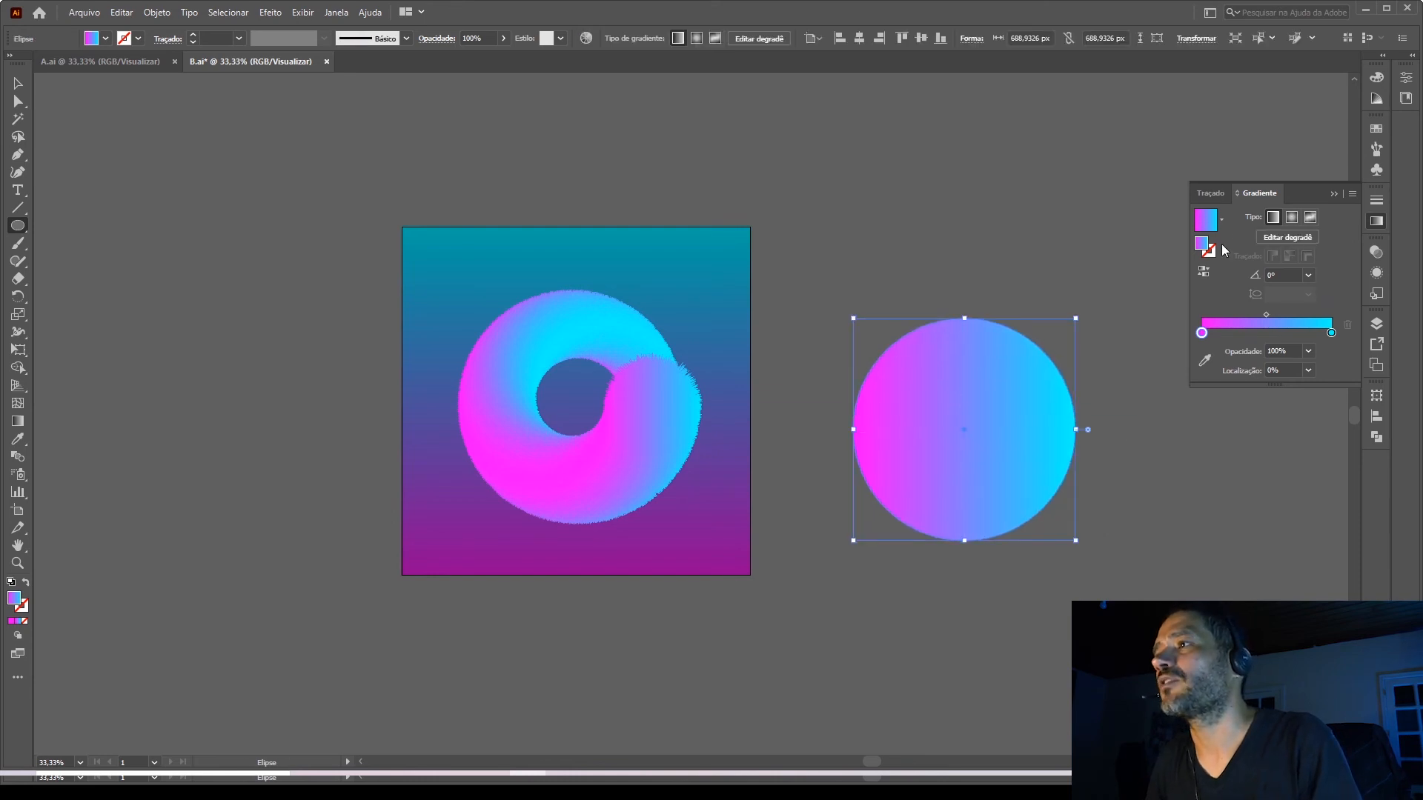
click(1222, 225)
drag(1219, 283, 1216, 256)
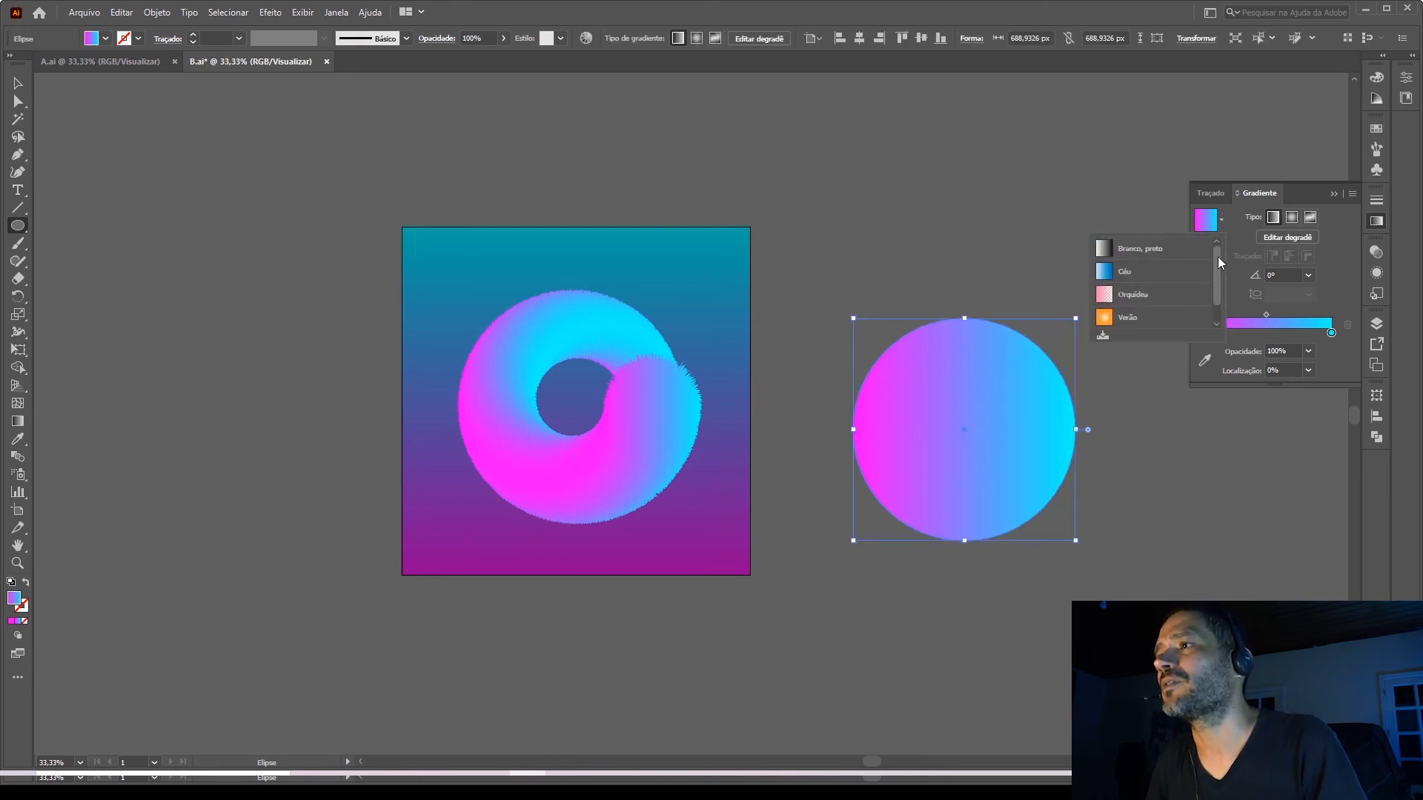
click(1126, 246)
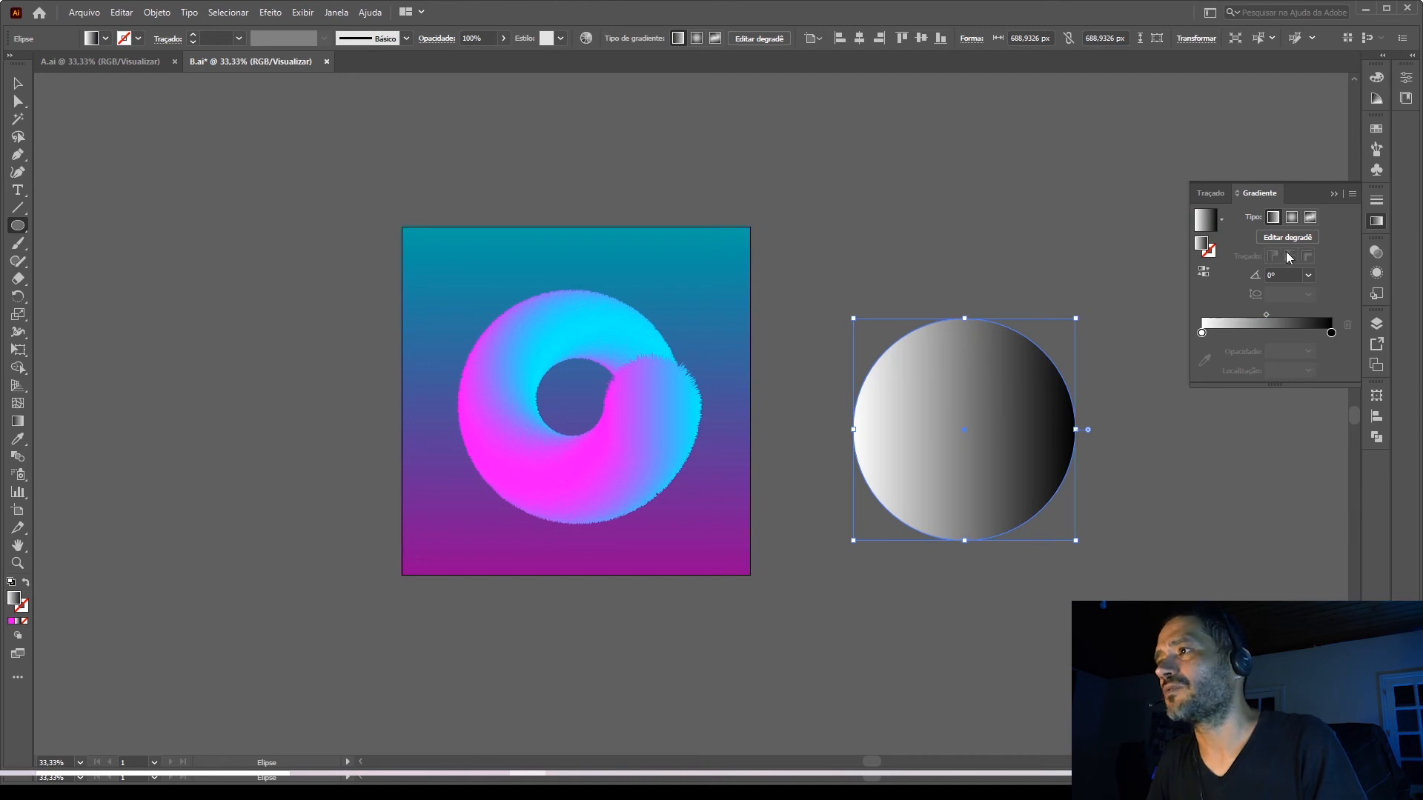
Make the circle's gradient radial and reverse it so black lies at the centre and white at the edge.
click(1292, 217)
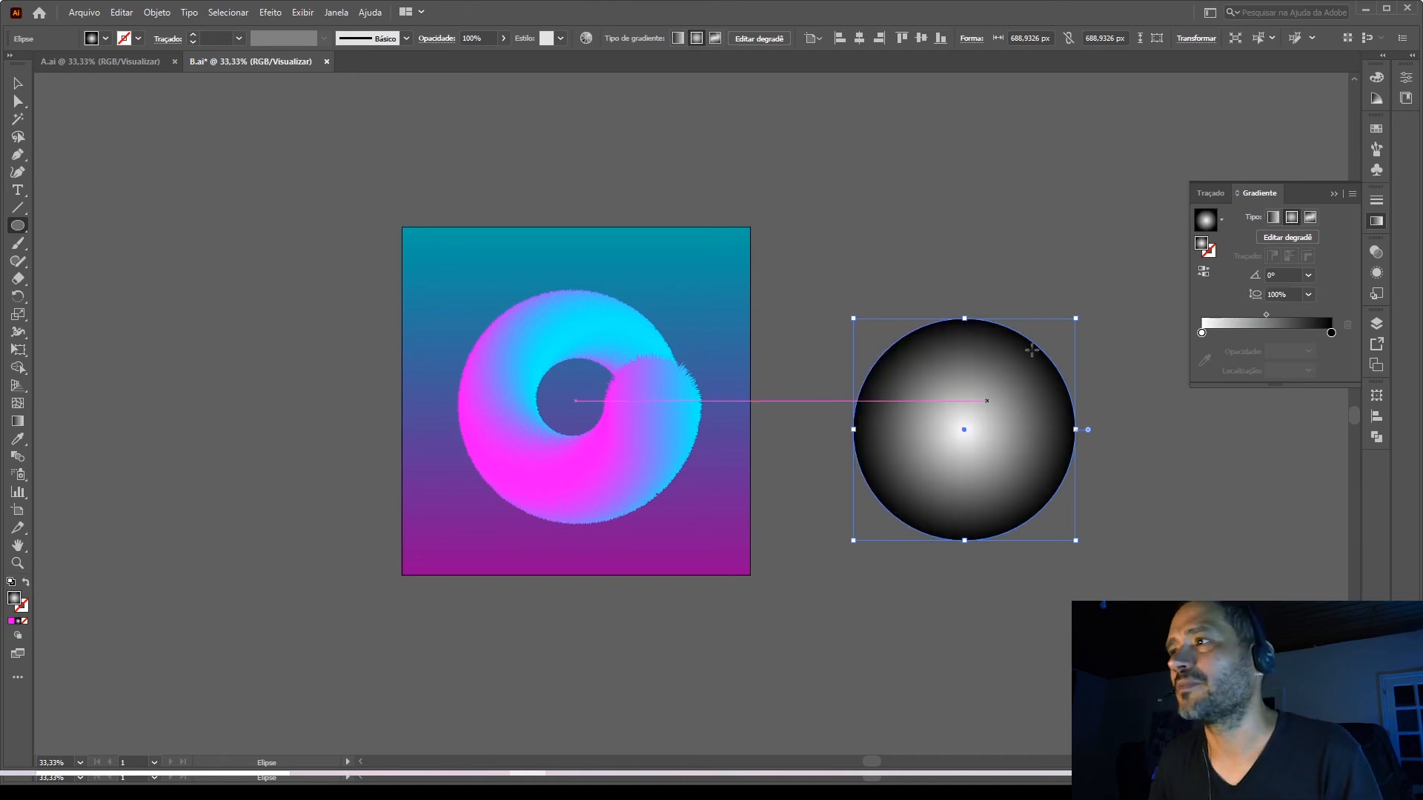
click(1204, 274)
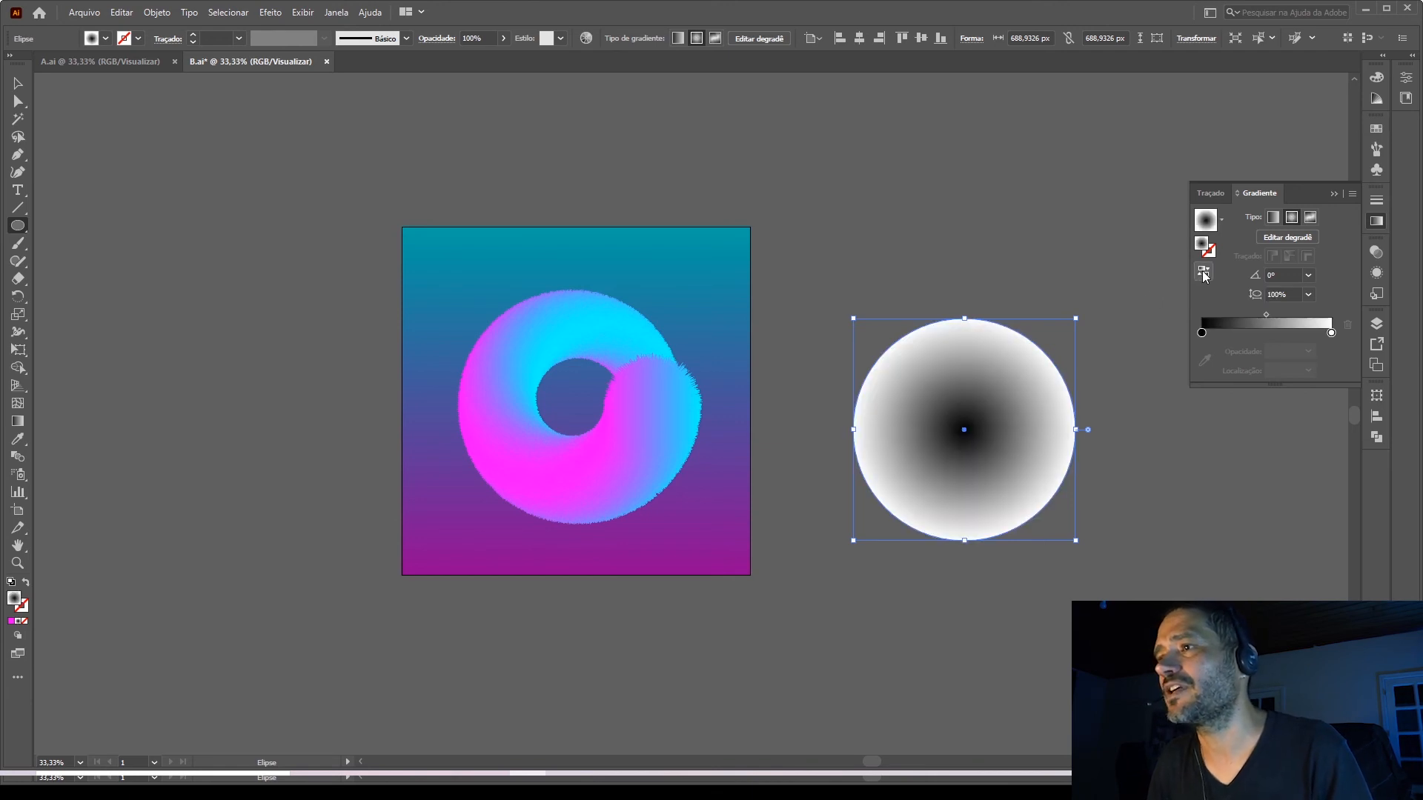
double_click(1201, 333)
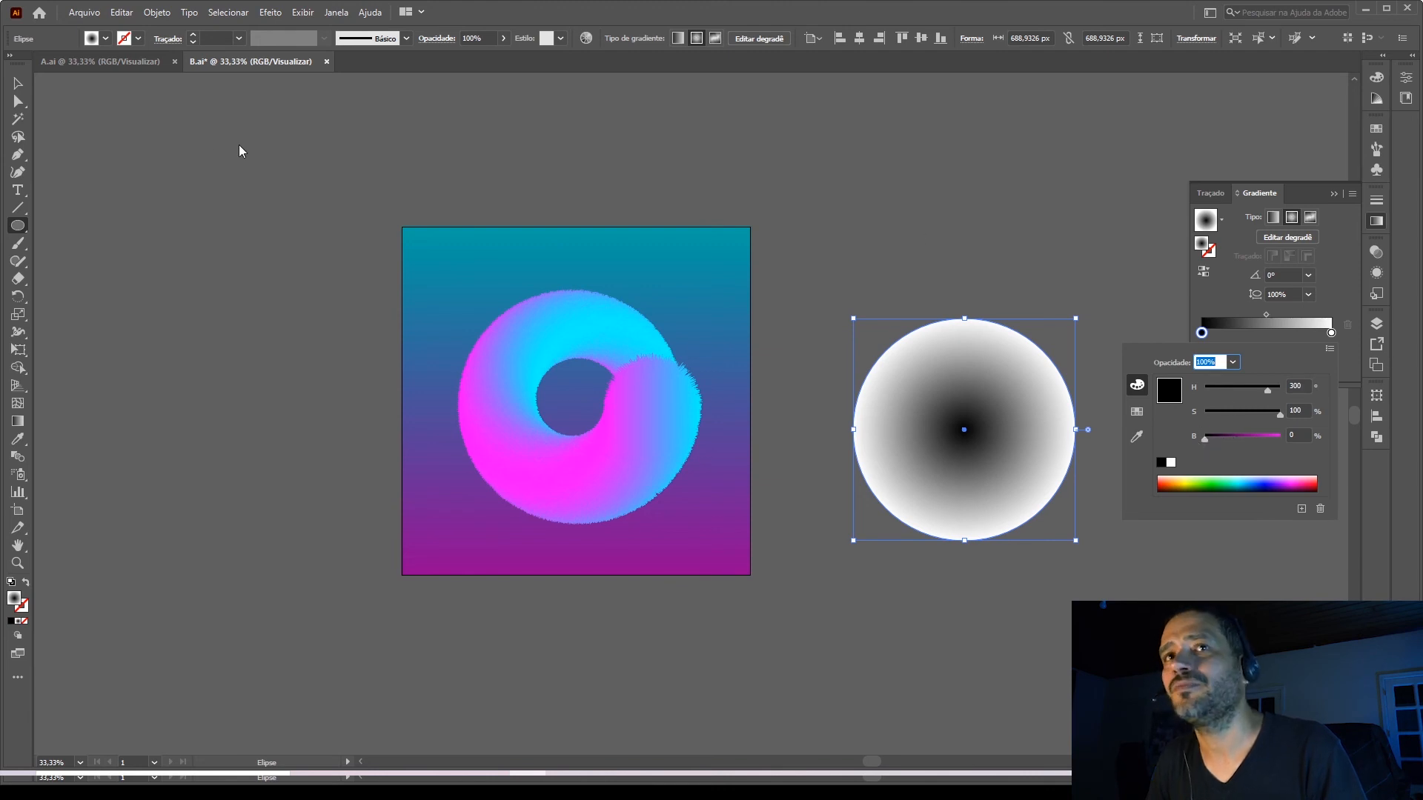
double_click(18, 83)
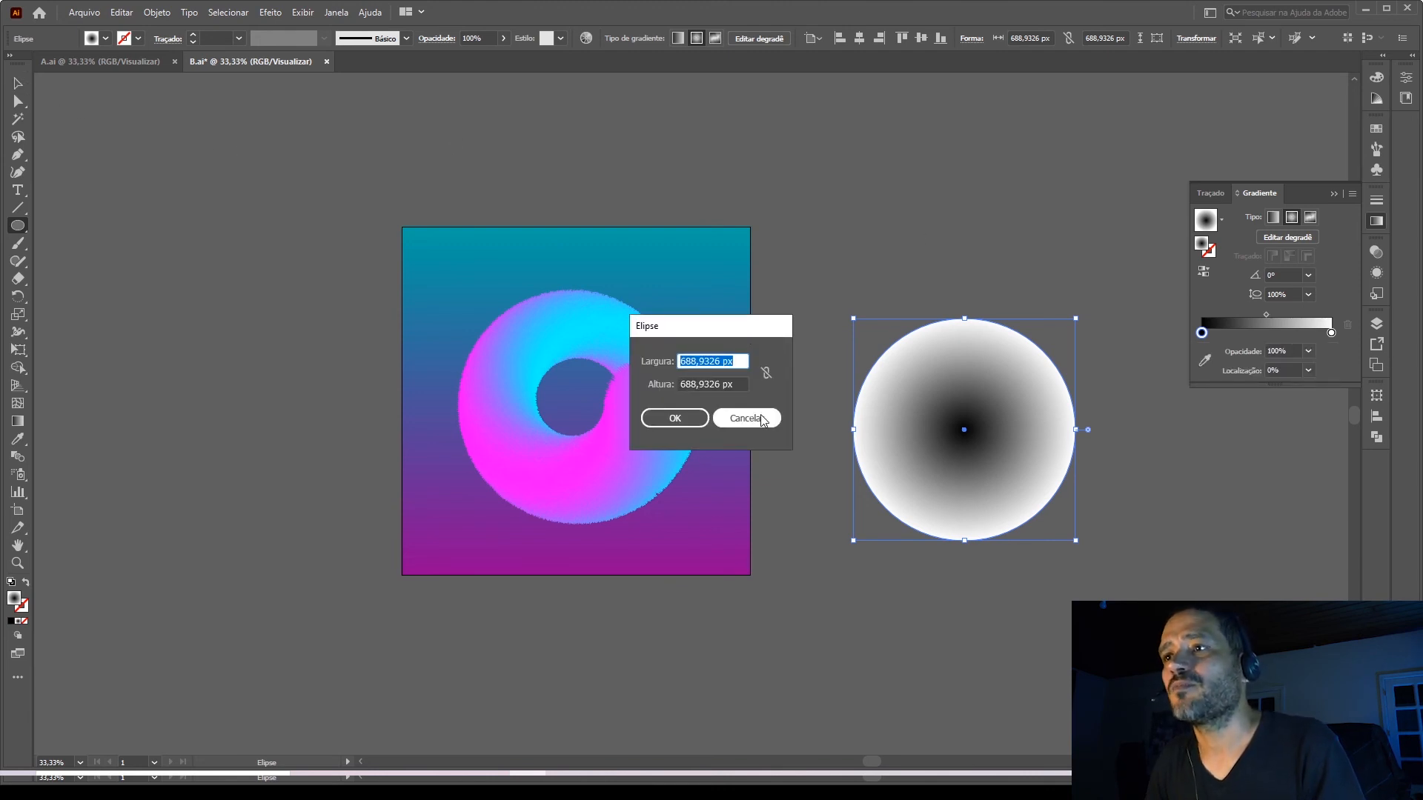
click(746, 412)
click(18, 83)
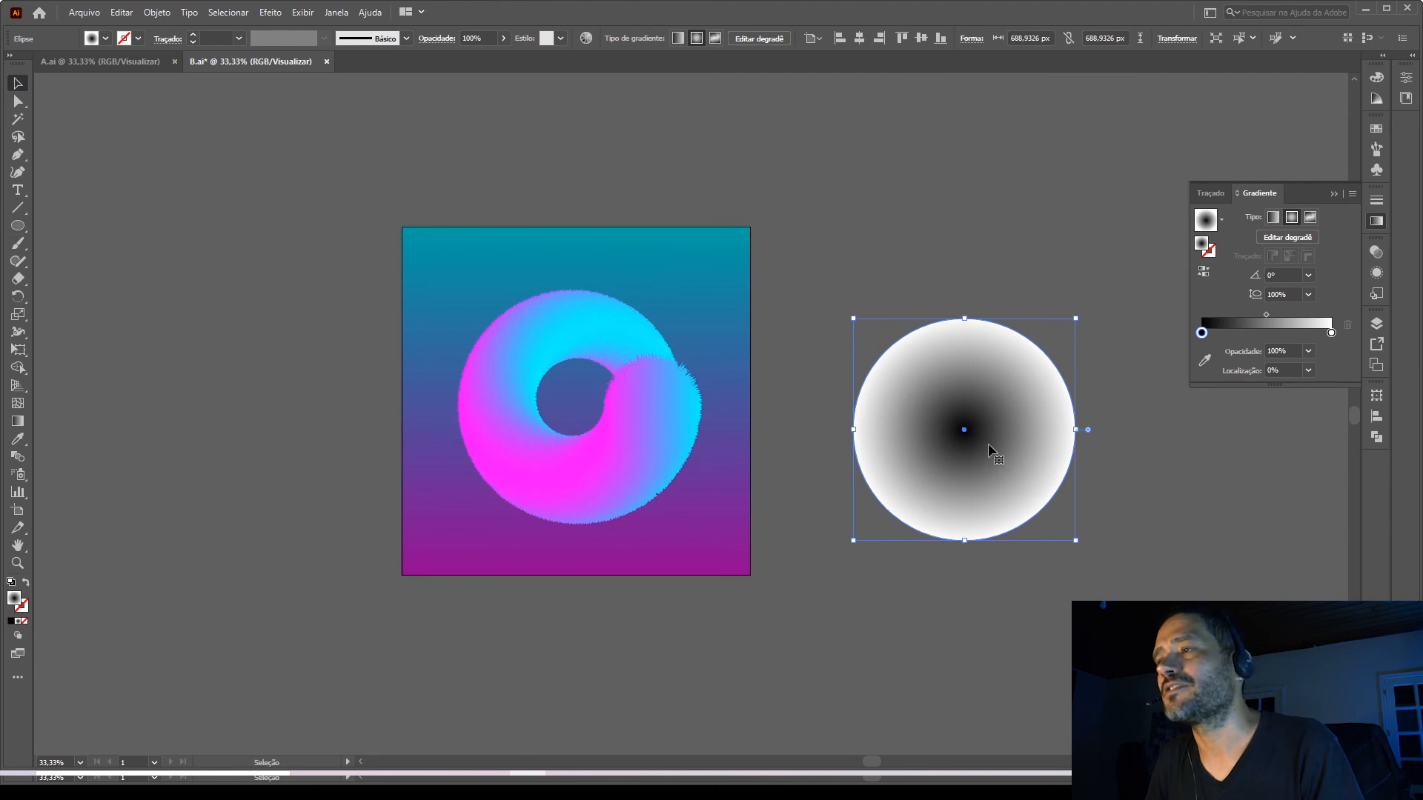
Set the gradient circle's blend mode to Multiplicar and deselect it.
click(1380, 251)
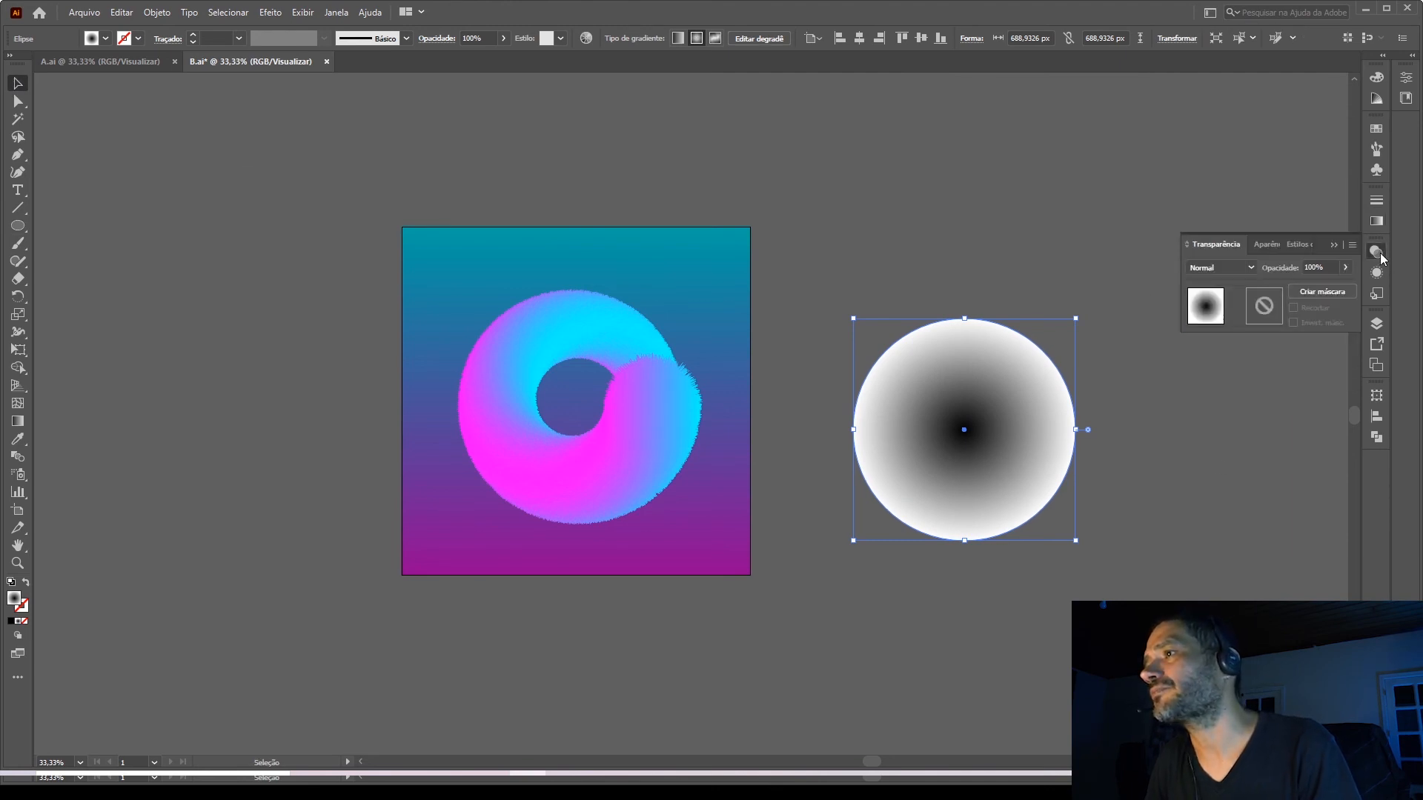
click(1250, 267)
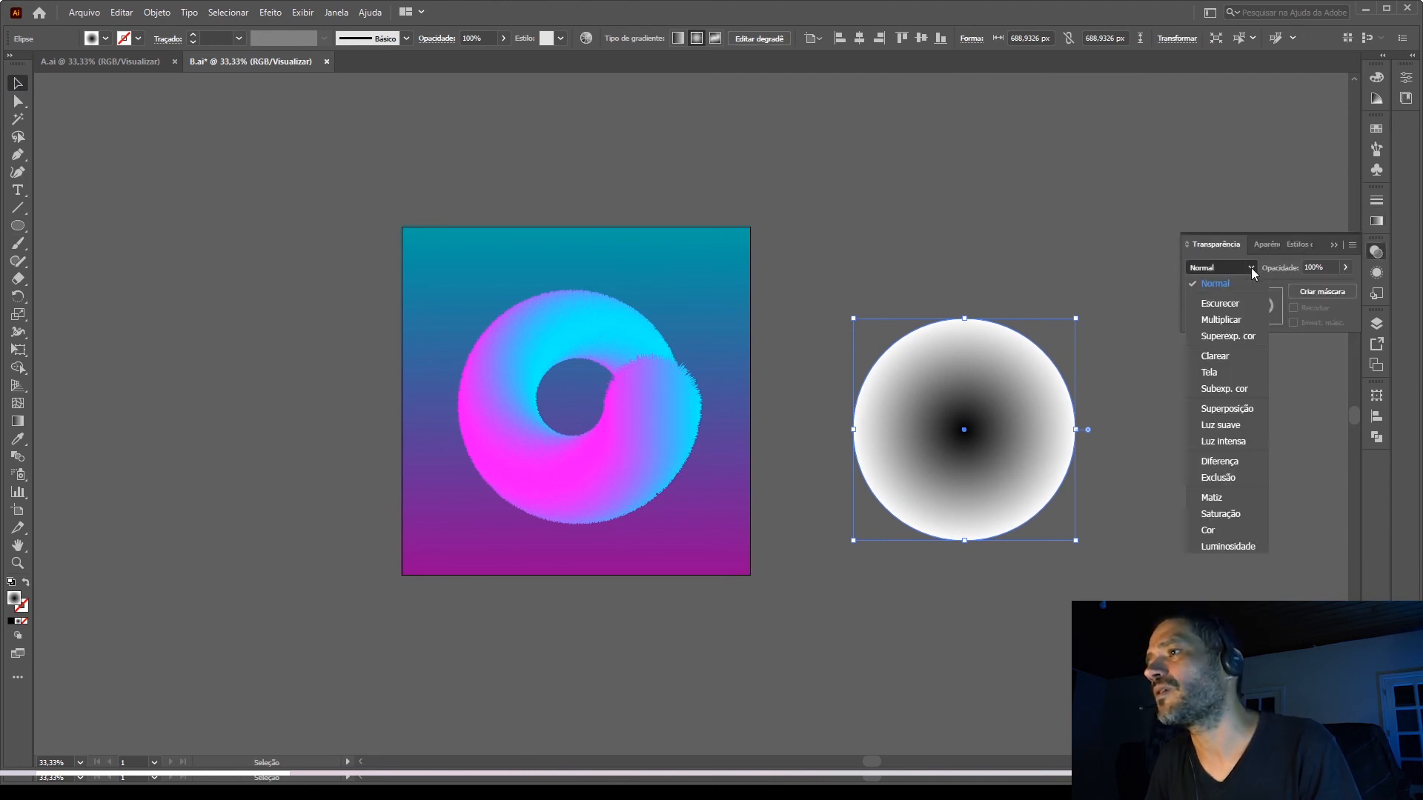
click(1239, 320)
click(1065, 341)
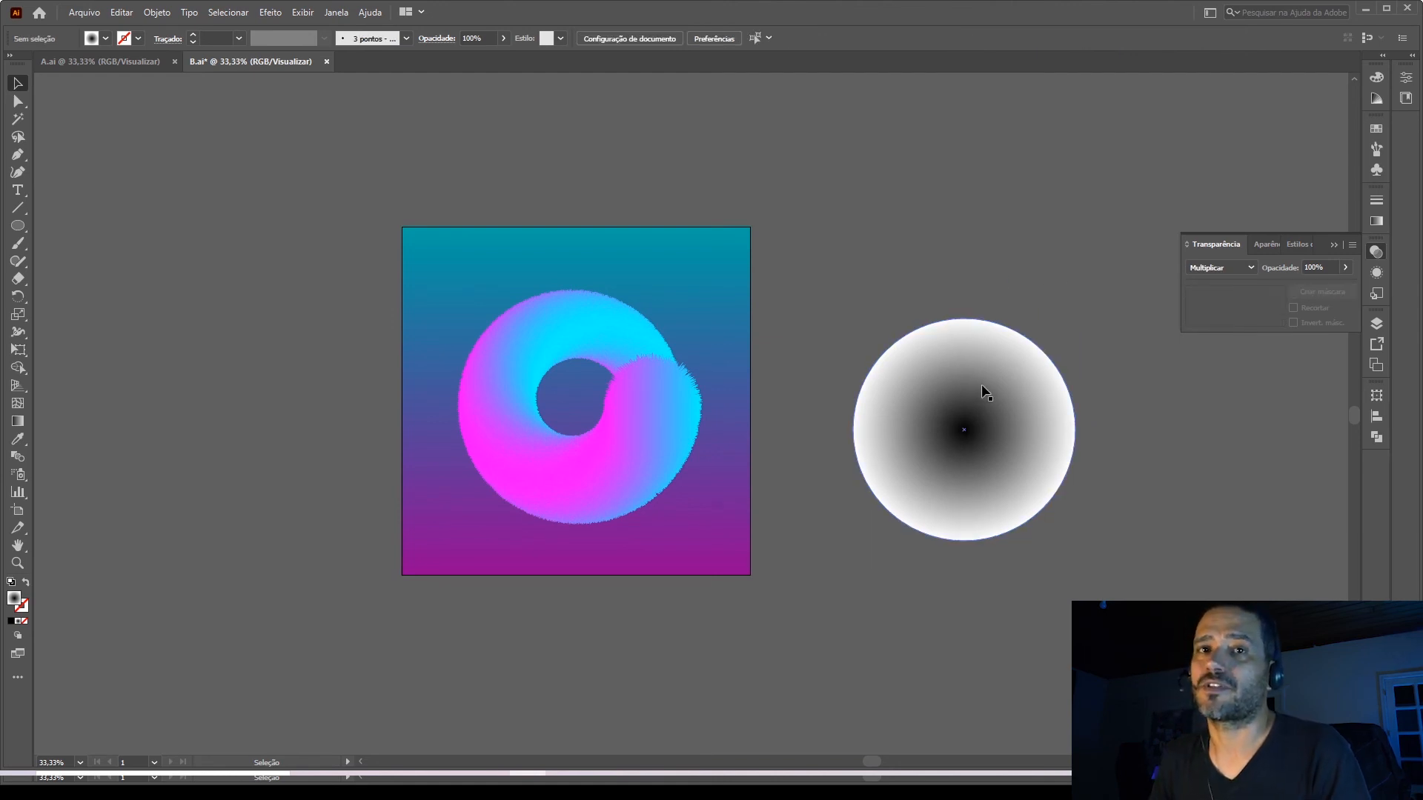
Move the gradient circle onto the square and flatten it into a shadow ellipse about 85 px high, just below the furry ring.
drag(1010, 437, 648, 452)
drag(579, 341, 606, 535)
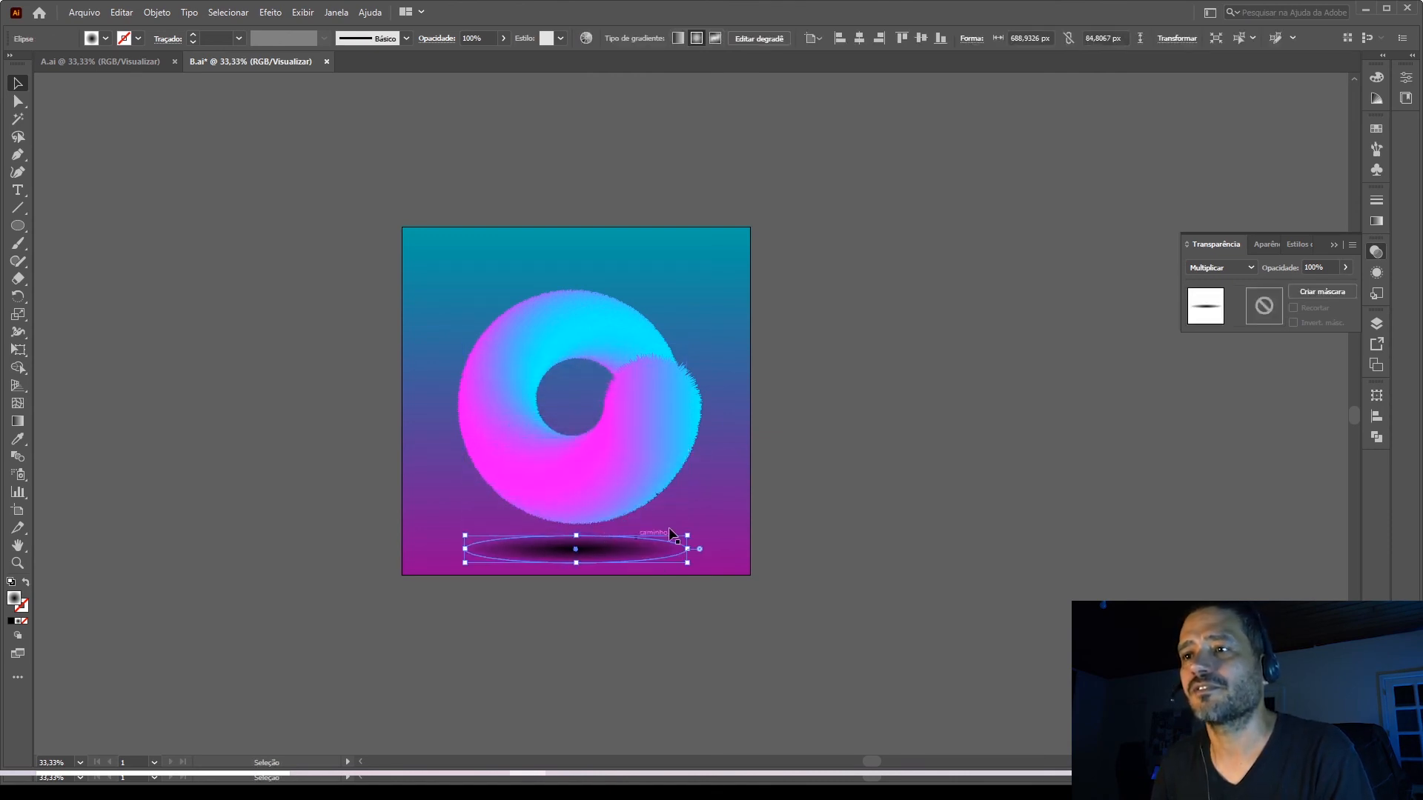
Try 50% opacity on the shadow ellipse, set it to 30% instead and deselect it.
click(1310, 267)
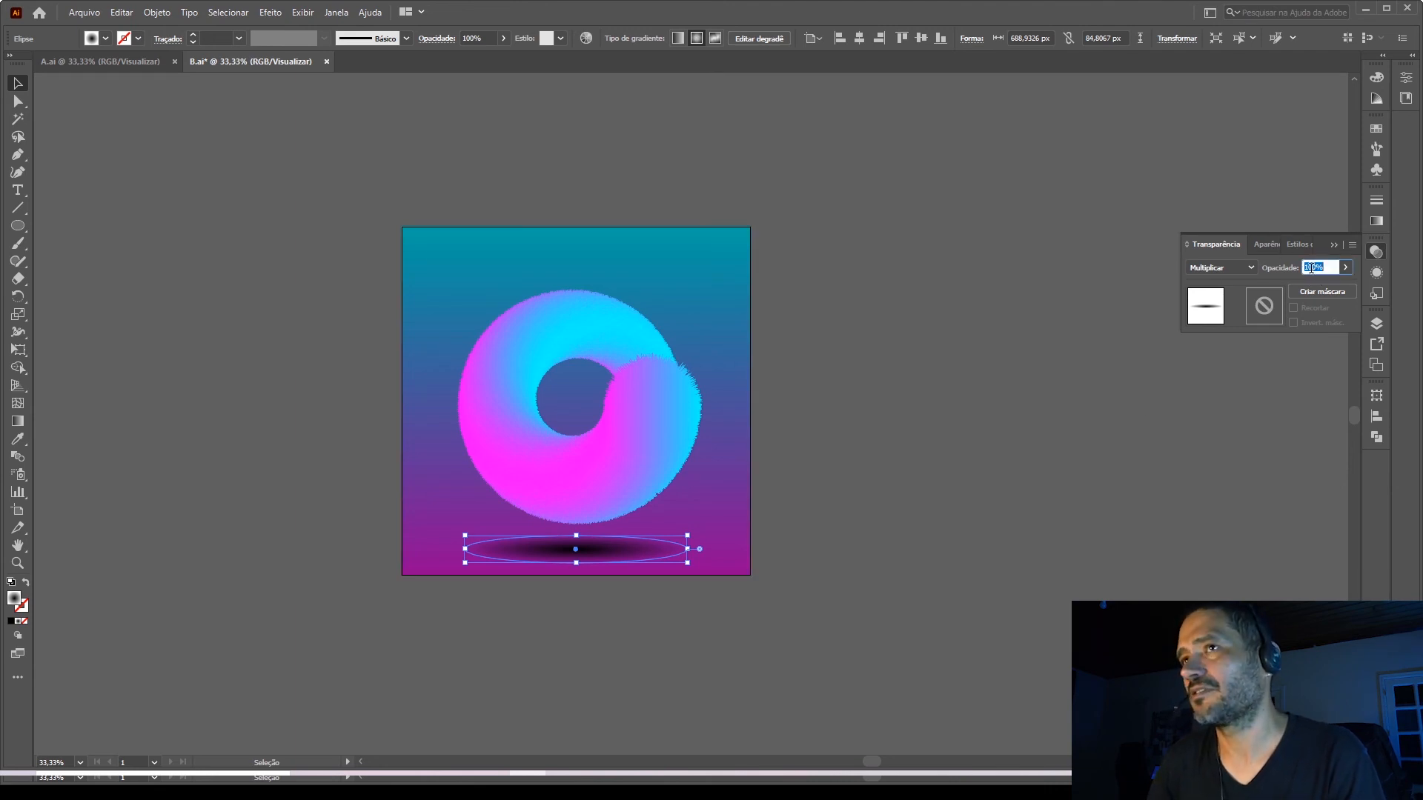
text(50)
key(Return)
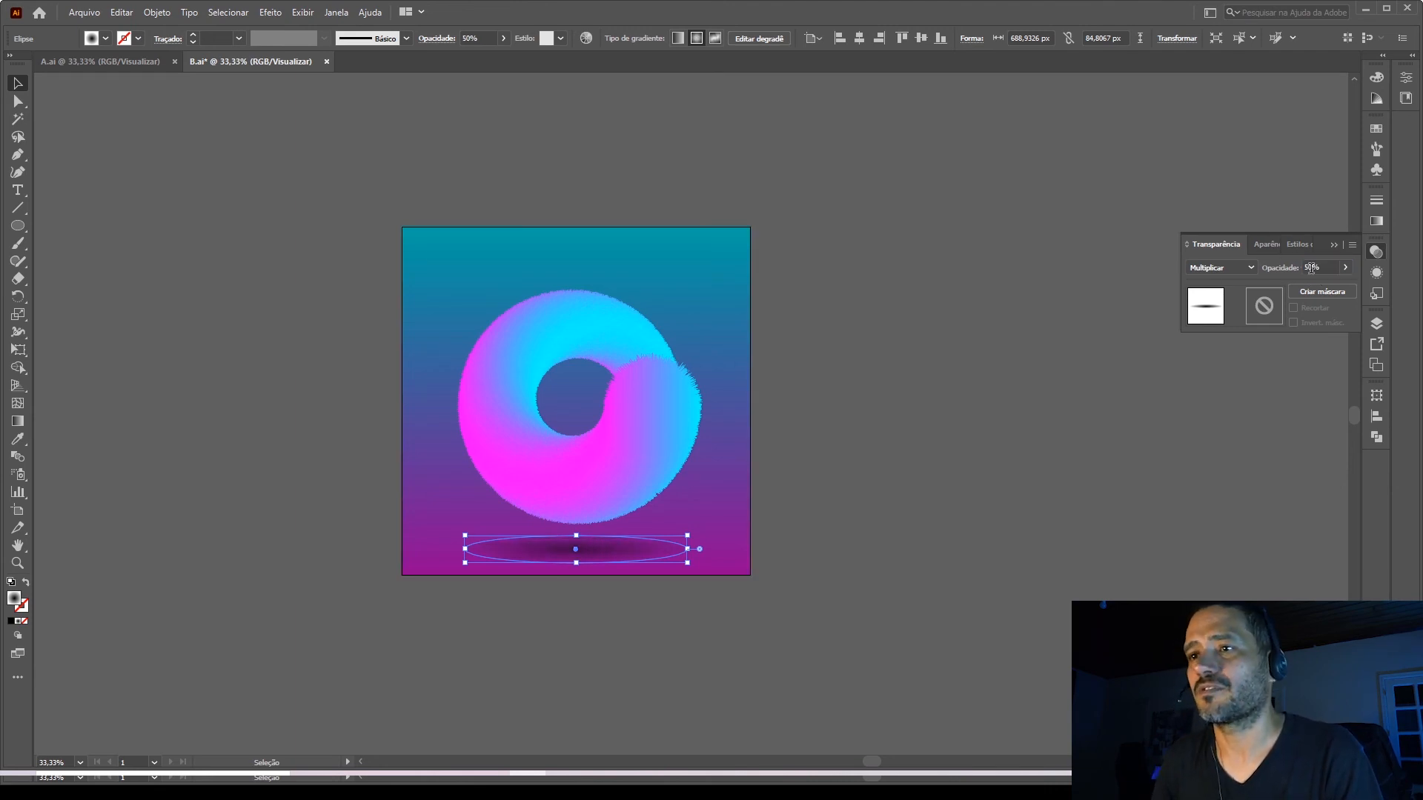
click(1315, 267)
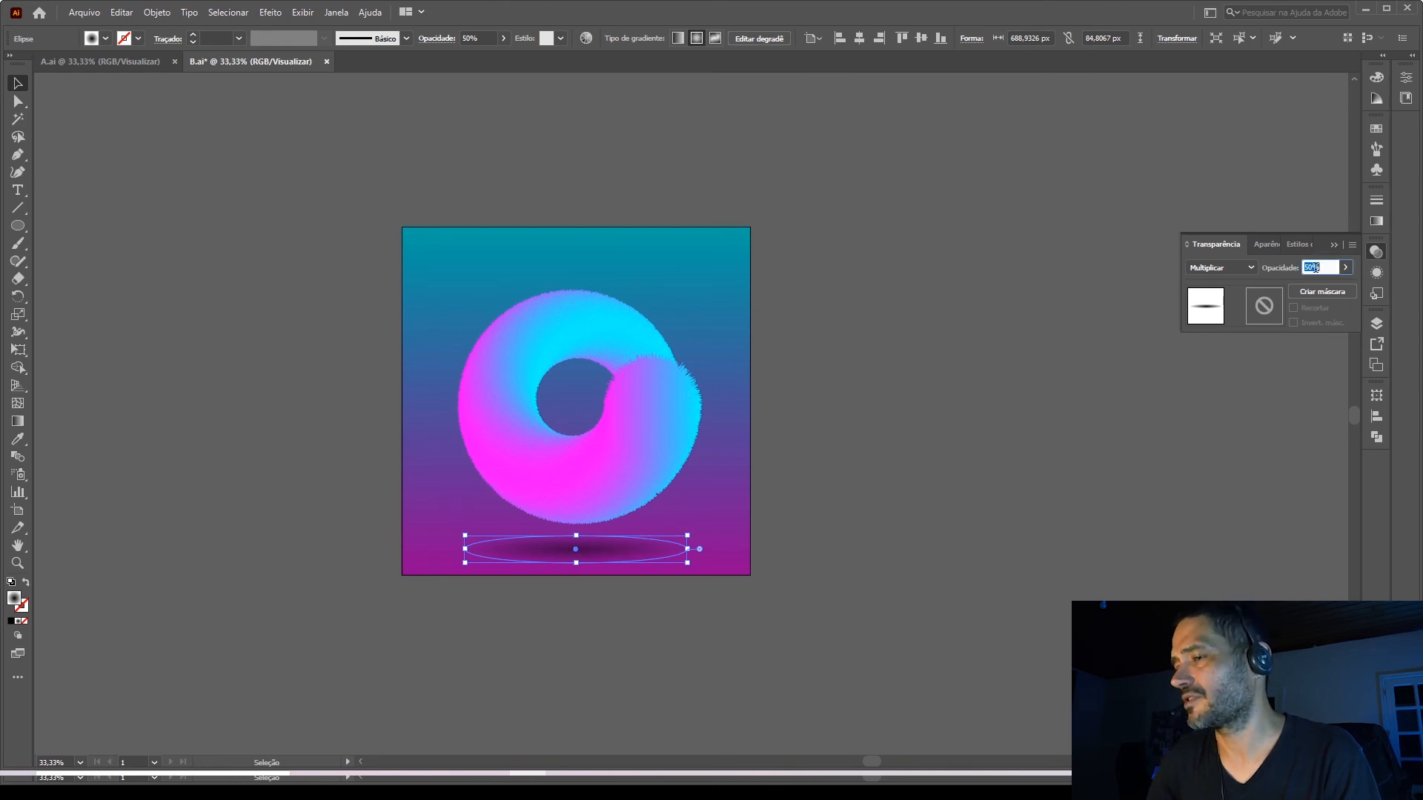
text(30)
key(Return)
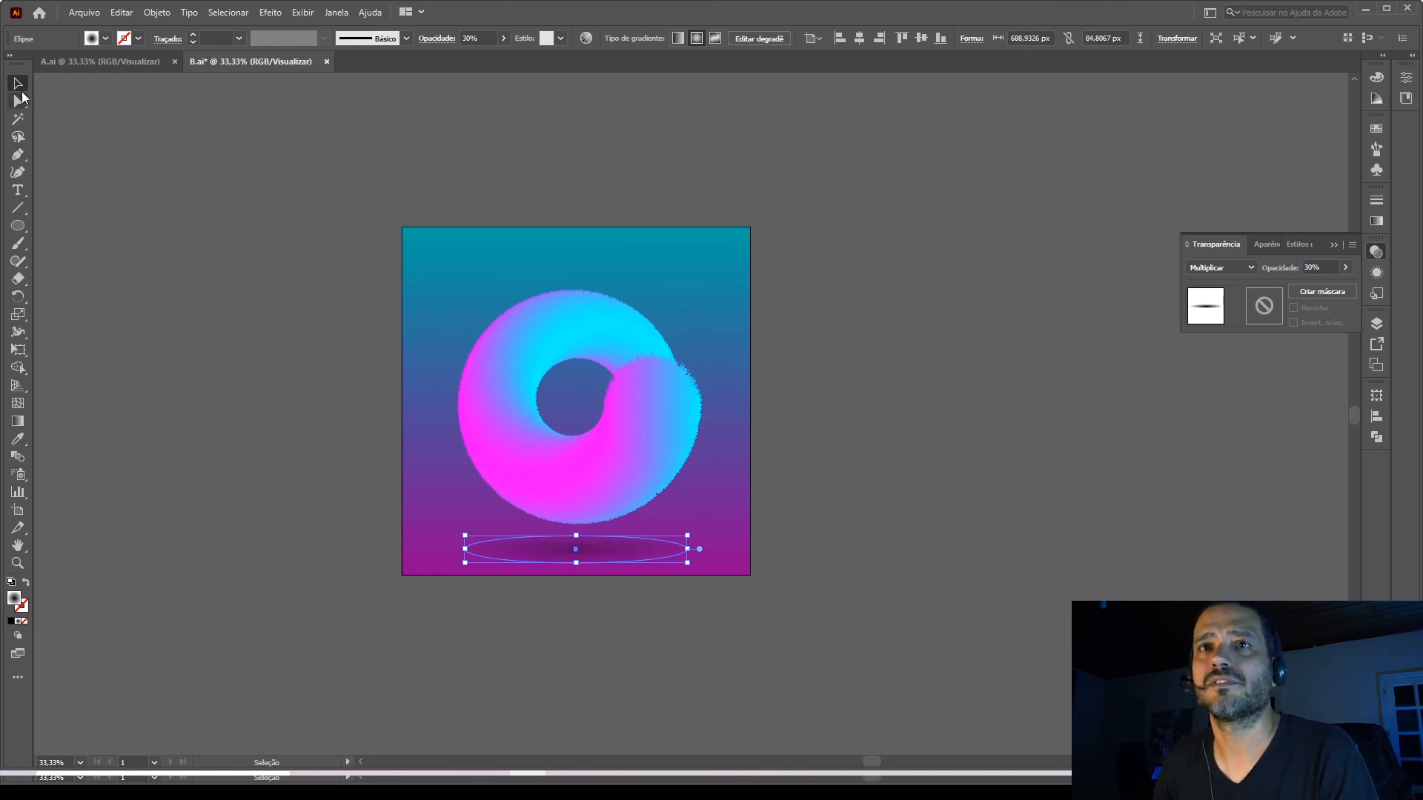
click(259, 186)
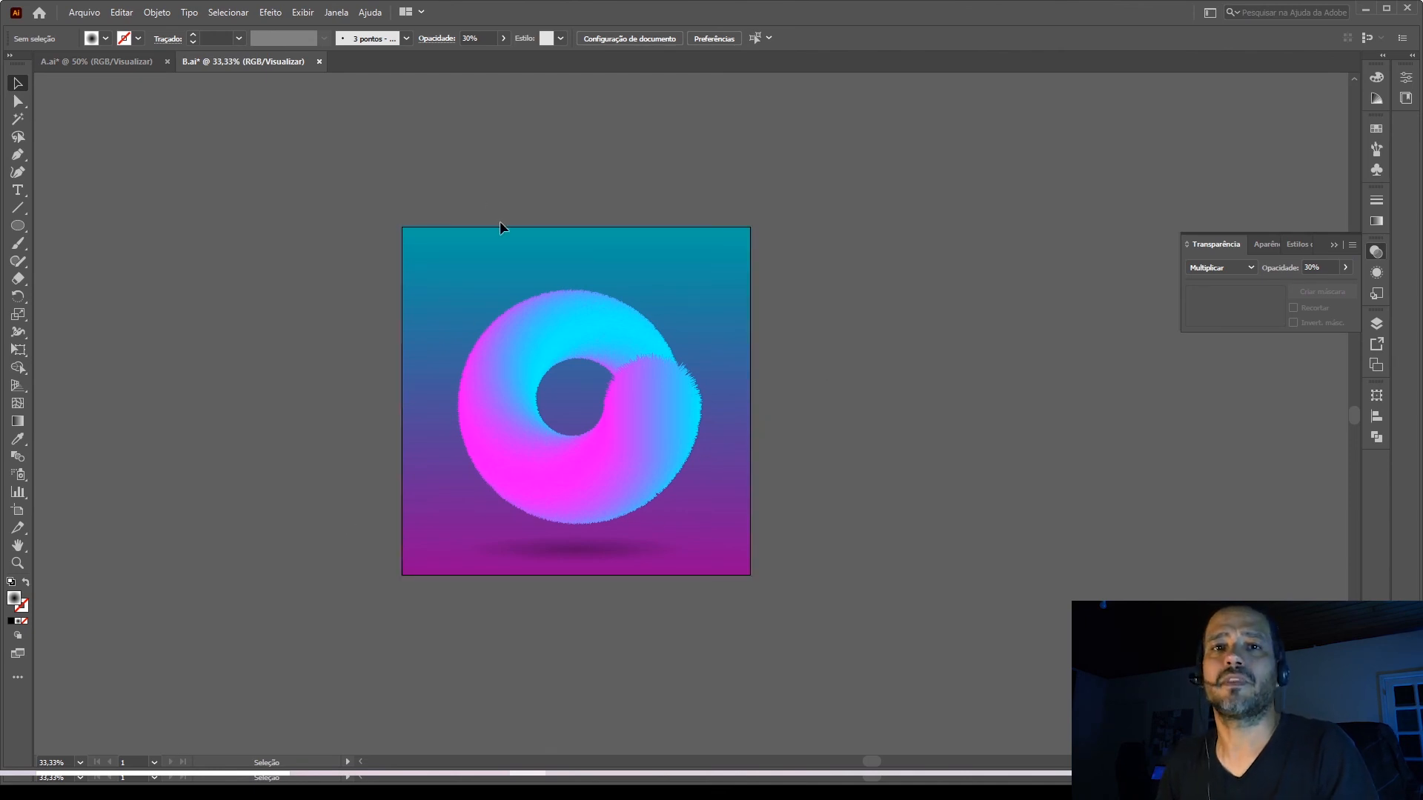
Review the finished furry letter in A.ai and compare it with the ring artwork in B.ai.
click(119, 61)
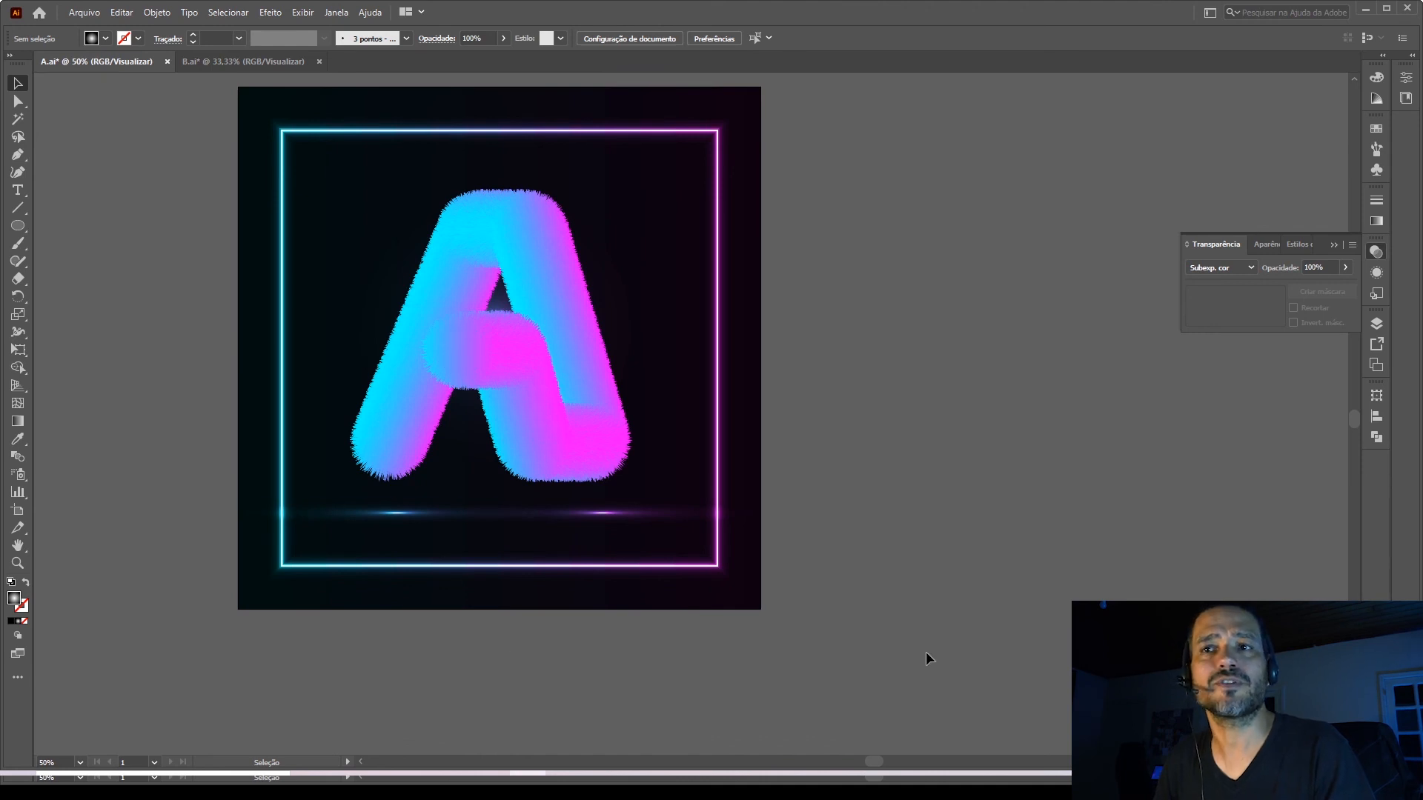
click(249, 66)
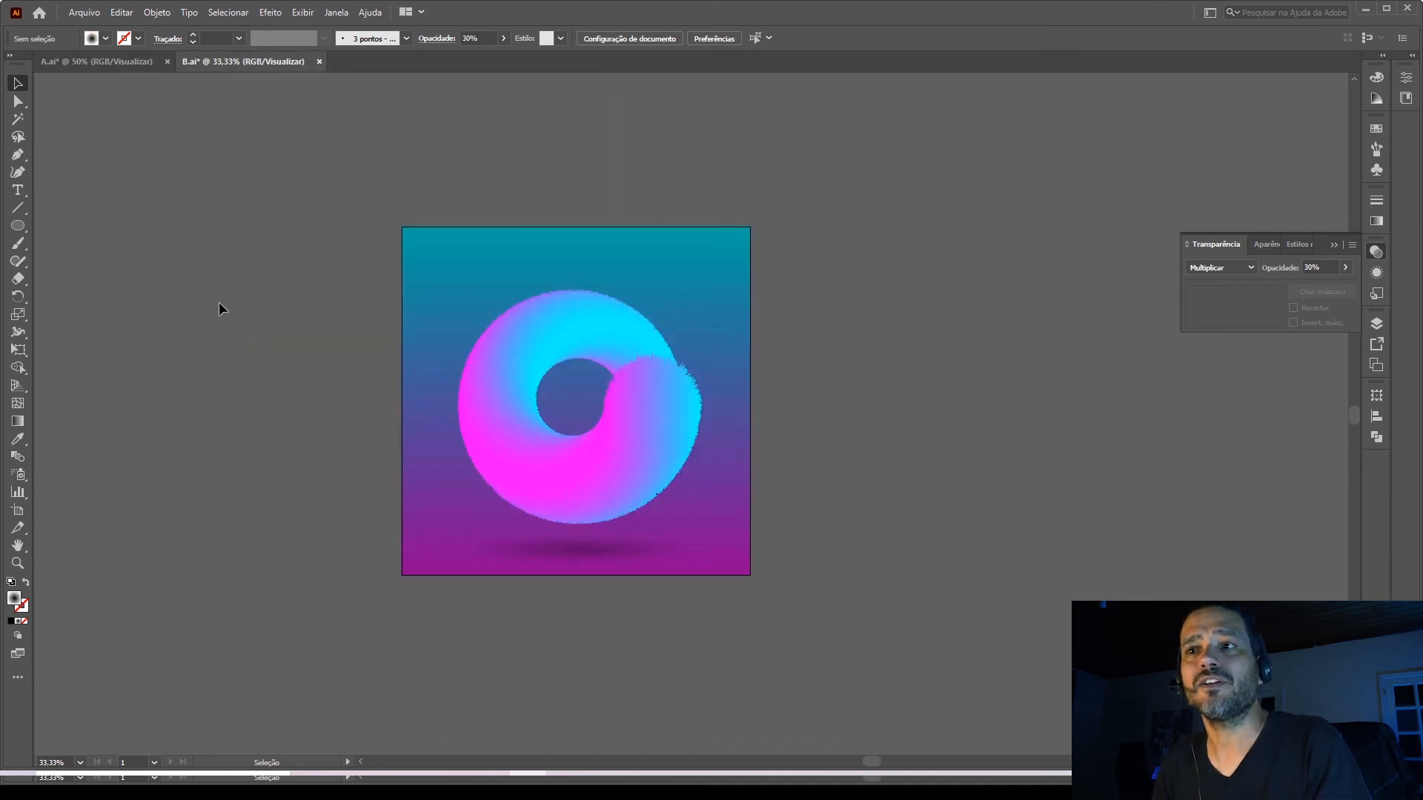
scroll(220, 308, down, 1)
alt+scroll(250, 346, down, 1)
alt+scroll(788, 362, up, 1)
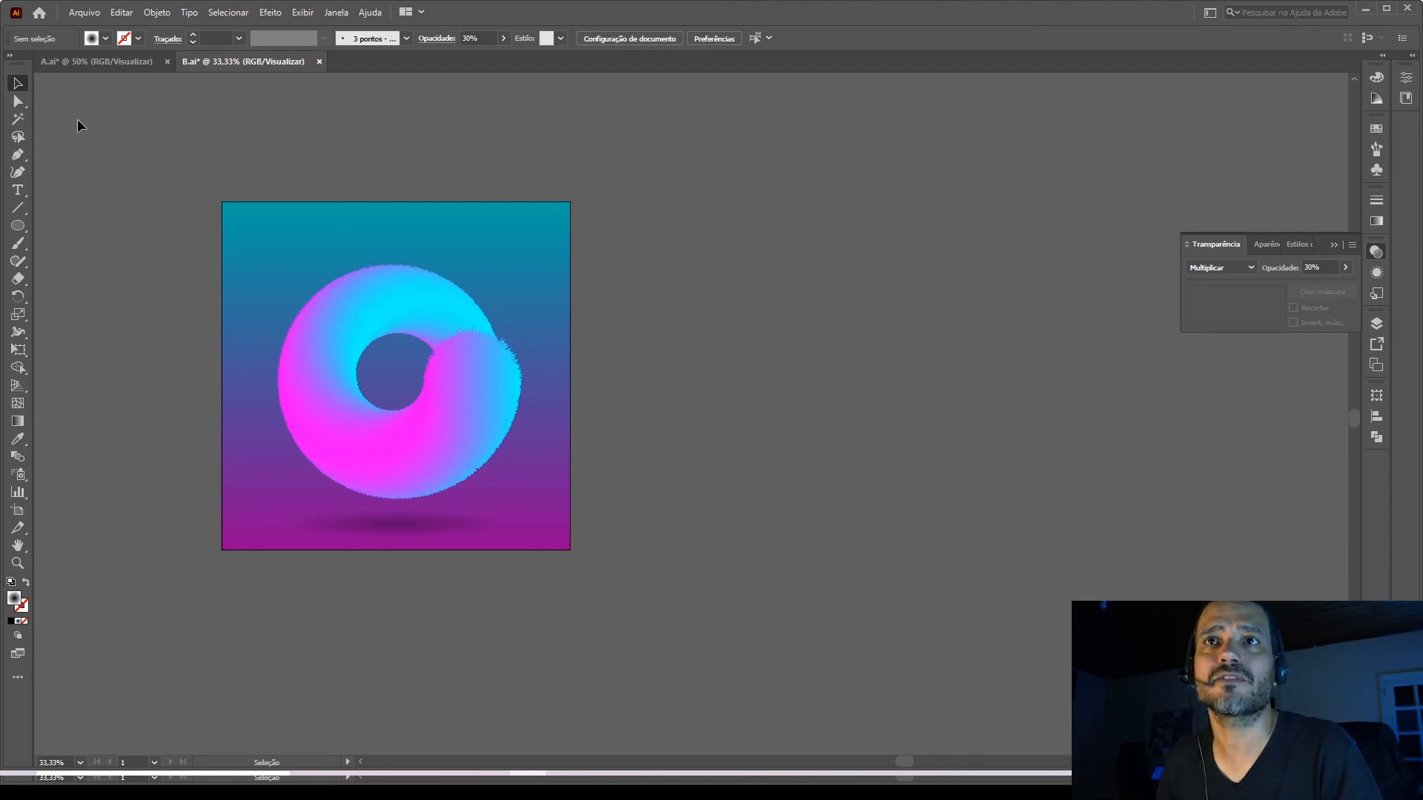
Create a new RGB document of 1080 × 1080 px.
click(98, 14)
click(109, 34)
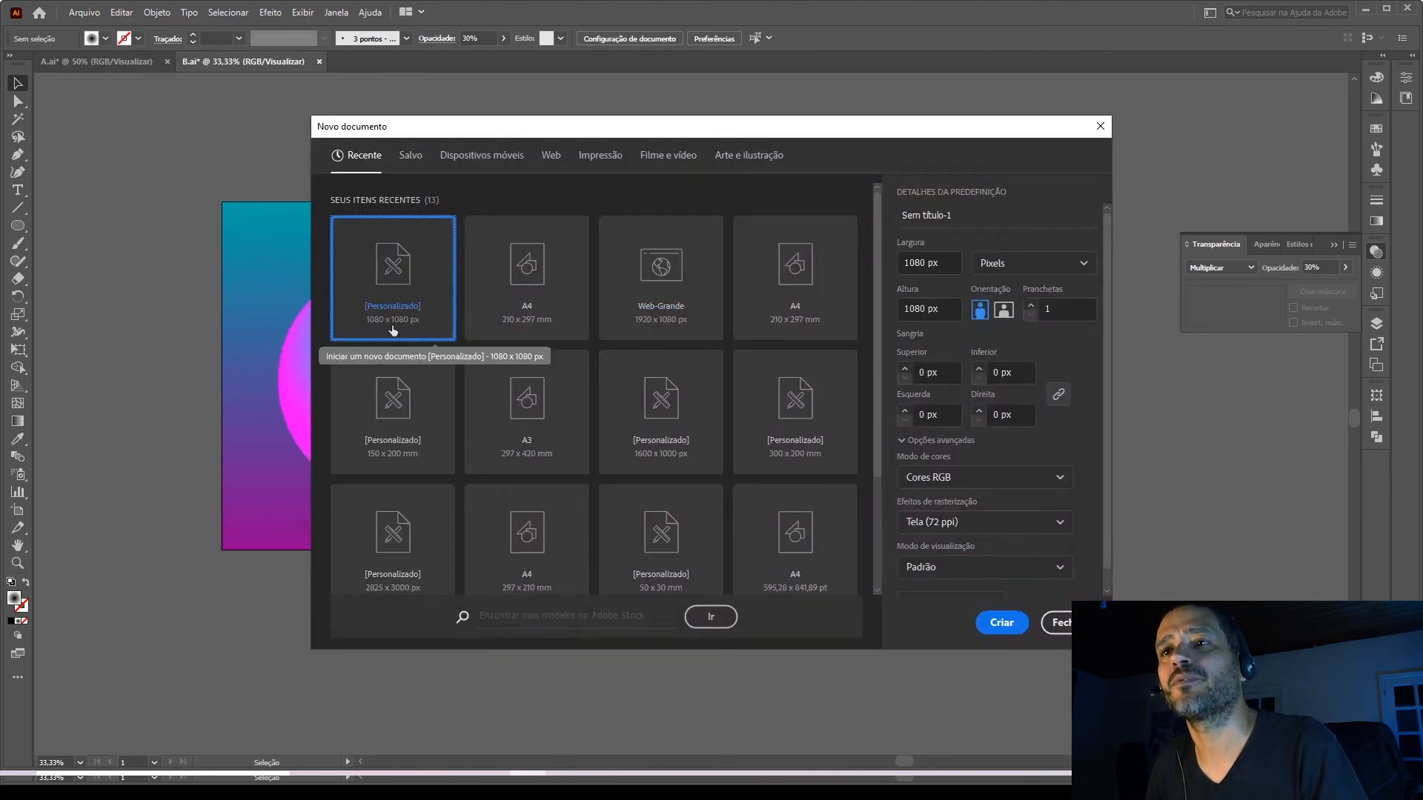
click(1002, 625)
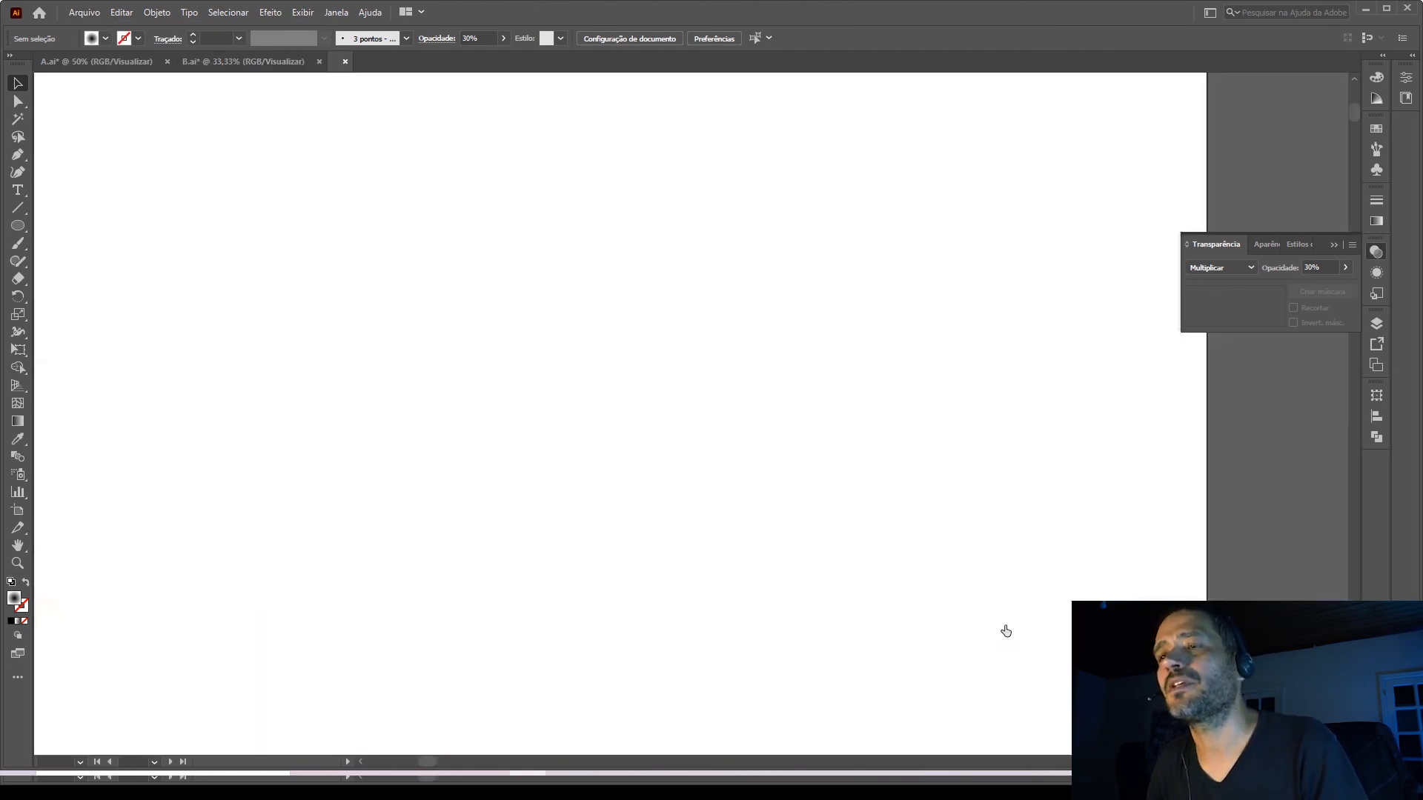
Cover the artboard with a 1080 × 1080 px rectangle, filled black with no stroke, and deselect it.
drag(14, 224, 81, 227)
drag(412, 146, 937, 665)
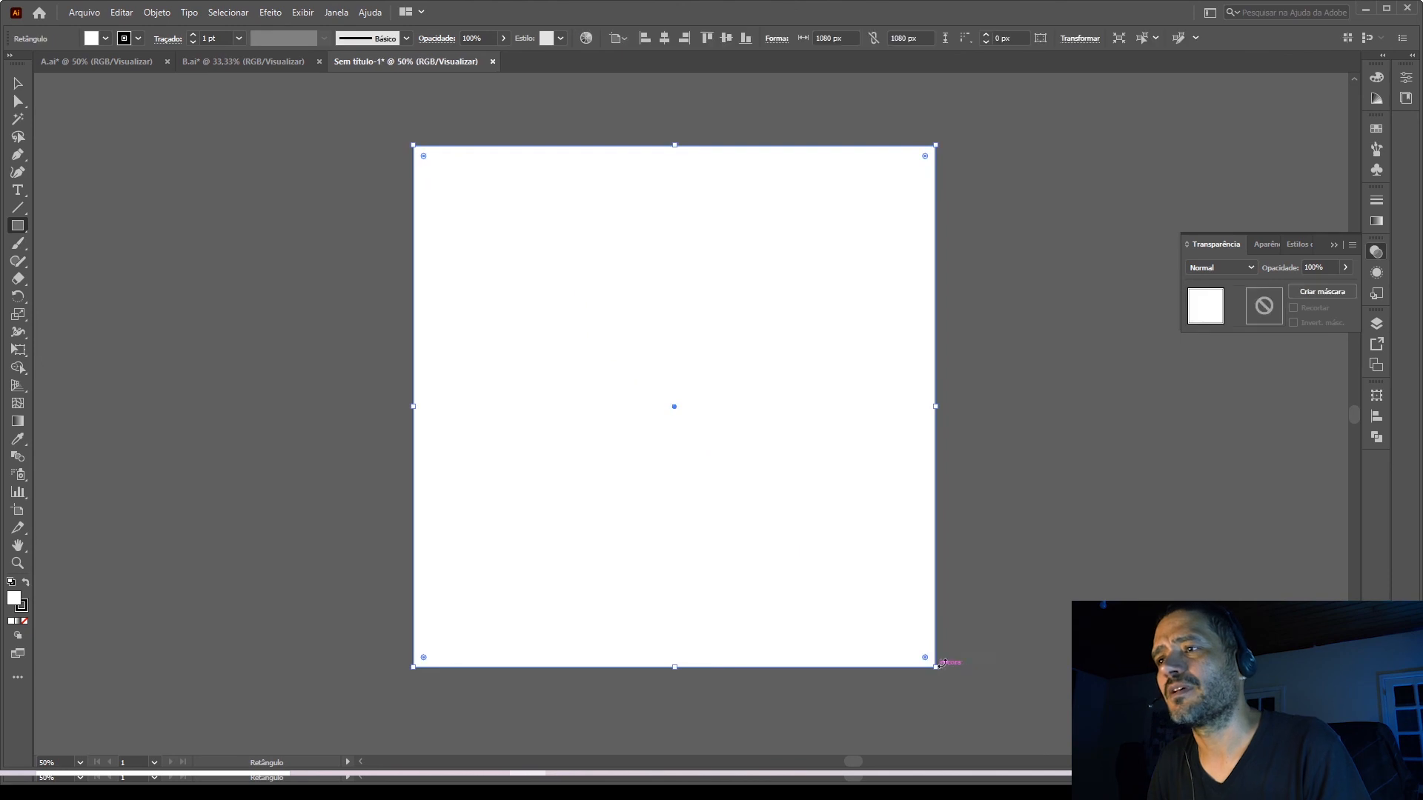
click(26, 583)
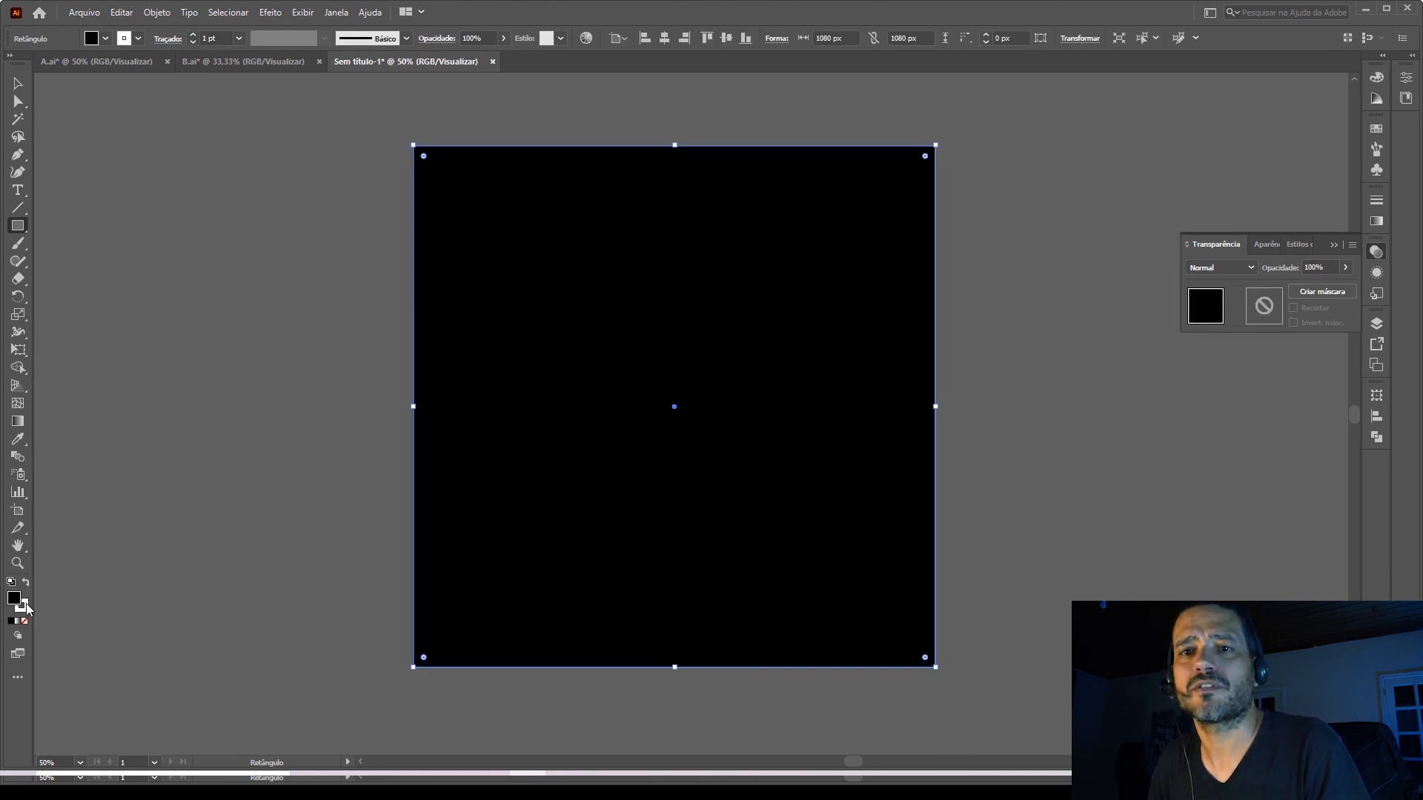
click(25, 608)
click(25, 620)
click(14, 598)
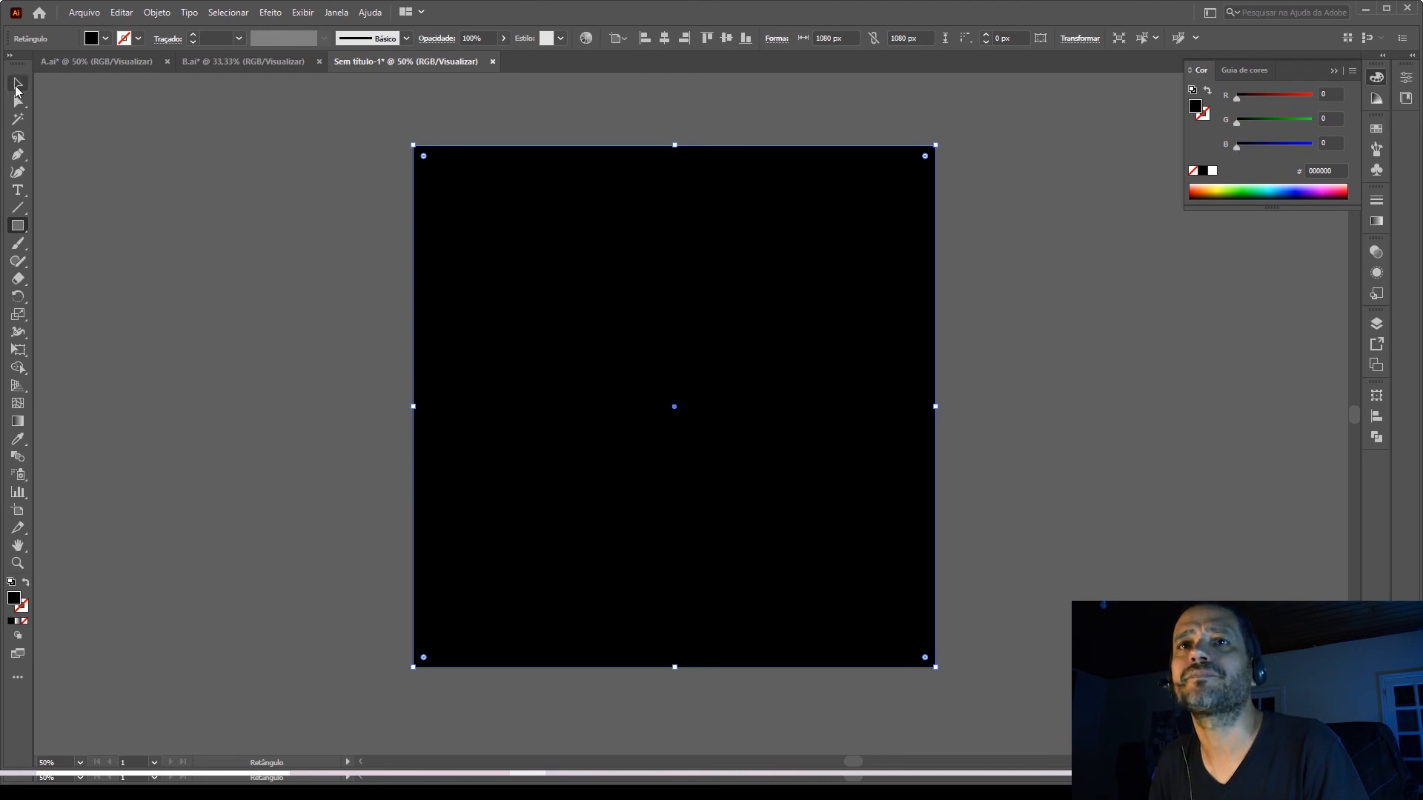
click(17, 84)
click(233, 220)
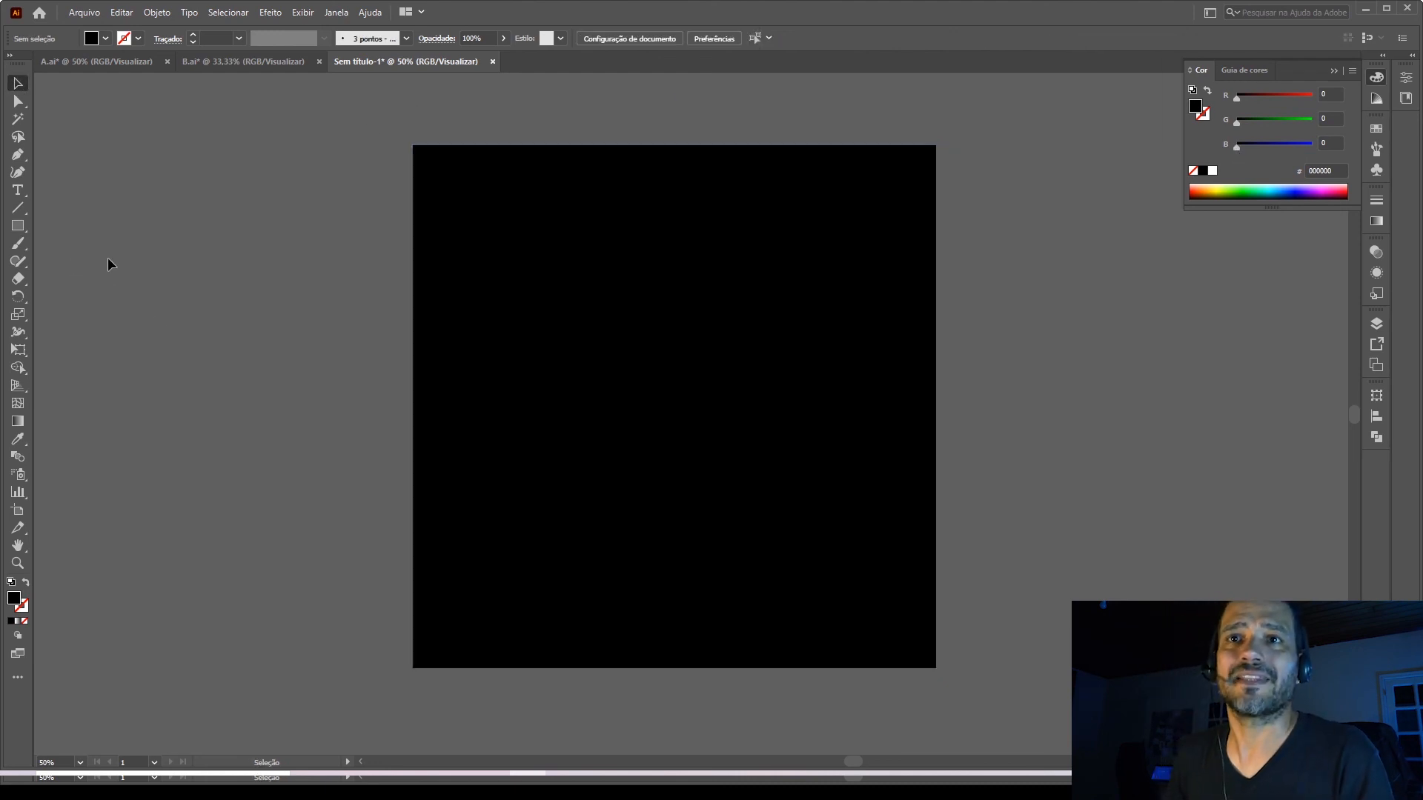
Draw a closed, wavy freehand shape about 101 × 102 px beside the artboard with the Pencil tool and give it a black stroke.
click(16, 260)
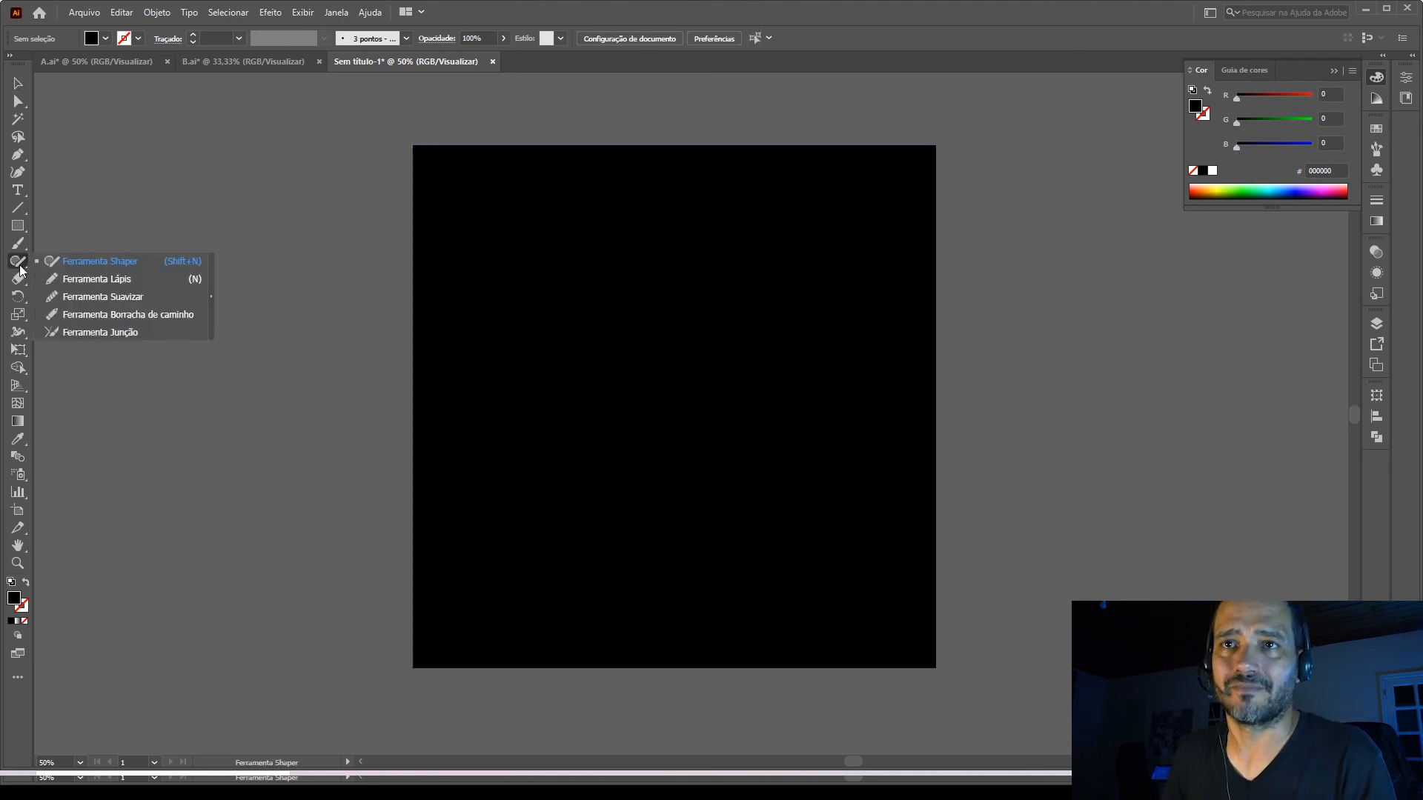
click(81, 286)
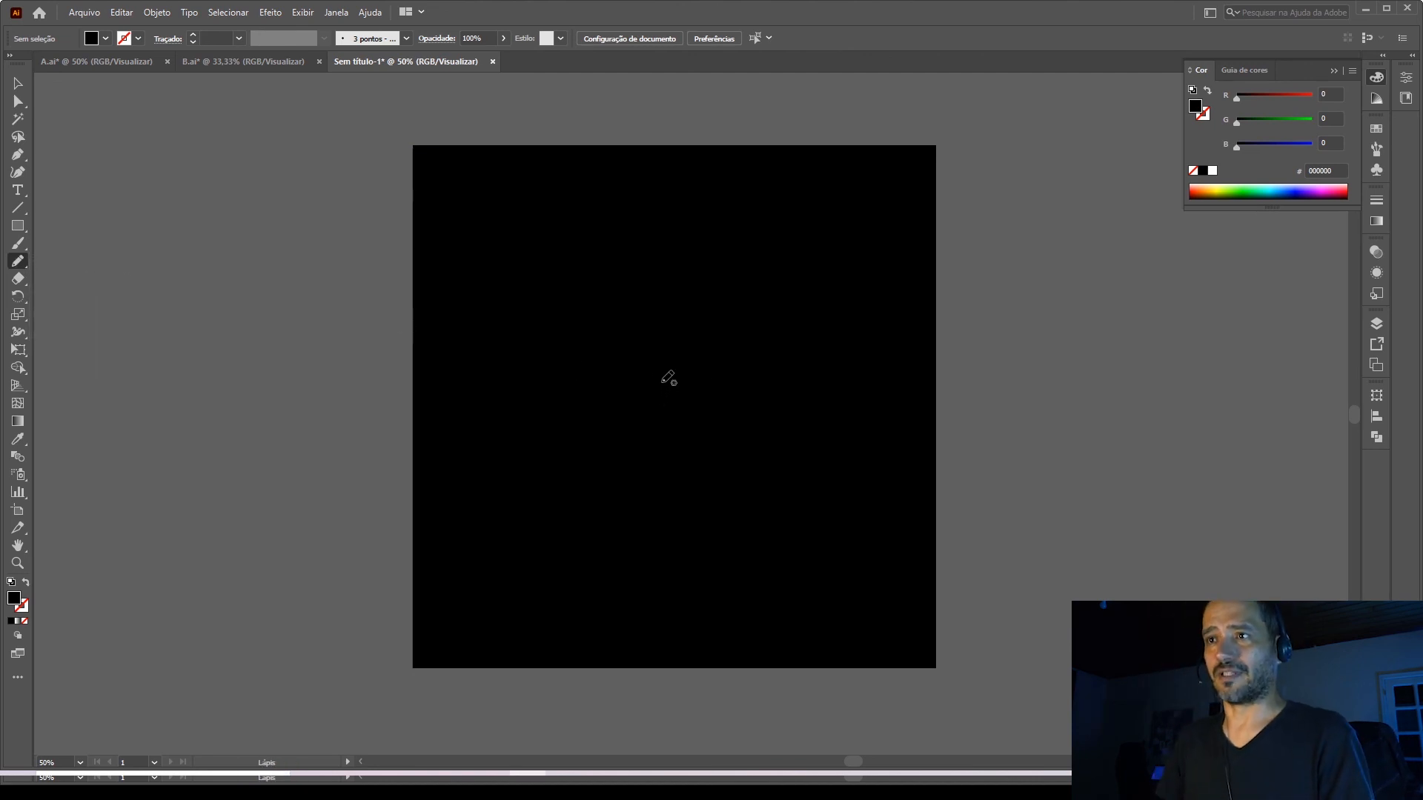
scroll(502, 376, down, 2)
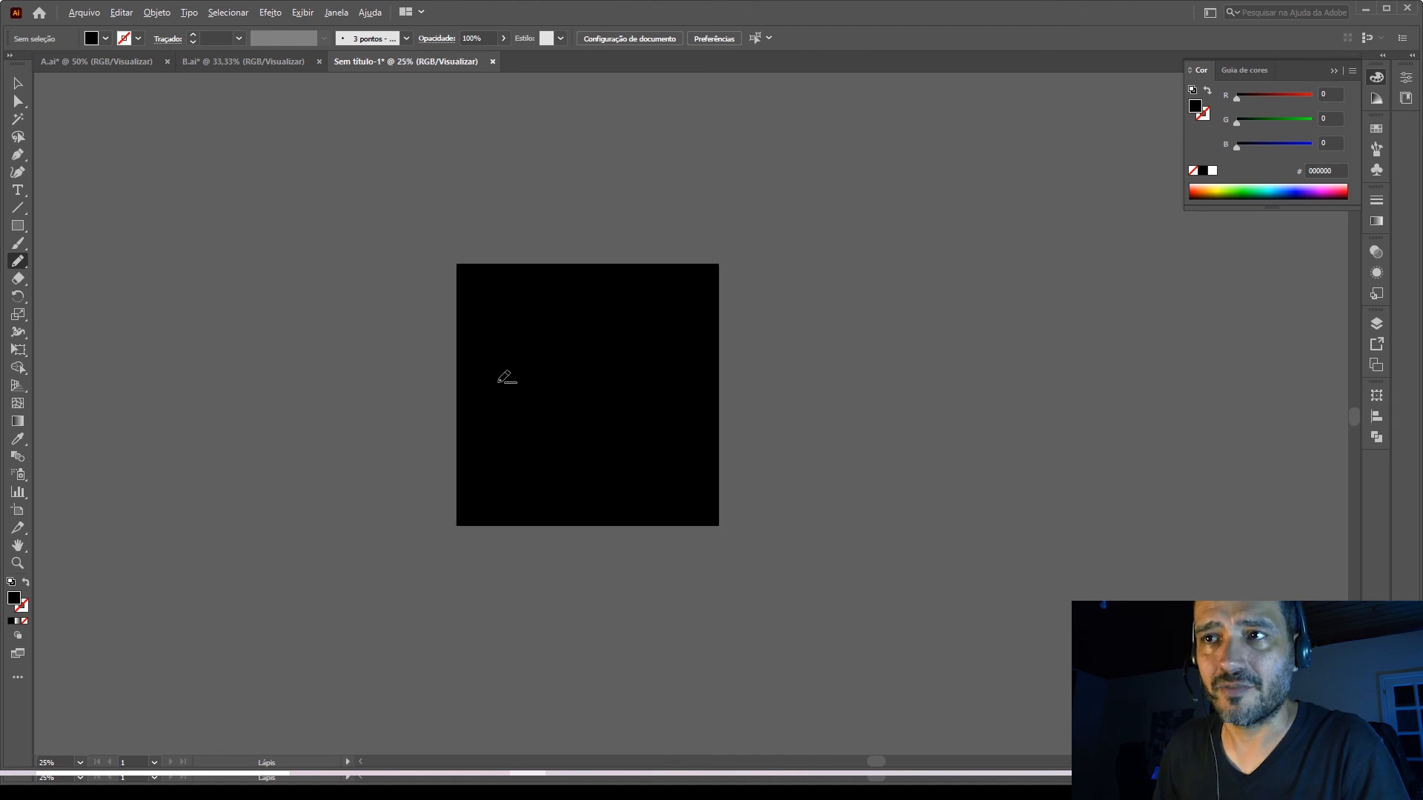
scroll(237, 377, up, 1)
scroll(248, 376, up, 2)
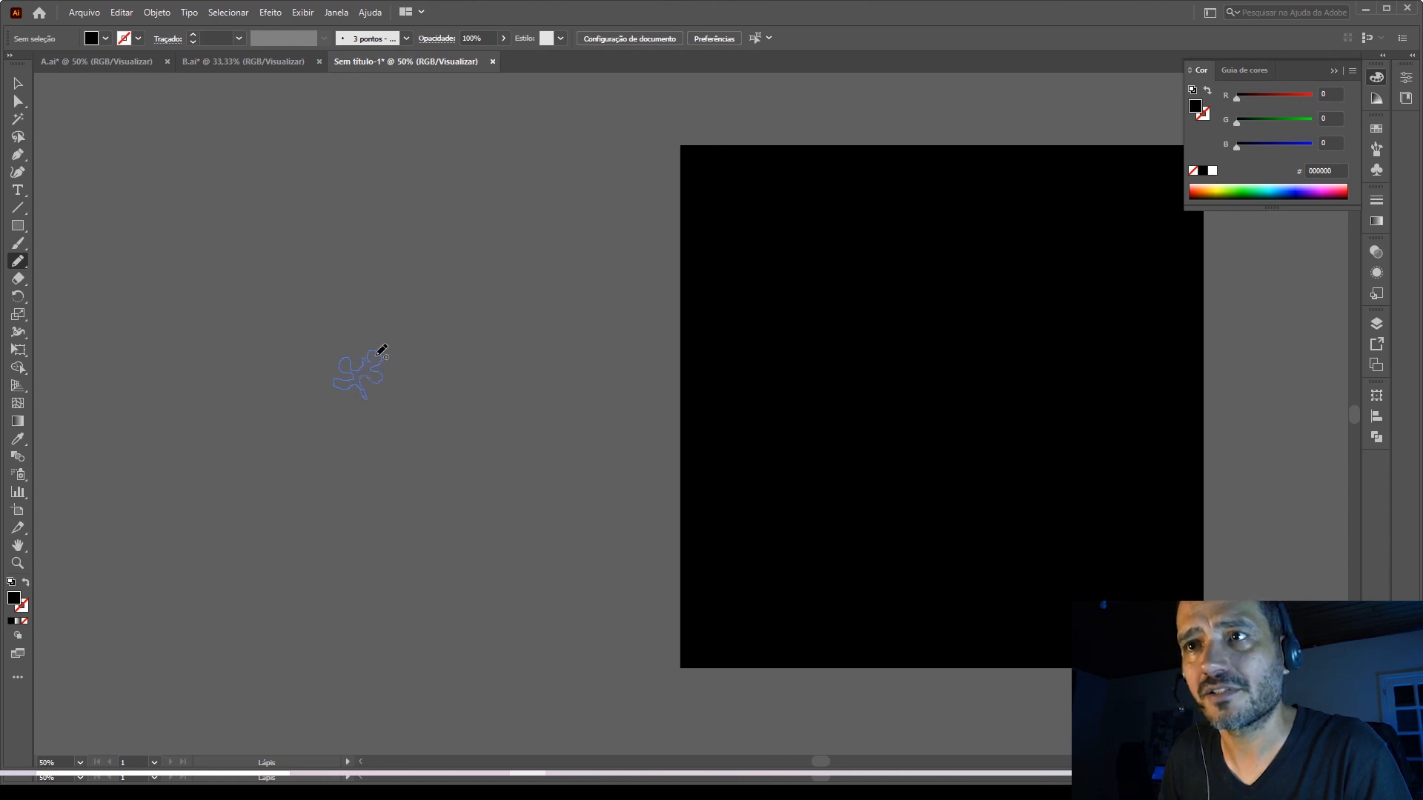
drag(377, 356, 447, 446)
click(18, 84)
click(433, 297)
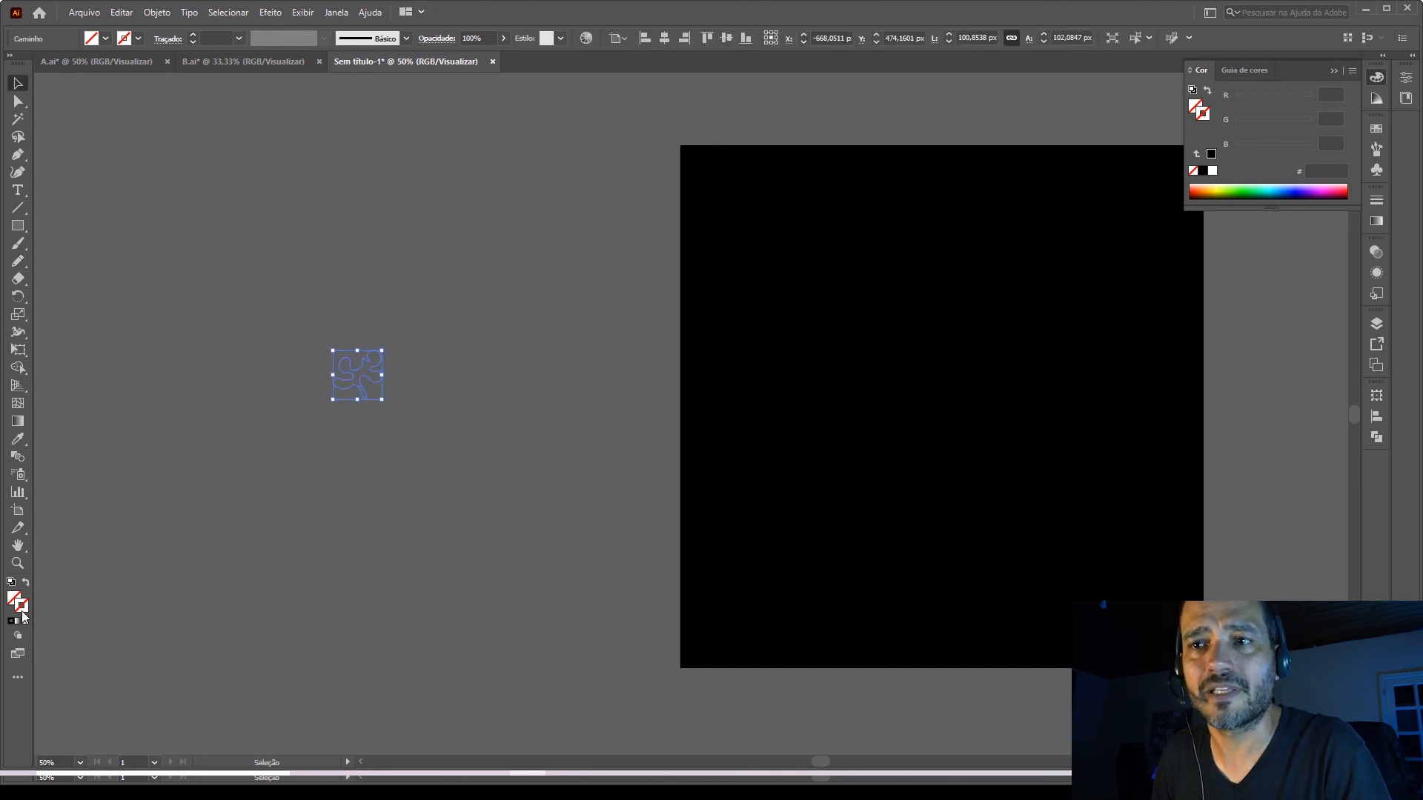
click(1203, 172)
Enlarge the freehand shape around its centre to about 1249 × 1264 px.
scroll(301, 179, down, 2)
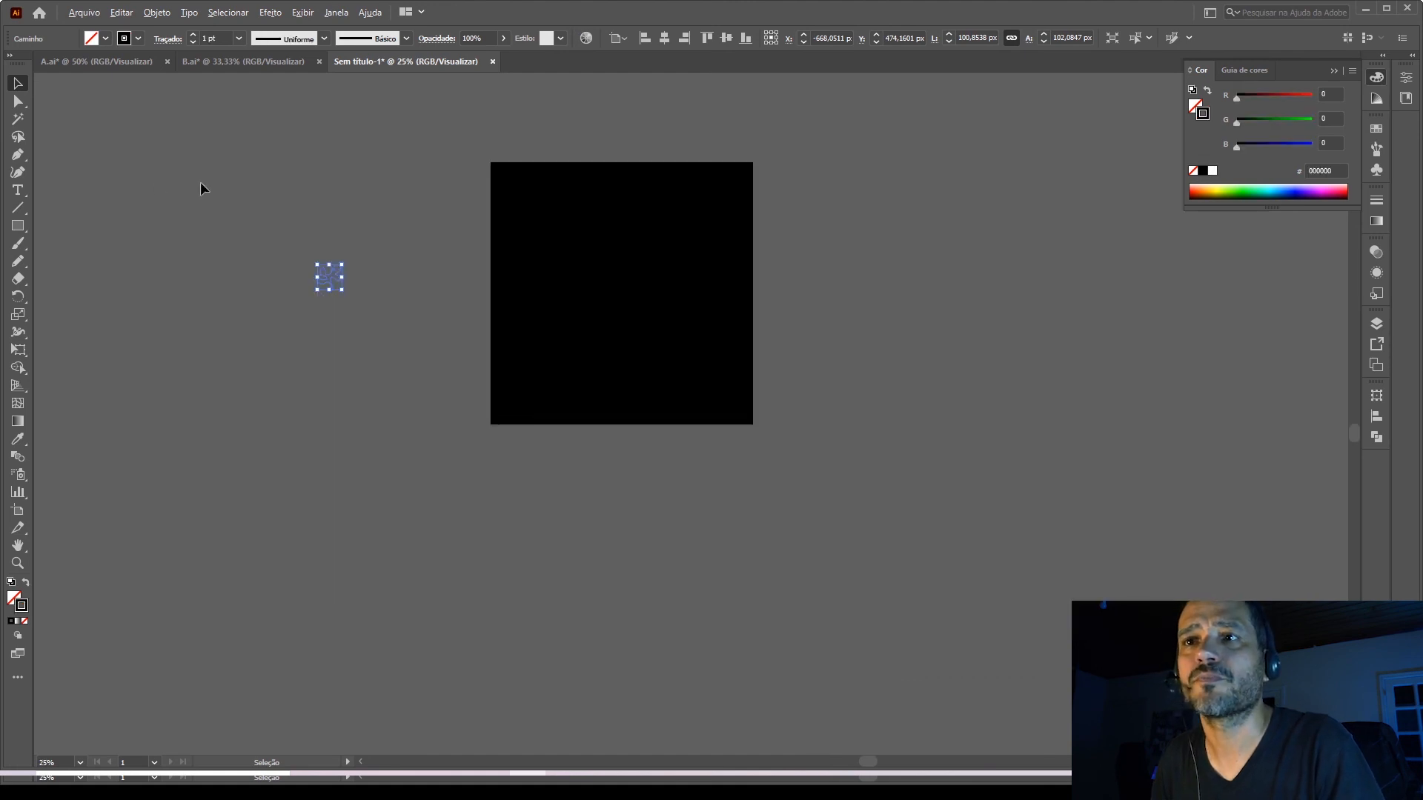
click(305, 248)
key(ctrl+a)
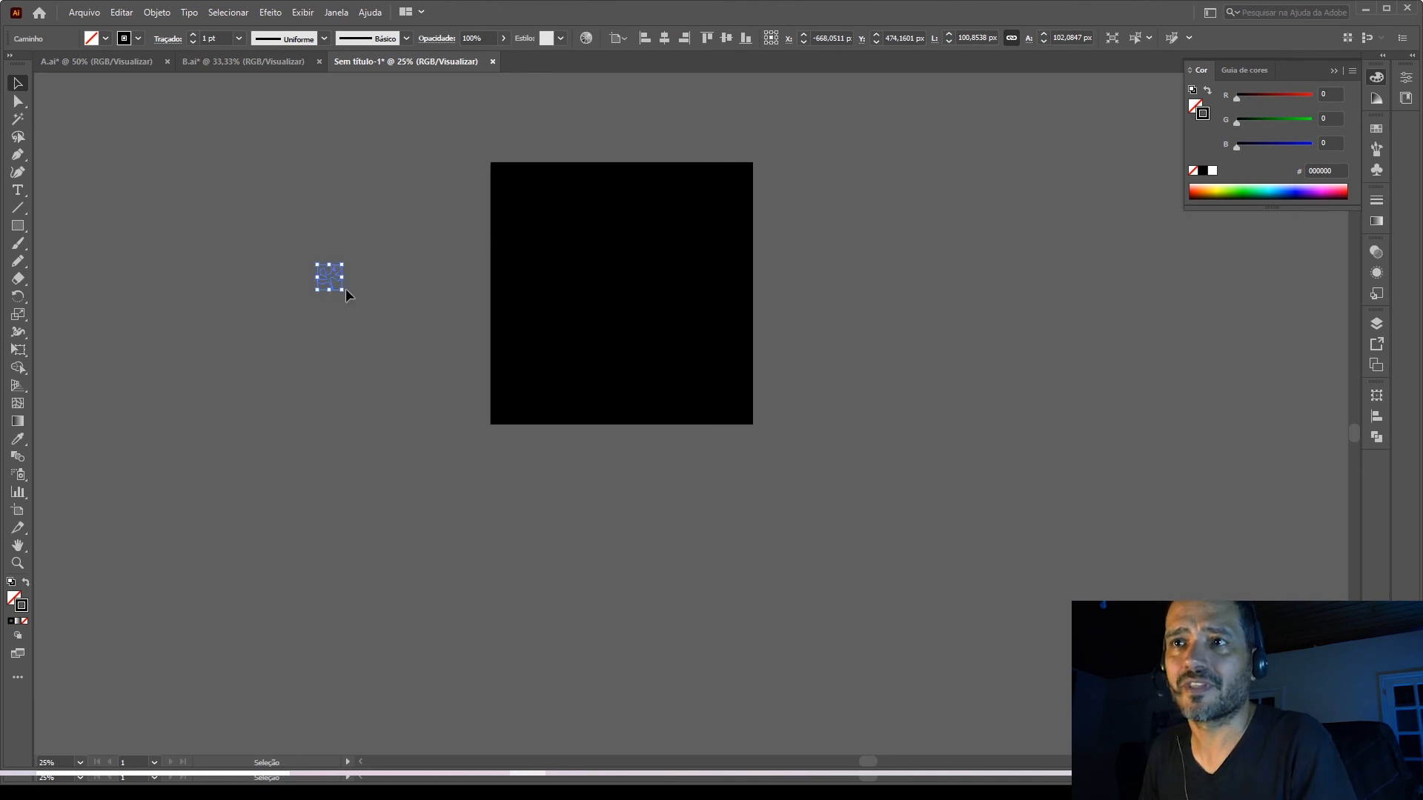
mouse_move(345, 290)
mouse_down()
mouse_move(447, 381)
mouse_move(487, 442)
mouse_move(481, 431)
mouse_up()
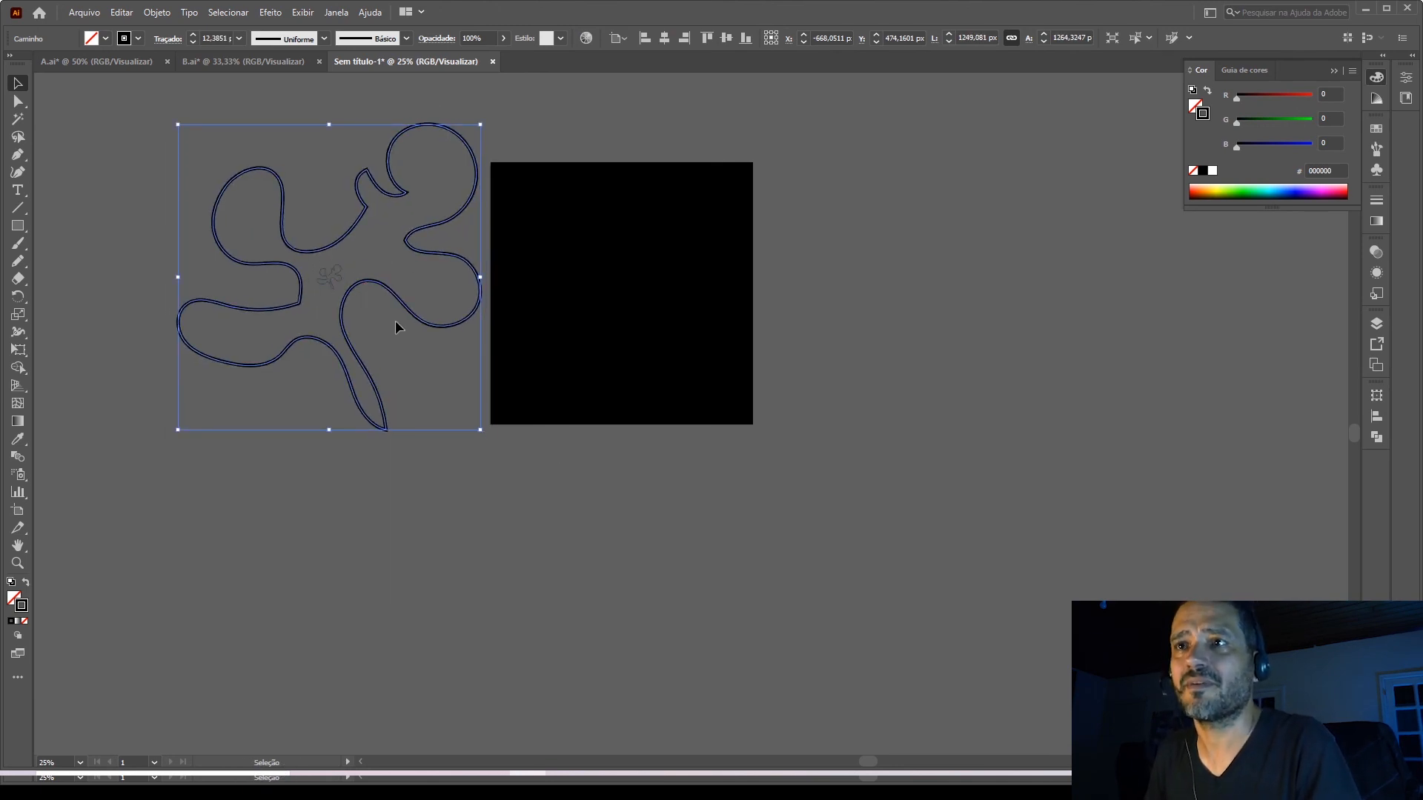
Set the enlarged freehand shape's stroke weight to 0.3 pt and deselect it.
click(1377, 204)
click(1269, 216)
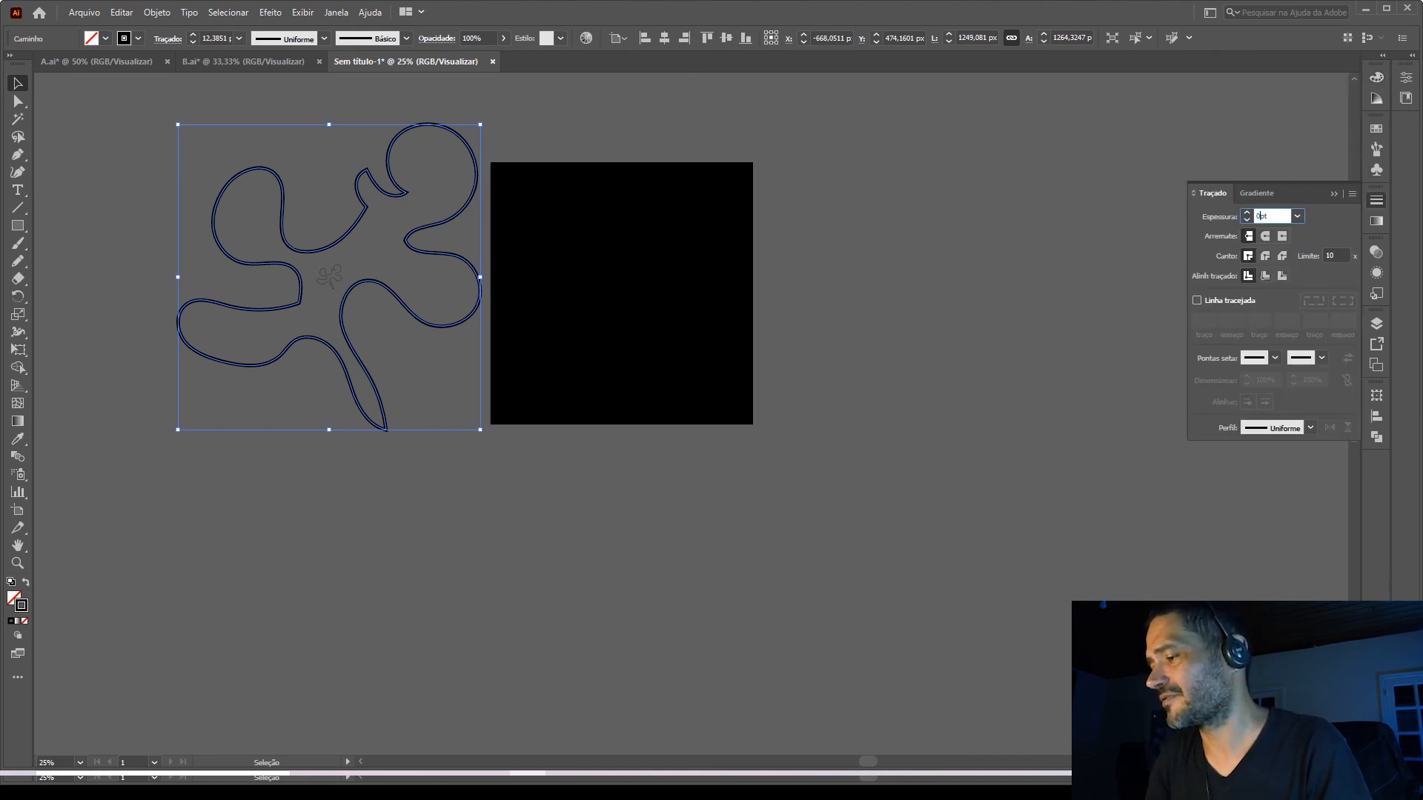
text(0,3)
key(Return)
click(427, 522)
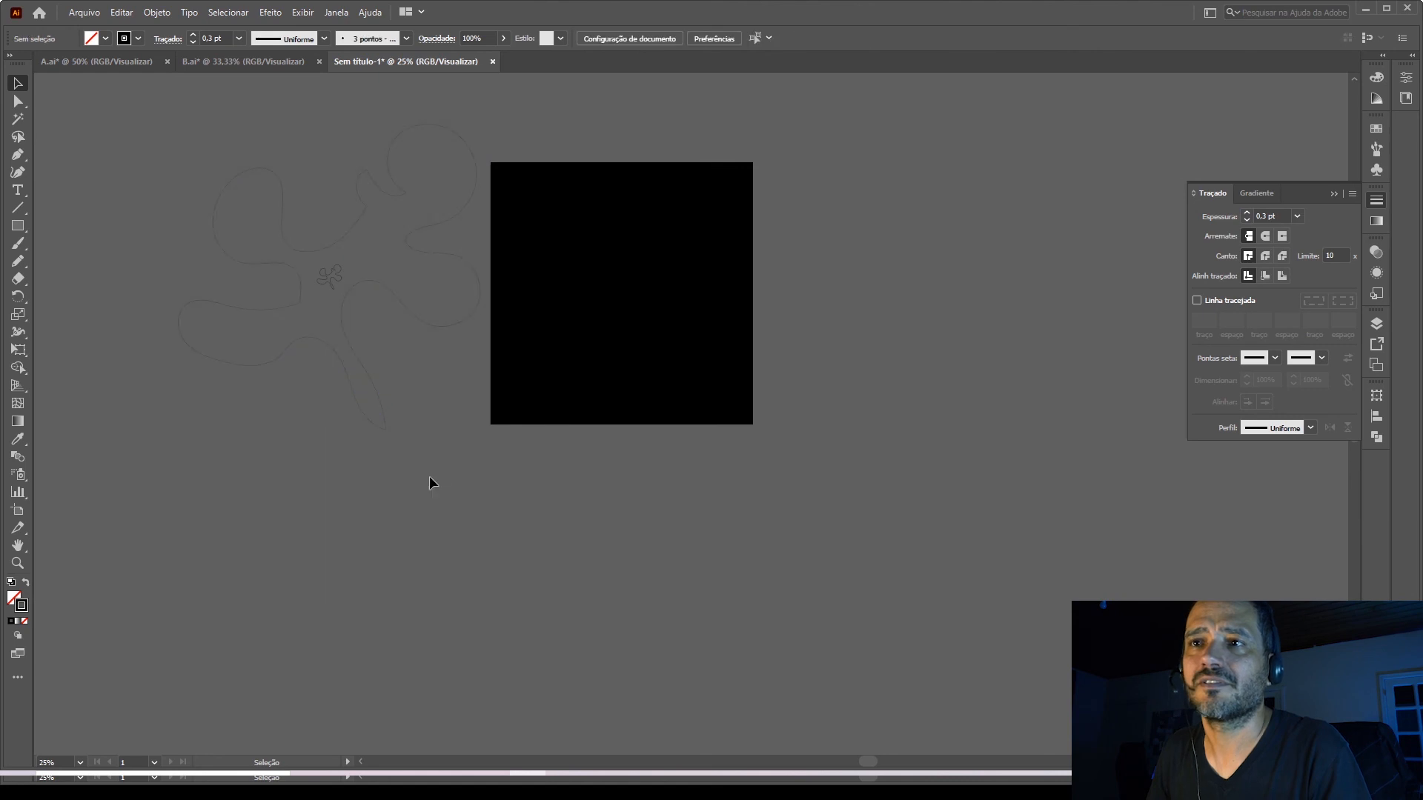
Give the large freehand outline a cyan stroke and deselect it.
drag(249, 209, 248, 208)
click(396, 311)
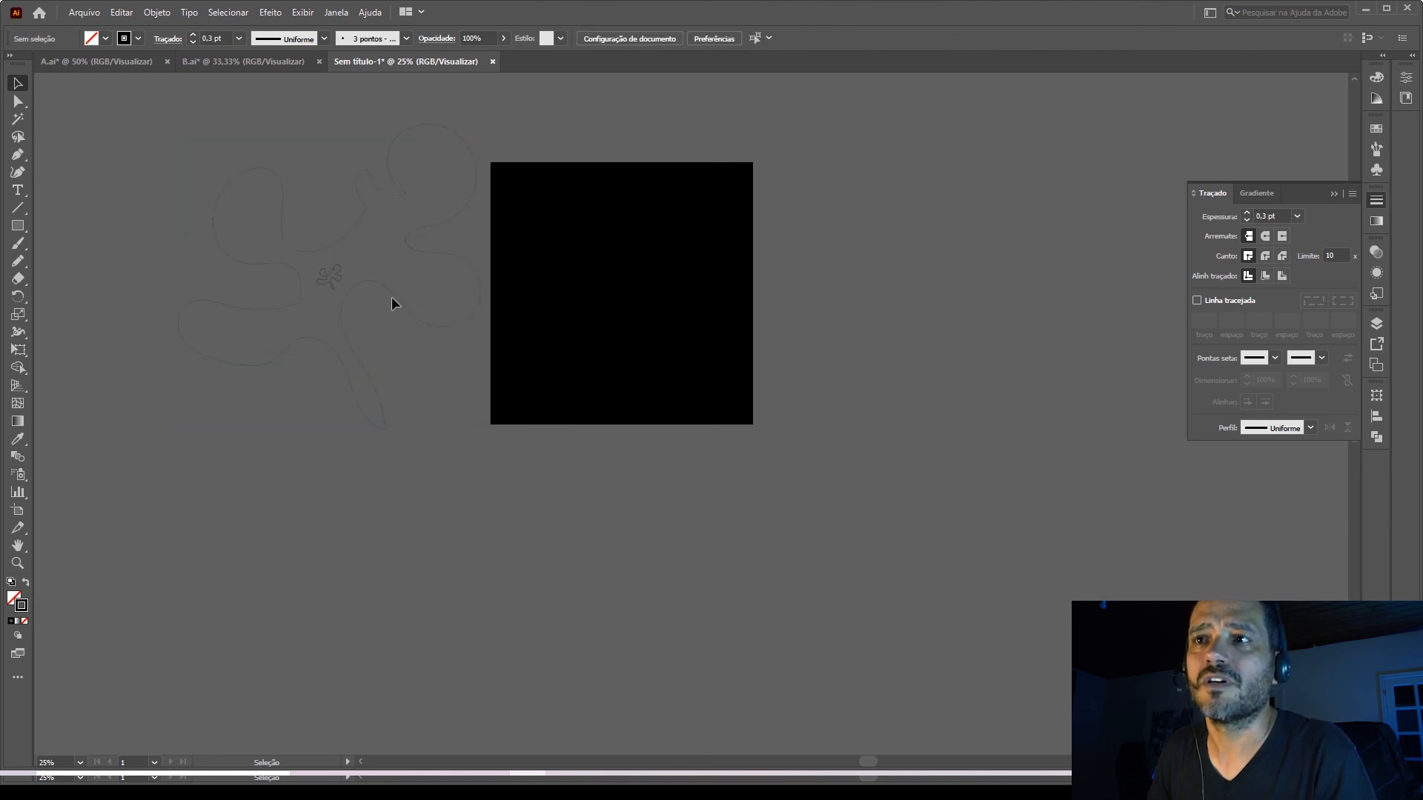
click(397, 295)
click(1377, 129)
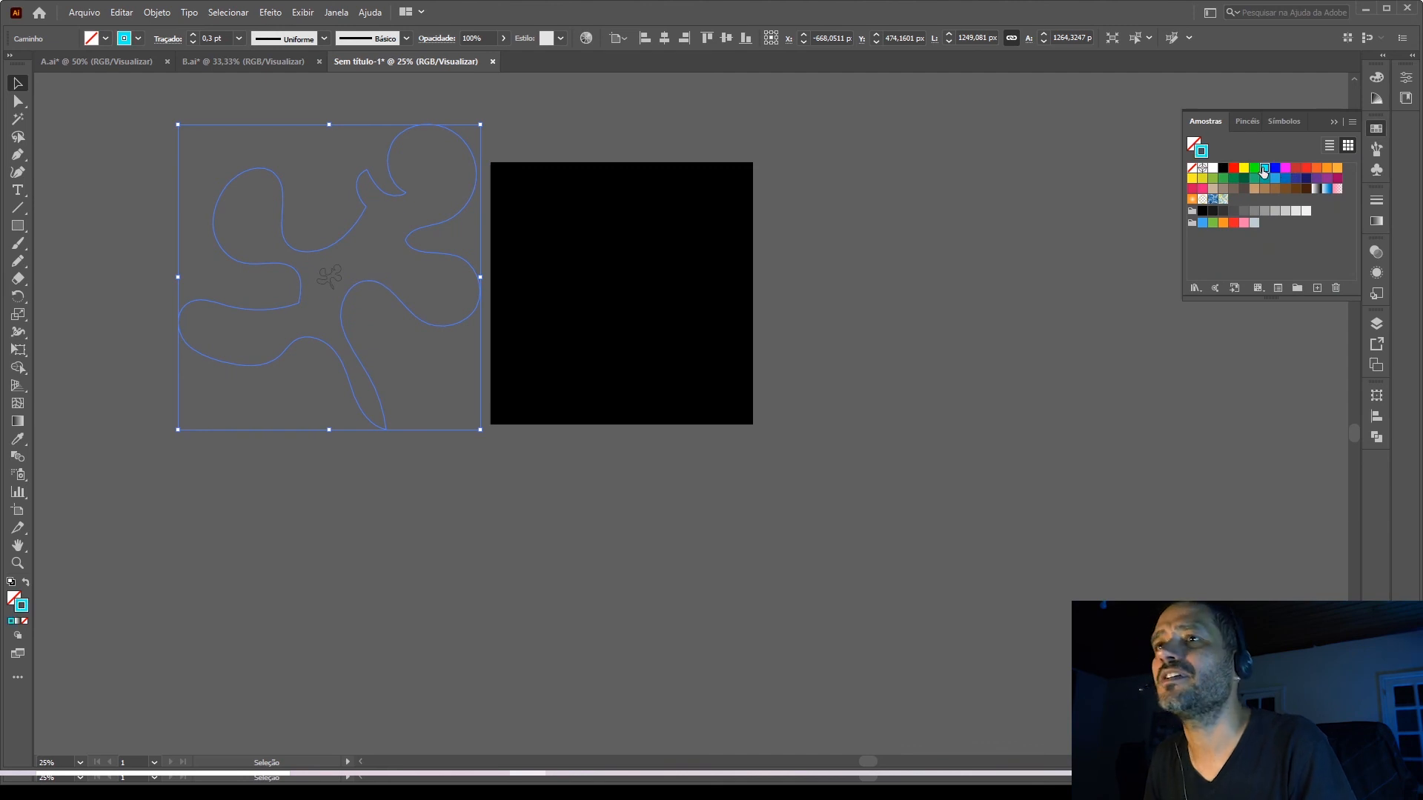
click(1008, 286)
Scale the large and small freehand shapes down together to about 917 × 929 px and place them on the black square.
scroll(326, 281, up, 1)
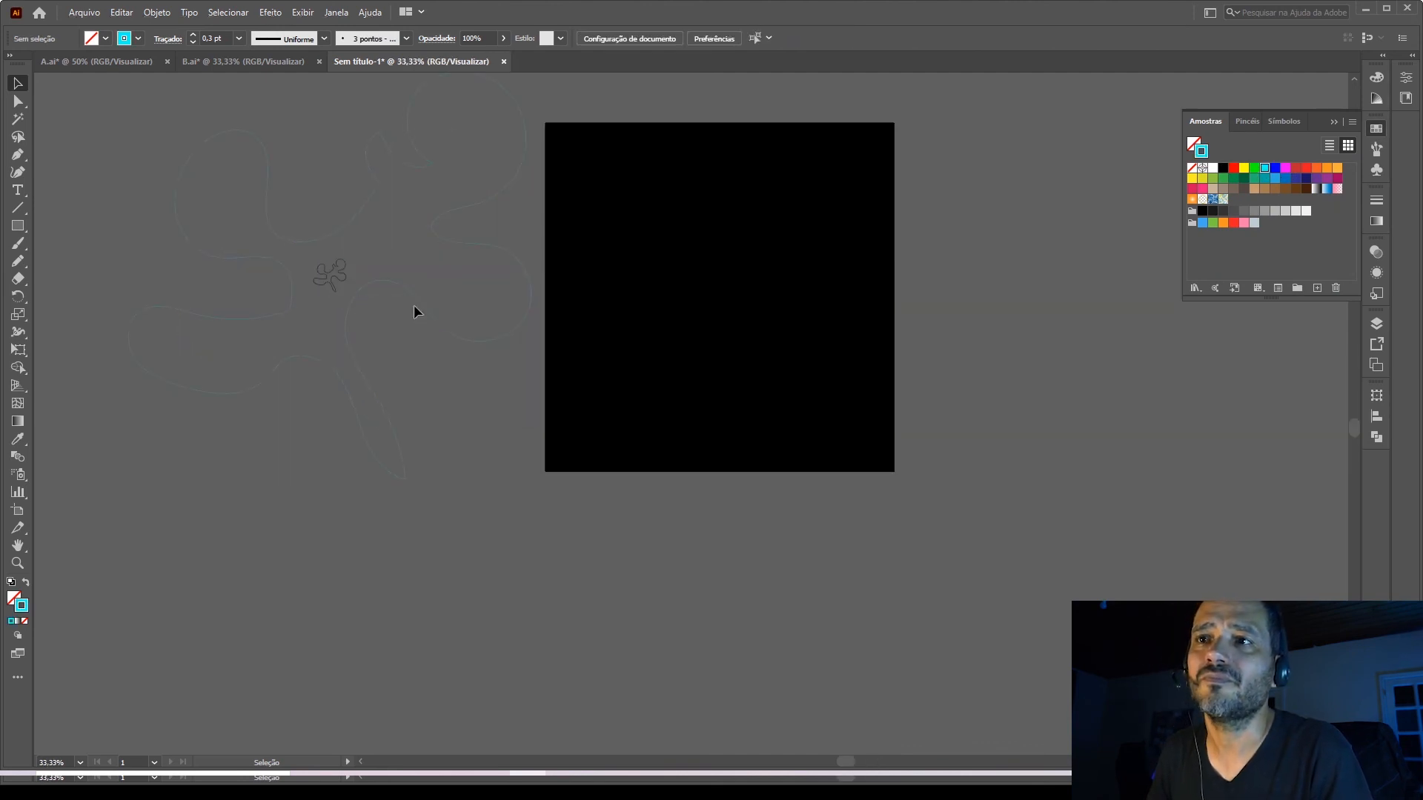
scroll(413, 304, up, 1)
scroll(418, 311, down, 1)
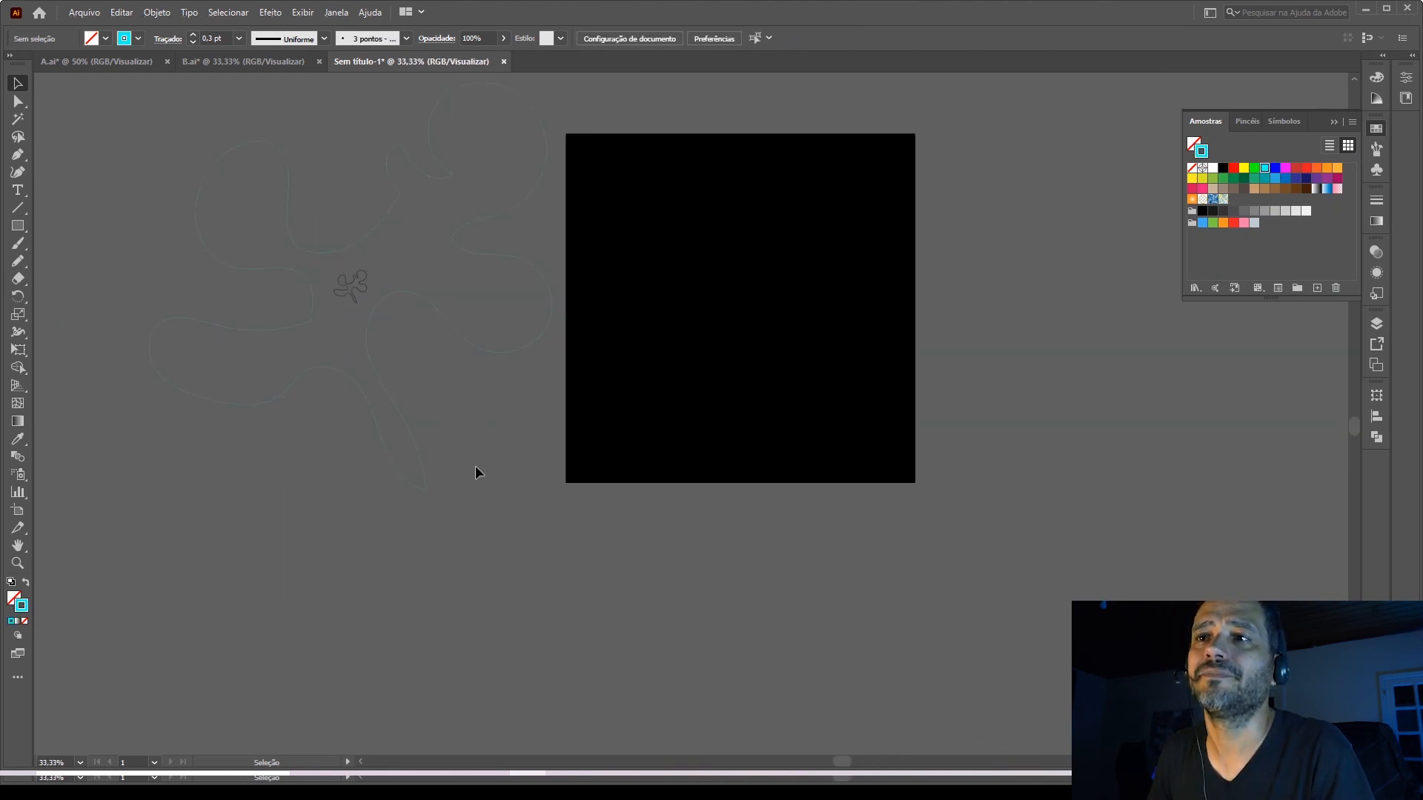
click(374, 315)
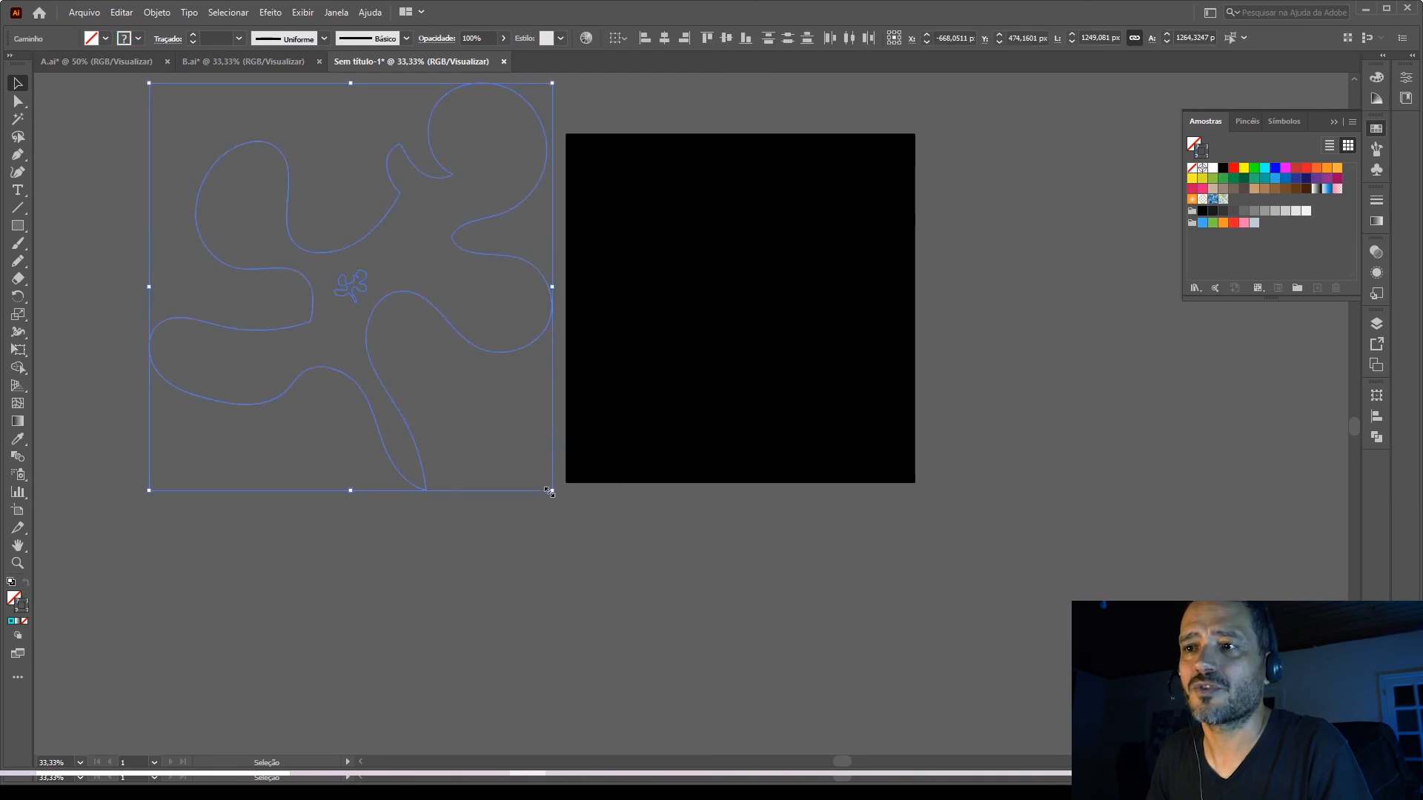
drag(549, 492, 498, 437)
drag(443, 333, 819, 353)
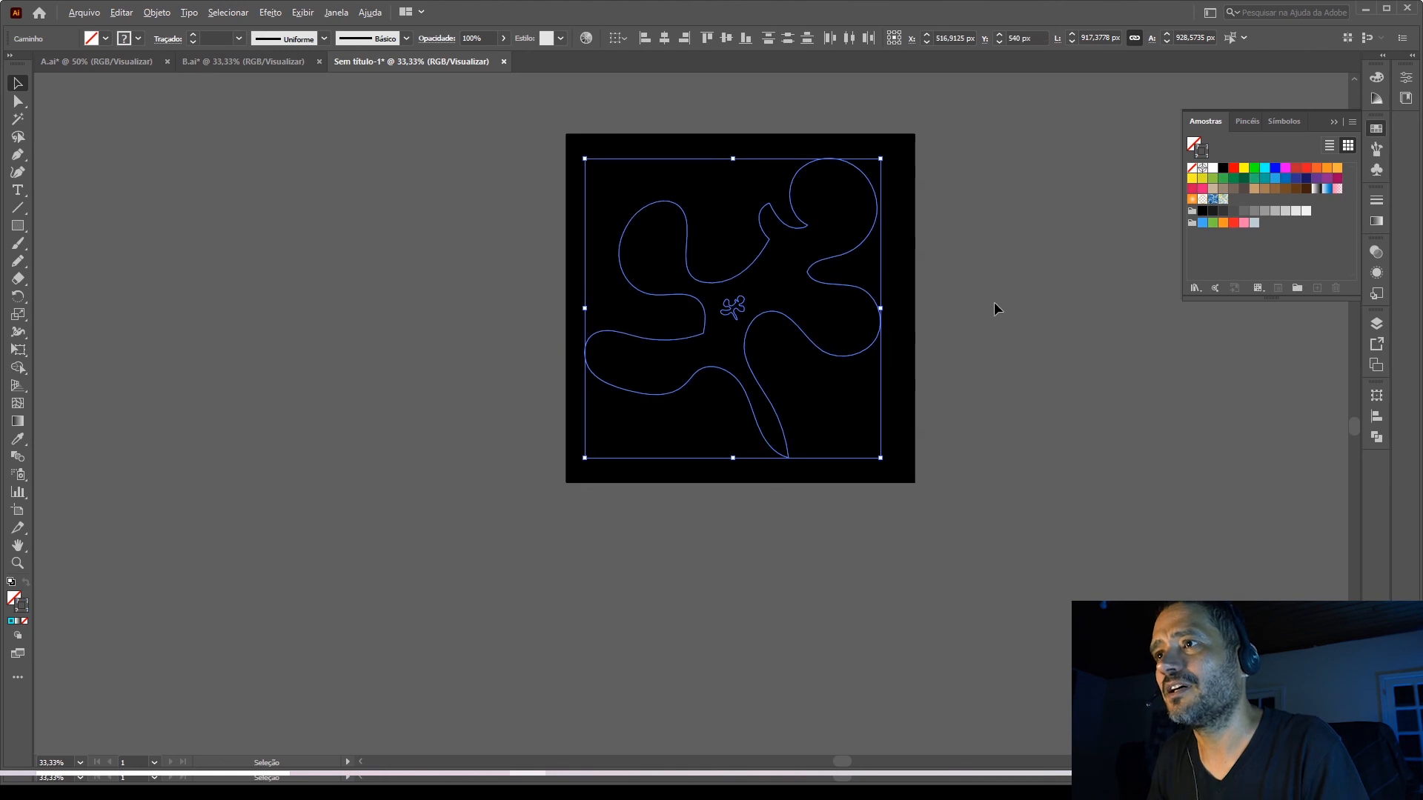
scroll(994, 303, up, 1)
scroll(957, 375, down, 1)
scroll(932, 211, up, 1)
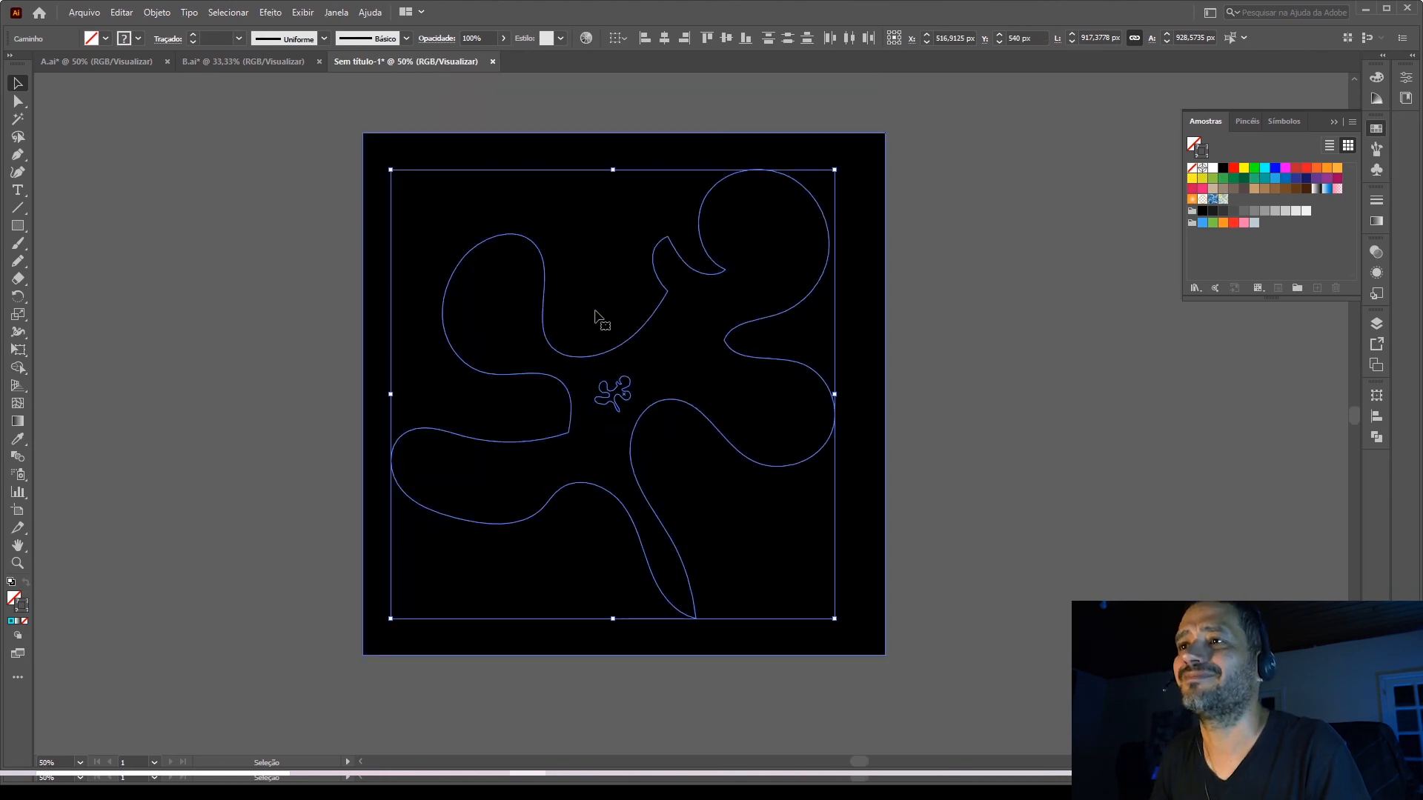
click(930, 381)
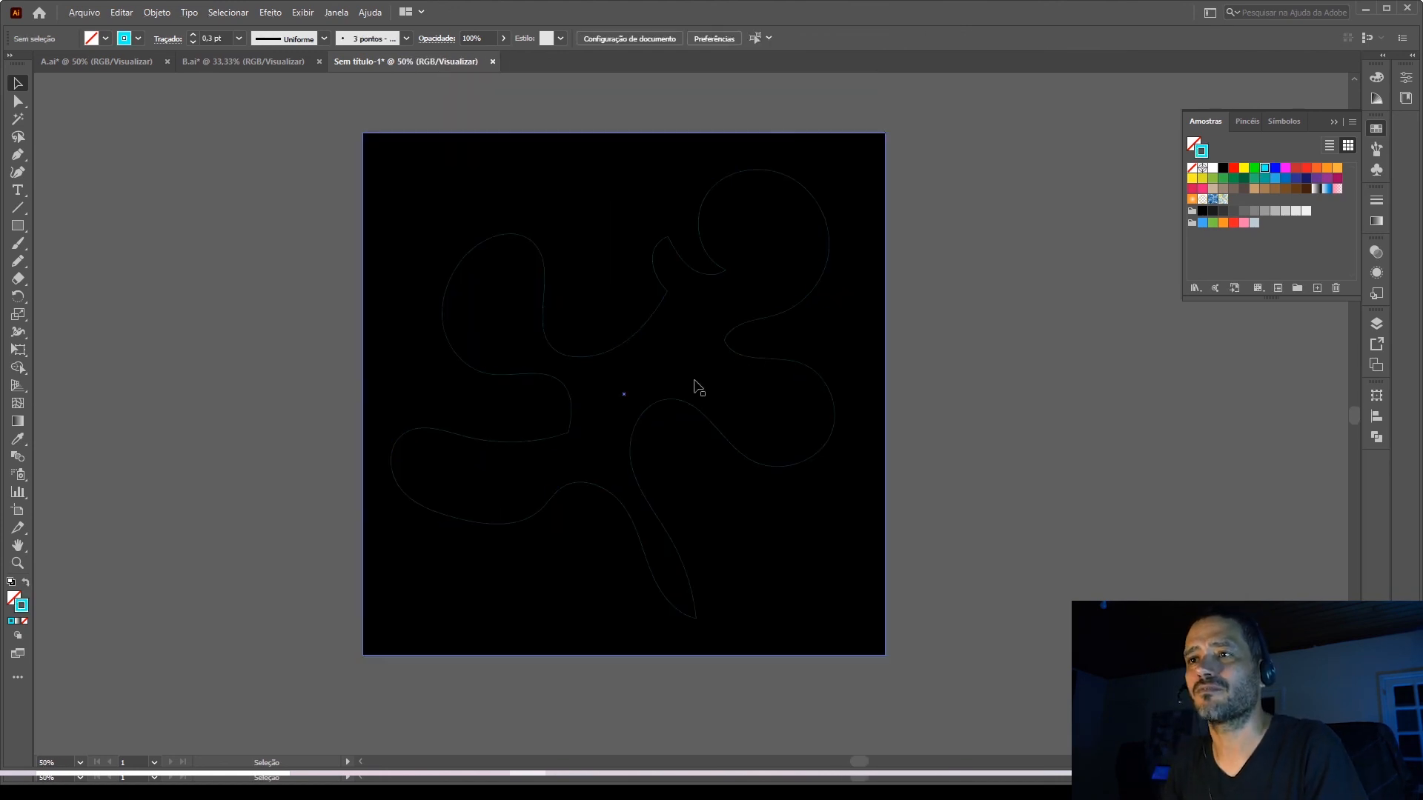
Blend the small central outline with the large cyan outline and deselect the result.
click(629, 395)
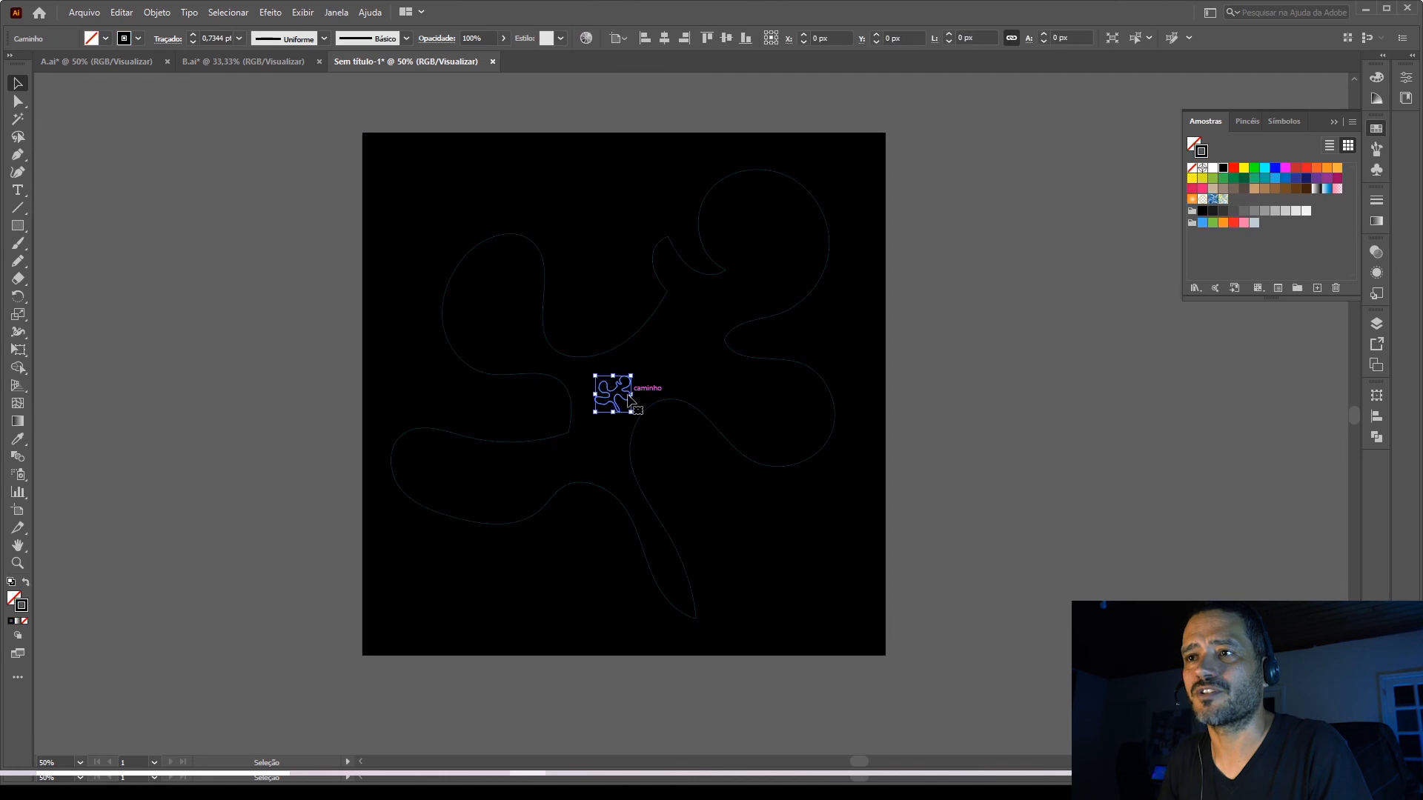
shift+click(761, 368)
key(a)
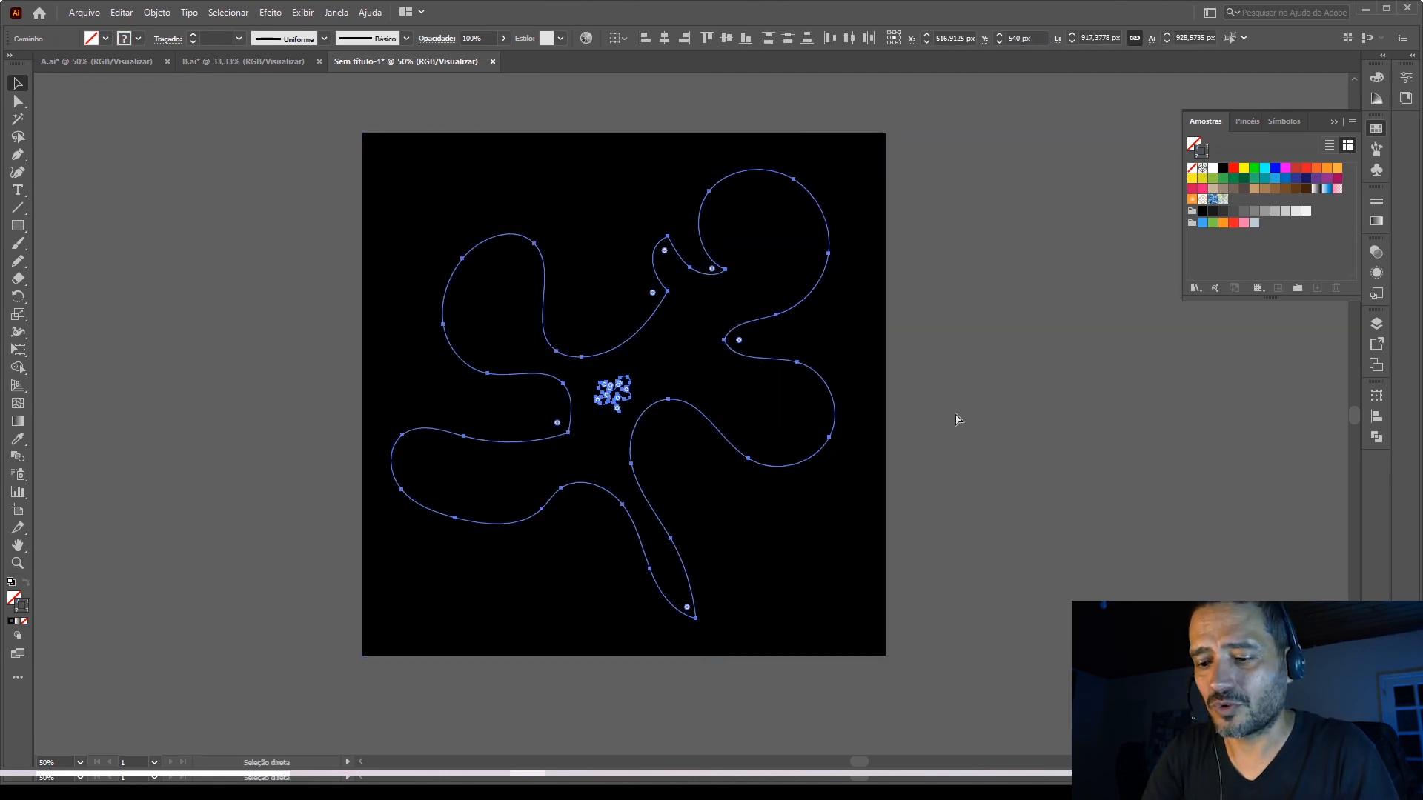
key(ctrl+alt+b)
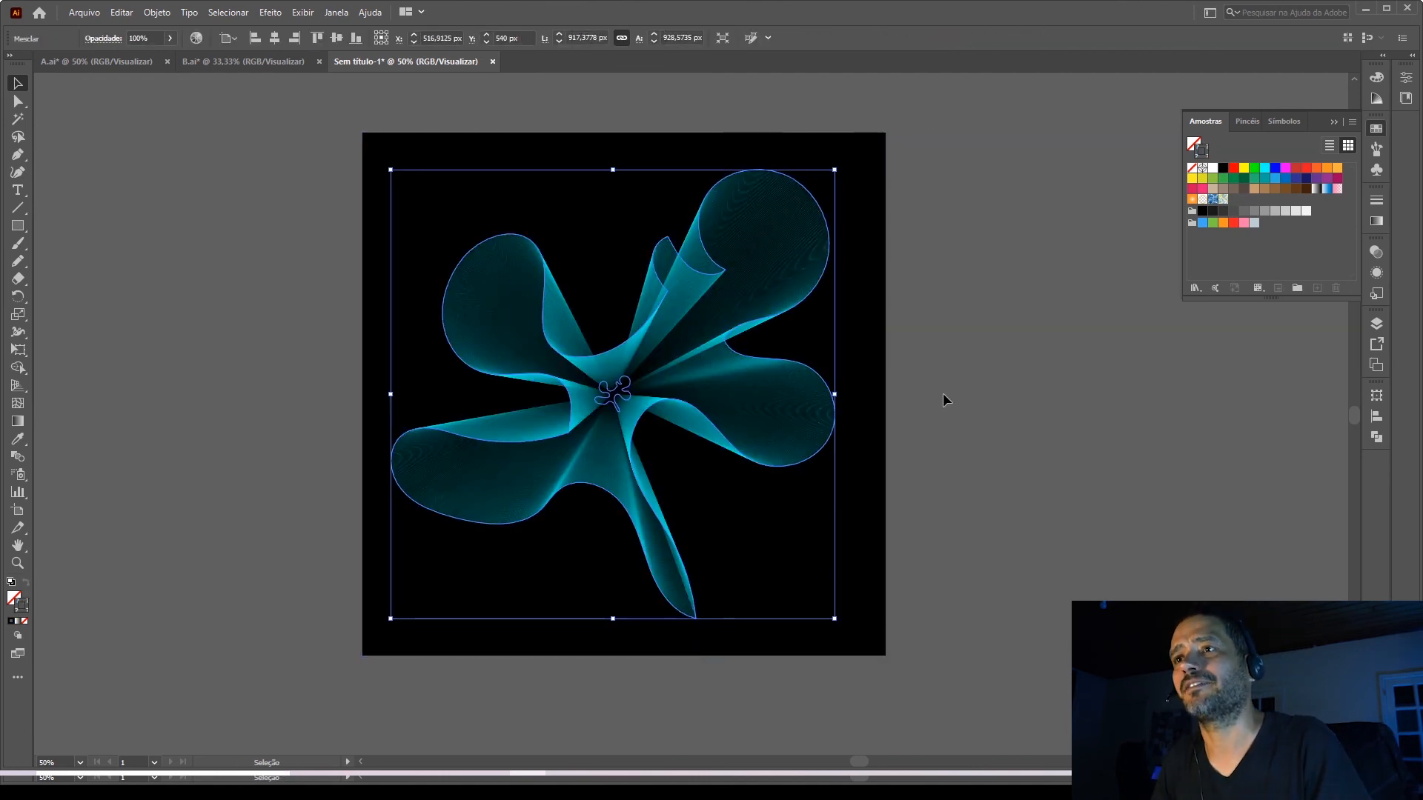
click(943, 393)
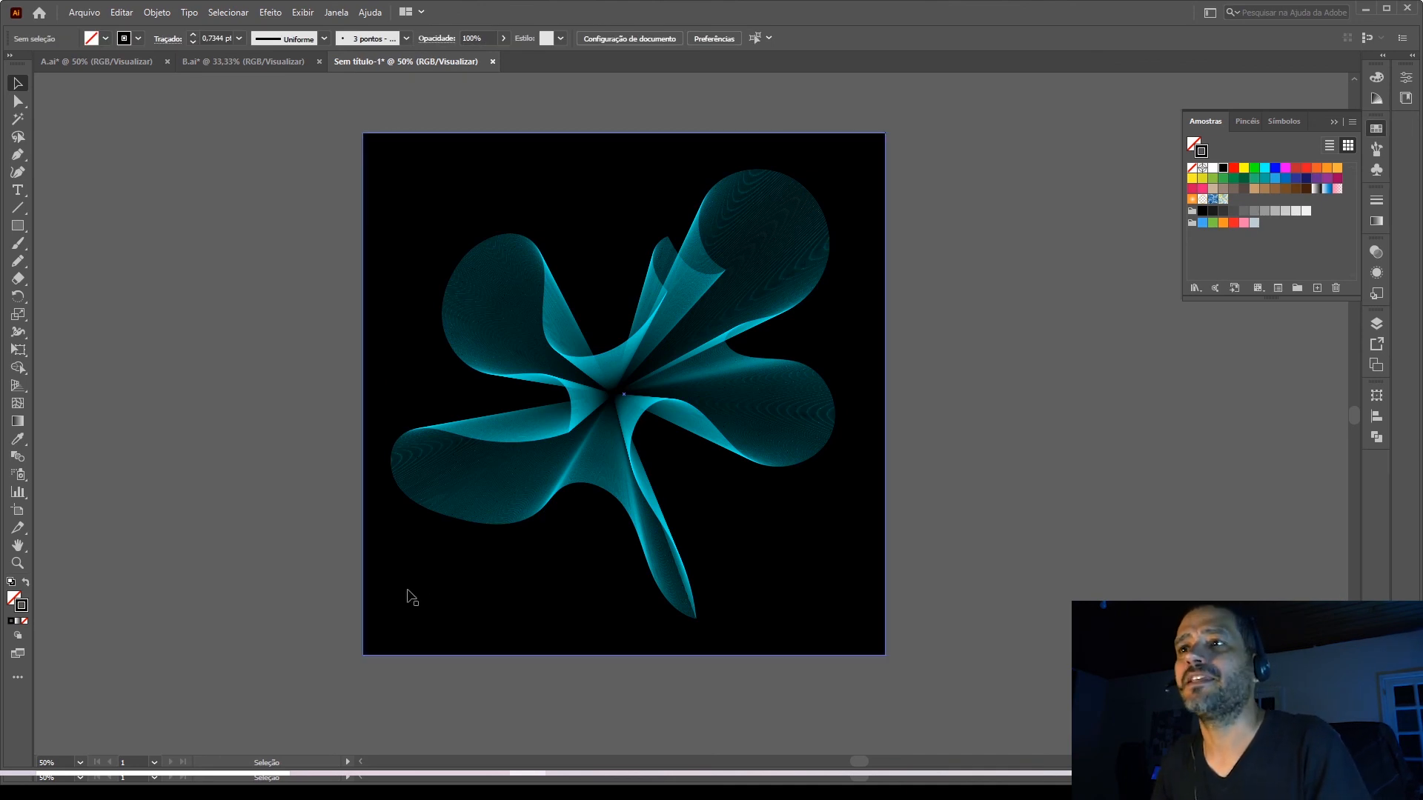
Change the blend's spacing to 1000 specified steps and deselect it.
click(693, 406)
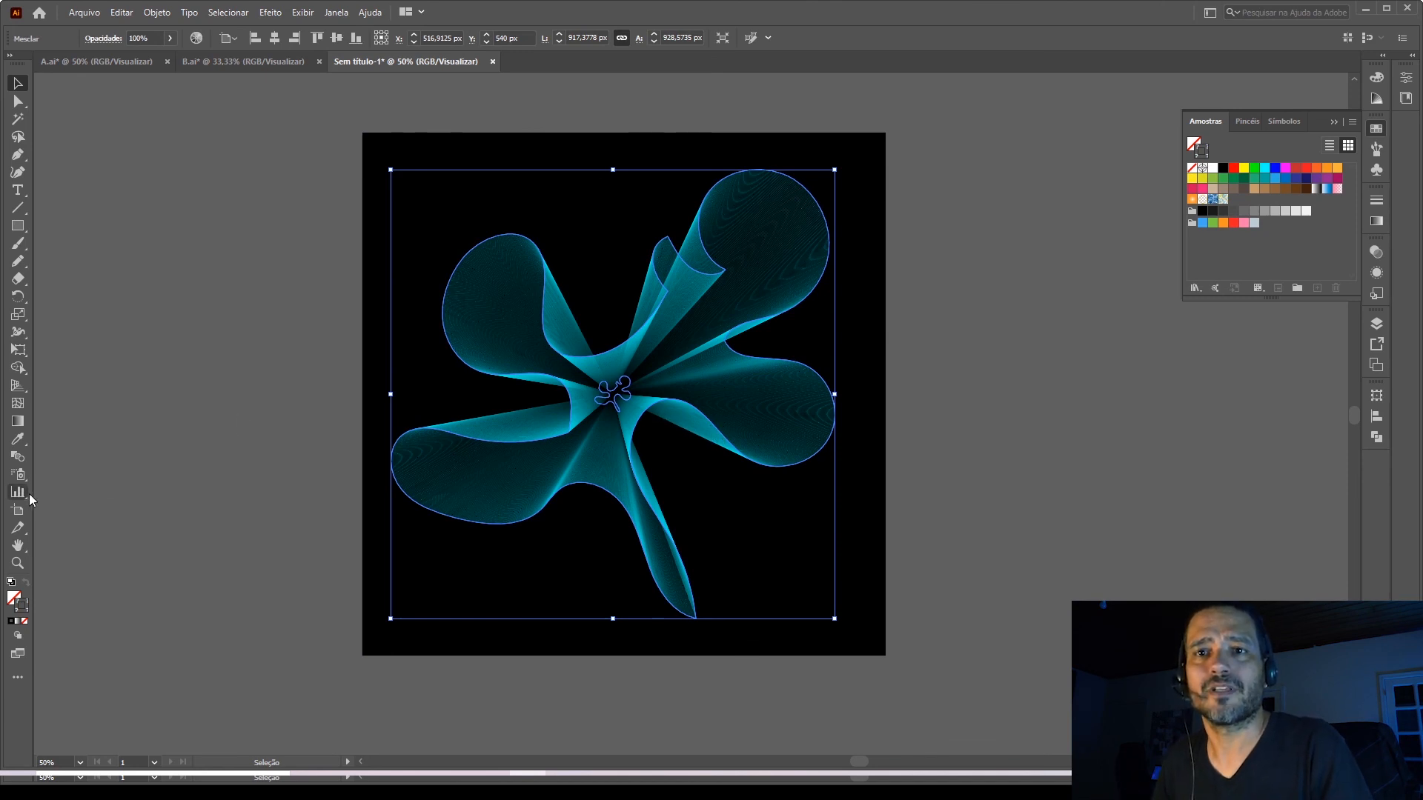
double_click(17, 458)
click(701, 359)
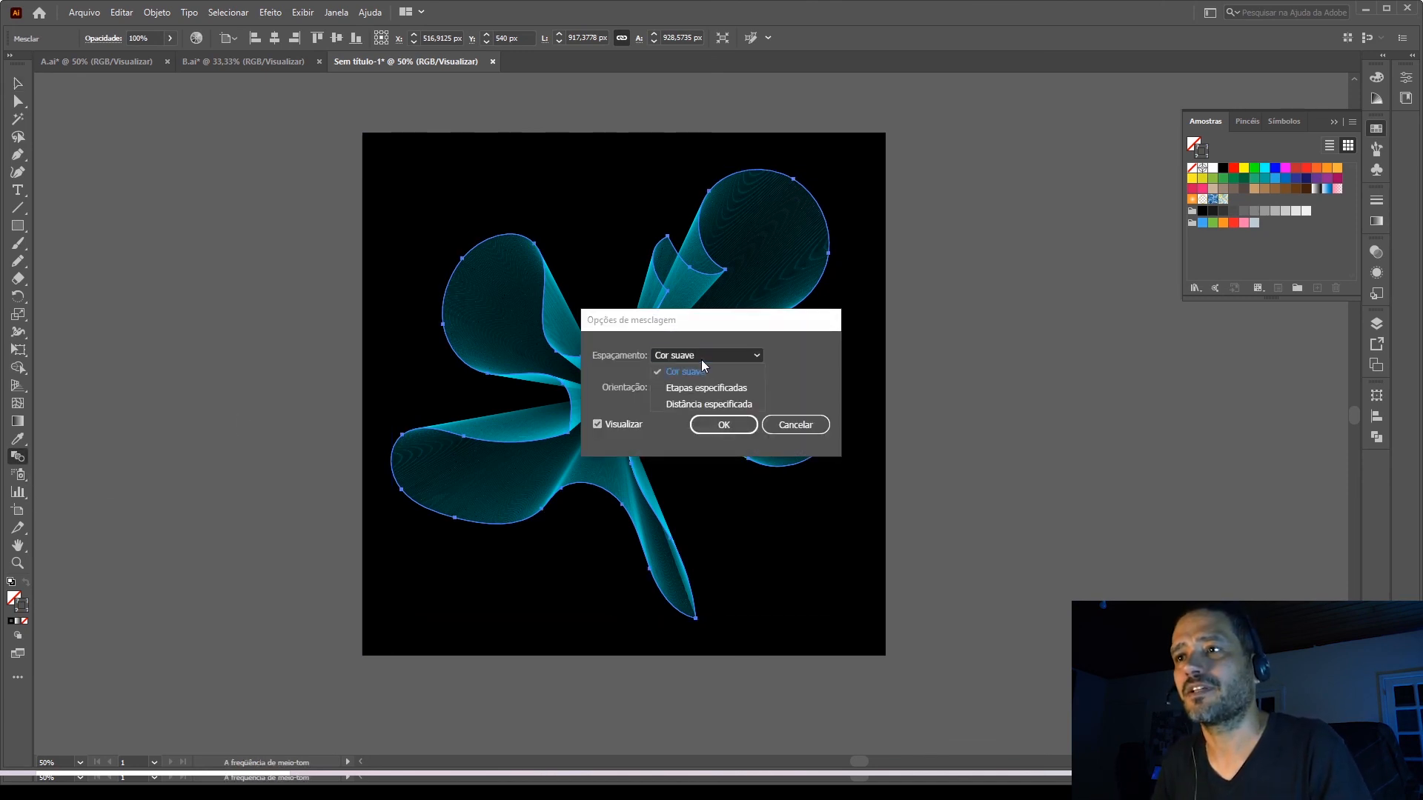
click(721, 387)
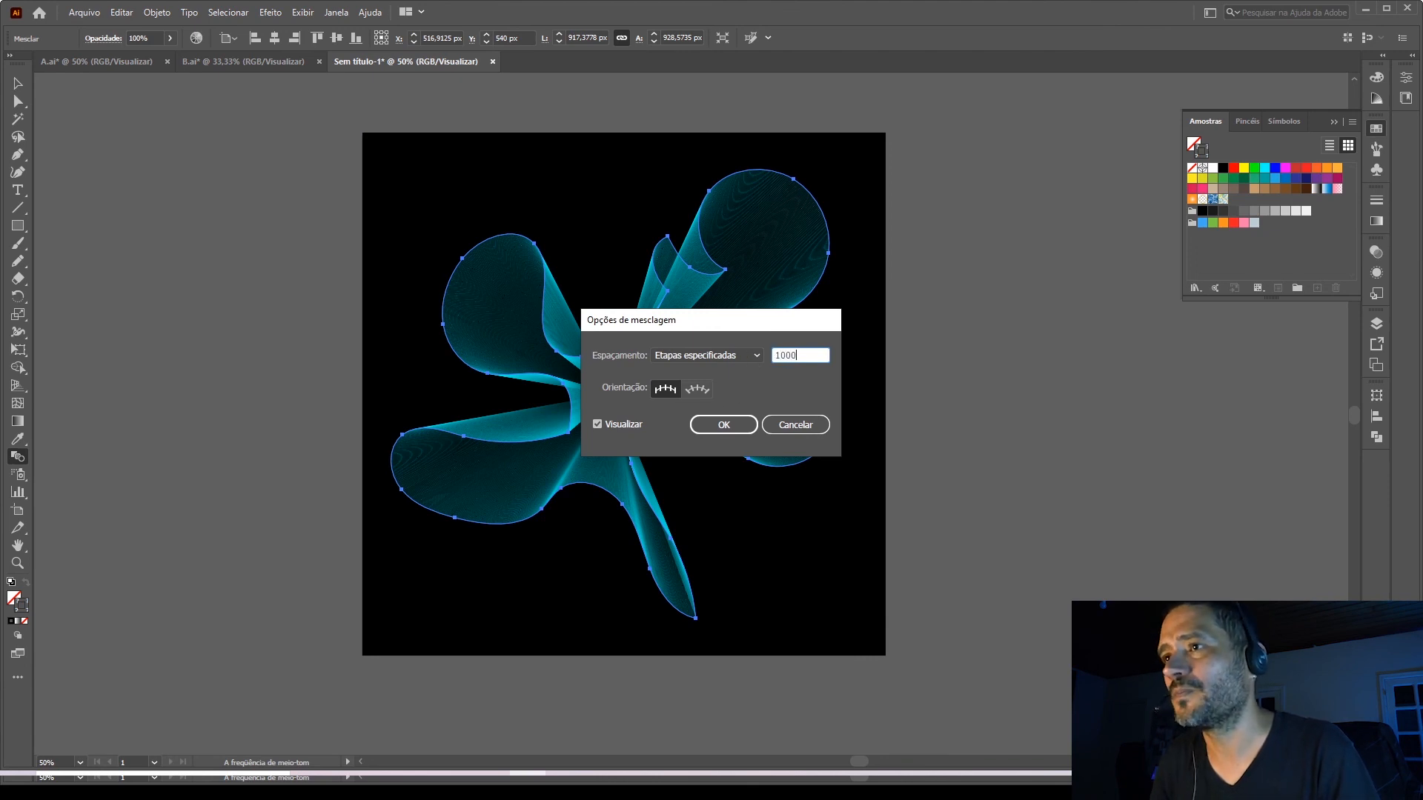
click(732, 425)
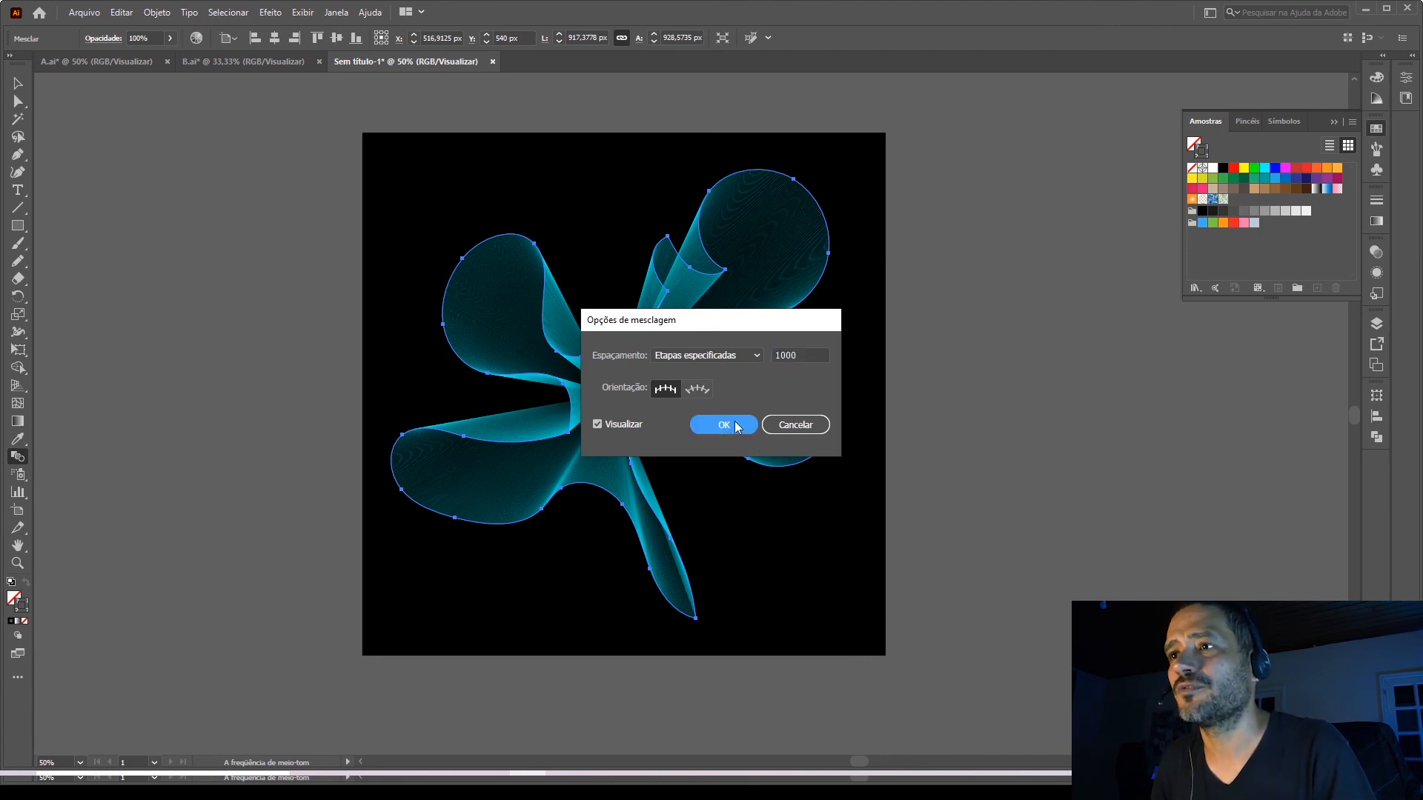
click(19, 83)
click(312, 392)
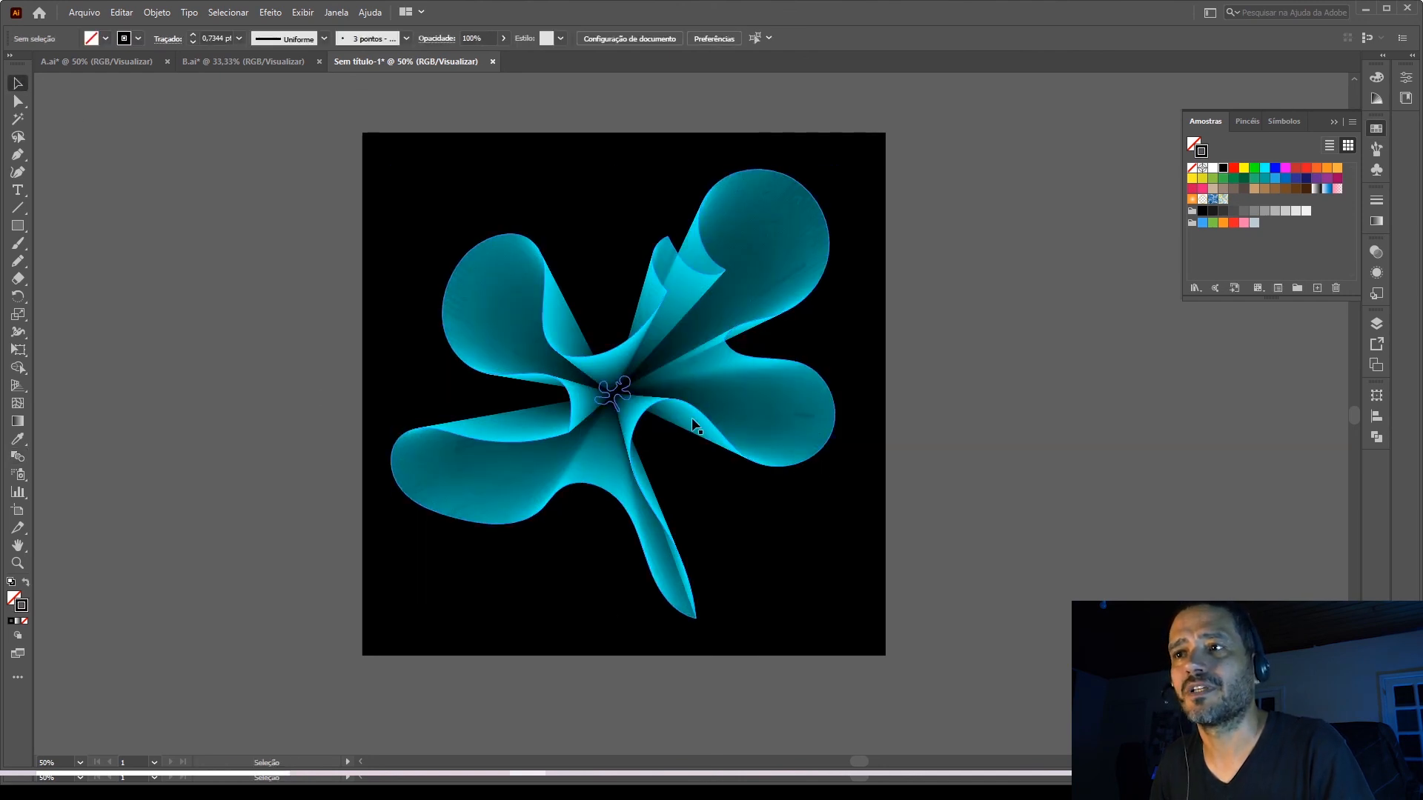
Reduce the blend to 100 specified steps and deselect it.
click(642, 430)
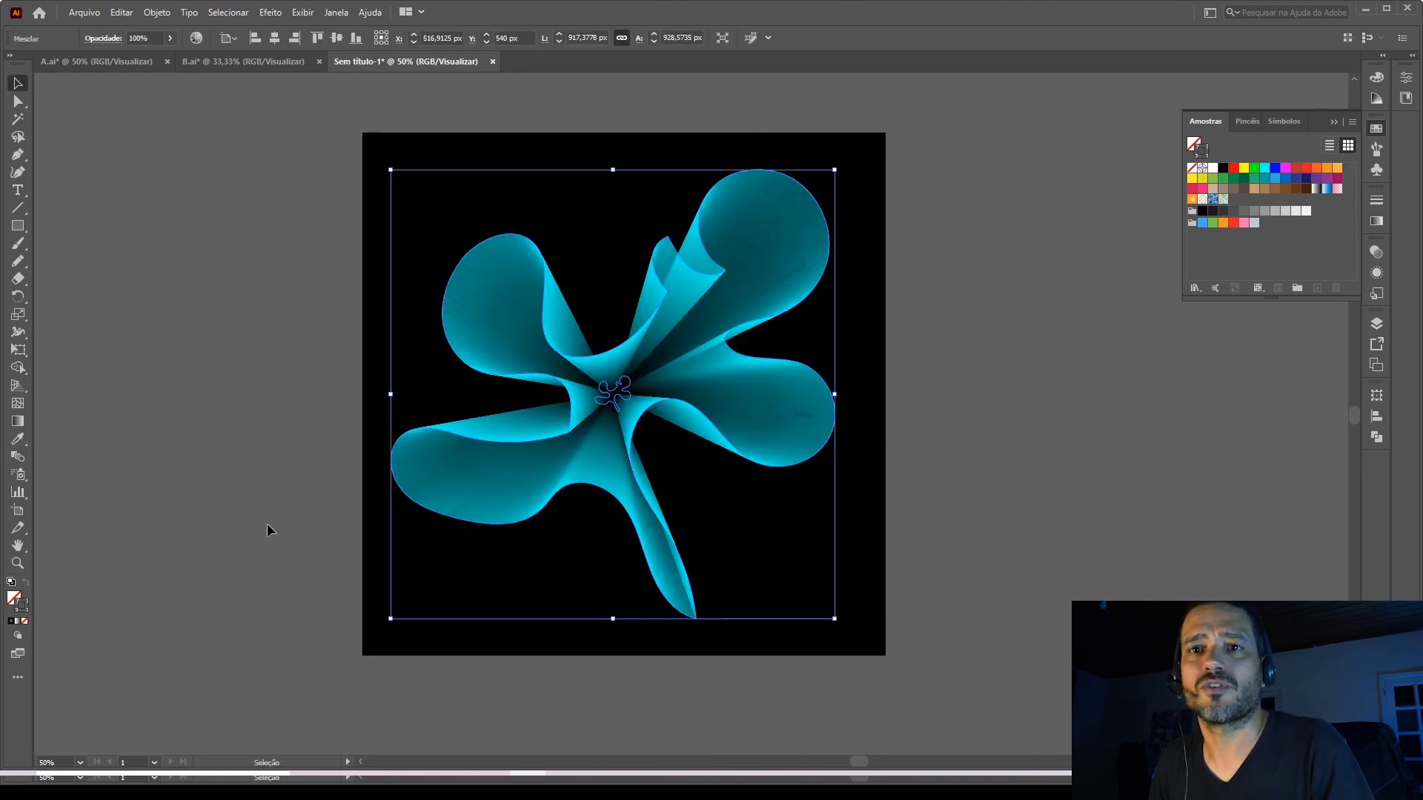
double_click(21, 458)
double_click(810, 354)
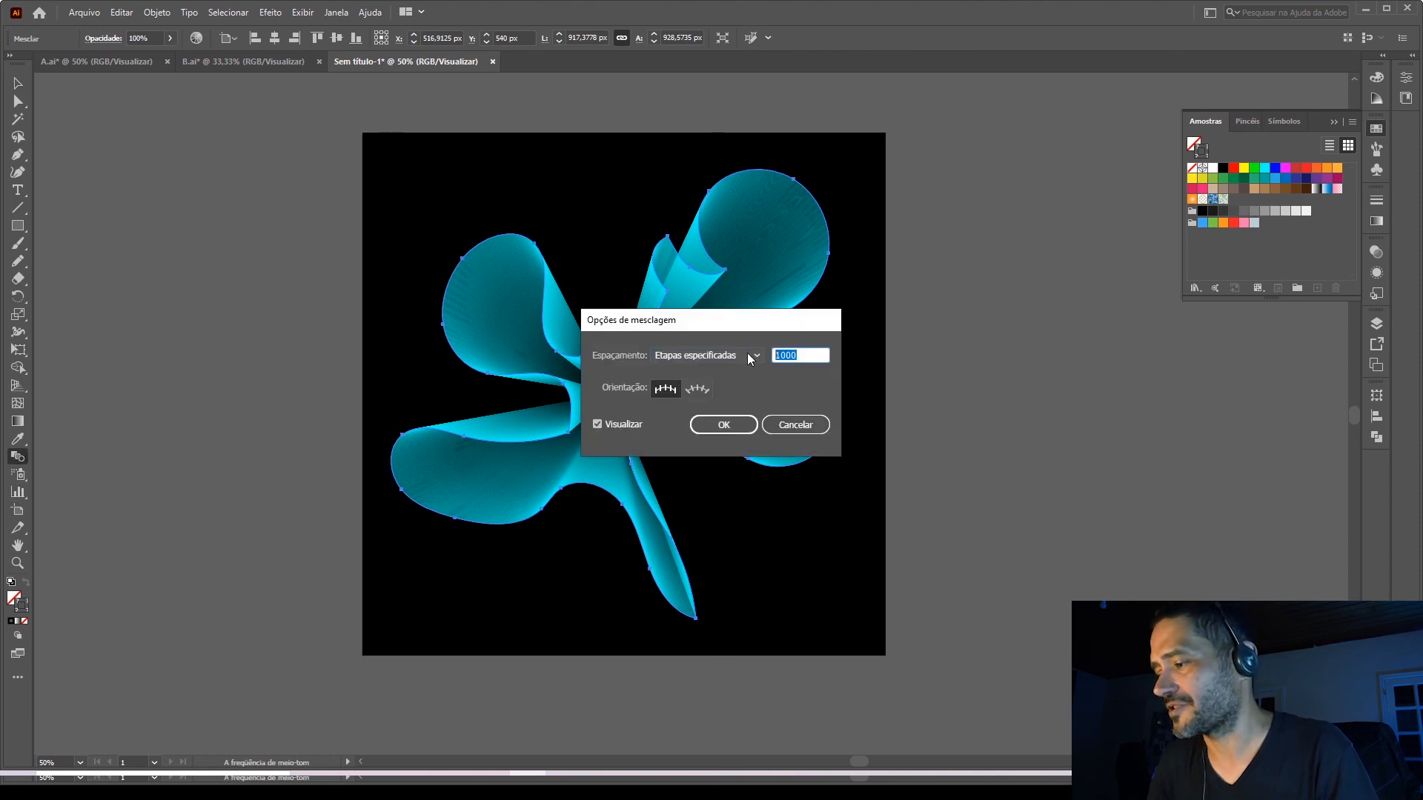
text(100)
click(753, 428)
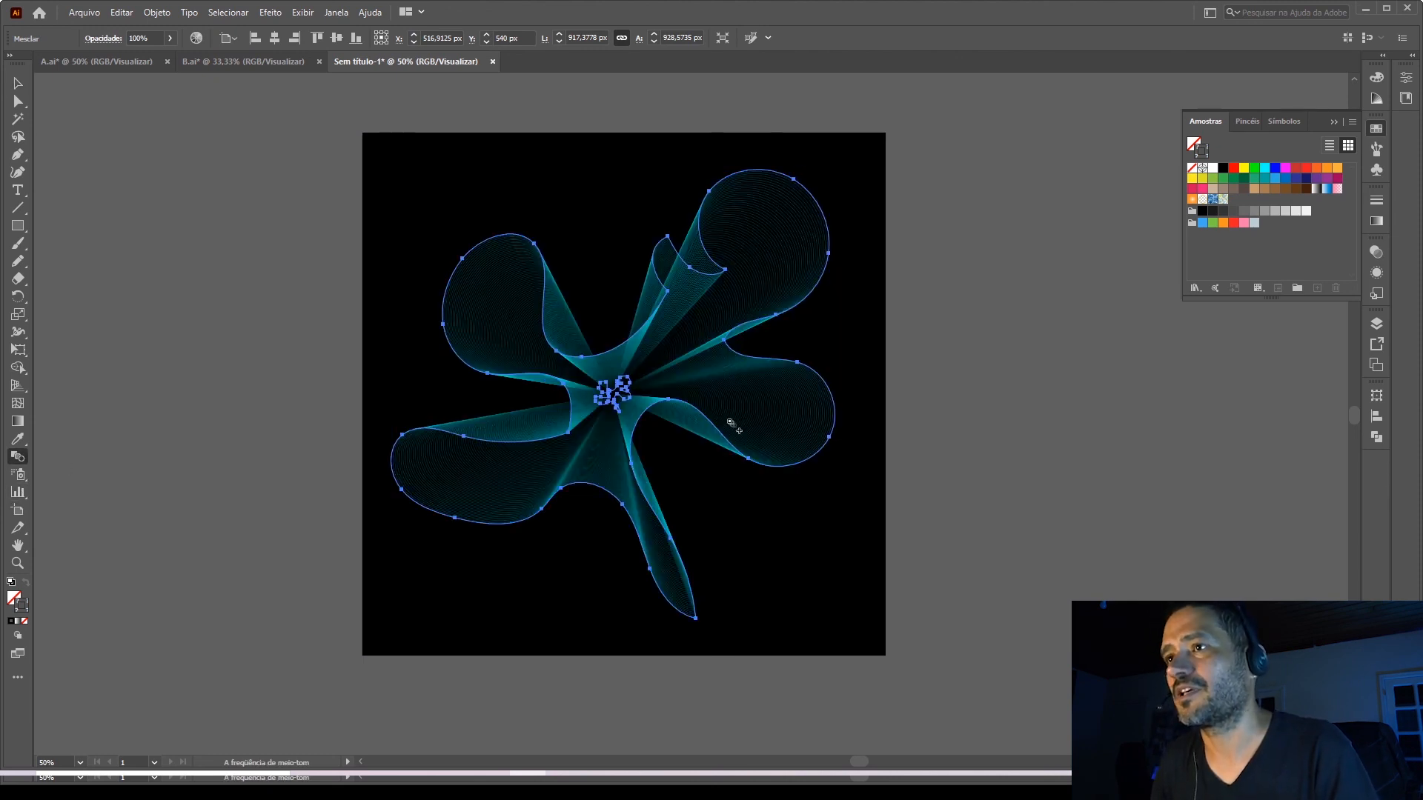
click(17, 83)
click(609, 508)
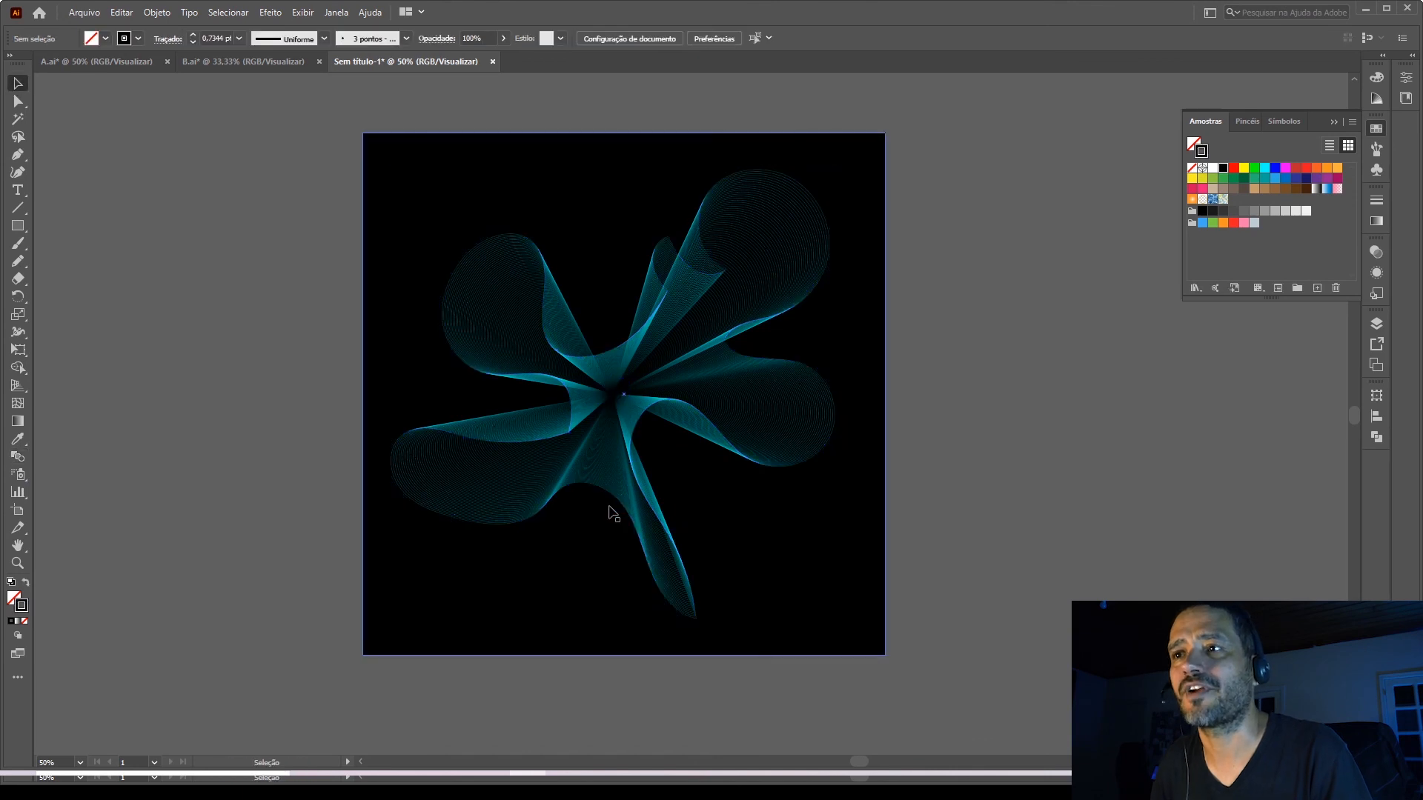
Isolate the blend and apply a linear white-to-cyan gradient to the large outer outline's stroke.
key(ctrl+plus)
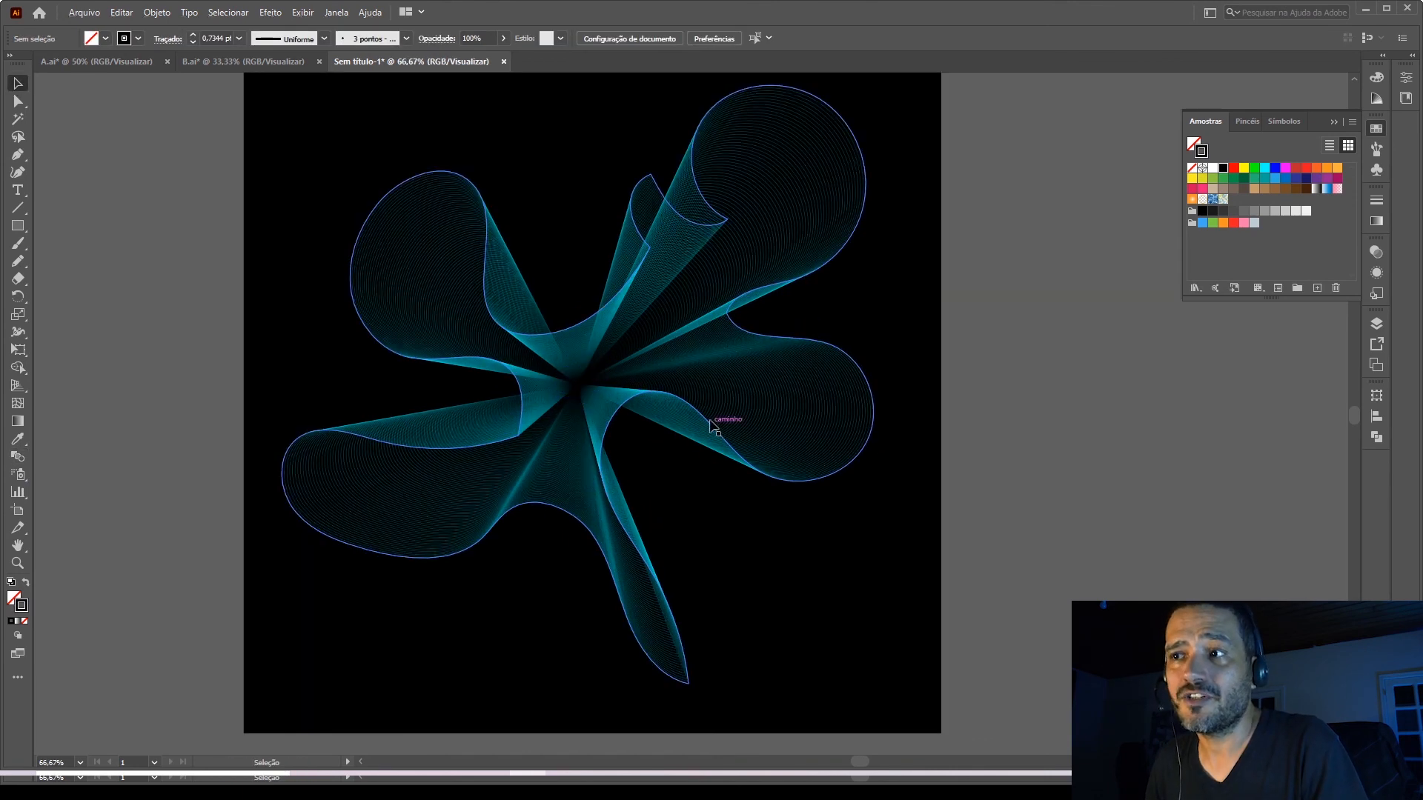
click(711, 429)
double_click(710, 429)
click(704, 415)
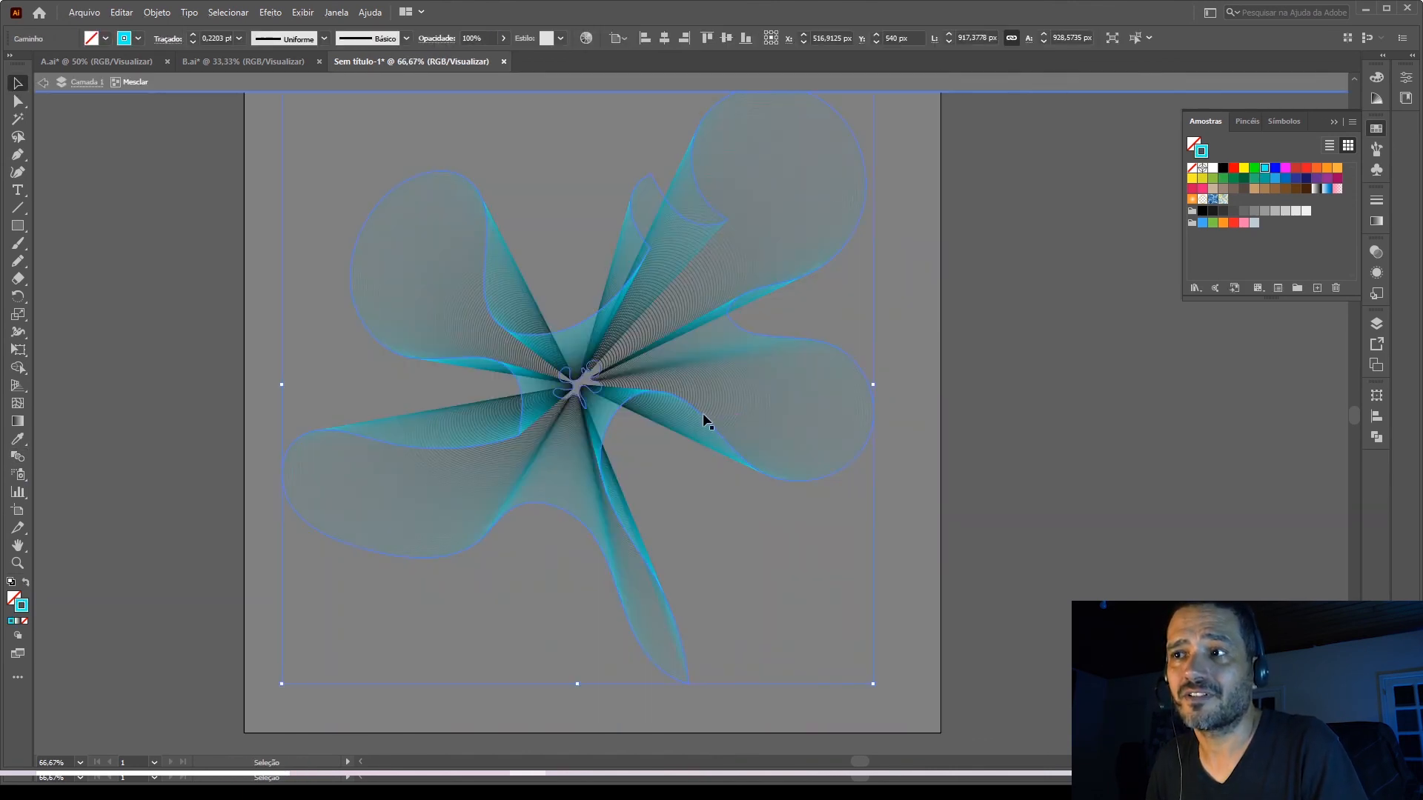
click(1376, 221)
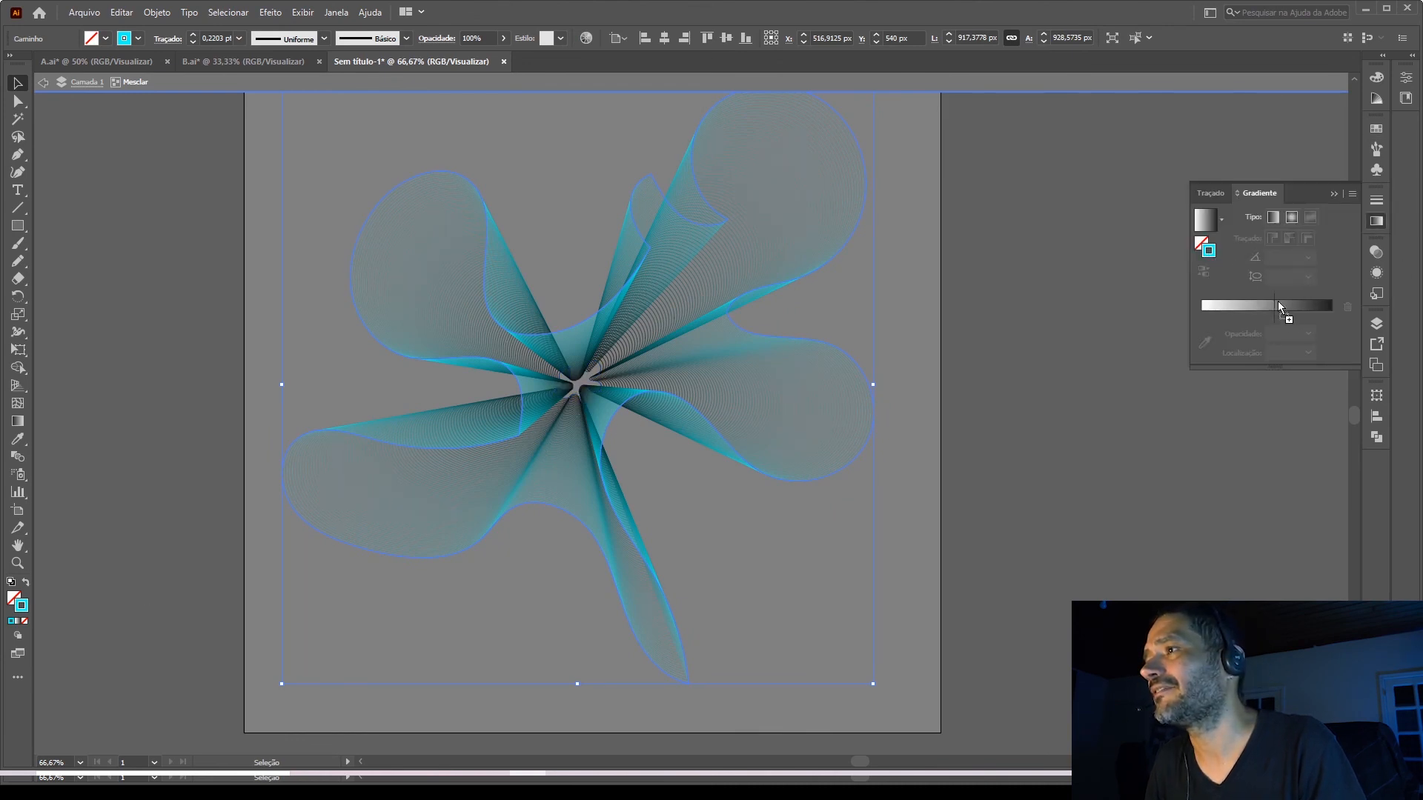
drag(1277, 301, 1331, 333)
click(1332, 333)
click(1346, 326)
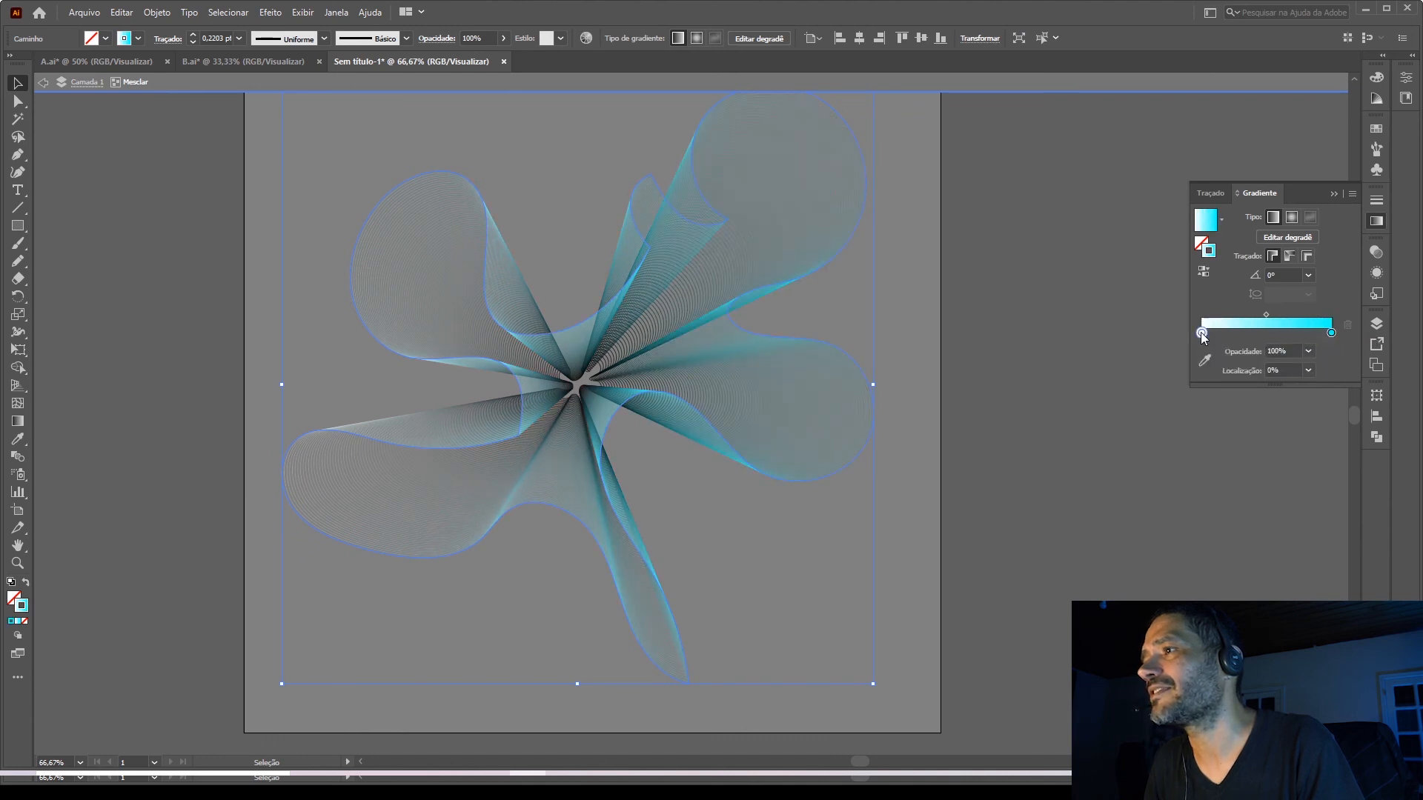
Recolour the stroke gradient's white stop to magenta and leave the blend's isolation mode.
double_click(1201, 332)
click(1135, 413)
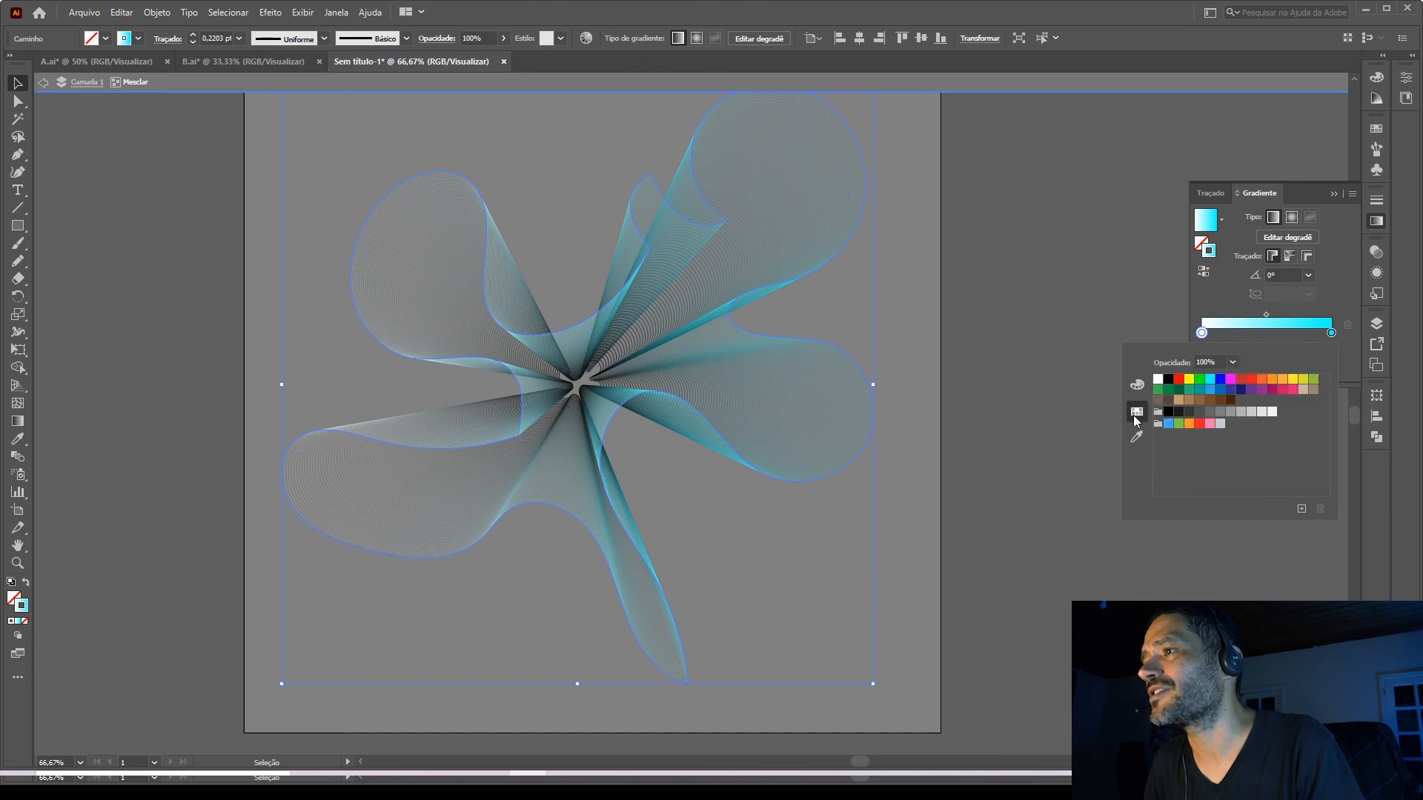
click(1231, 380)
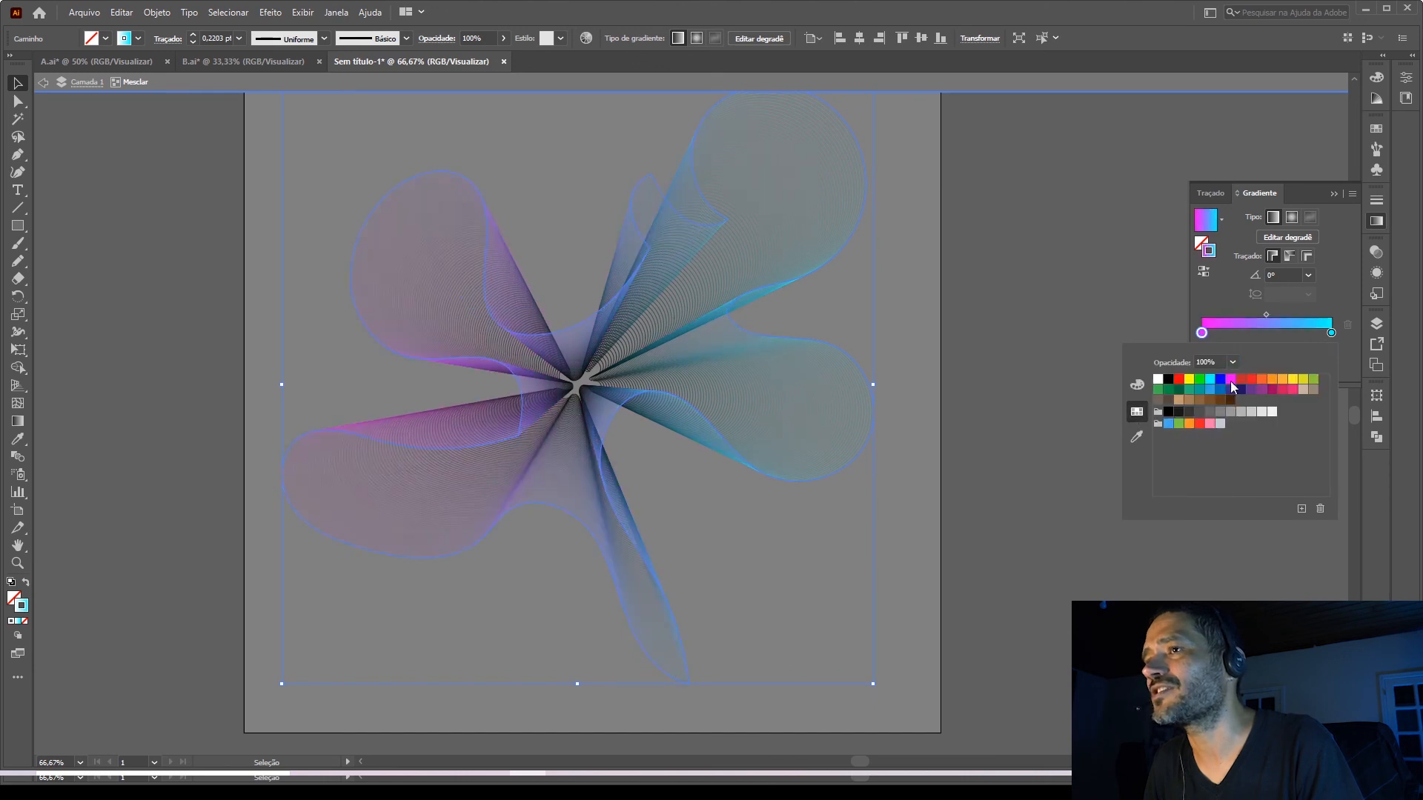
click(16, 91)
double_click(161, 225)
scroll(707, 384, down, 1)
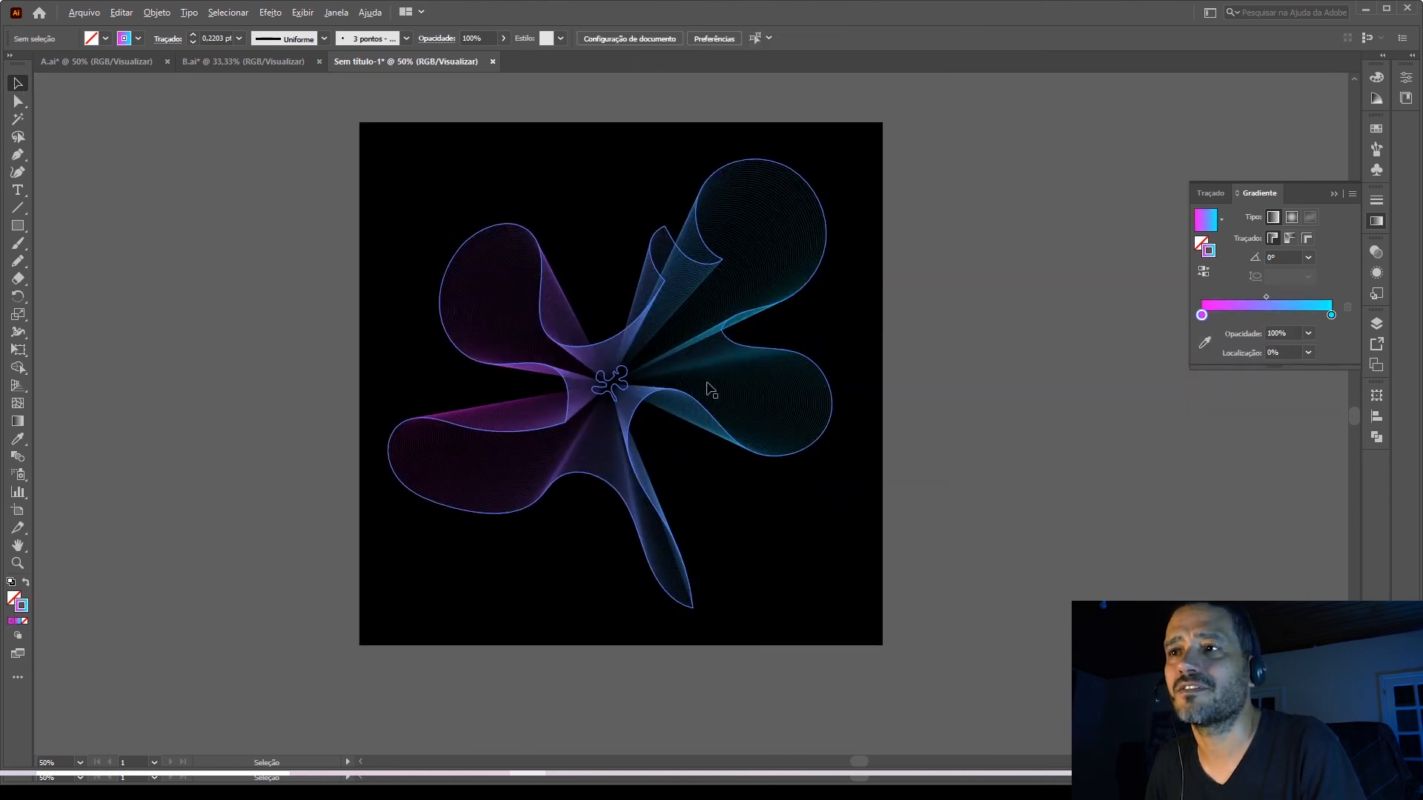